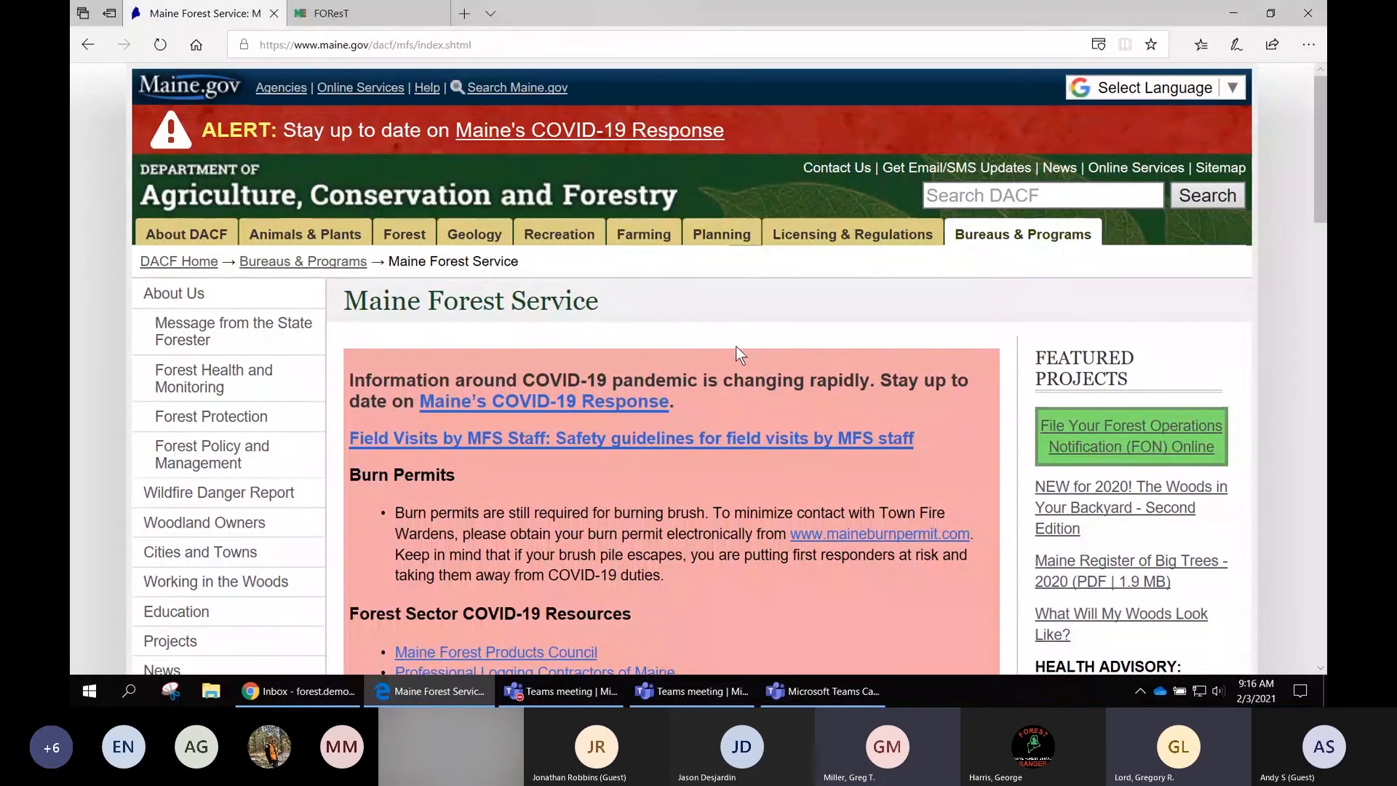
# - Open the FOReST page from the Maine Forest Service site's Forest Operations Notification (FON) Online link
pyautogui.scroll(-1, 799, 323)
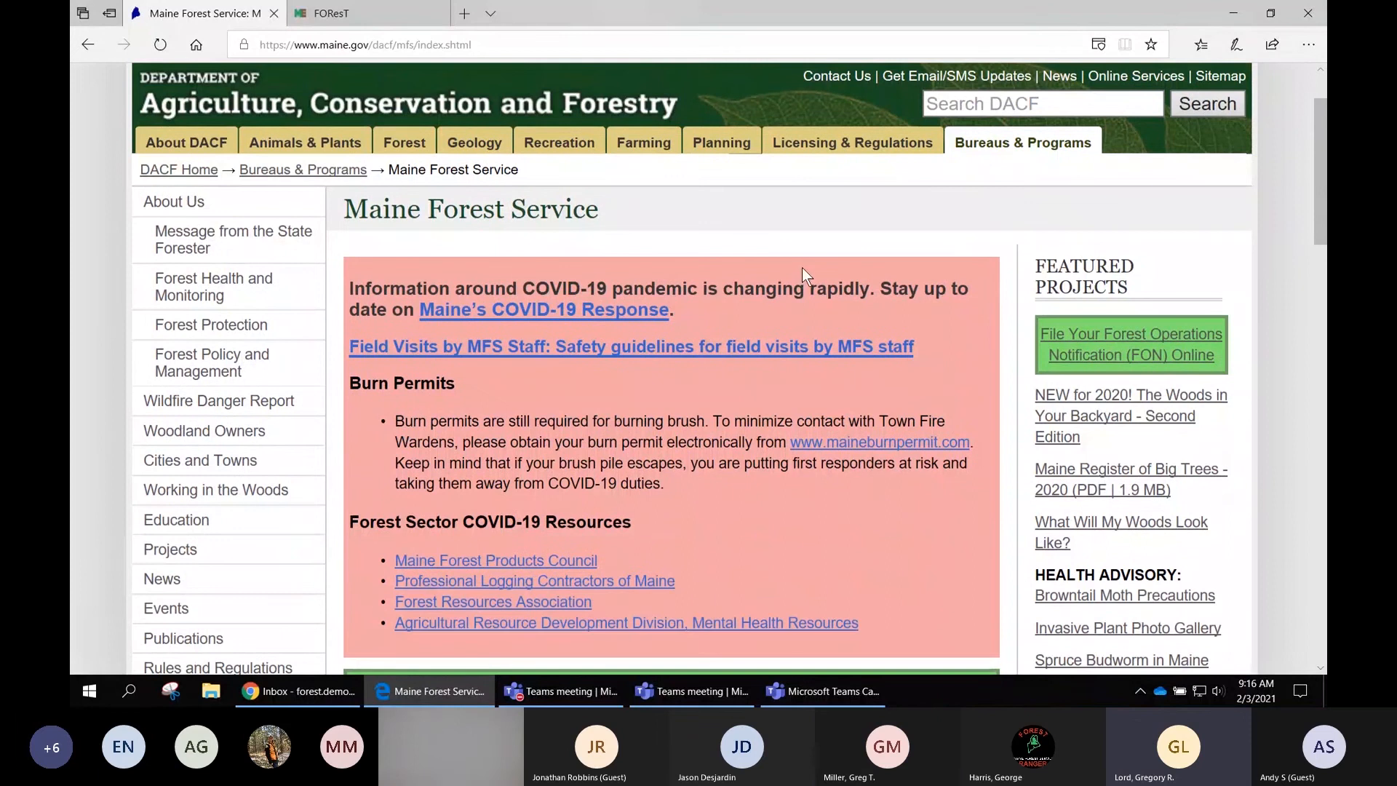
pyautogui.scroll(-1, 754, 229)
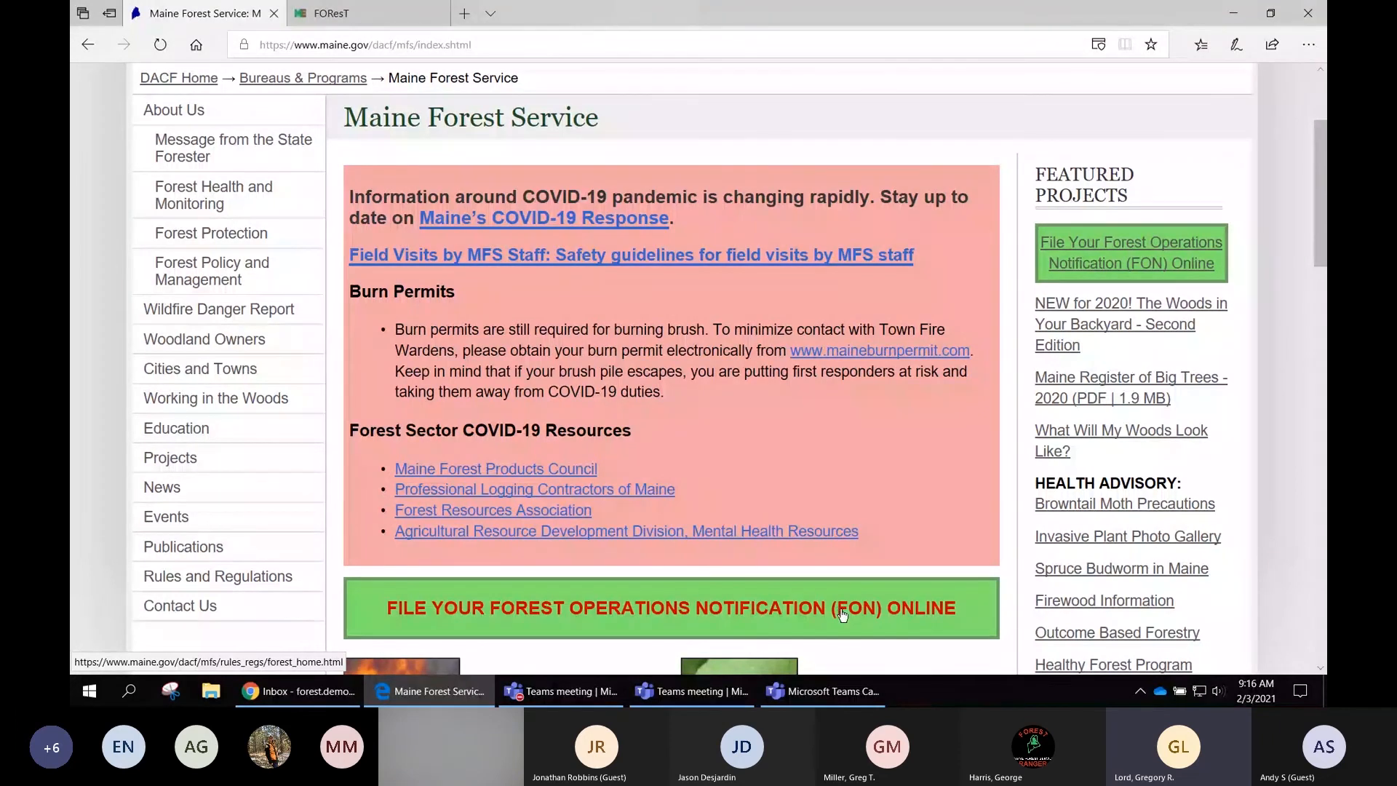
pyautogui.click(1118, 251)
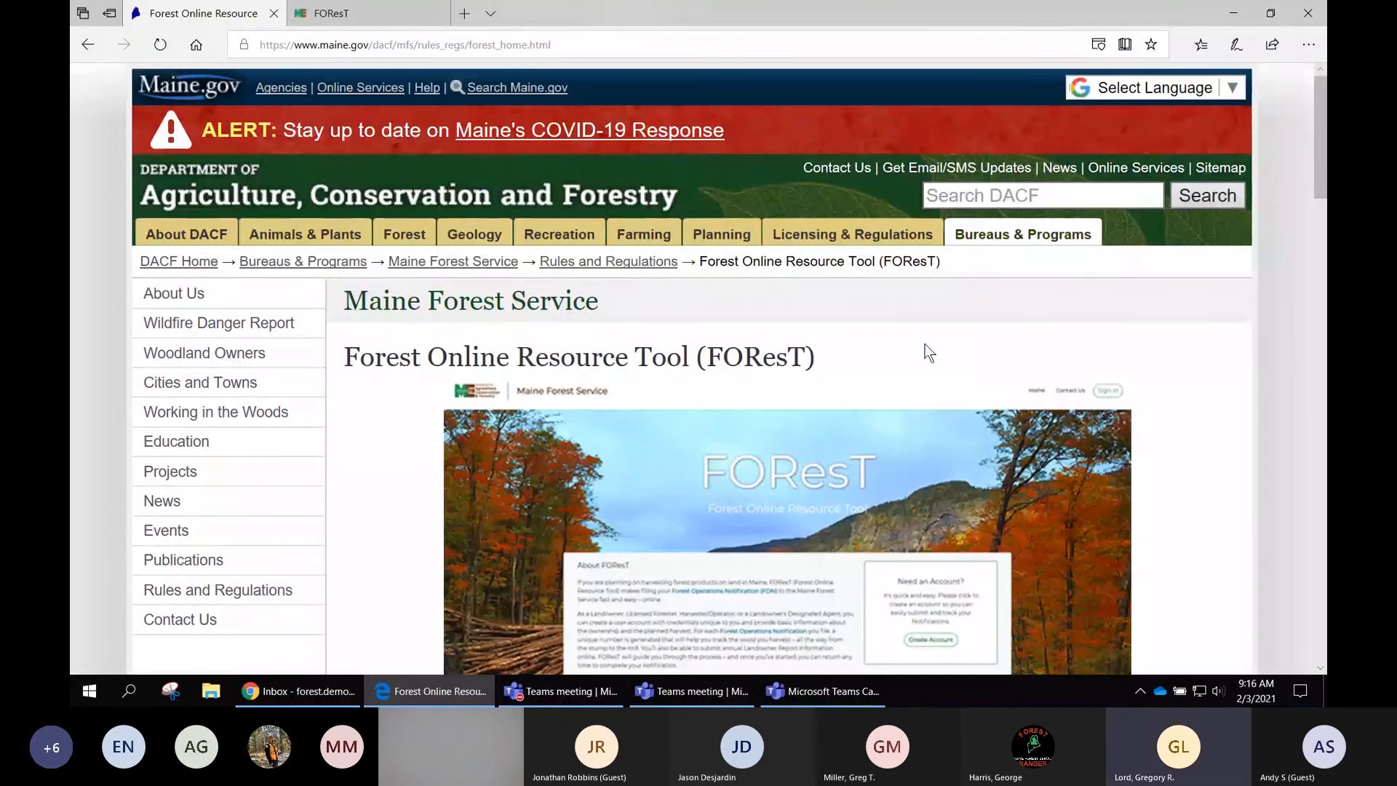
# - Read through the FOReST information page, from the background and timeline down to the video resources and contact details
pyautogui.scroll(-1, 929, 352)
pyautogui.scroll(-1, 929, 352)
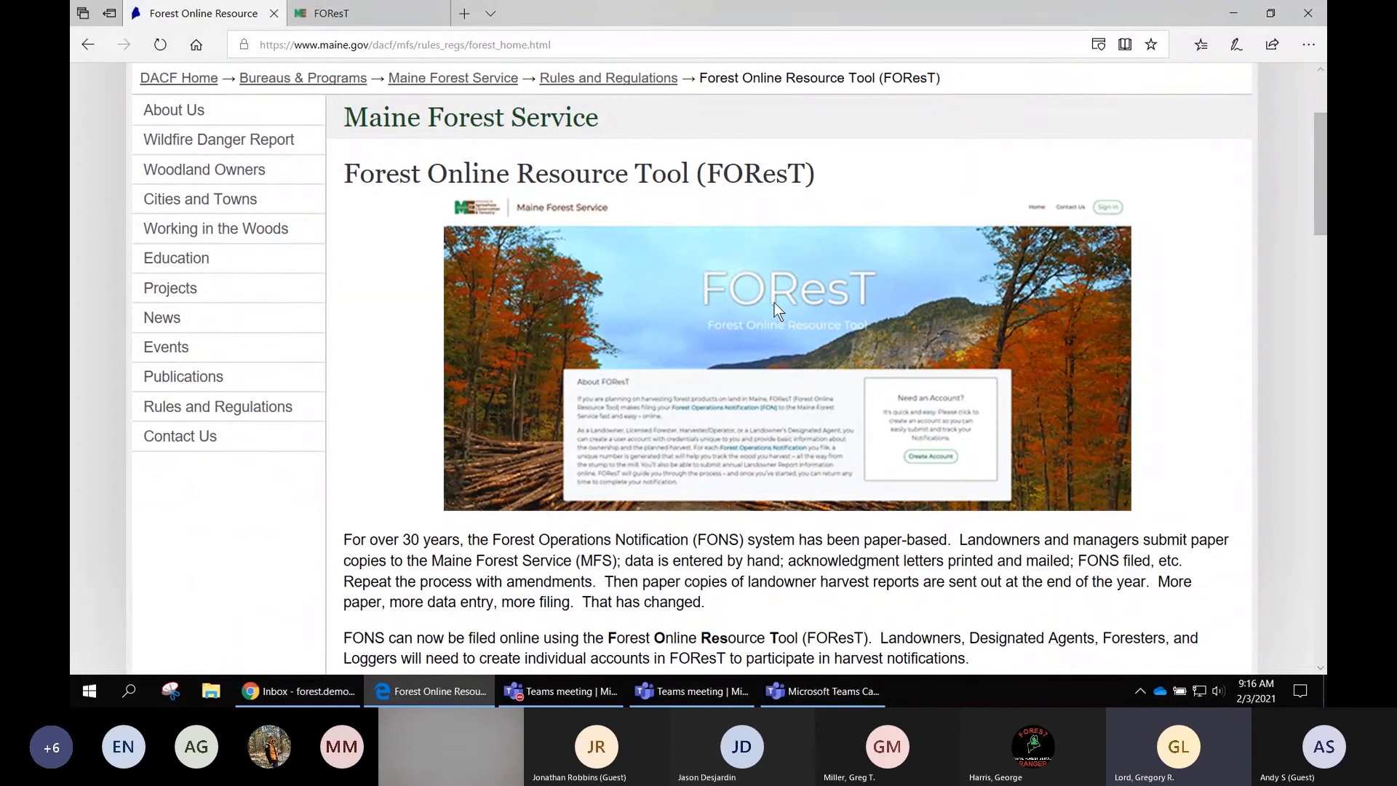
pyautogui.scroll(-1, 774, 304)
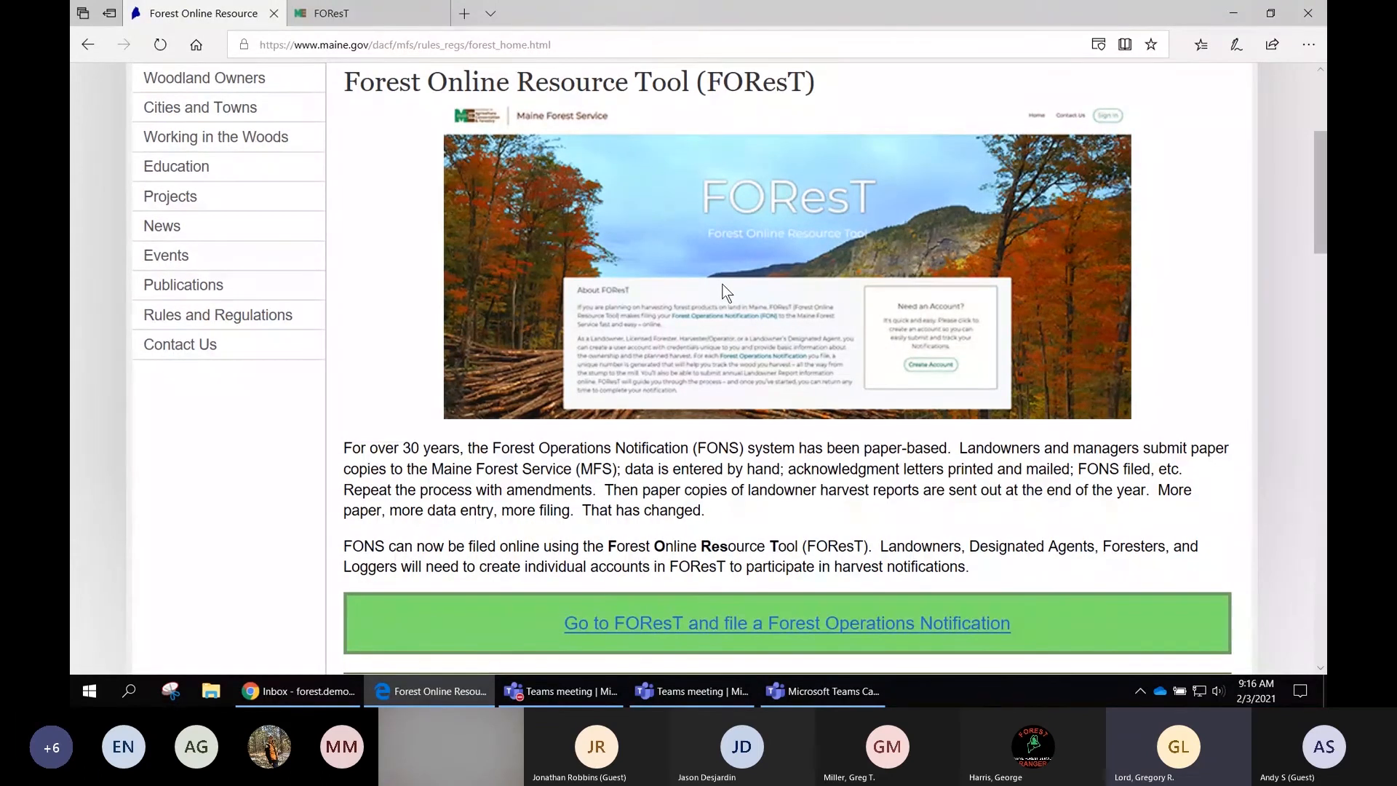
pyautogui.scroll(-1, 725, 292)
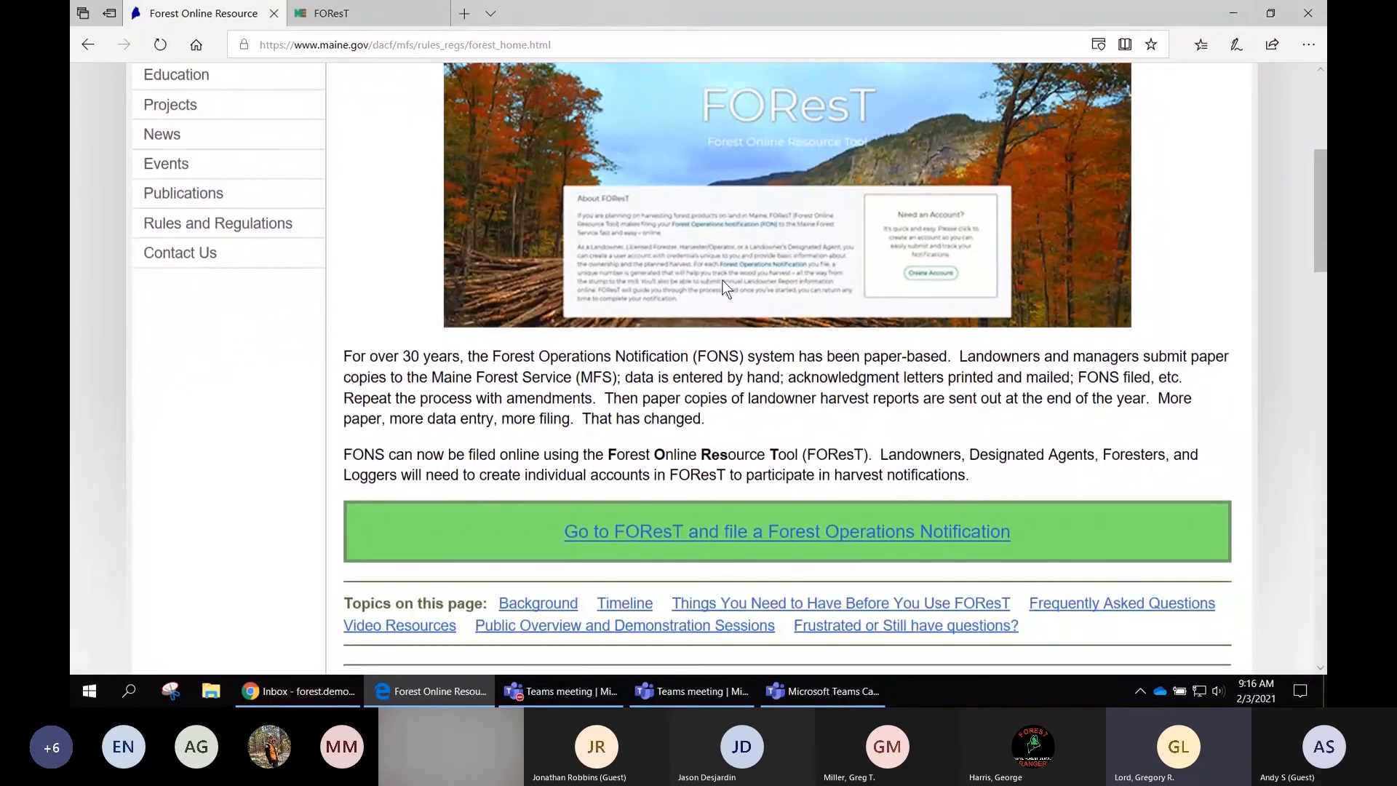
pyautogui.scroll(-1, 693, 325)
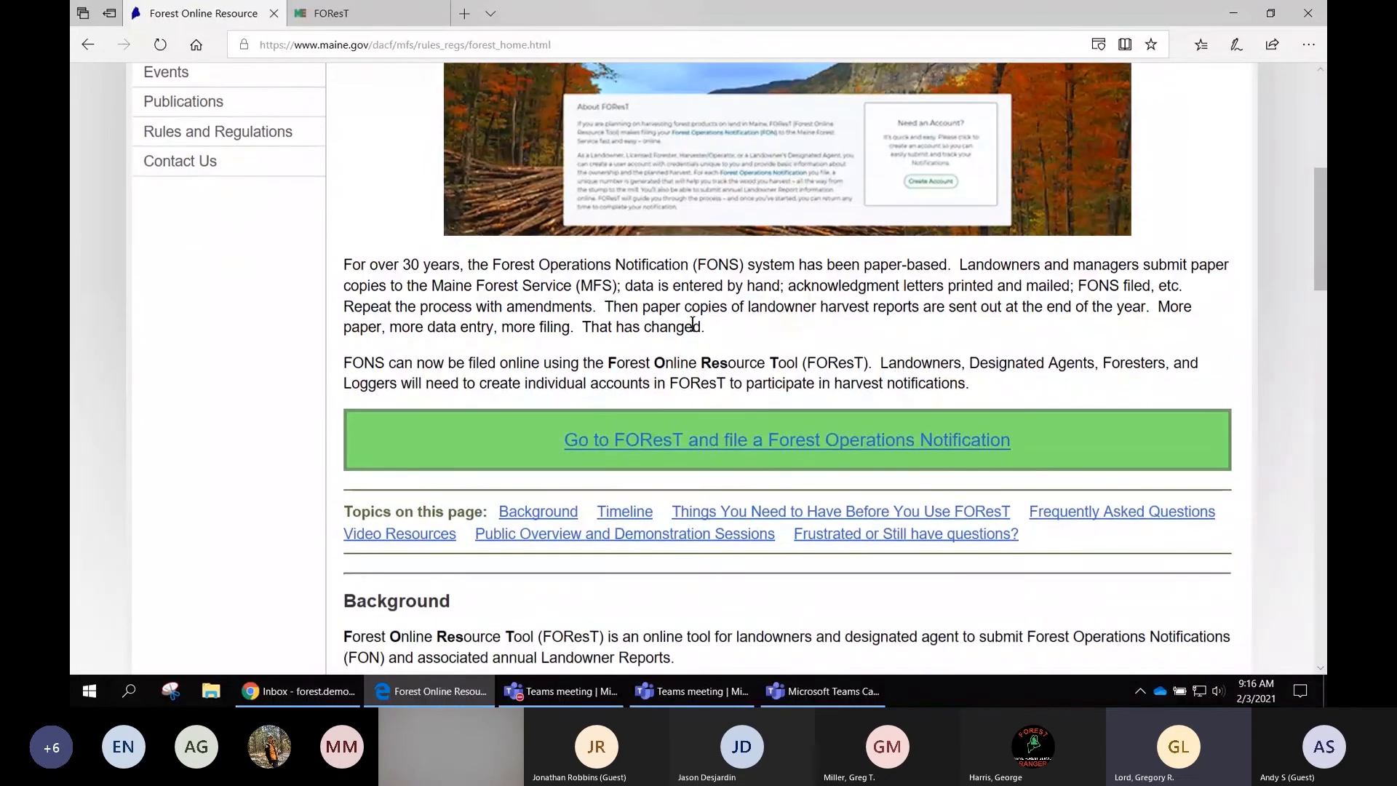
pyautogui.scroll(-1, 560, 263)
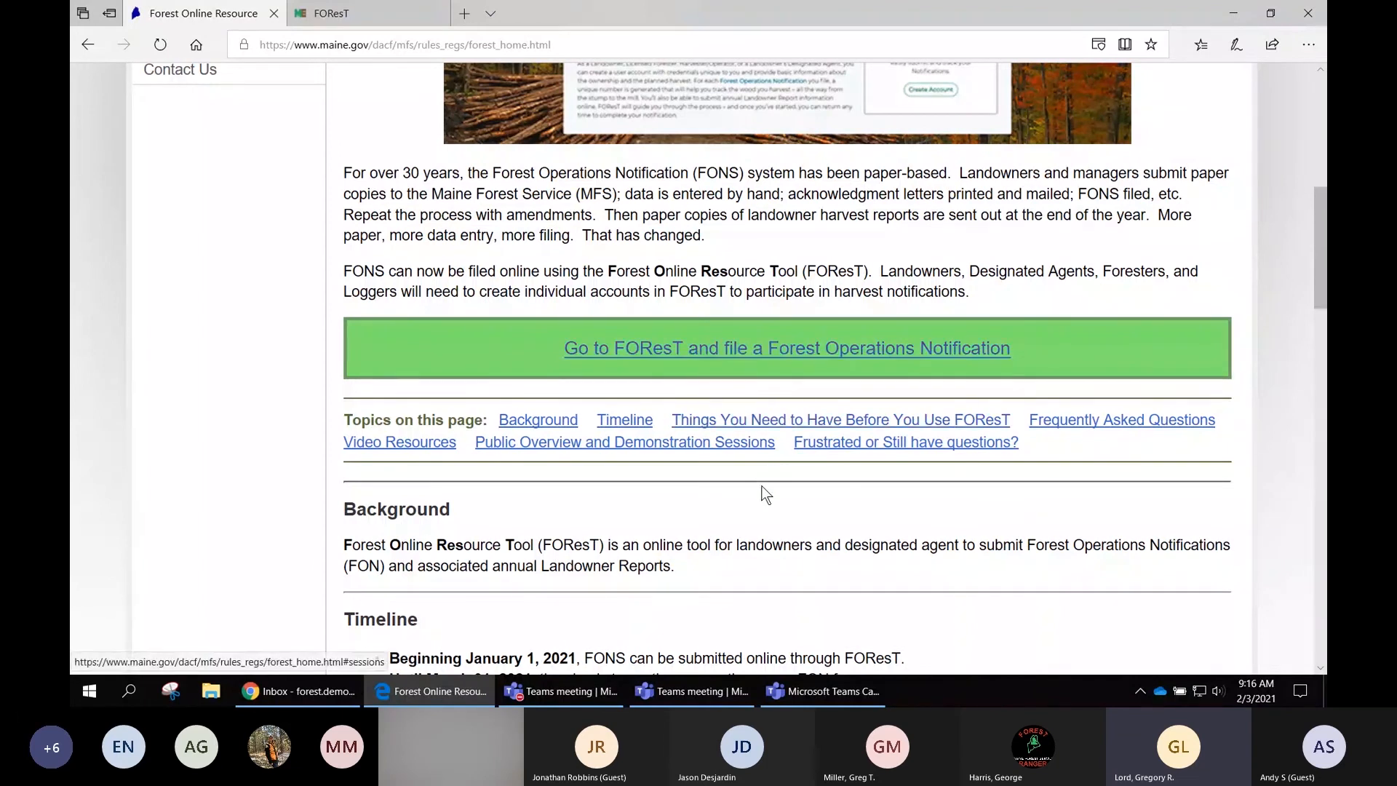
pyautogui.scroll(-1, 766, 492)
pyautogui.scroll(-1, 765, 492)
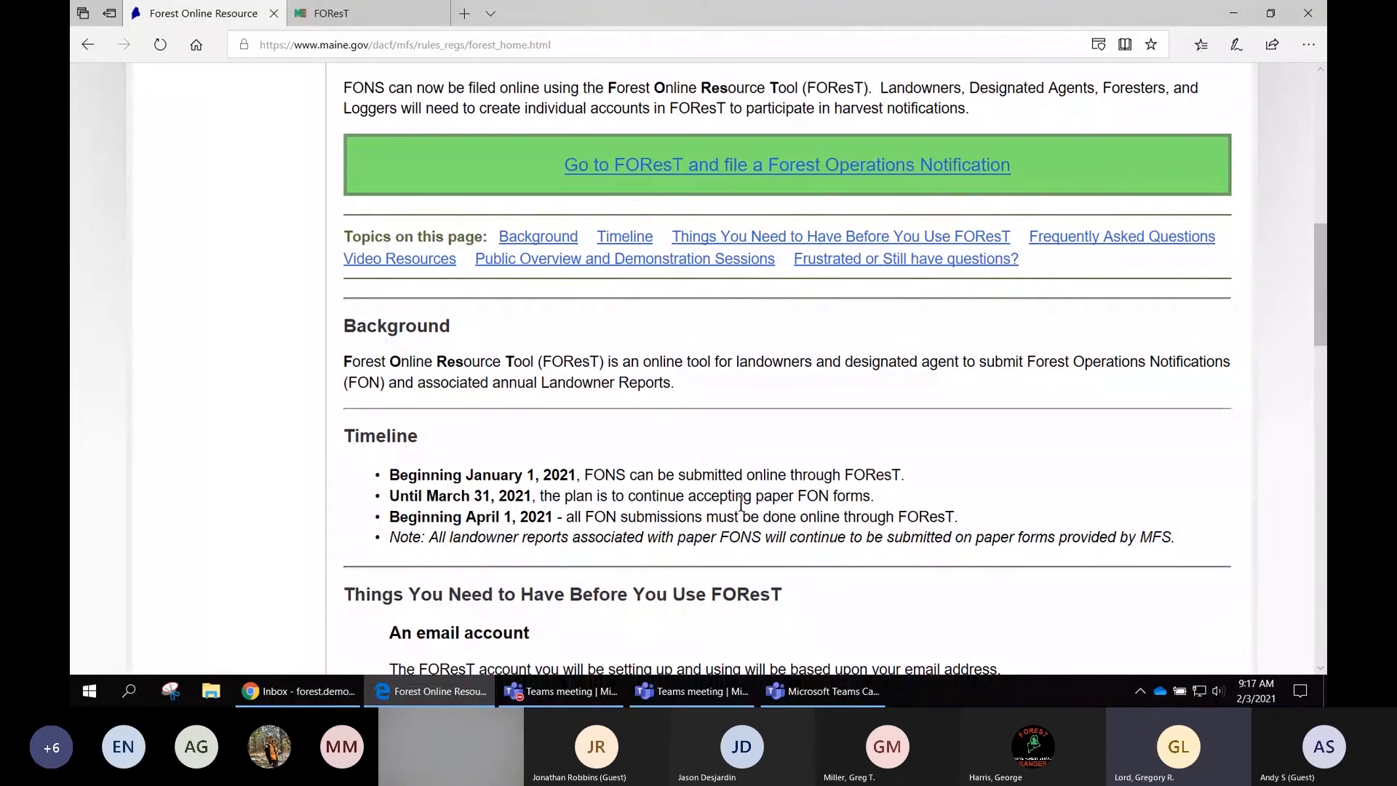
pyautogui.scroll(-1, 741, 503)
pyautogui.scroll(-1, 766, 498)
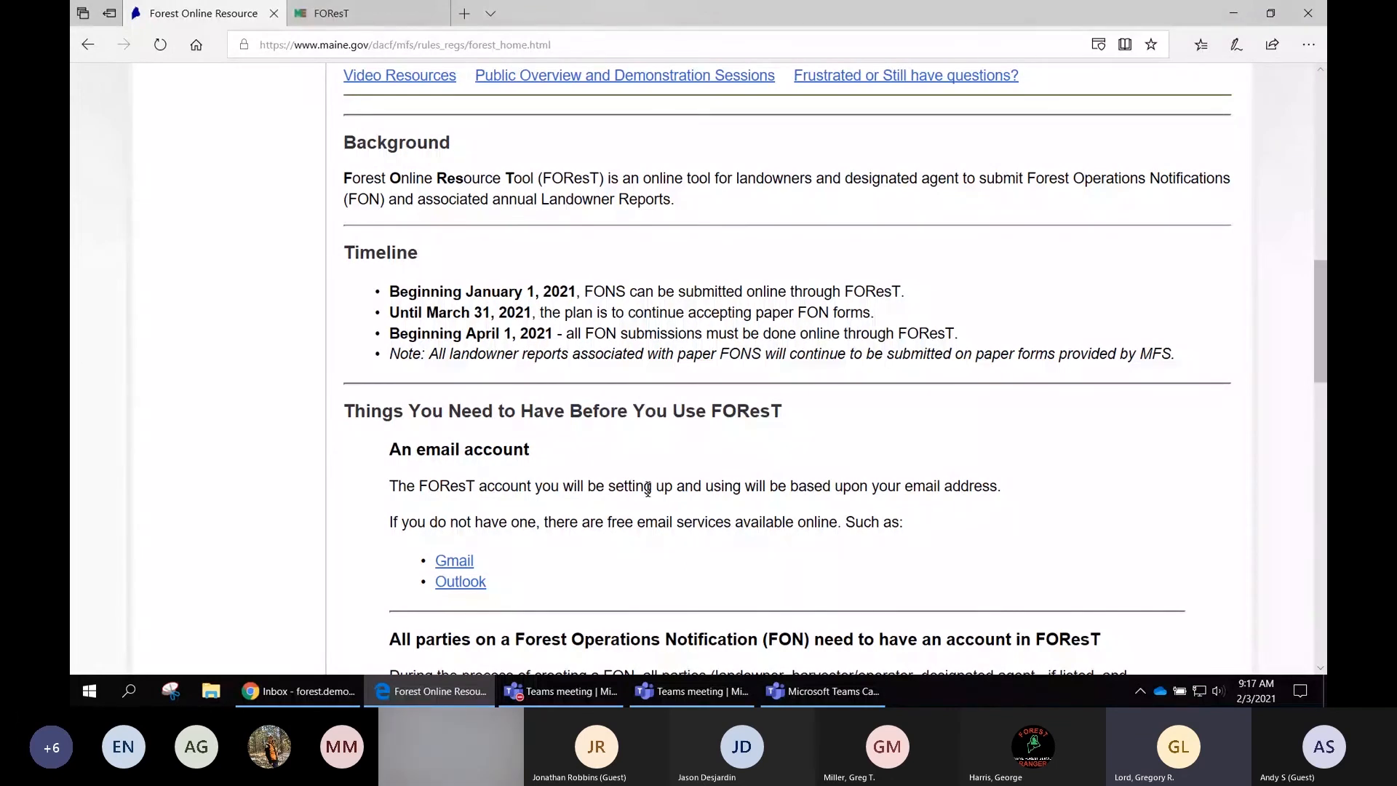
pyautogui.scroll(-1, 649, 489)
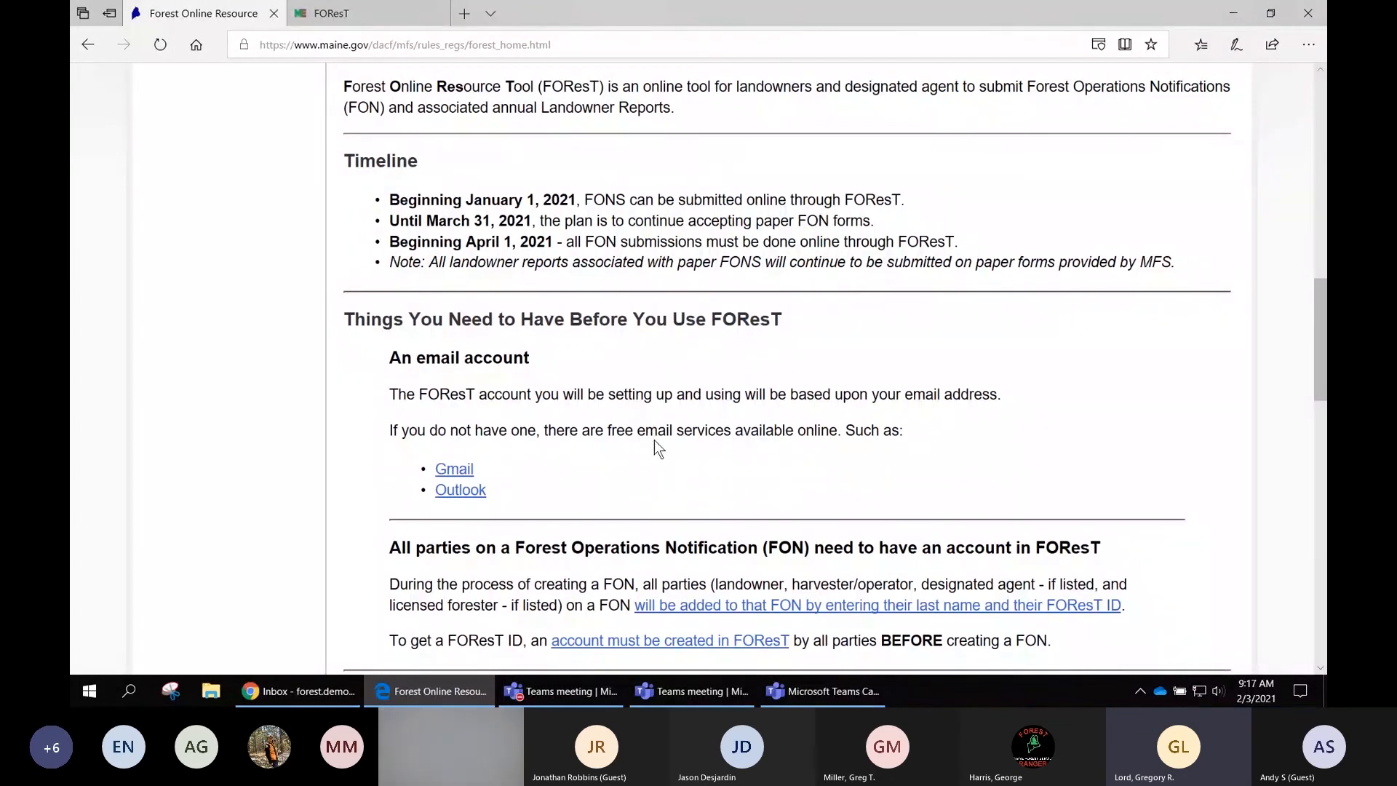
pyautogui.scroll(-2, 653, 441)
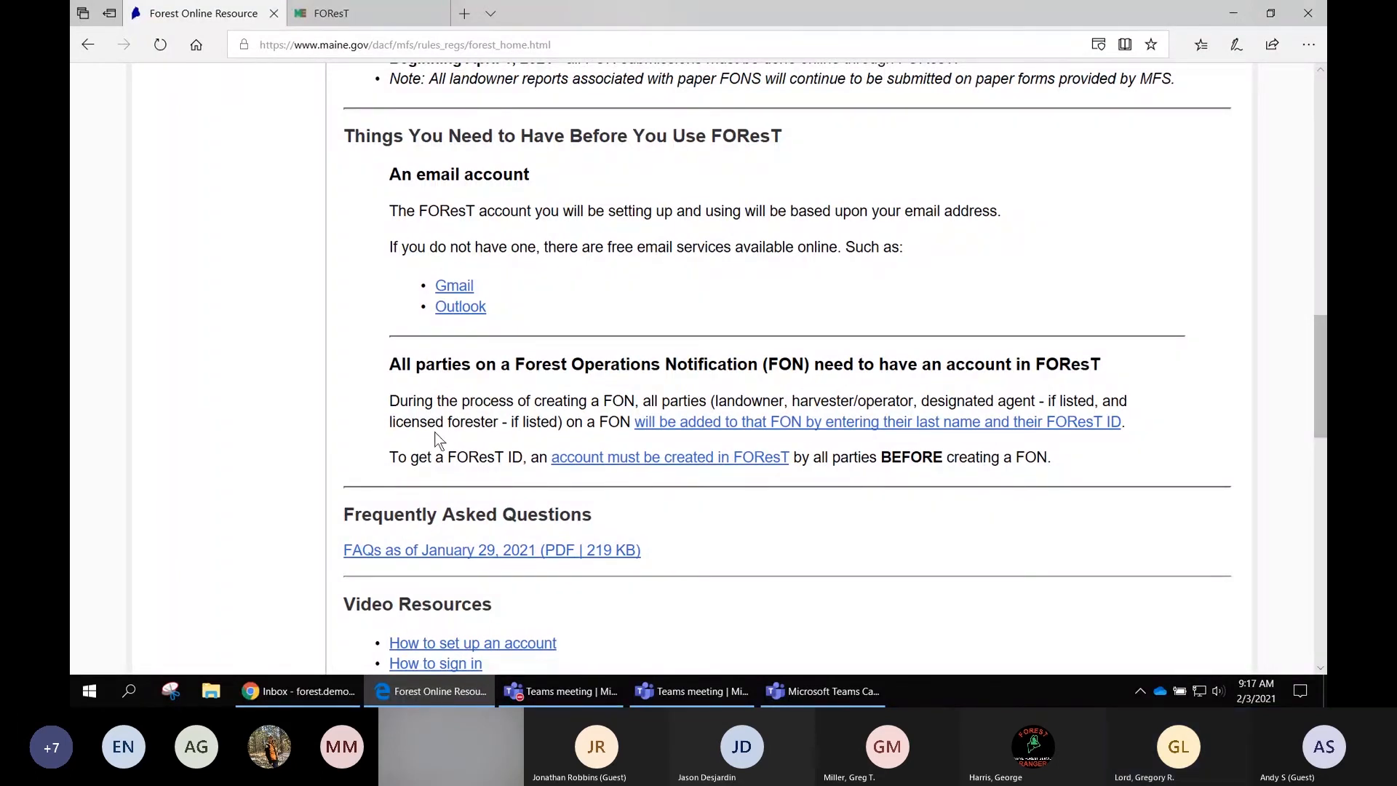
pyautogui.scroll(-3, 480, 431)
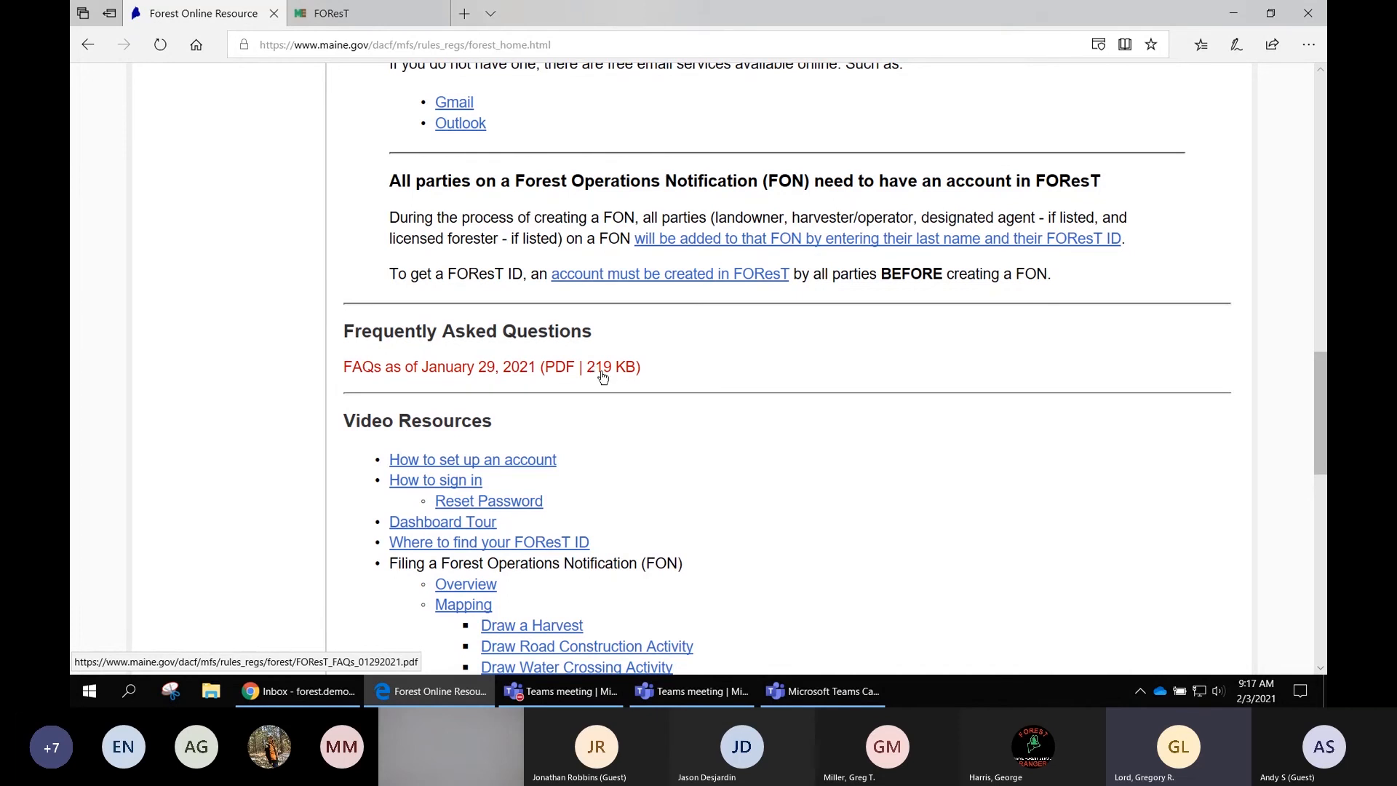
pyautogui.scroll(-1, 640, 424)
pyautogui.scroll(-2, 646, 358)
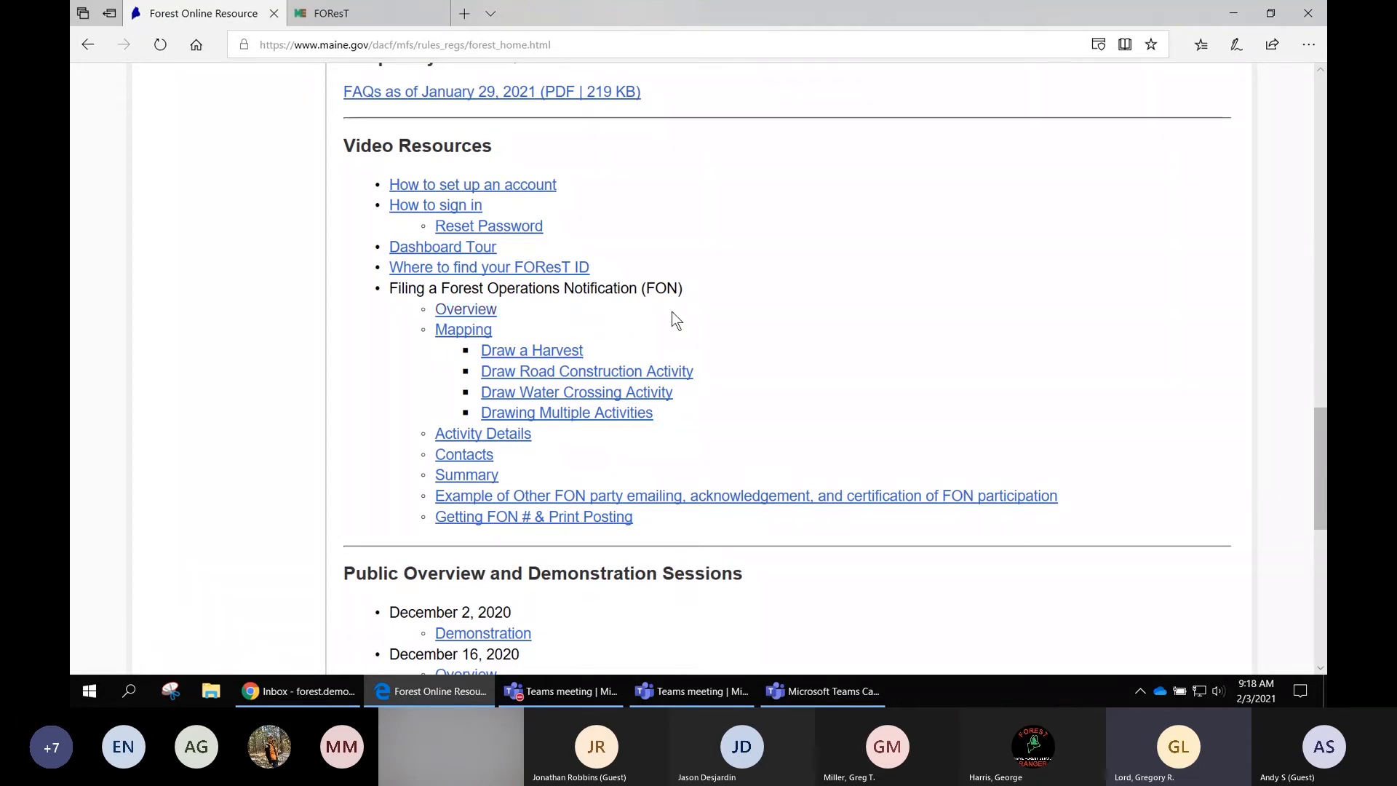
pyautogui.scroll(-1, 726, 318)
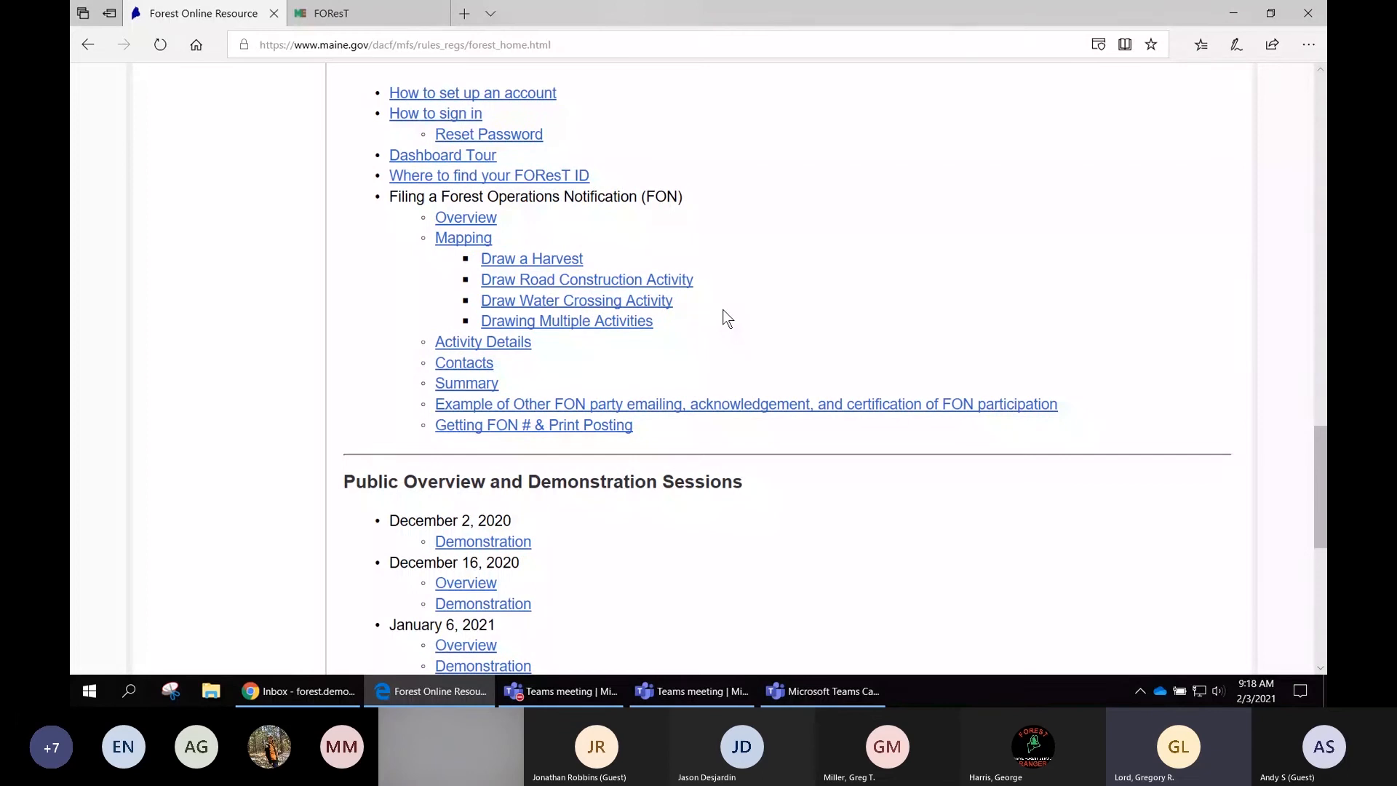
pyautogui.scroll(-2, 727, 318)
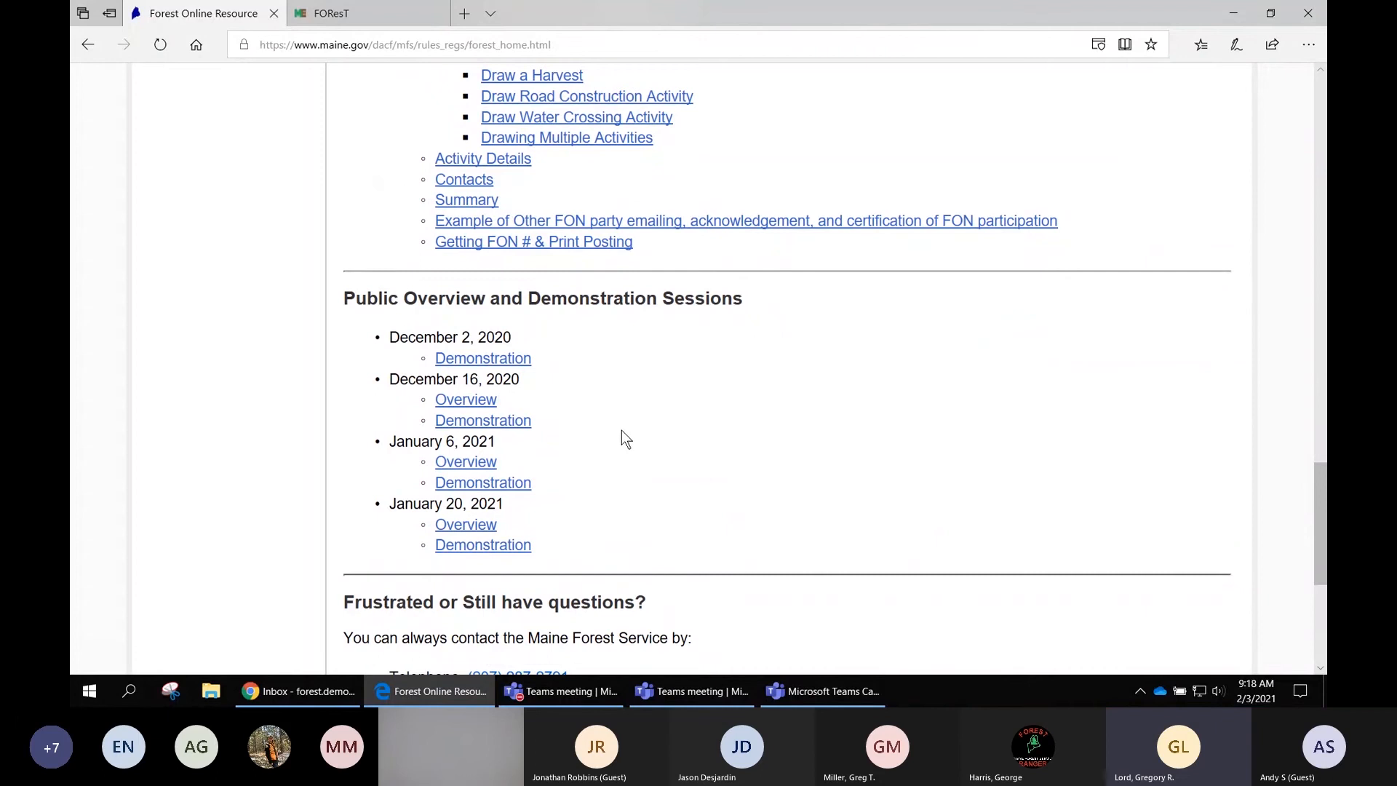
pyautogui.scroll(-3, 621, 430)
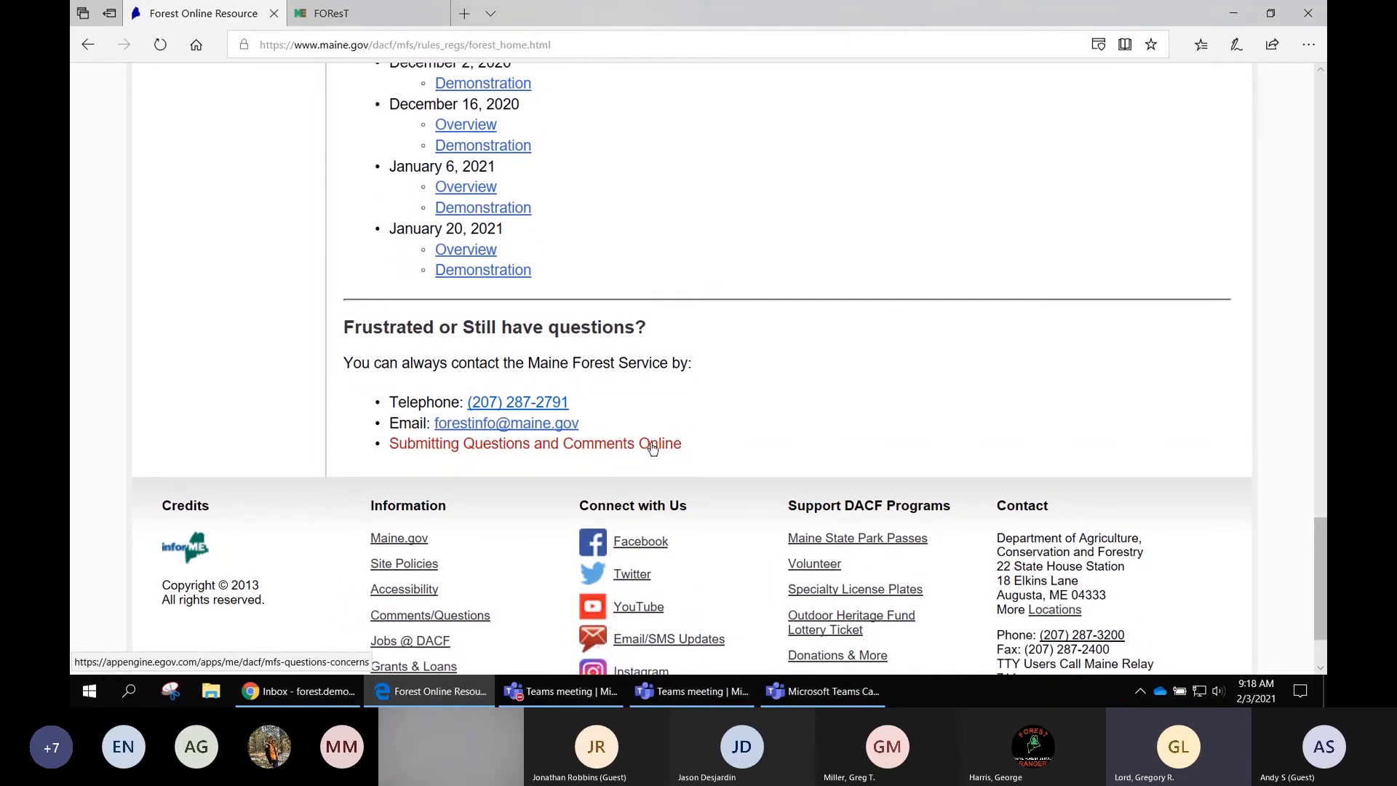
pyautogui.scroll(6, 653, 448)
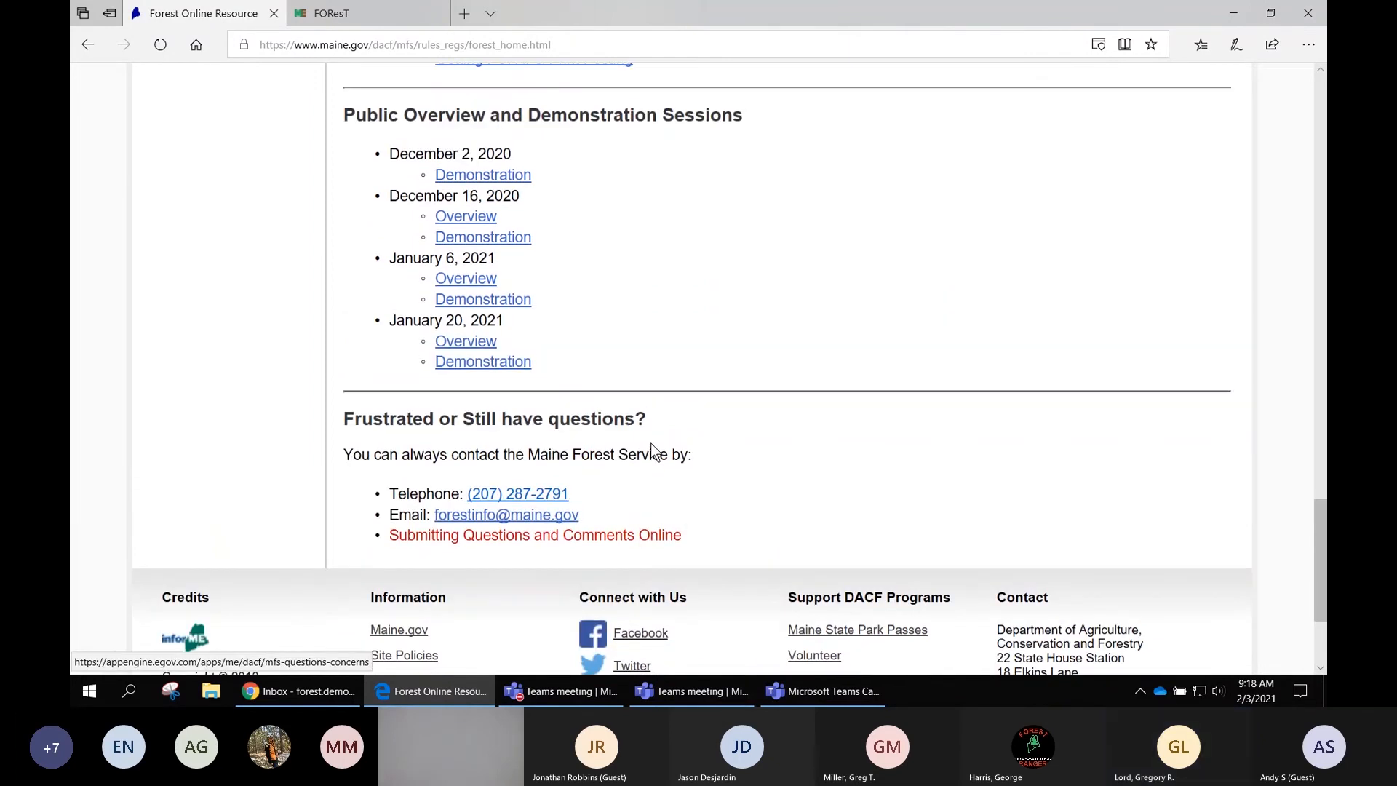
pyautogui.scroll(8, 653, 448)
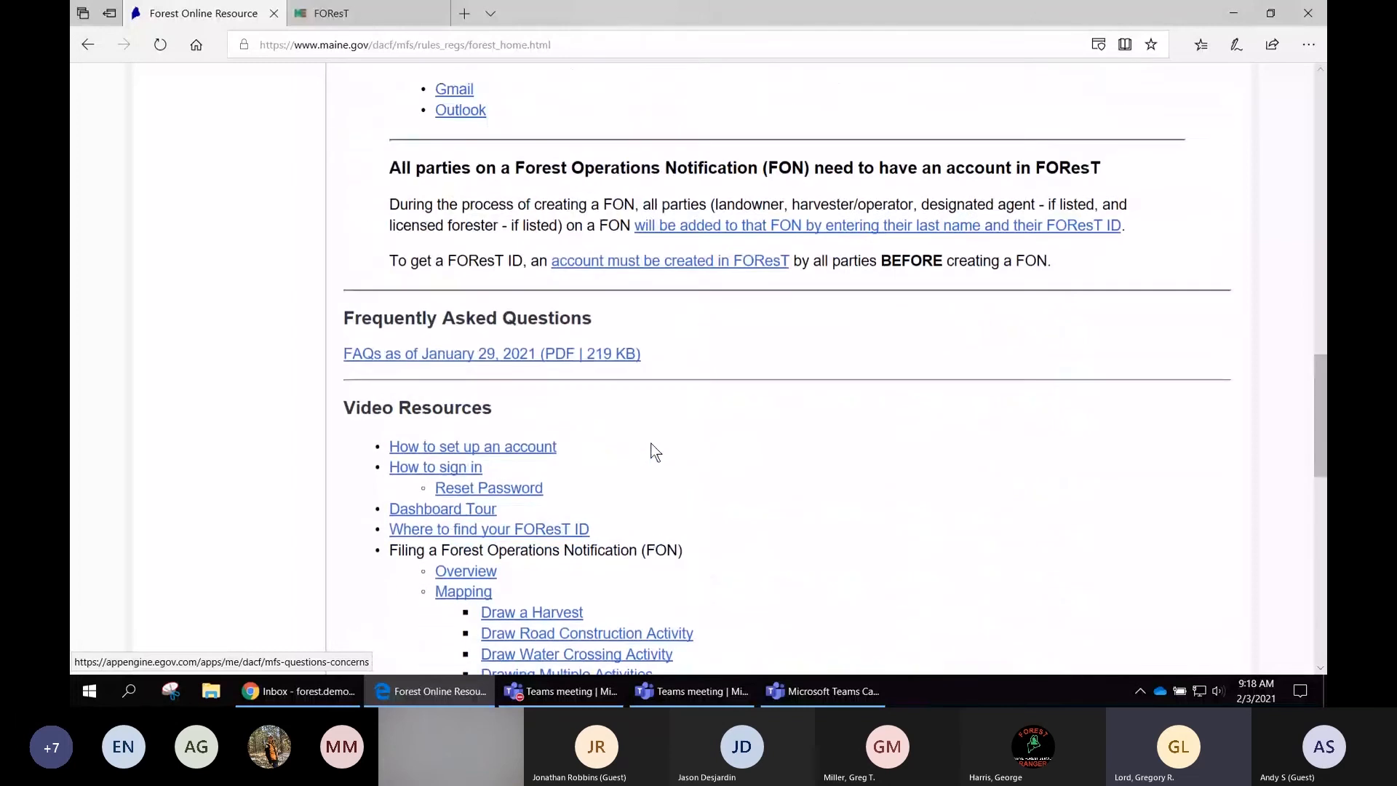
pyautogui.scroll(10, 653, 448)
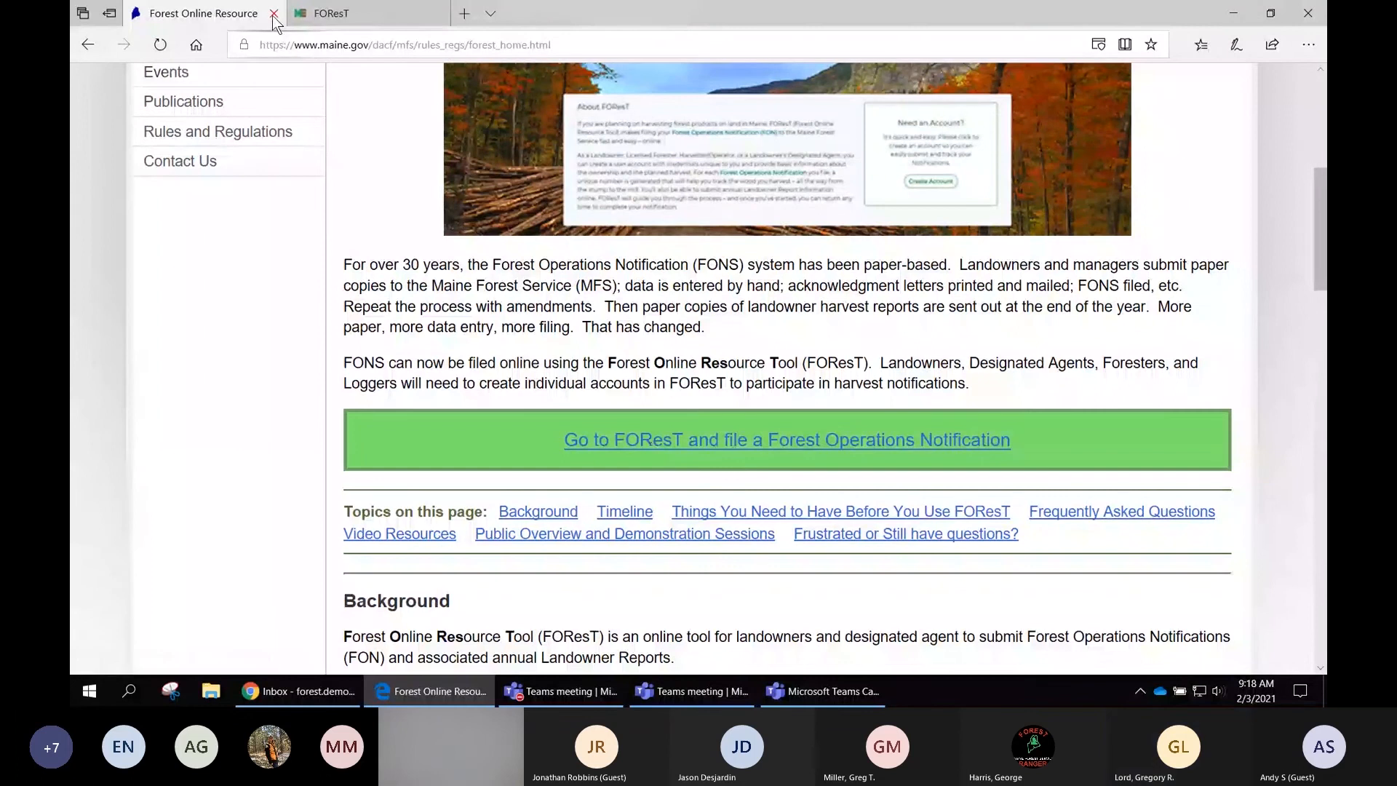
# - Close the Forest Online Resource information tab to return to the FOReST test environment site
pyautogui.click(274, 13)
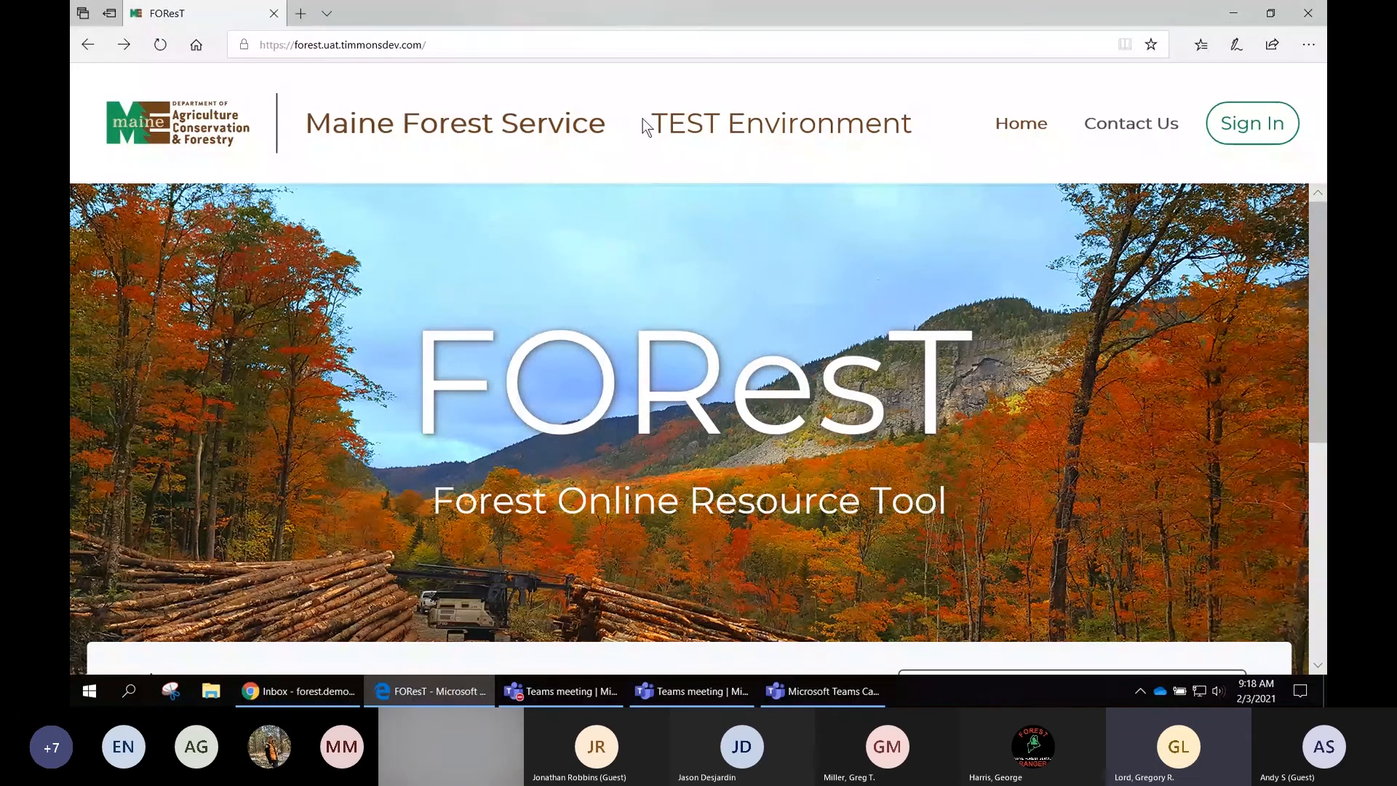
pyautogui.moveTo(650, 121); pyautogui.dragTo(914, 118)
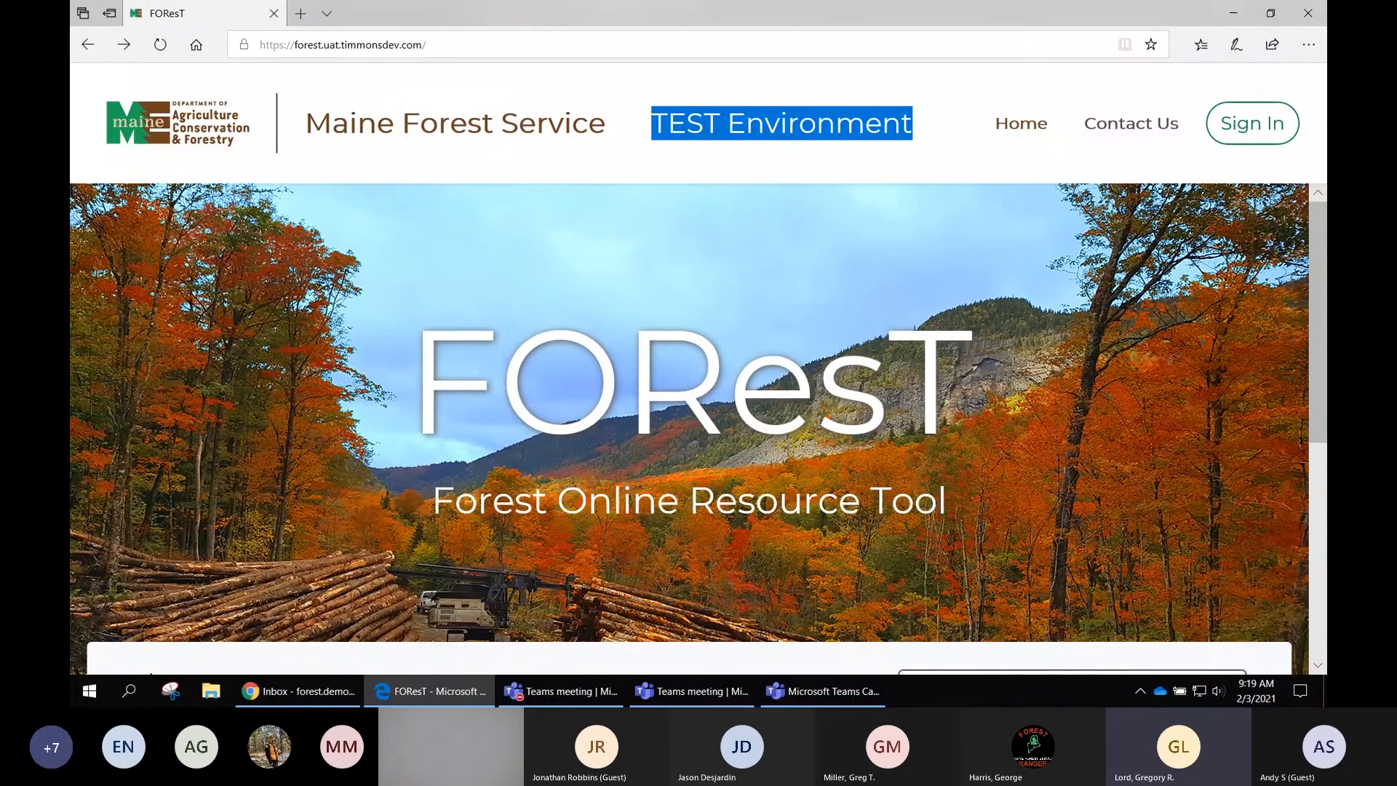
pyautogui.click(784, 474)
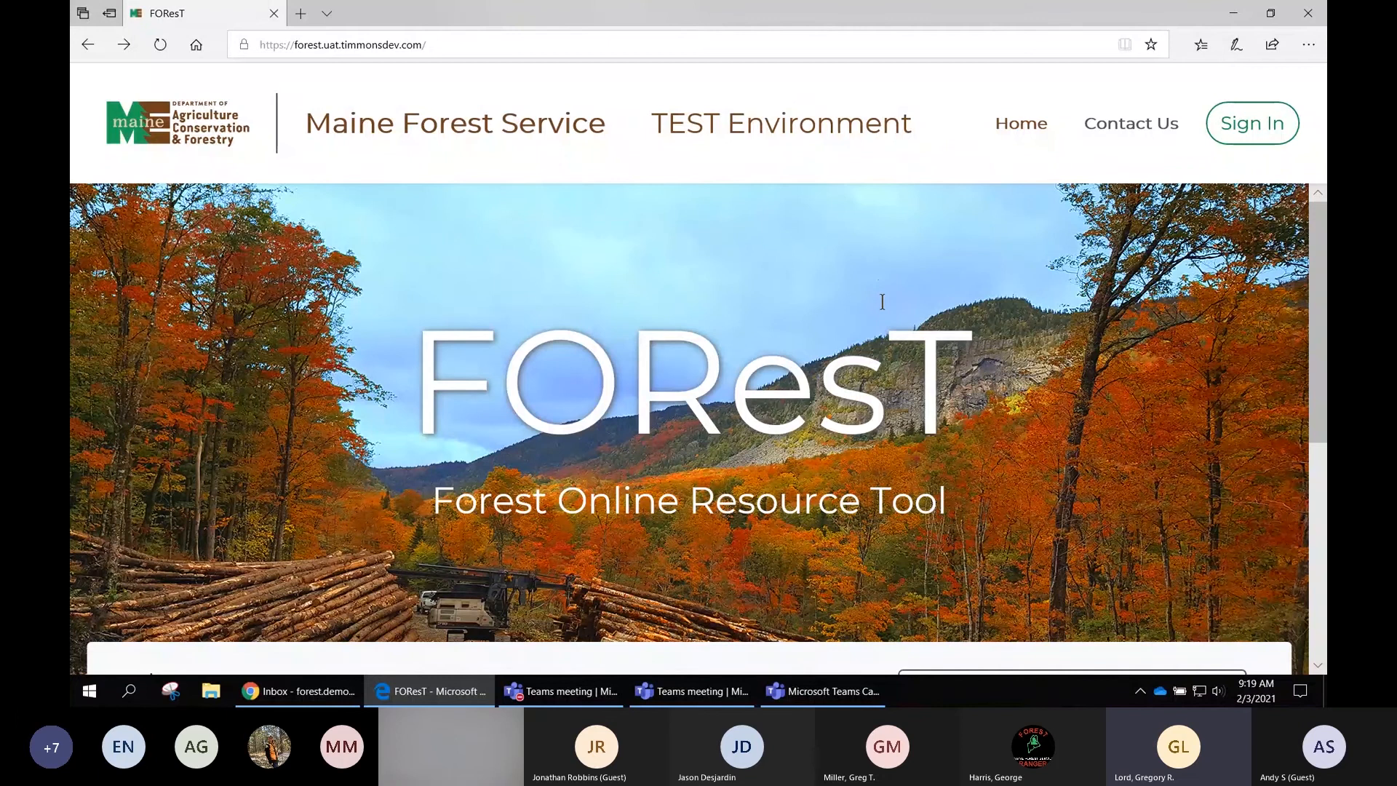
# - Open the Create Account page from the FOReST home page's Need an Account section
pyautogui.scroll(-1, 884, 298)
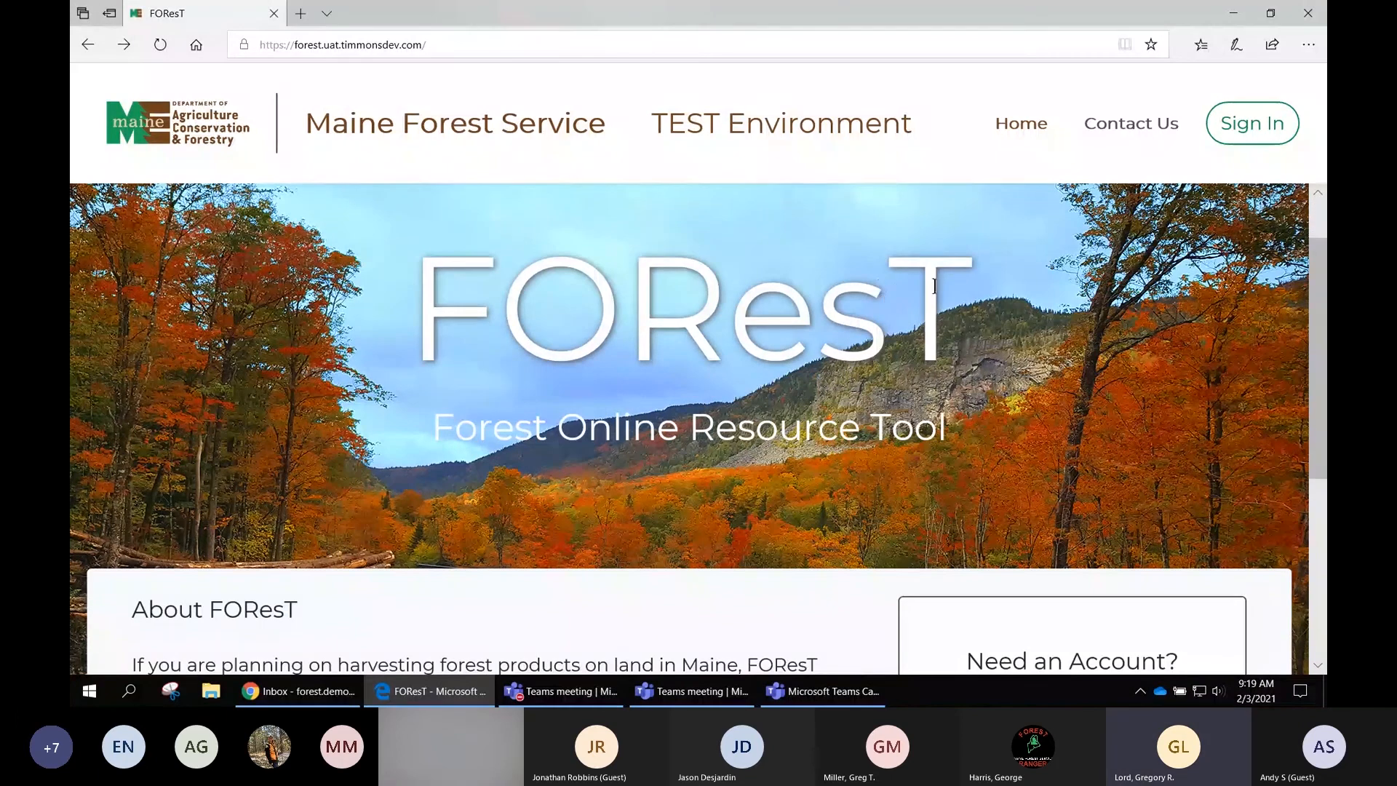
pyautogui.scroll(-1, 961, 301)
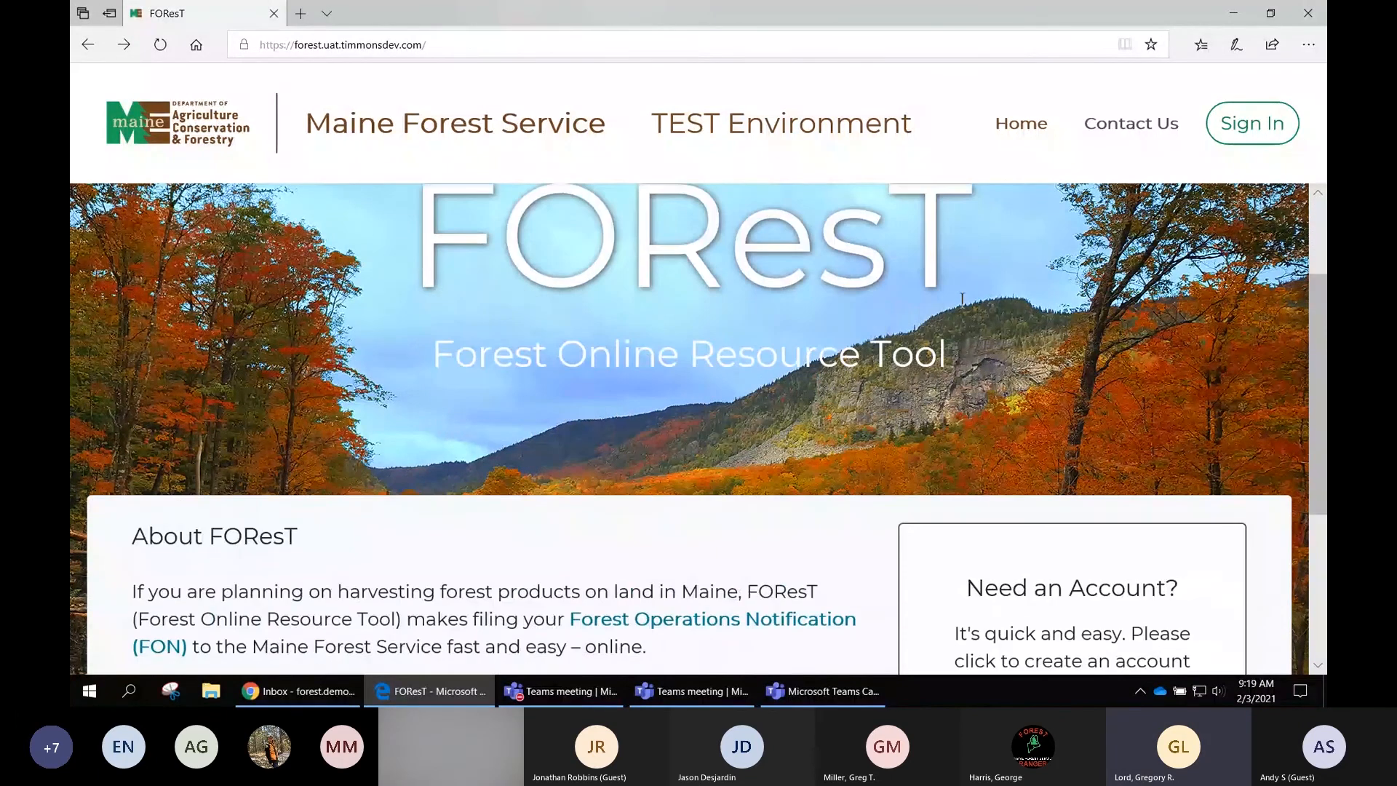
pyautogui.scroll(-2, 964, 265)
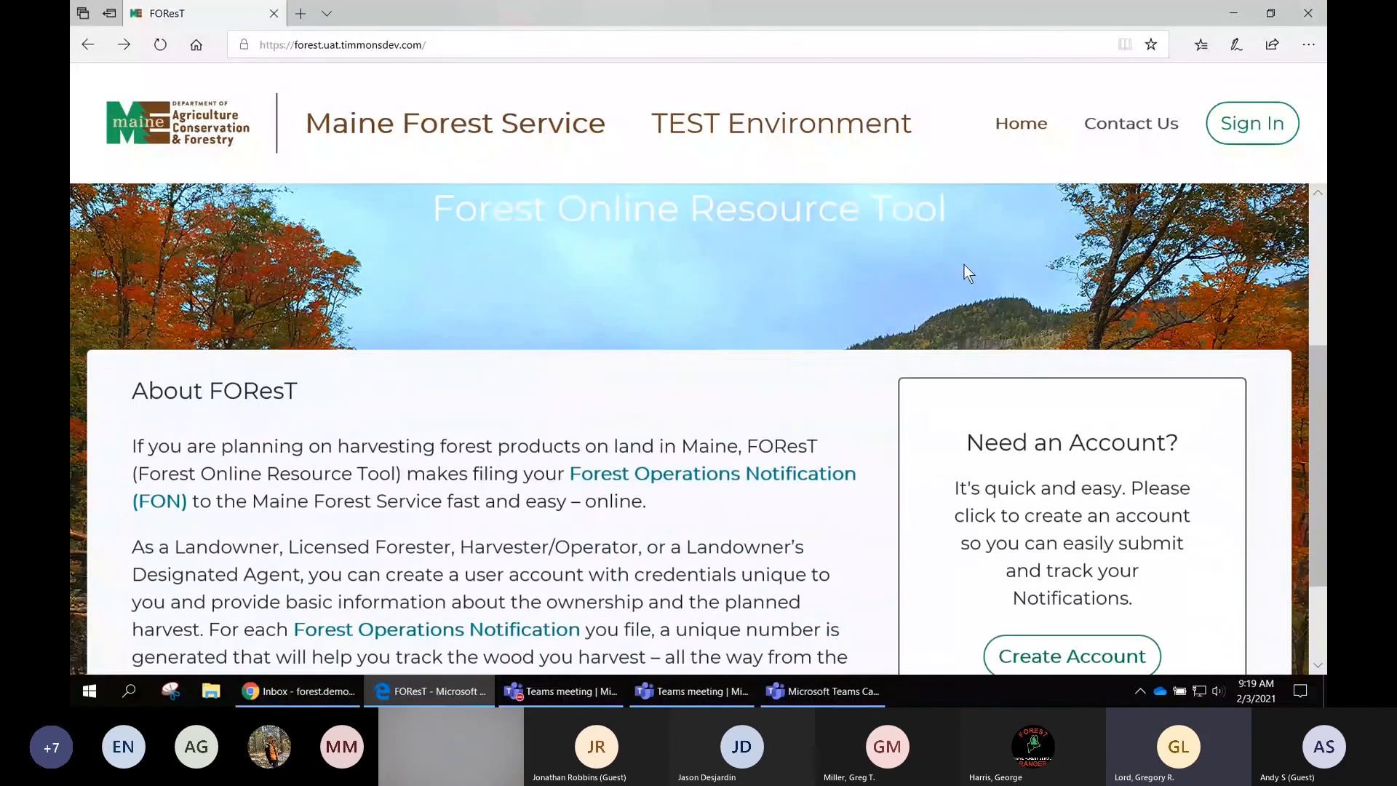
pyautogui.scroll(-2, 966, 274)
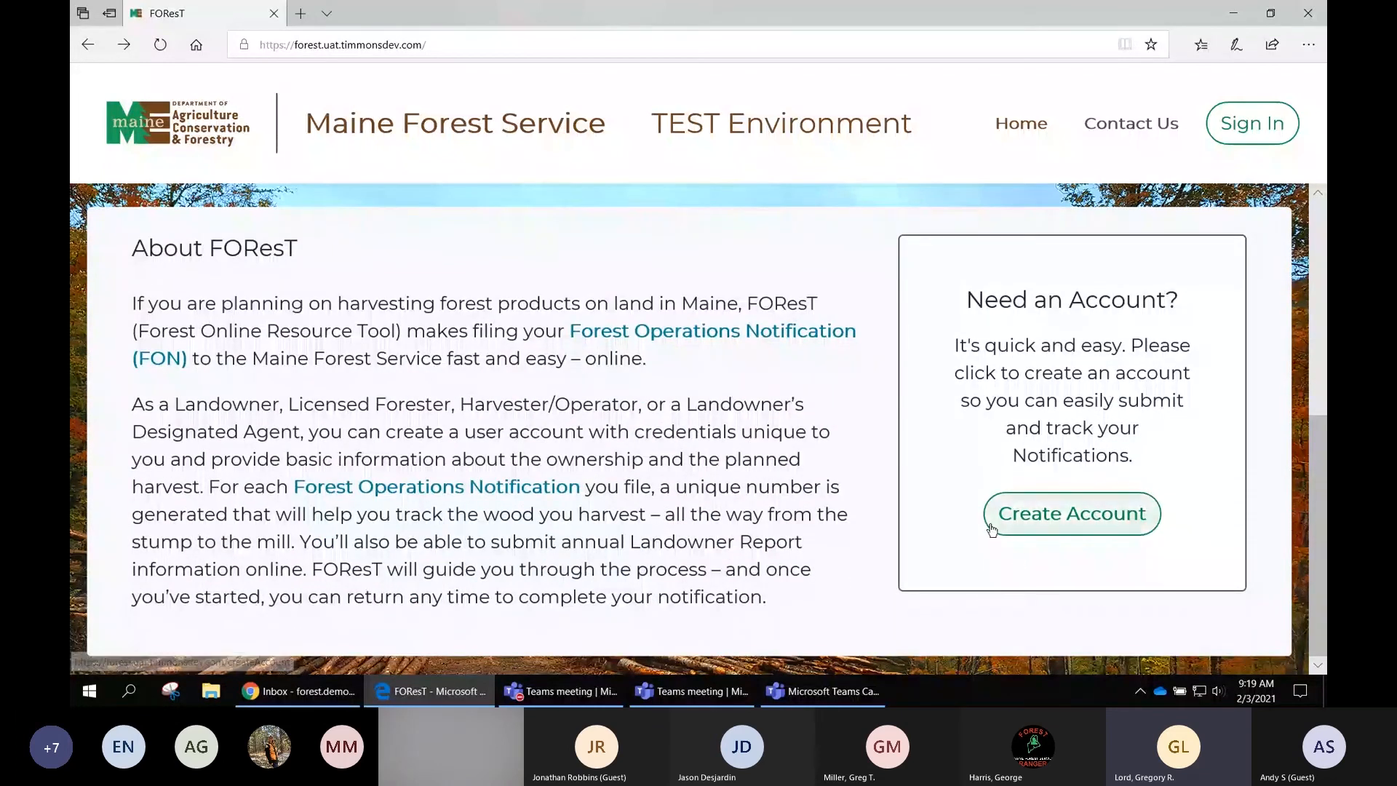
pyautogui.click(1078, 518)
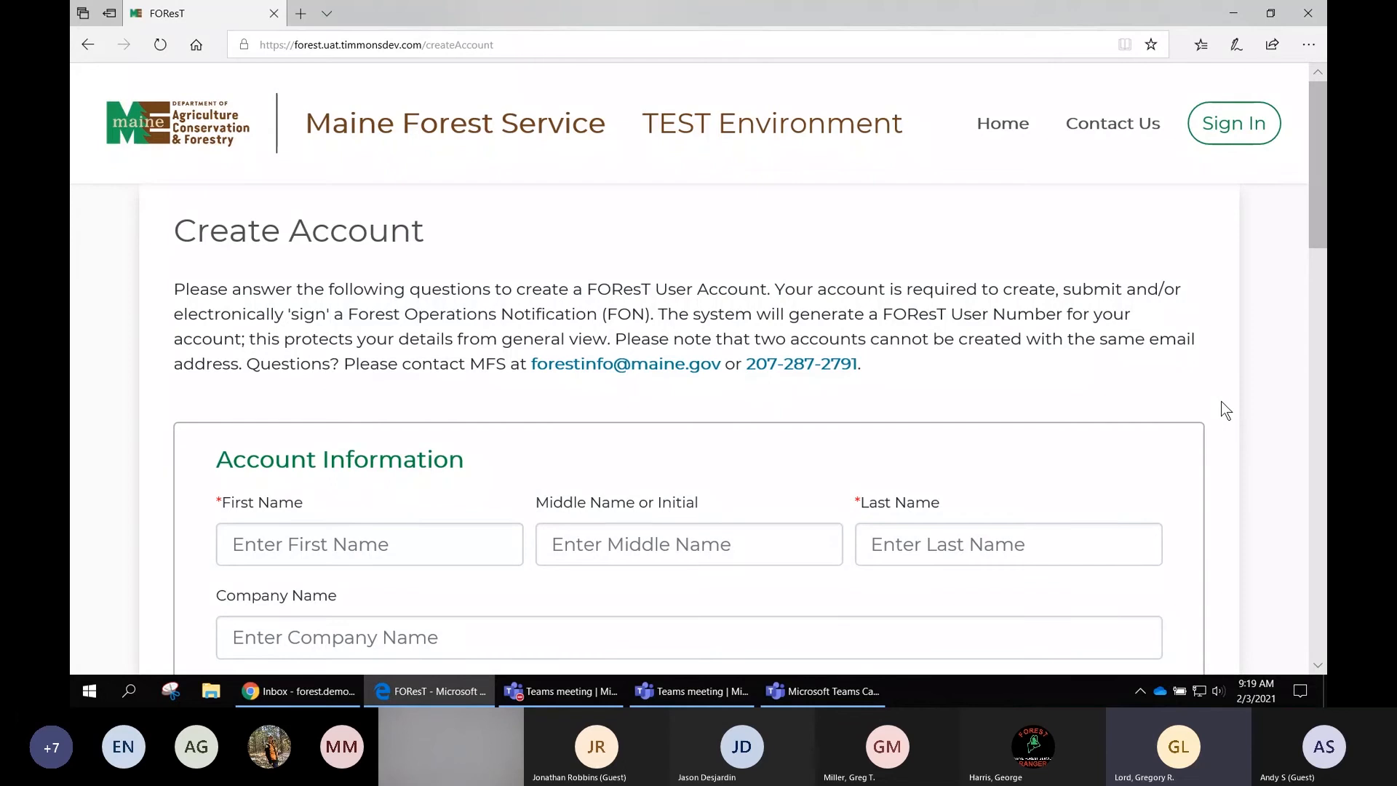
# - Review the Create Account form's account information, password requirements and physical address fields
pyautogui.scroll(-1, 1222, 403)
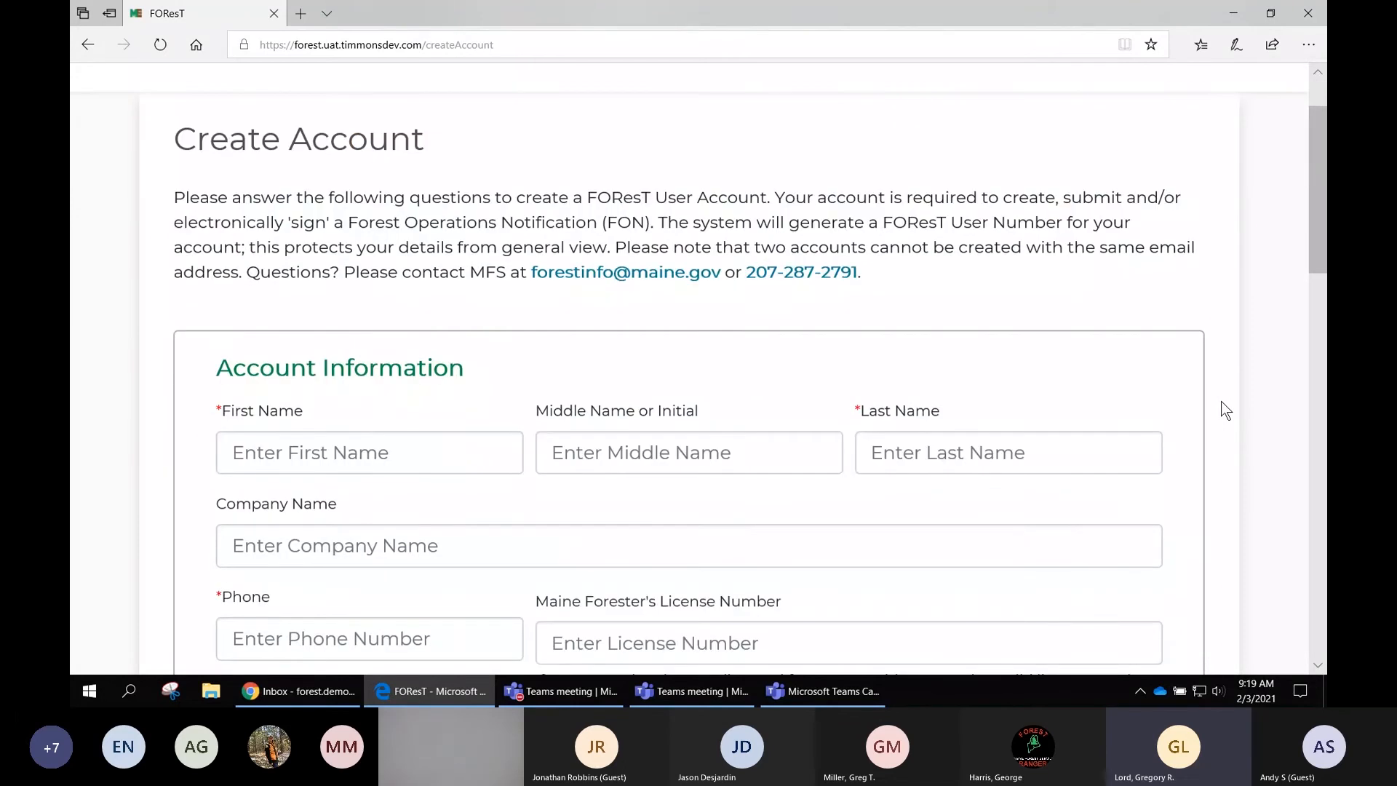
pyautogui.scroll(-1, 1225, 409)
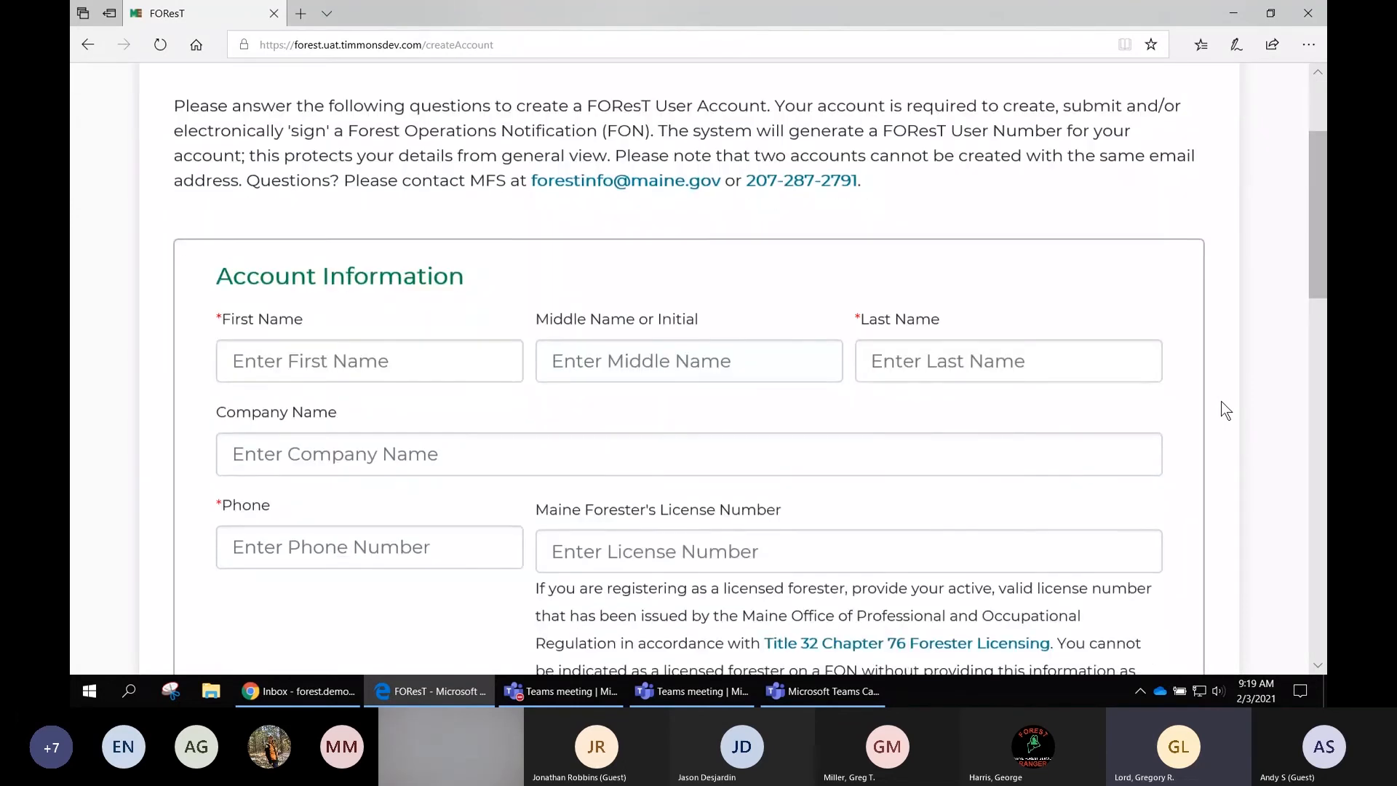
pyautogui.scroll(-1, 1226, 410)
pyautogui.scroll(-1, 1222, 409)
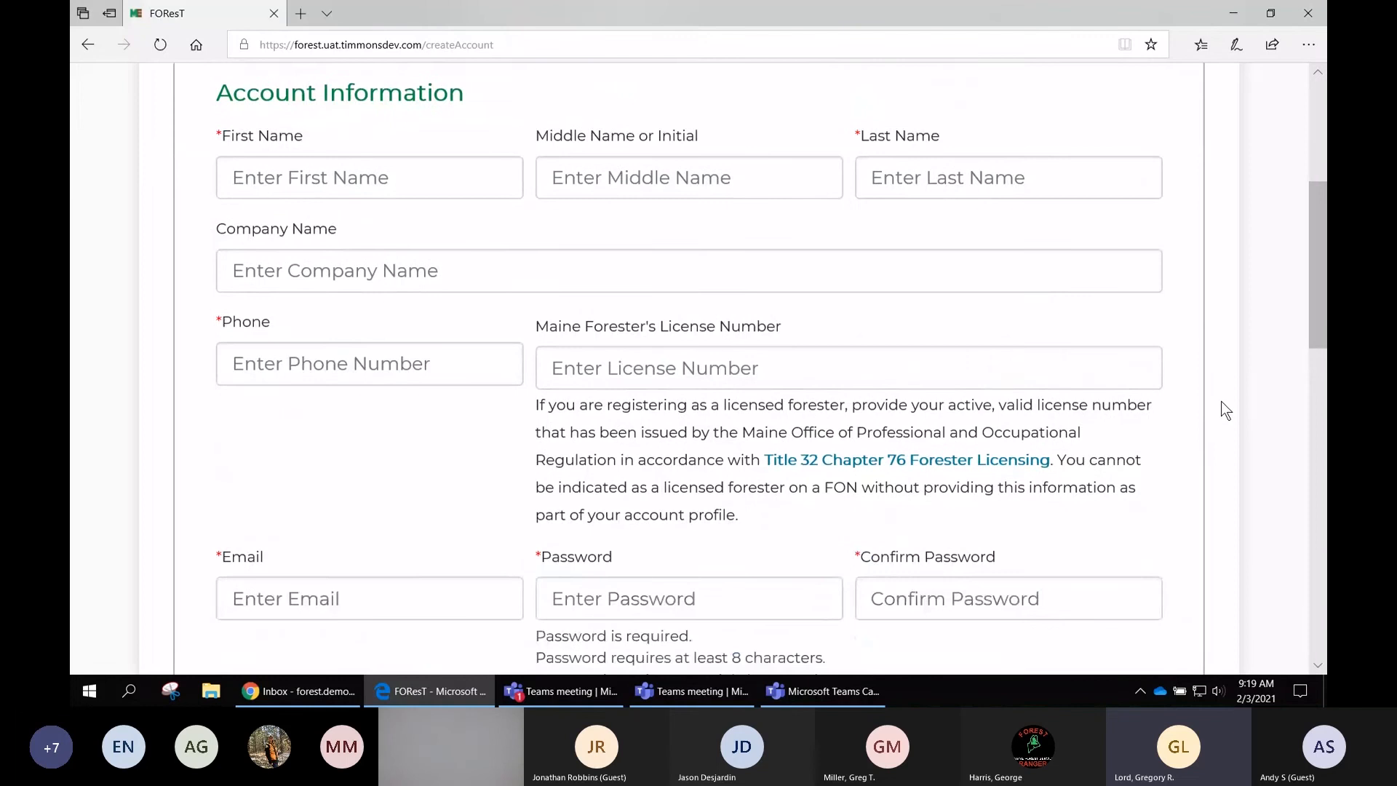
pyautogui.scroll(-1, 1223, 409)
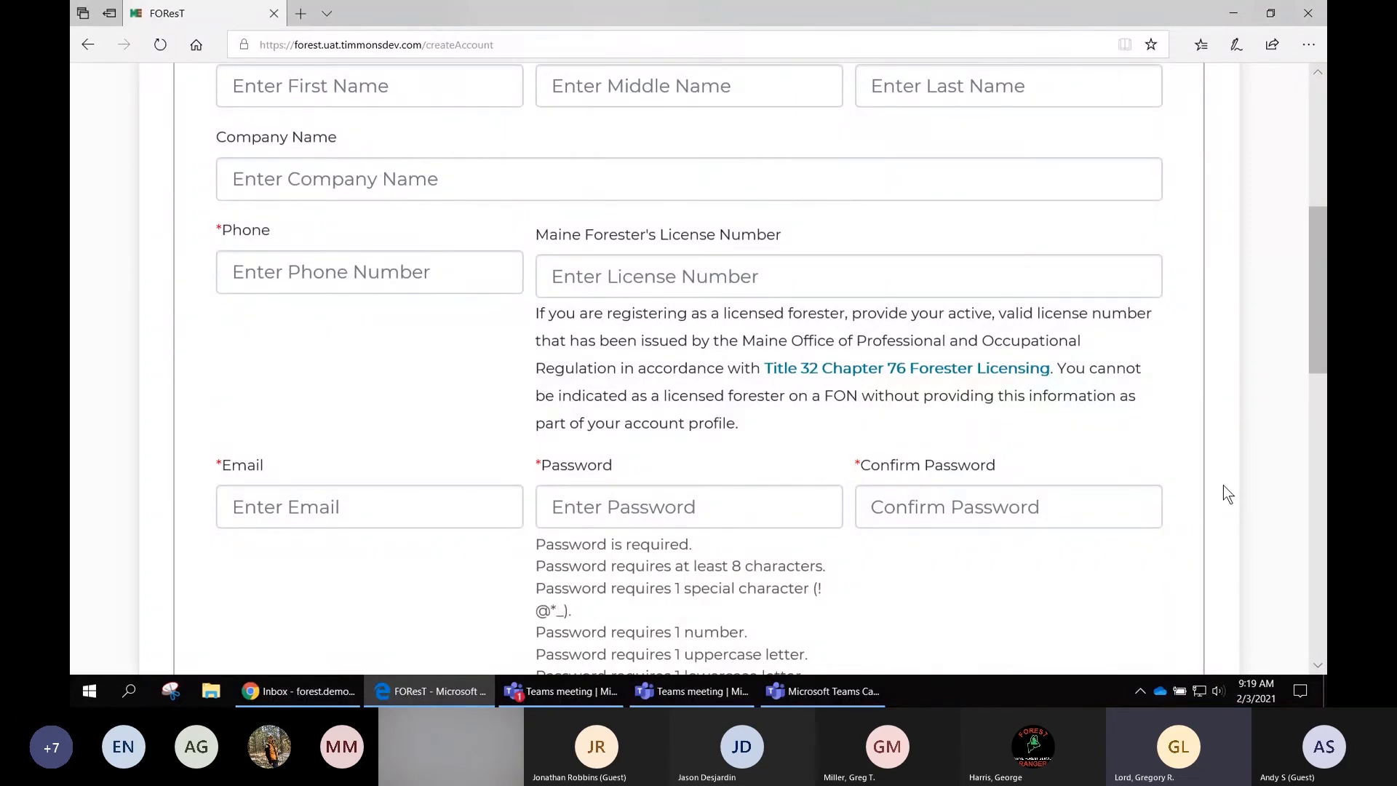
pyautogui.scroll(-1, 1224, 486)
pyautogui.scroll(-1, 1224, 486)
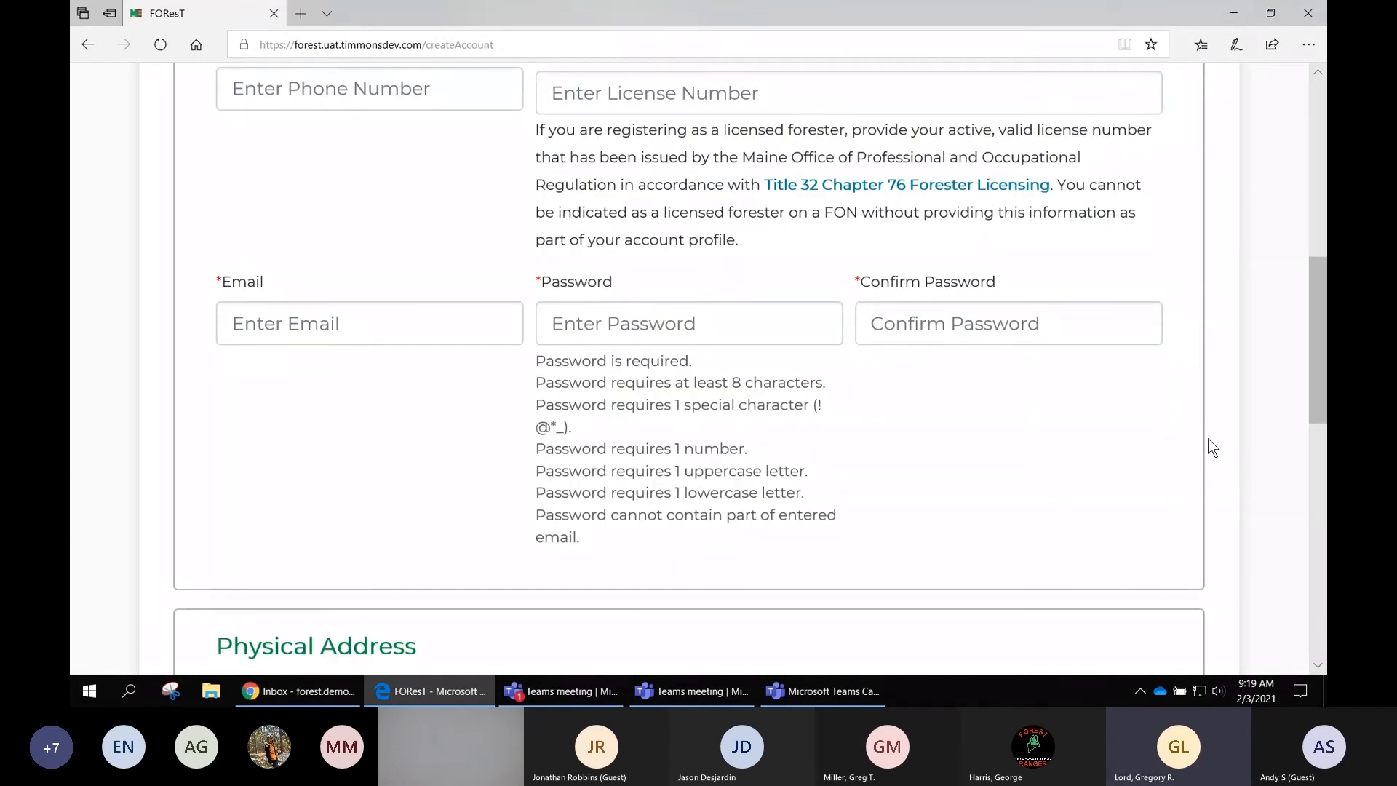
pyautogui.scroll(-1, 1209, 439)
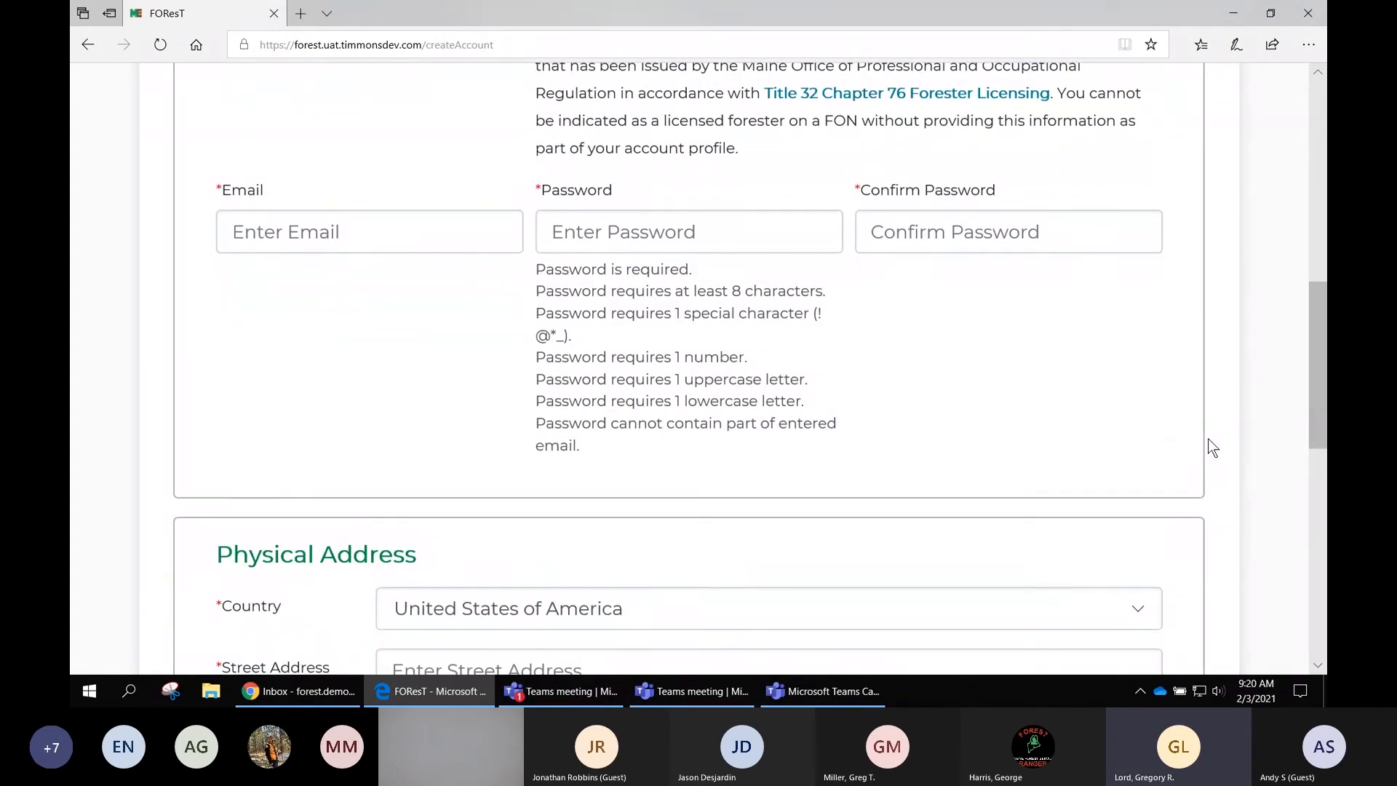
pyautogui.scroll(-3, 1208, 440)
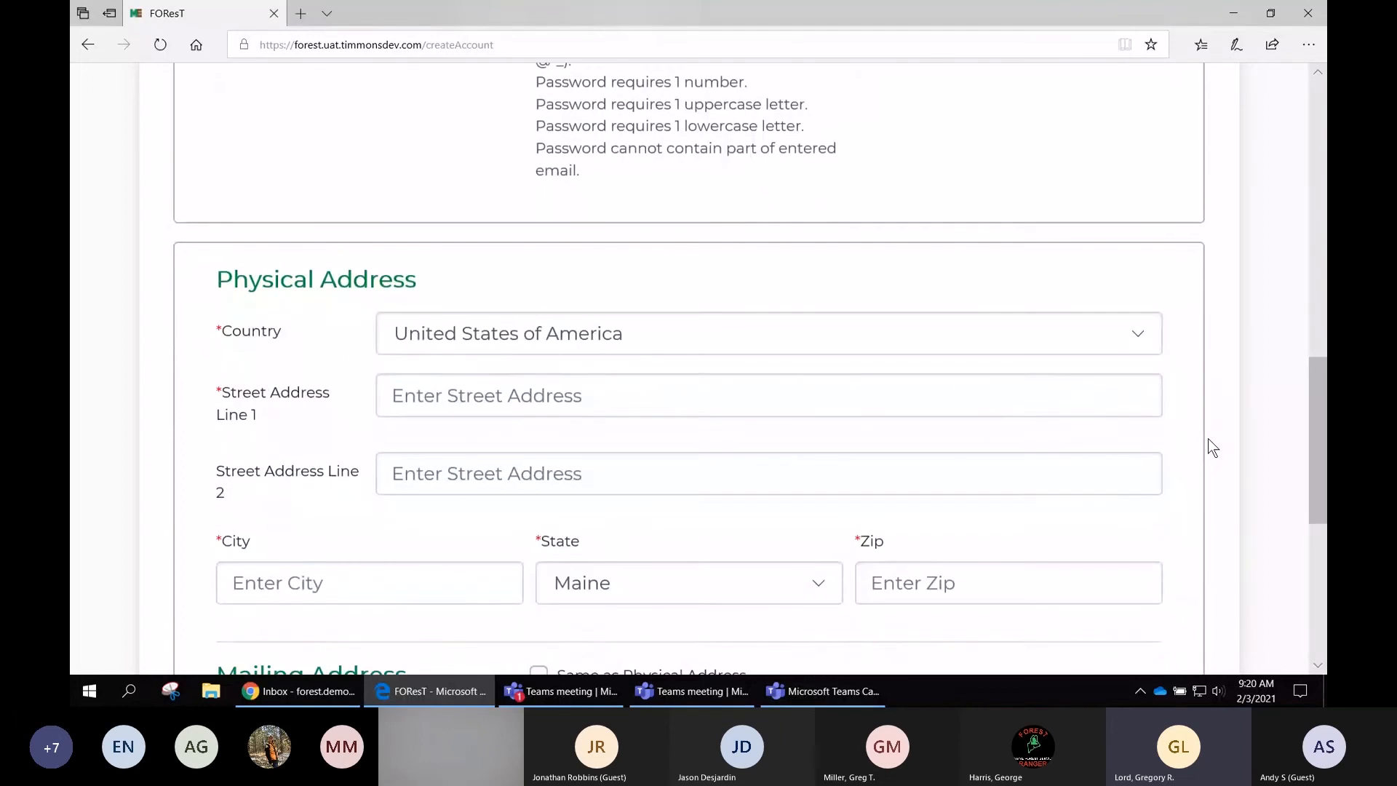
# - Fill in the account holder's first and last name in the Account Information section
pyautogui.scroll(-1, 1209, 439)
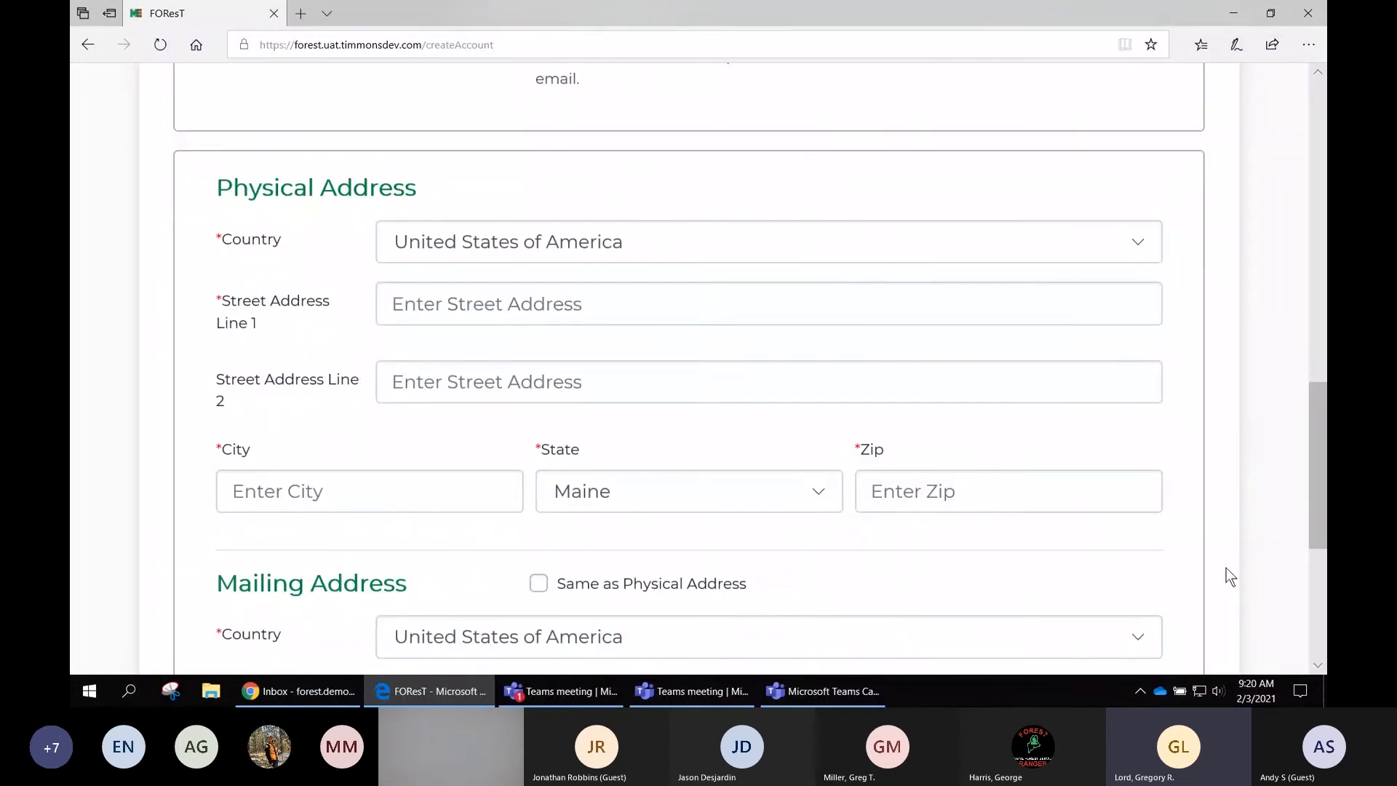
pyautogui.scroll(-3, 1225, 567)
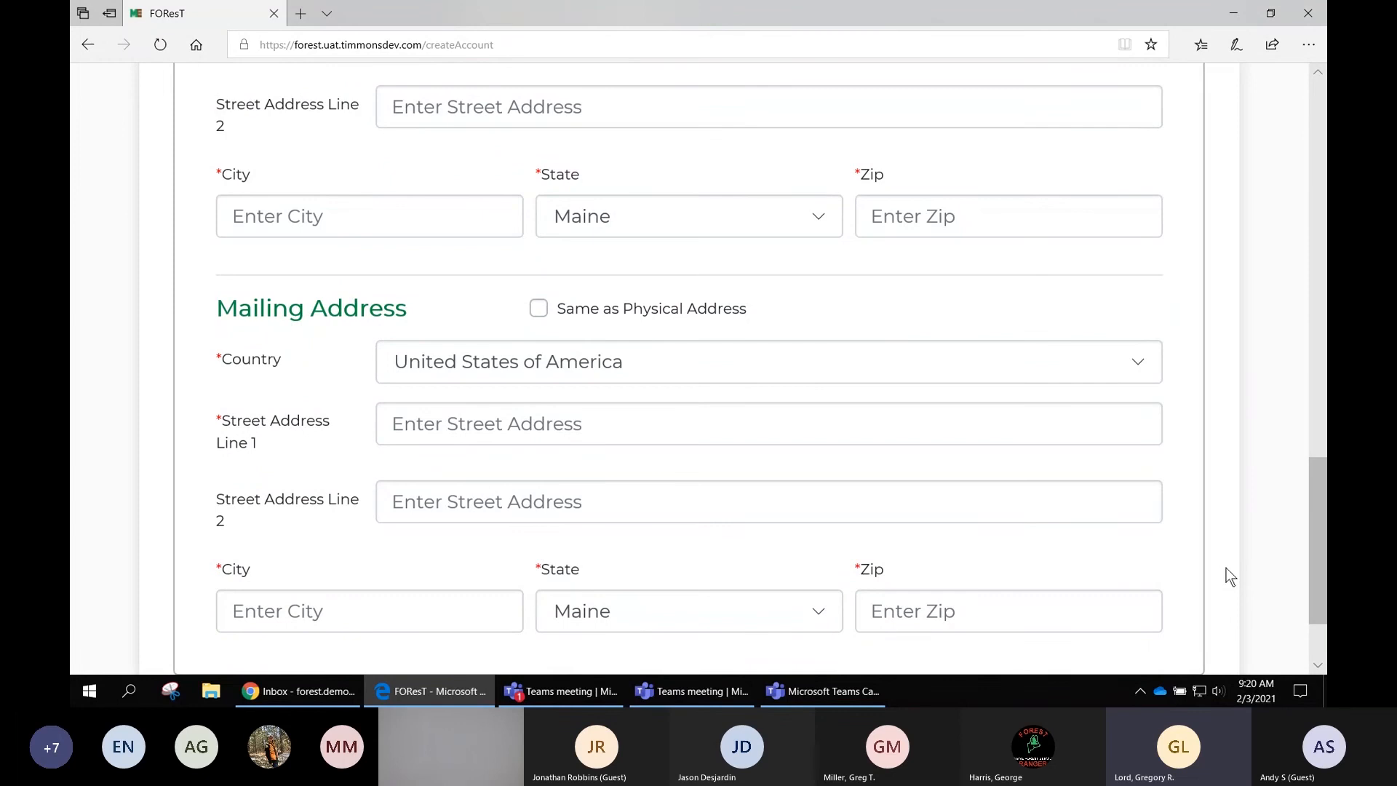
pyautogui.scroll(8, 1230, 576)
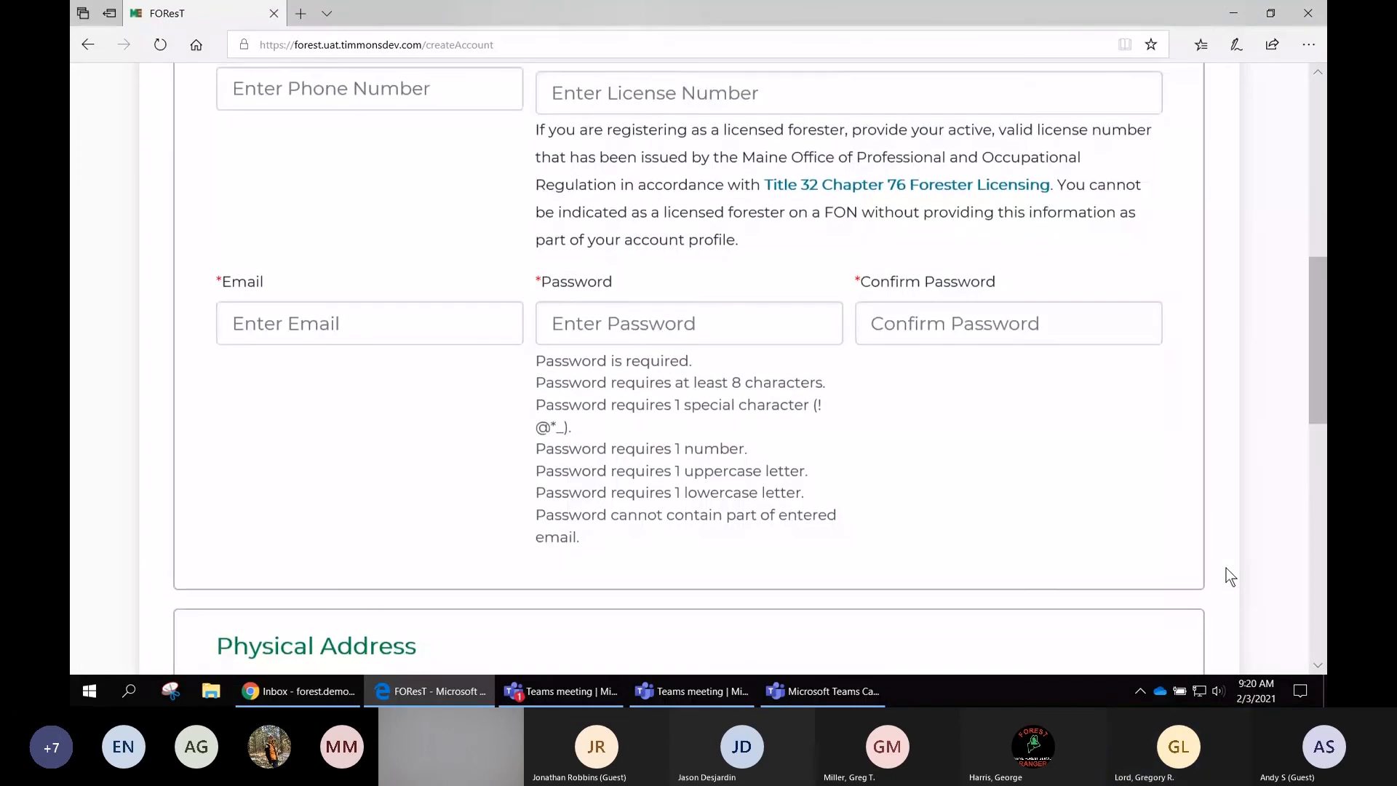
pyautogui.scroll(6, 1230, 576)
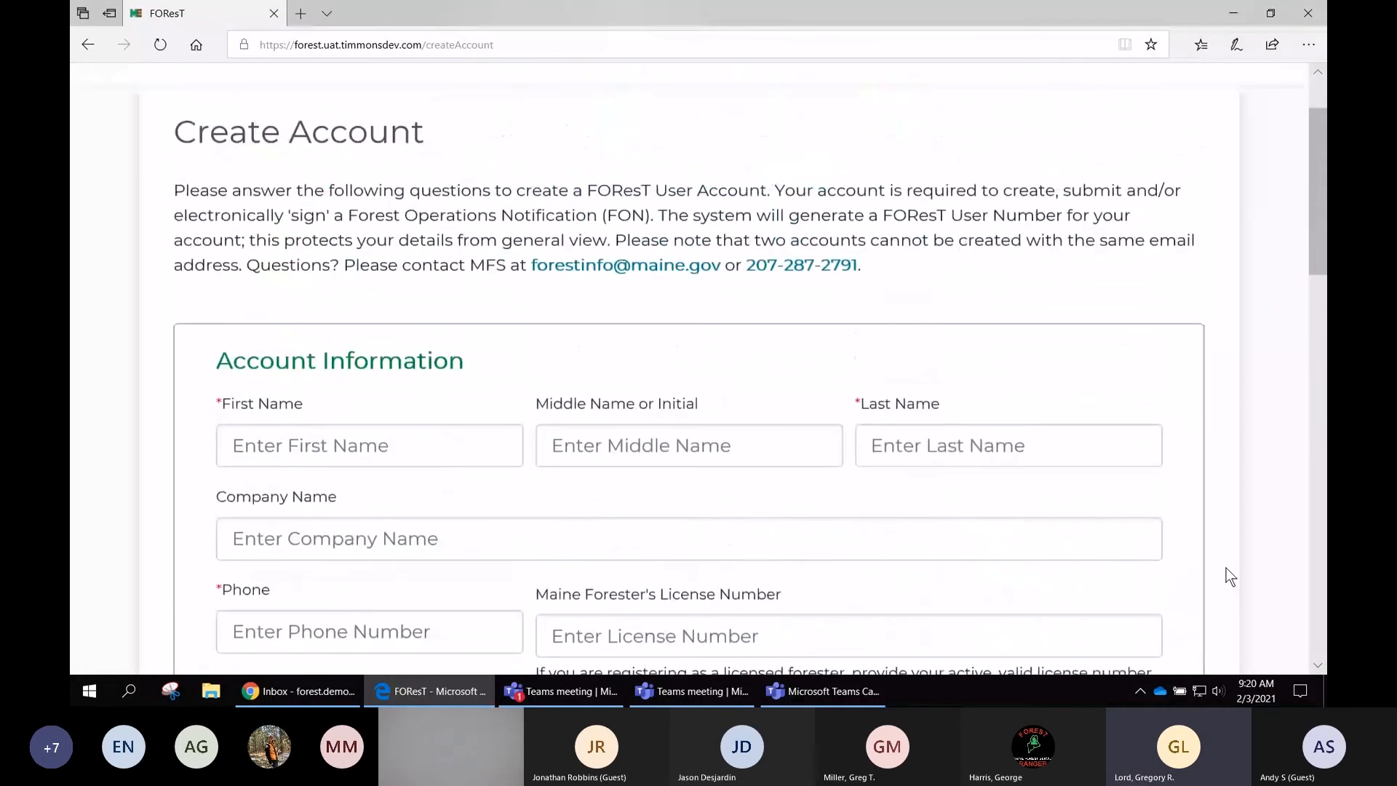
pyautogui.click(403, 448)
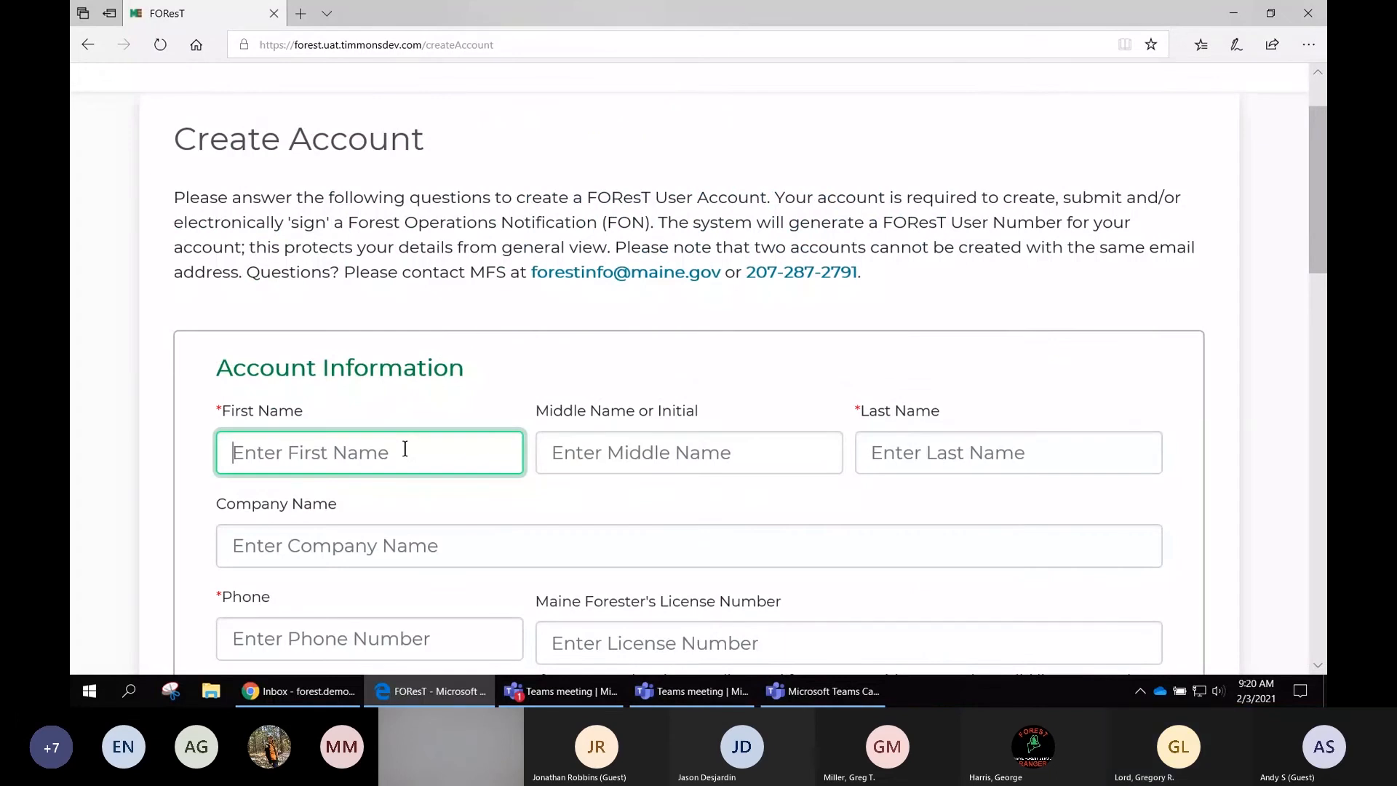
pyautogui.press('Tab')
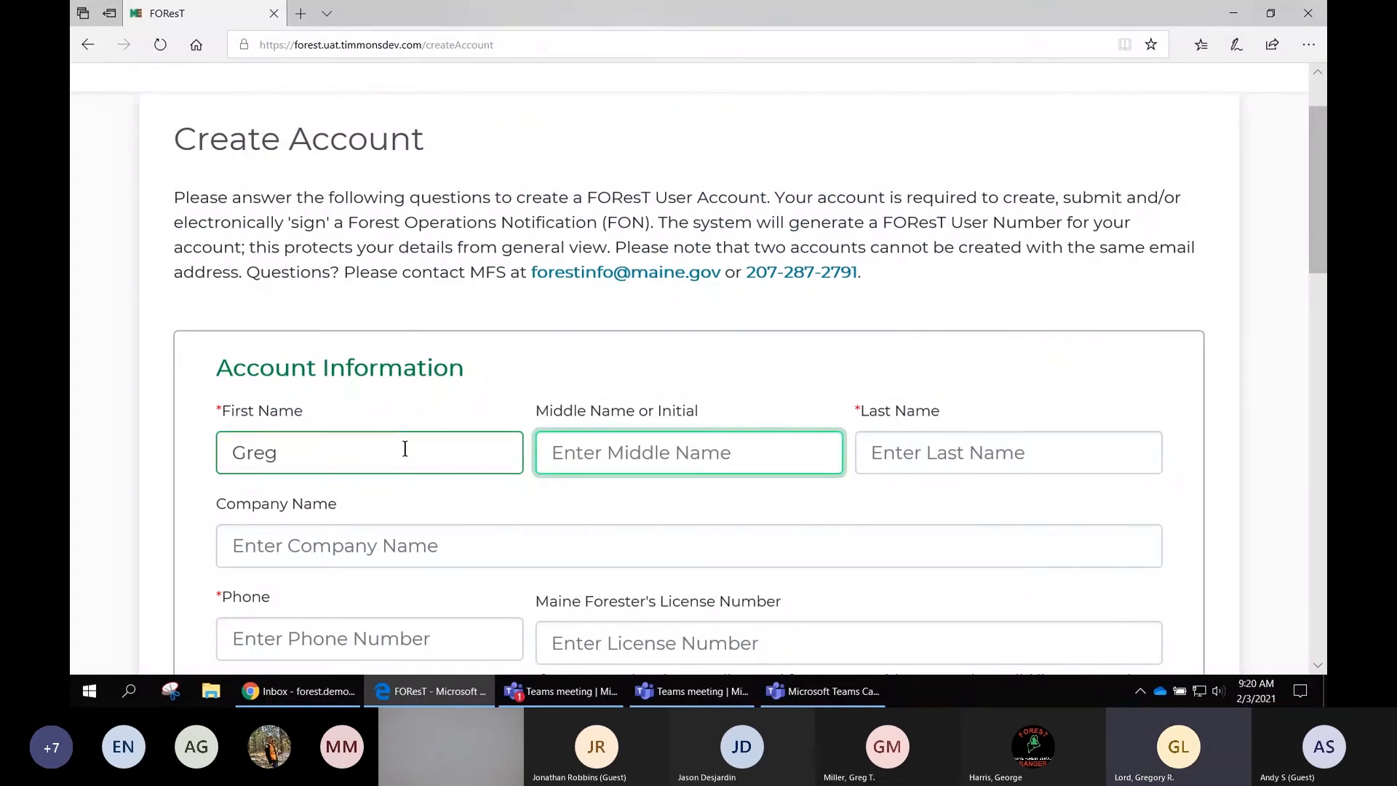
pyautogui.press('Tab')
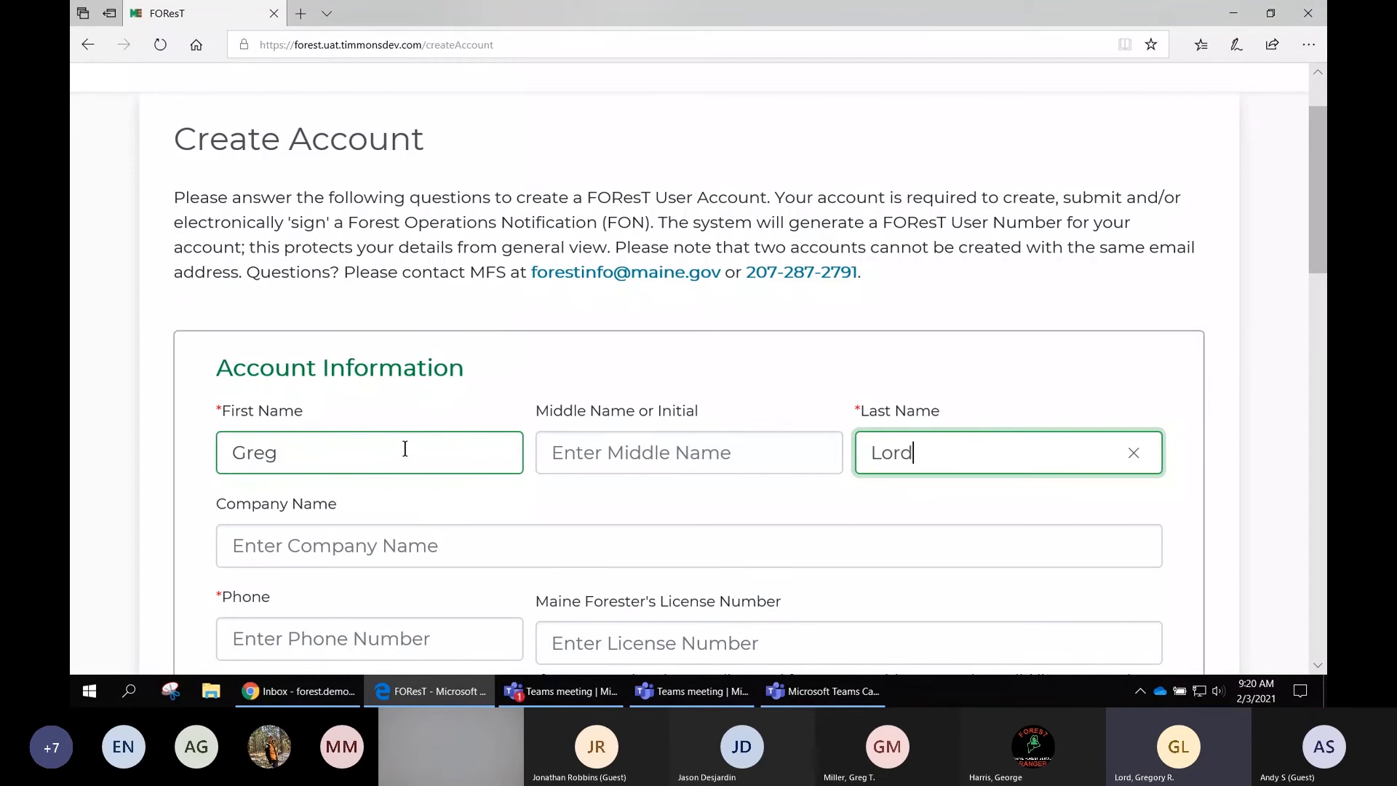
pyautogui.press('Tab')
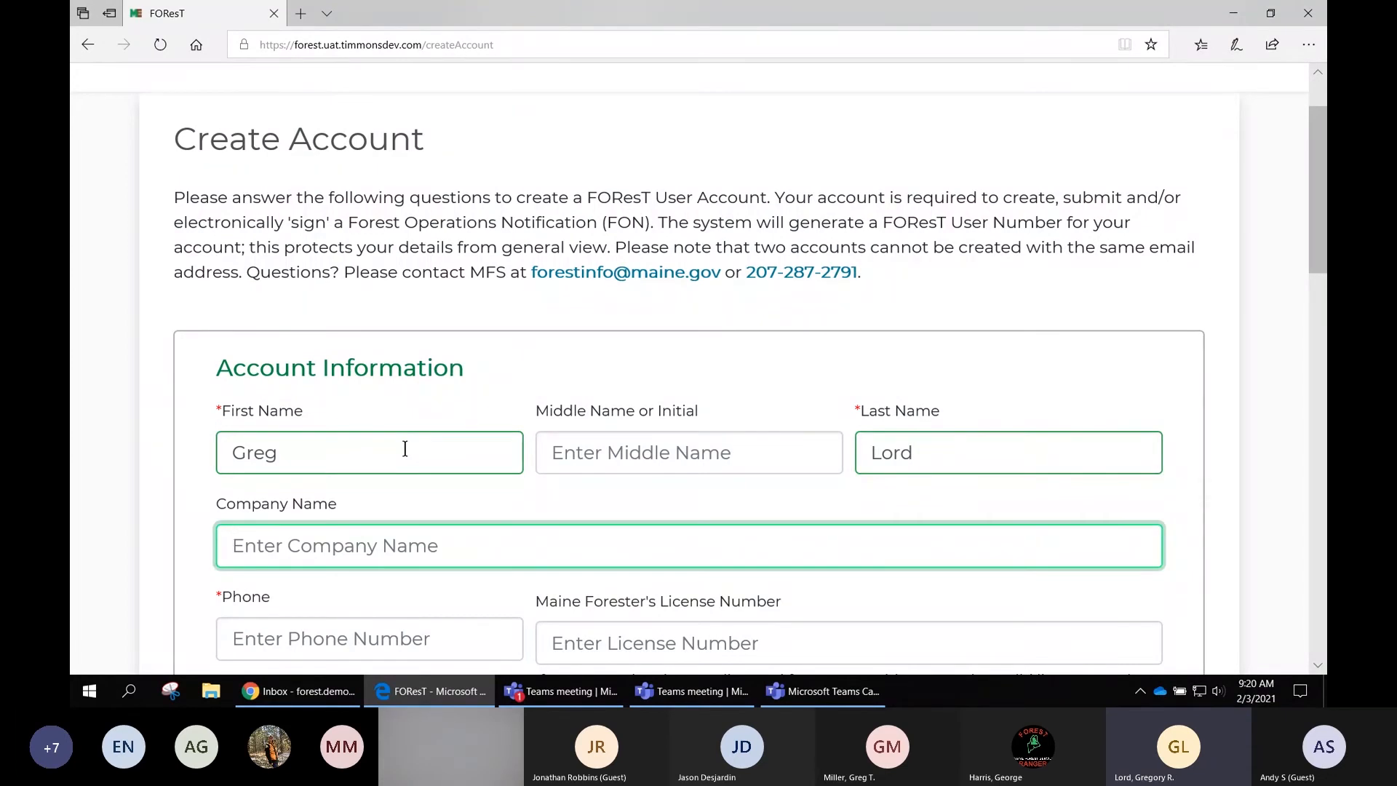
# - Enter the account holder's 10-digit phone number, including area code
pyautogui.press('Tab')
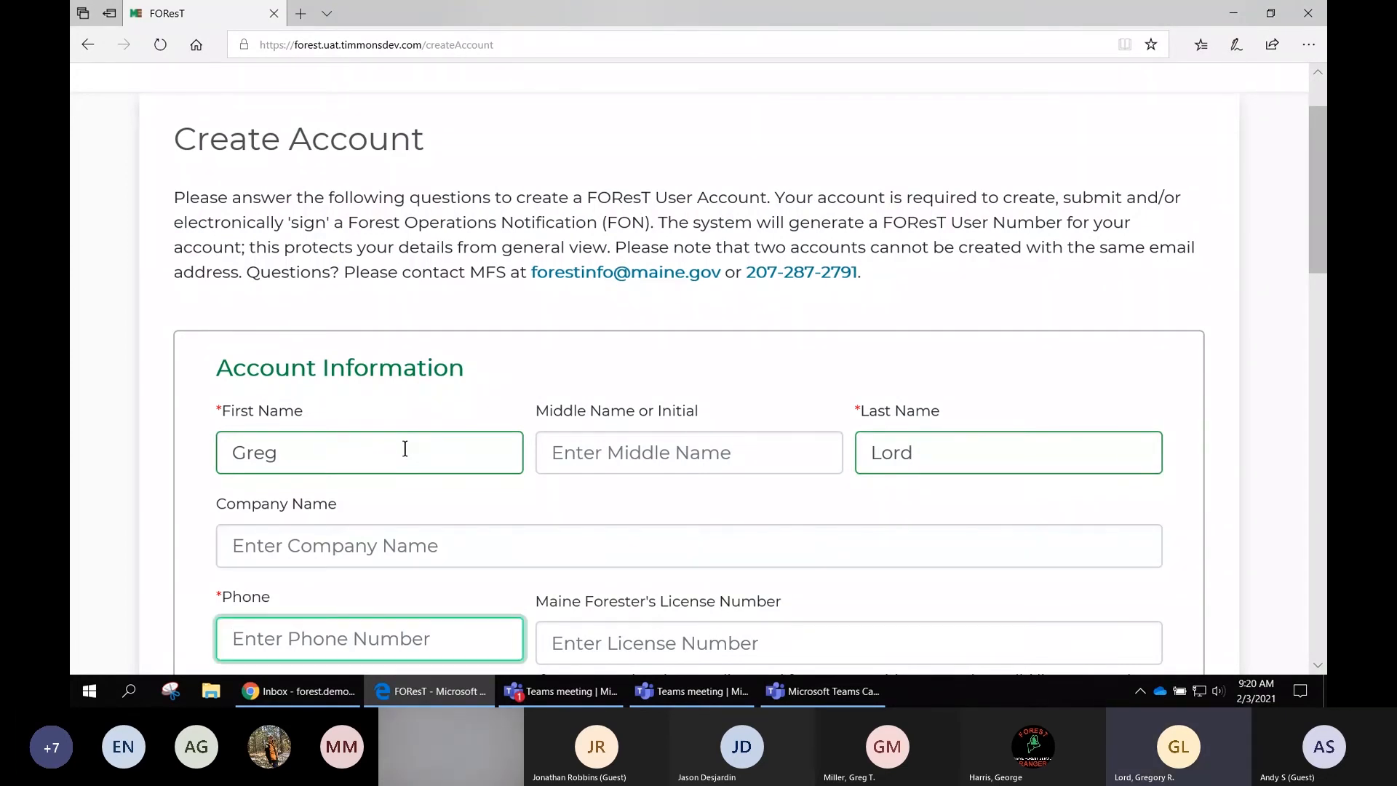
pyautogui.scroll(-3, 405, 449)
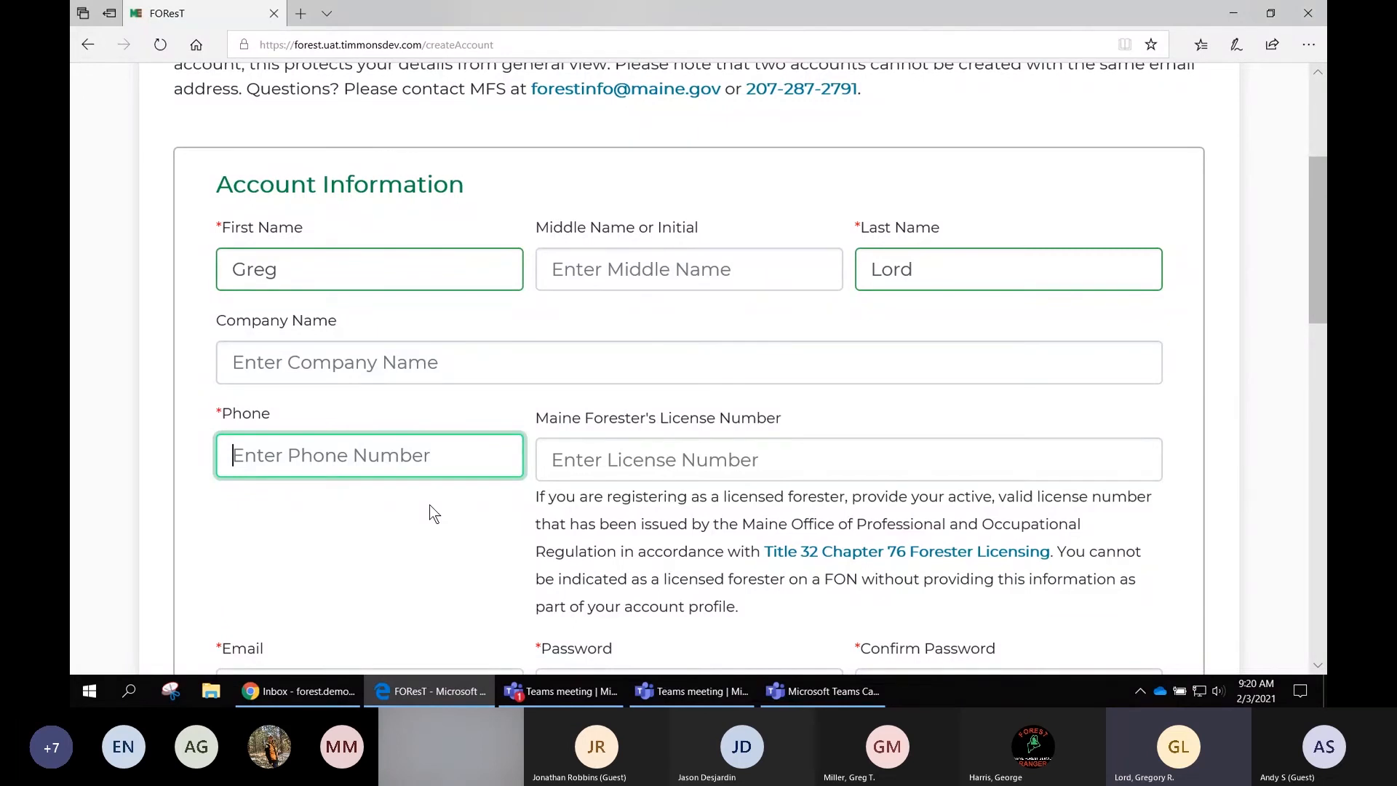
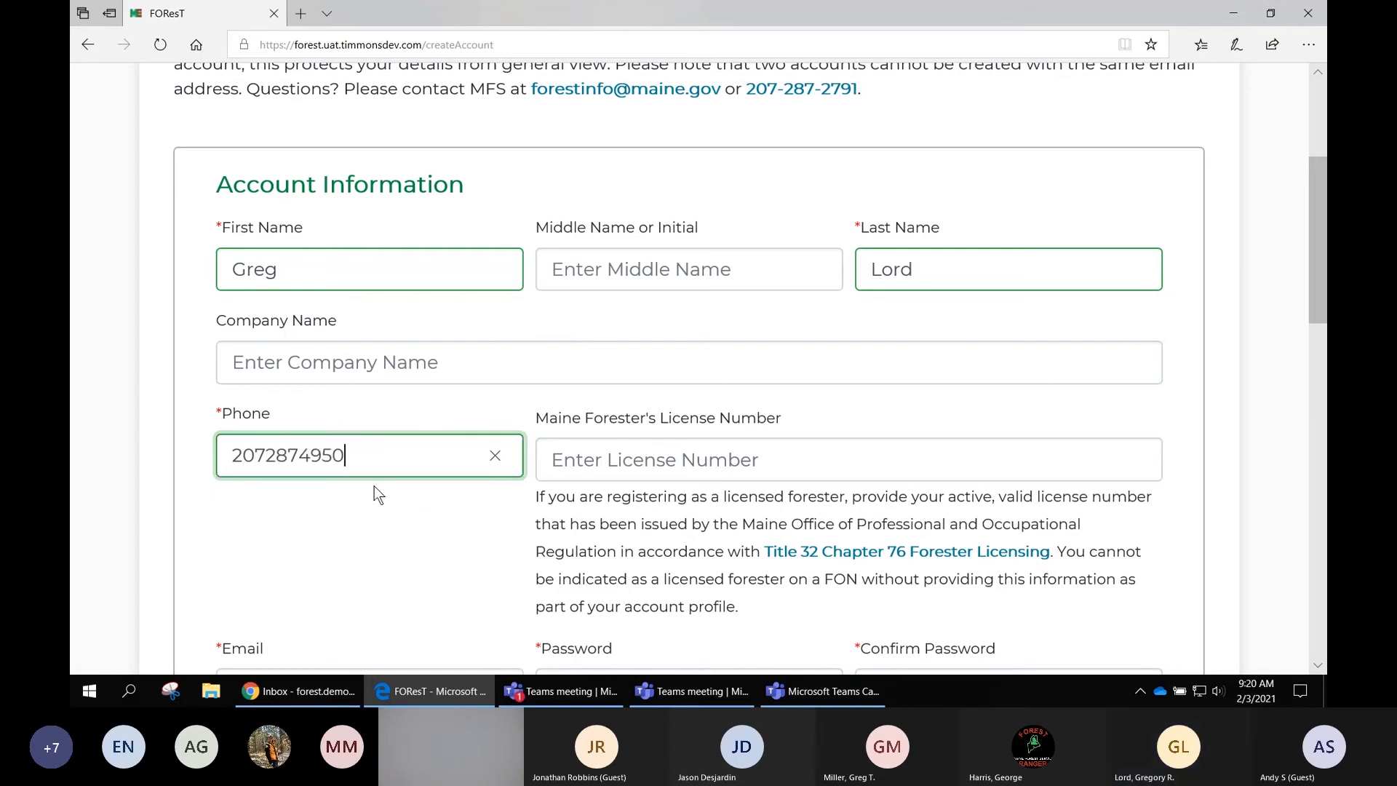
# - Leave the Maine Forester's License Number blank and fill in the account's e-mail address
pyautogui.click(627, 464)
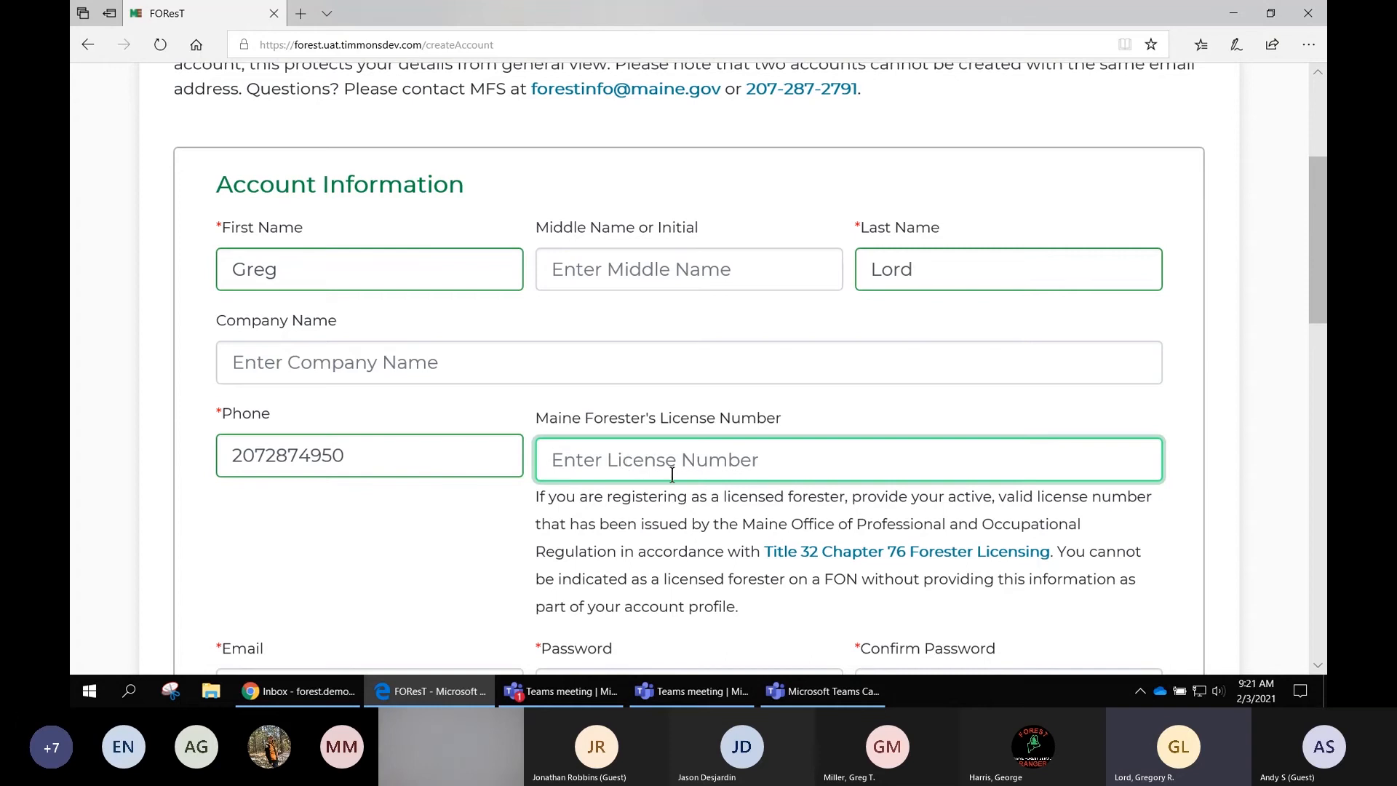
pyautogui.scroll(-1, 601, 470)
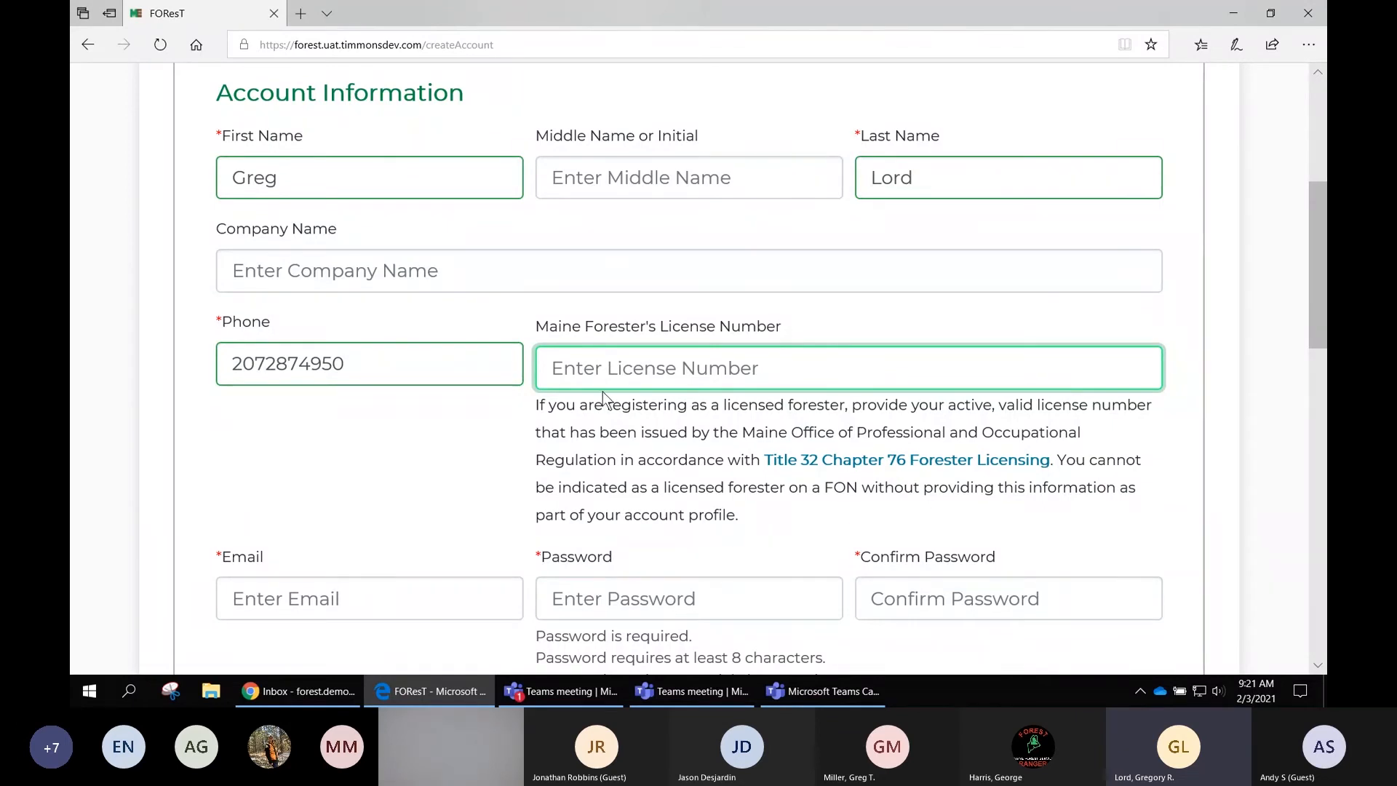
pyautogui.scroll(-1, 610, 424)
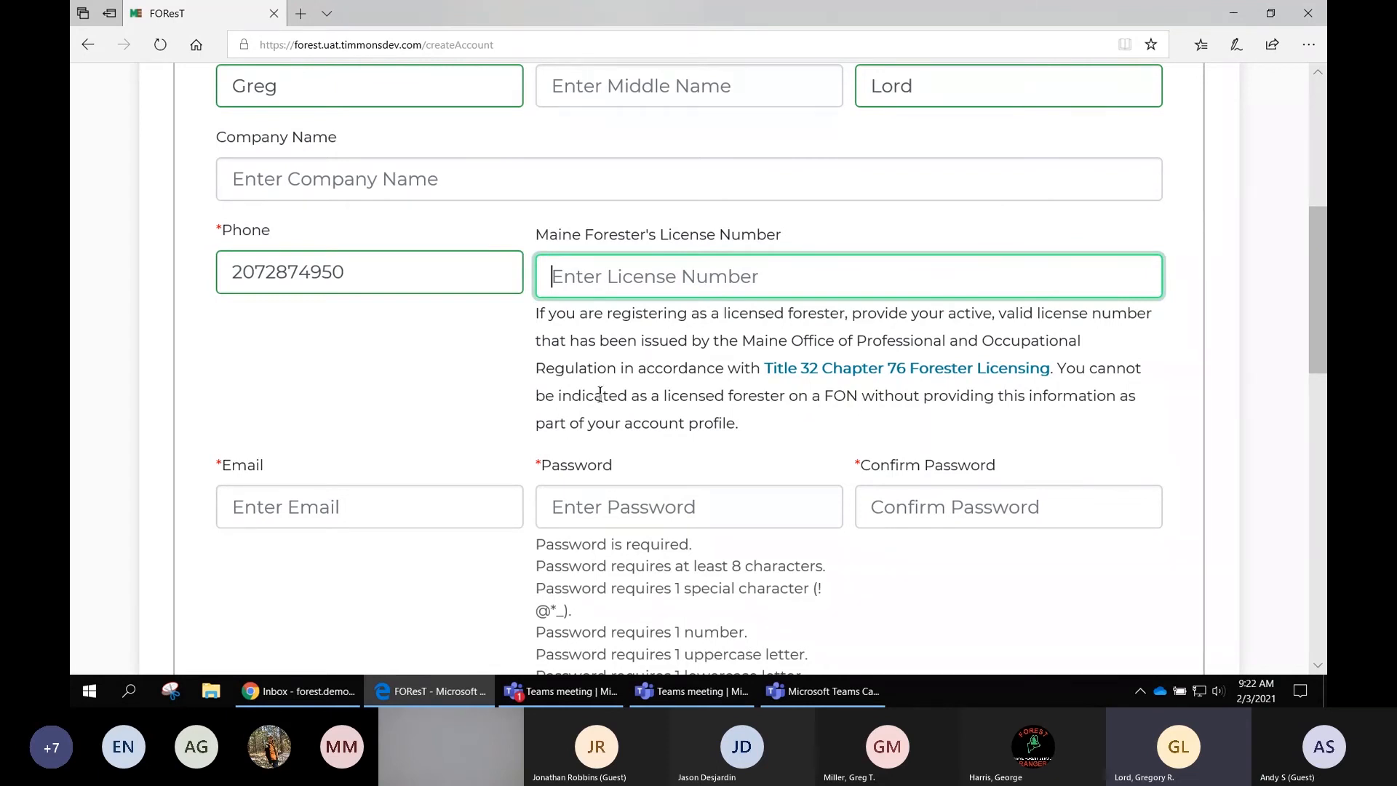
pyautogui.scroll(-1, 590, 408)
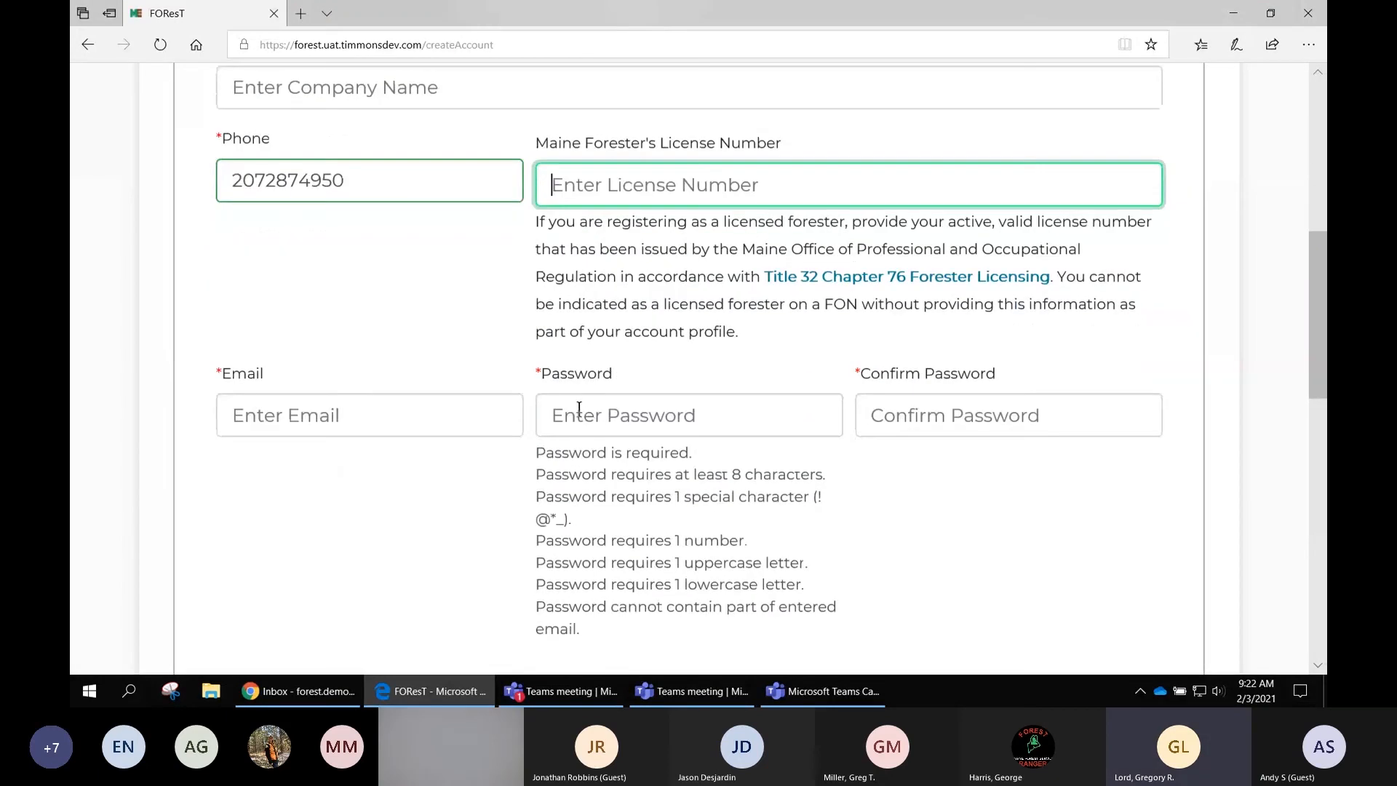
pyautogui.click(451, 417)
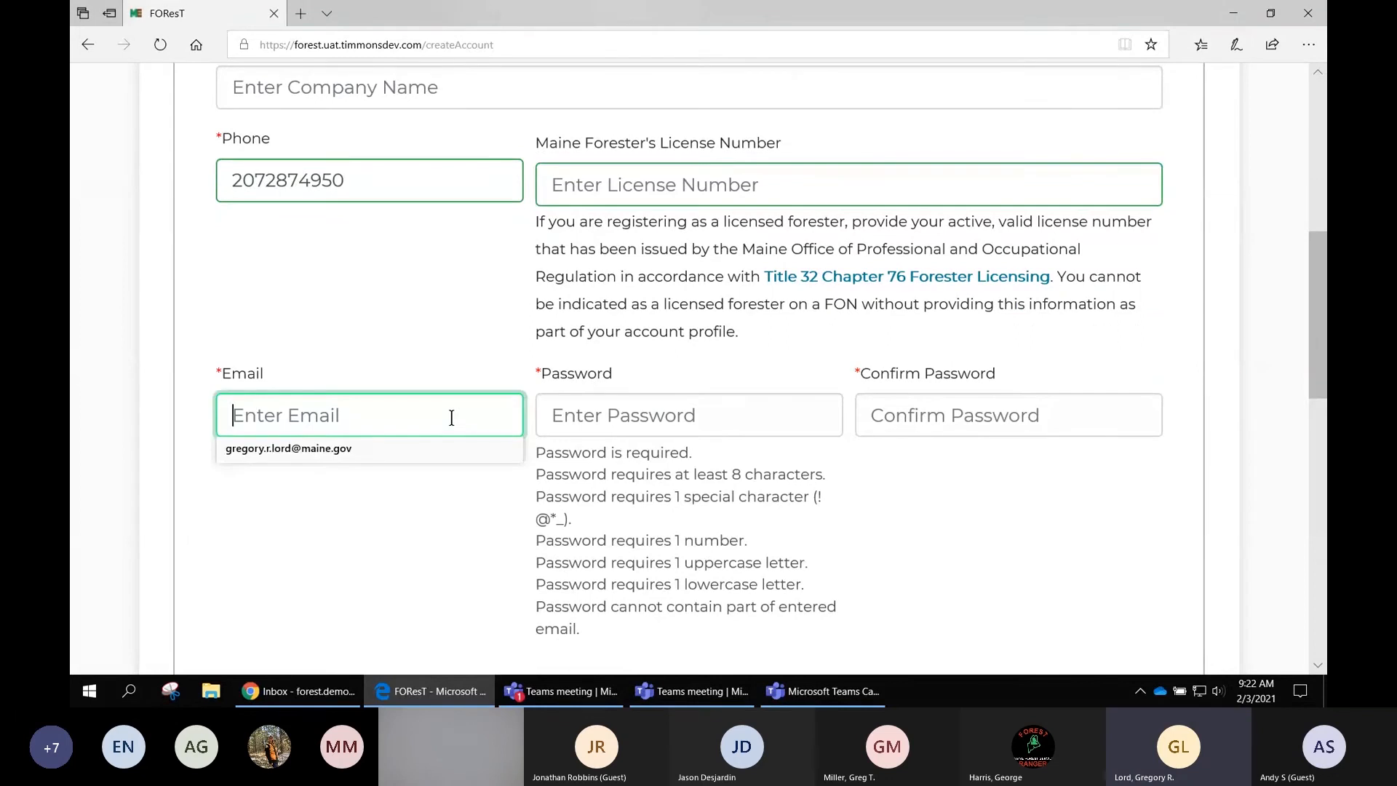
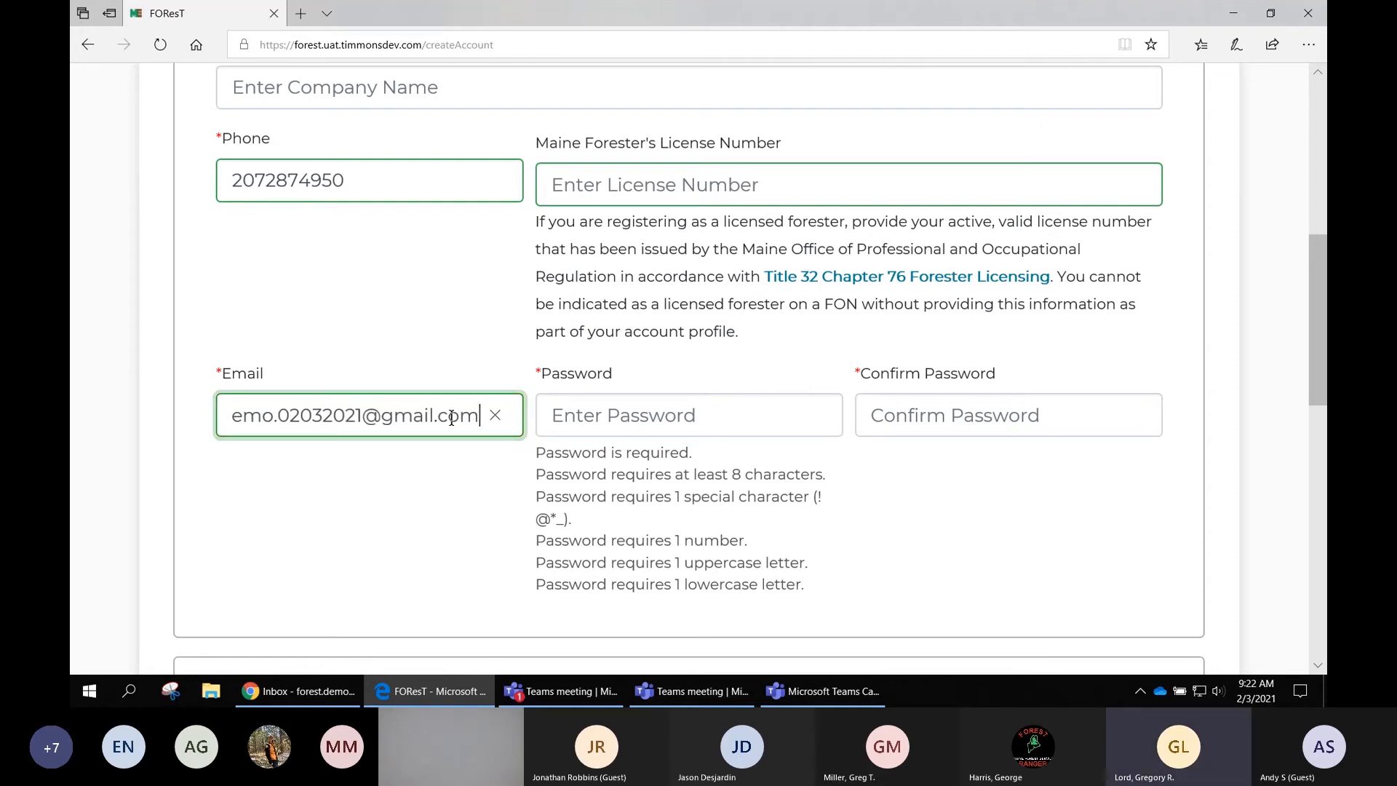
pyautogui.press('Tab')
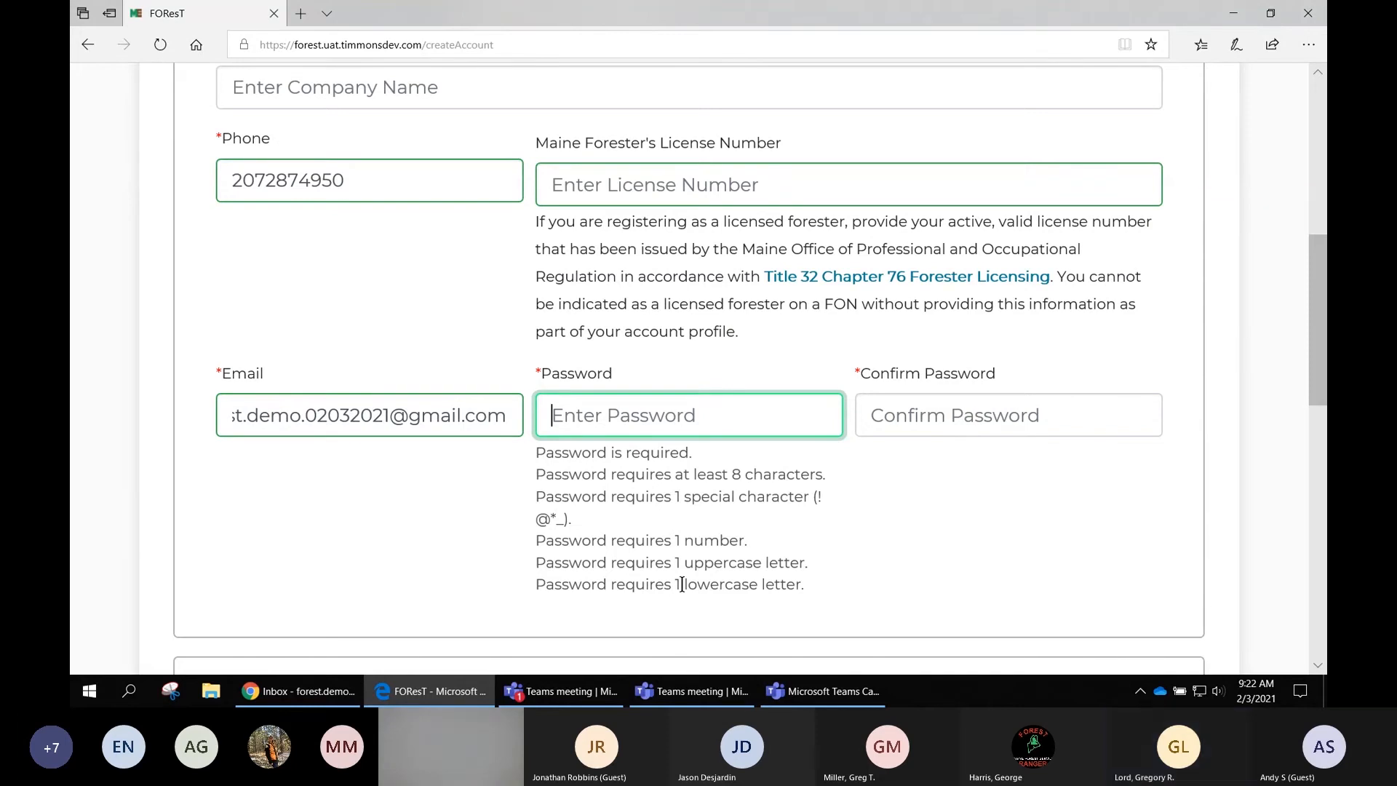
pyautogui.write('F')
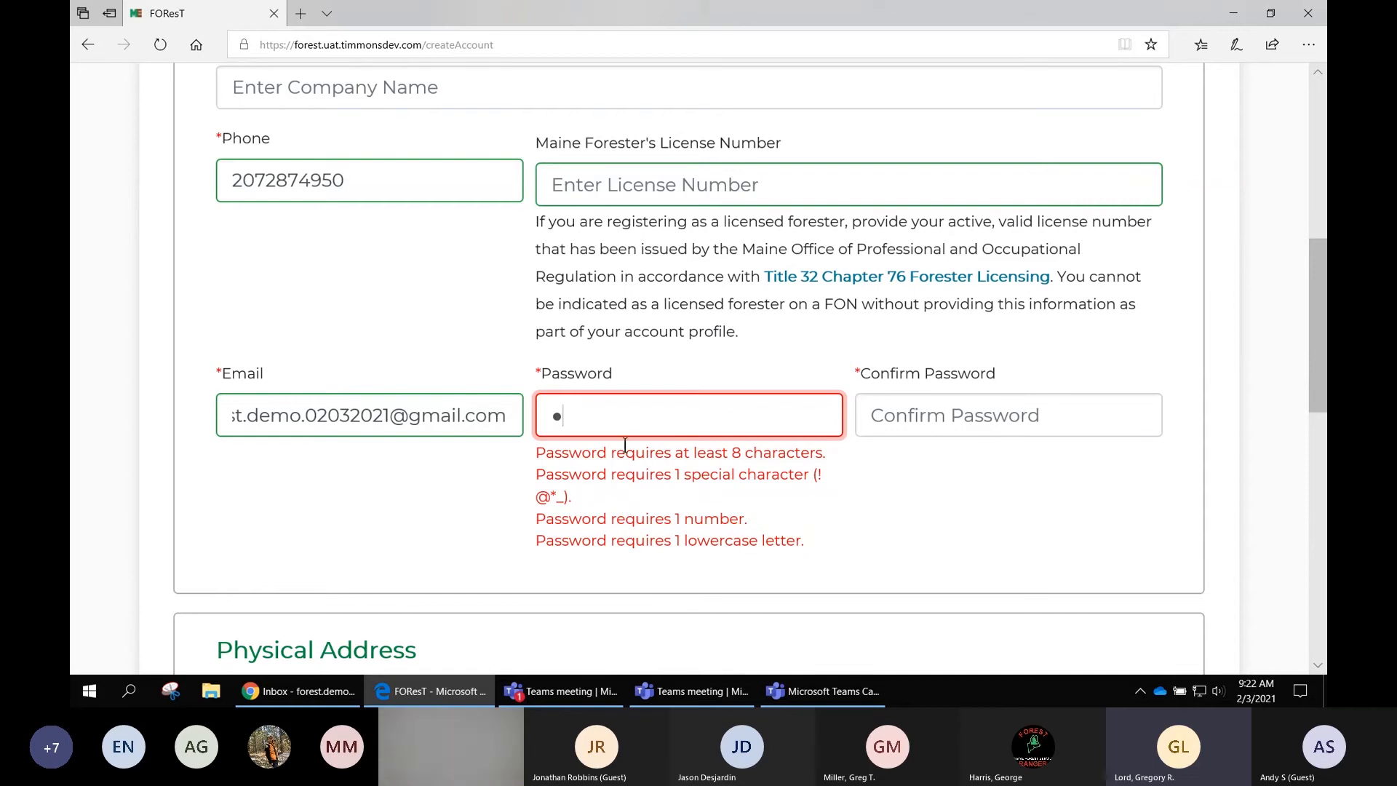
pyautogui.write('ab')
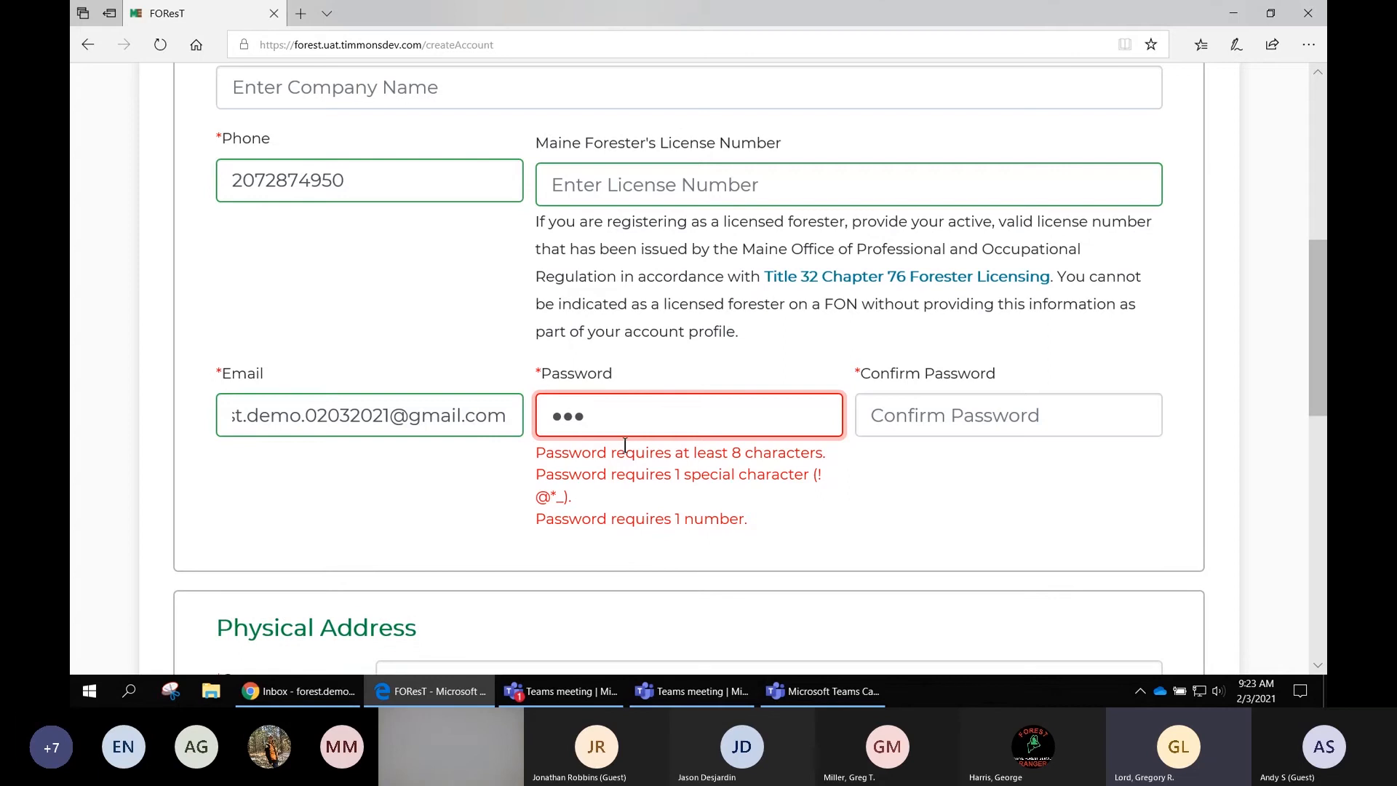
pyautogui.write('c!')
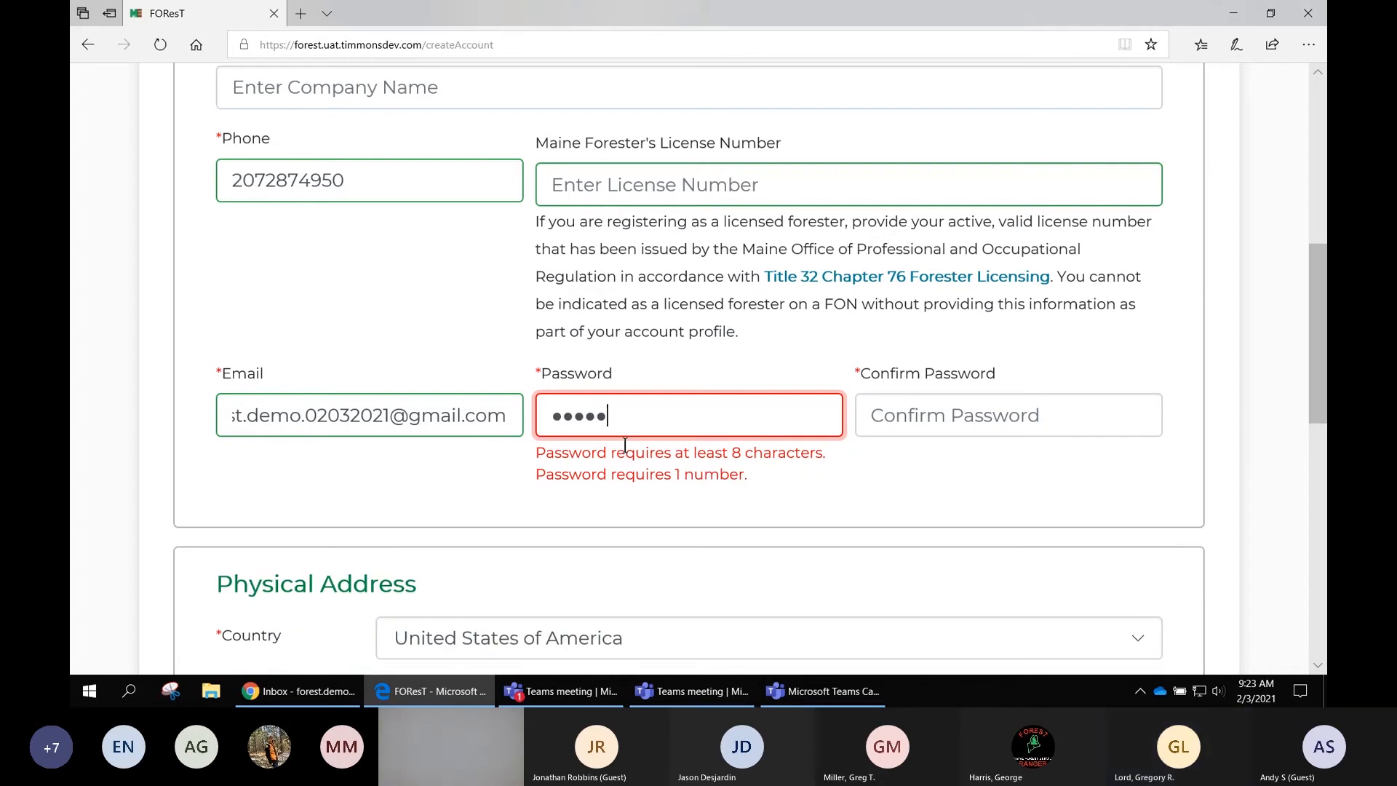
pyautogui.write('12')
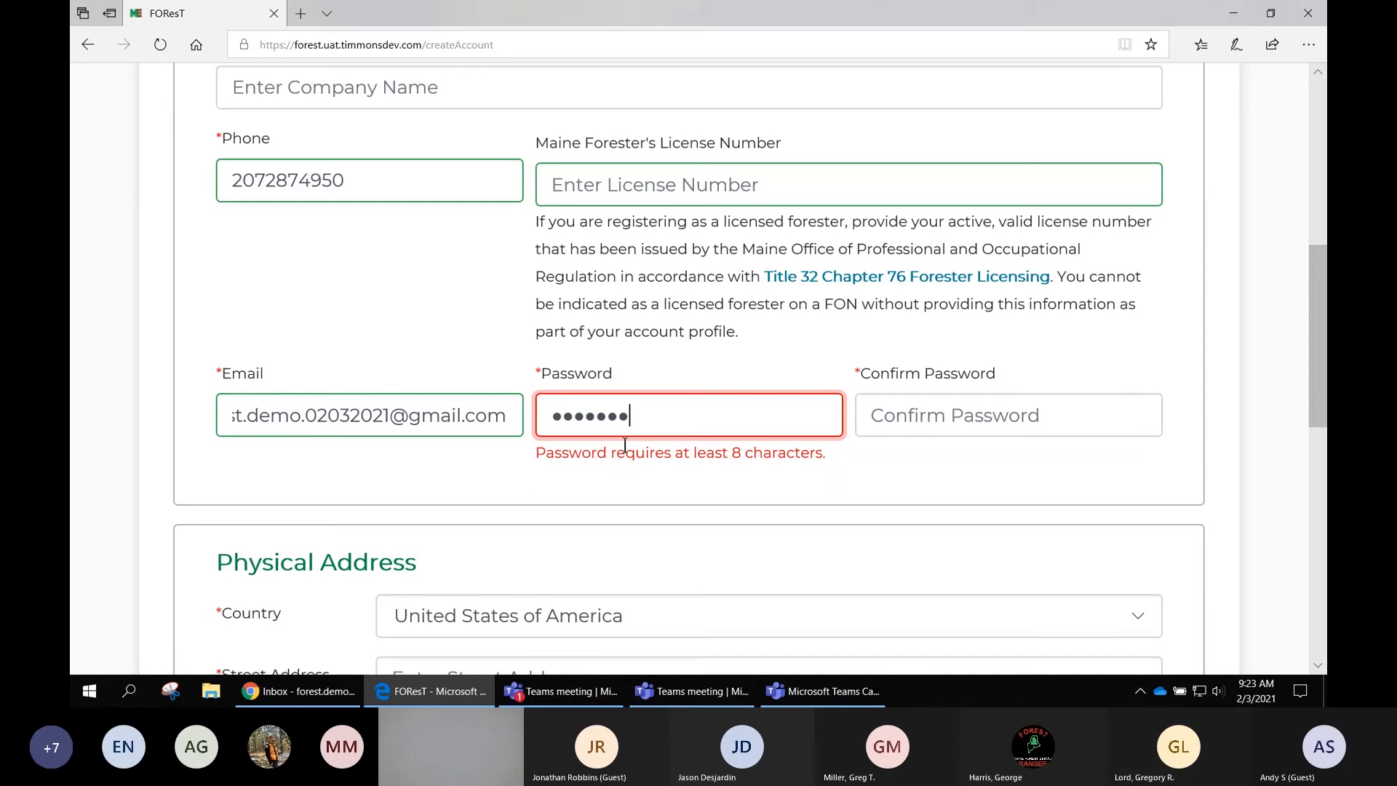
pyautogui.press('BackSpace')
pyautogui.press('BackSpace')
pyautogui.press('BackSpace')
pyautogui.press('BackSpace')
pyautogui.press('BackSpace')
pyautogui.press('BackSpace')
pyautogui.press('BackSpace')
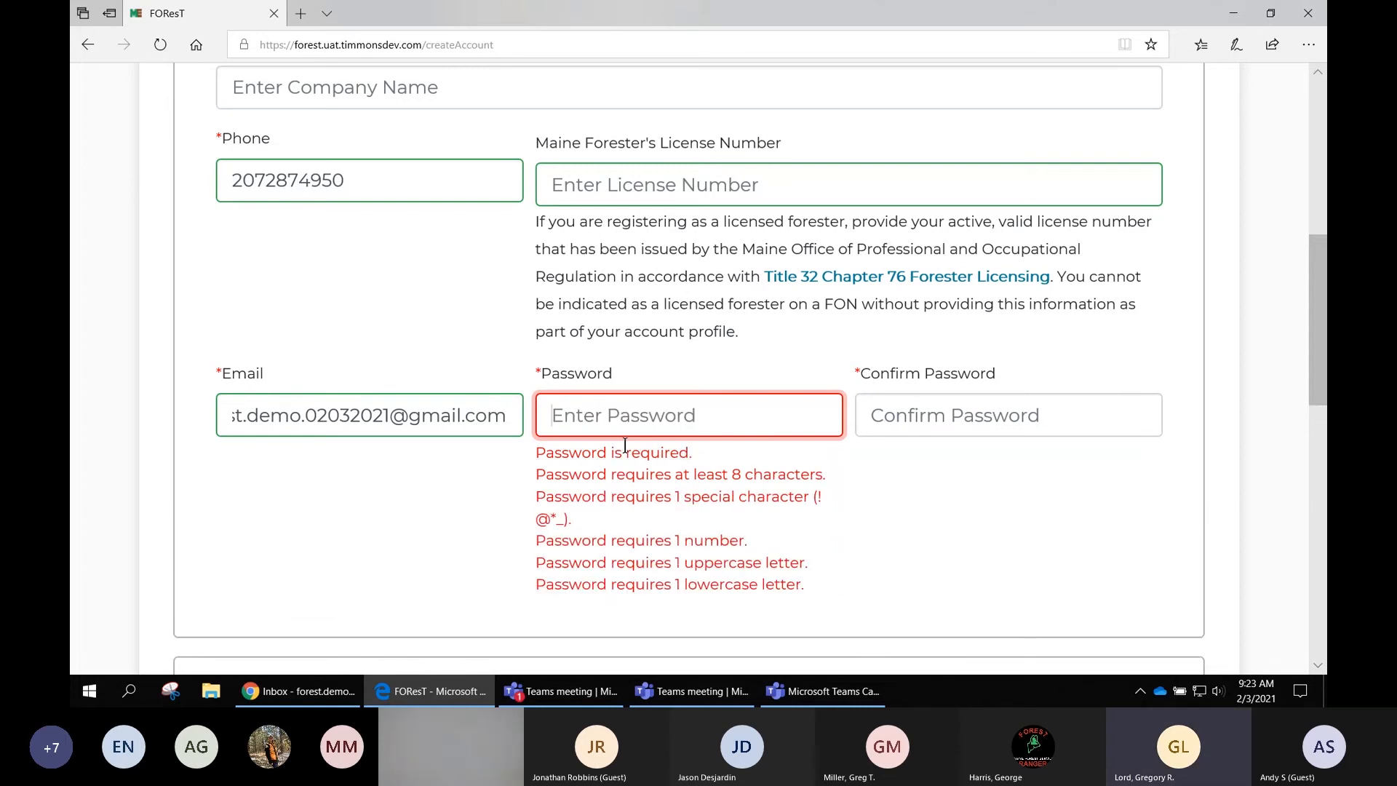
# - Enter the account password meeting the listed length, special character, number and case requirements
pyautogui.write('Fores')
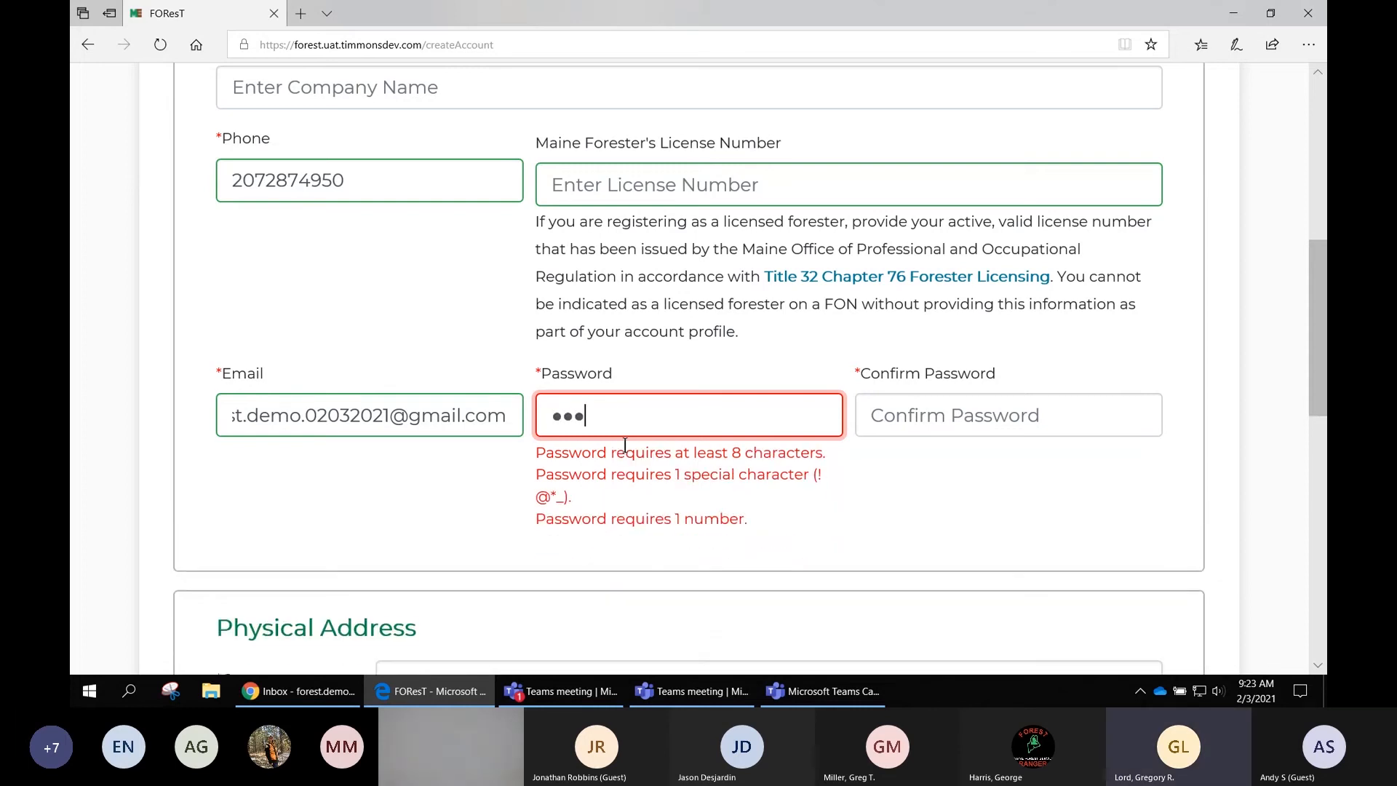
pyautogui.write('!')
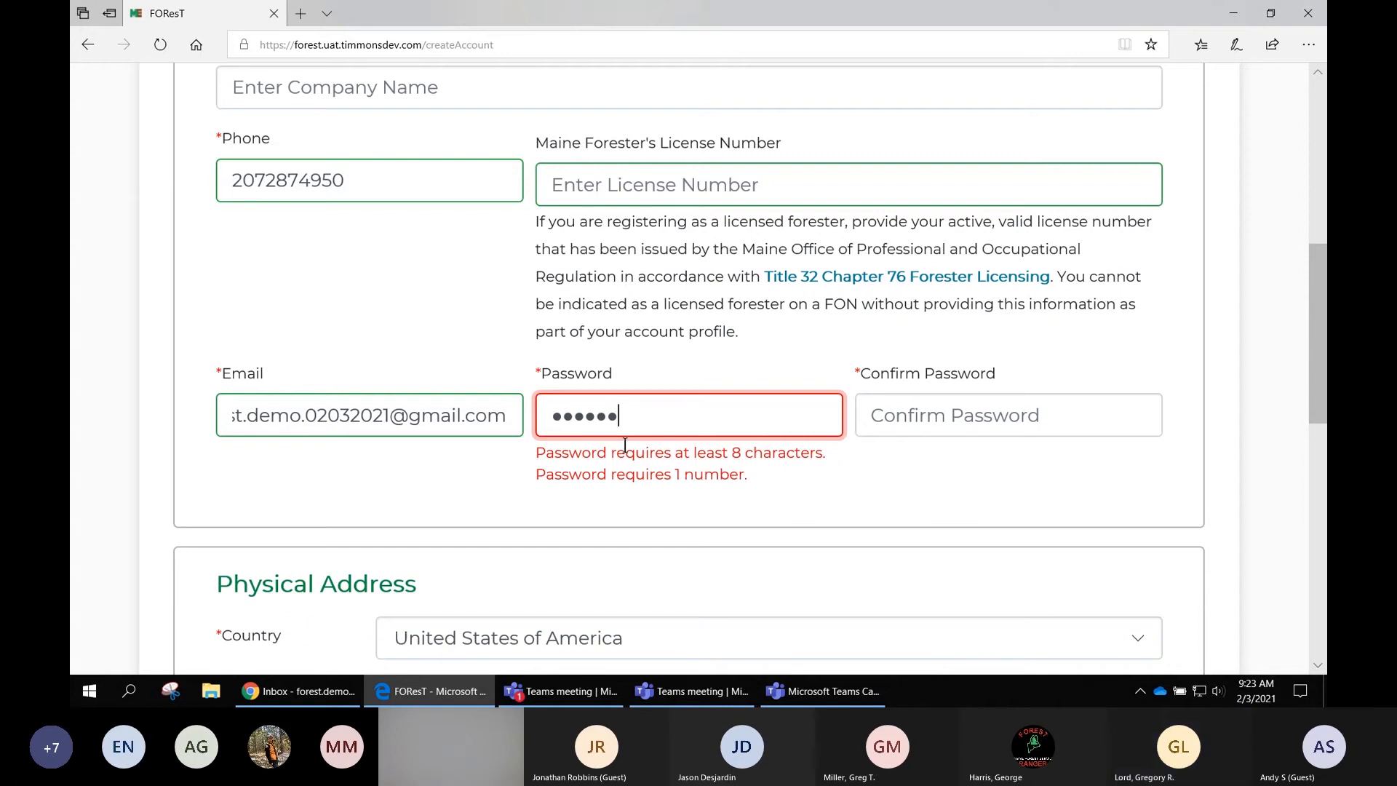
pyautogui.write('12')
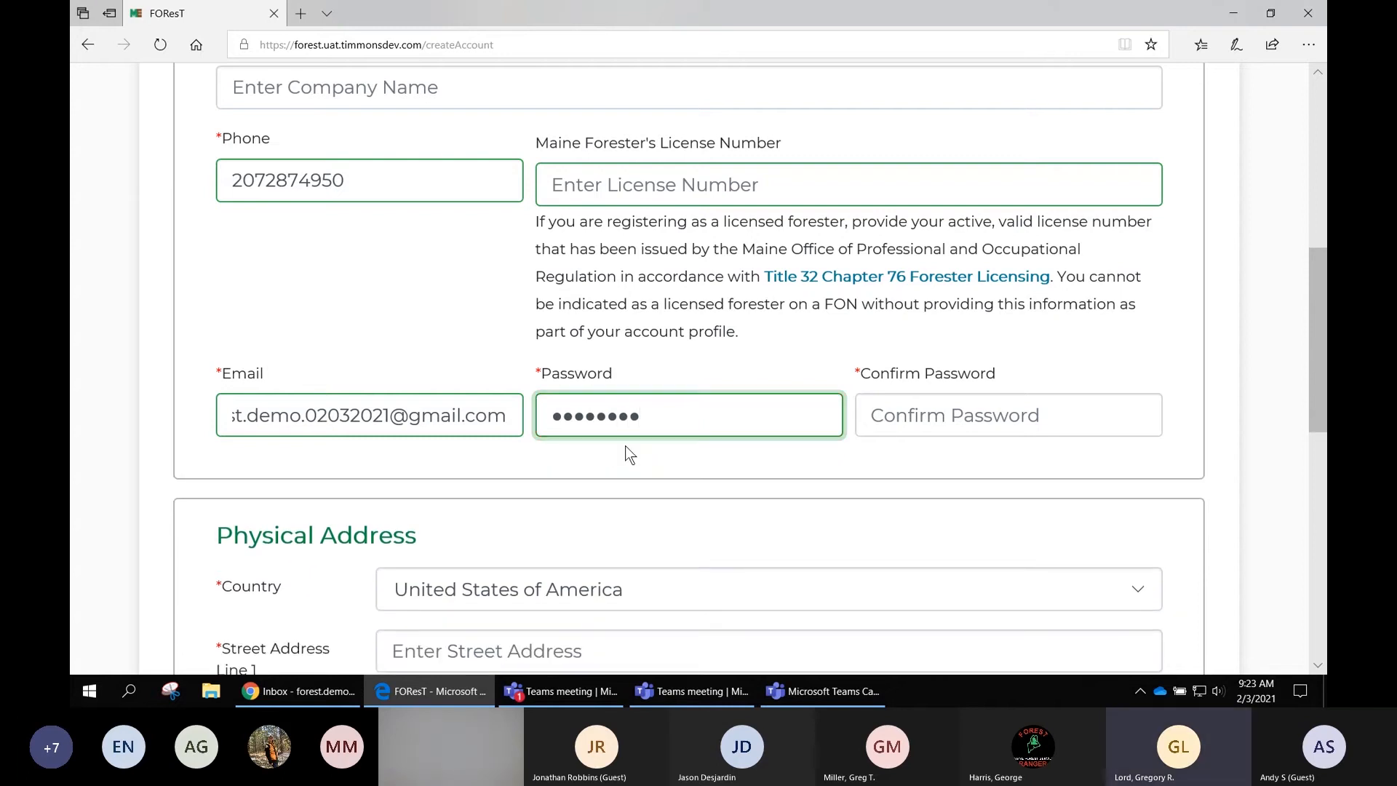
pyautogui.press('Tab')
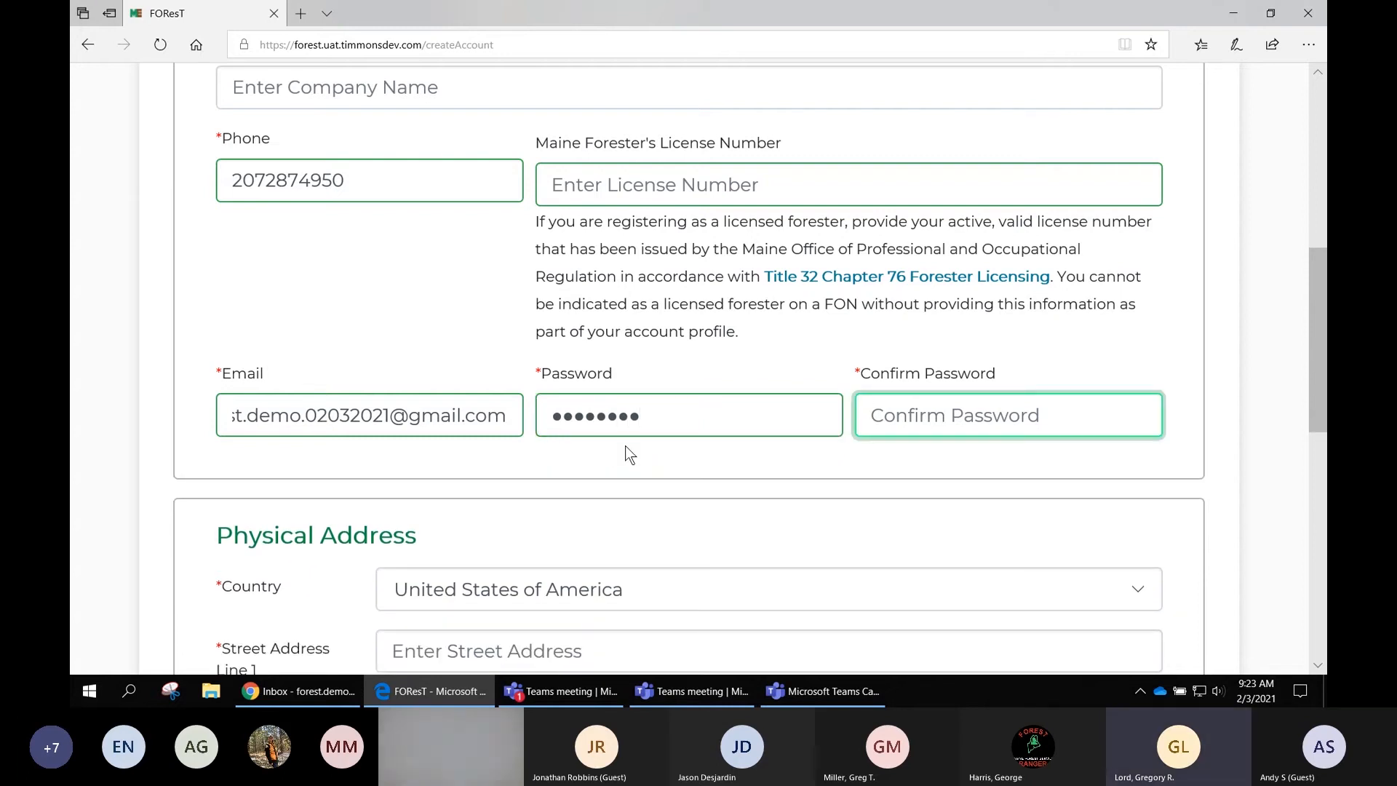
# - Re-enter the same password in the Confirm Password field
pyautogui.write('F')
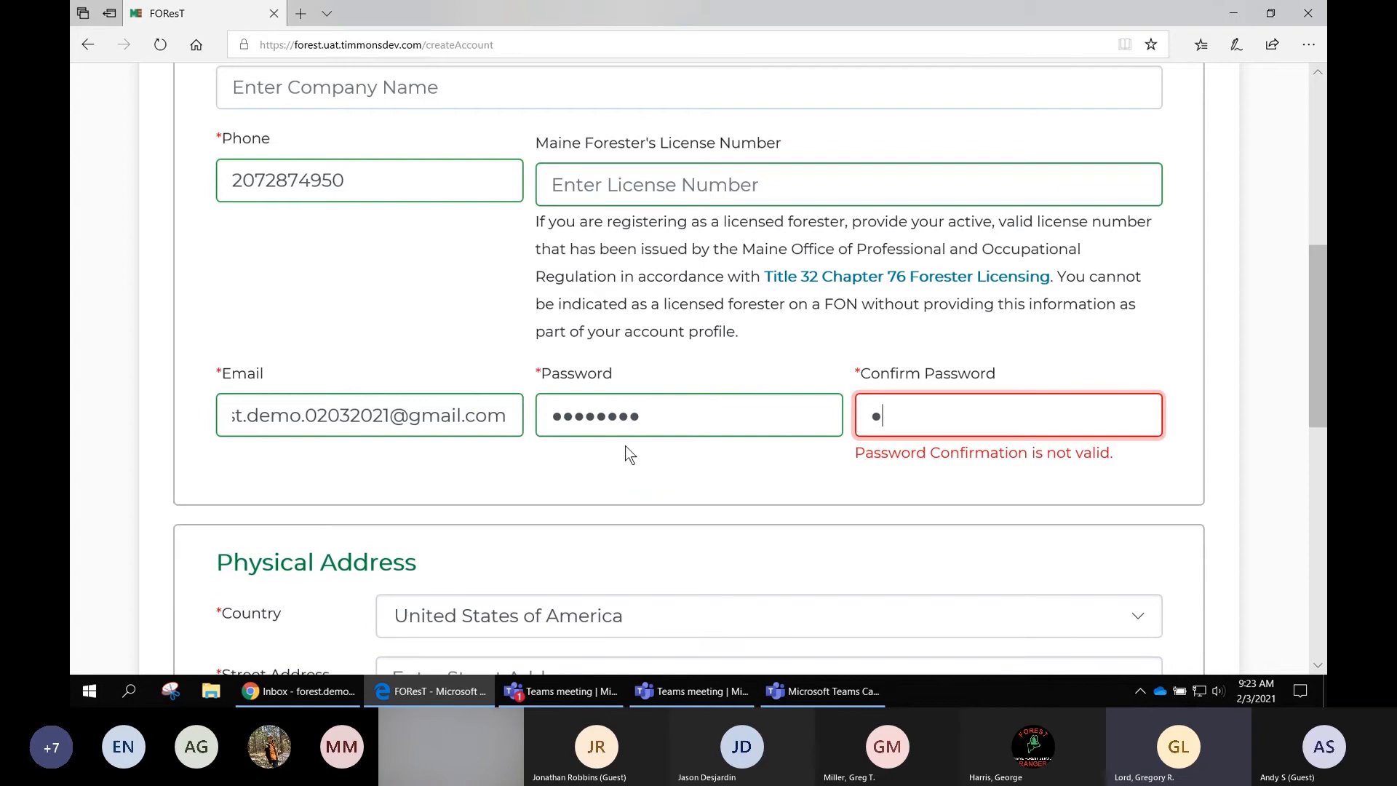
pyautogui.write('orest21')
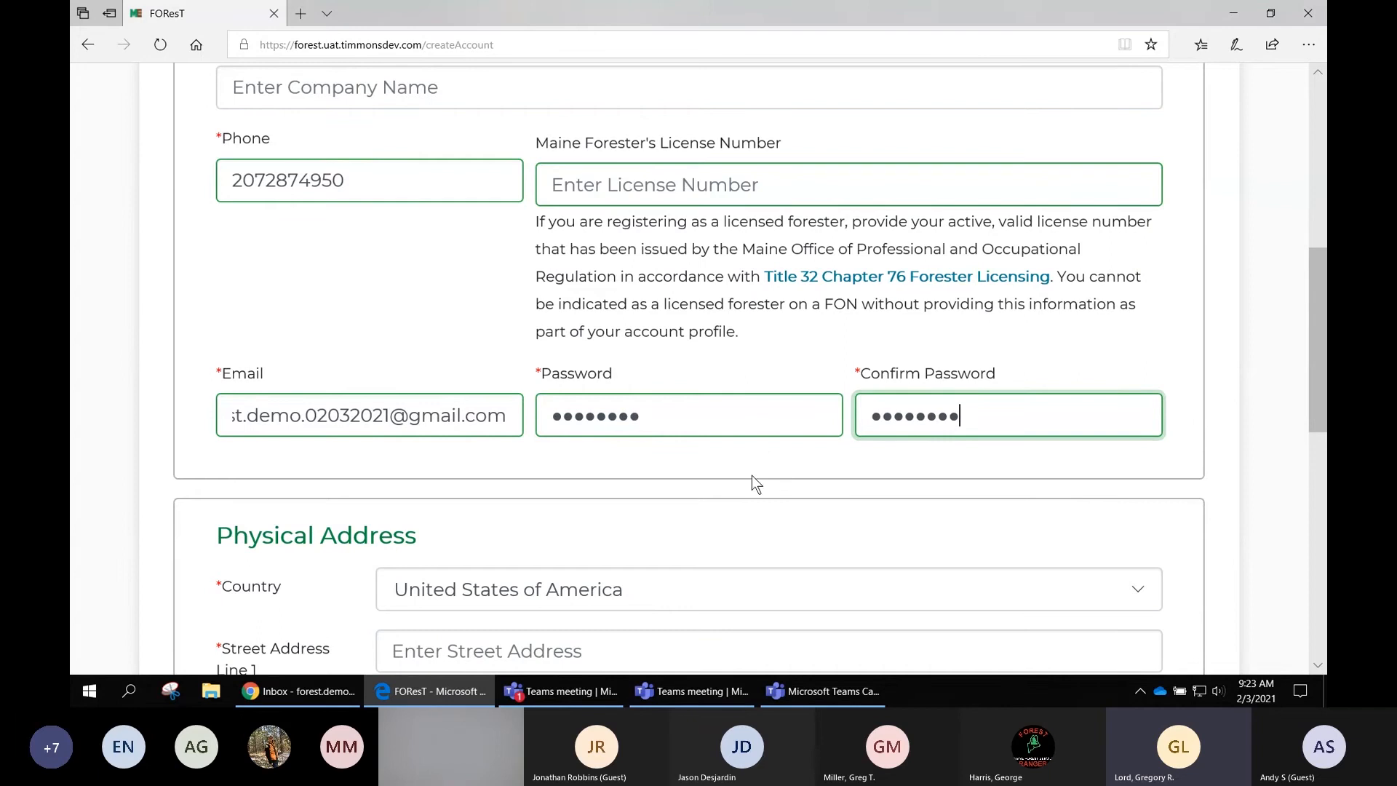
pyautogui.scroll(-4, 752, 487)
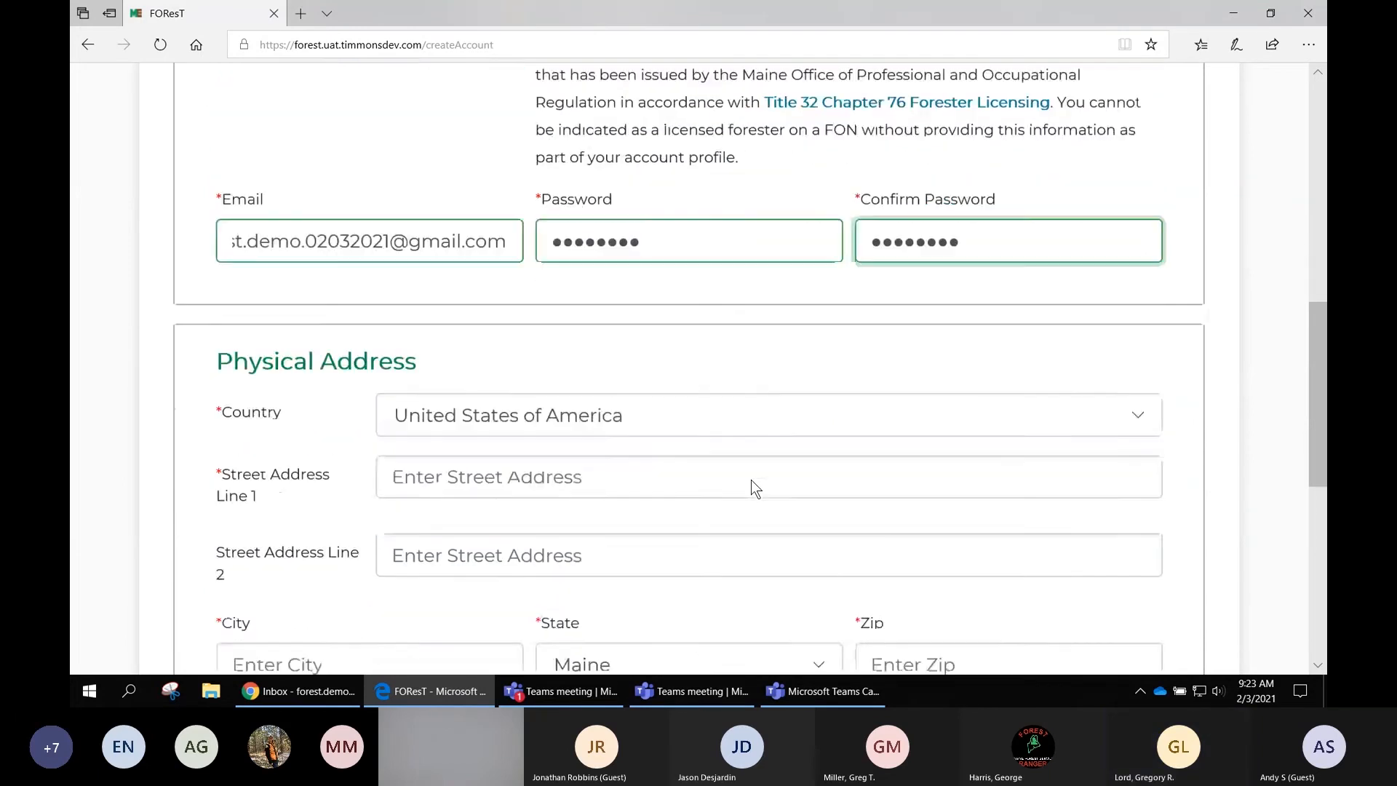
pyautogui.click(673, 375)
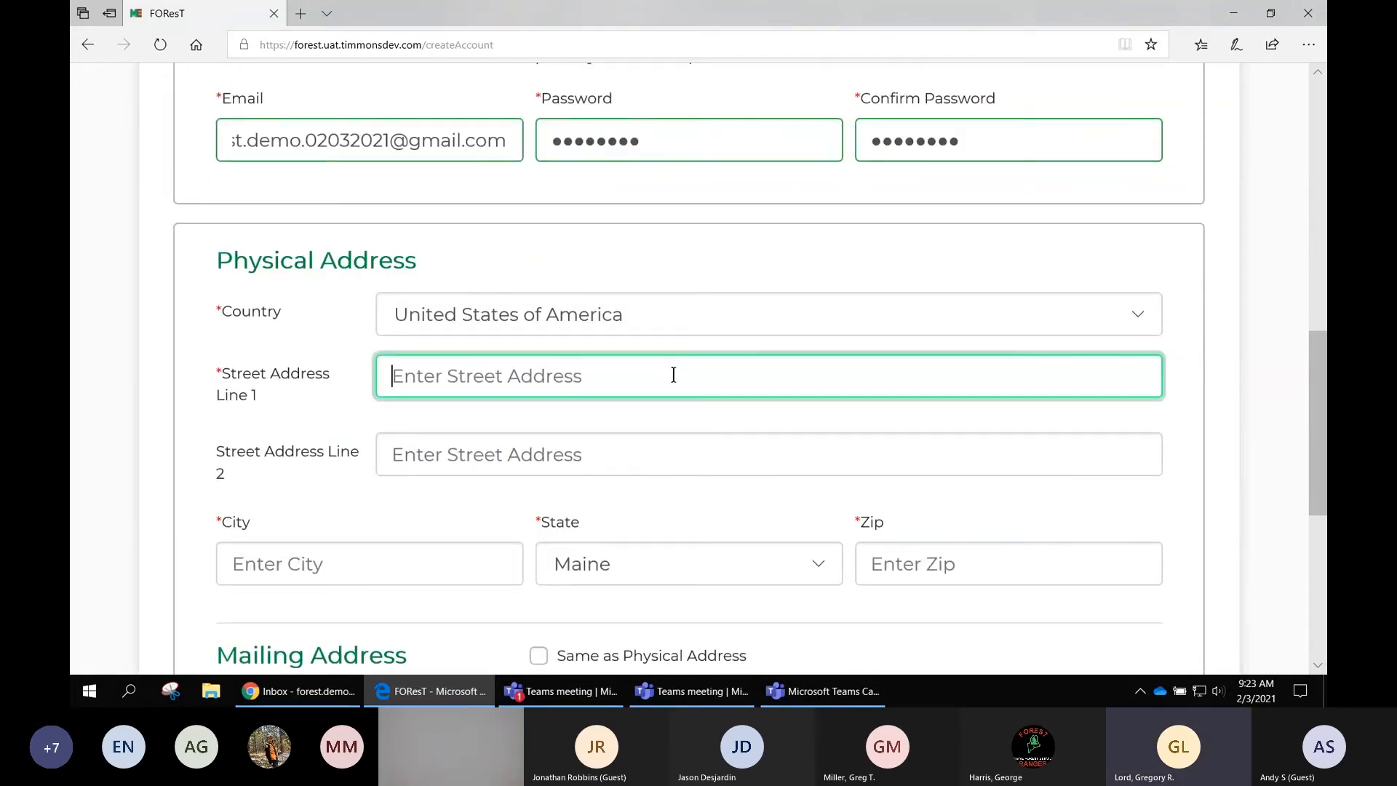
# - Fill in the physical address with street 123 Road, city Augusta and zip 04330, leaving line 2 blank
pyautogui.write('123 ')
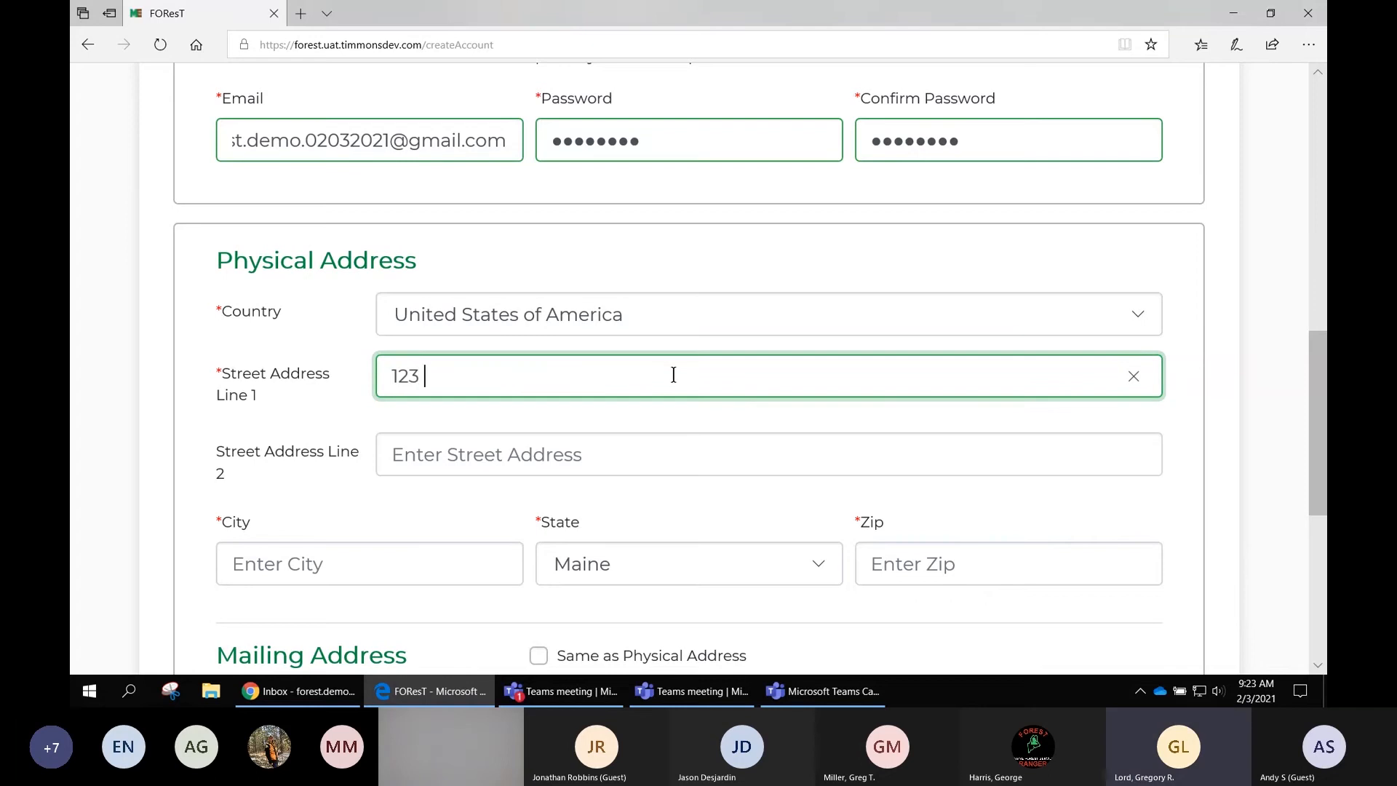
pyautogui.write('Road')
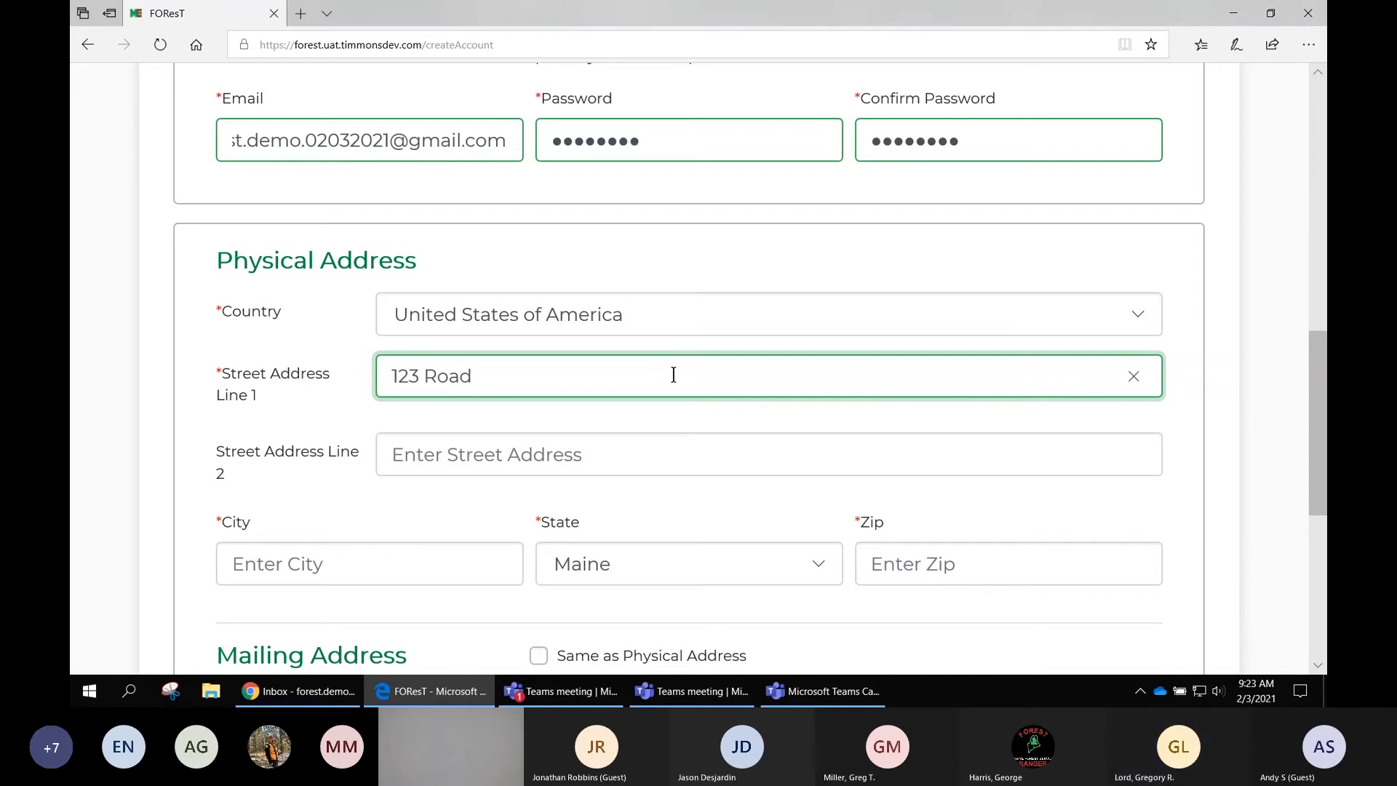
pyautogui.press('Tab')
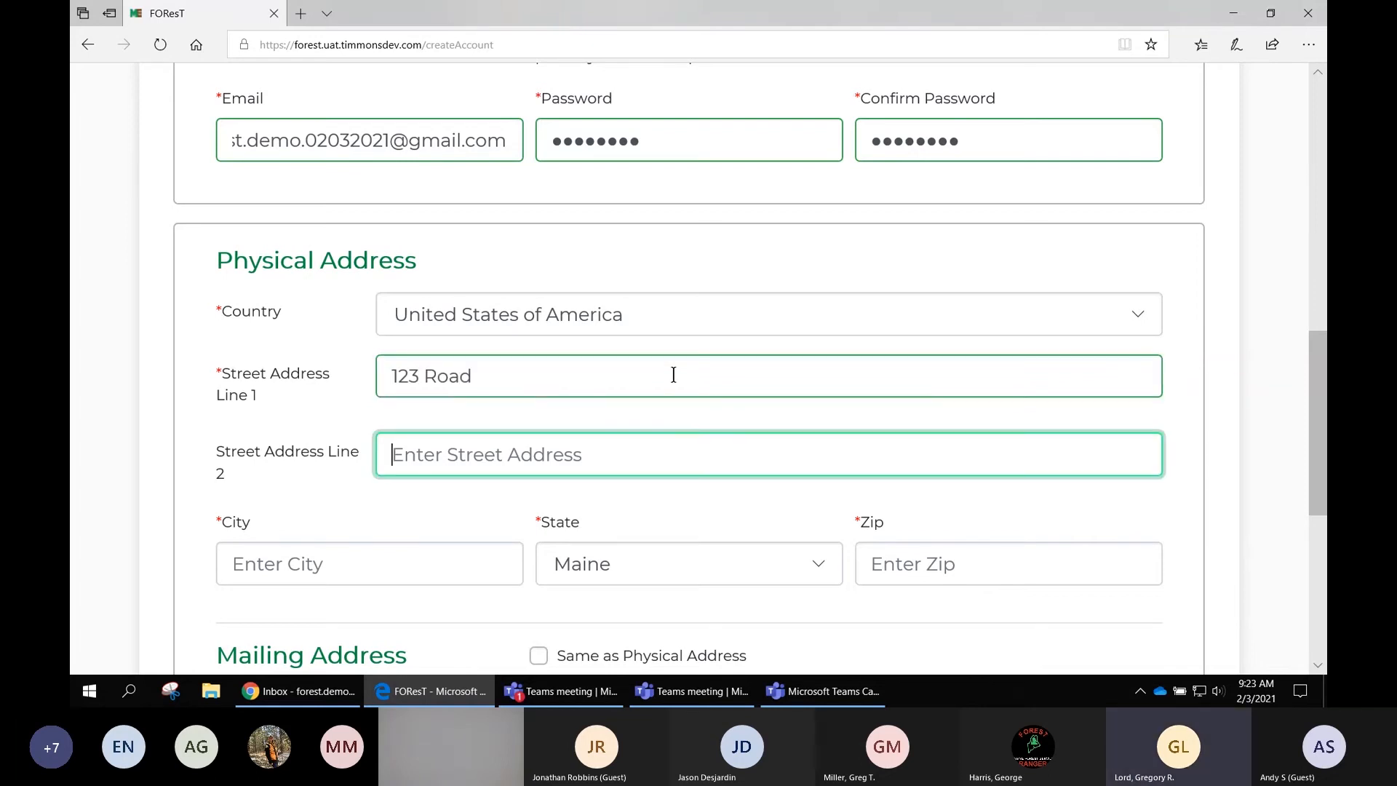
pyautogui.press('Tab')
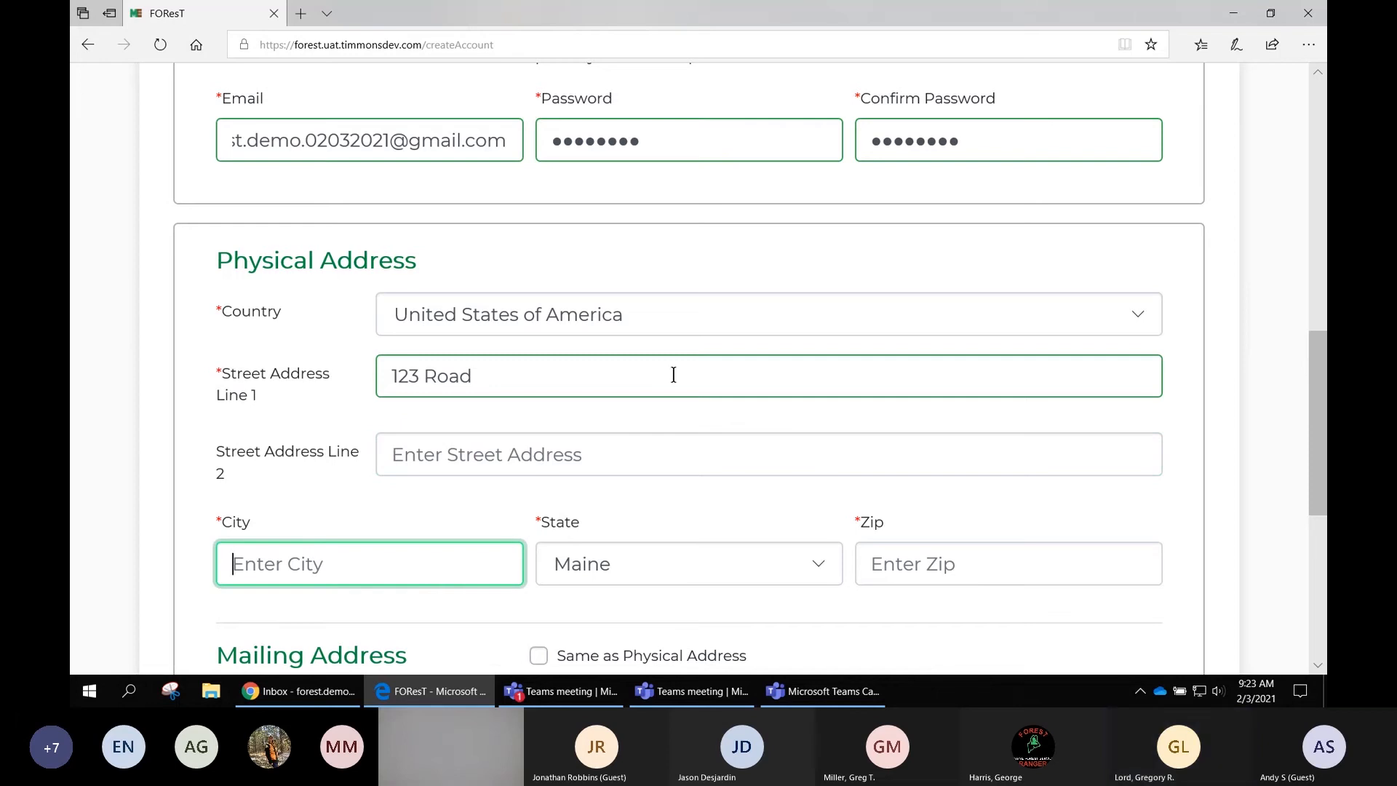
pyautogui.write('Augusta')
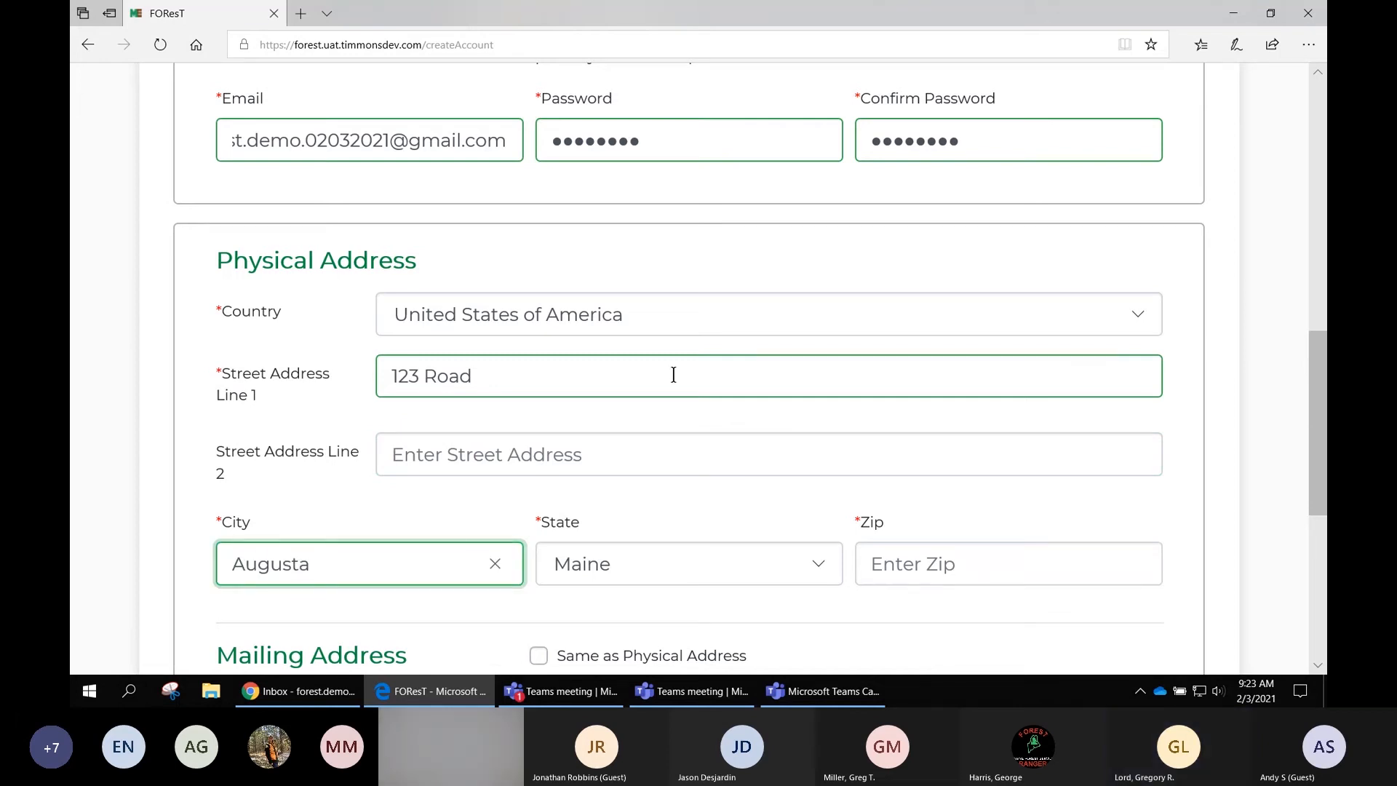
pyautogui.press('Tab')
pyautogui.press('Tab')
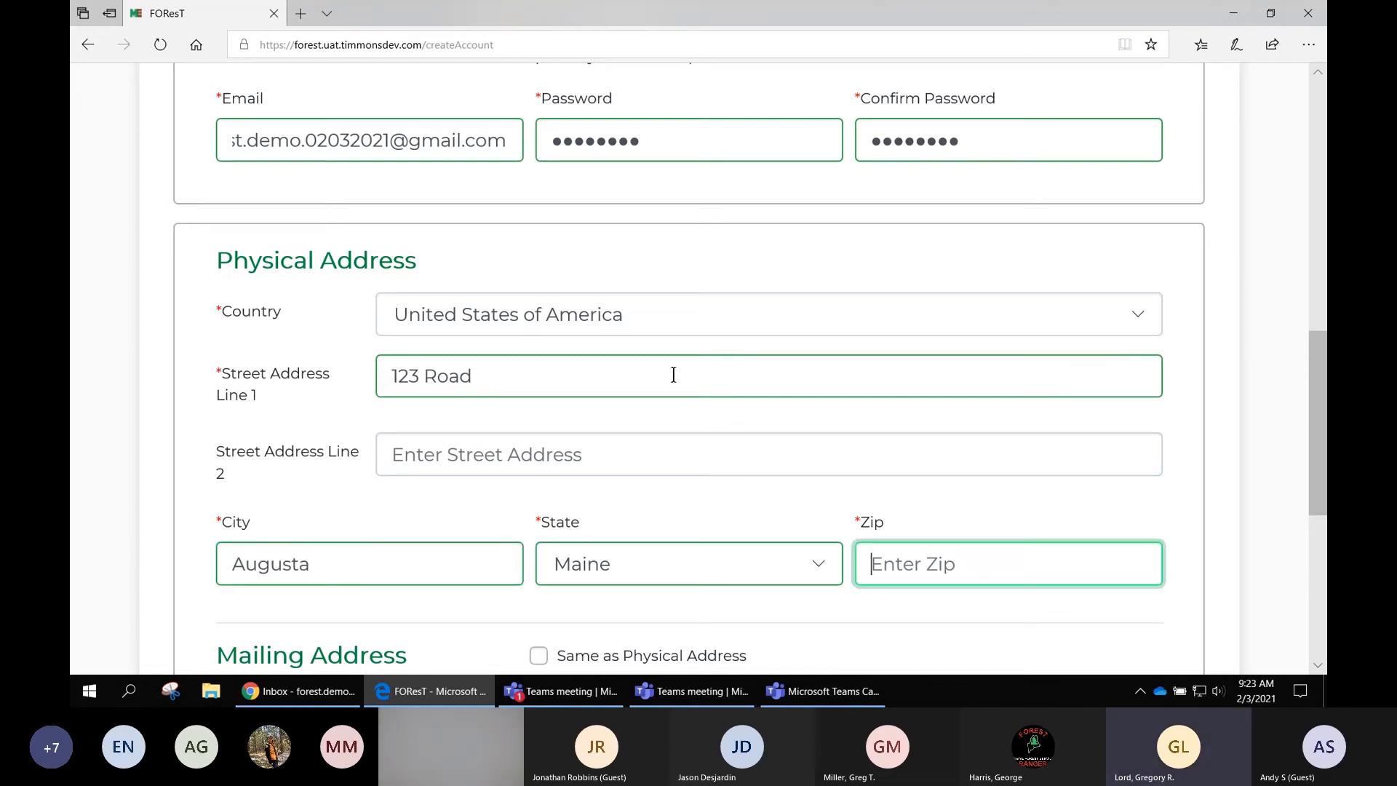
pyautogui.write('04330')
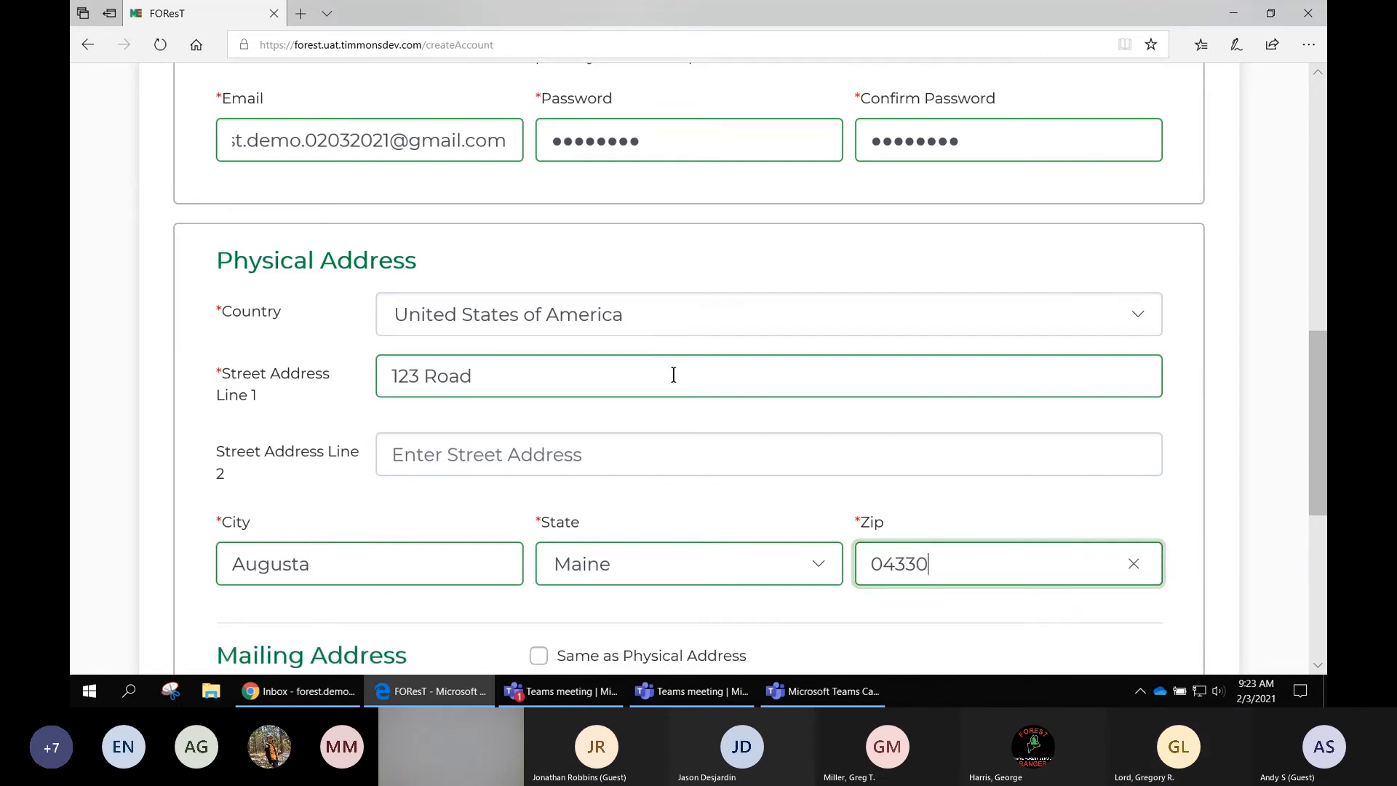
# - Set the mailing address to be the same as the physical address
pyautogui.scroll(-2, 706, 384)
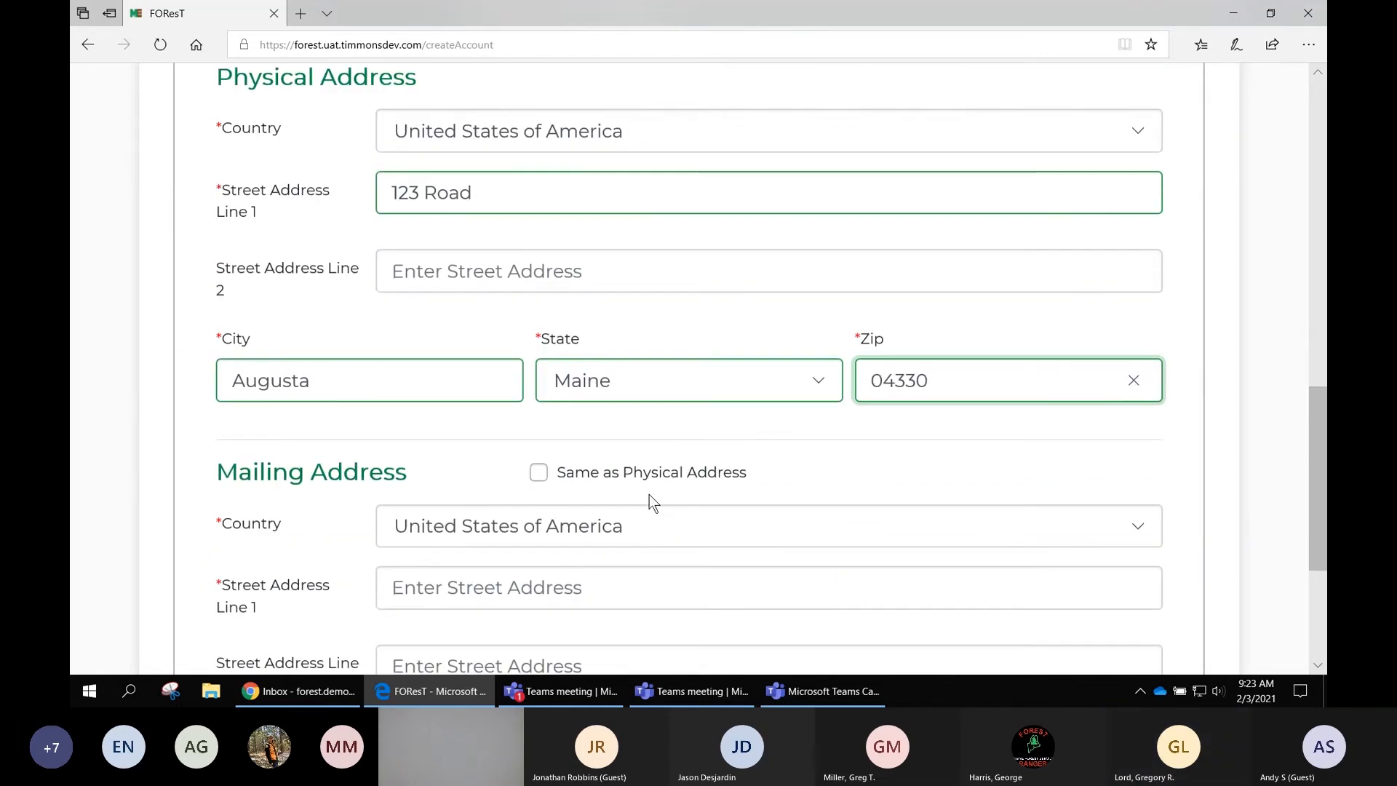
pyautogui.scroll(-1, 649, 499)
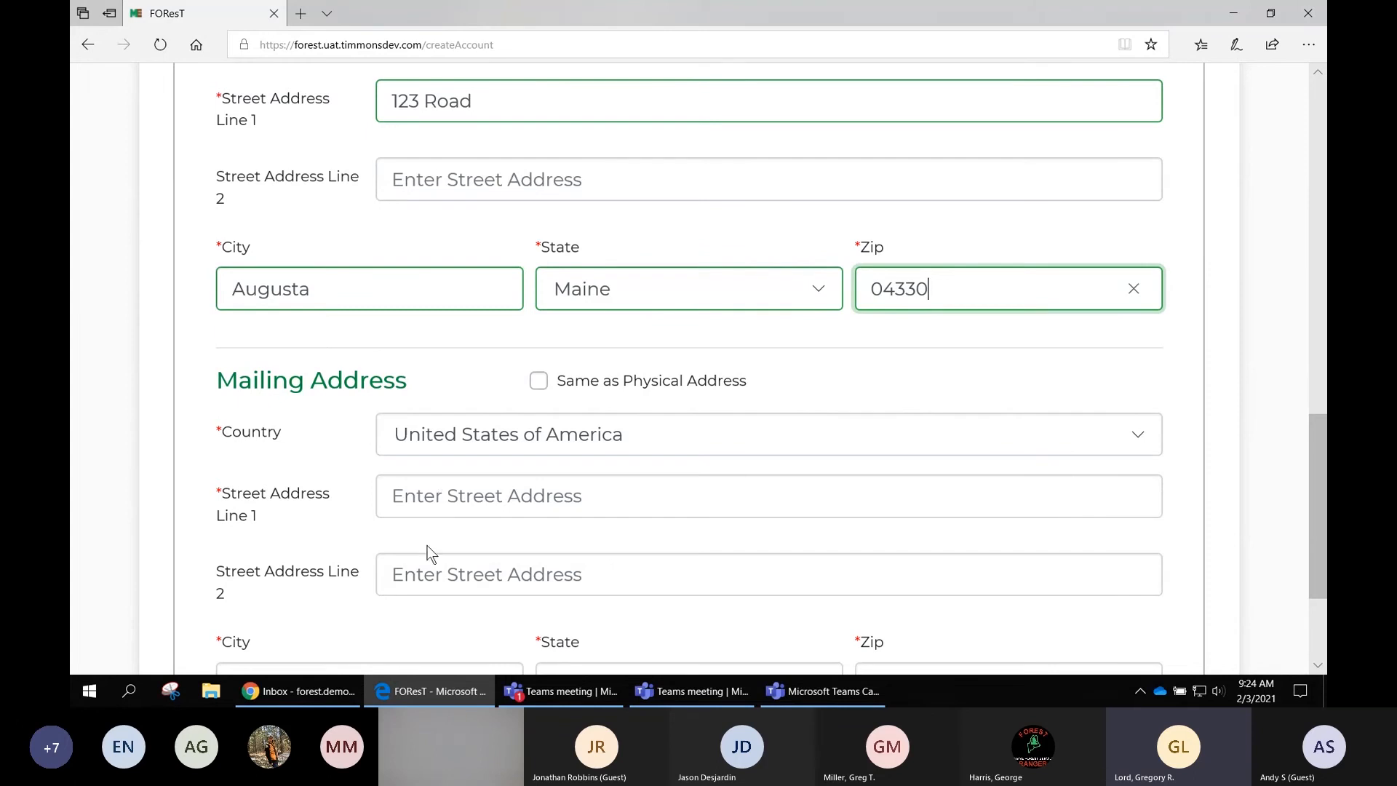
pyautogui.click(540, 382)
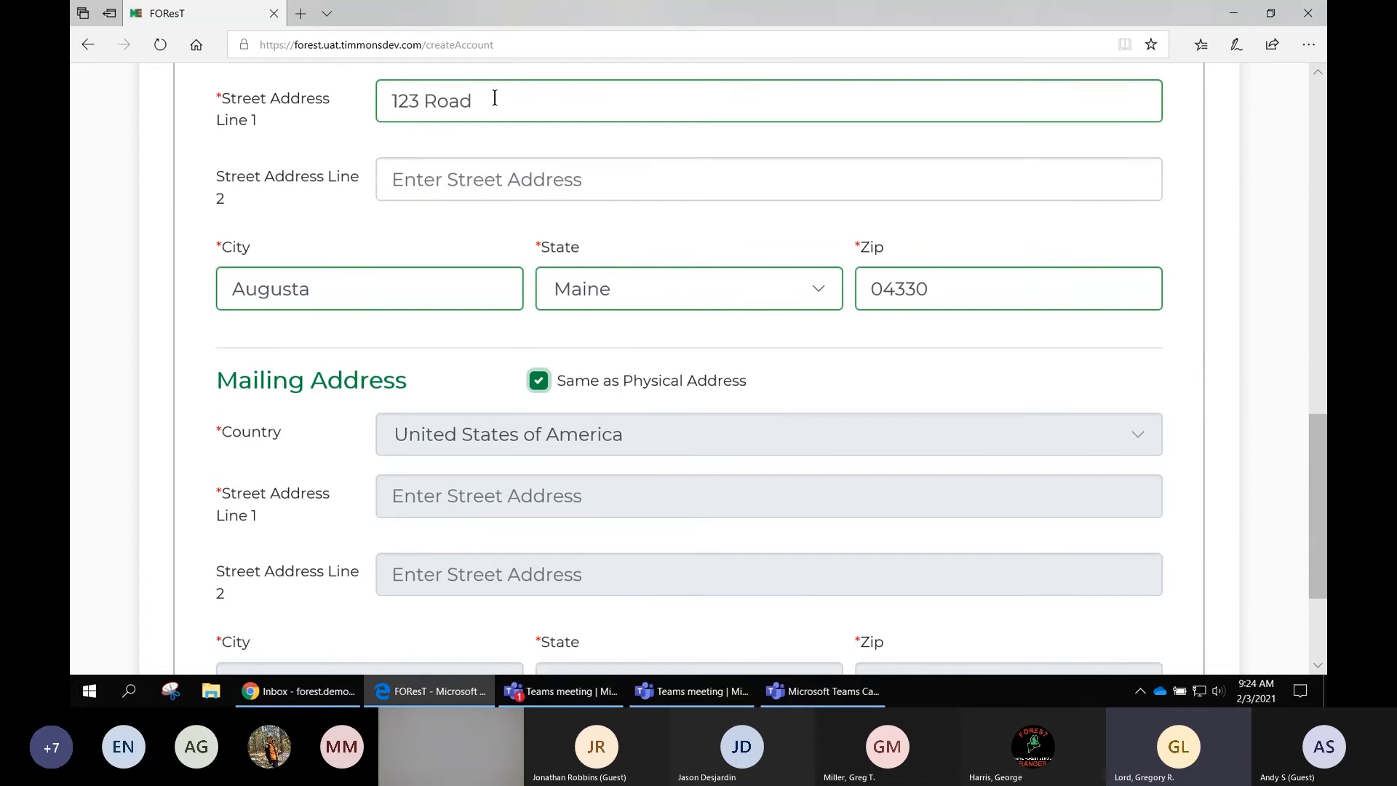
# - Clear the physical Street Address Line 1 field
pyautogui.moveTo(492, 101); pyautogui.dragTo(381, 101)
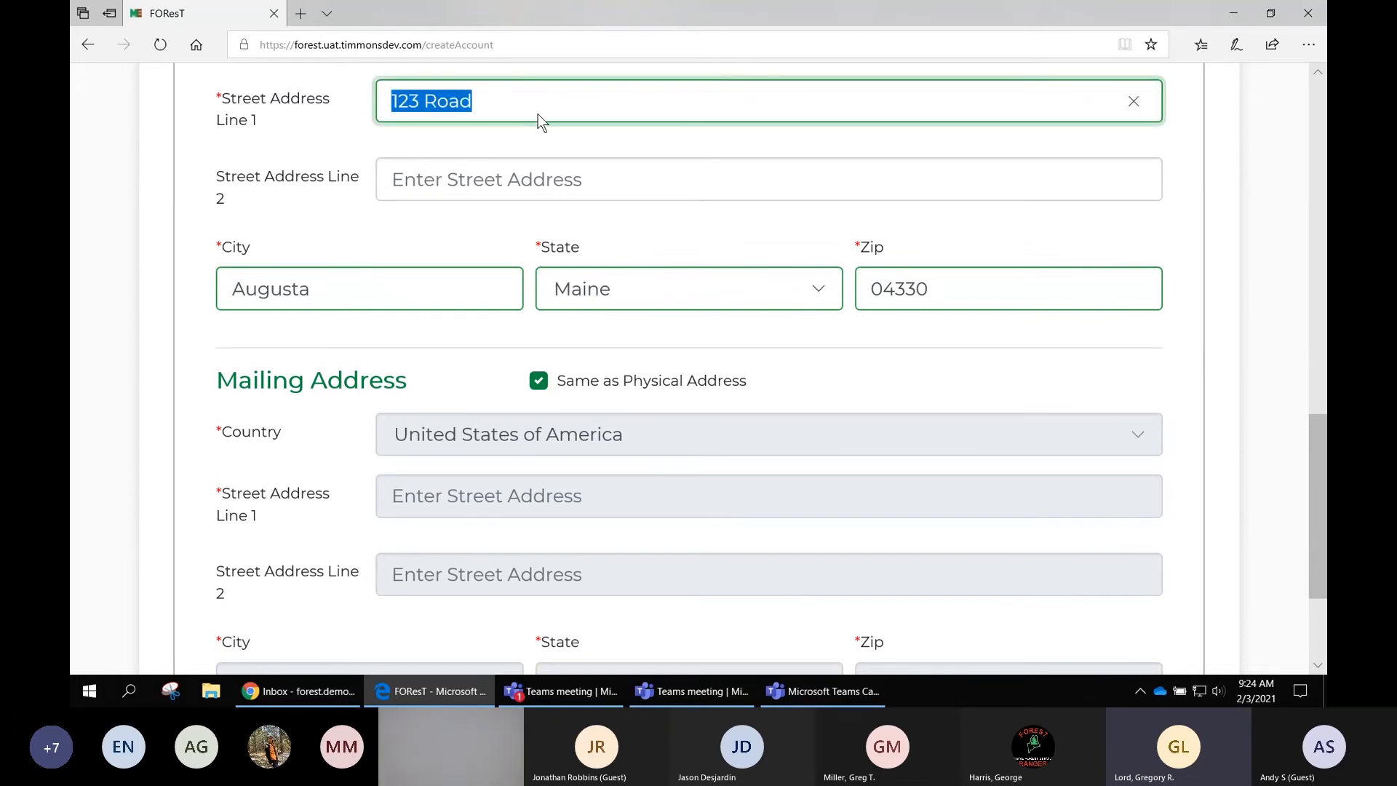
pyautogui.press('BackSpace')
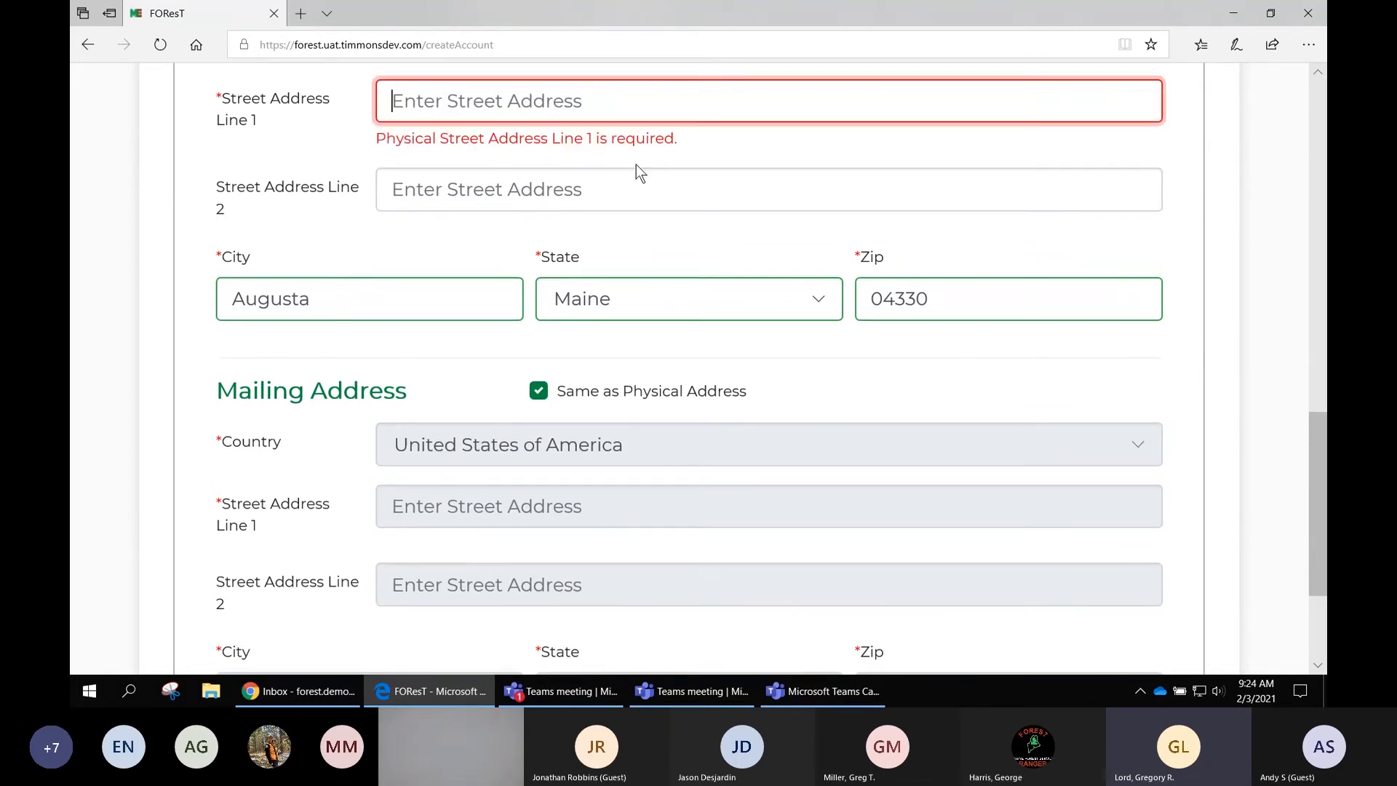
pyautogui.click(630, 186)
pyautogui.scroll(-3, 629, 190)
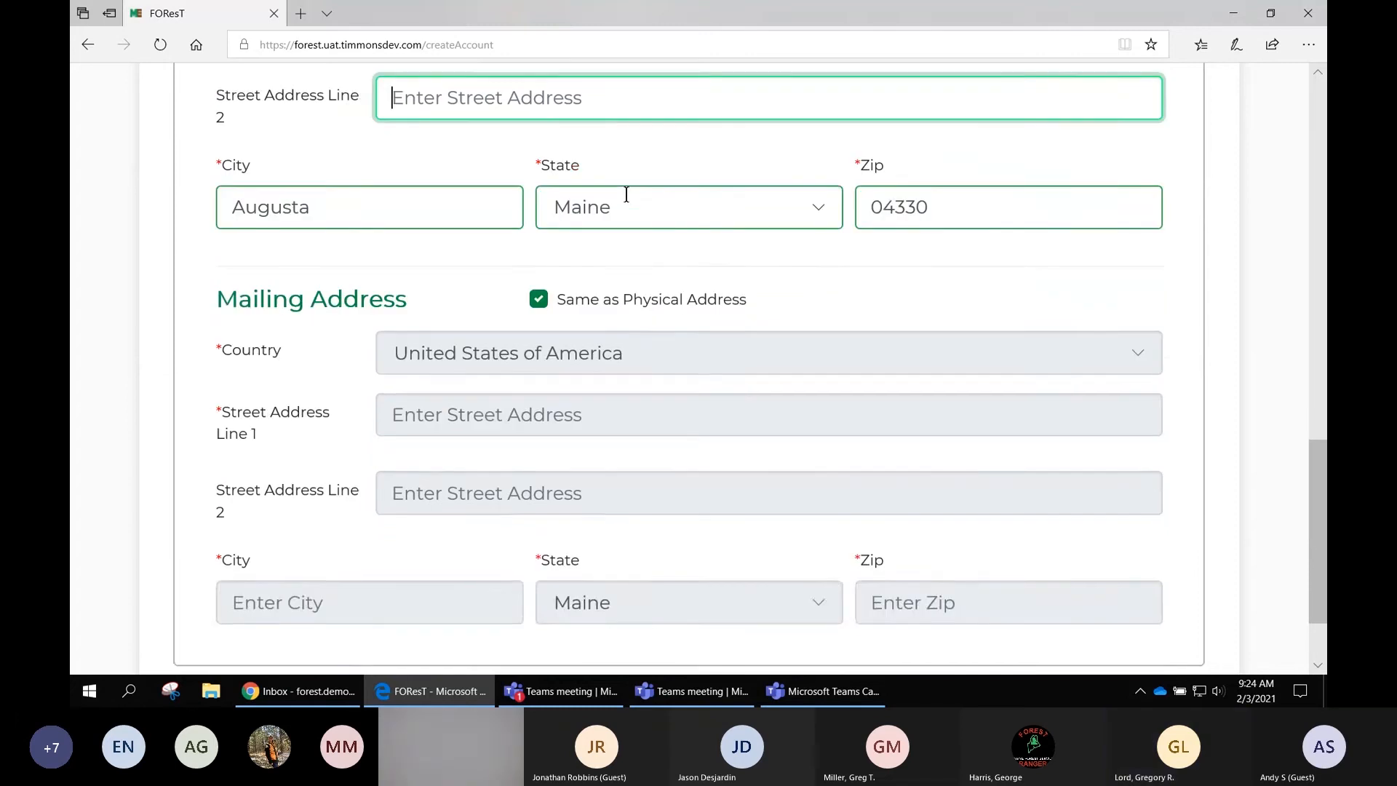
# - Try to create the account with Street Address Line 1 left empty
pyautogui.scroll(1, 623, 195)
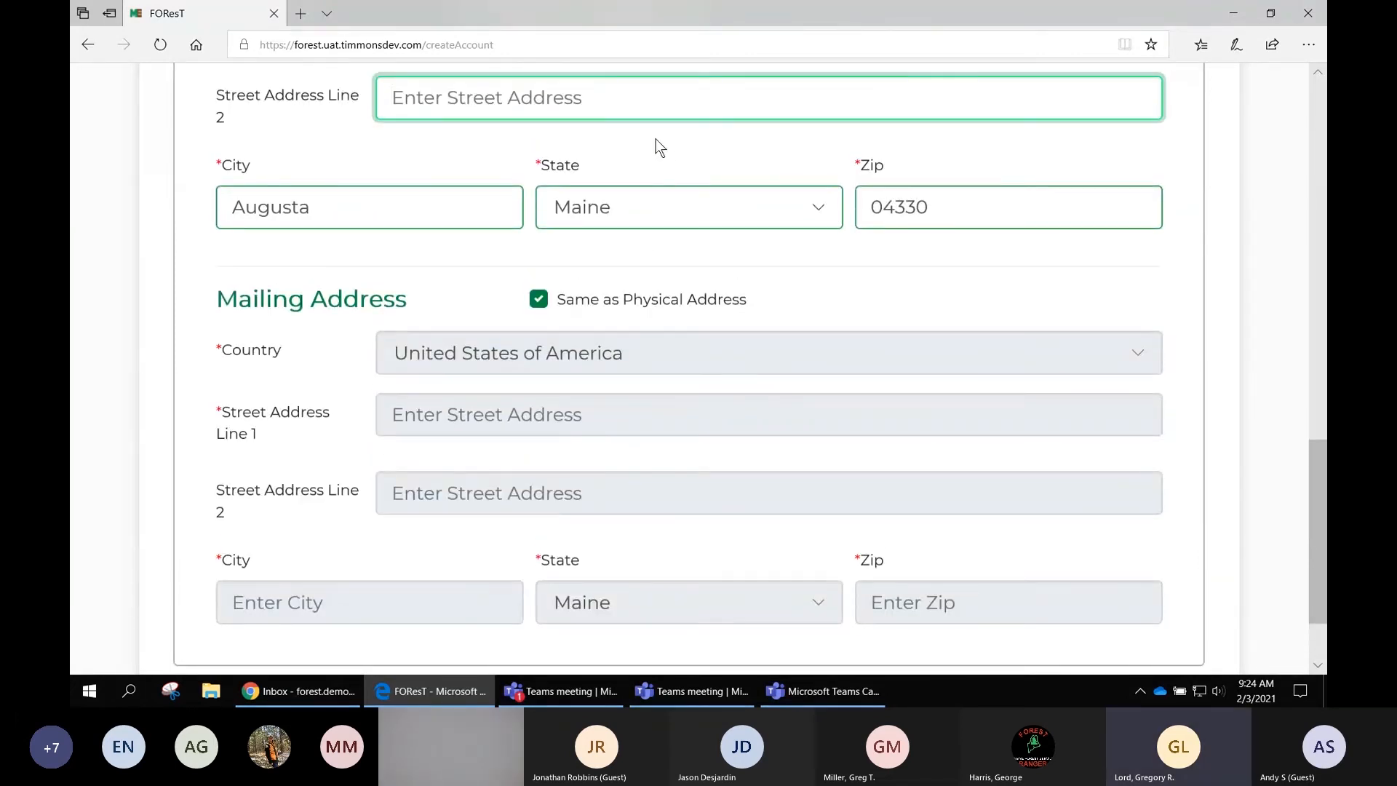
pyautogui.scroll(-1, 681, 310)
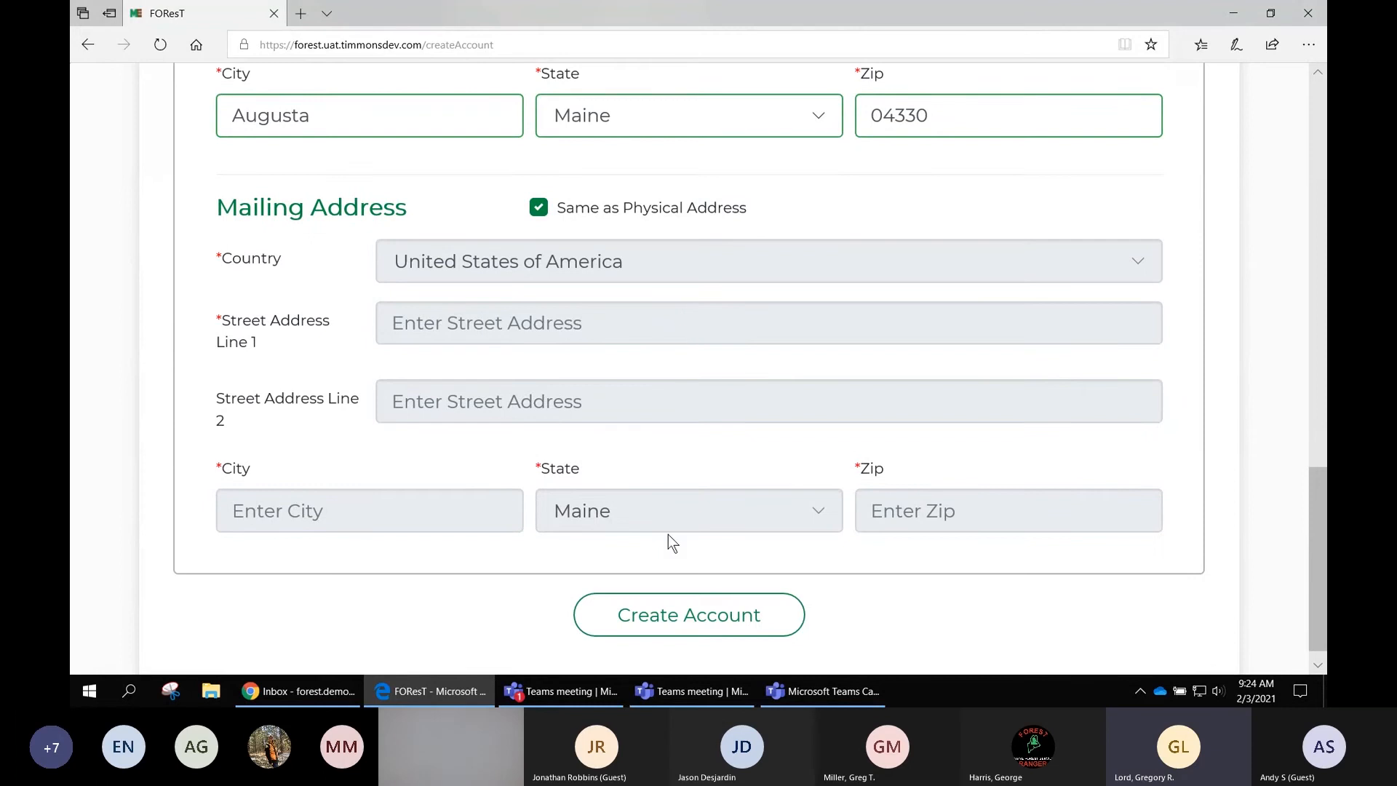
pyautogui.click(691, 620)
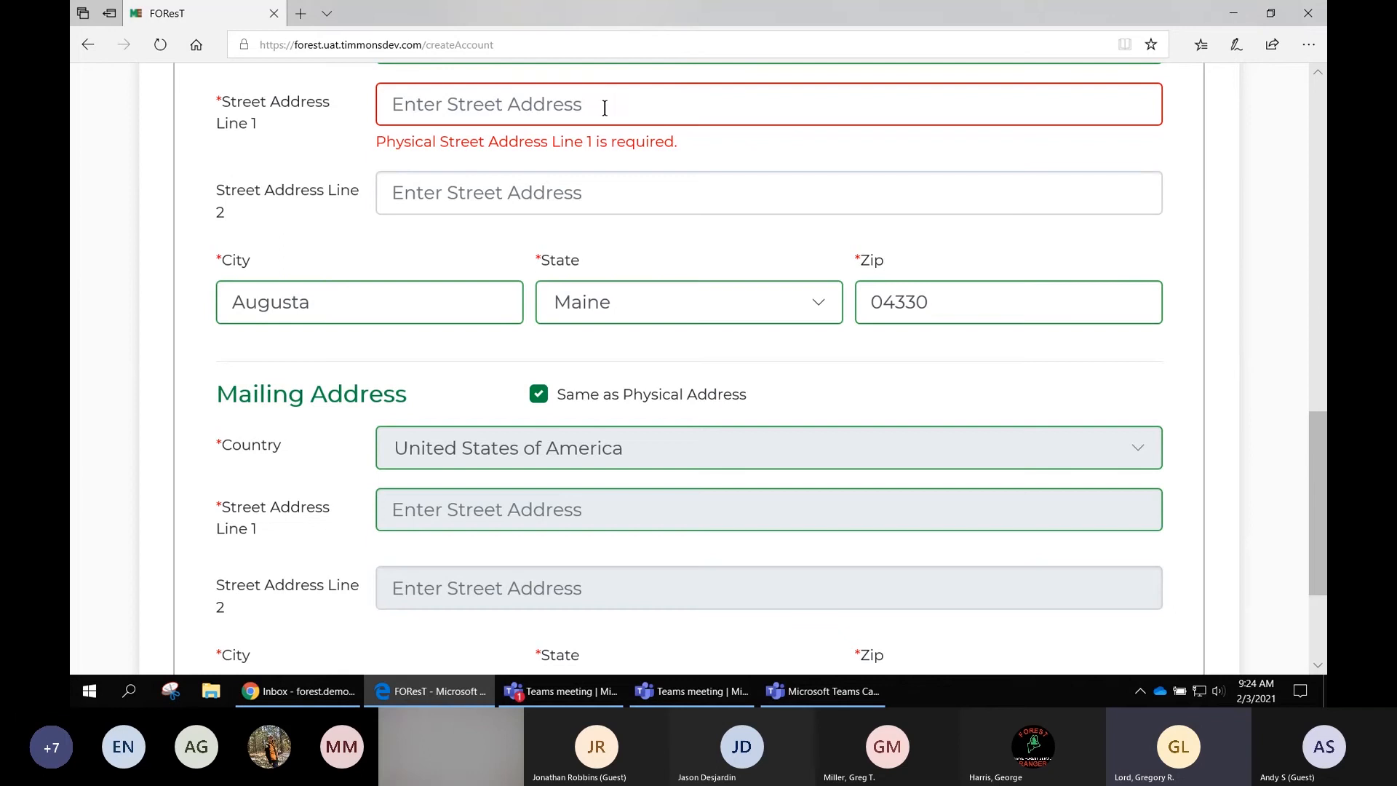
pyautogui.scroll(-3, 624, 113)
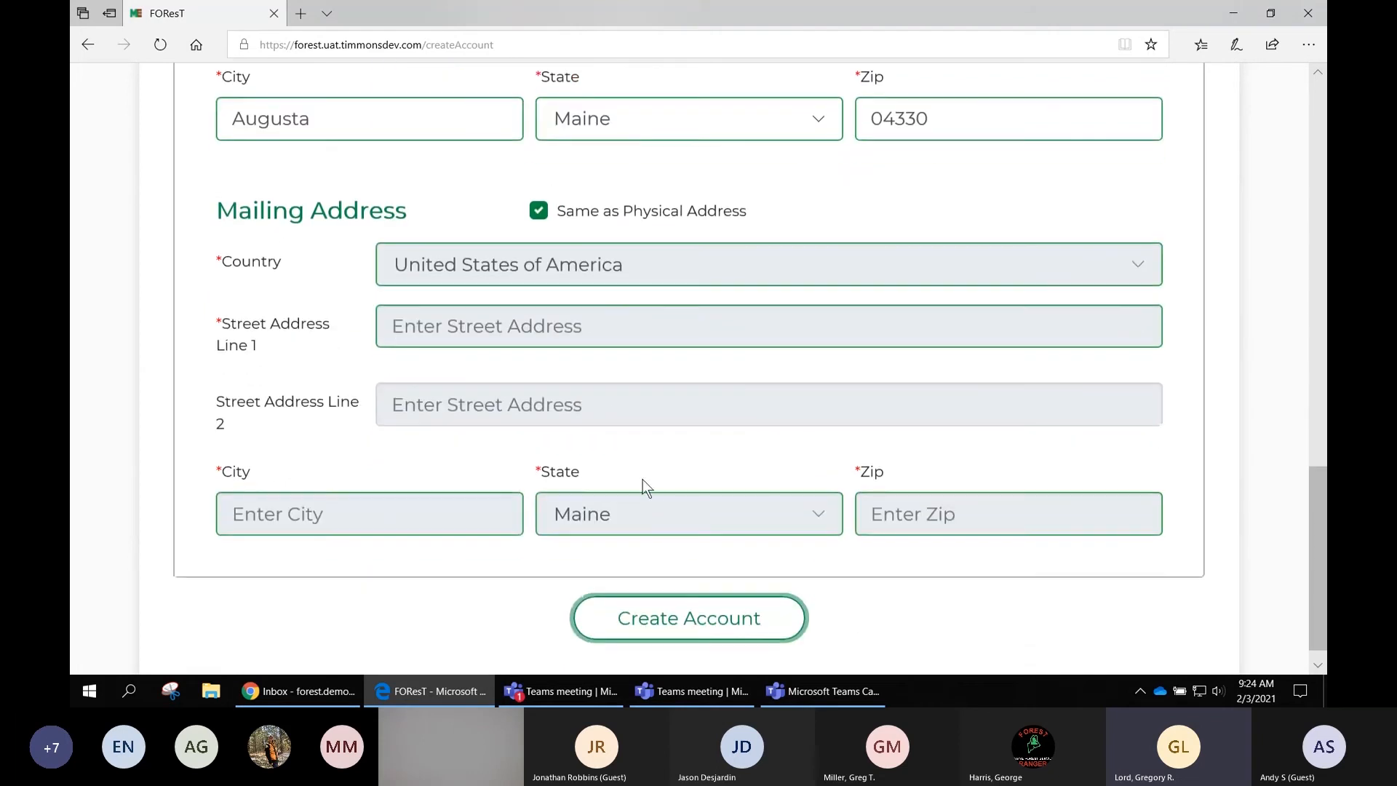
pyautogui.click(681, 620)
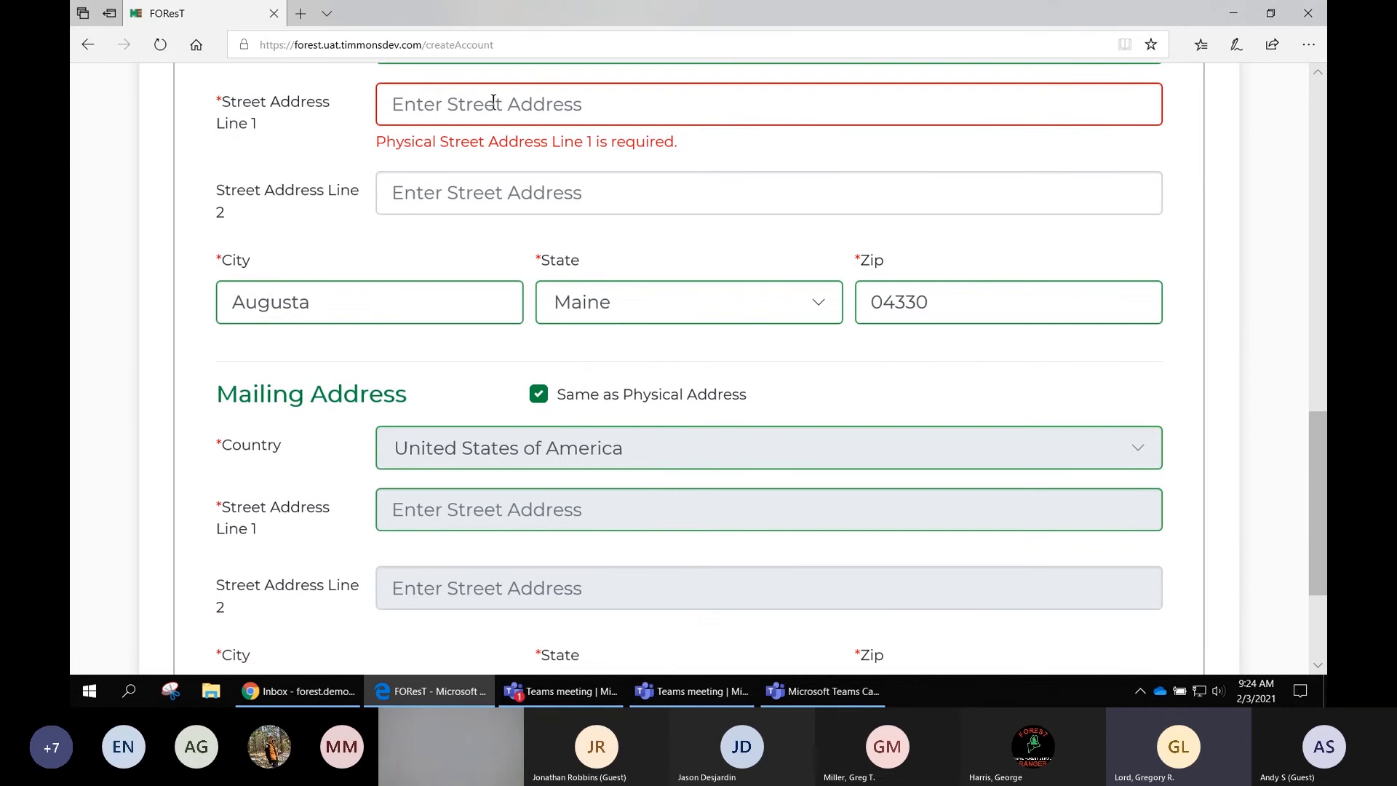
# - Re-enter 123 Road in the physical Street Address Line 1 field
pyautogui.click(493, 102)
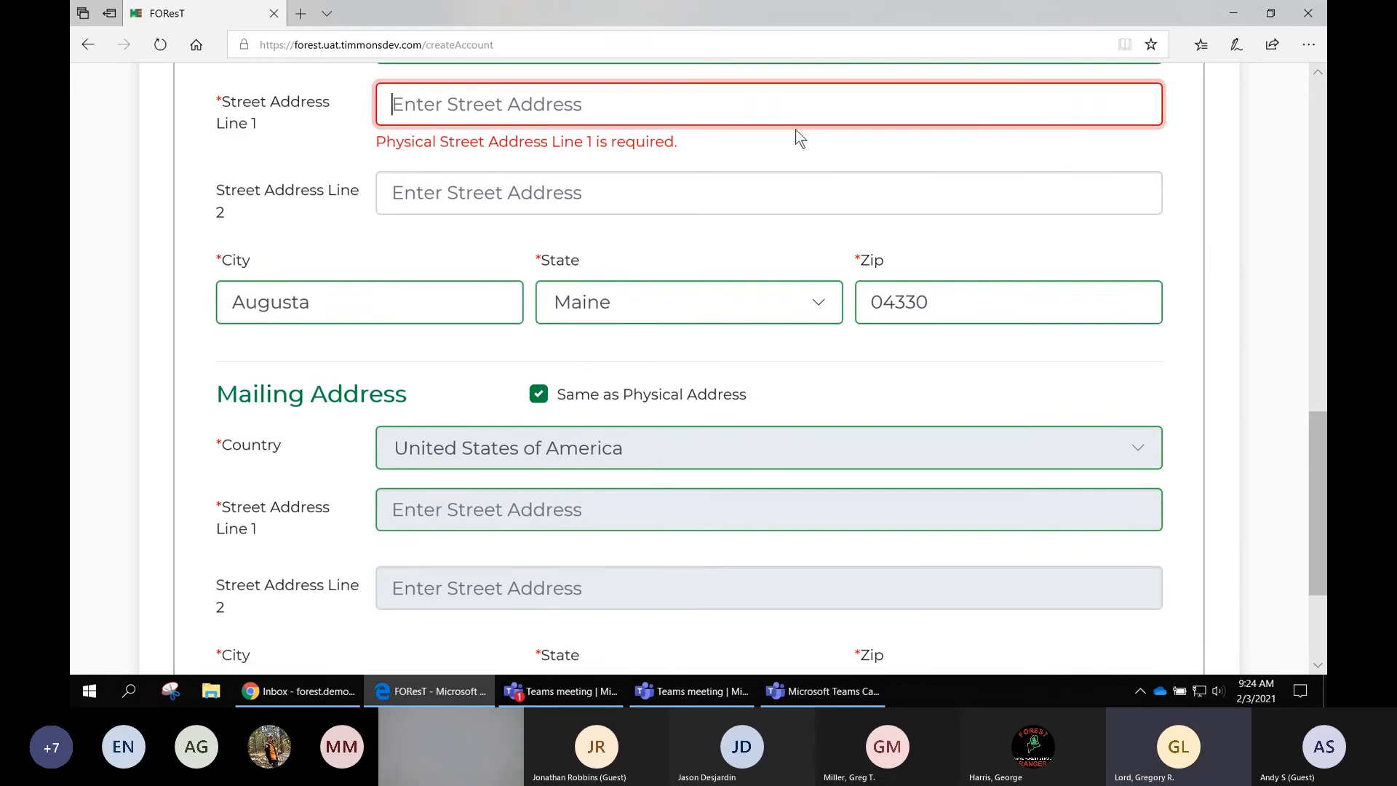
pyautogui.moveTo(678, 142); pyautogui.dragTo(373, 139)
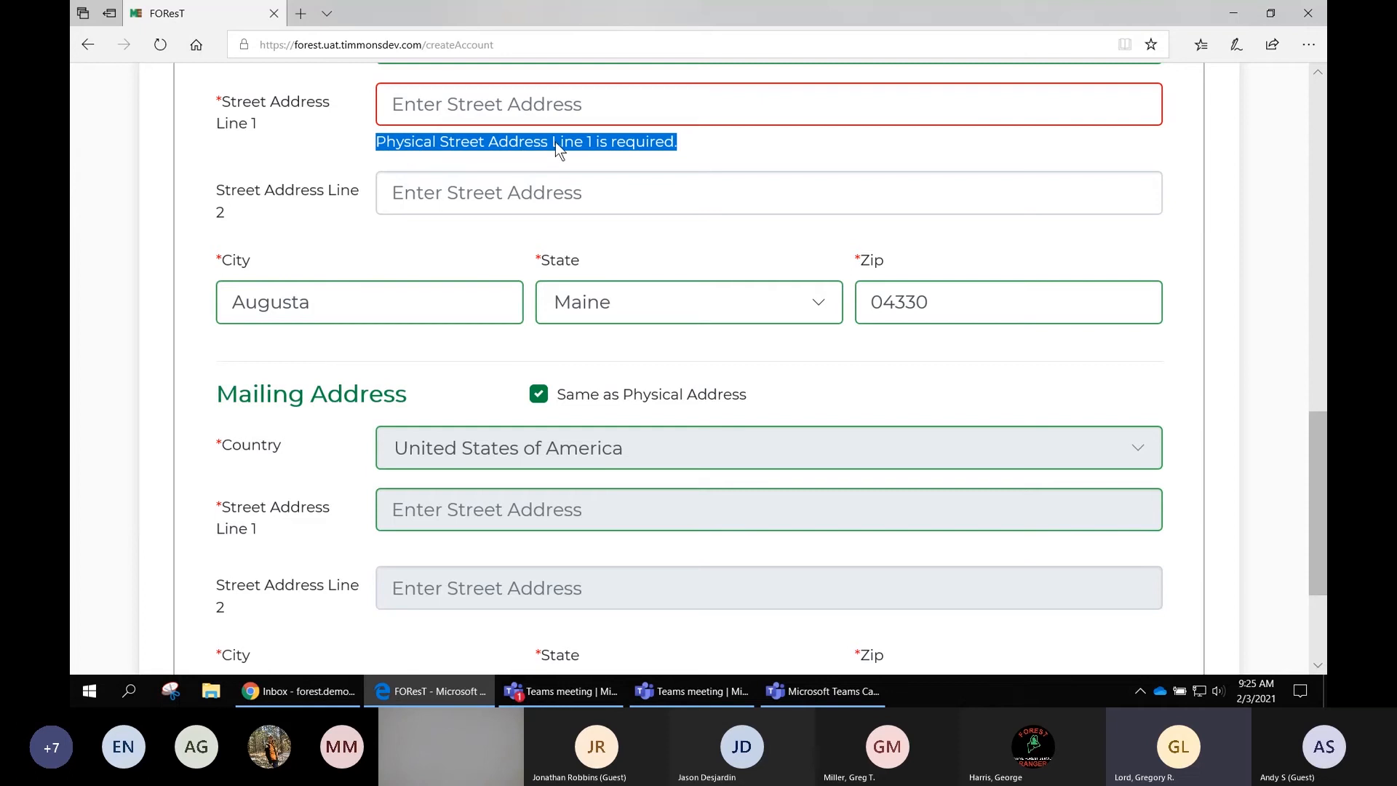
pyautogui.click(397, 103)
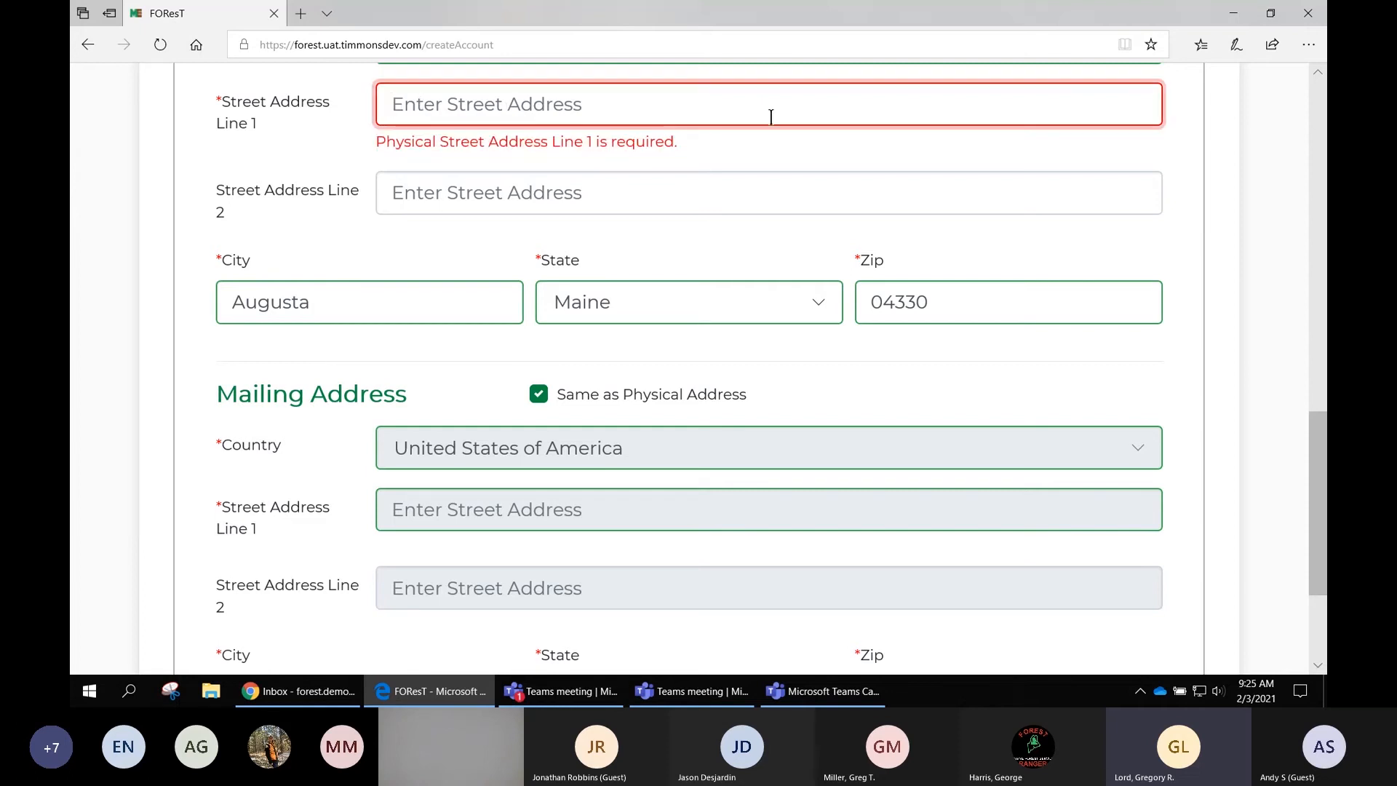
pyautogui.write('123 ')
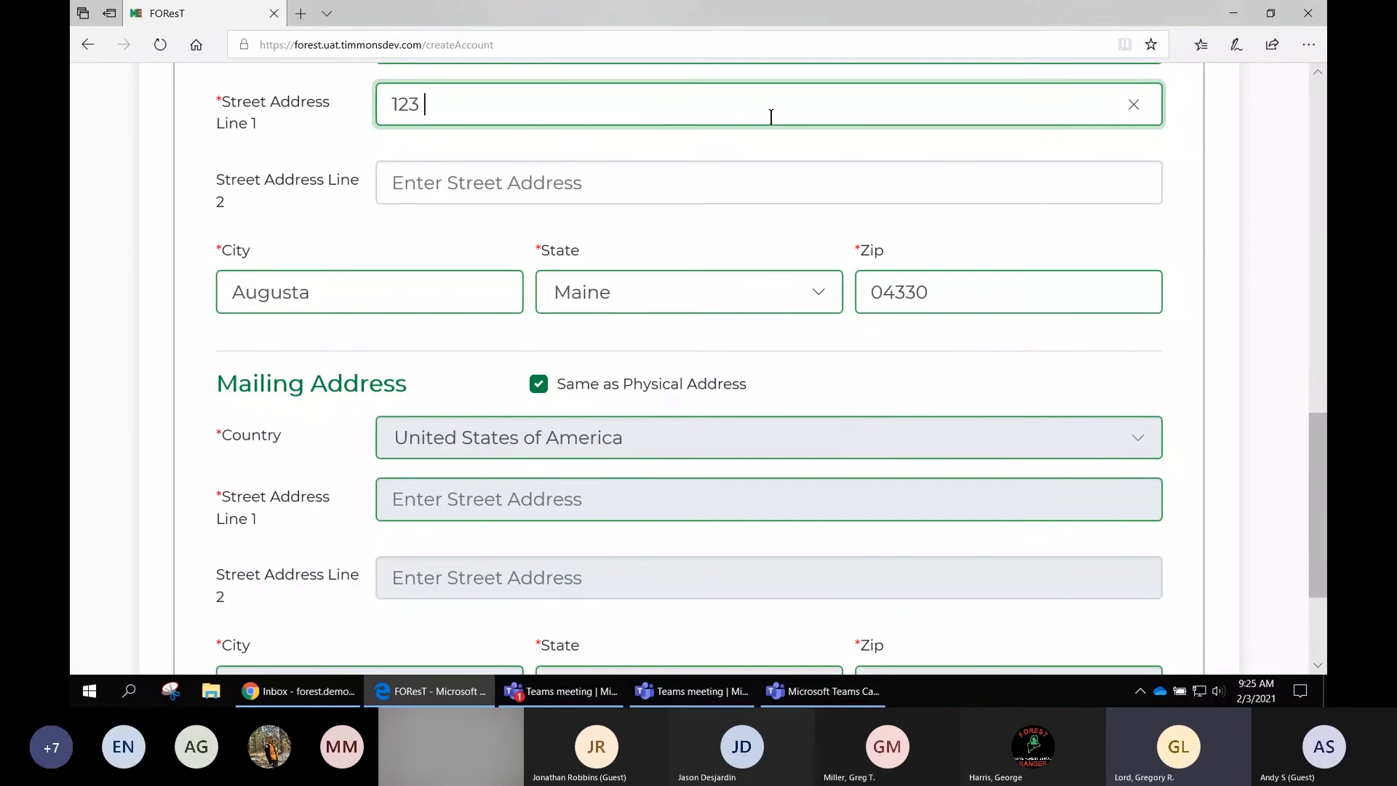
pyautogui.write('Road')
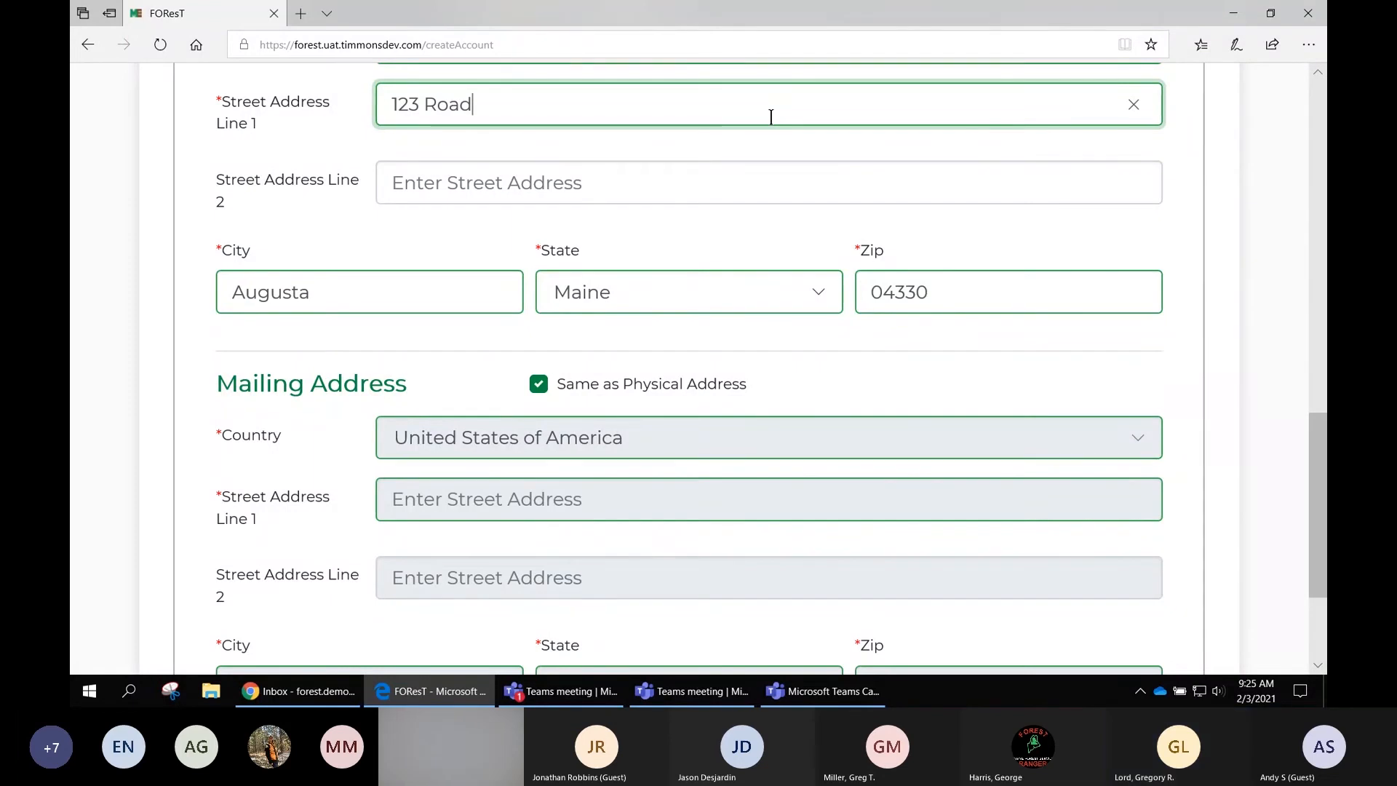
pyautogui.click(1179, 280)
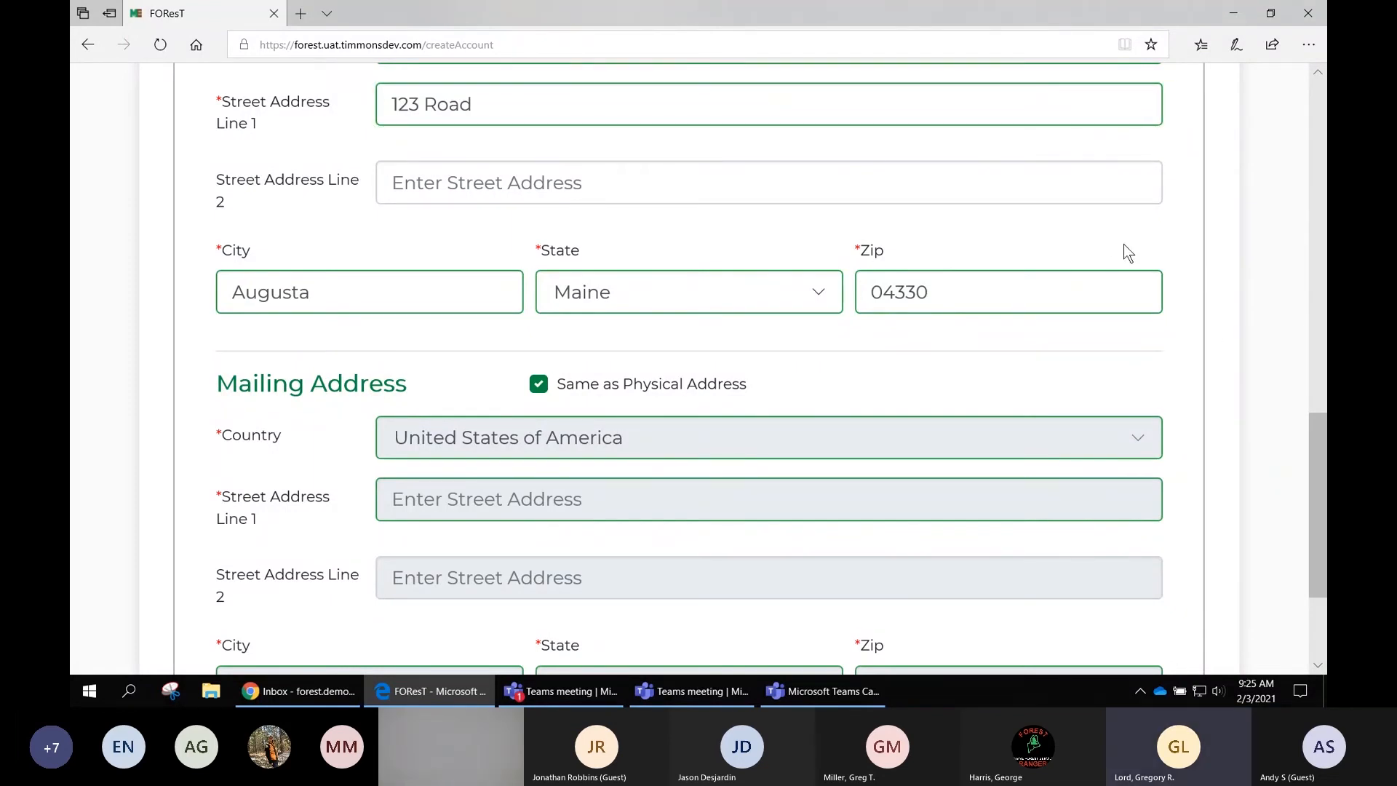
# - Create the account and acknowledge the Account Created message
pyautogui.scroll(-1, 1191, 253)
pyautogui.scroll(-1, 1191, 253)
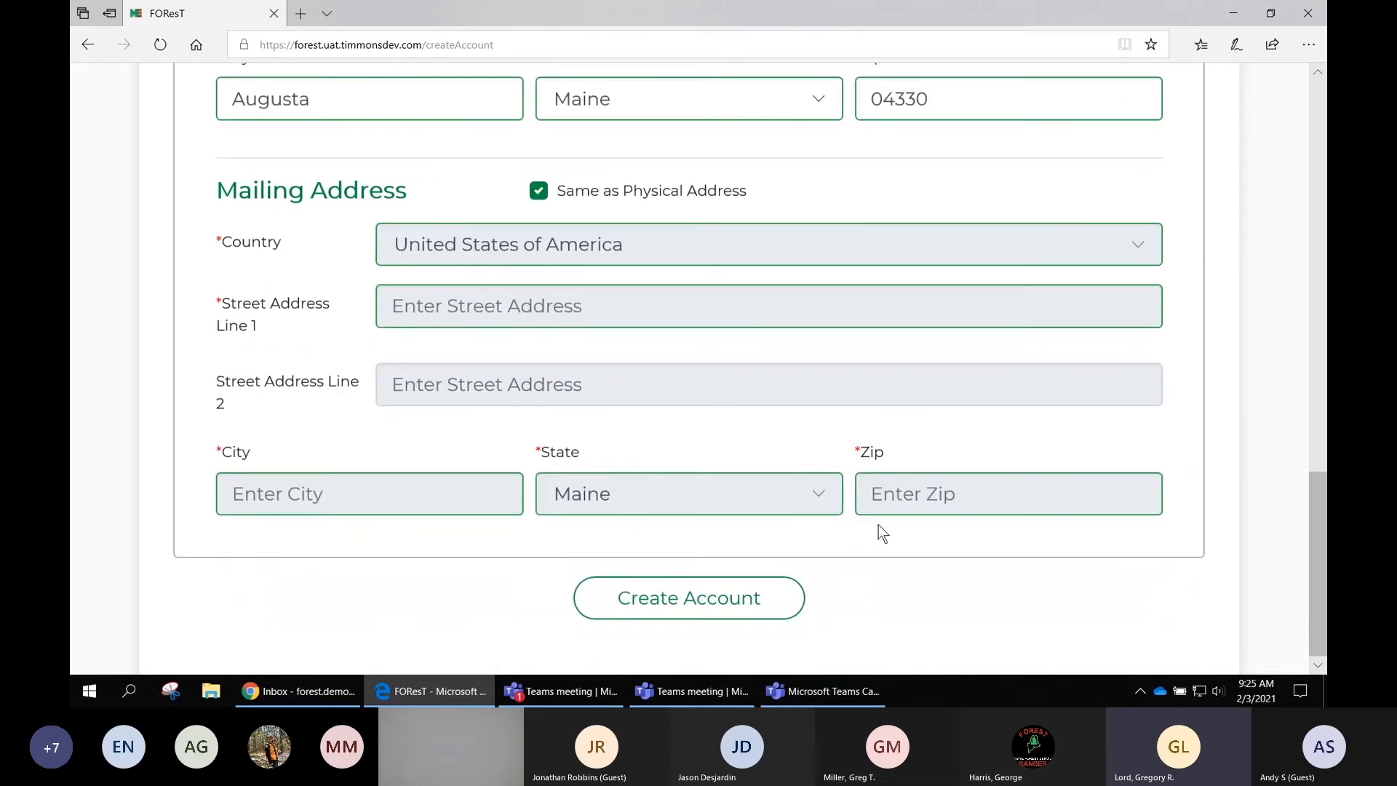
pyautogui.click(711, 599)
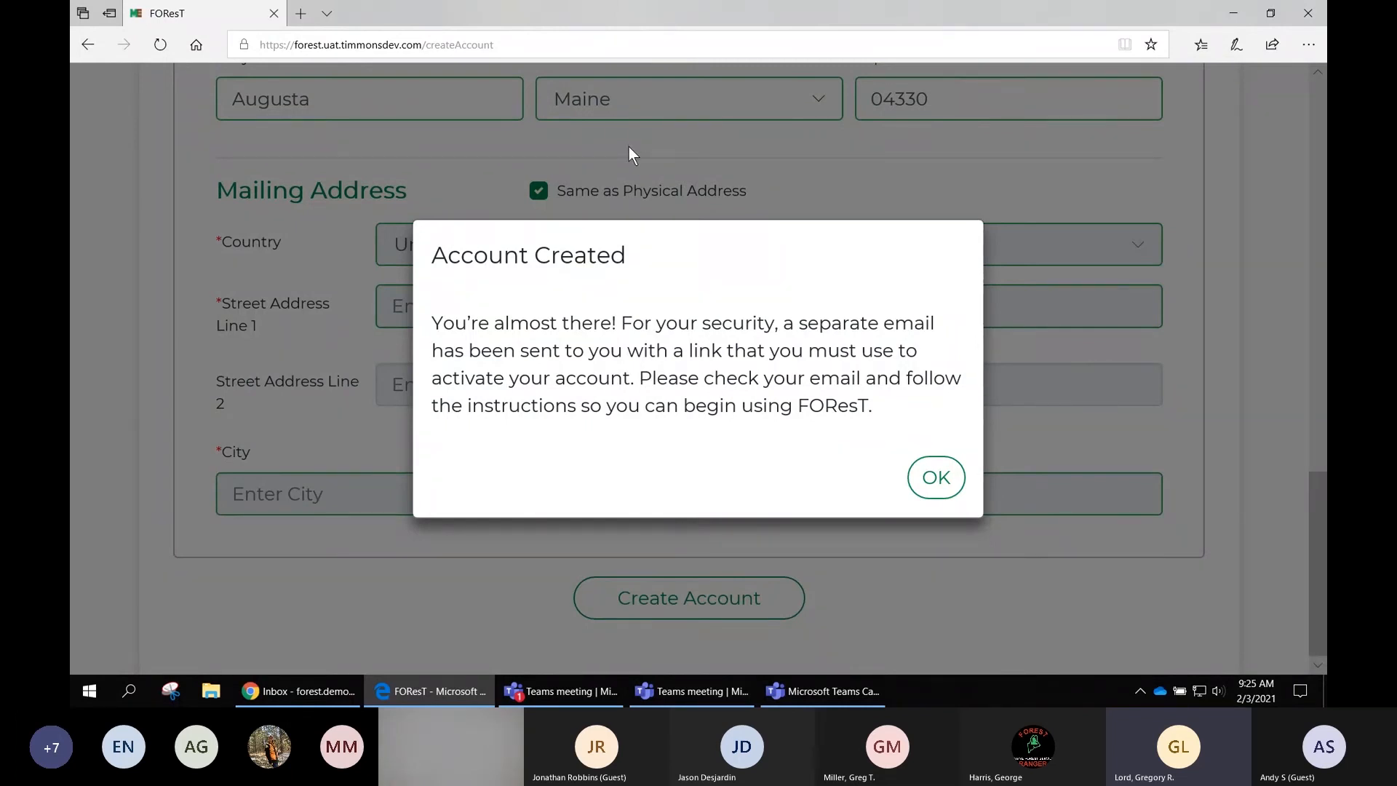
pyautogui.click(932, 485)
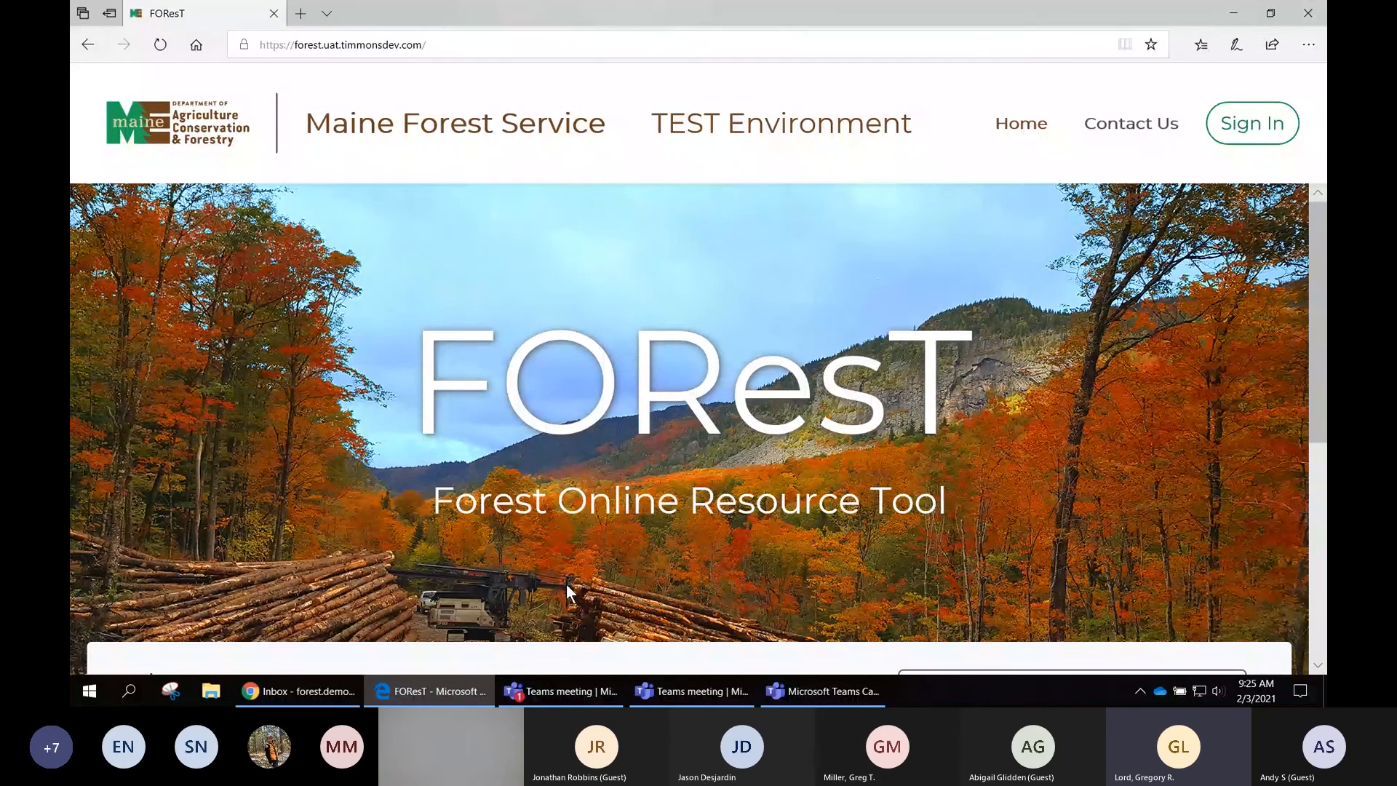
# - Switch to the Gmail inbox of the new account's address and reload it
pyautogui.moveTo(320, 698)
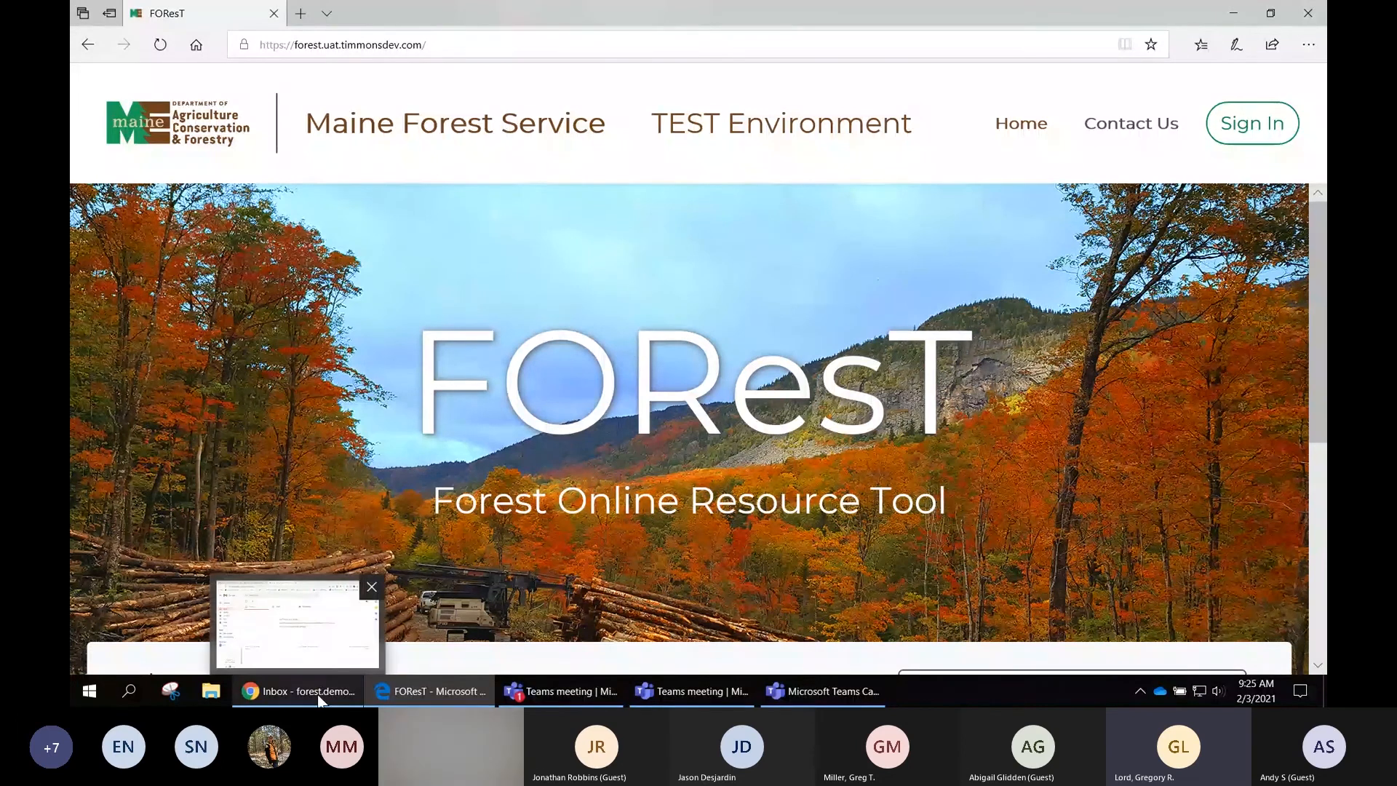
pyautogui.click(320, 697)
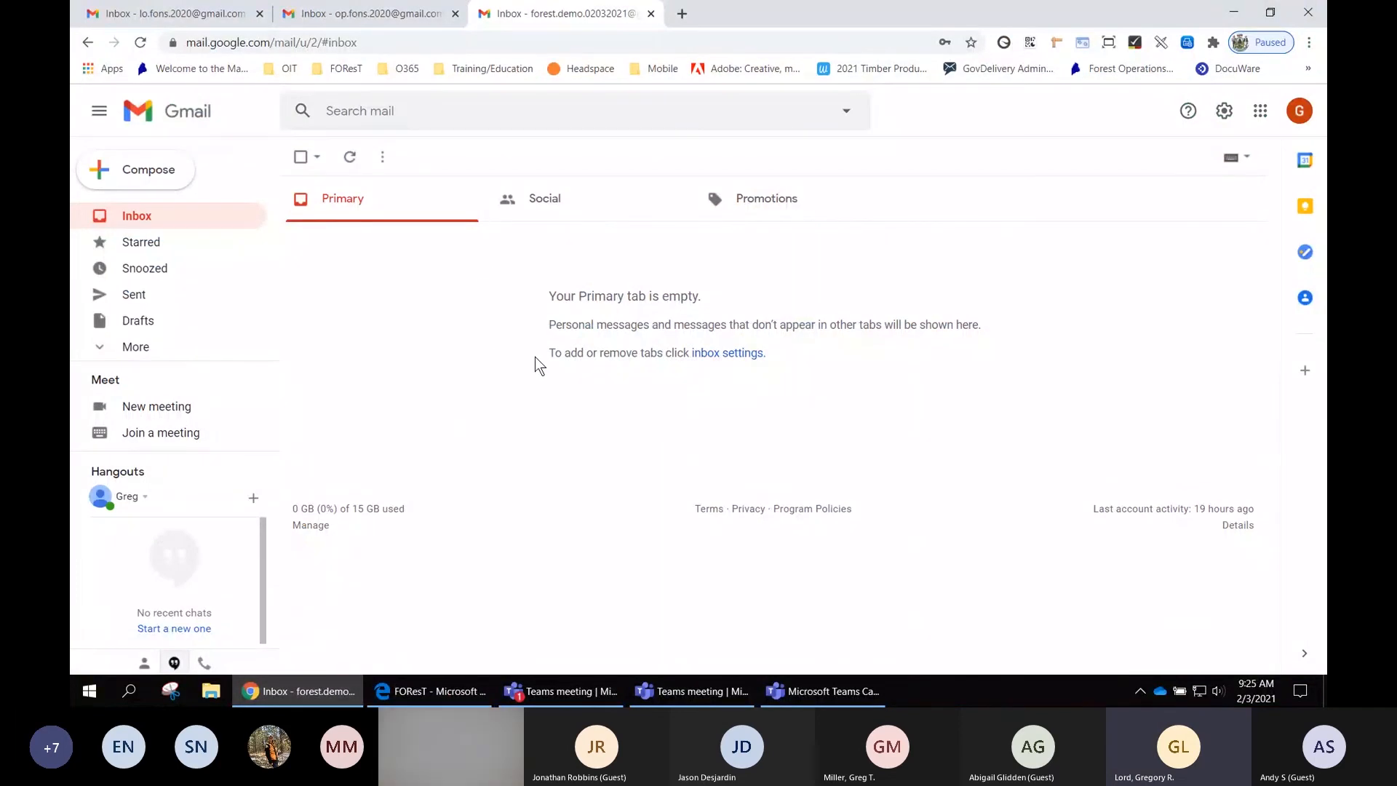
pyautogui.click(141, 43)
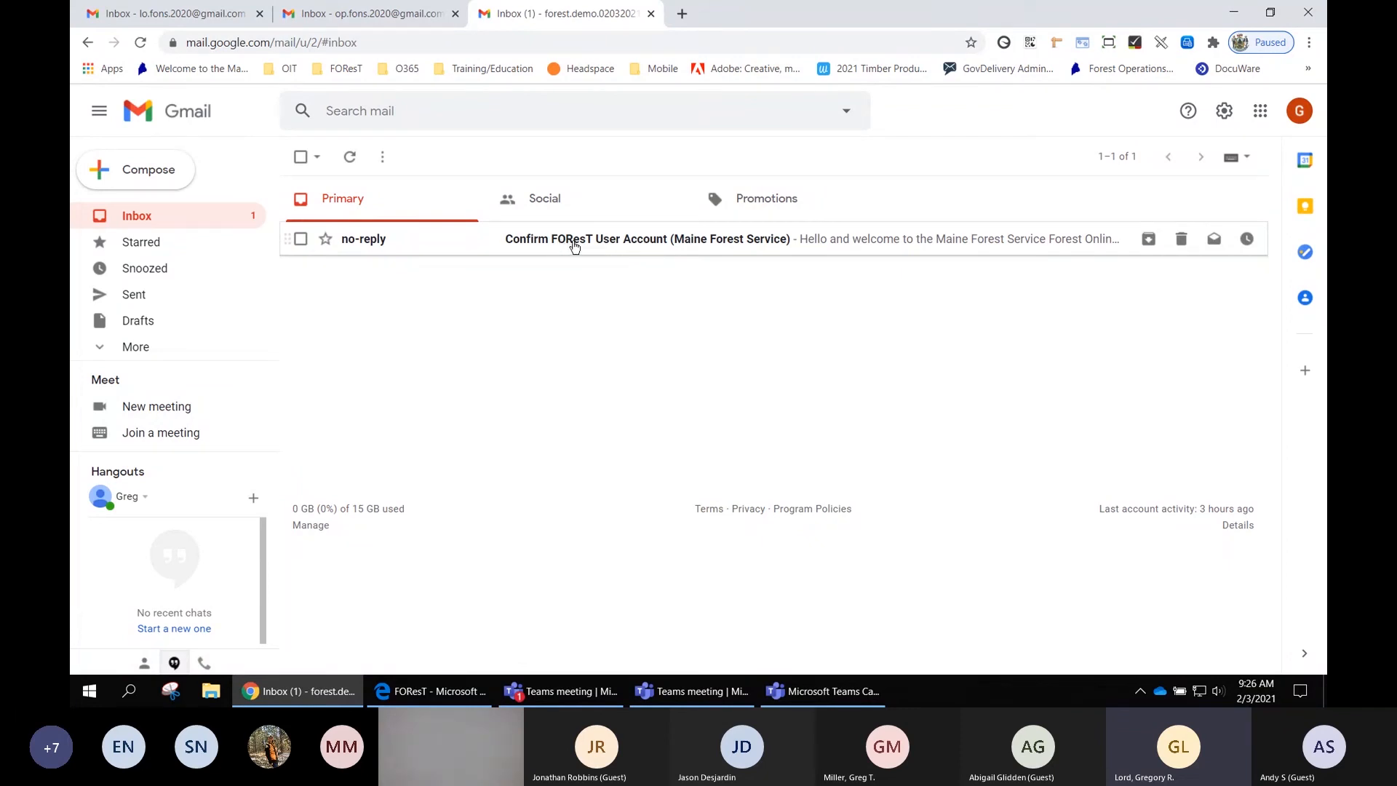
# - Open the Confirm FOReST User Account email and highlight the line with the FOReST User ID
pyautogui.click(662, 247)
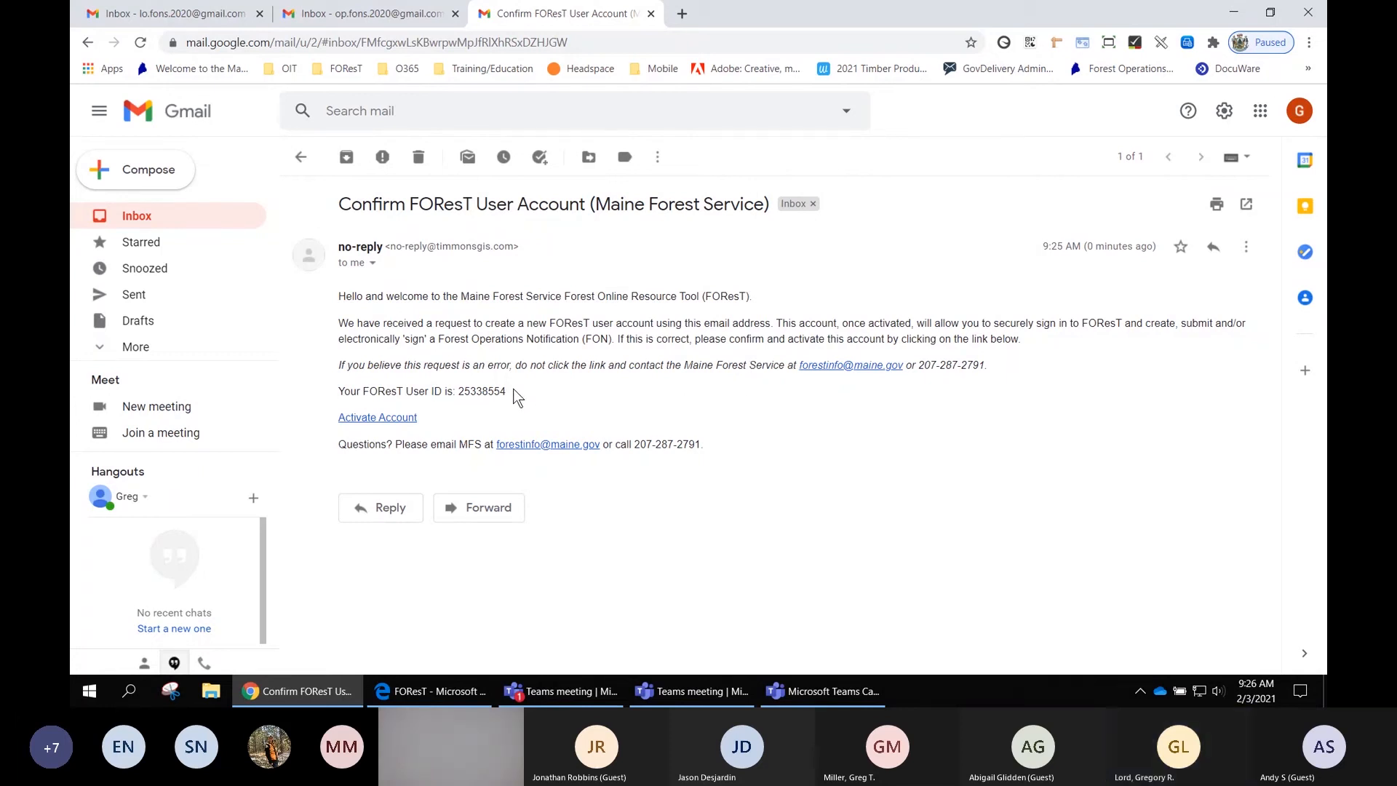
pyautogui.moveTo(510, 390); pyautogui.dragTo(339, 385)
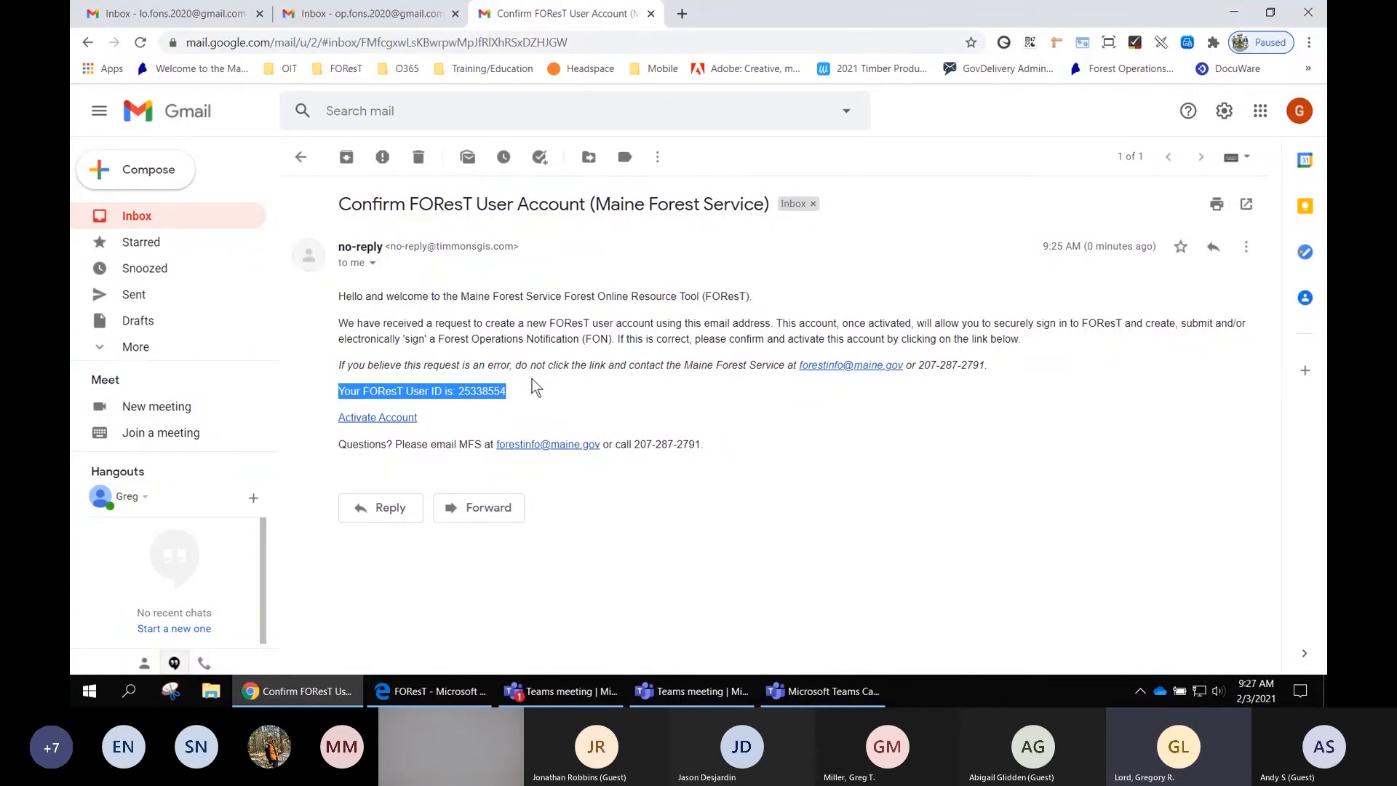
pyautogui.click(478, 408)
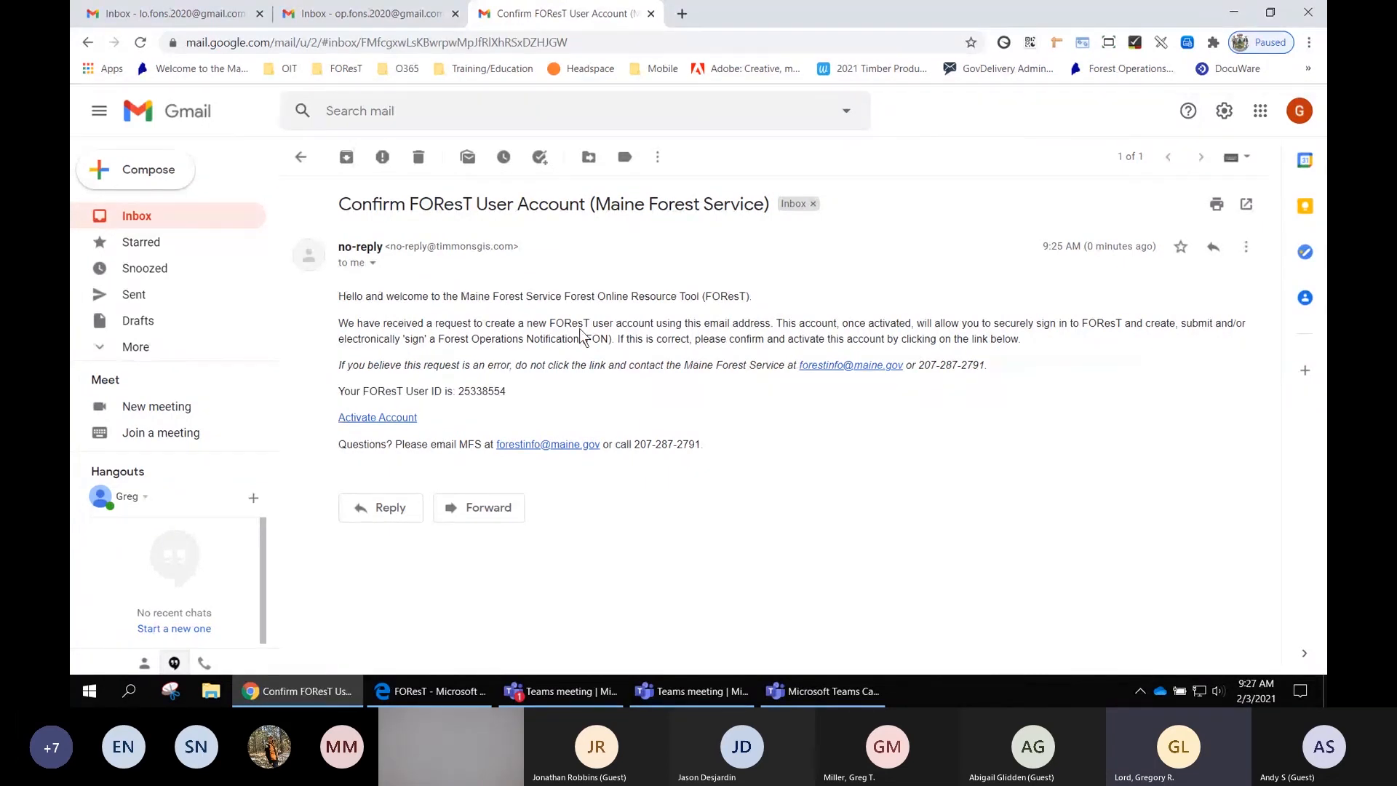
# - Activate the account from the email link and replace the prefilled sign-in Email with the new account's e-mail address
pyautogui.click(373, 419)
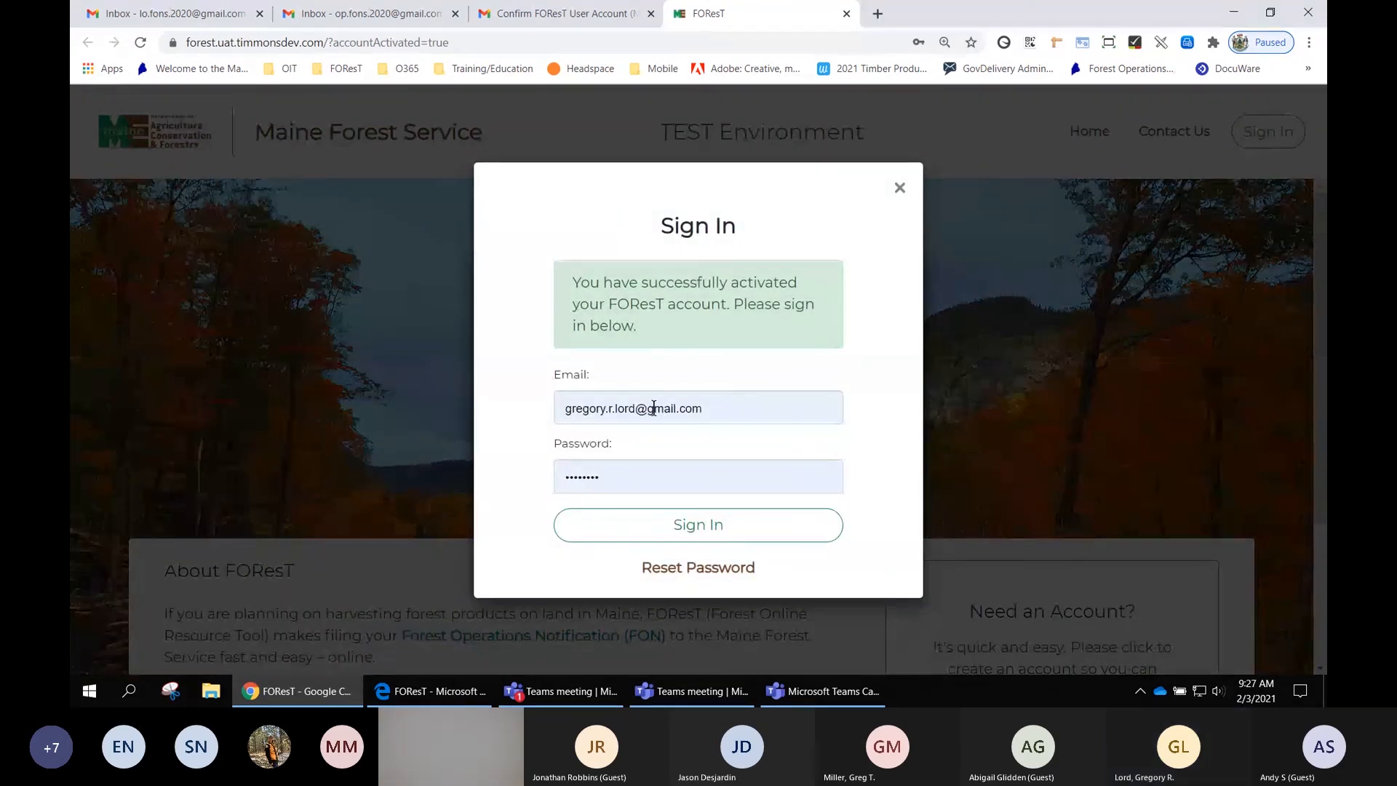
pyautogui.moveTo(717, 408); pyautogui.dragTo(562, 404)
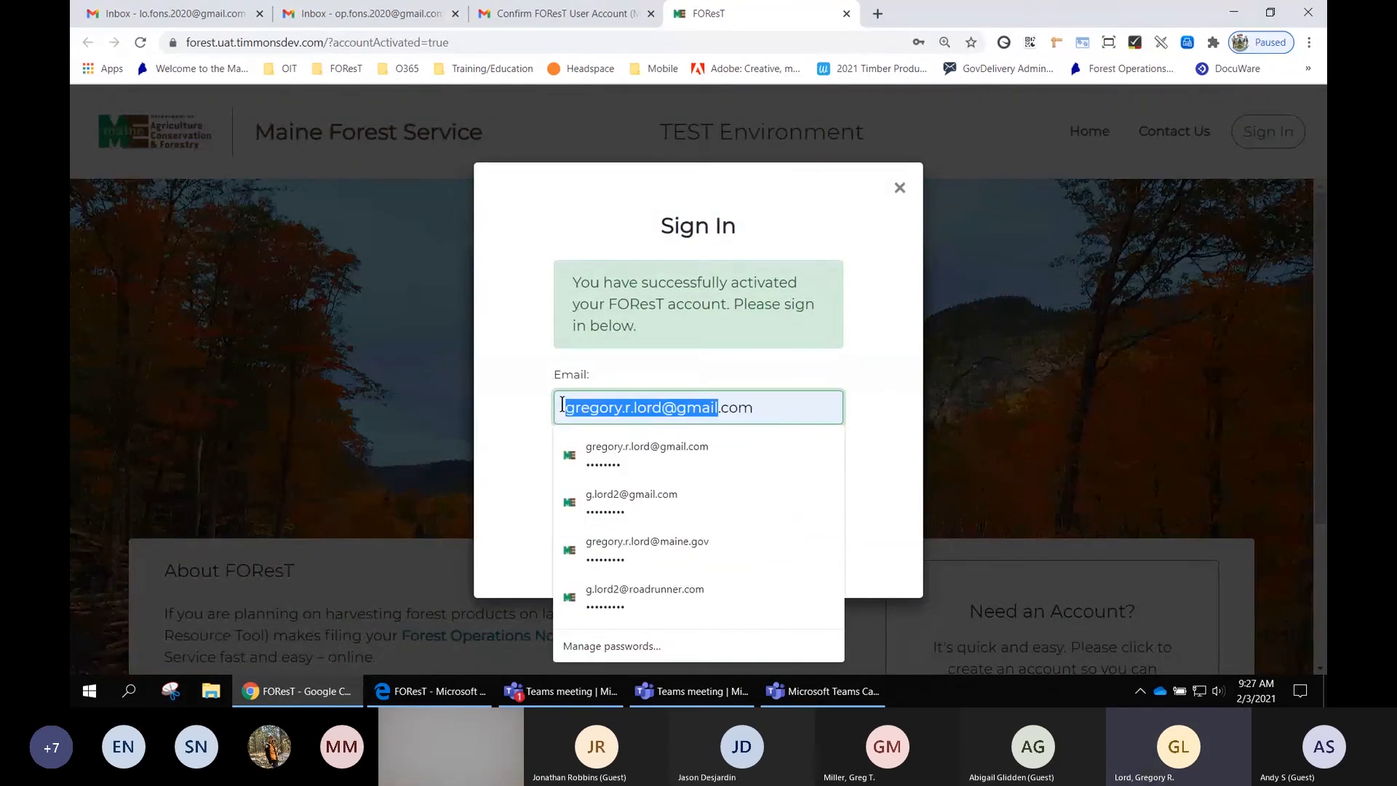
pyautogui.press('Delete')
pyautogui.press('Delete')
pyautogui.press('Delete')
pyautogui.press('Delete')
pyautogui.press('Delete')
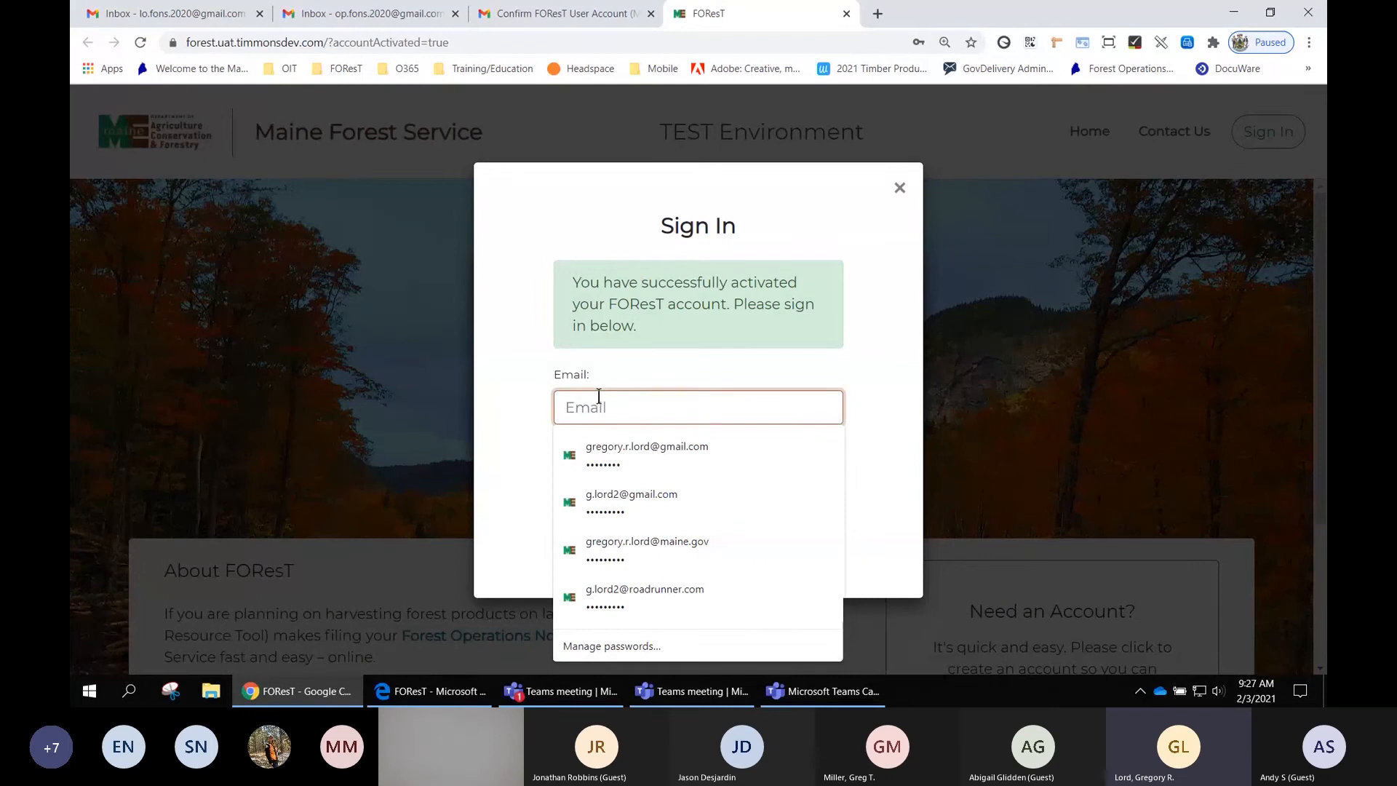
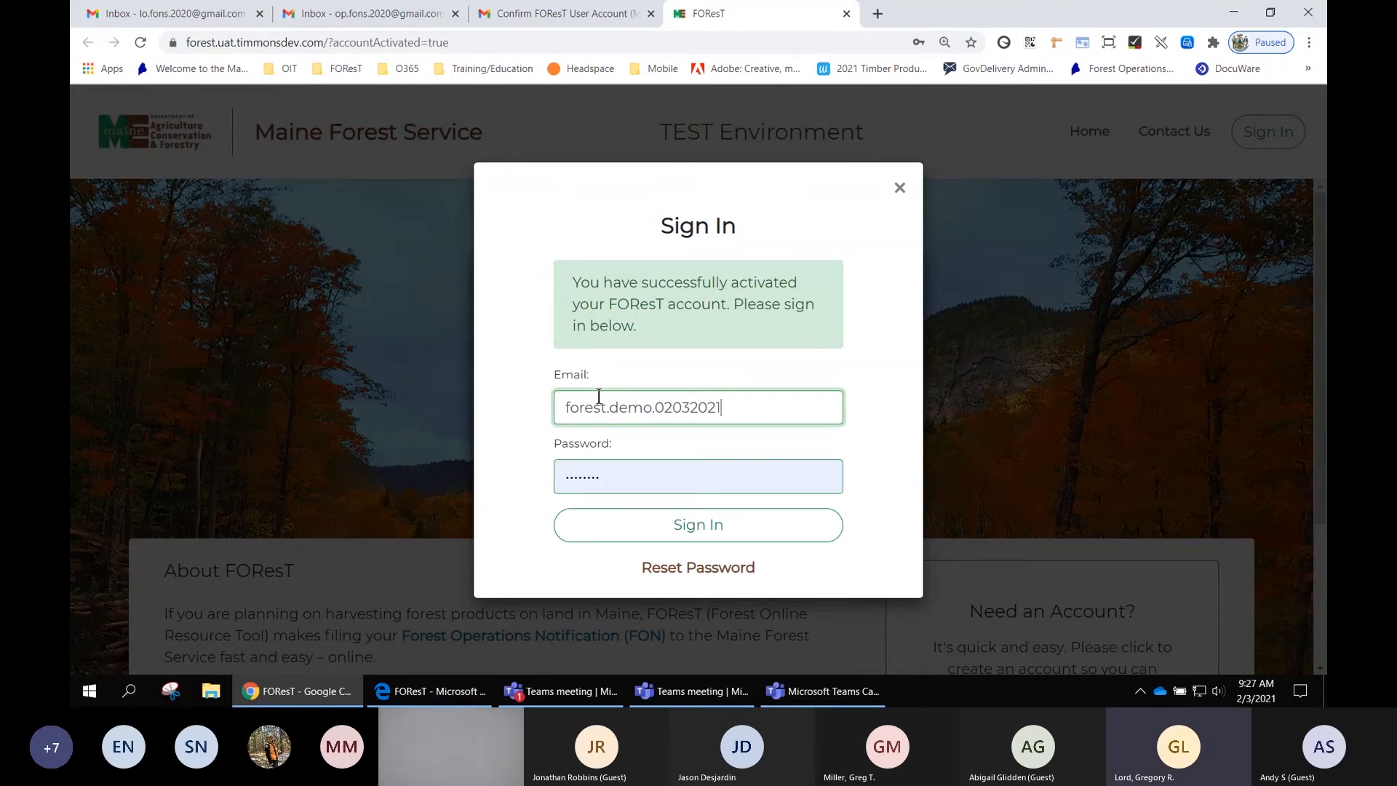
pyautogui.press('Tab')
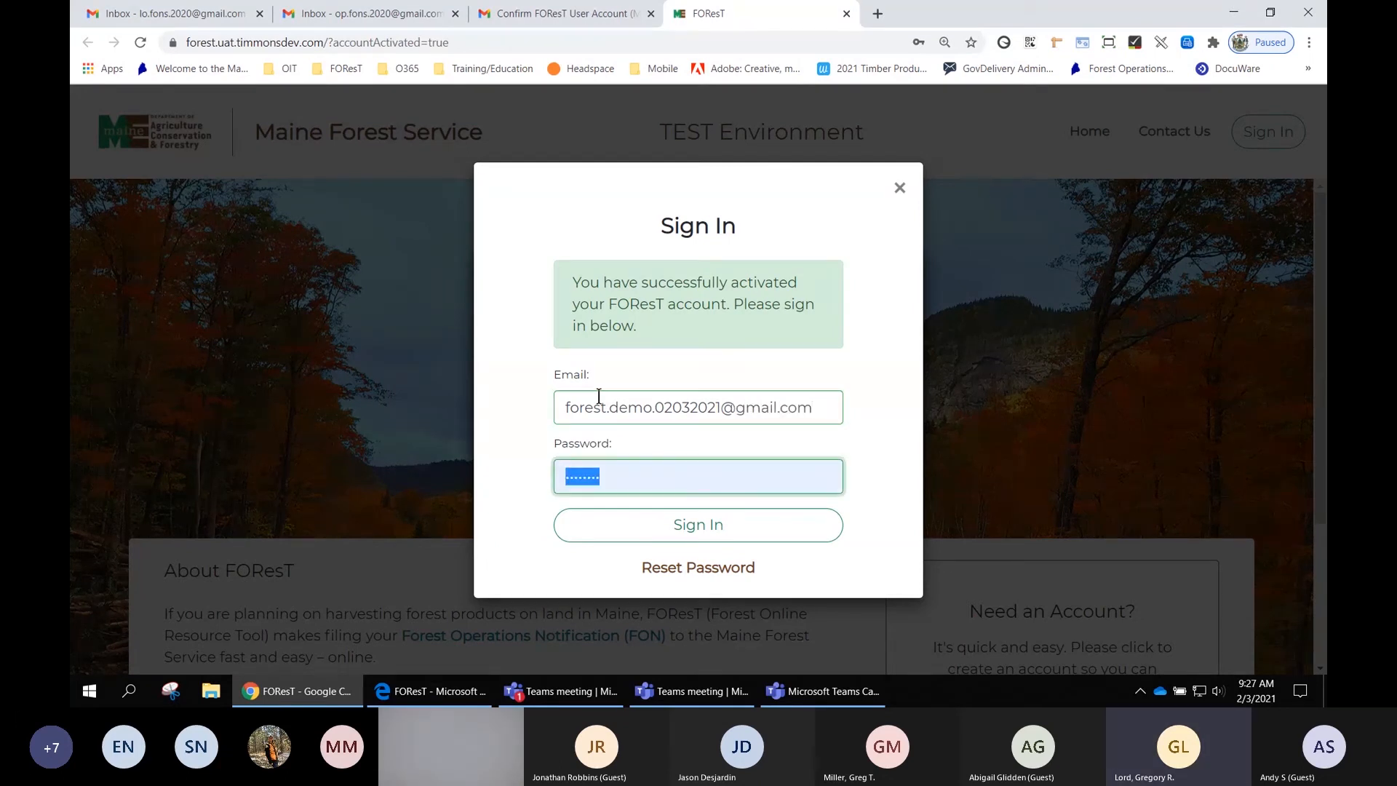
# - Enter the account password, sign in, and save the password in the browser
pyautogui.write('***')
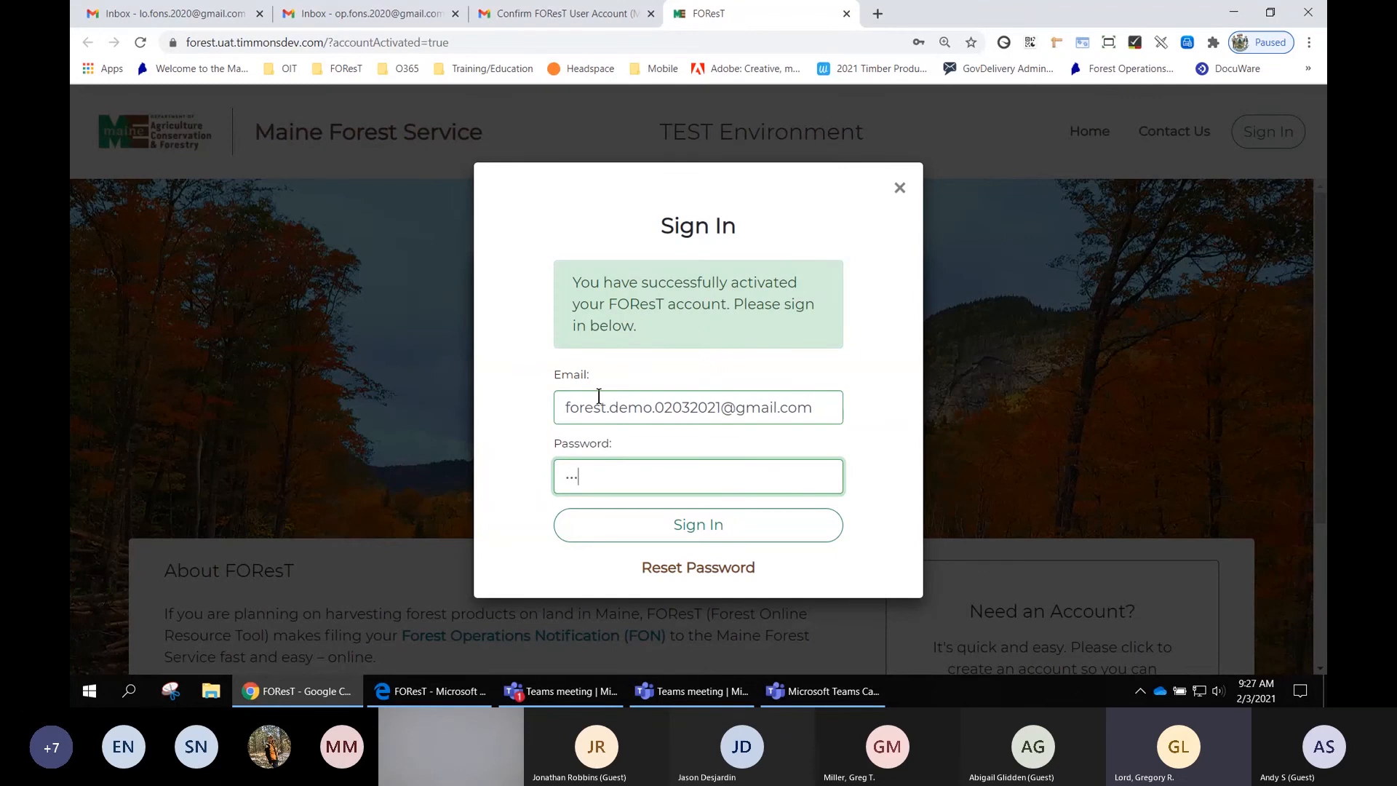
pyautogui.write('*****')
pyautogui.click(719, 527)
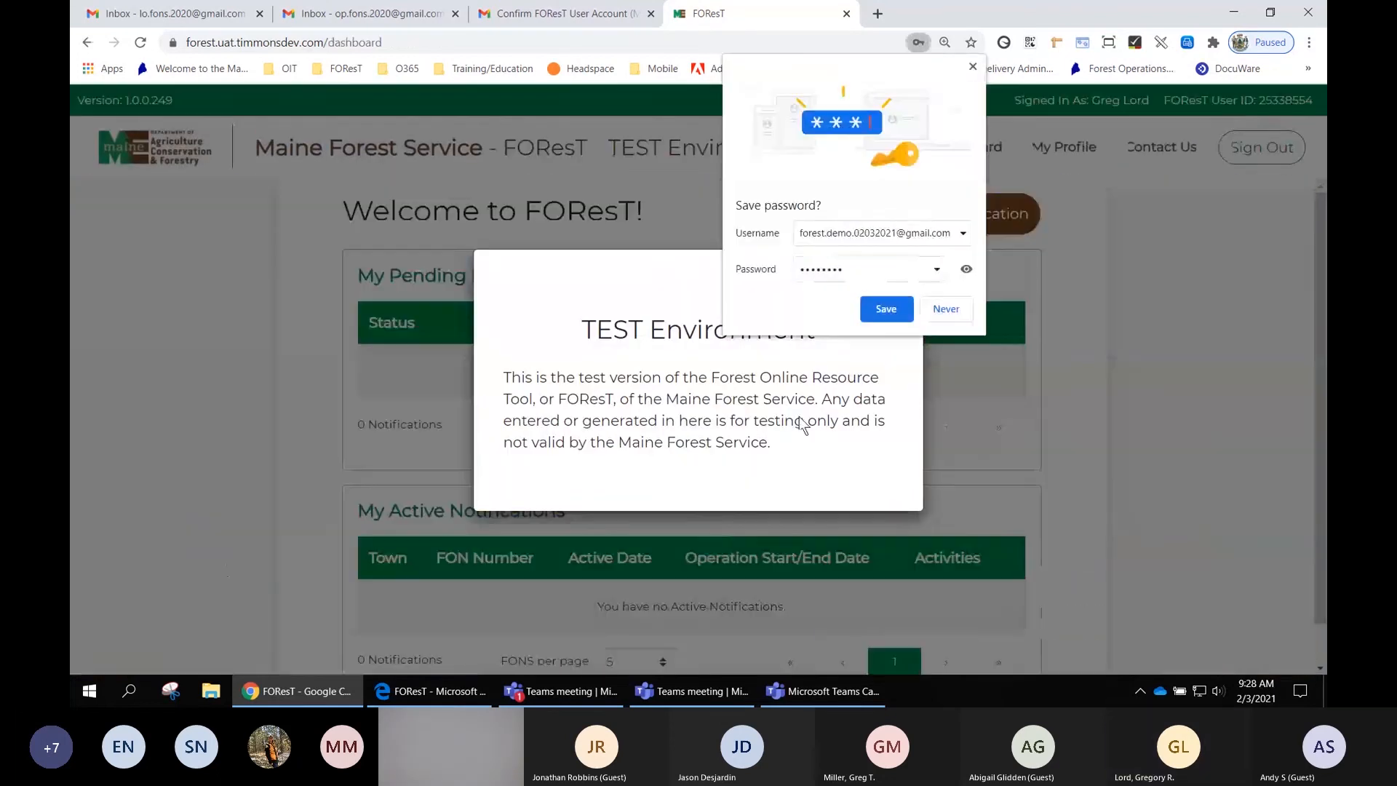
pyautogui.click(887, 309)
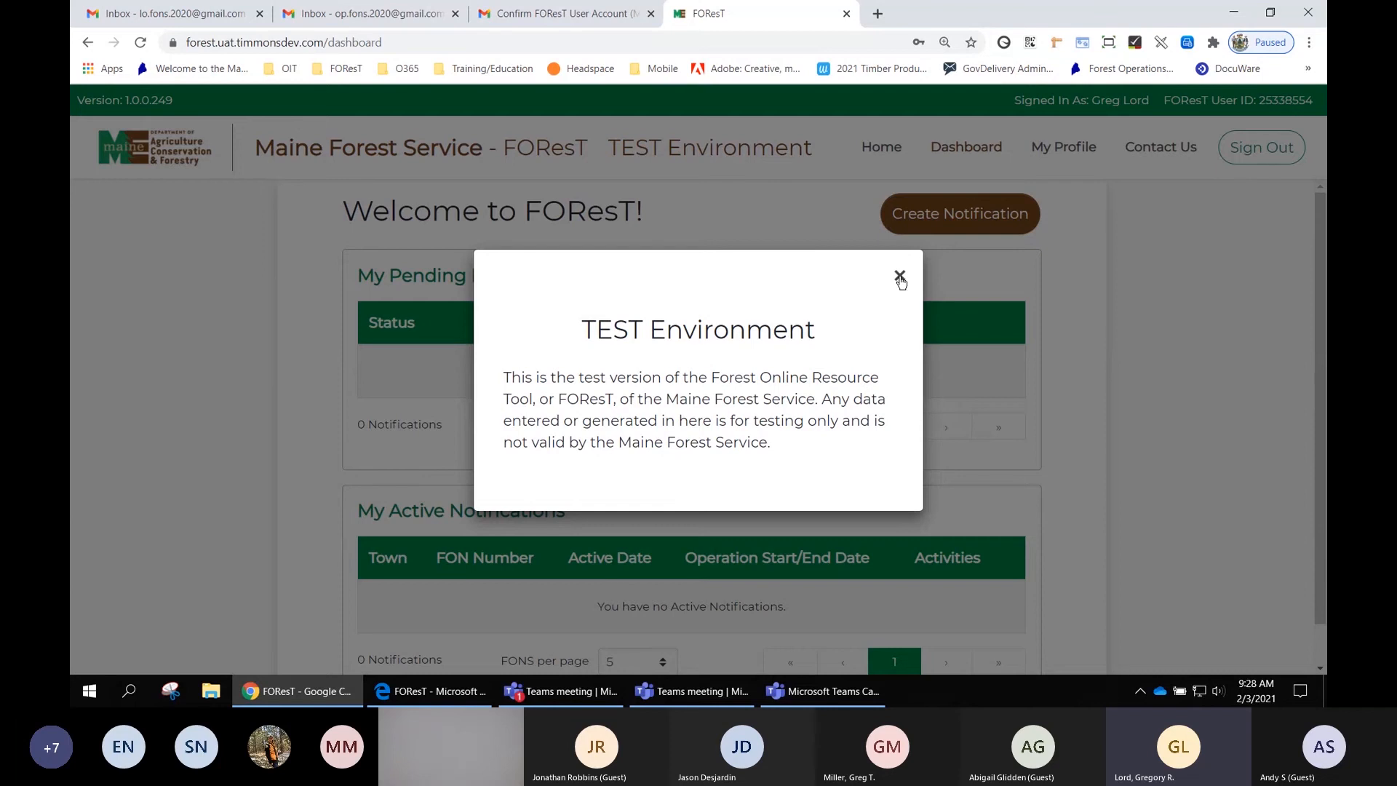
# - Close the TEST Environment notice and highlight the signed-in user name and FOReST User ID line
pyautogui.click(901, 279)
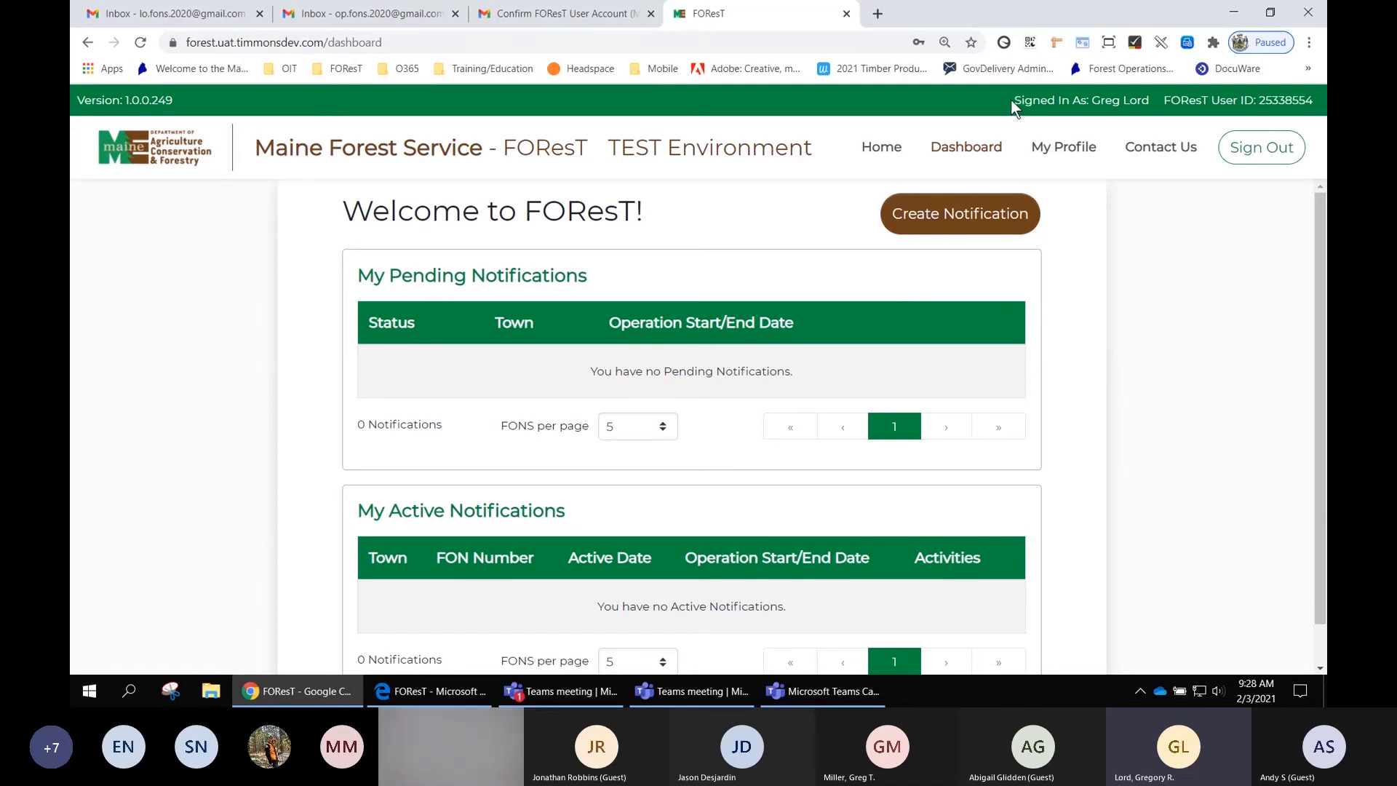
pyautogui.moveTo(1011, 99); pyautogui.dragTo(1315, 106)
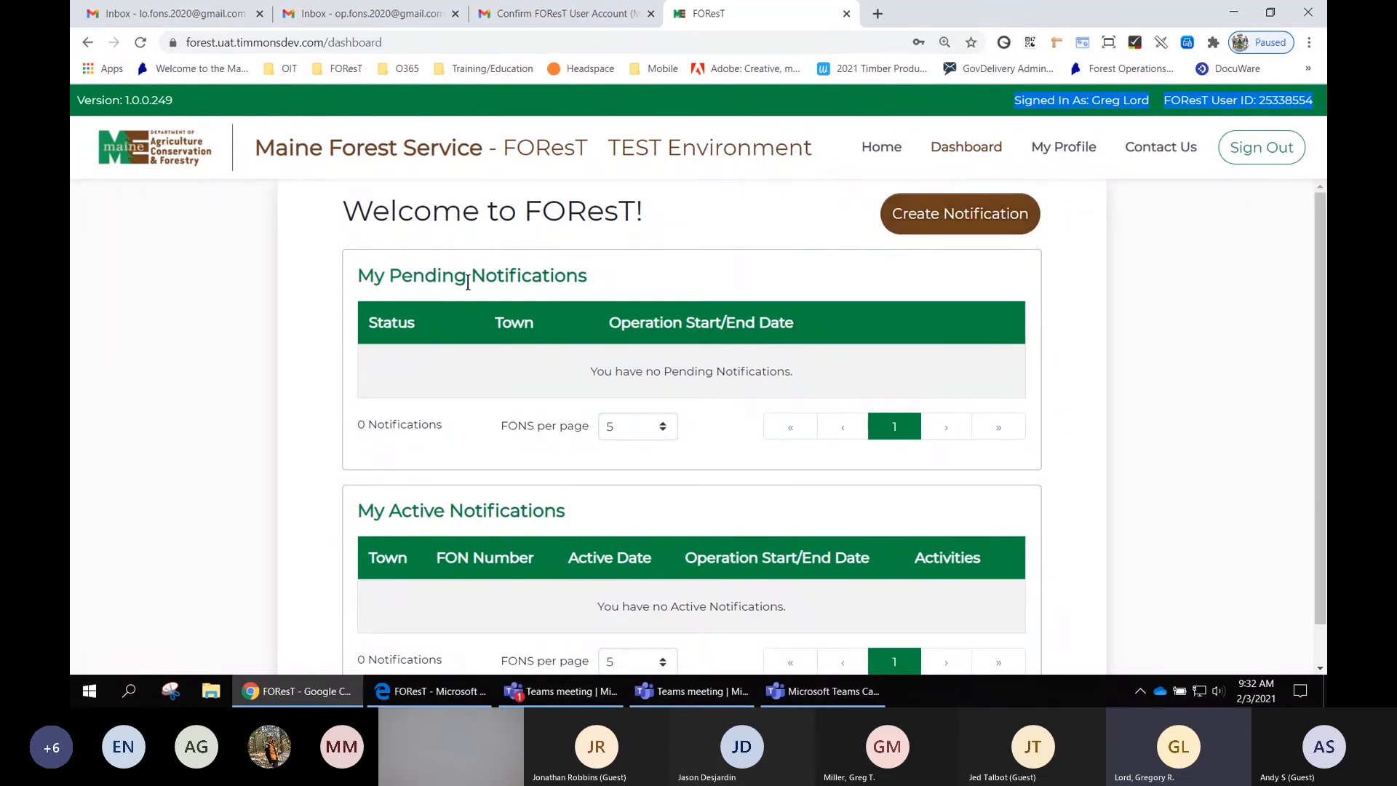
# - Highlight the My Pending Notifications and My Active Notifications headings and the FON Number column on the dashboard
pyautogui.moveTo(359, 274); pyautogui.dragTo(591, 283)
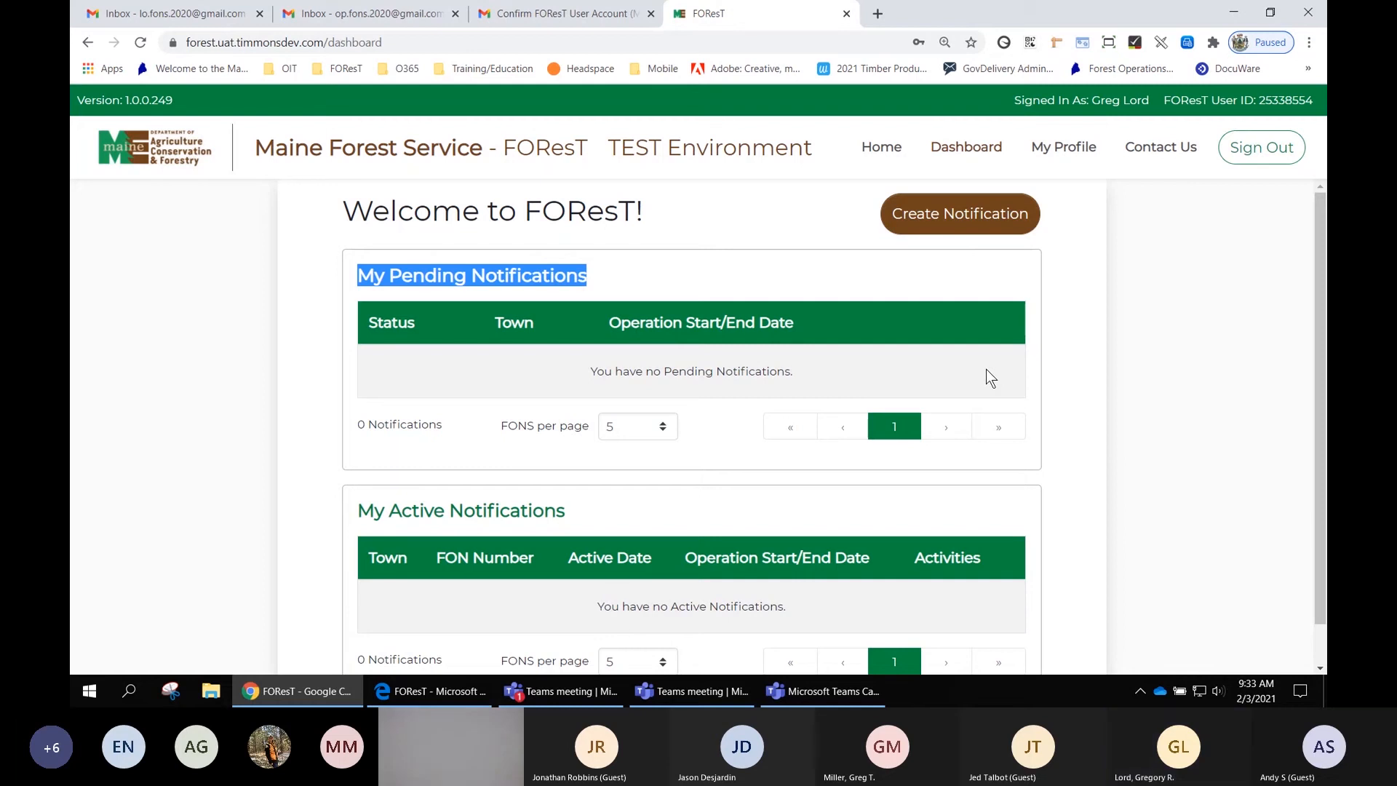
pyautogui.moveTo(575, 518); pyautogui.dragTo(357, 515)
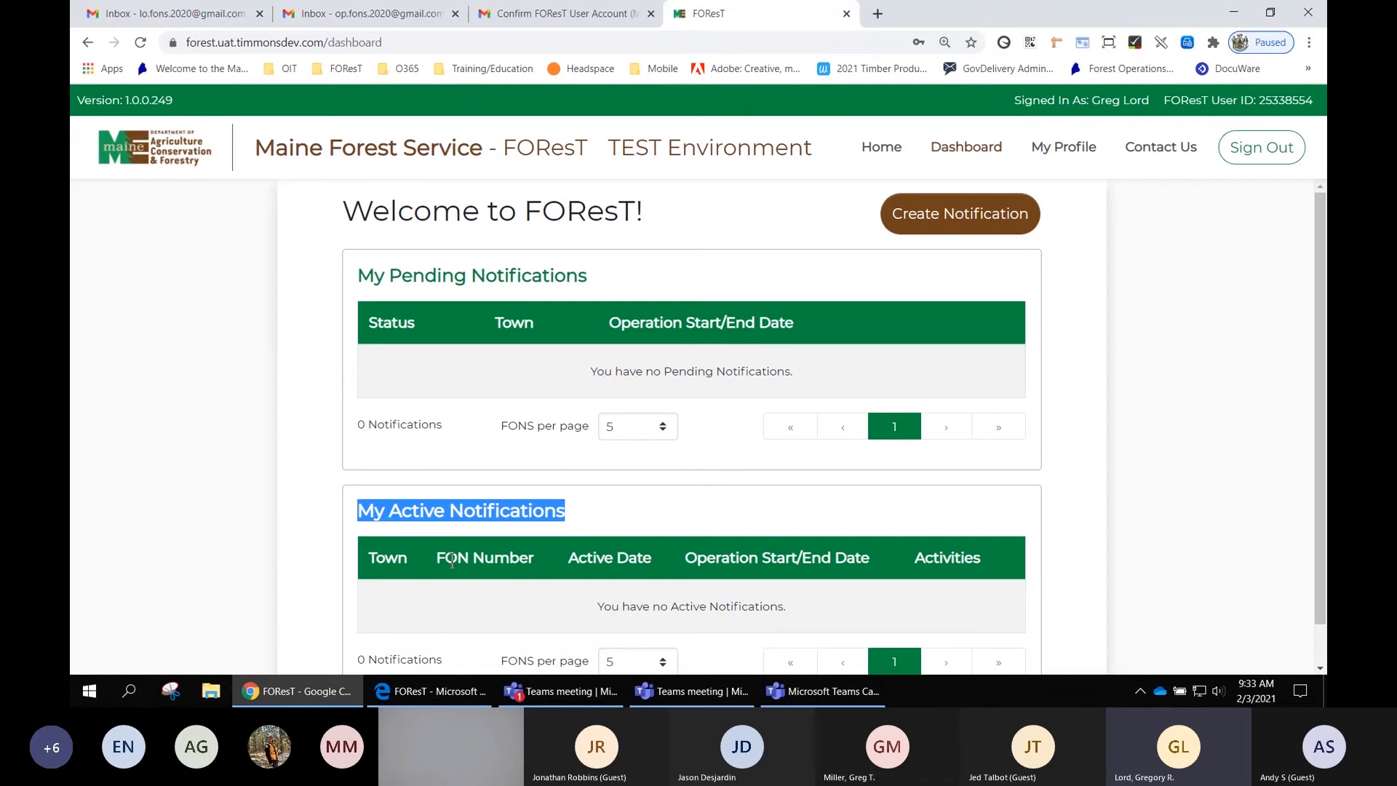
pyautogui.click(437, 559)
pyautogui.moveTo(437, 560); pyautogui.dragTo(523, 564)
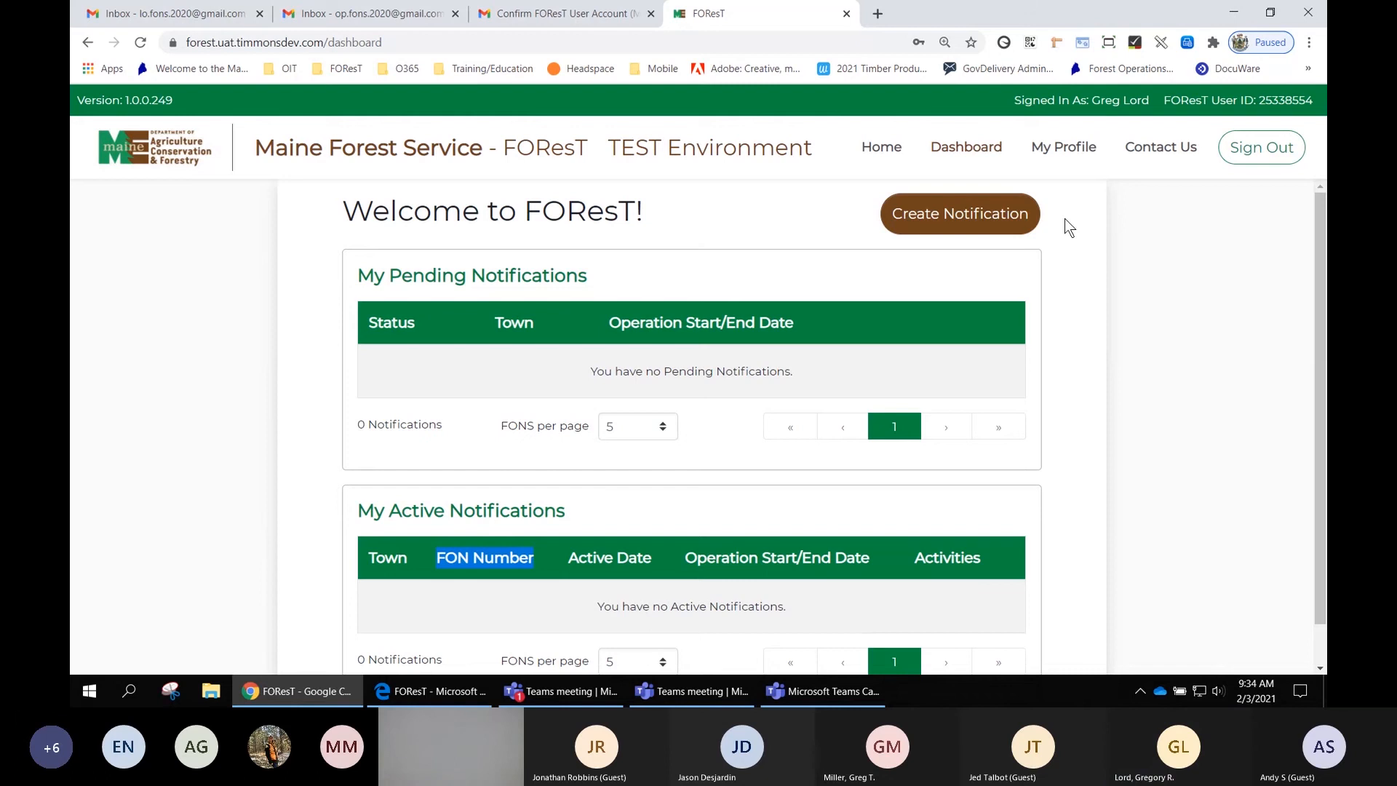
# - Start a new notification and try to advance to the Mapping step without choosing a role
pyautogui.click(979, 221)
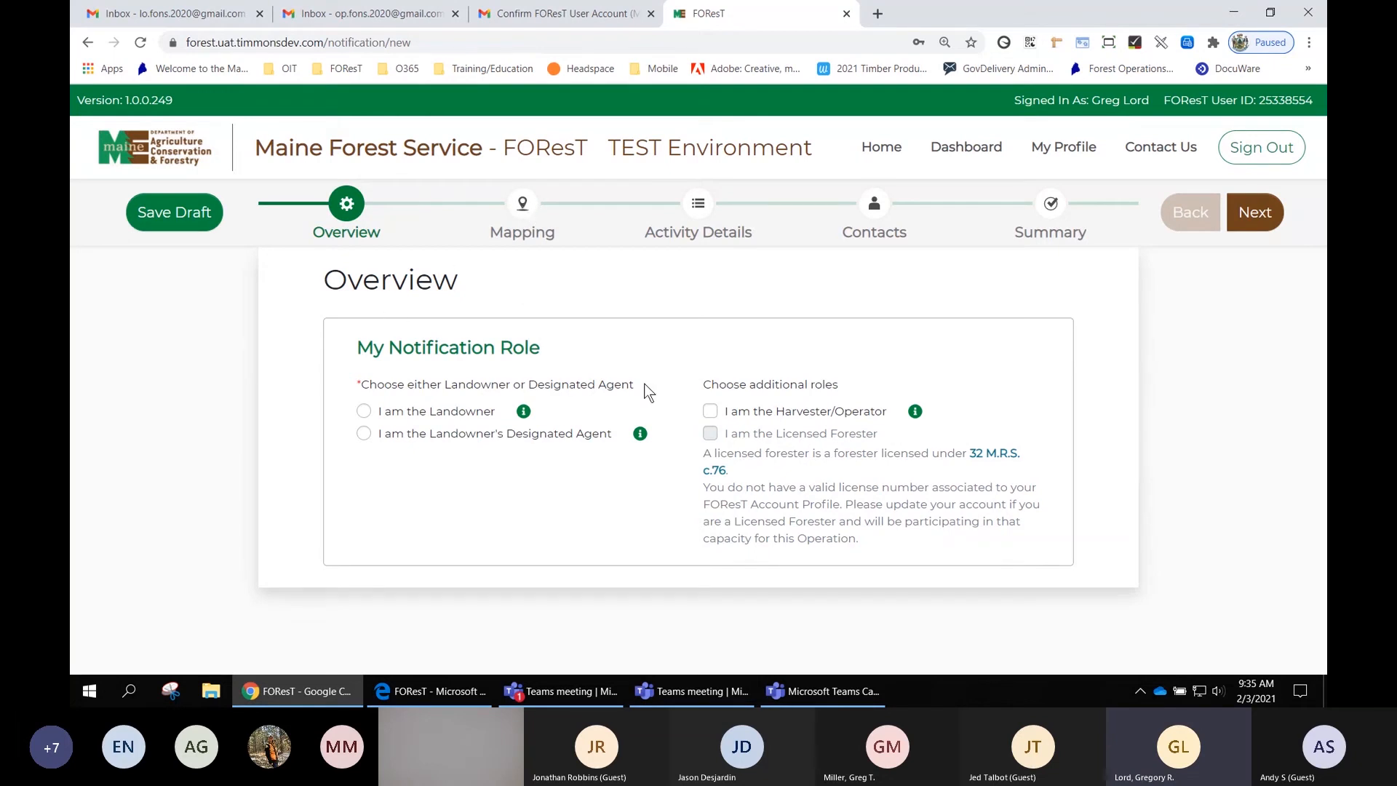
pyautogui.click(523, 206)
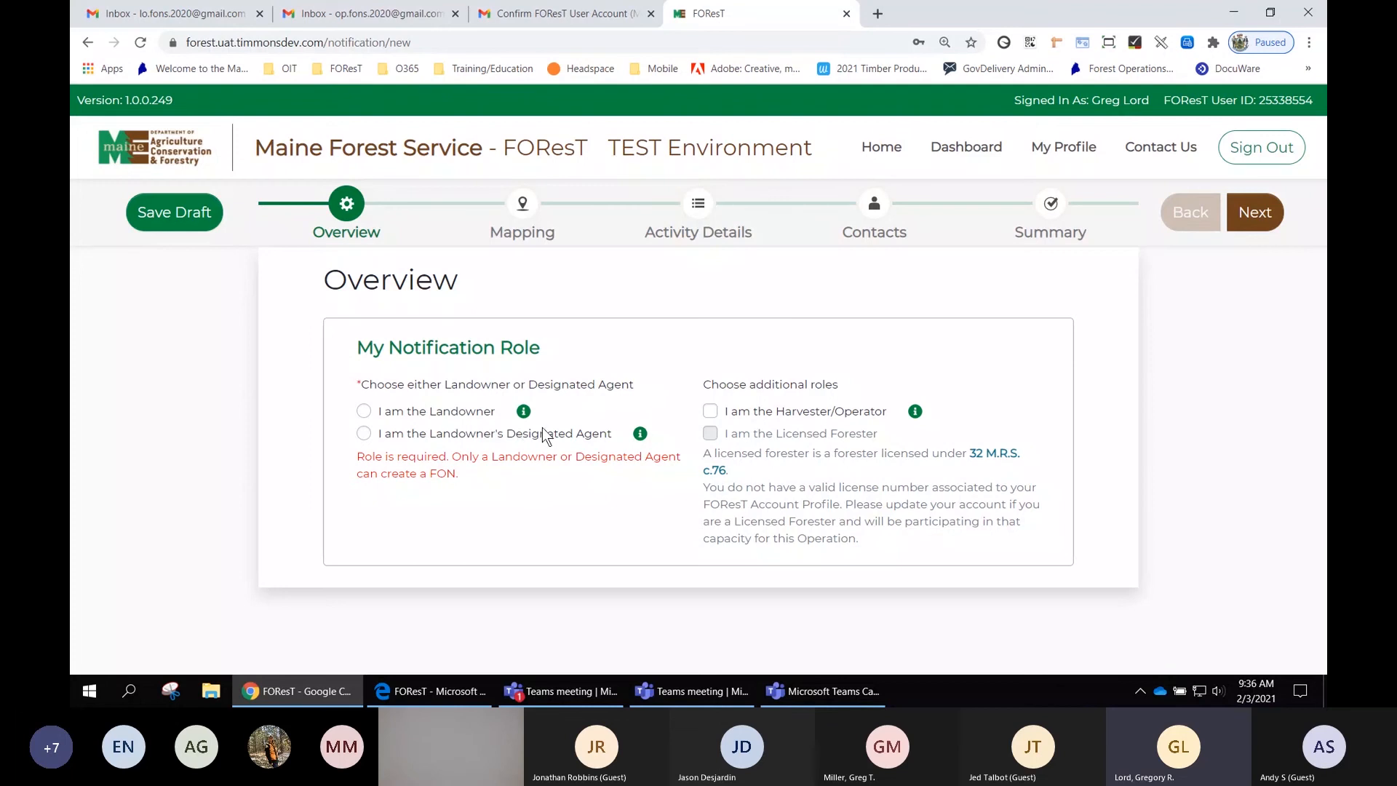
# - Choose I am the Landowner's Designated Agent as the notification role
pyautogui.moveTo(525, 419)
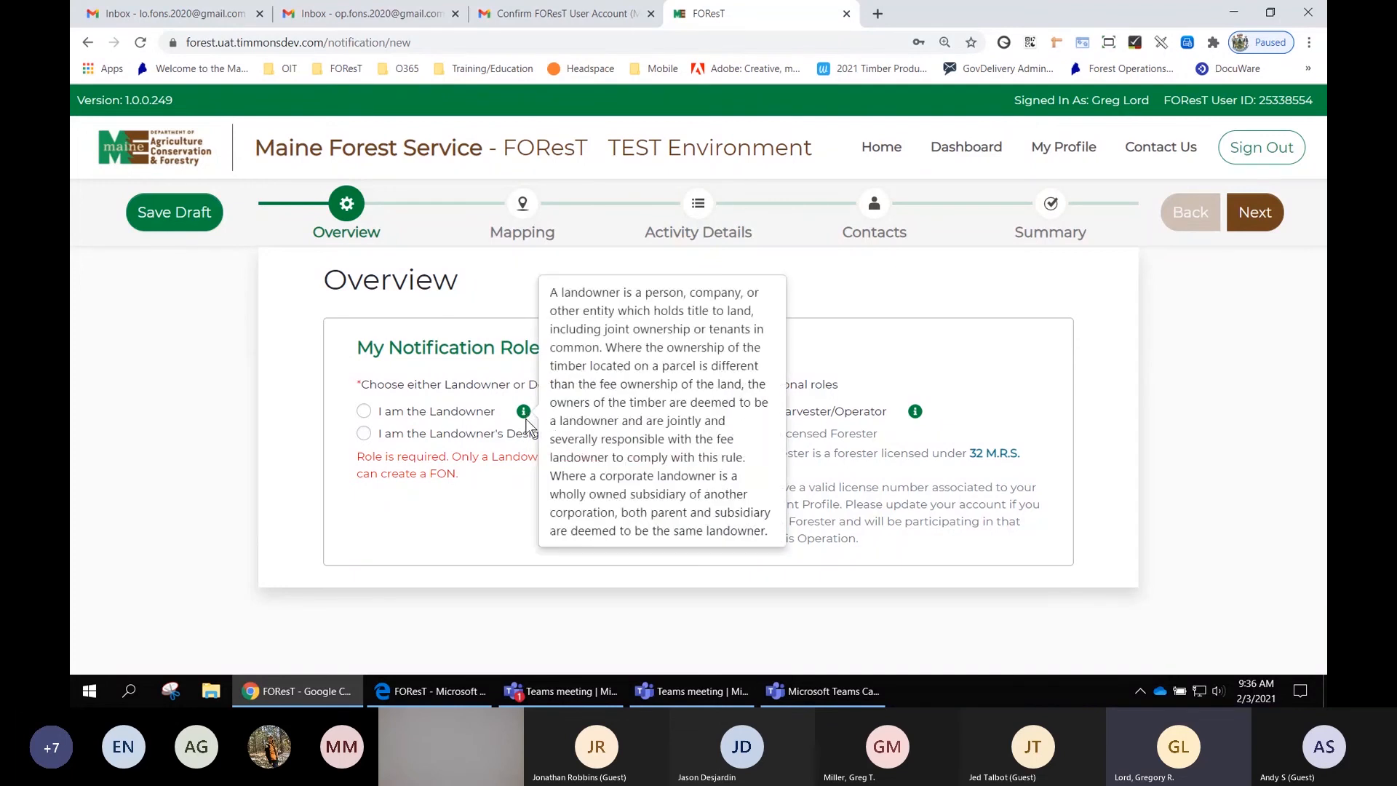
pyautogui.moveTo(642, 436)
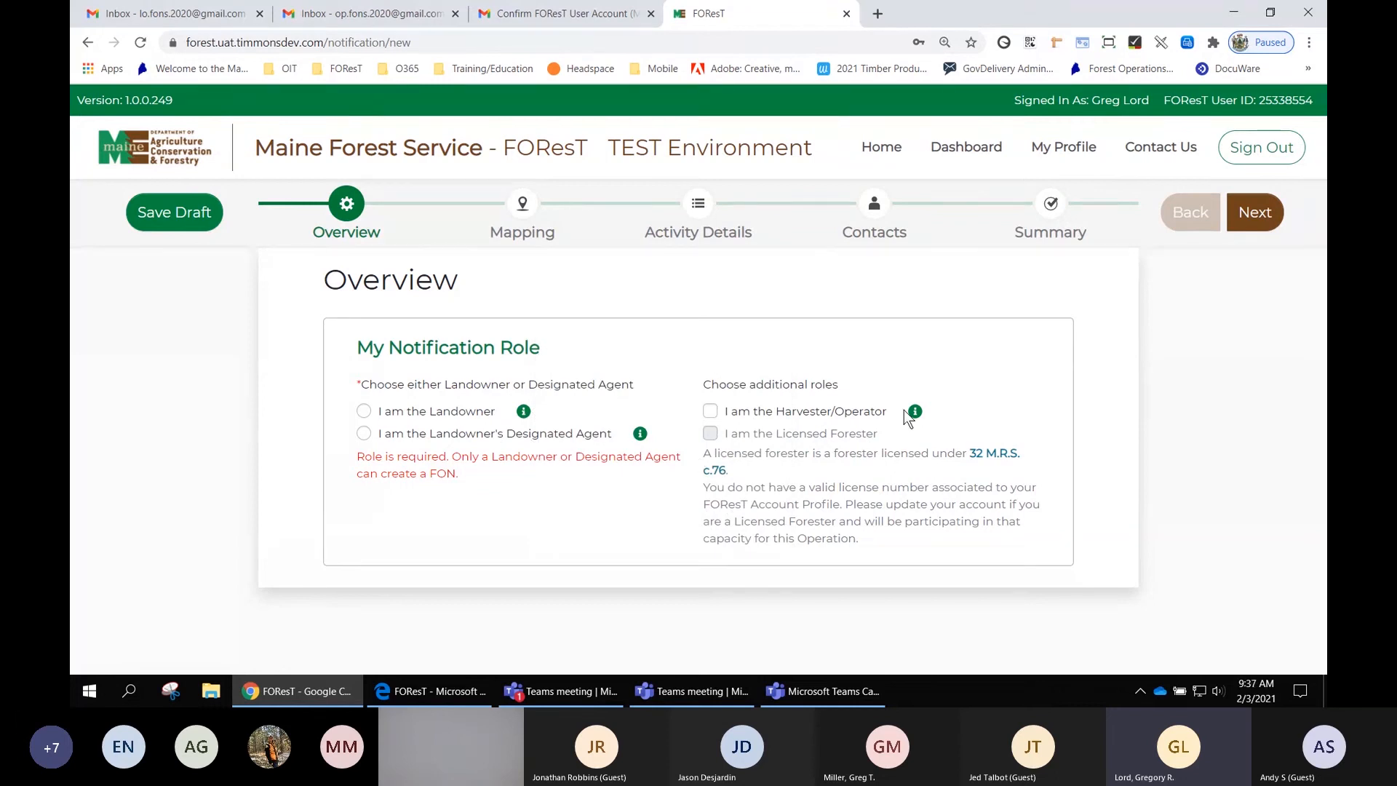
pyautogui.moveTo(923, 412)
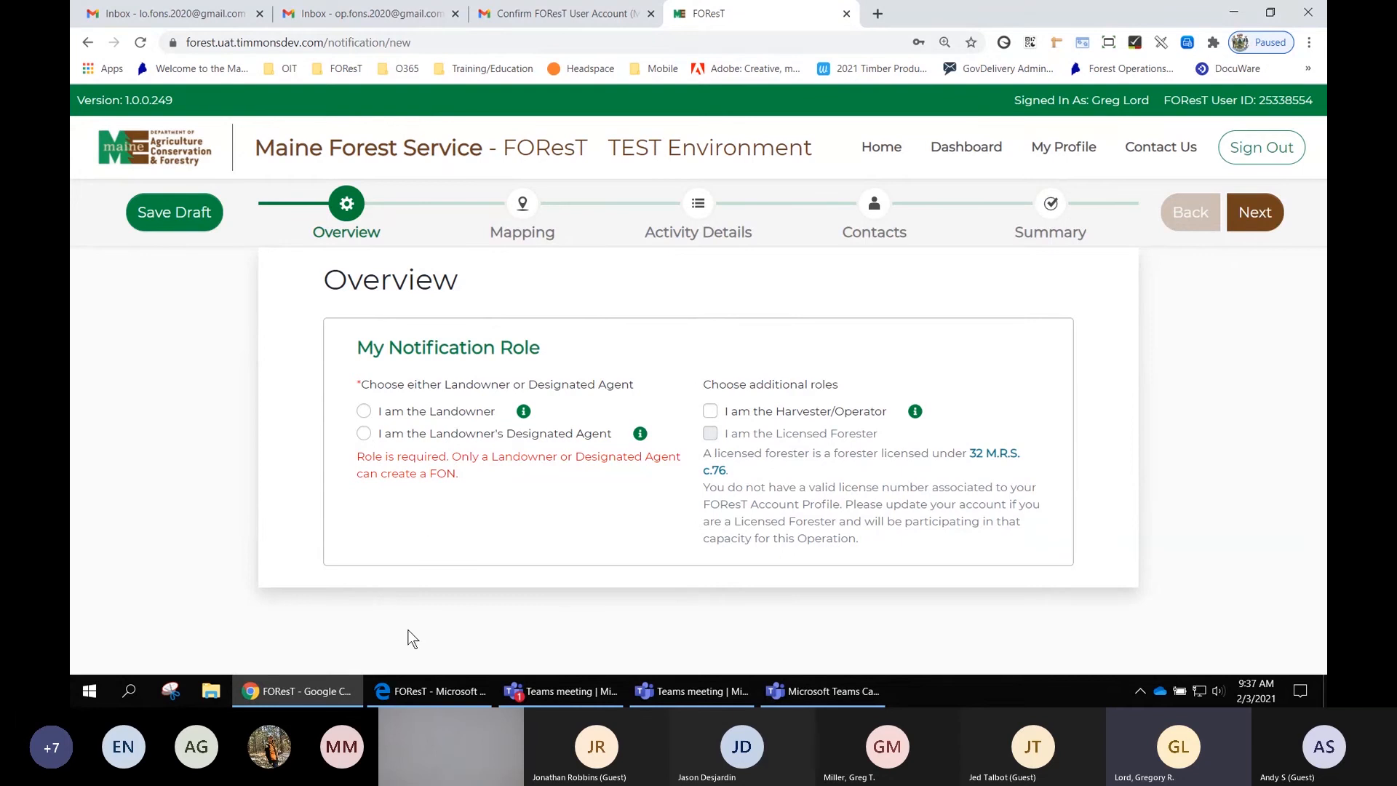
pyautogui.click(364, 433)
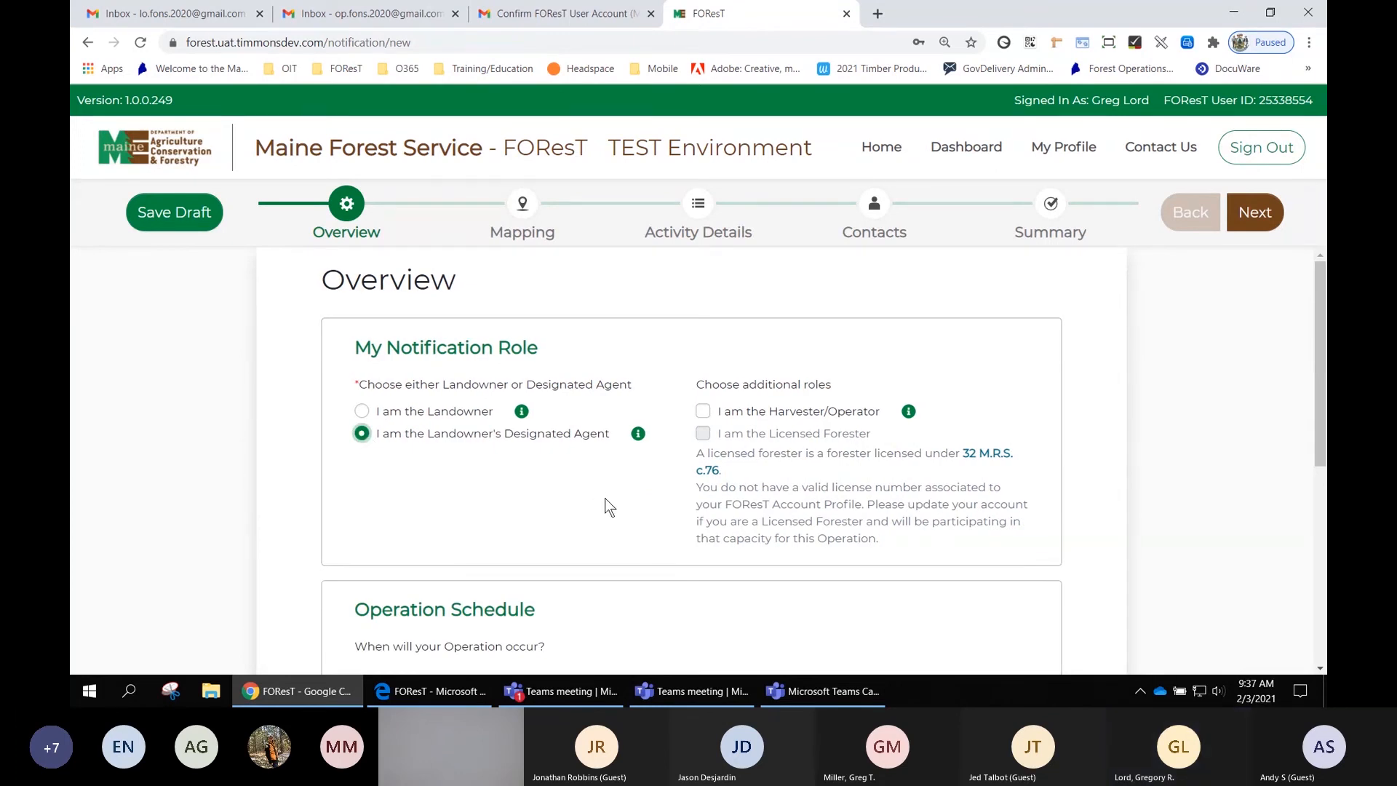
# - Set the Operation Start Date to Thursday, February 4, 2021 and highlight the Operation End Date
pyautogui.scroll(-3, 610, 507)
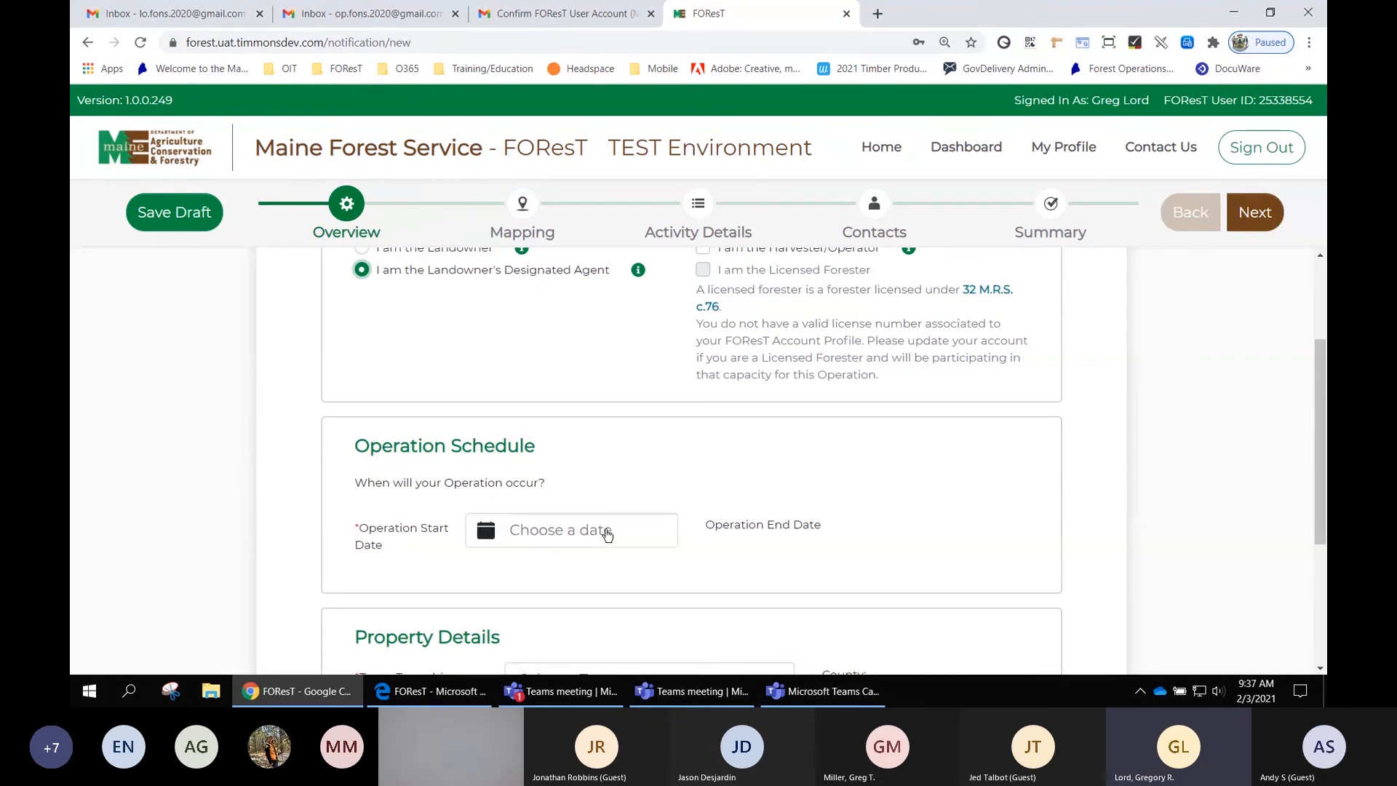
pyautogui.scroll(-1, 611, 535)
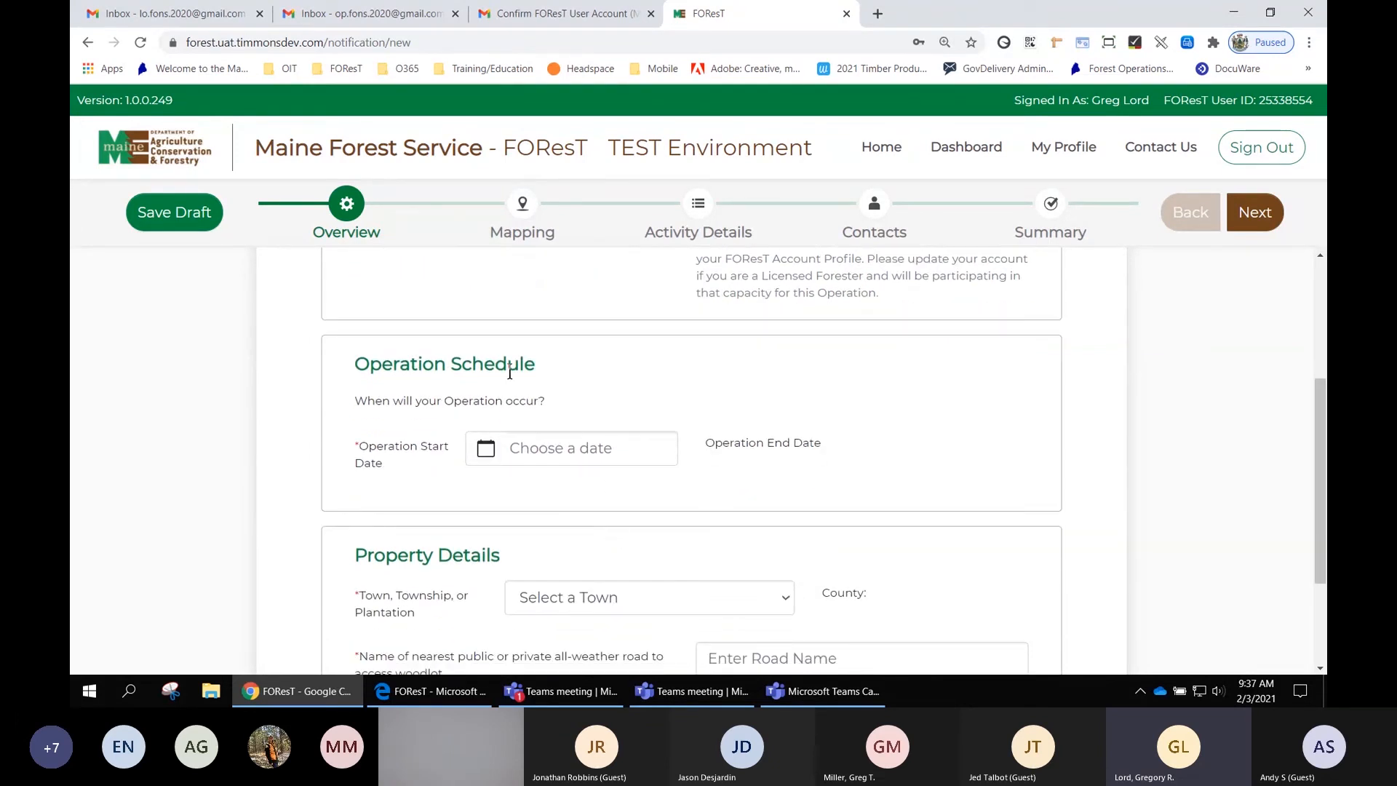
pyautogui.click(567, 452)
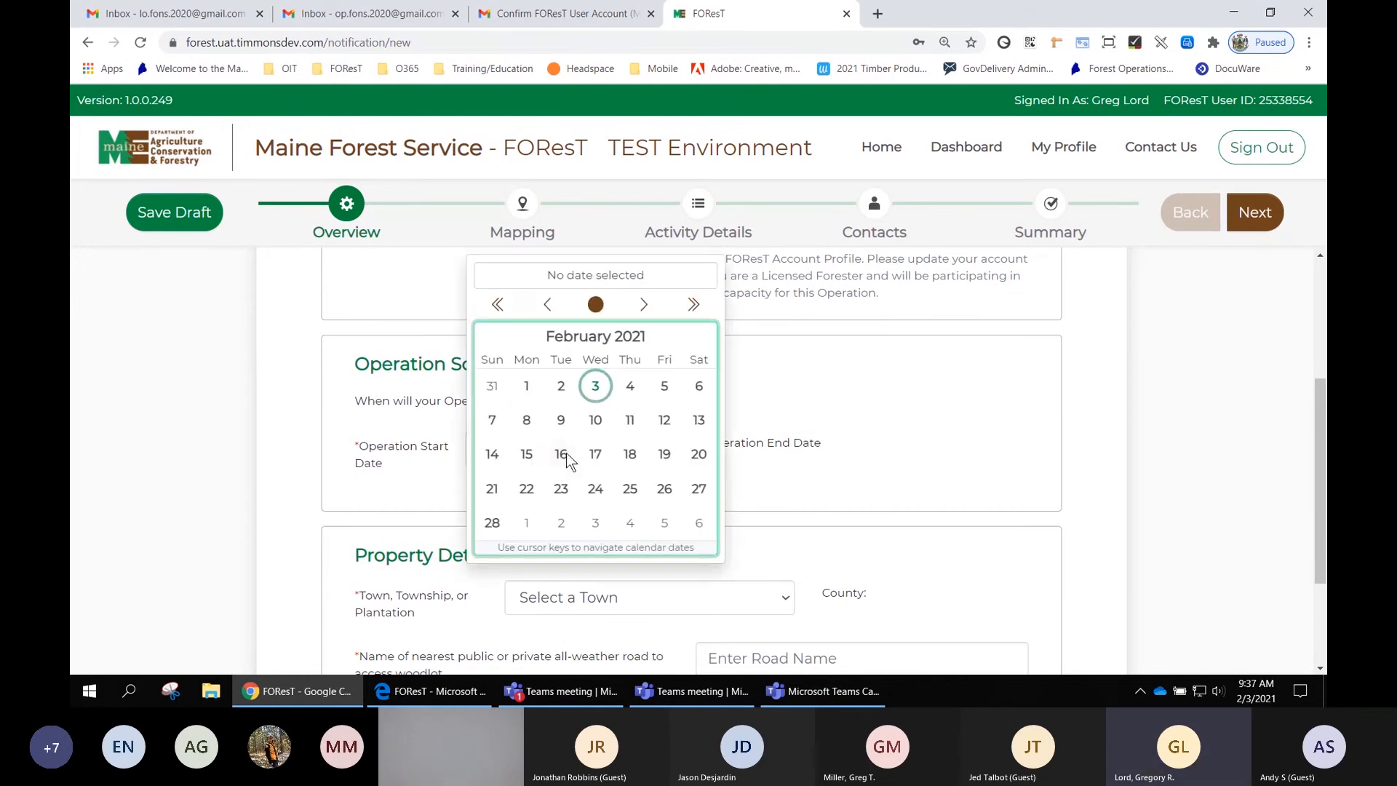
pyautogui.click(632, 387)
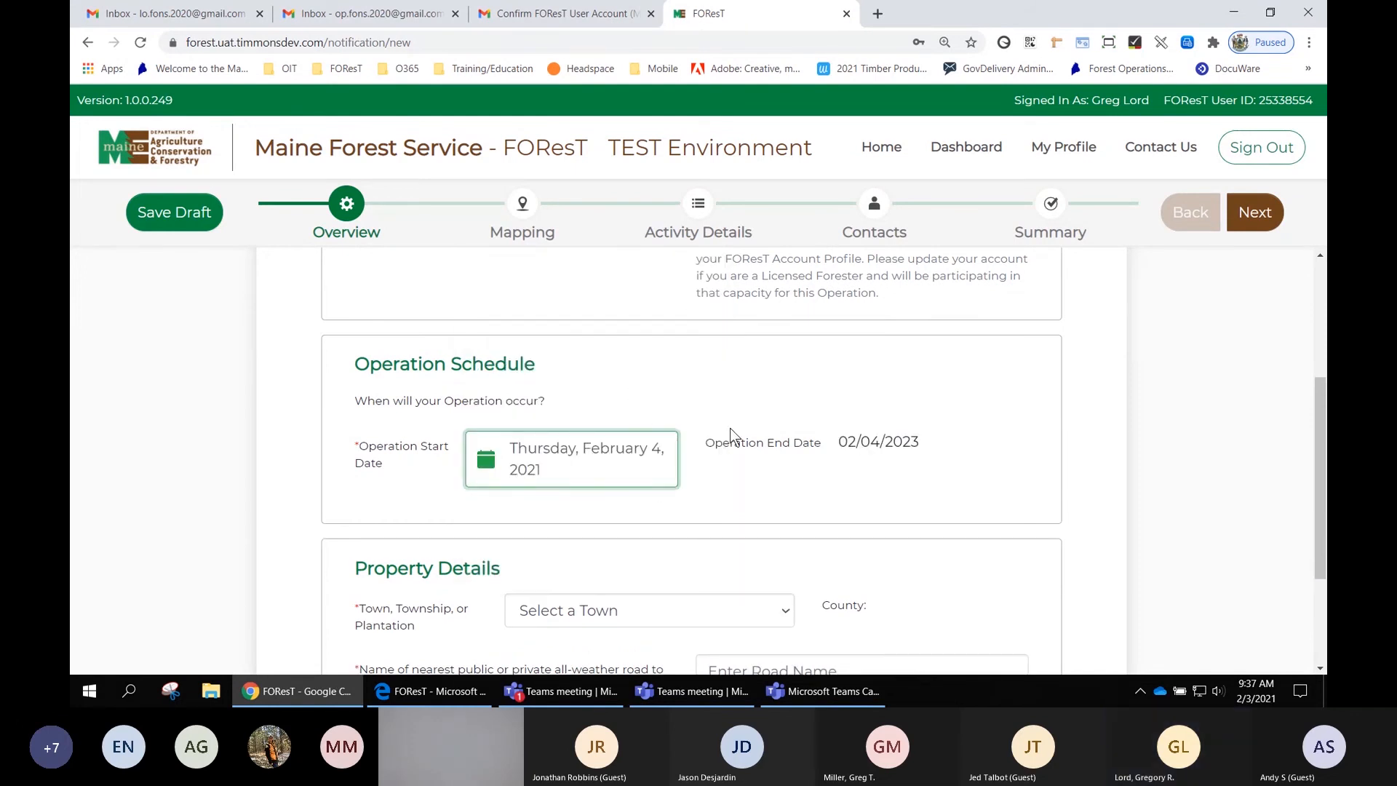
pyautogui.moveTo(704, 441); pyautogui.dragTo(919, 441)
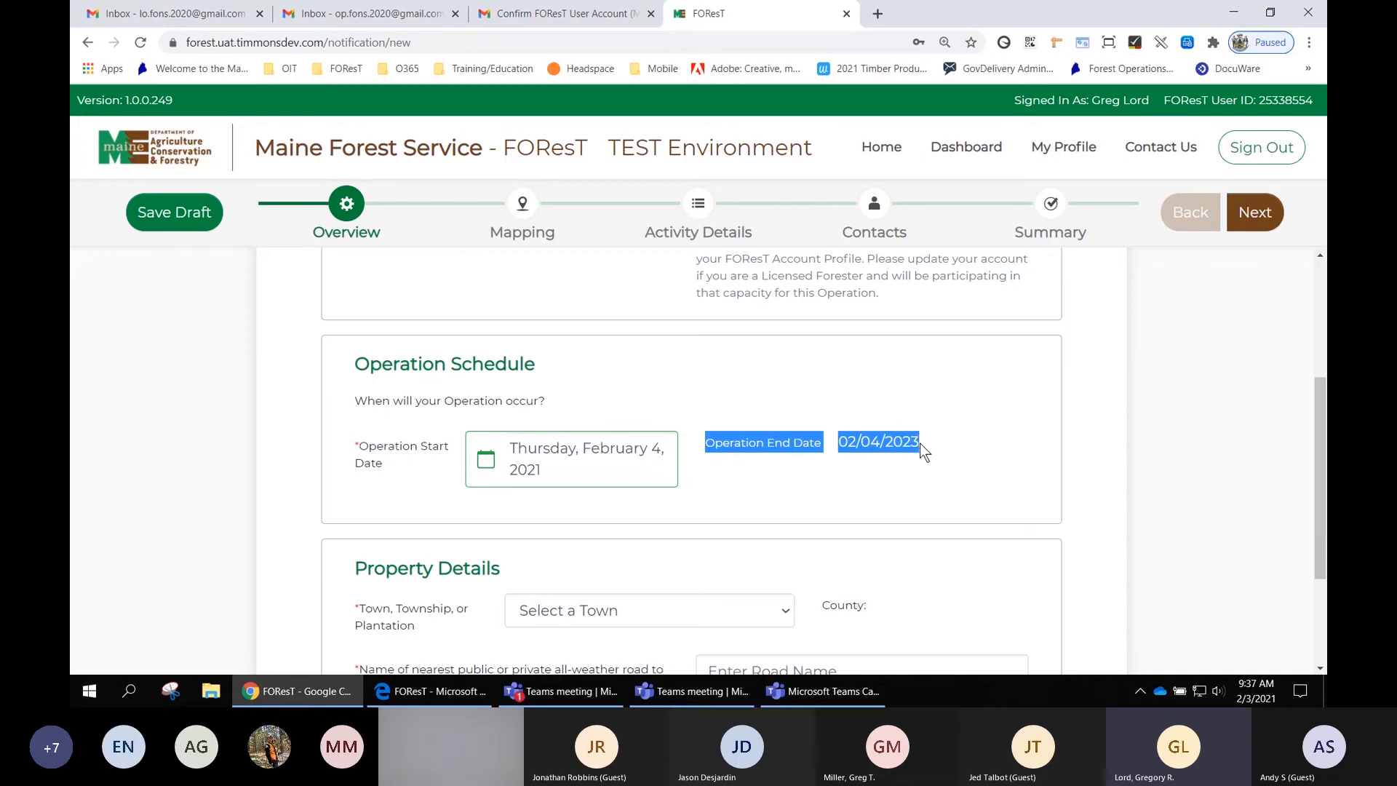
pyautogui.click(846, 486)
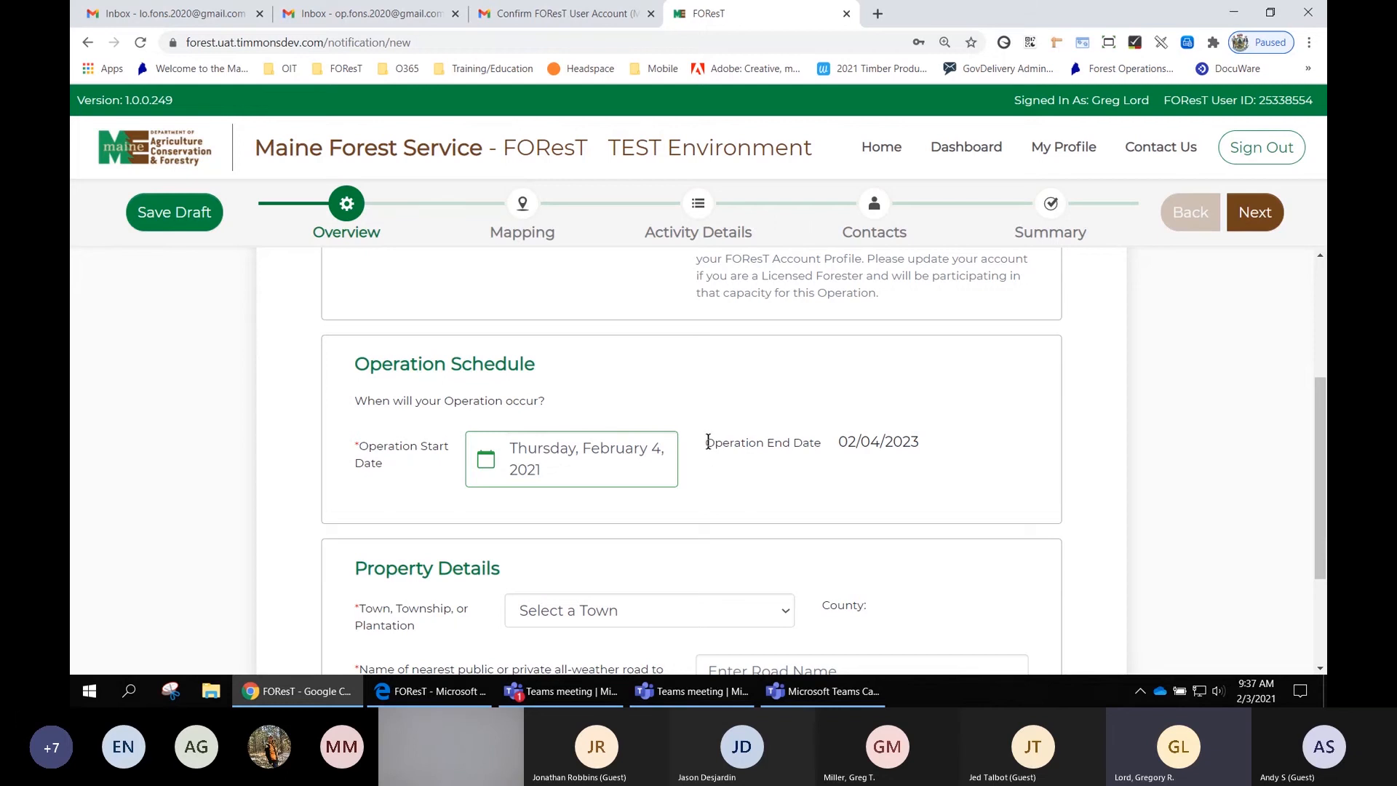
# - Select Abbot as the town in Property Details and enter 123 as the nearest all-weather road name
pyautogui.scroll(-1, 763, 456)
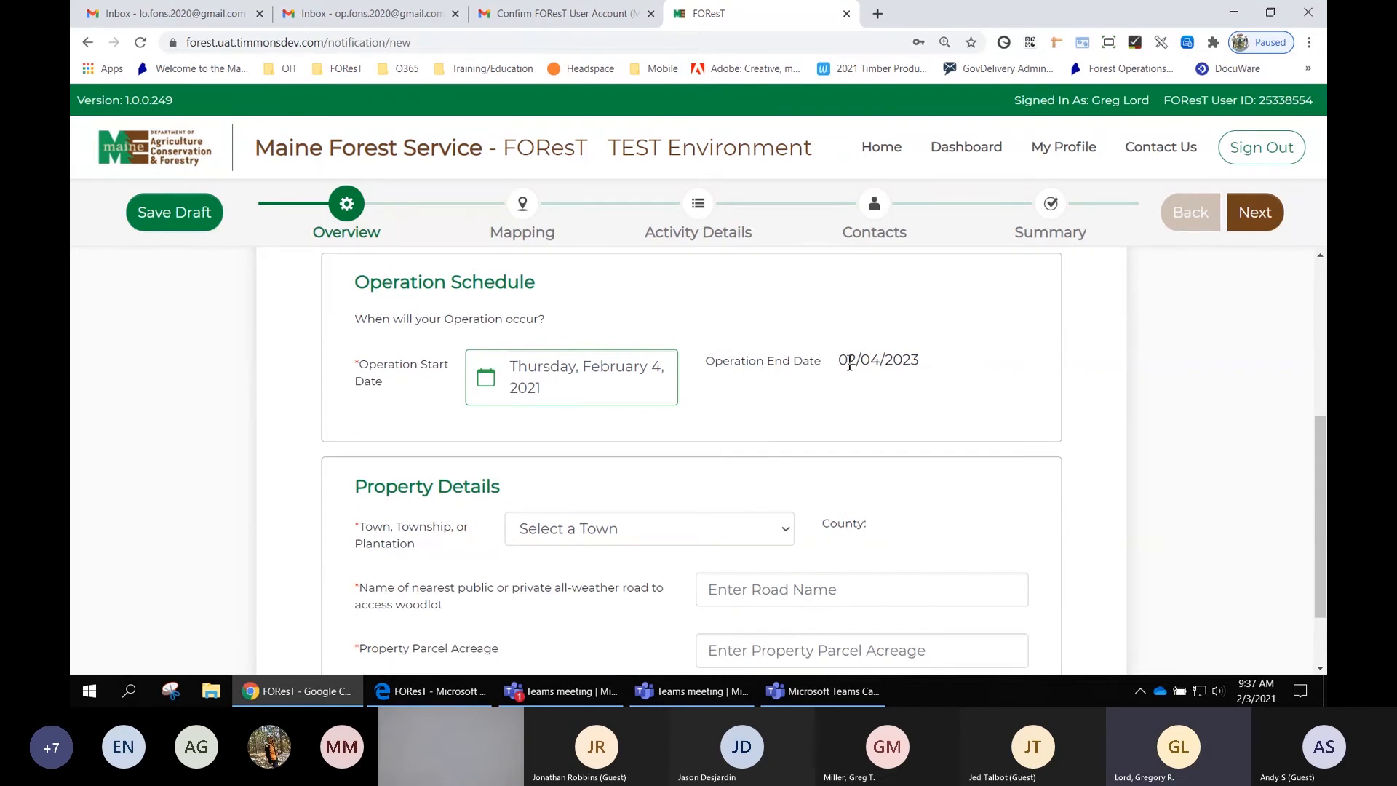
pyautogui.scroll(-1, 851, 366)
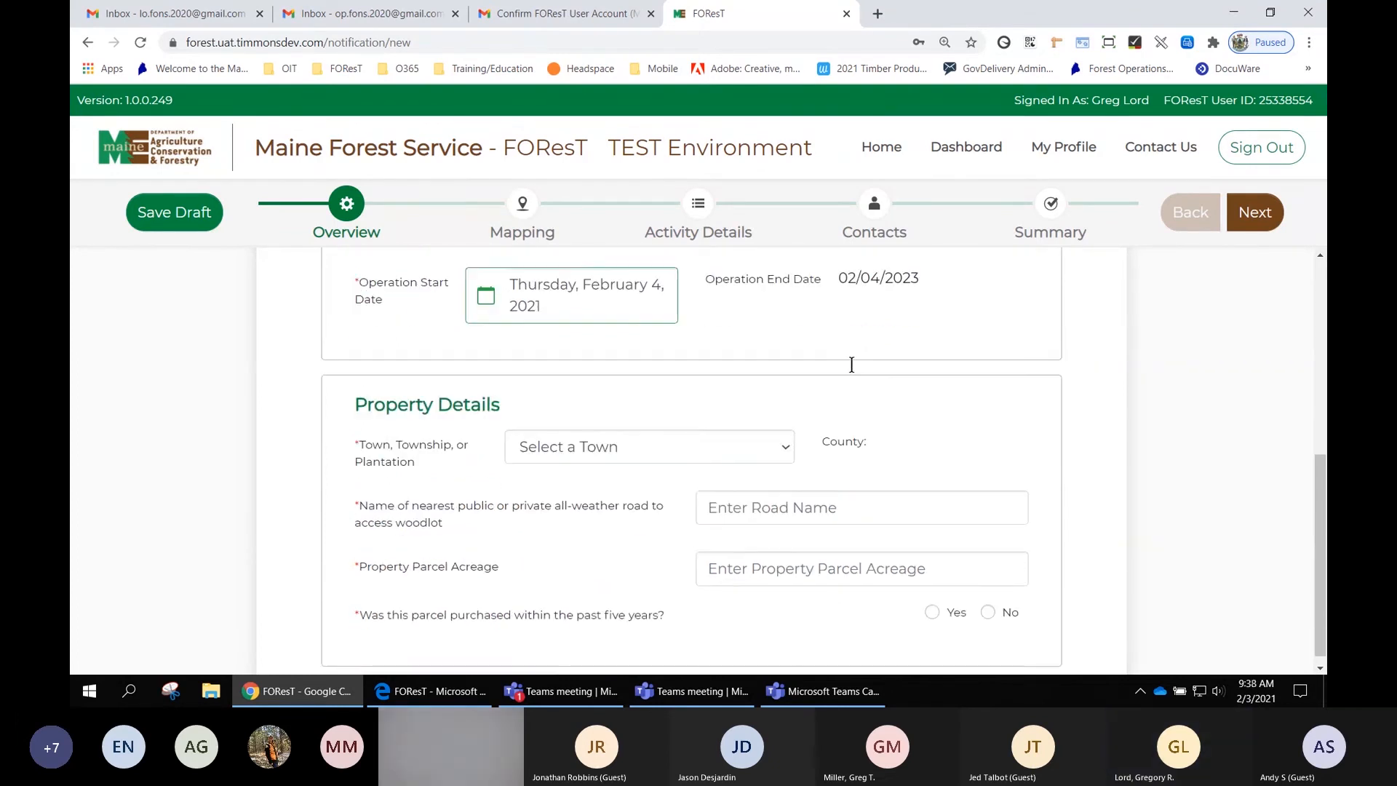
pyautogui.scroll(-1, 852, 365)
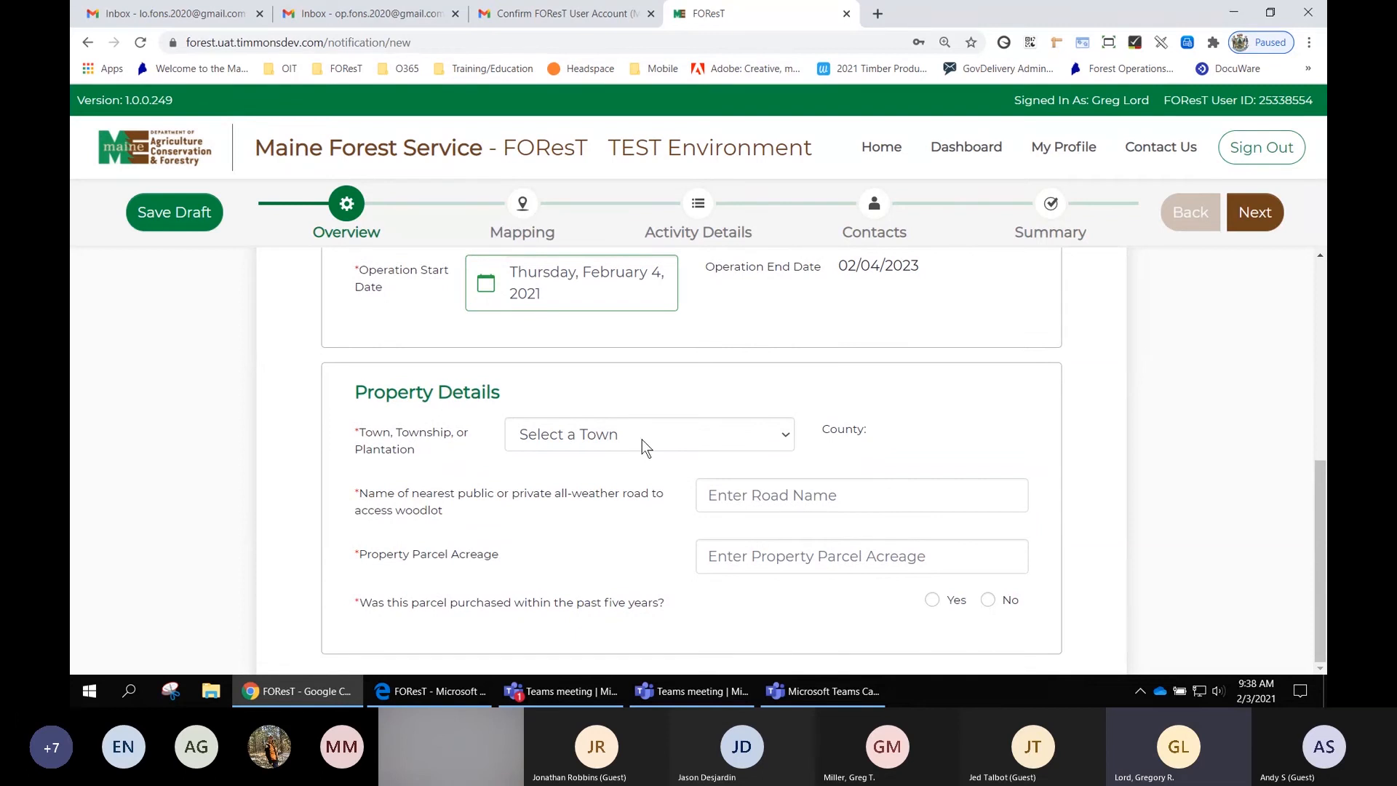
pyautogui.click(673, 438)
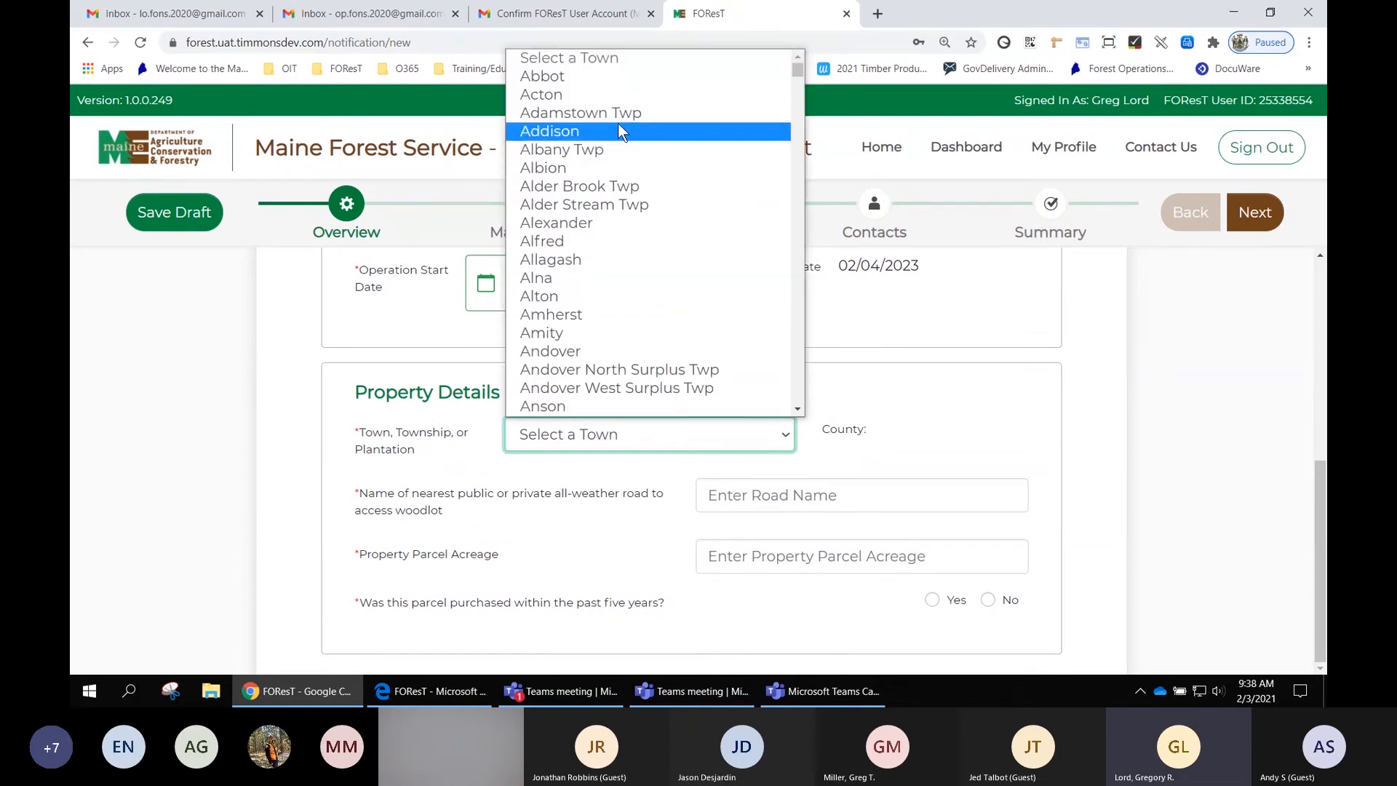
pyautogui.click(600, 77)
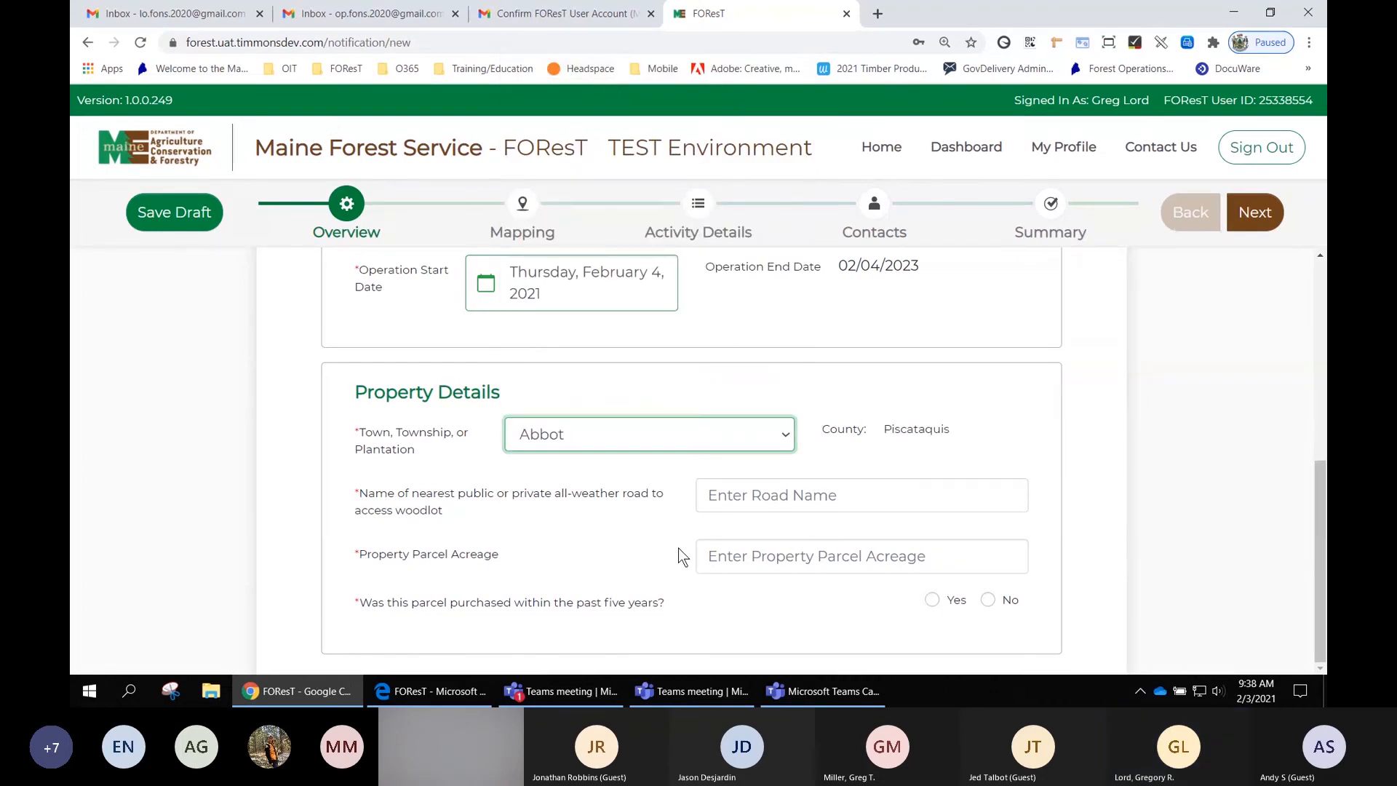
pyautogui.click(722, 497)
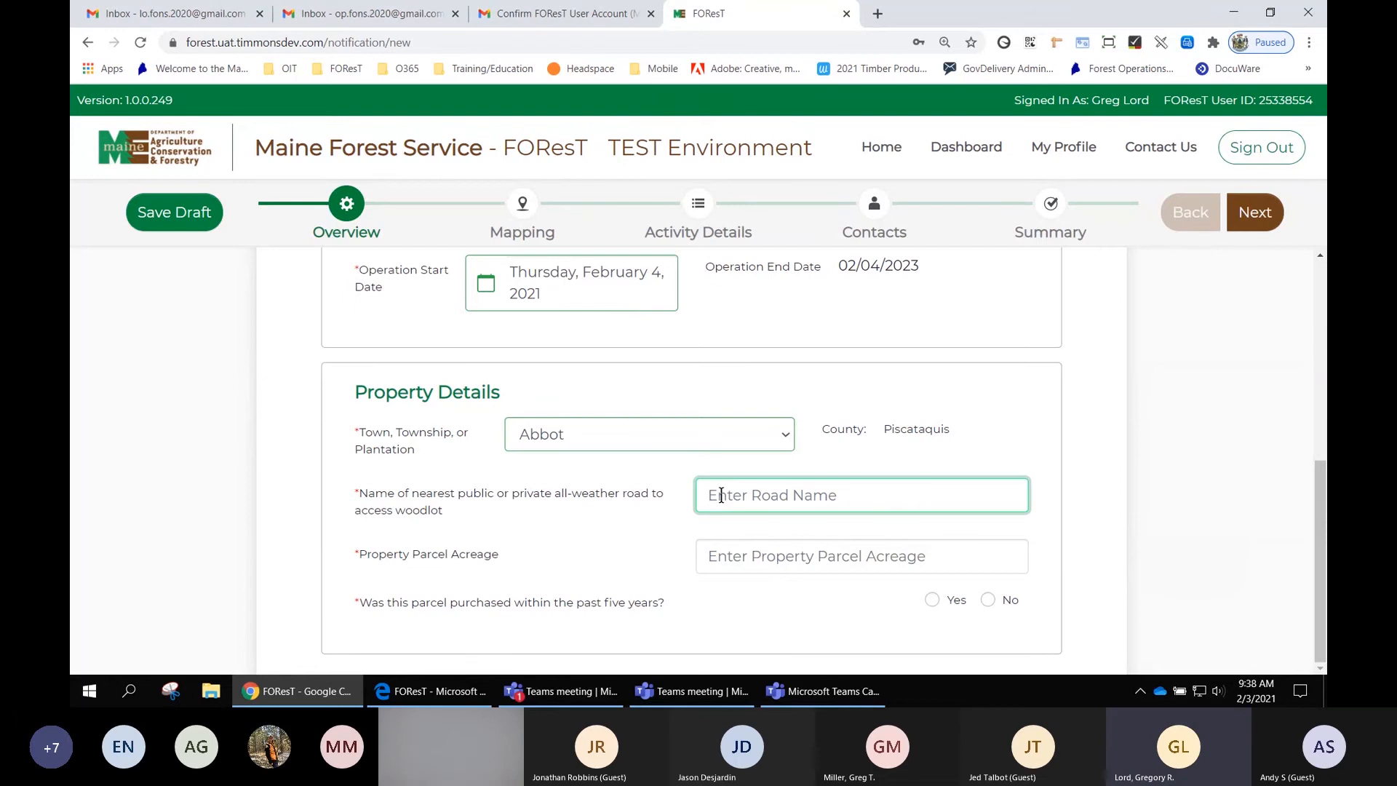
pyautogui.write('123')
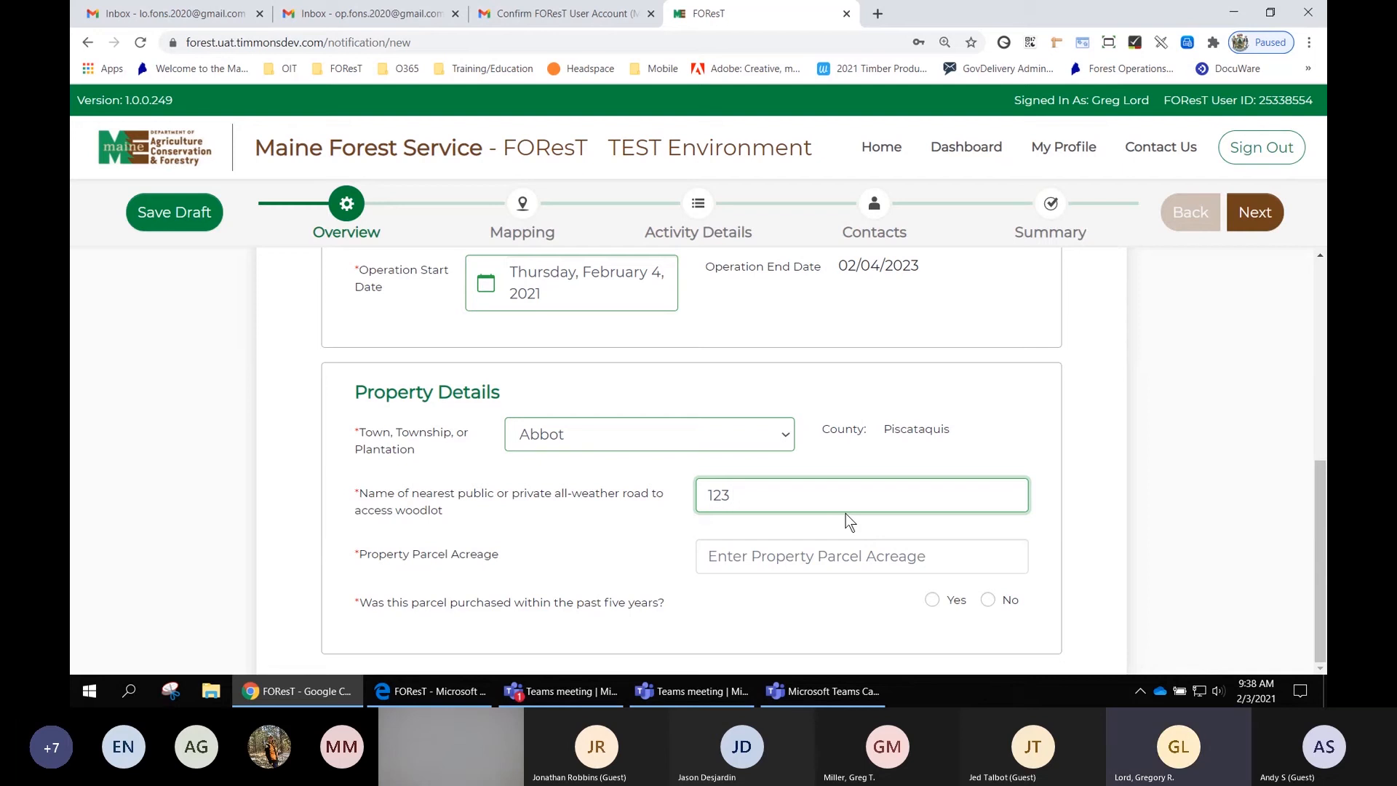
# - Complete the property details: road name 123 Road, parcel acreage 450, and Yes for purchase within the past five years
pyautogui.write('Road')
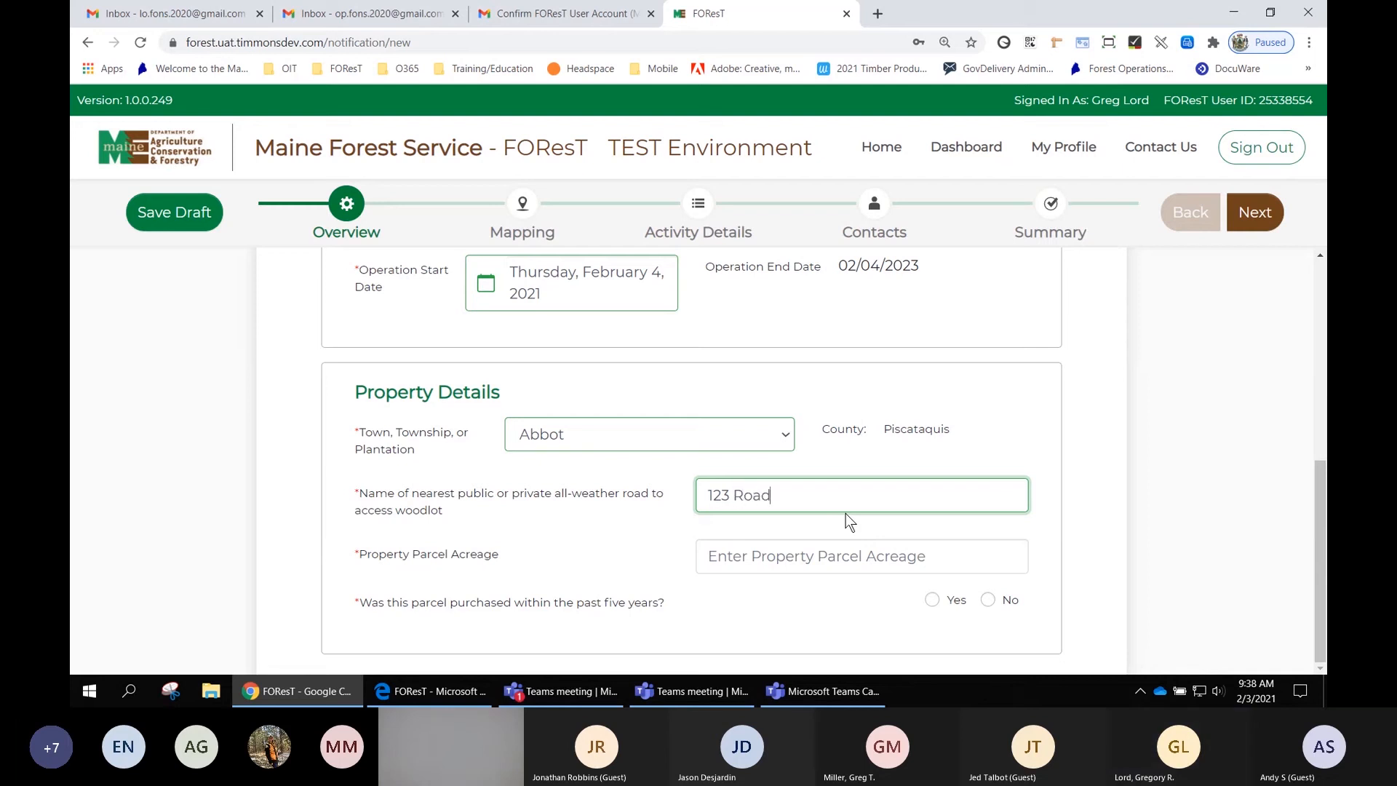
pyautogui.press('Tab')
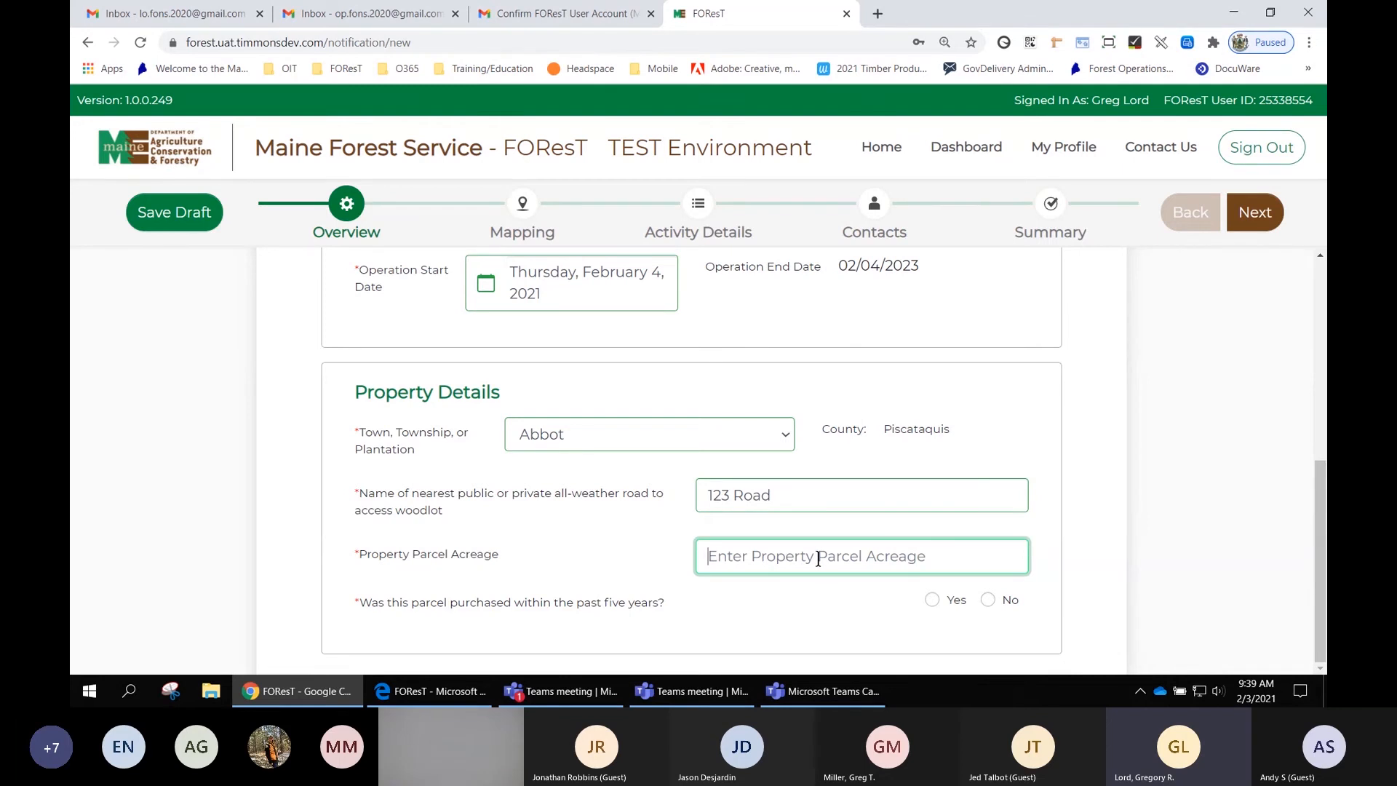
pyautogui.write('450')
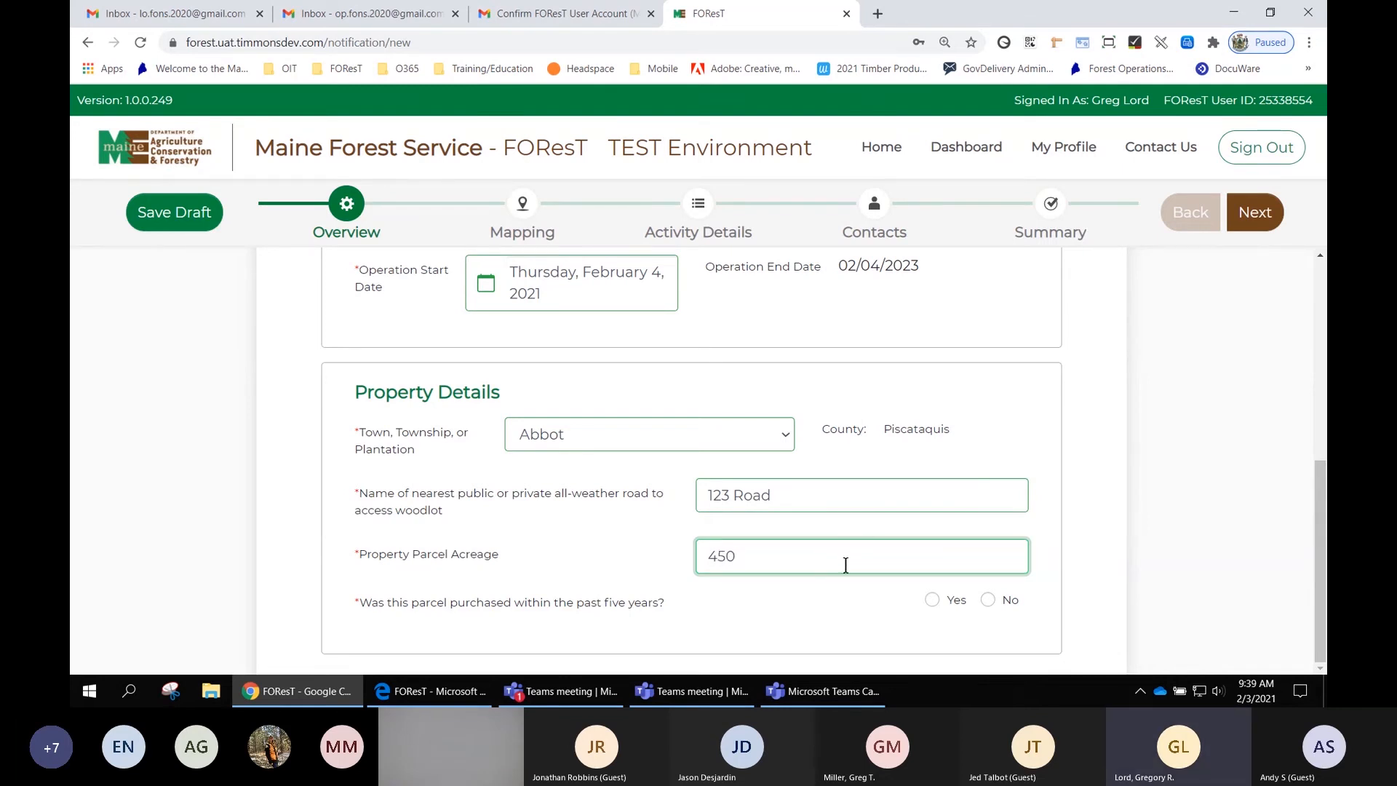
pyautogui.click(933, 601)
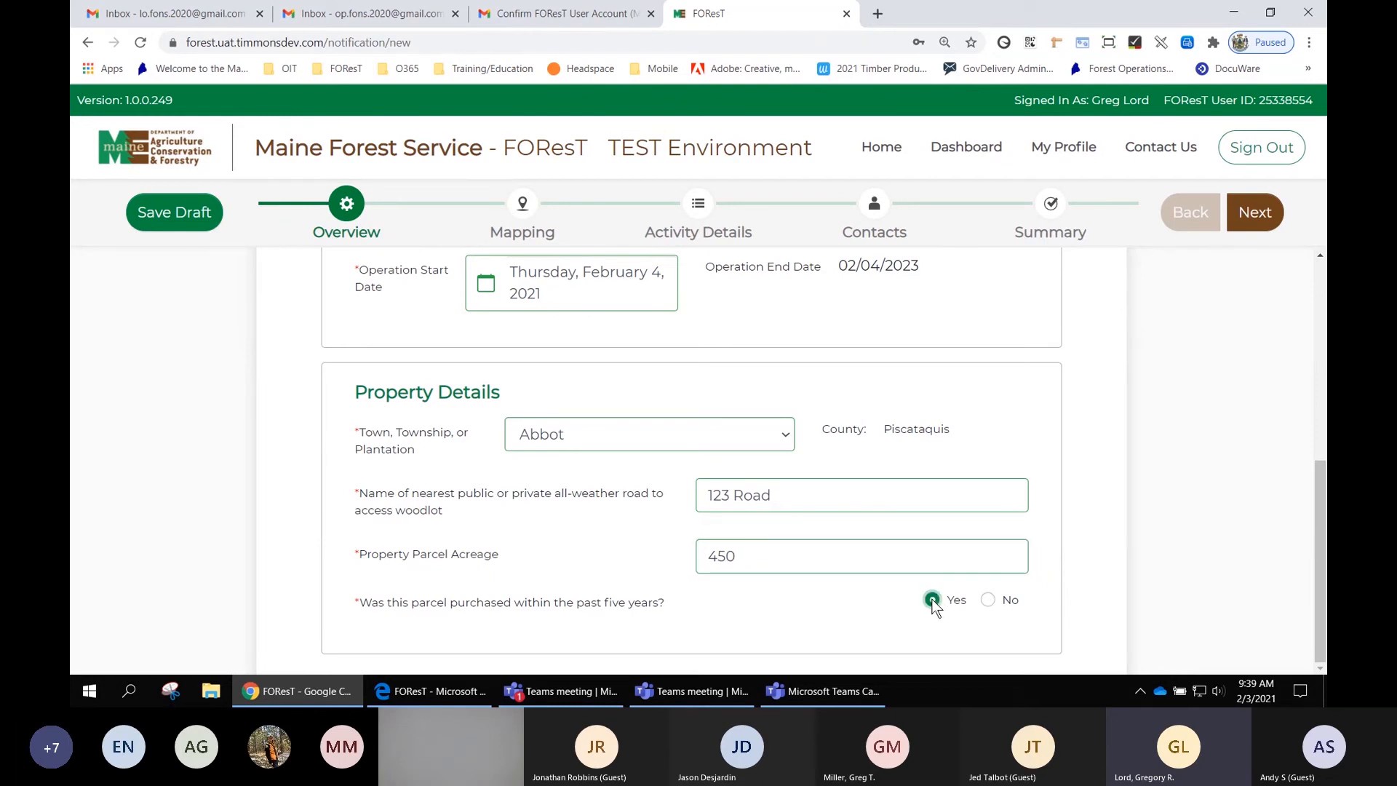
# - Advance the notification to the Mapping step
pyautogui.scroll(5, 1055, 499)
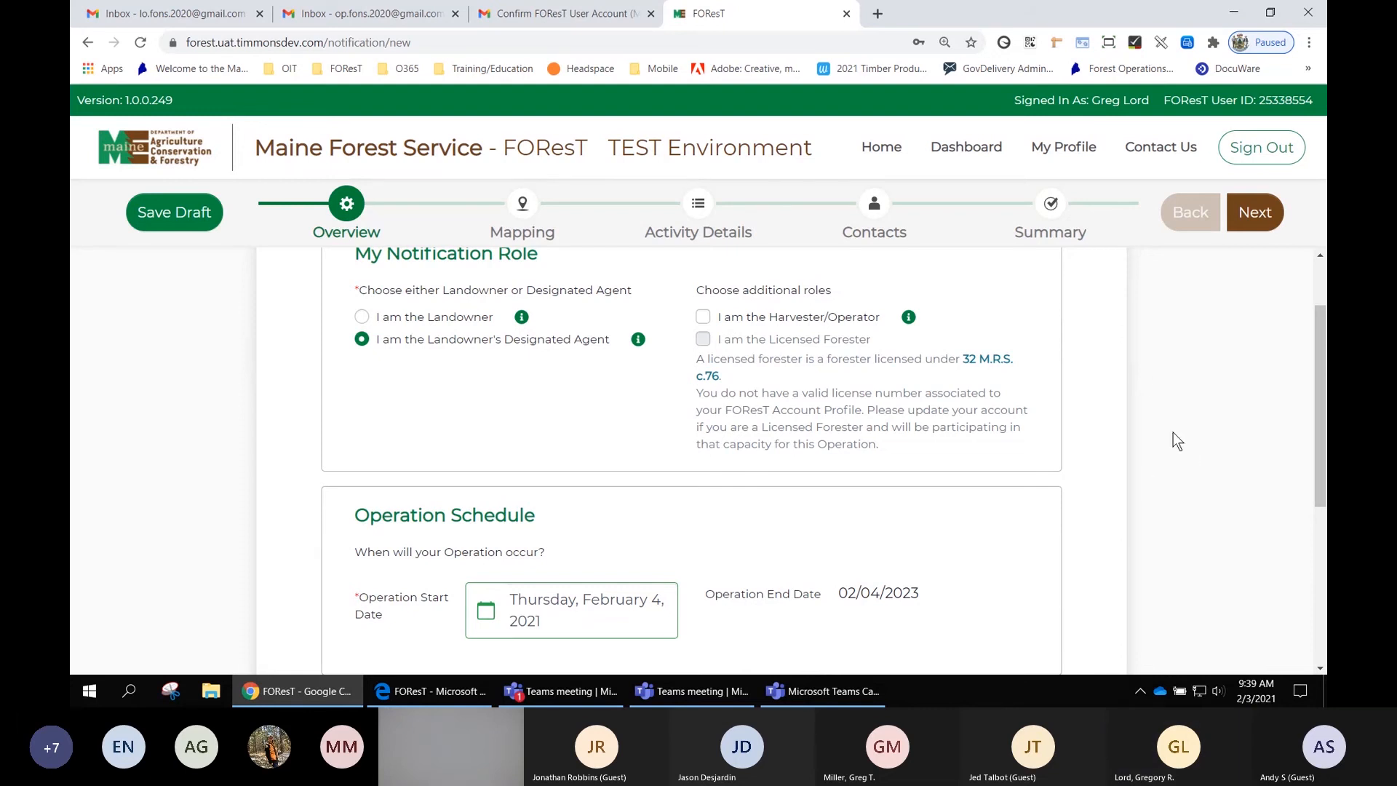
pyautogui.click(1259, 214)
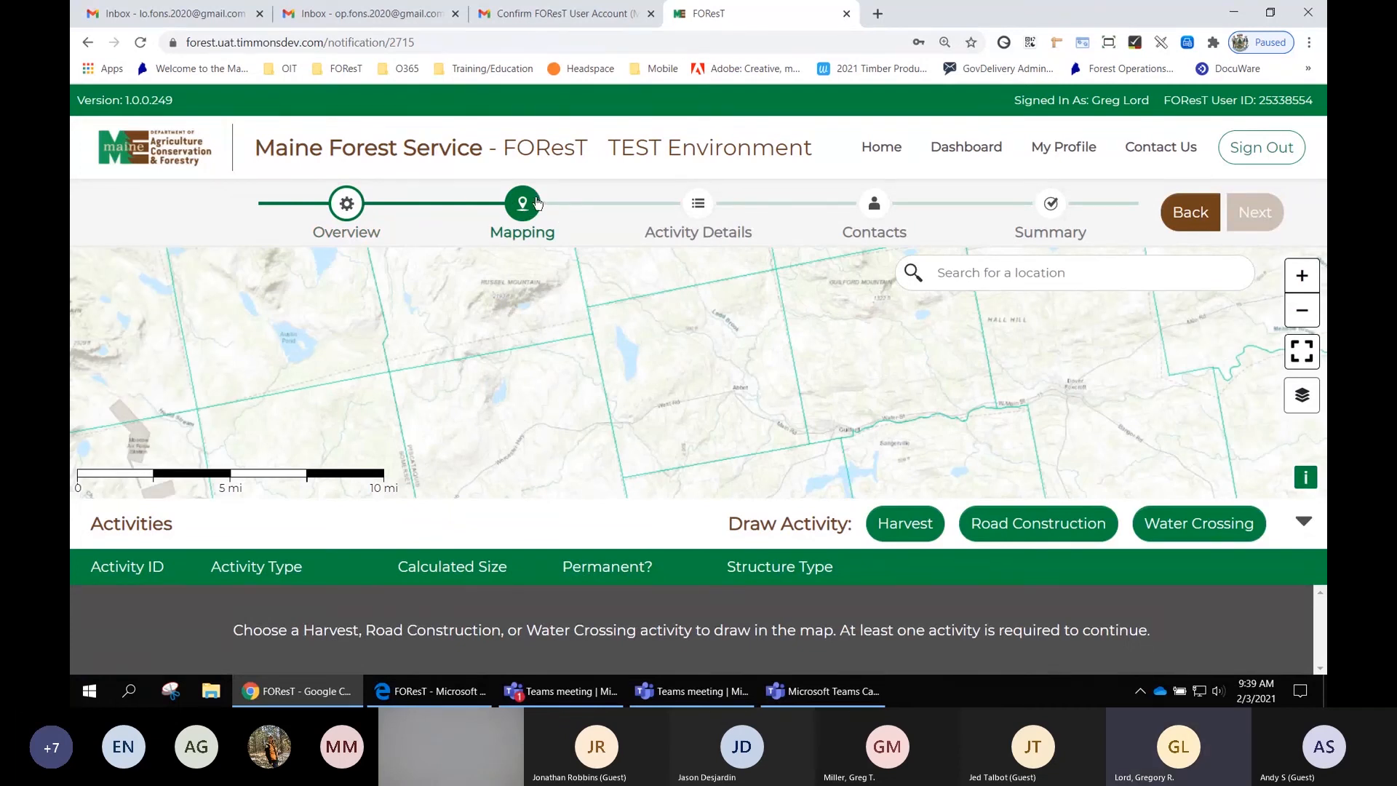
# - Revisit the Overview step to review the notification role, then return to Mapping
pyautogui.click(346, 208)
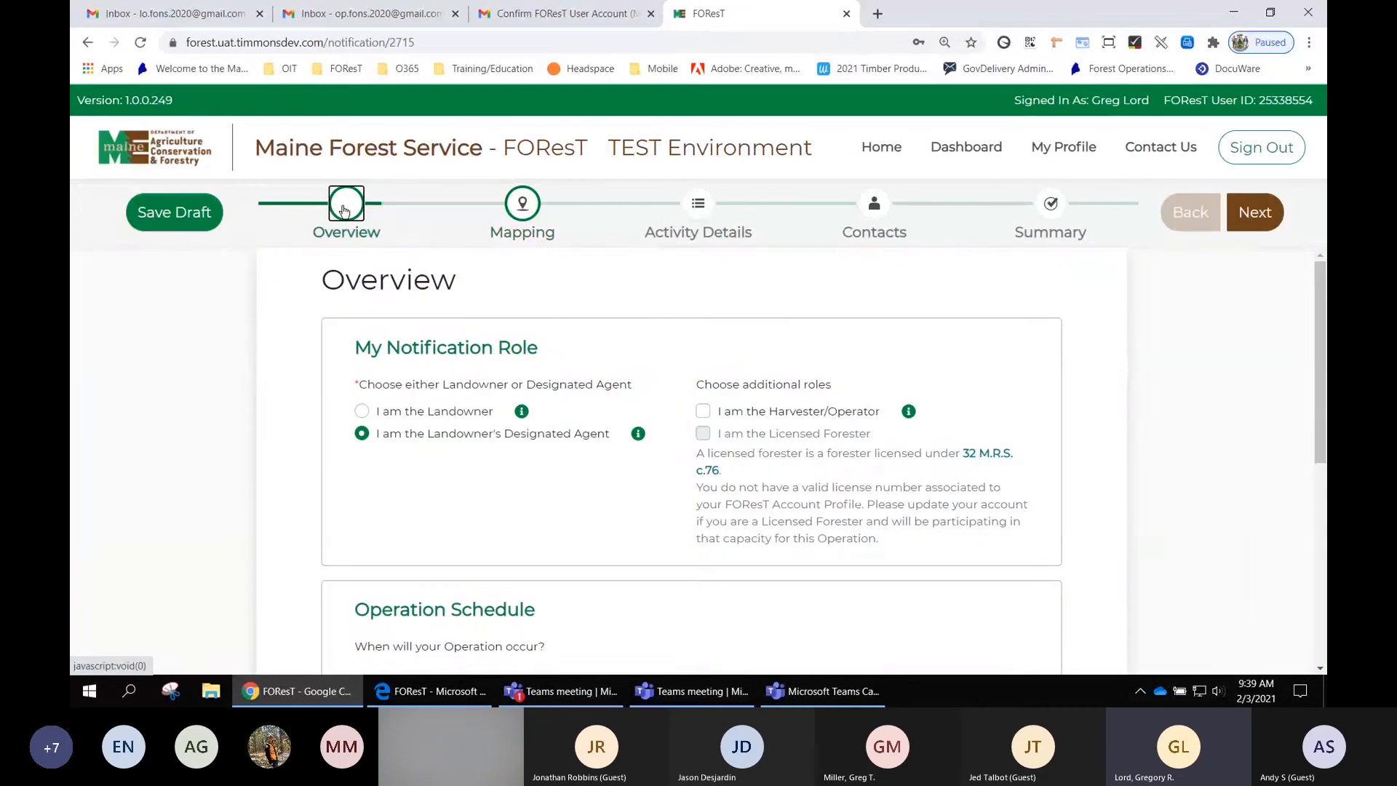
pyautogui.scroll(-3, 553, 470)
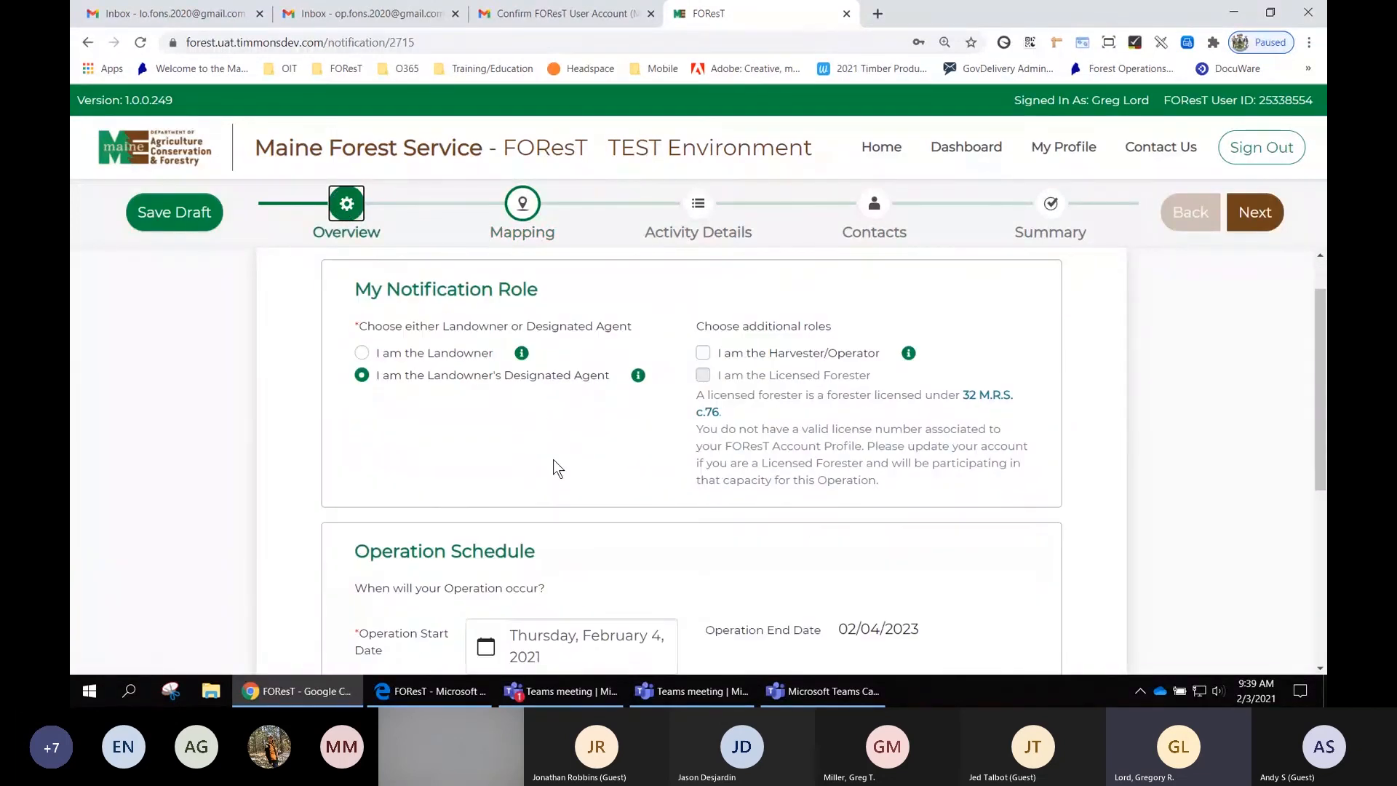
pyautogui.scroll(3, 727, 484)
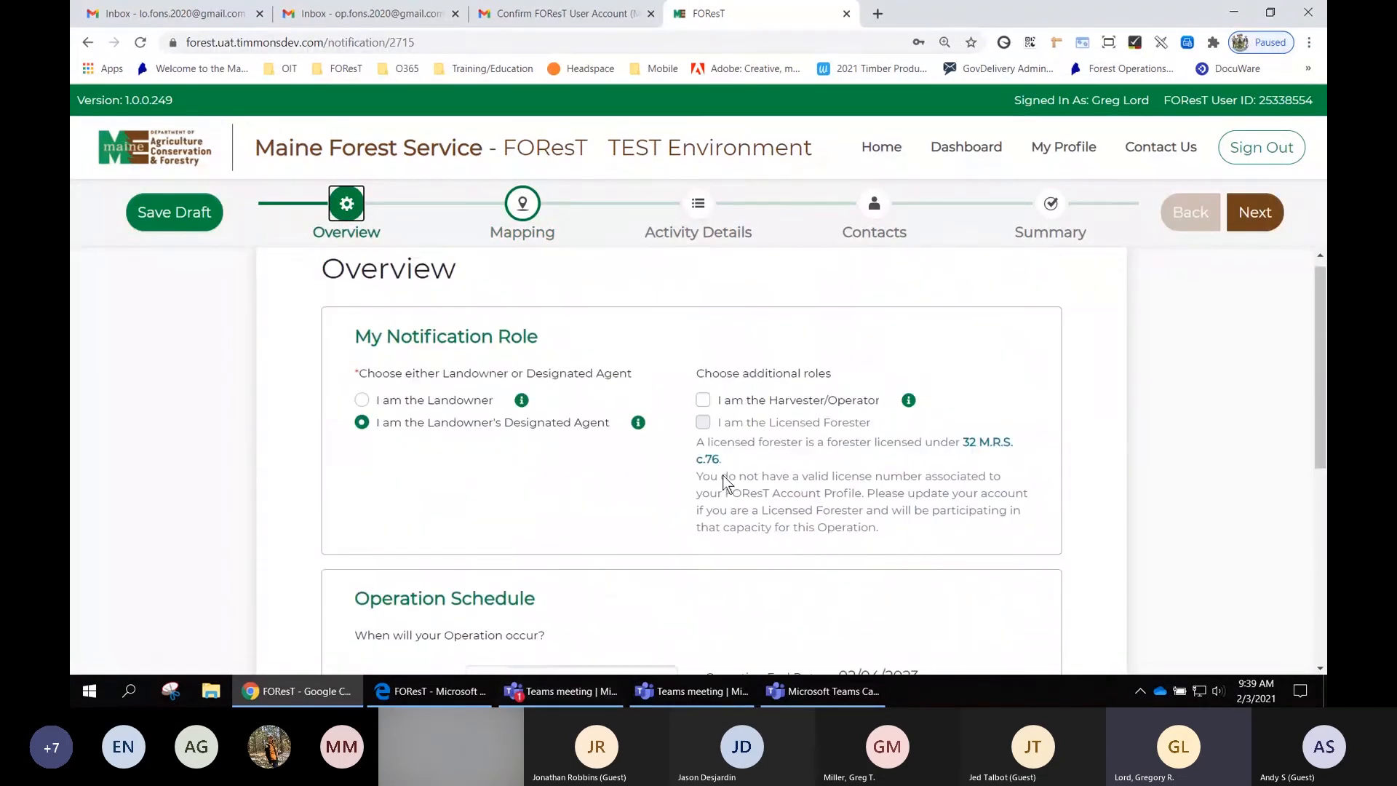
pyautogui.click(529, 206)
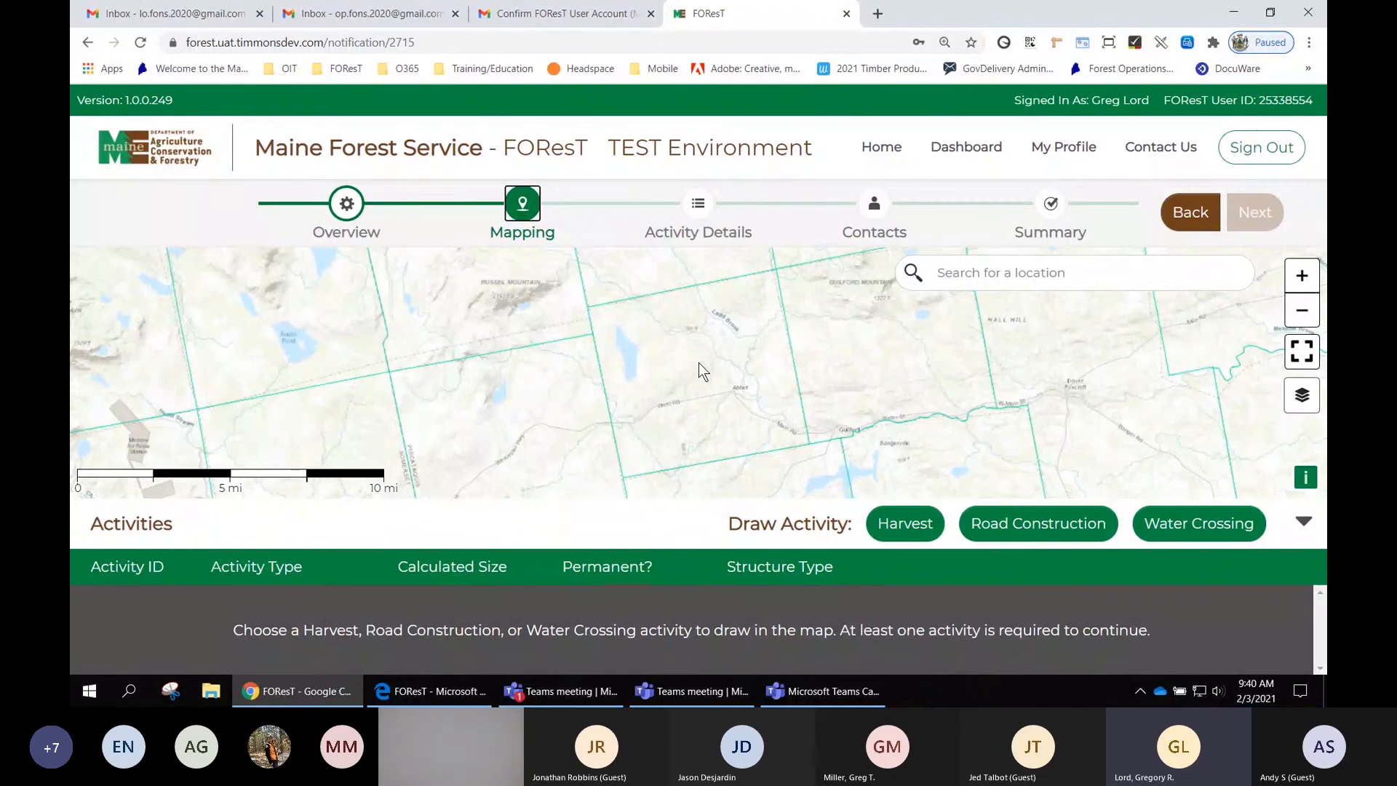
# - Switch the map's basemap to Imagery
pyautogui.moveTo(699, 362)
pyautogui.mouseDown()
pyautogui.moveTo(713, 387)
pyautogui.moveTo(758, 347)
pyautogui.moveTo(689, 329)
pyautogui.moveTo(718, 372)
pyautogui.moveTo(631, 368)
pyautogui.moveTo(684, 367)
pyautogui.mouseUp()
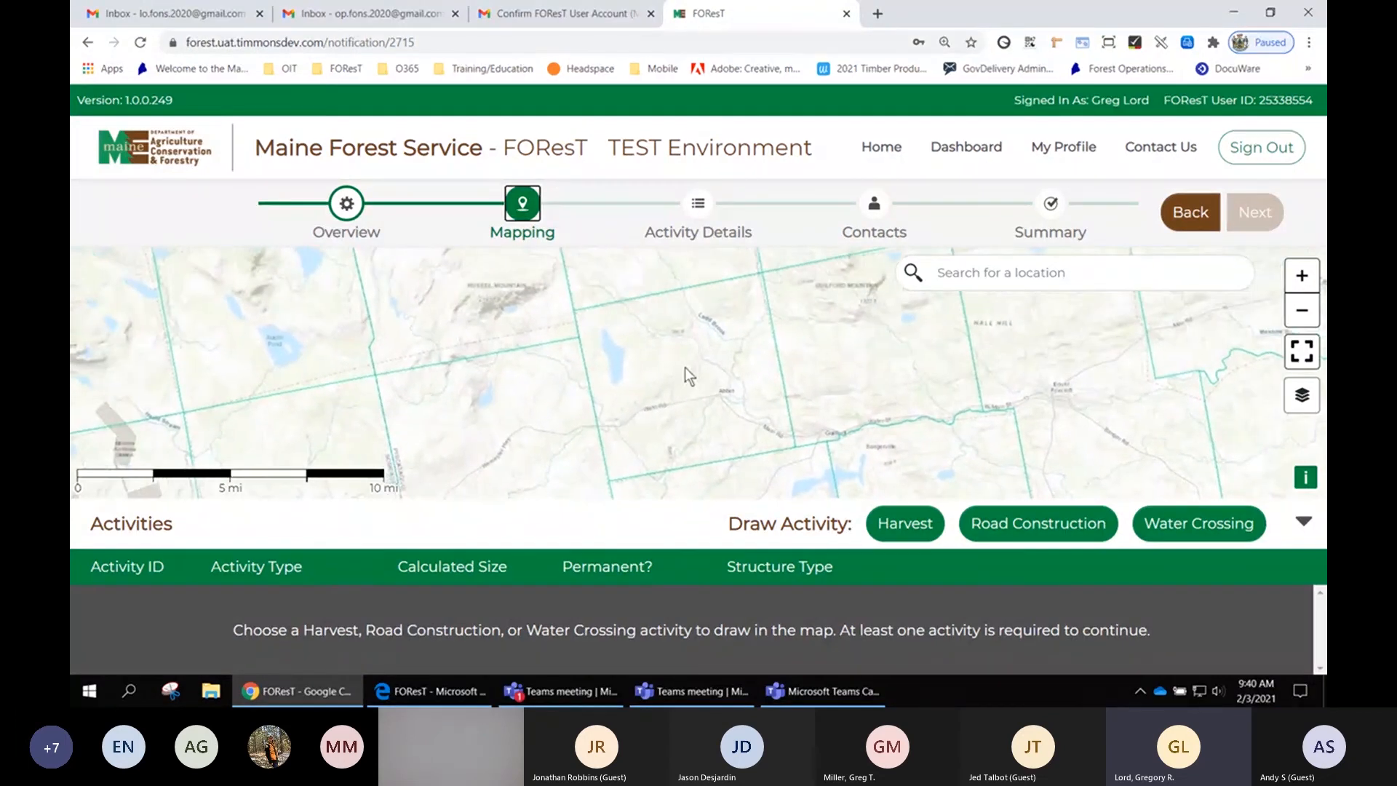
pyautogui.click(1303, 277)
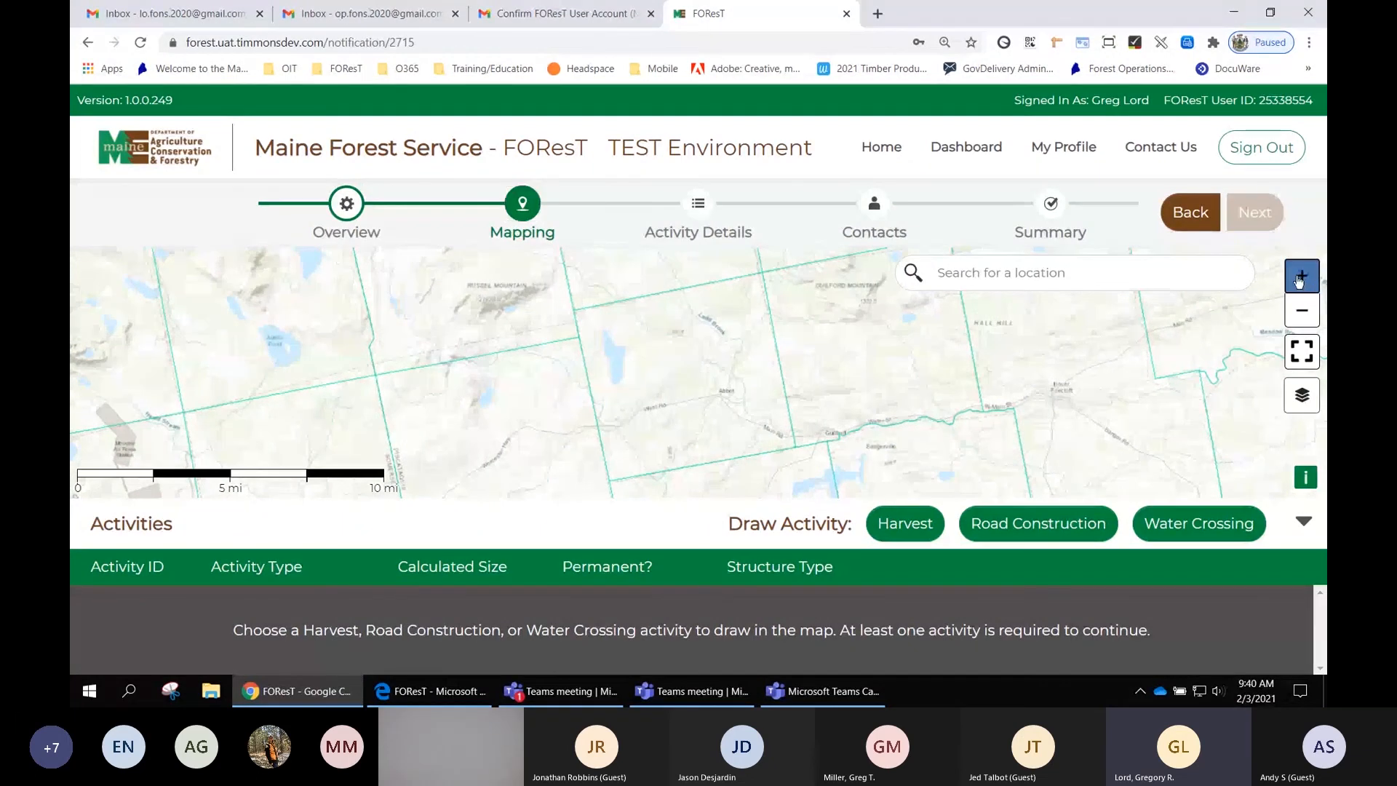
pyautogui.click(1303, 278)
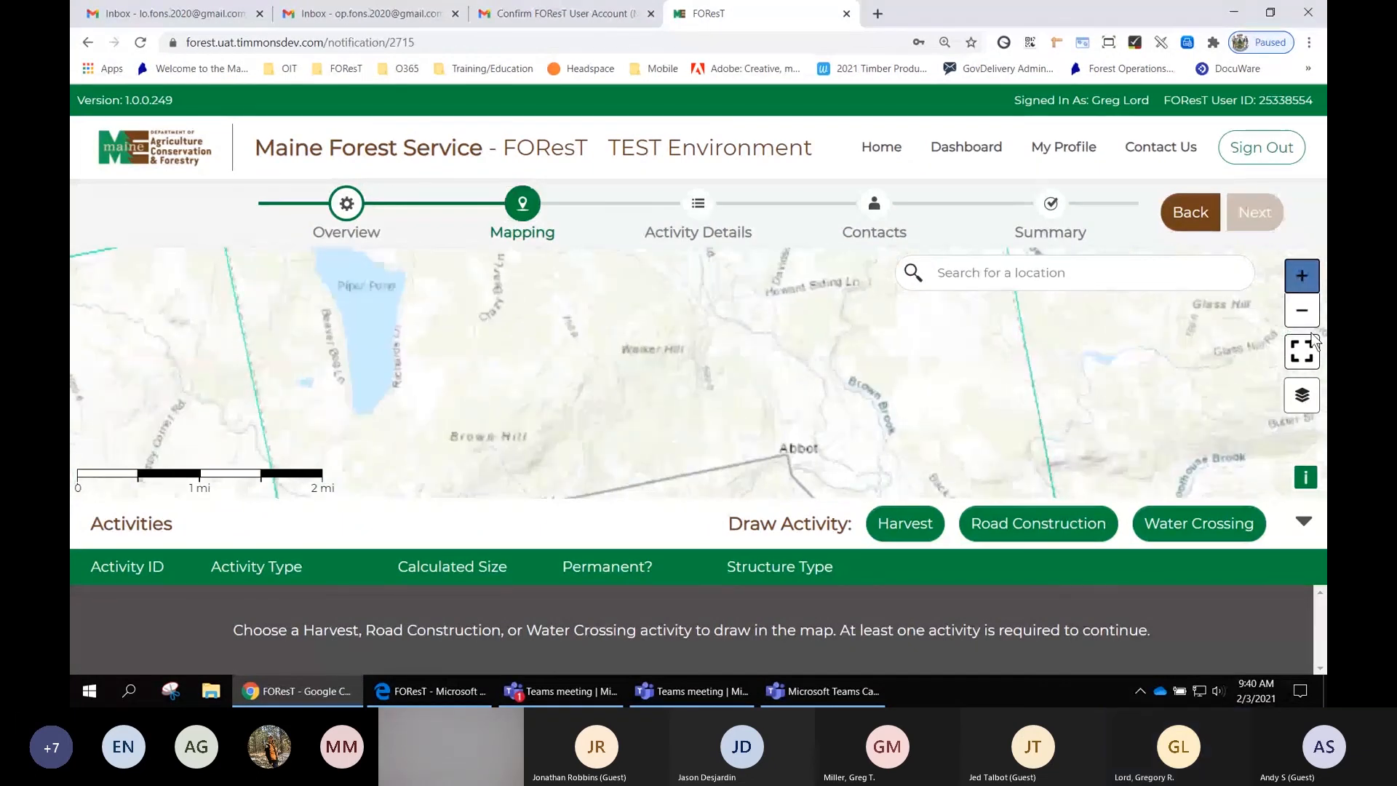
pyautogui.click(1309, 319)
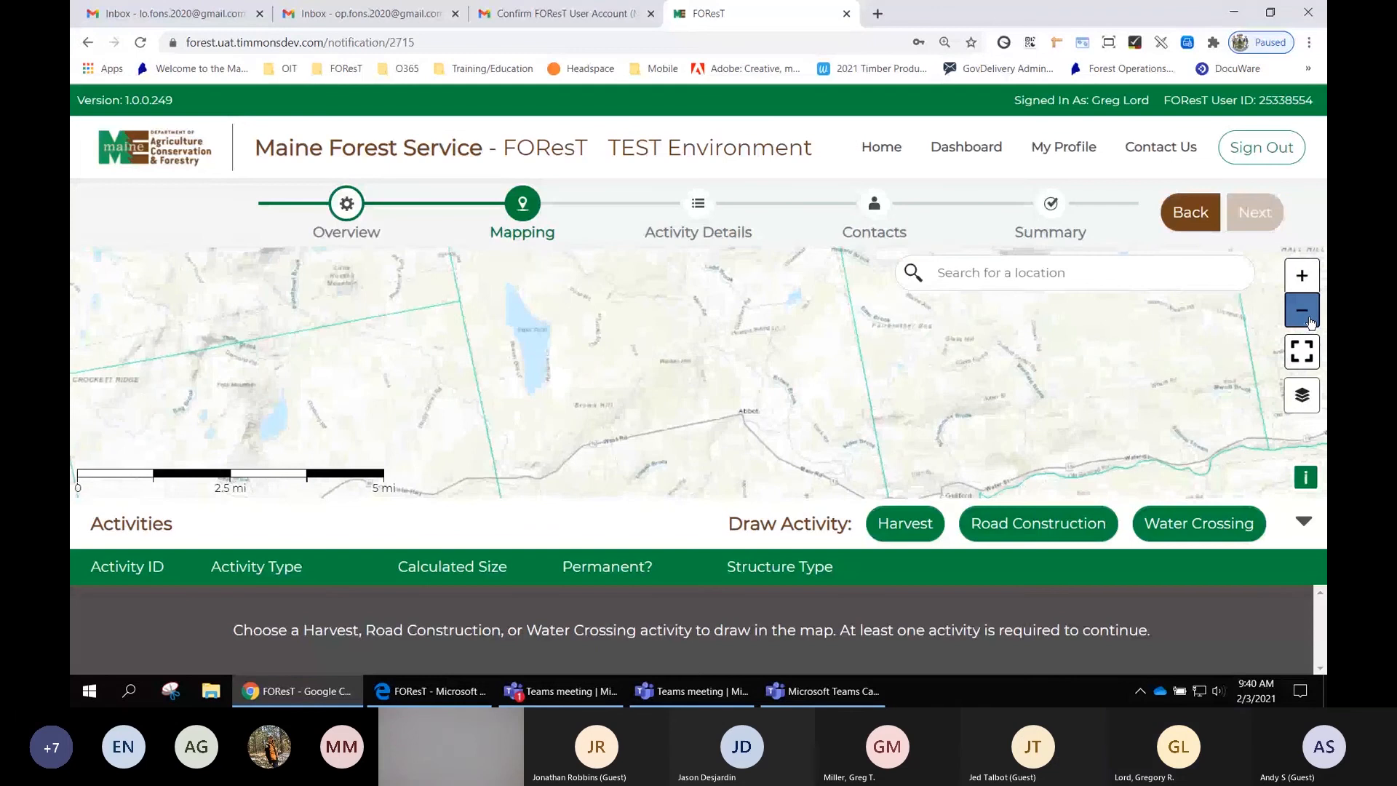
pyautogui.click(1310, 319)
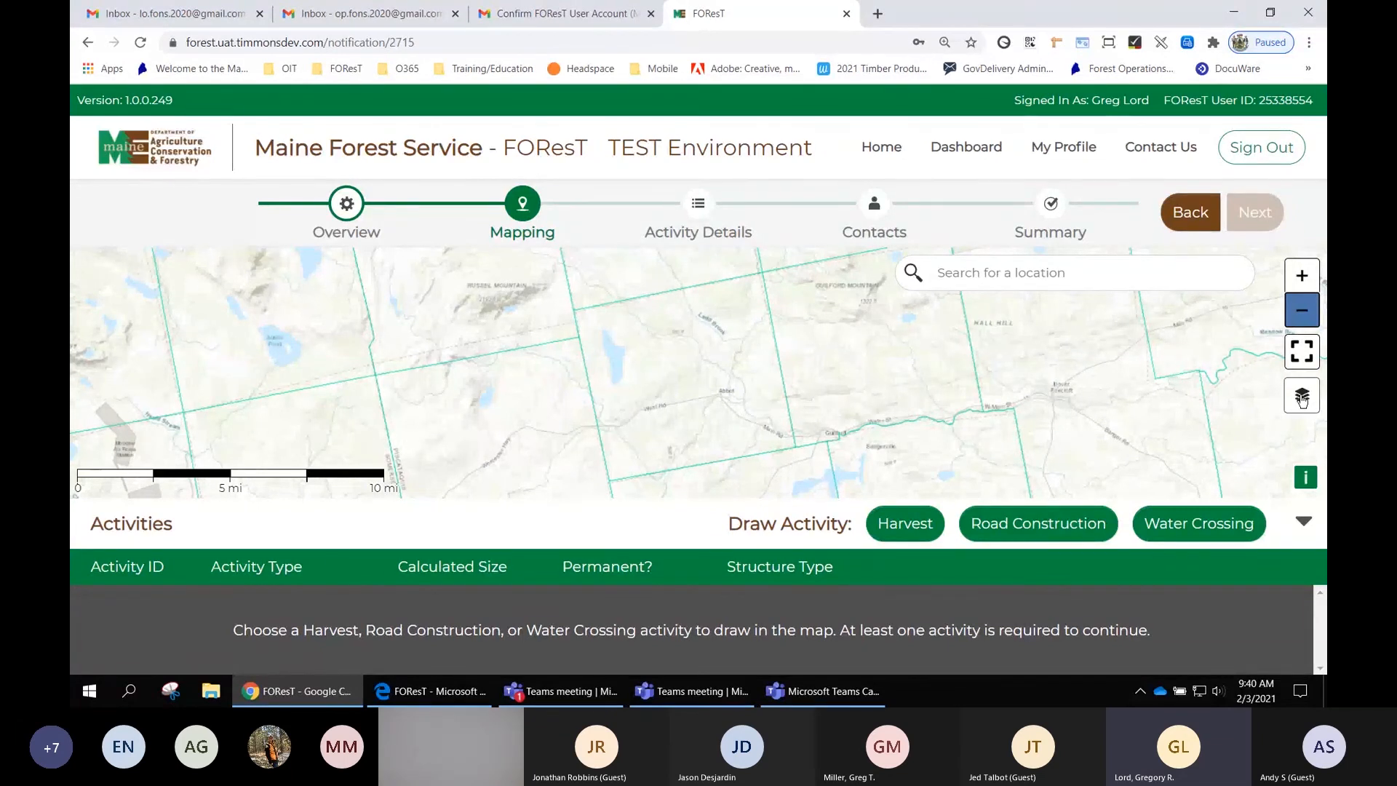
pyautogui.click(1302, 397)
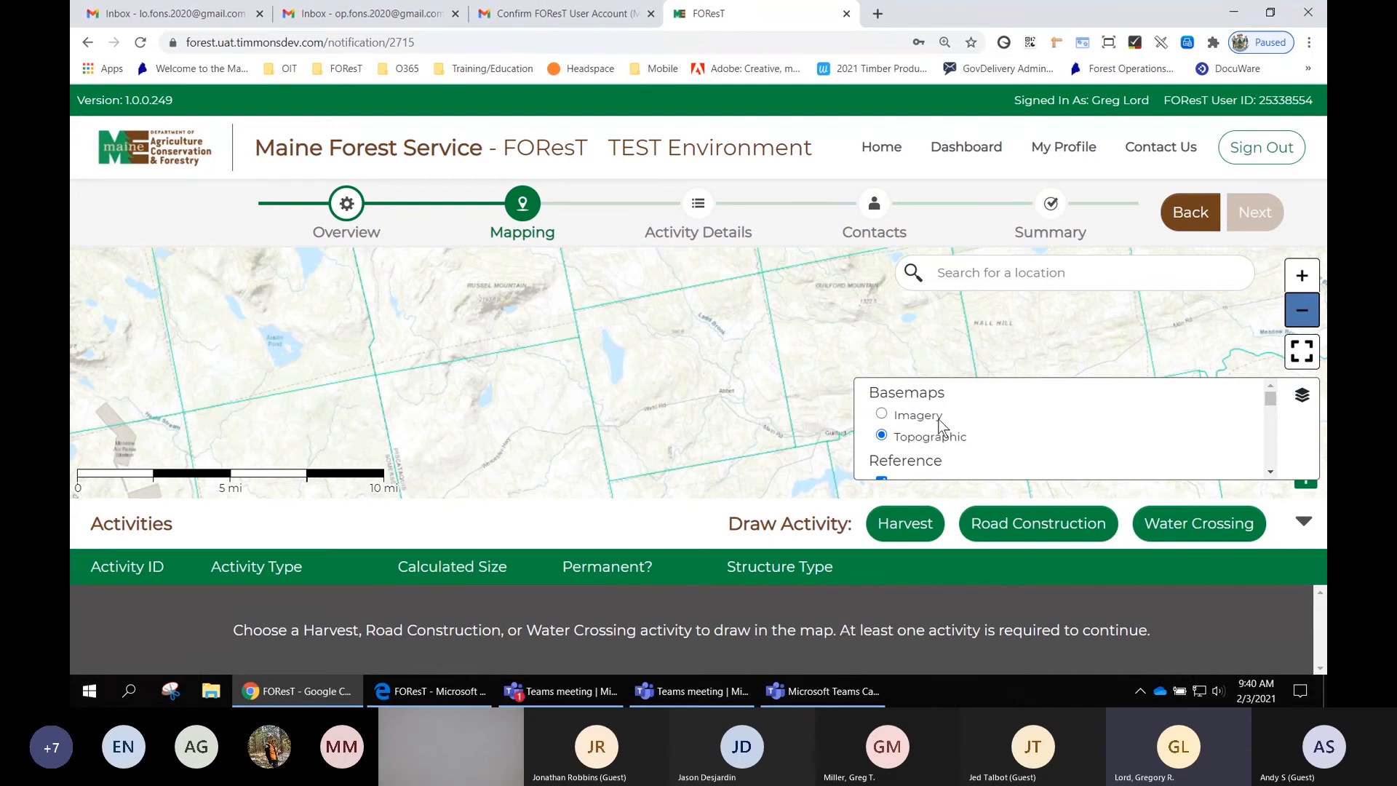
pyautogui.click(882, 414)
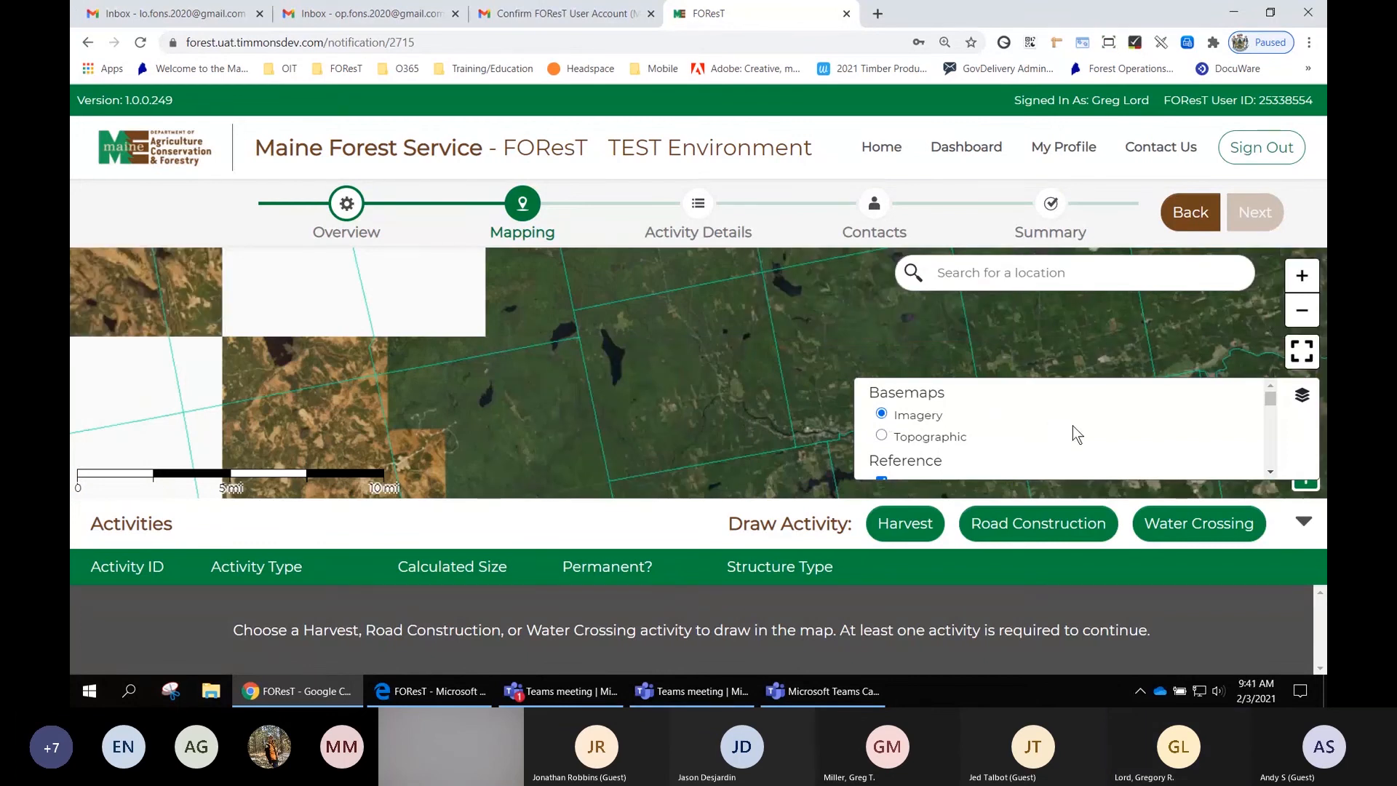
# - Scroll through the map's reference layer list to review the available layers
pyautogui.scroll(-1, 1072, 425)
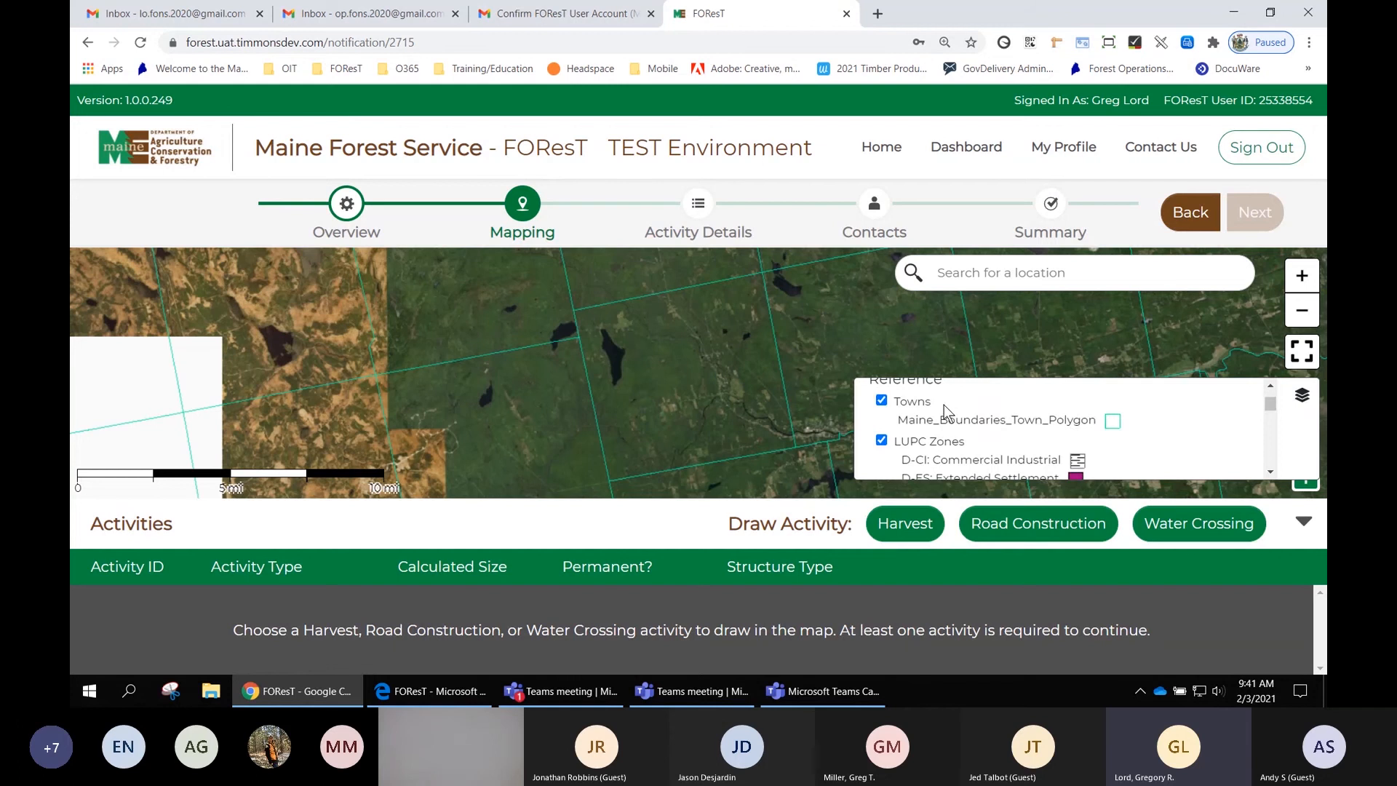
pyautogui.scroll(-2, 1106, 412)
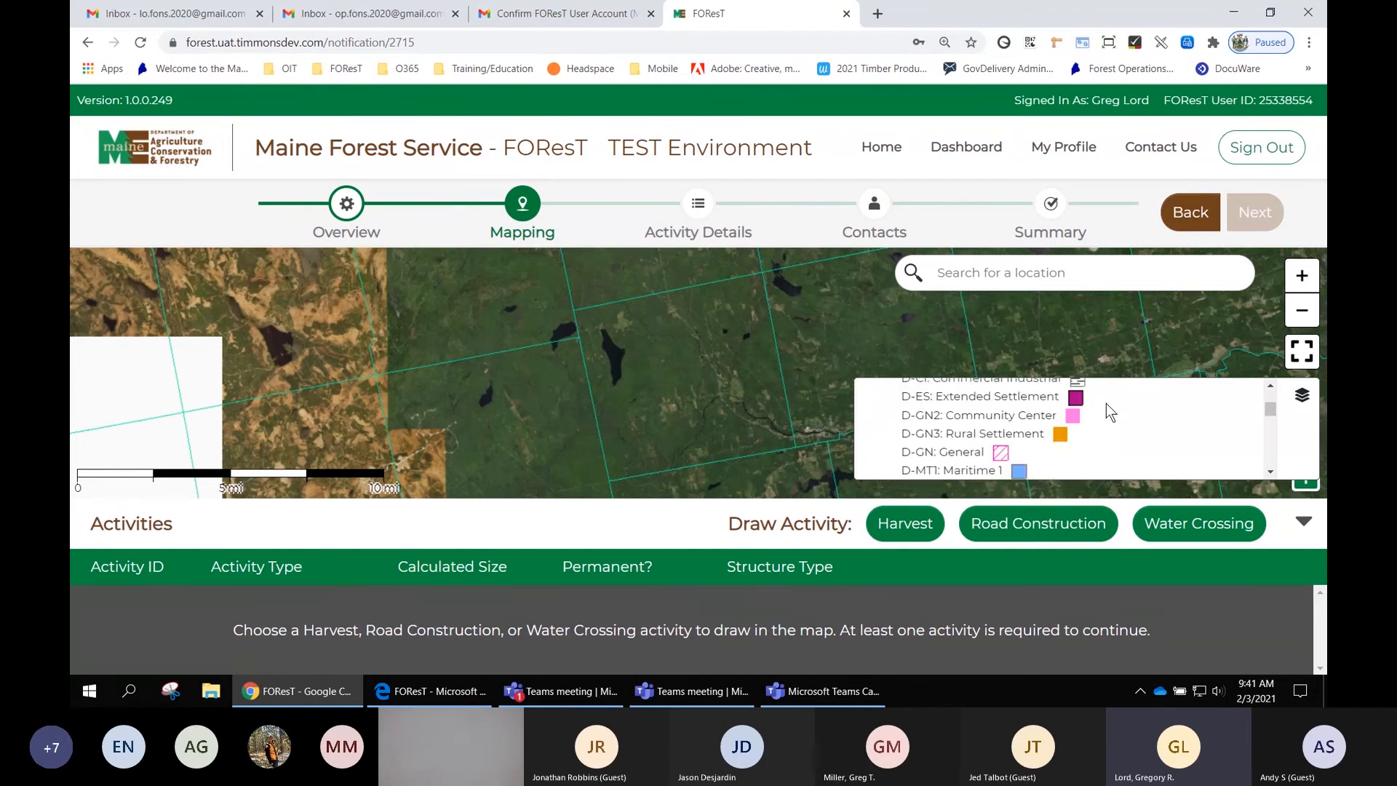
pyautogui.click(1270, 387)
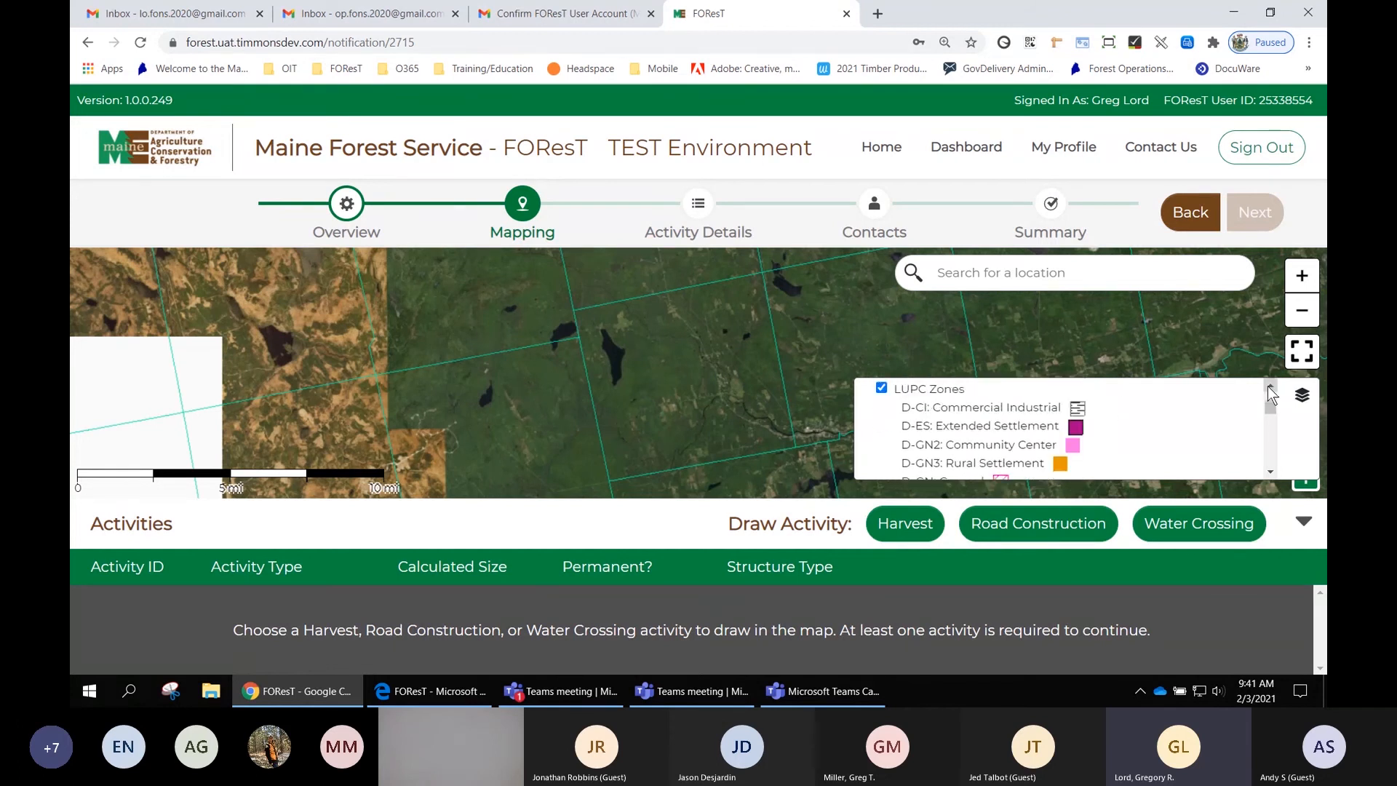
pyautogui.click(1270, 474)
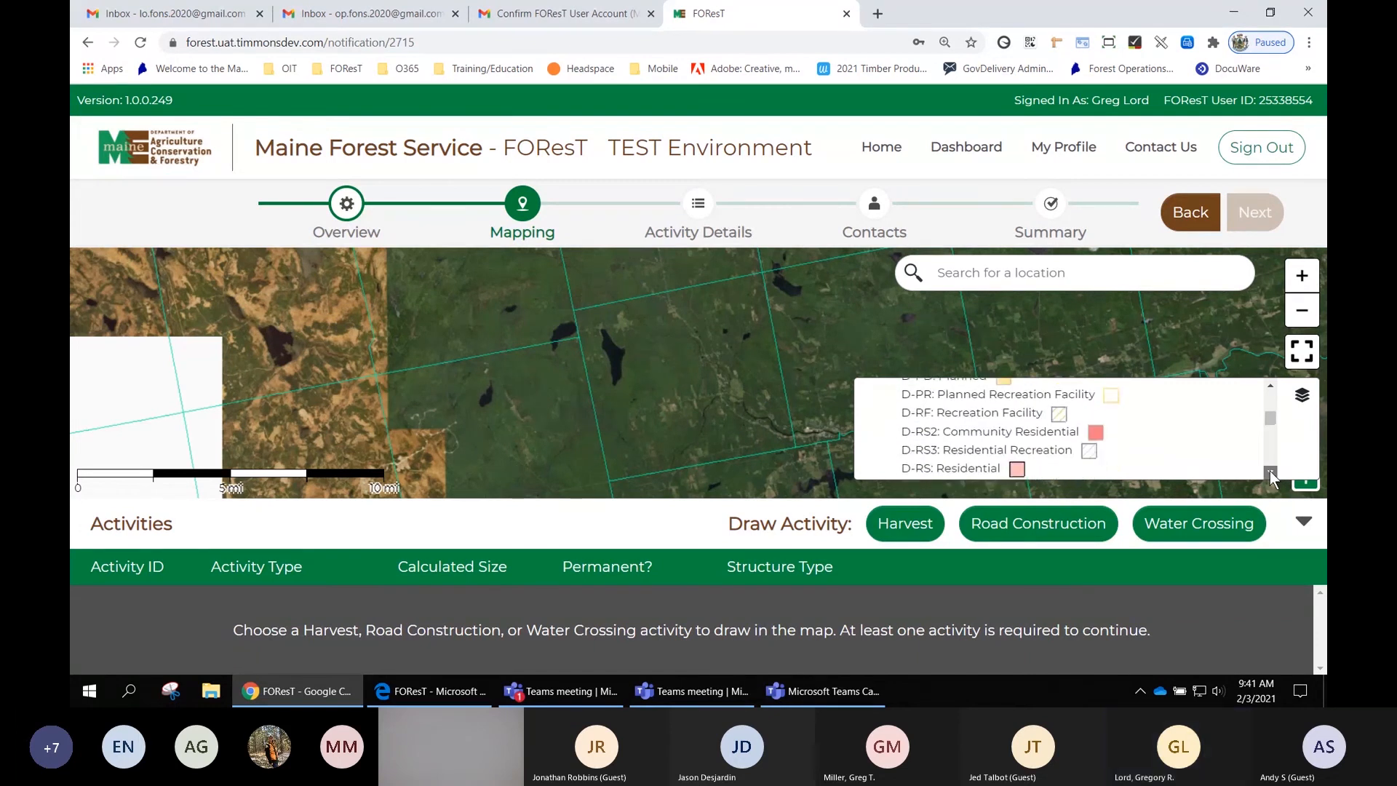
pyautogui.click(1270, 475)
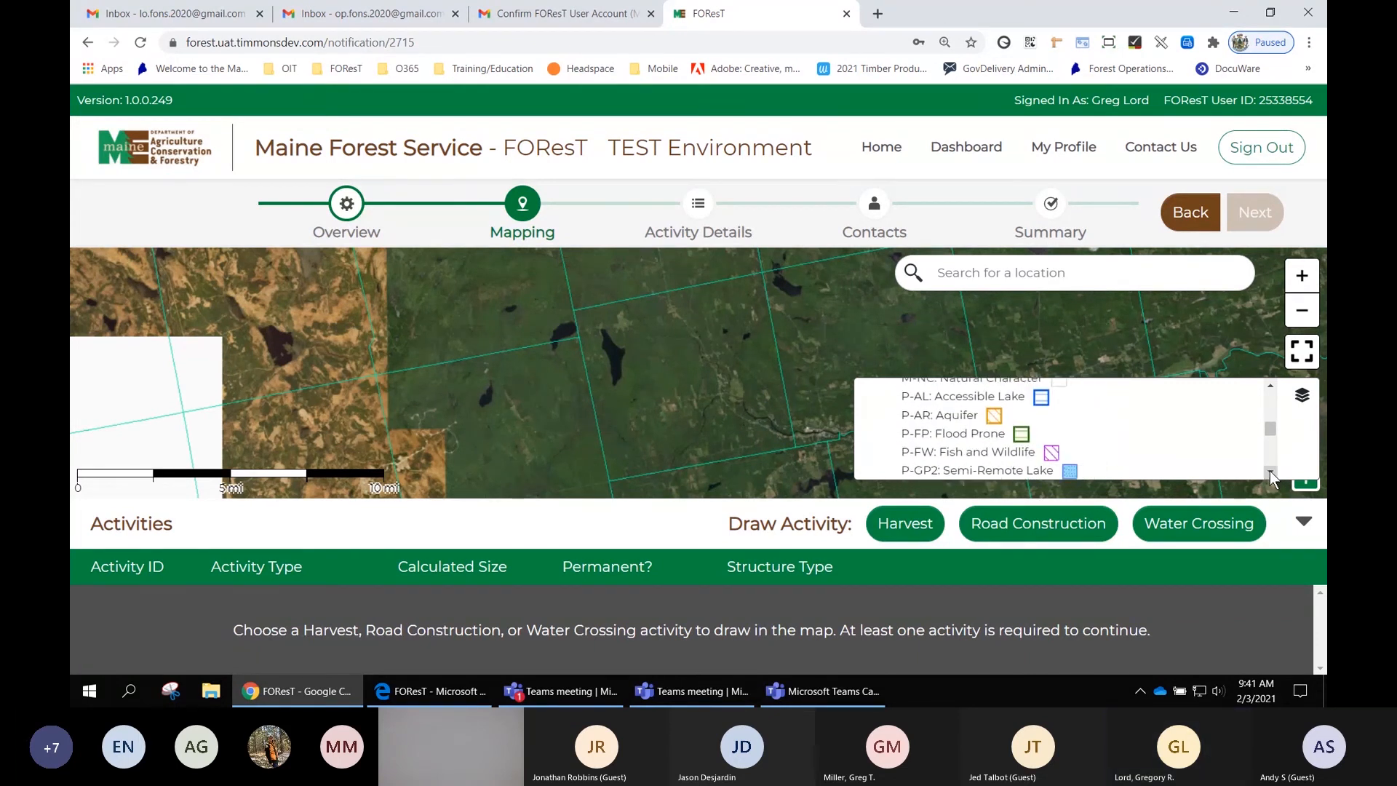
pyautogui.click(1270, 475)
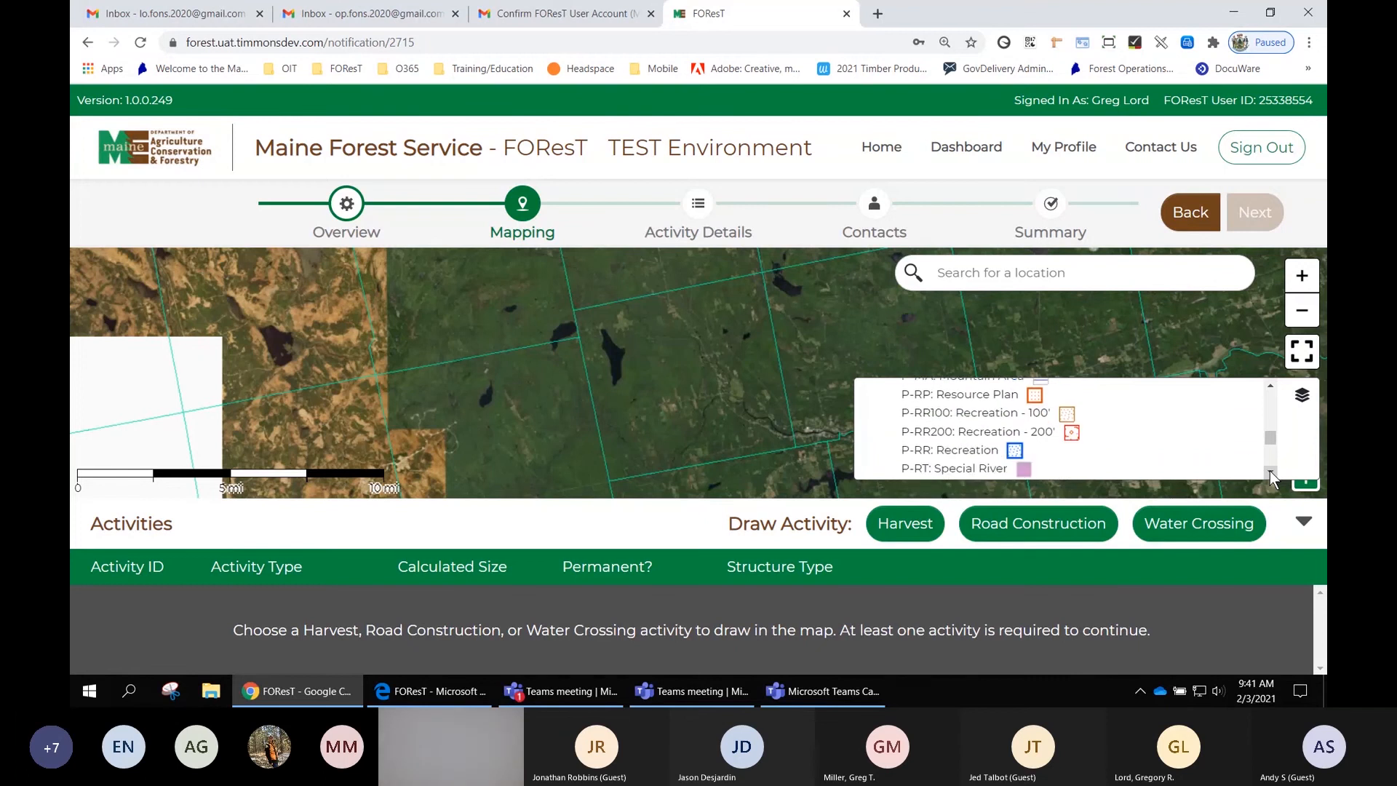
pyautogui.click(1270, 474)
pyautogui.click(1270, 474)
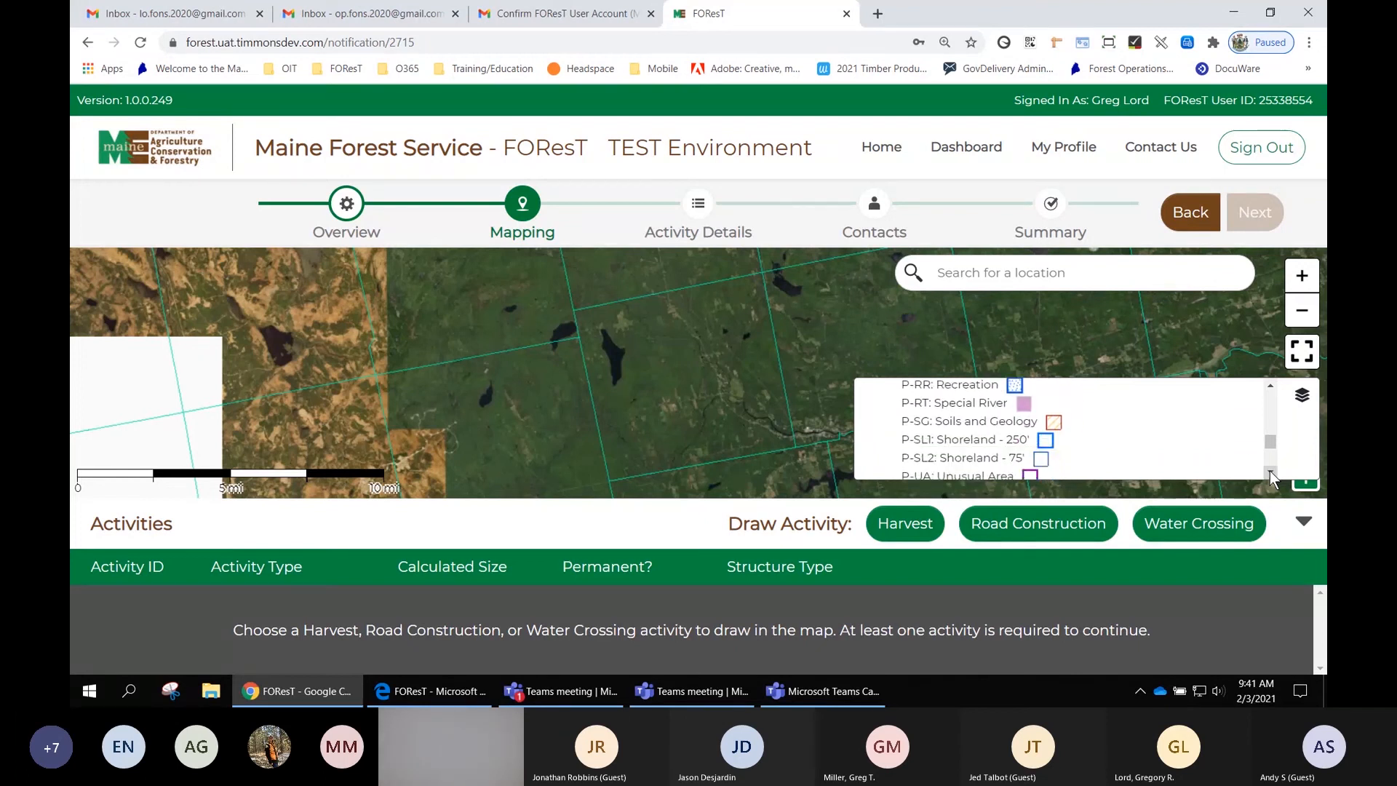
pyautogui.click(1270, 473)
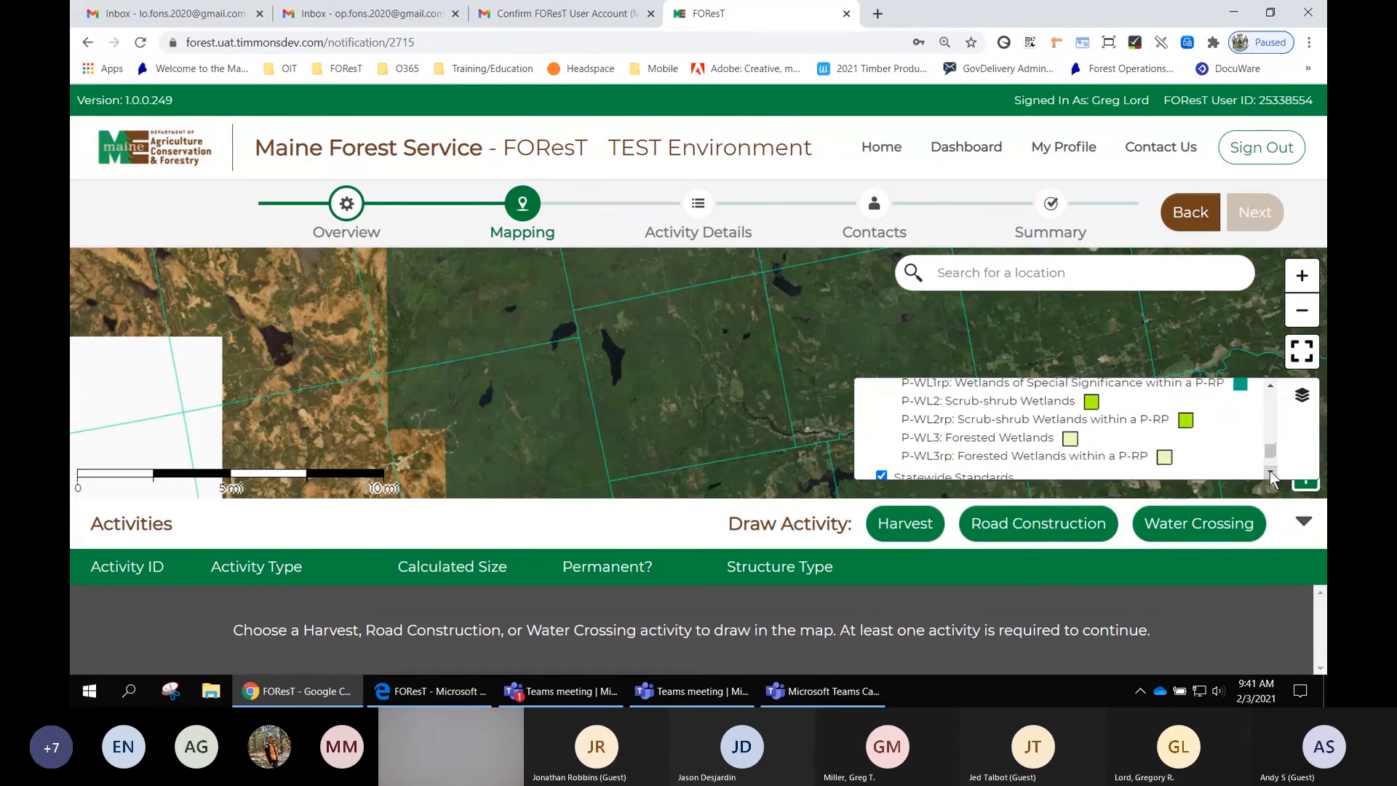
pyautogui.click(1269, 473)
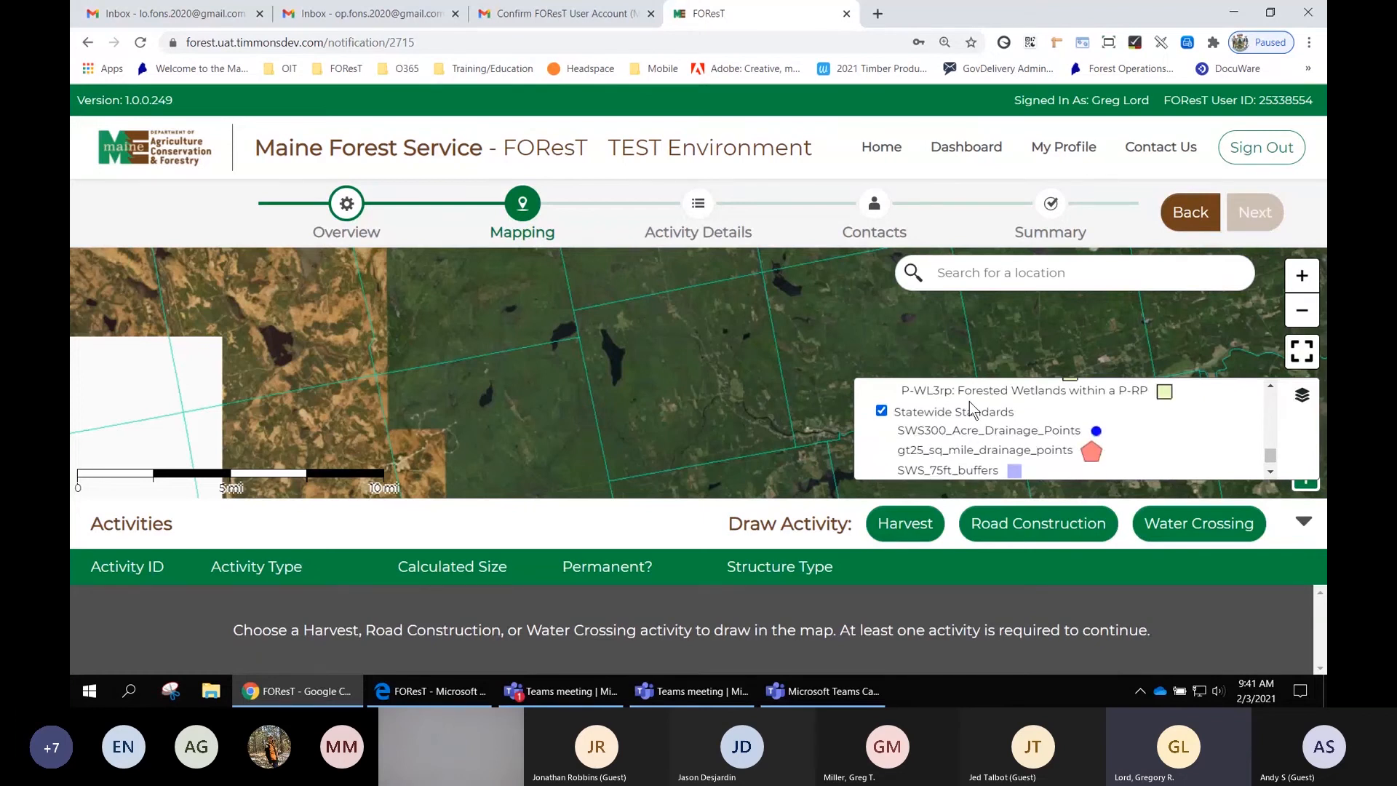
pyautogui.click(1271, 473)
pyautogui.click(1271, 473)
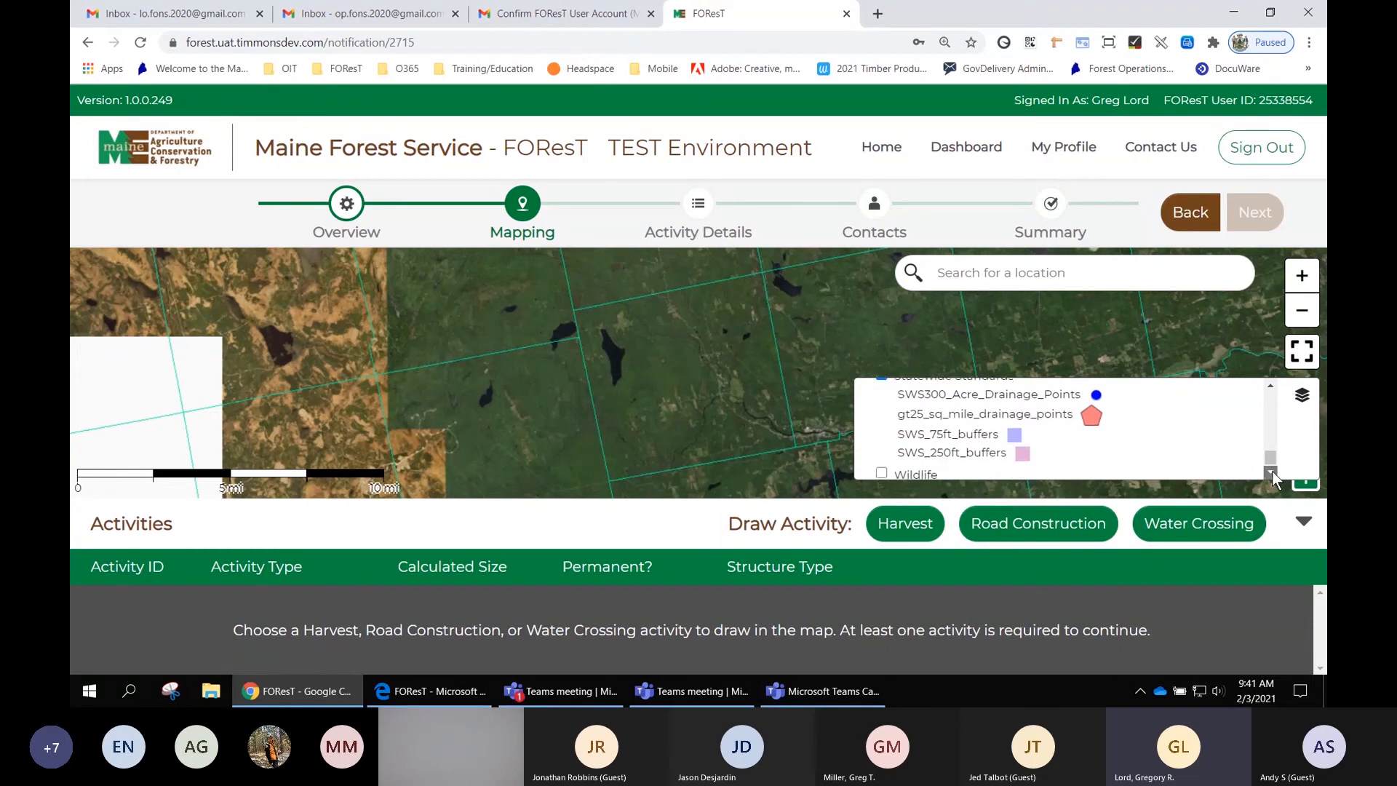
pyautogui.click(1270, 473)
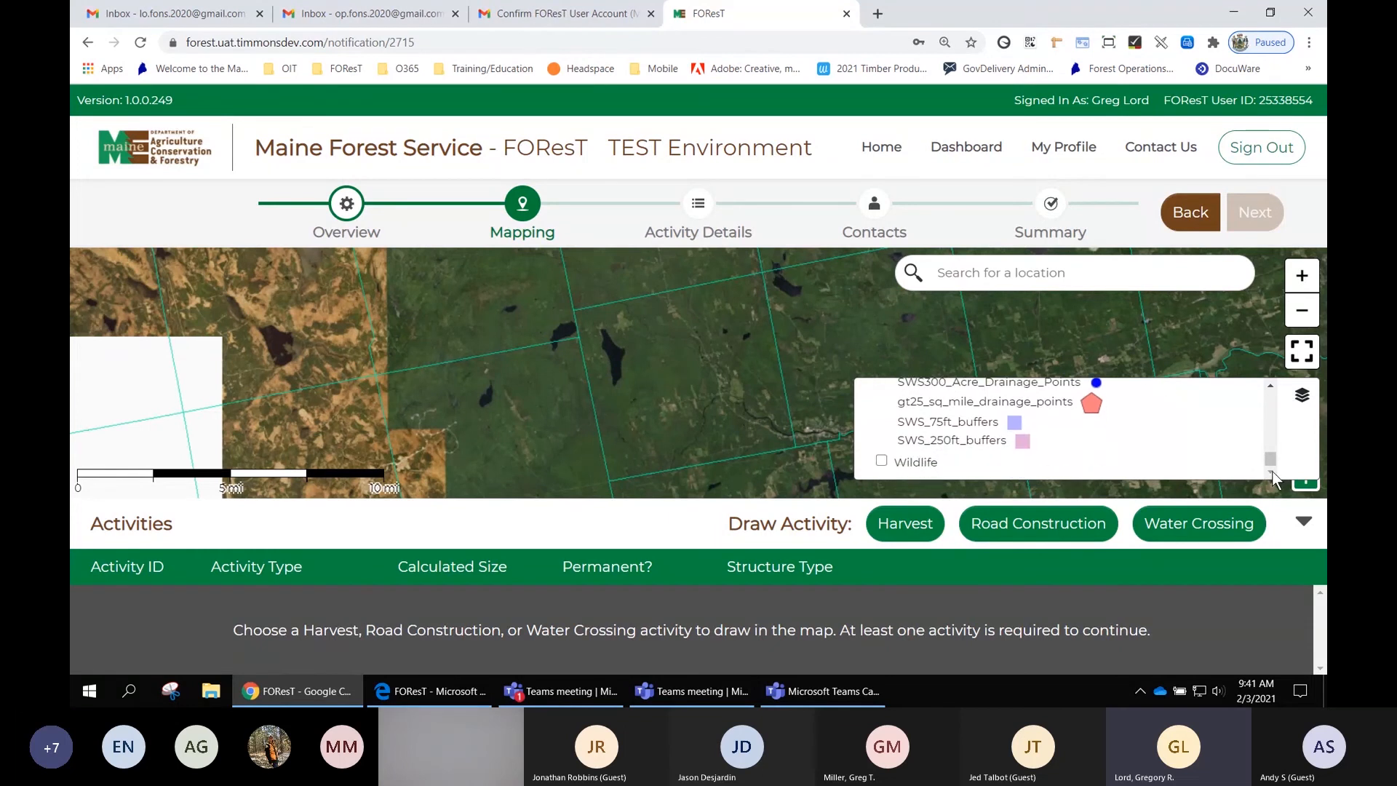
# - Turn the Wildlife reference layer on and then off again
pyautogui.click(882, 461)
pyautogui.click(1270, 472)
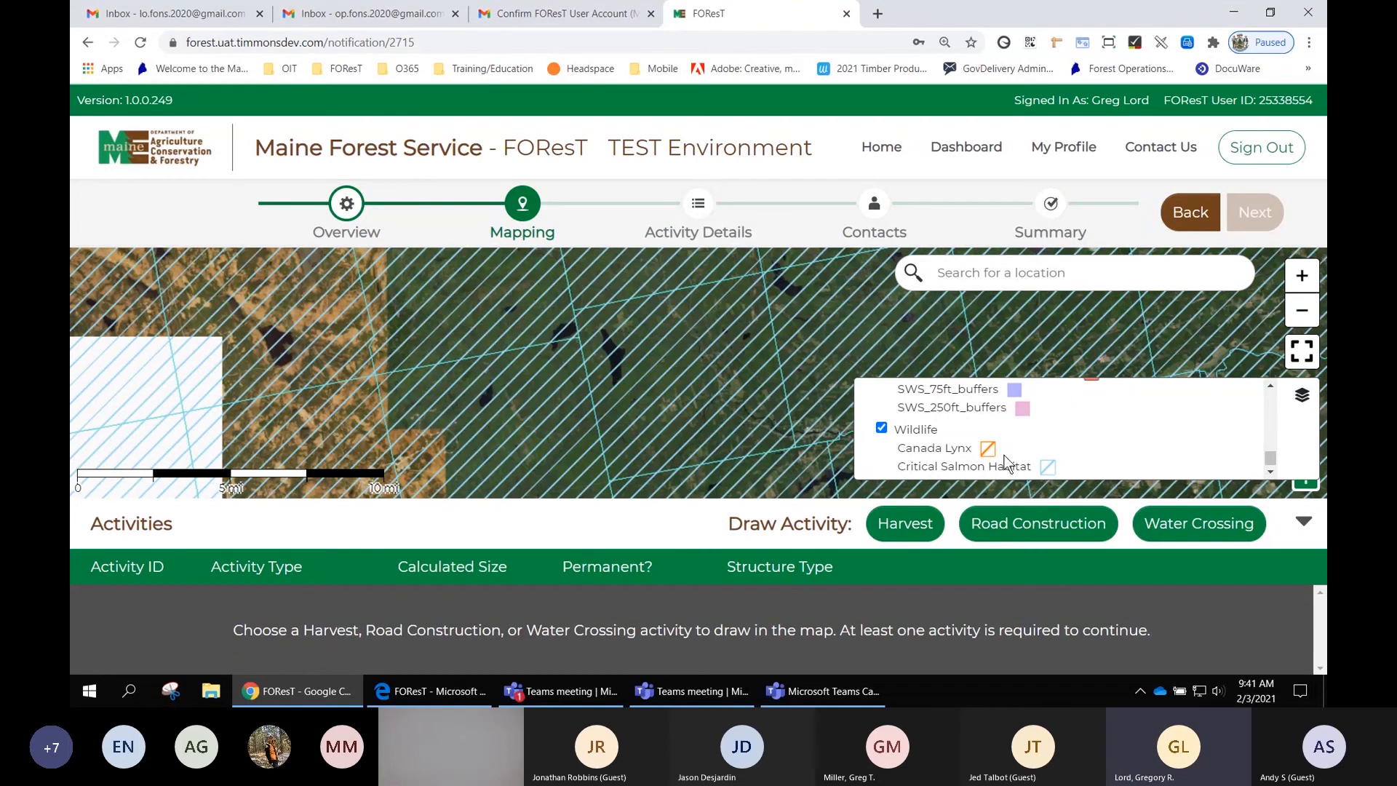
pyautogui.click(881, 428)
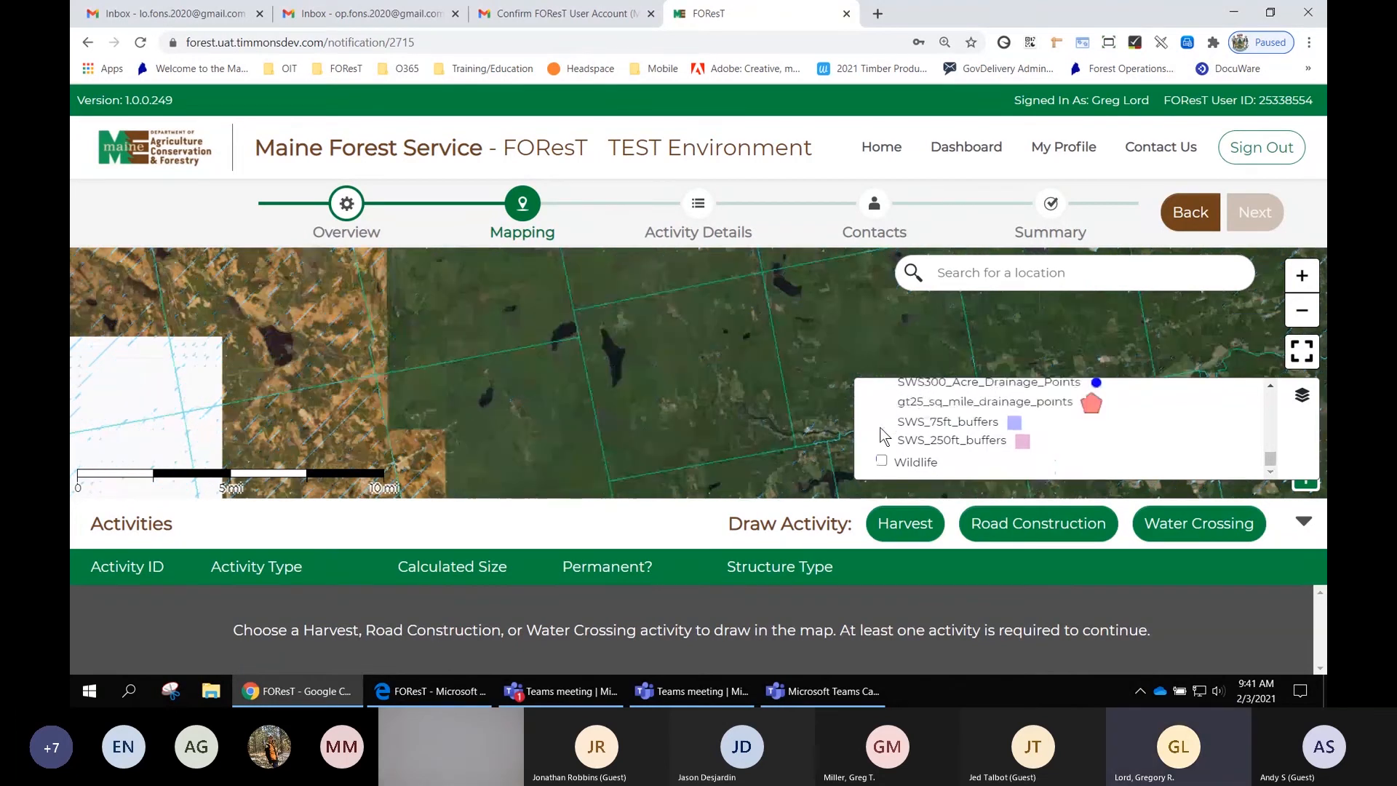
# - Switch the map's basemap back to Topographic
pyautogui.click(1303, 398)
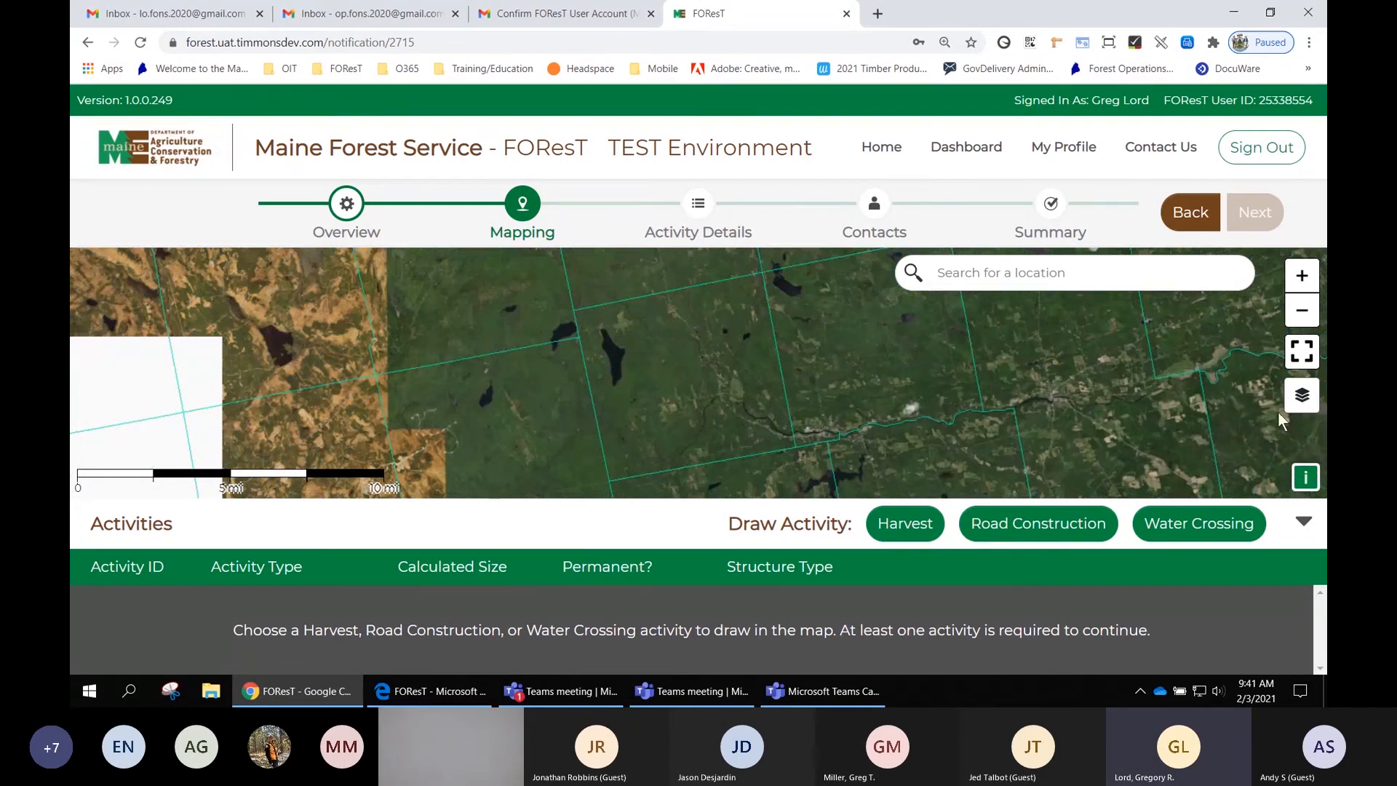
pyautogui.click(1311, 398)
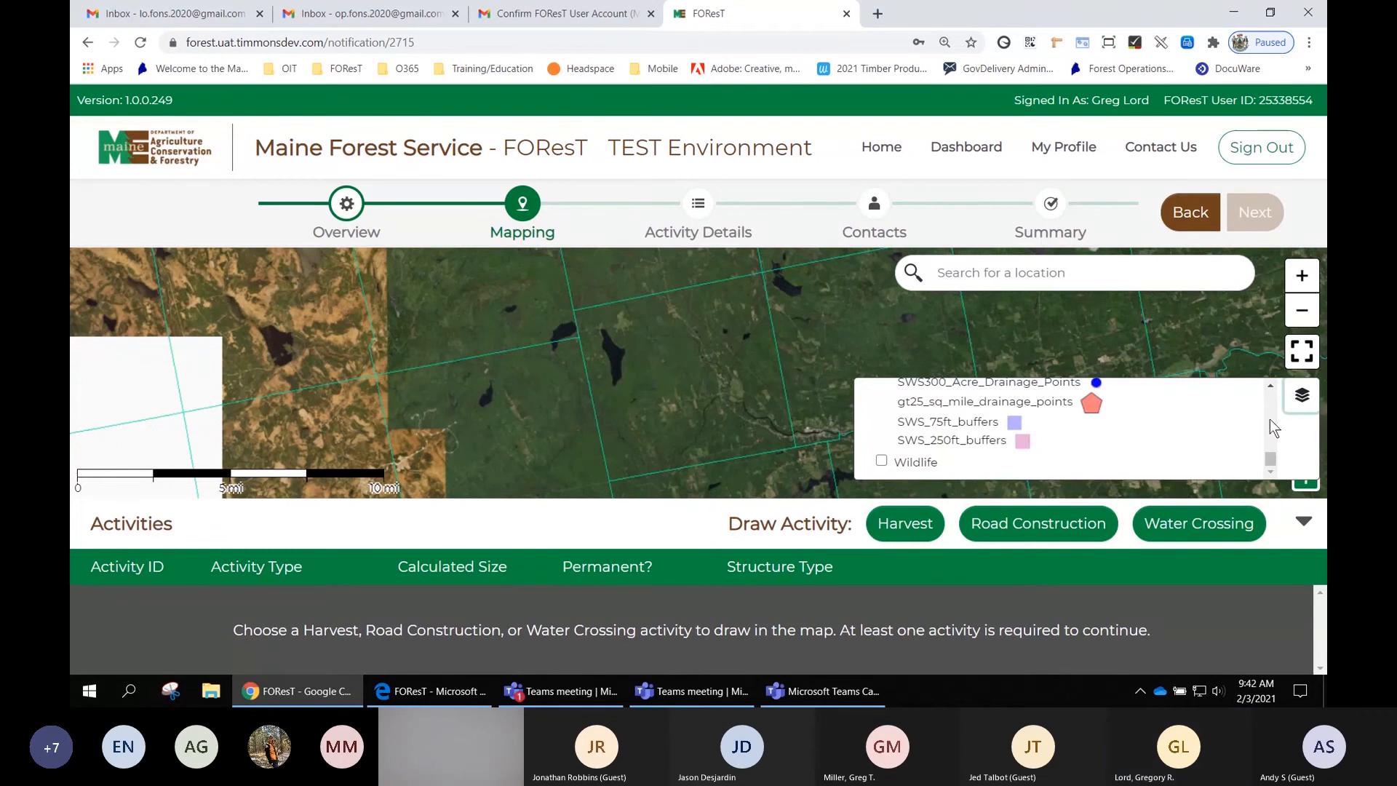
pyautogui.scroll(10, 1272, 429)
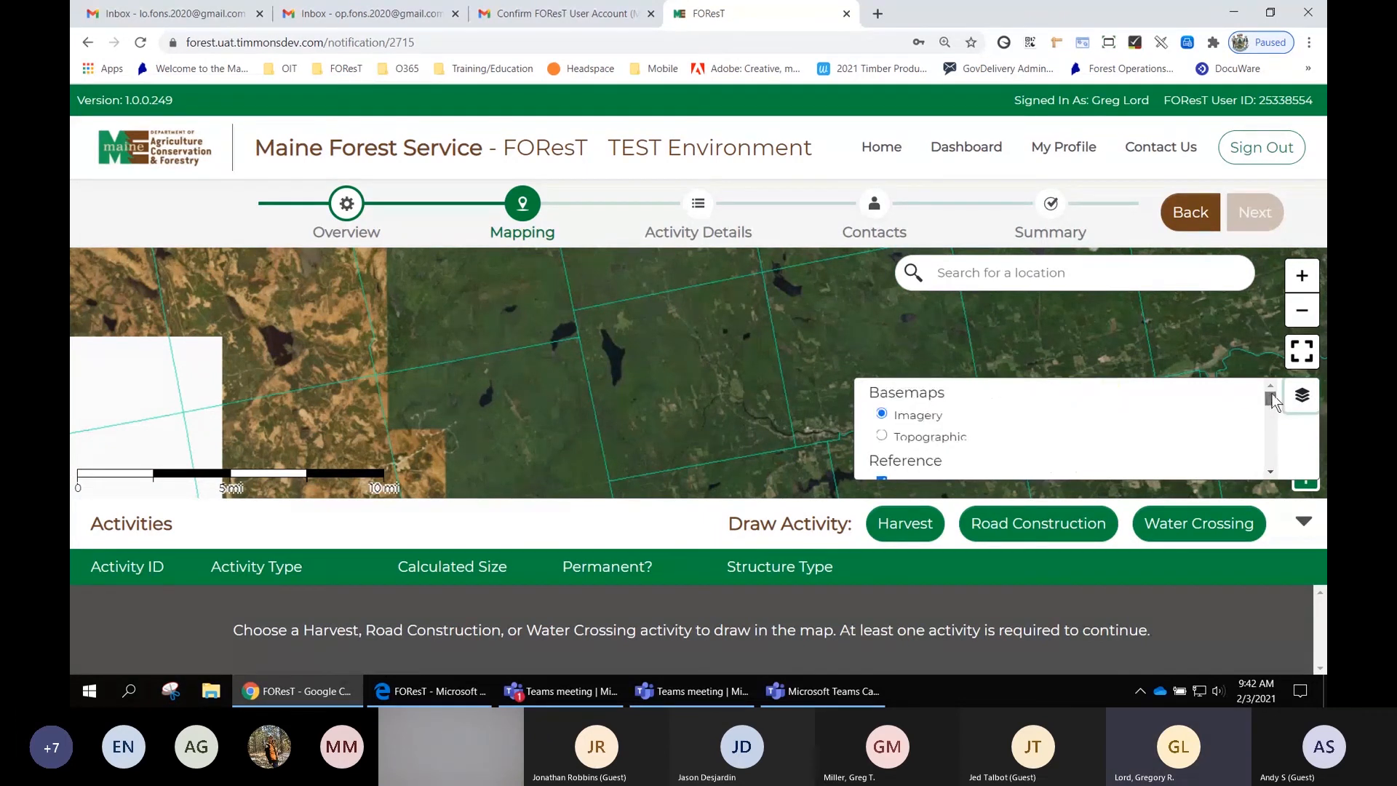
pyautogui.click(931, 438)
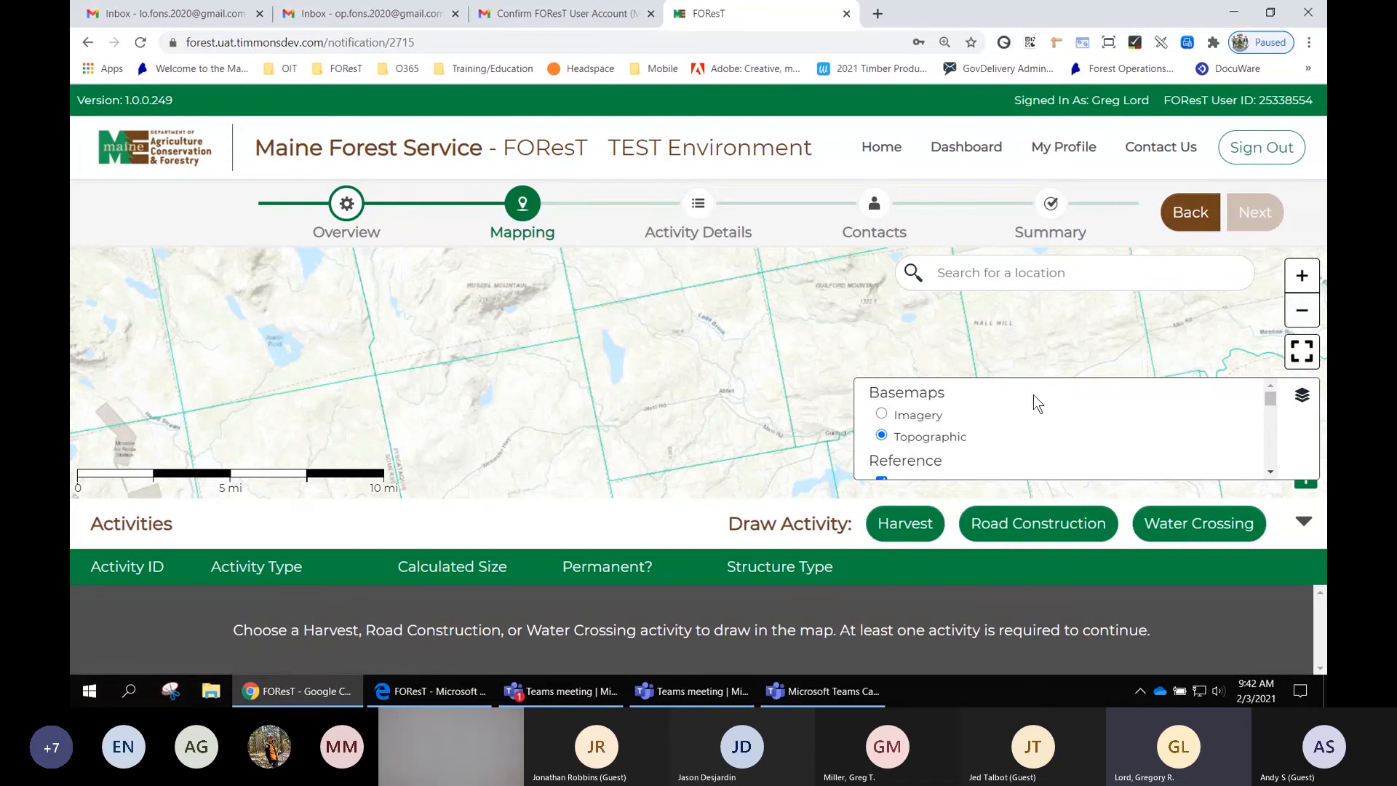
# - Draw a Harvest activity area of about 211 acres west of the river, then drag its top corner points upward to enlarge it to about 250 acres
pyautogui.click(1303, 397)
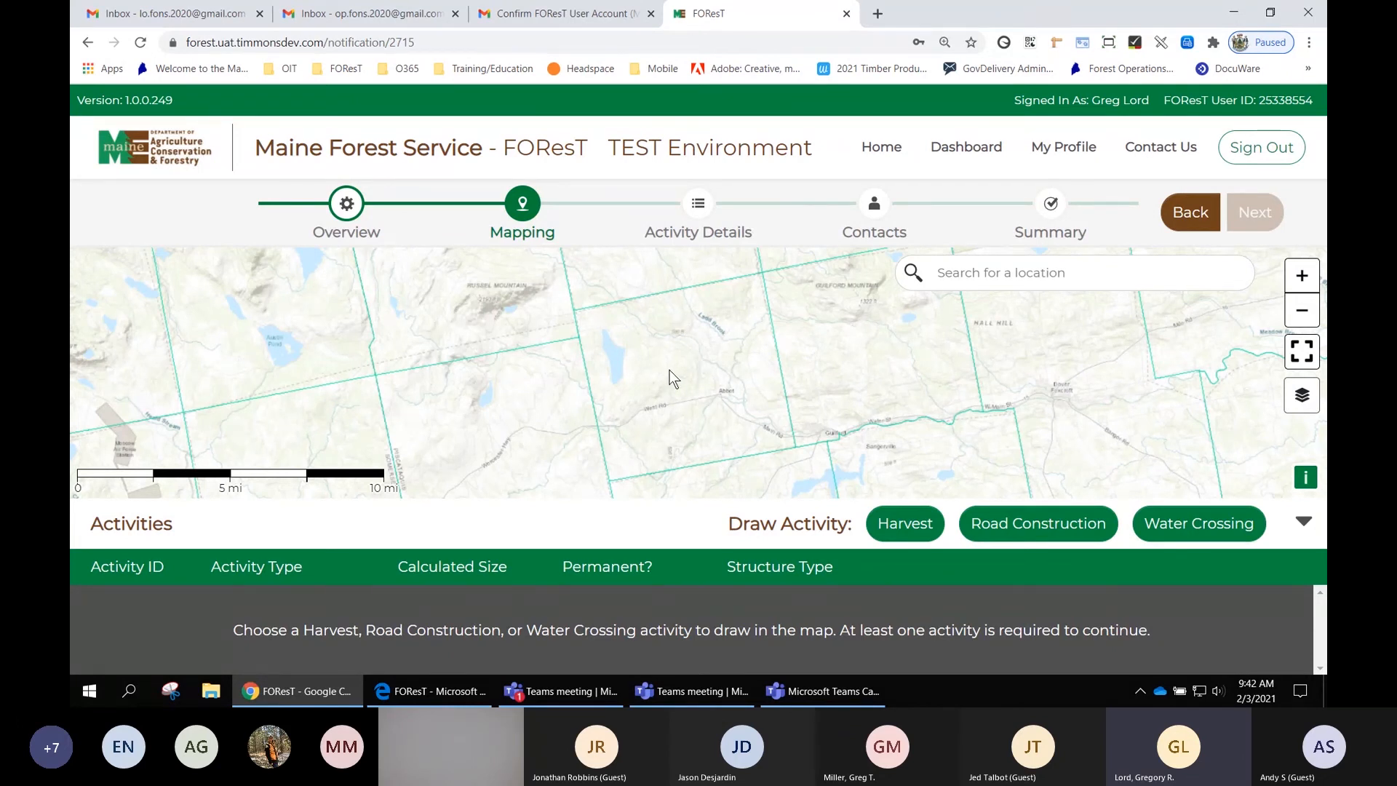
pyautogui.scroll(1, 673, 378)
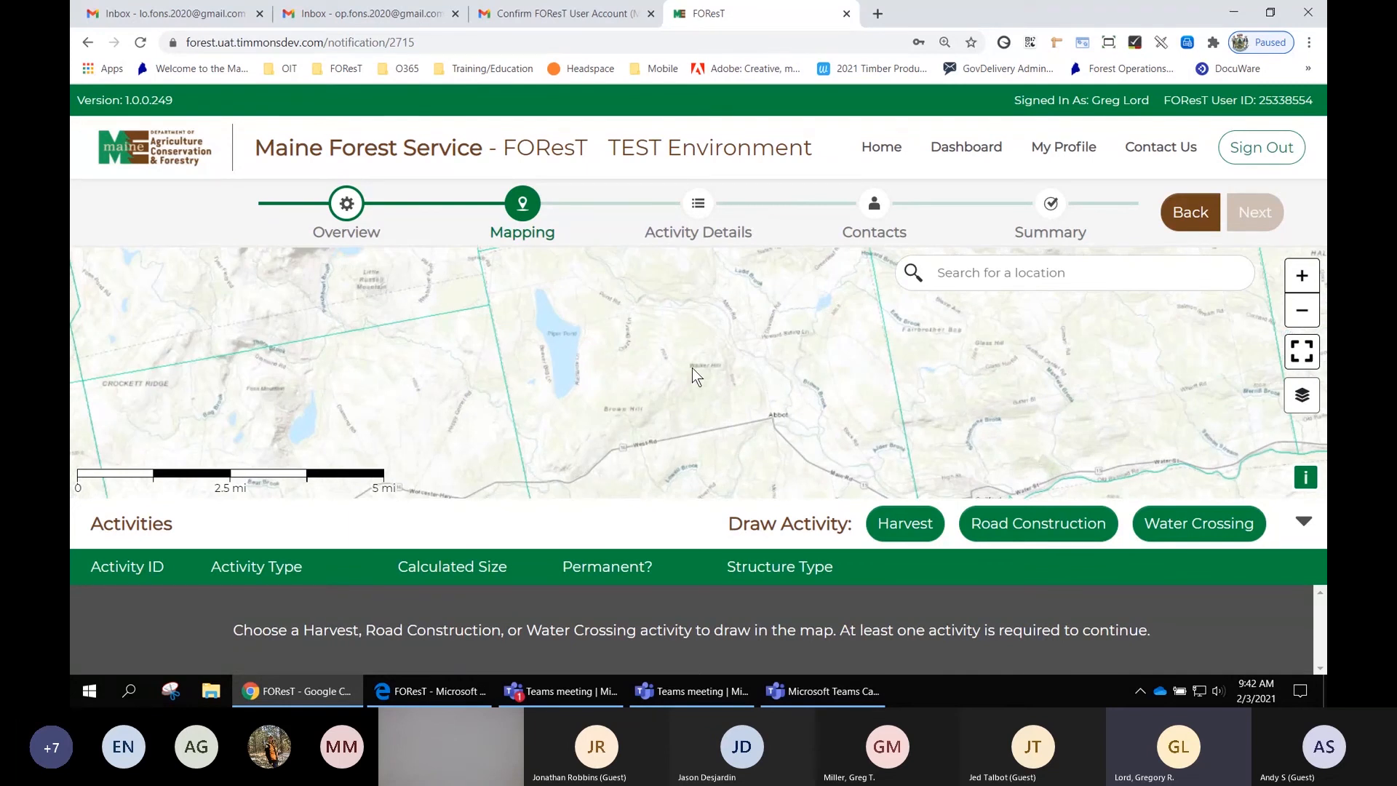
pyautogui.scroll(1, 693, 371)
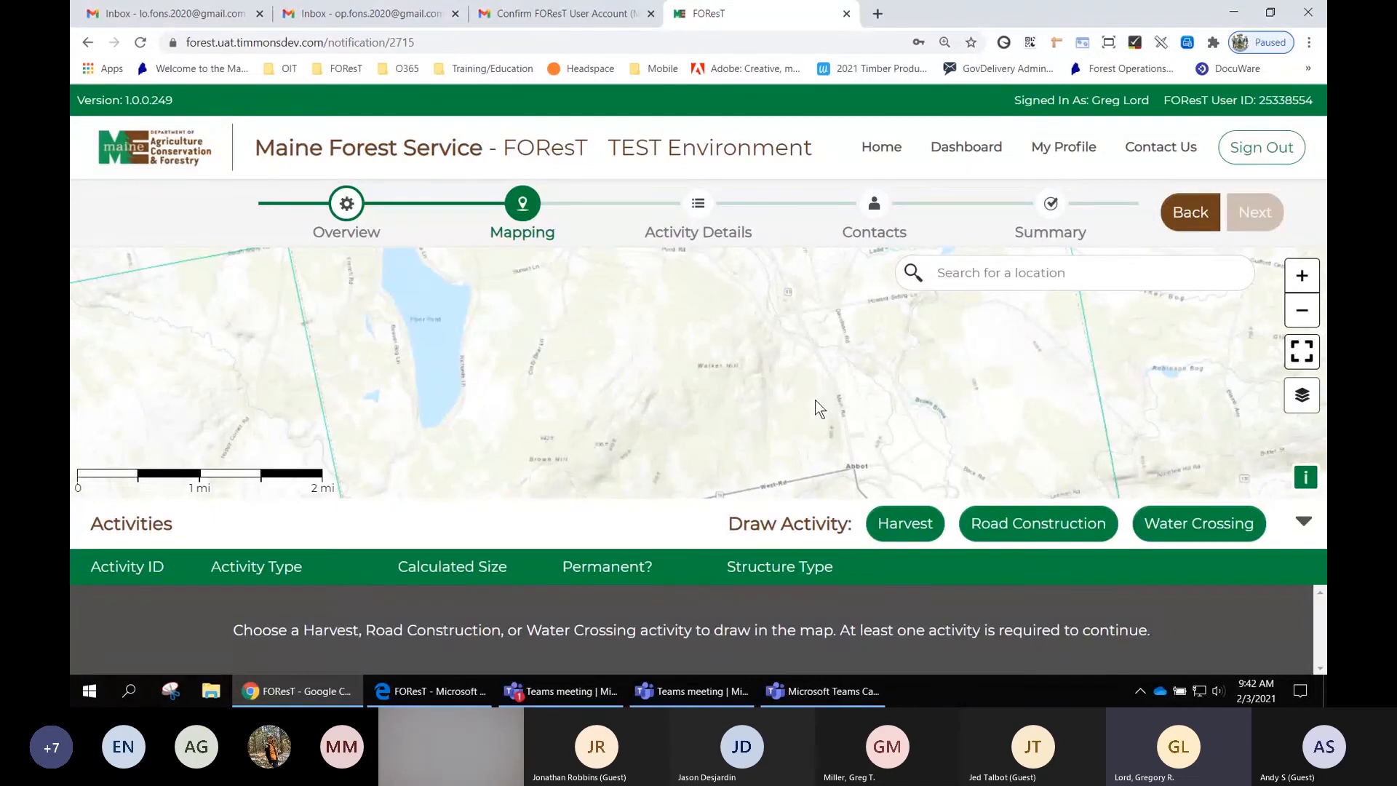
pyautogui.scroll(1, 815, 399)
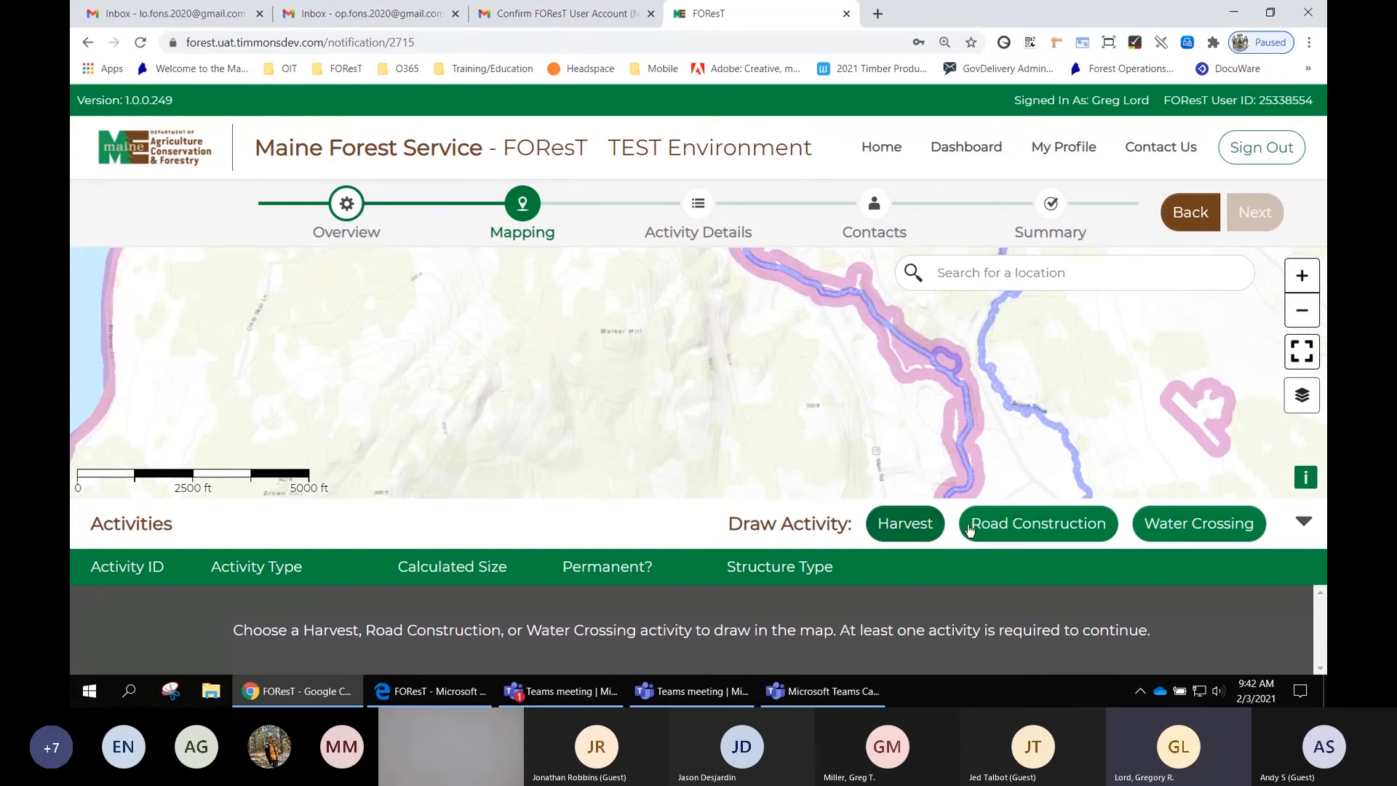
pyautogui.click(908, 526)
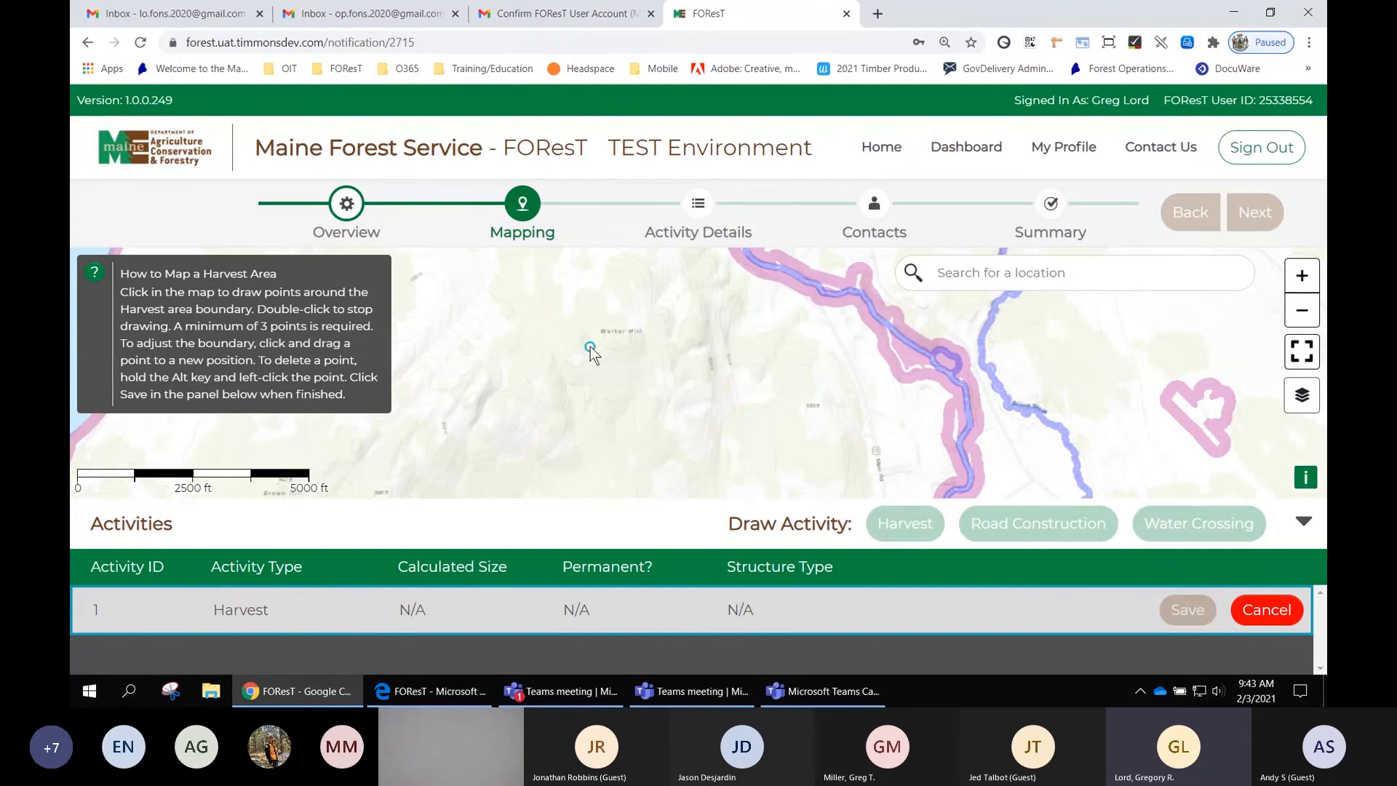
pyautogui.click(819, 310)
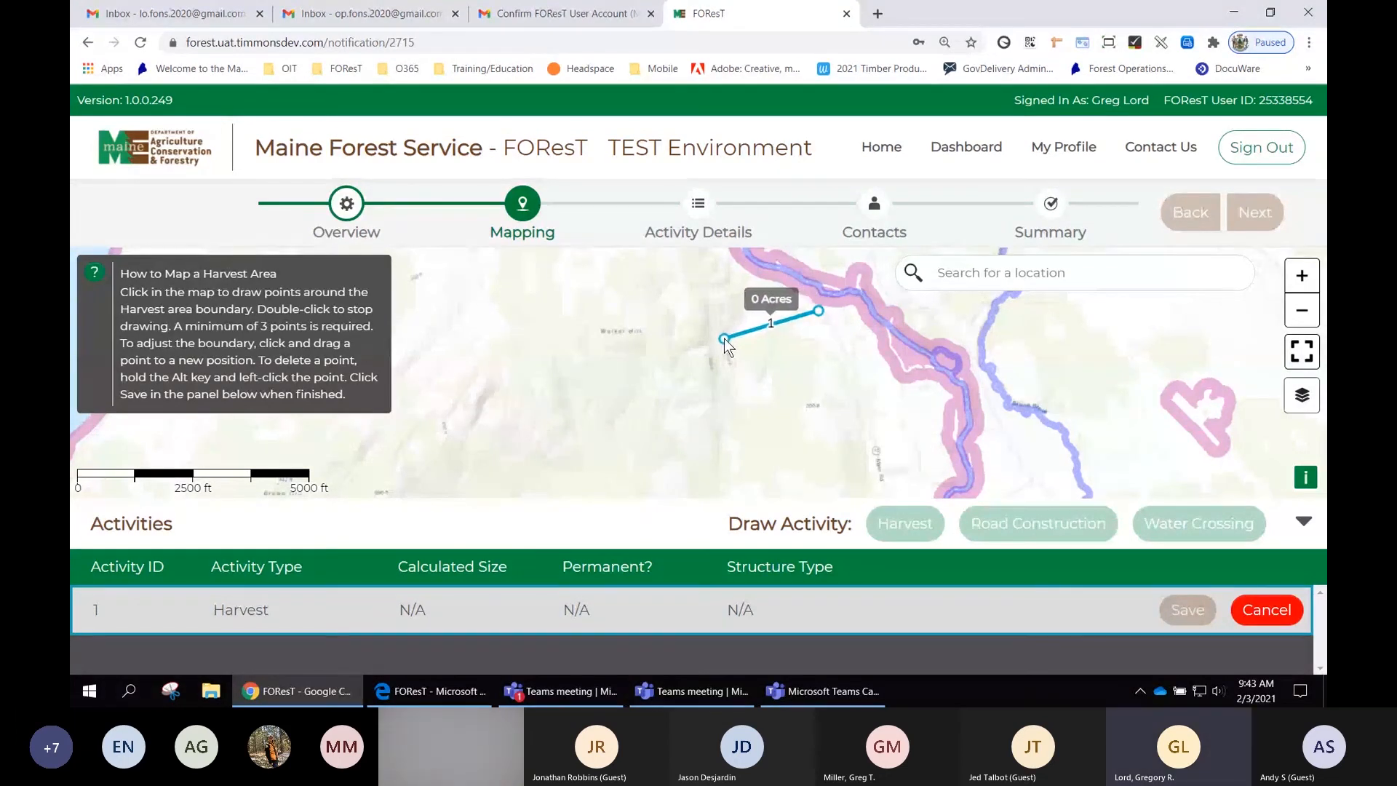
pyautogui.click(724, 339)
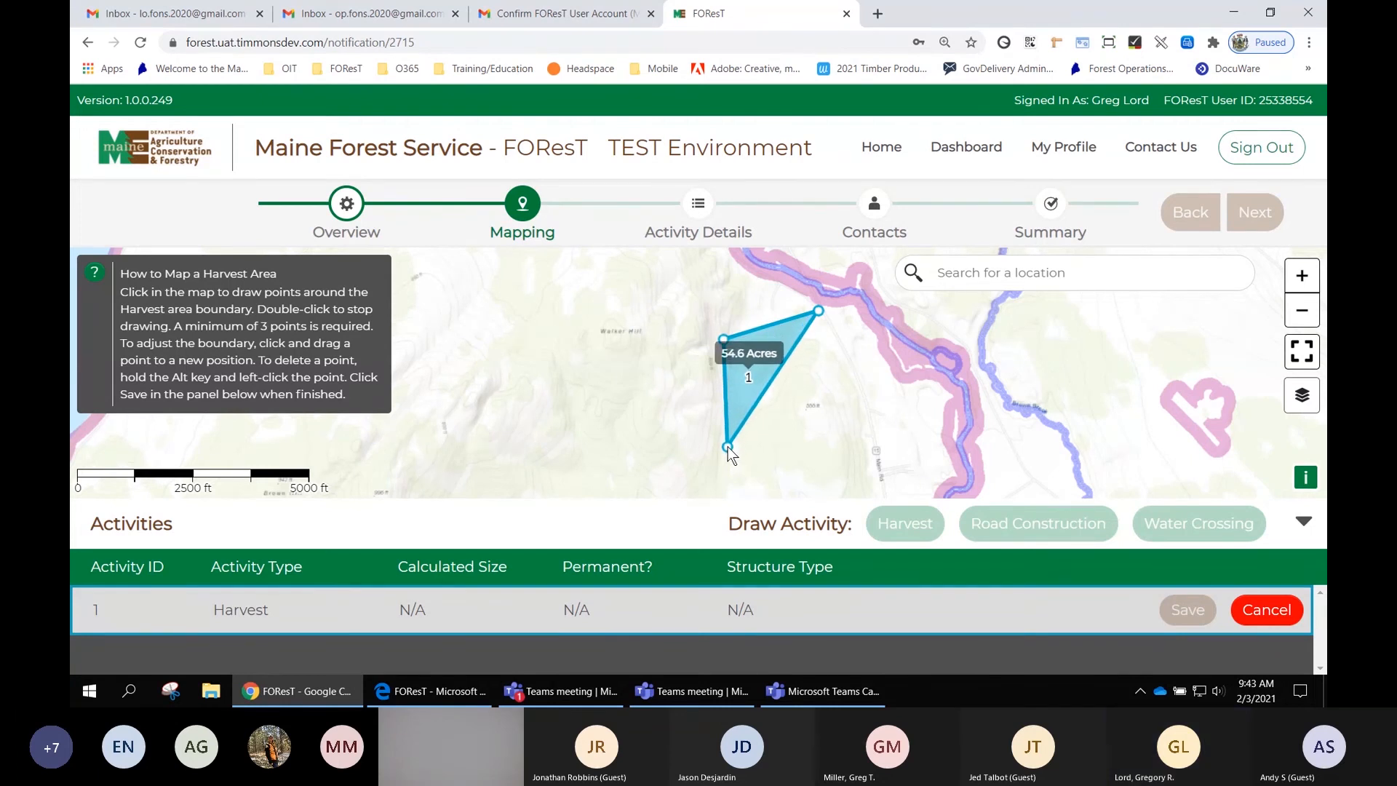
pyautogui.click(728, 446)
pyautogui.click(726, 482)
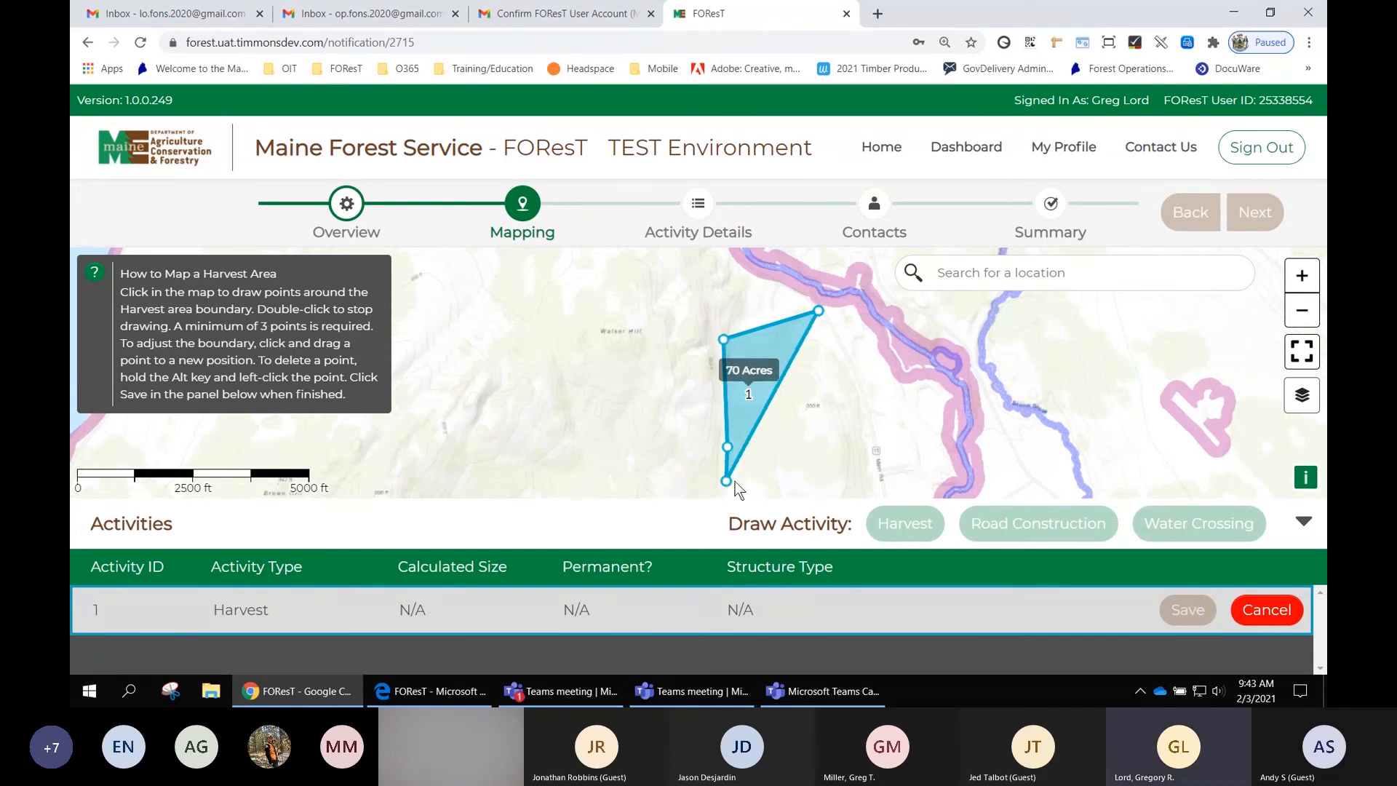
pyautogui.click(783, 488)
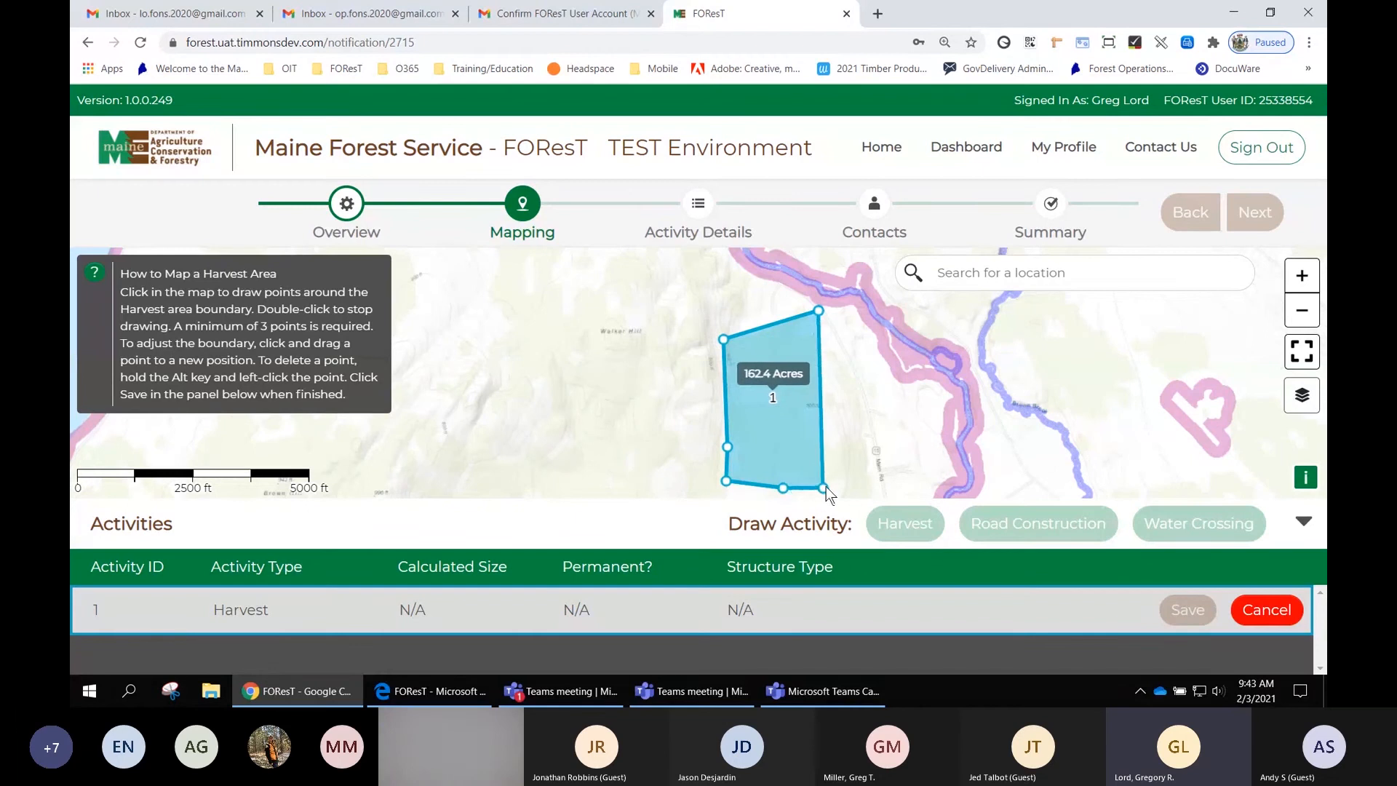
pyautogui.click(843, 485)
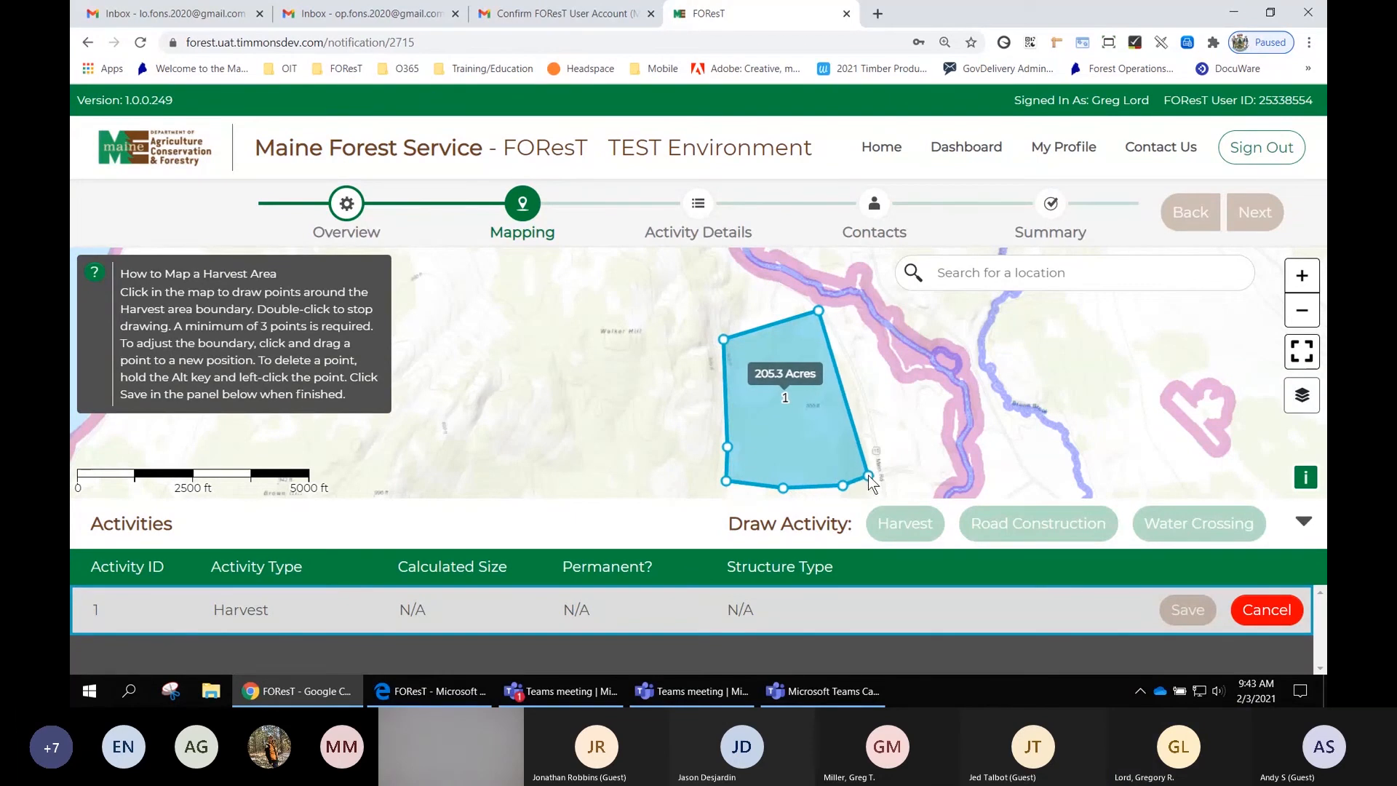
pyautogui.click(869, 471)
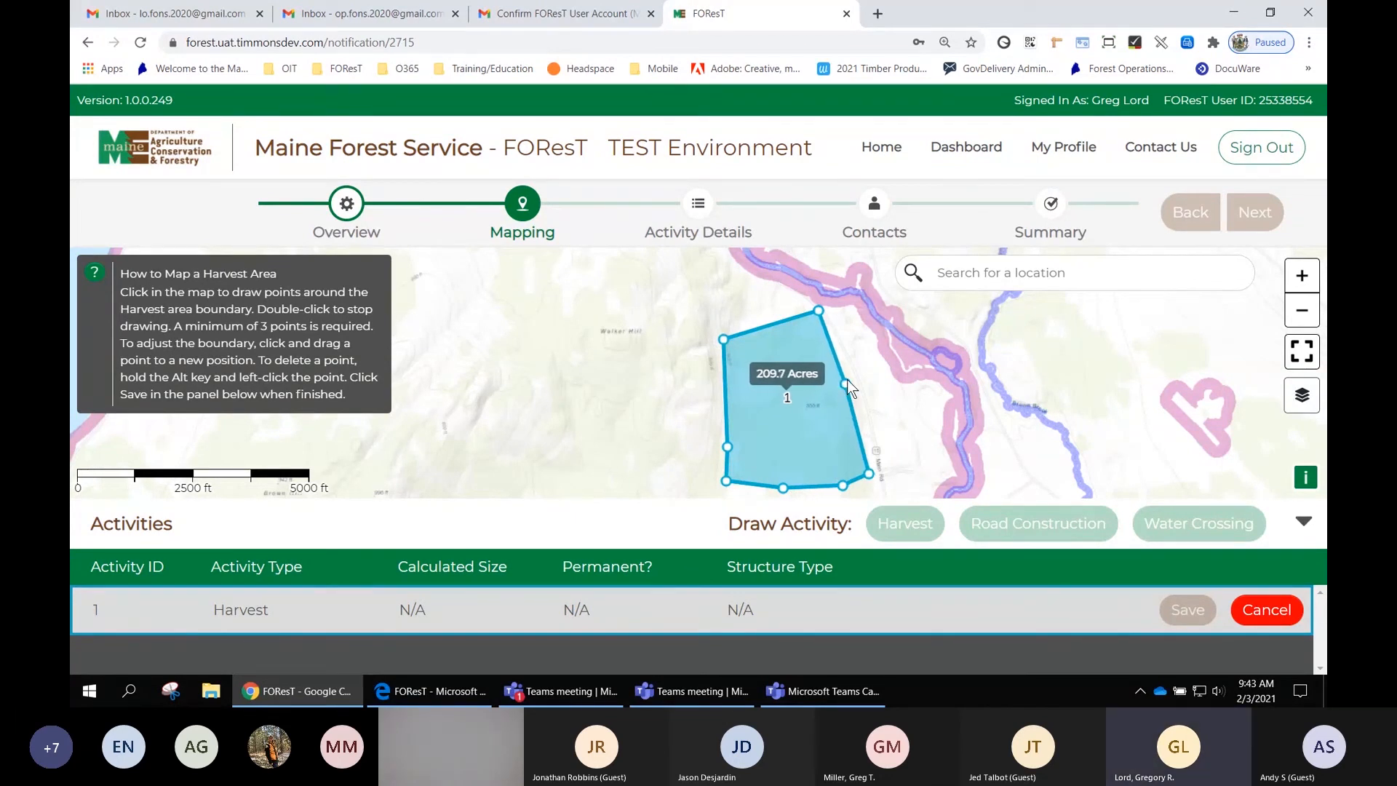
pyautogui.click(845, 382)
pyautogui.doubleClick(839, 354)
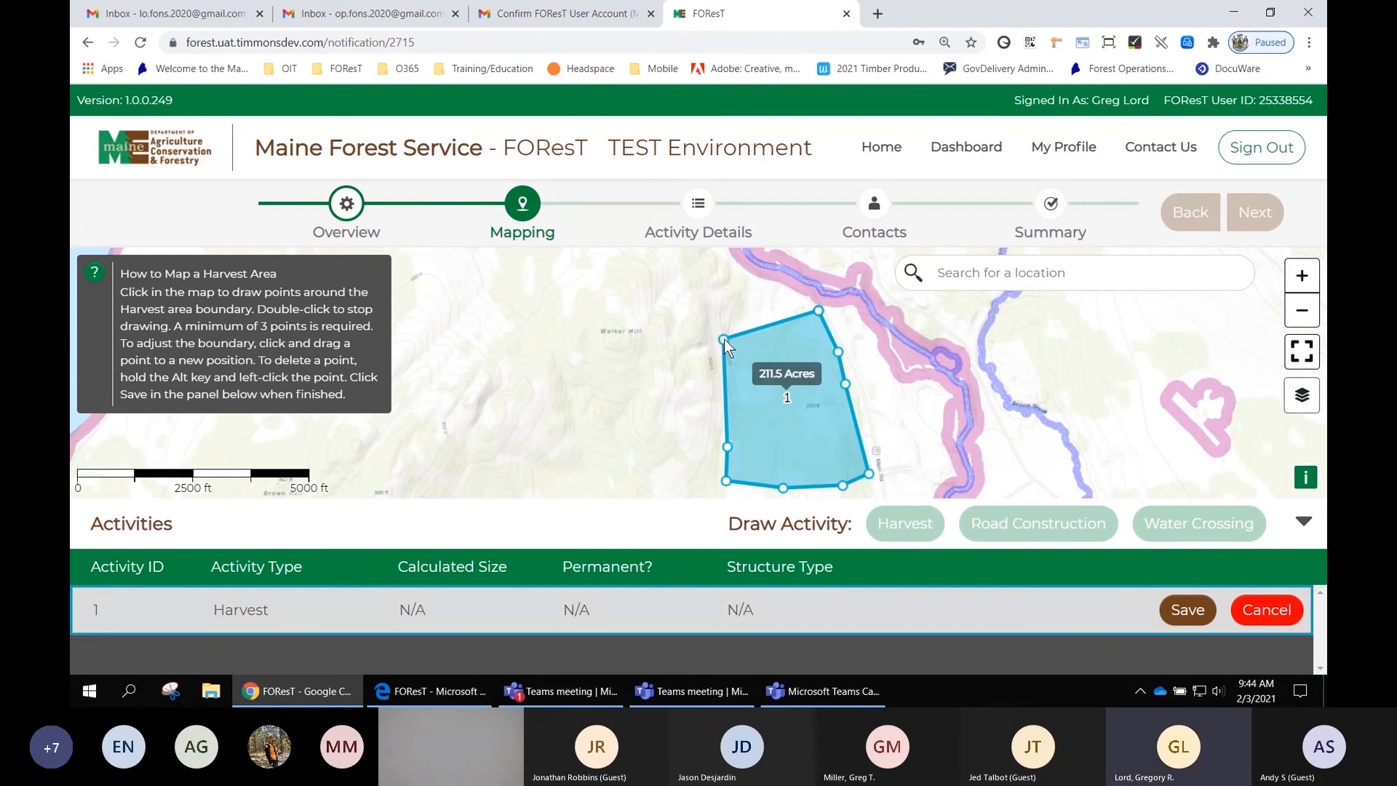
pyautogui.moveTo(724, 339); pyautogui.dragTo(716, 311)
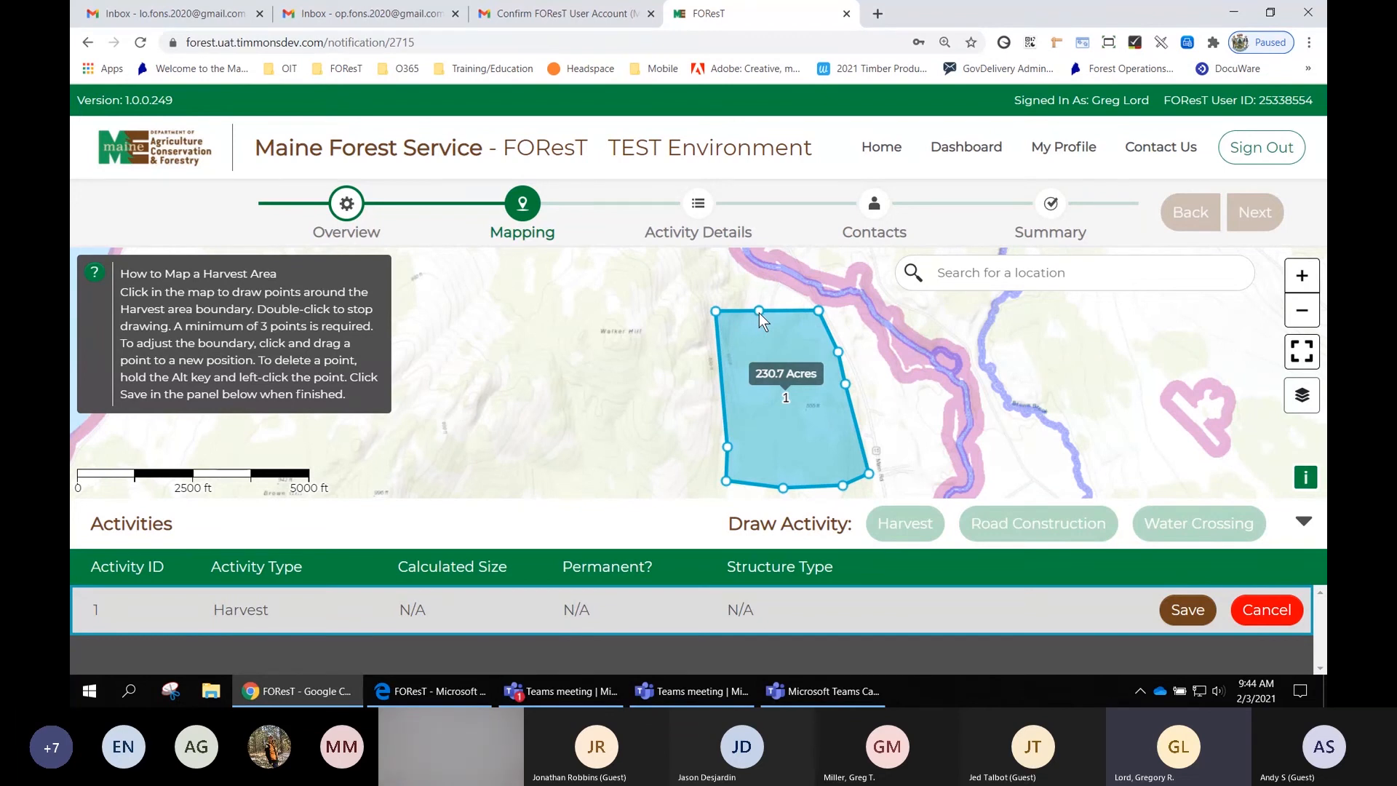
pyautogui.moveTo(758, 313); pyautogui.dragTo(759, 275)
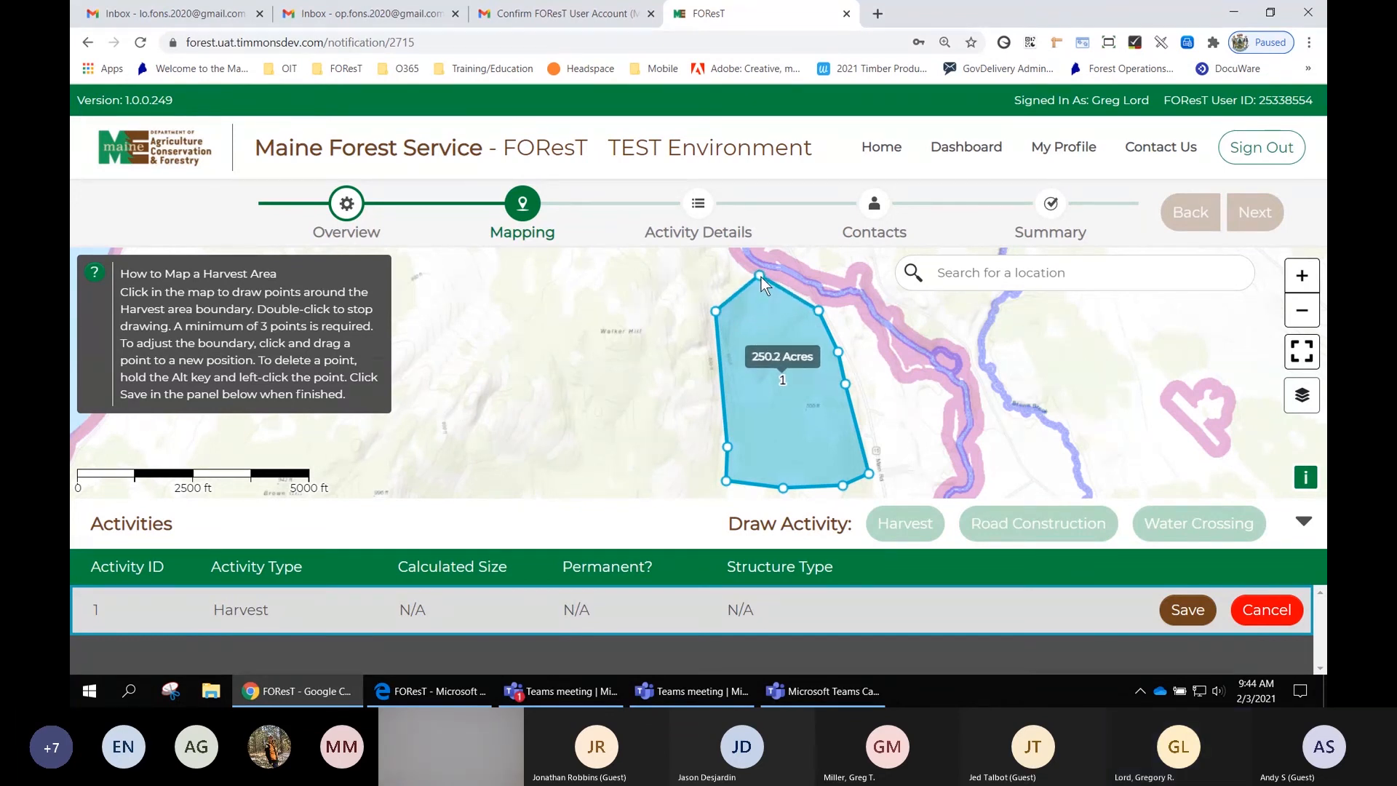
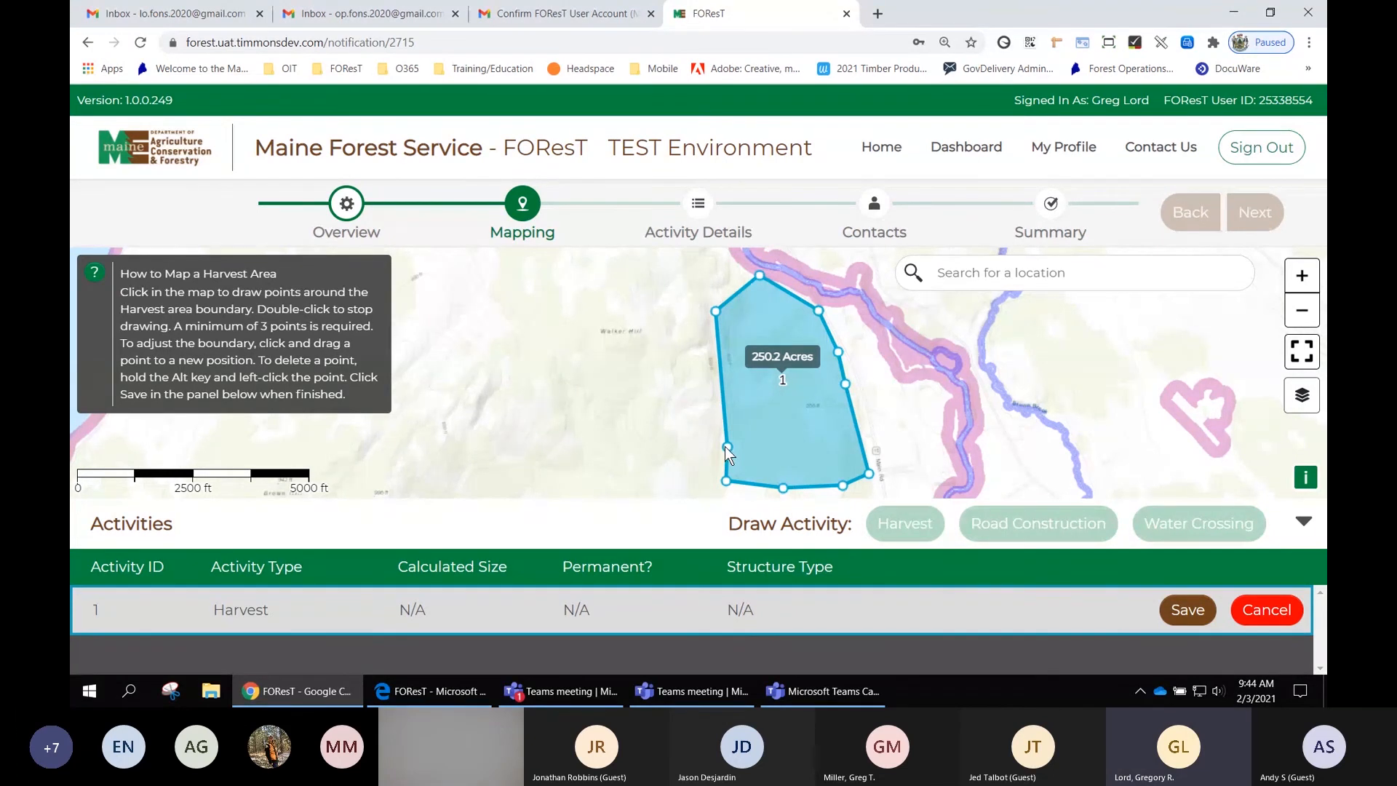
# - Drag the harvest area's lower-left point outward to about 260 acres and save the Harvest activity
pyautogui.moveTo(727, 448); pyautogui.dragTo(713, 387)
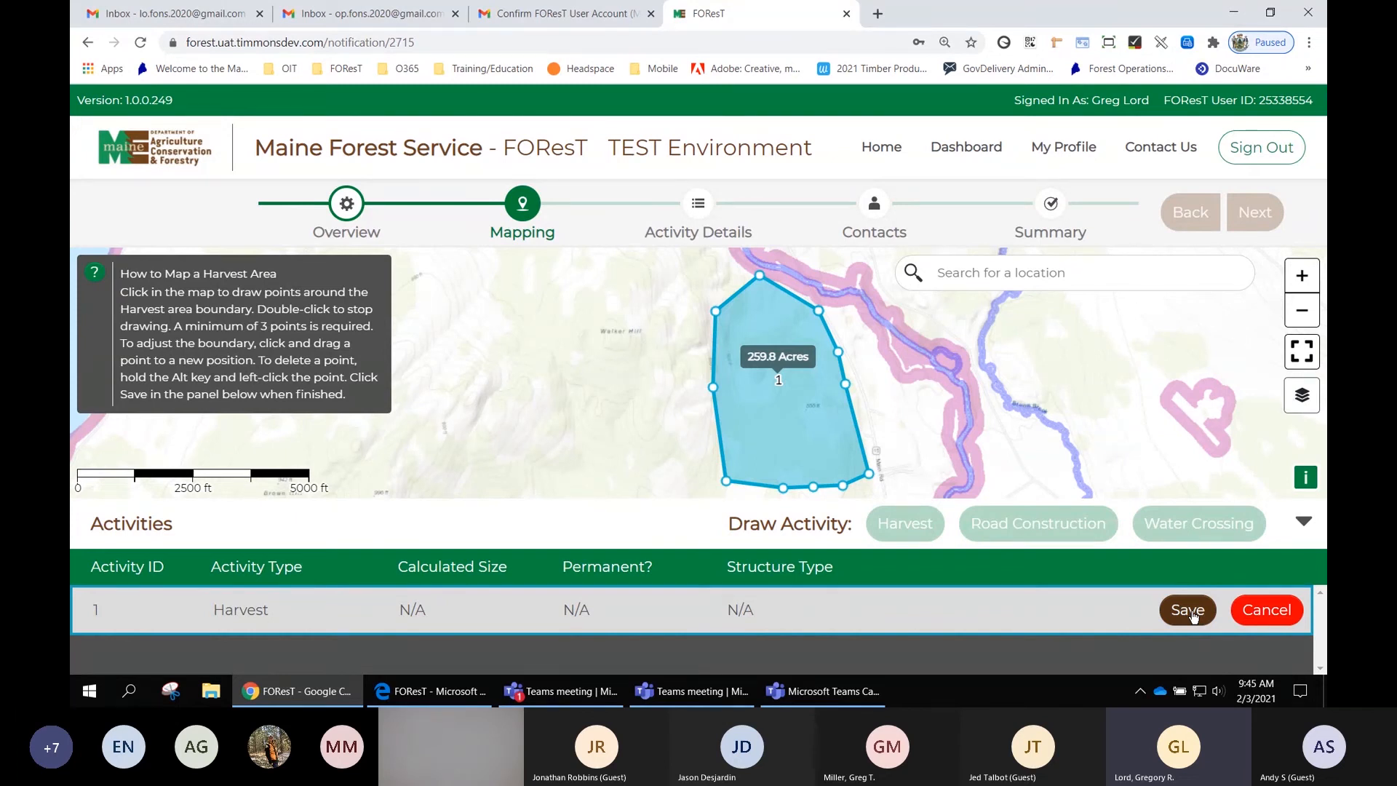
pyautogui.click(1192, 613)
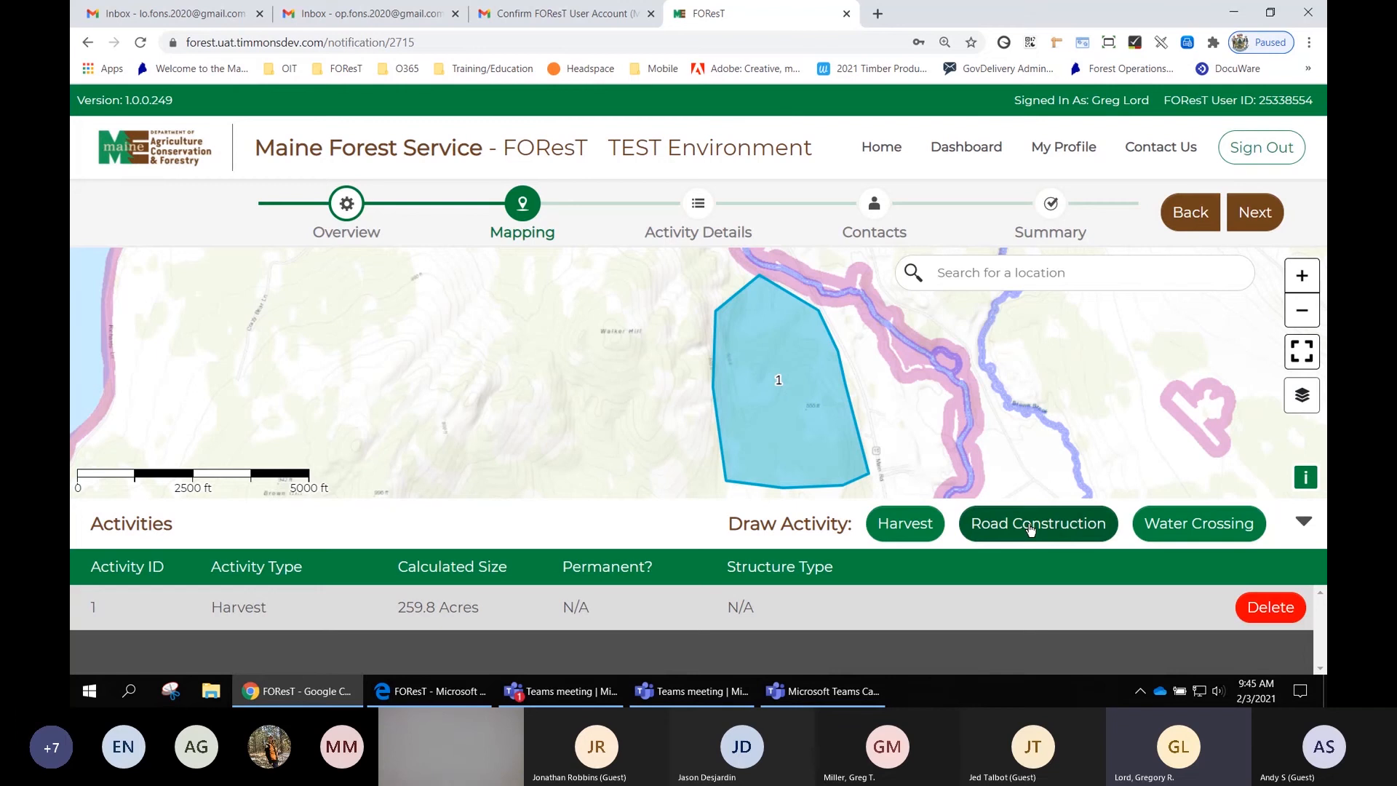
# - Draw a Road Construction path through the harvest area, then adjust its points to about 5,790 feet
pyautogui.click(1030, 530)
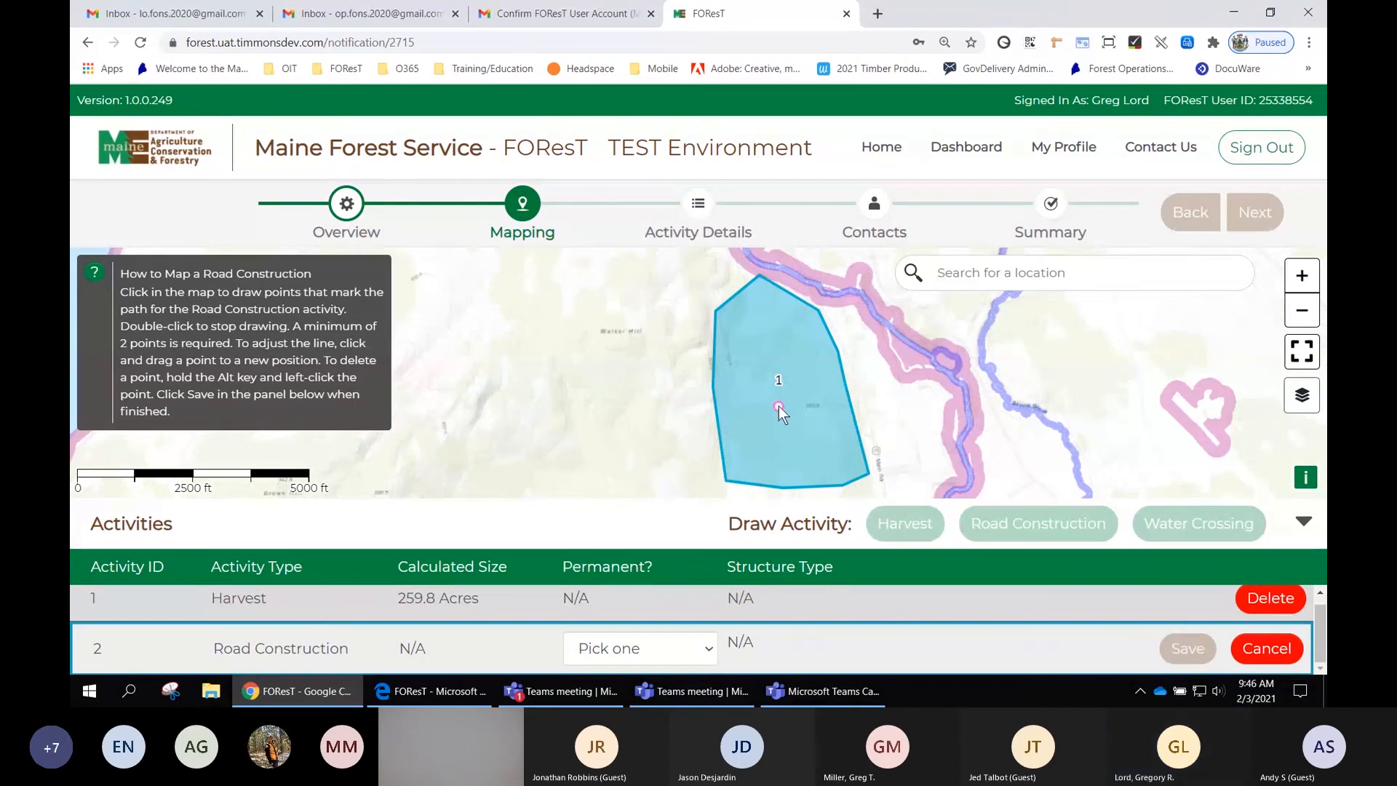
pyautogui.click(834, 353)
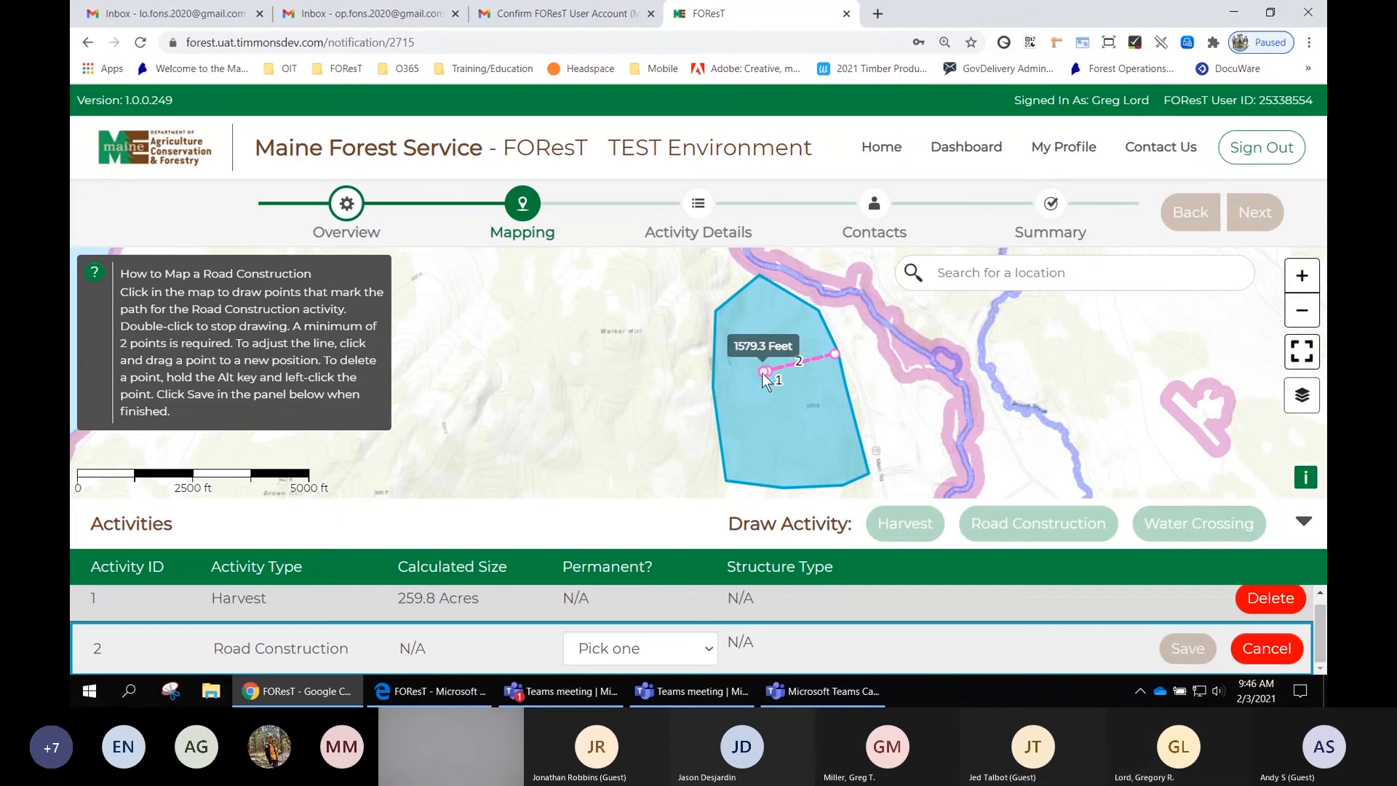
pyautogui.click(763, 372)
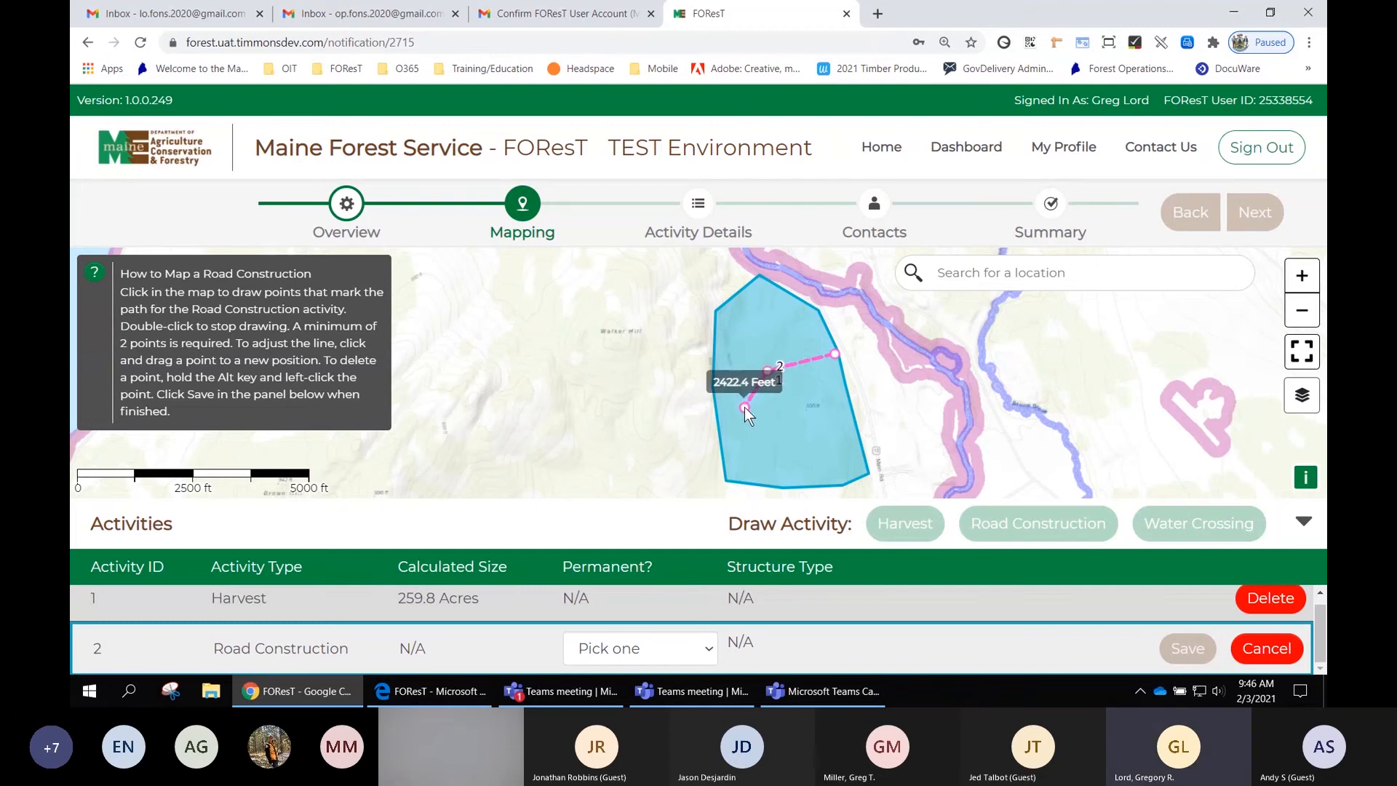
pyautogui.click(744, 408)
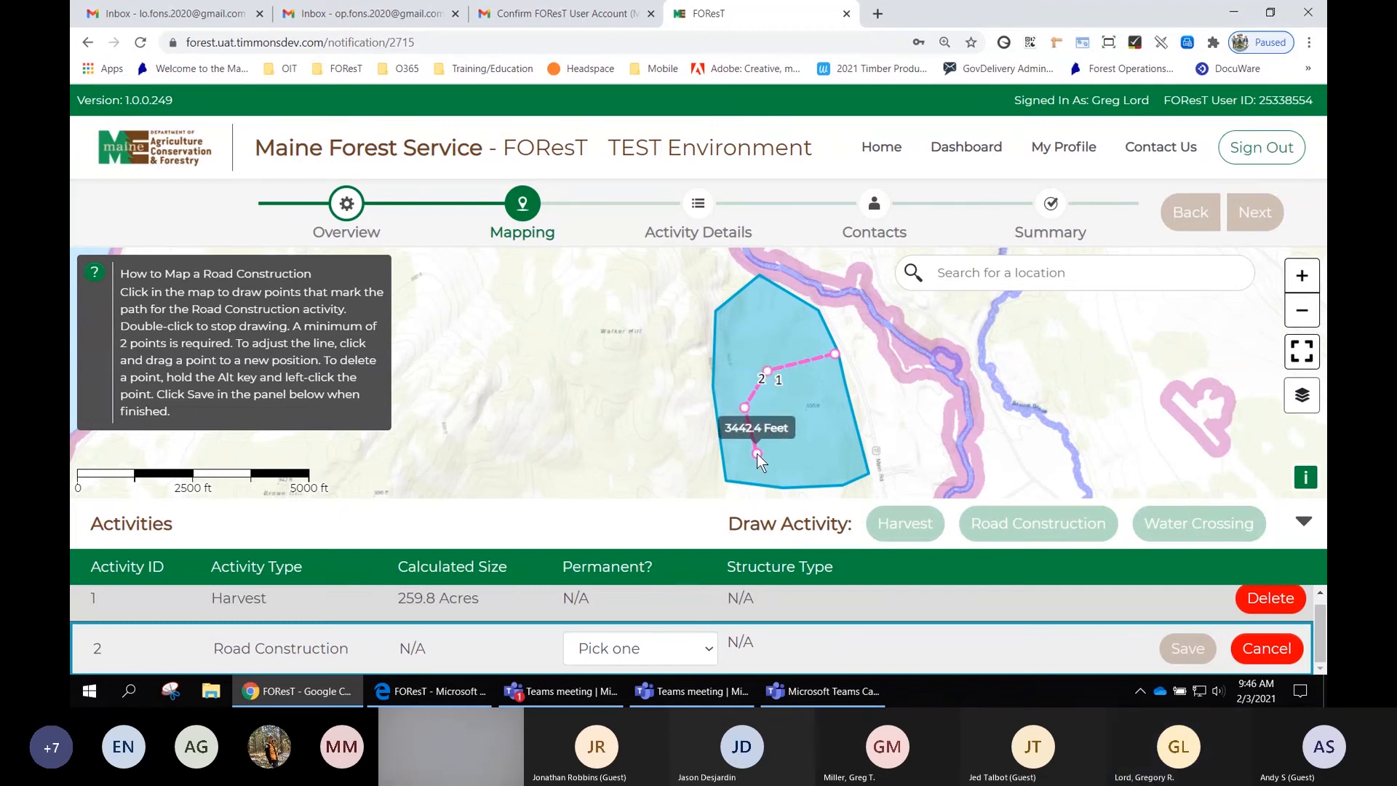
pyautogui.click(757, 453)
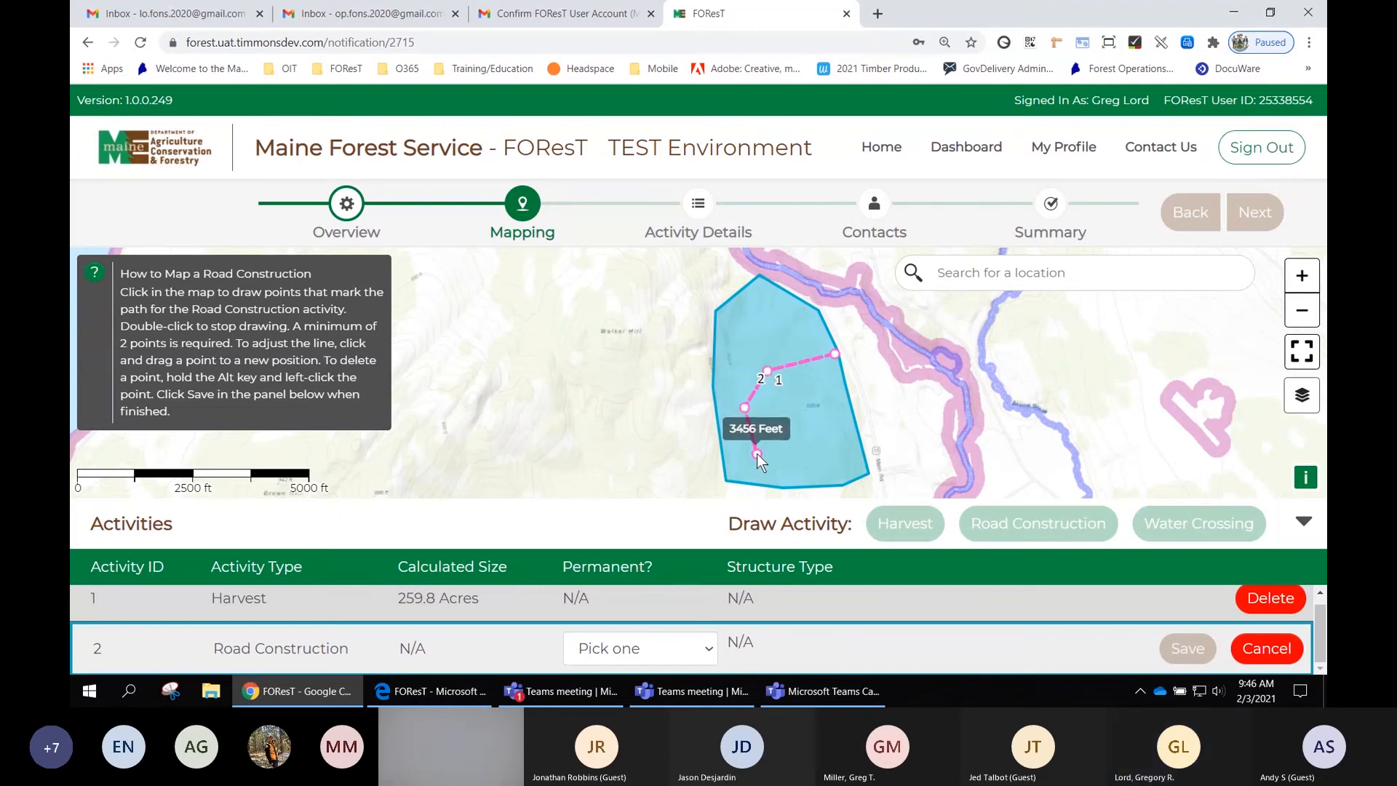
pyautogui.doubleClick(834, 471)
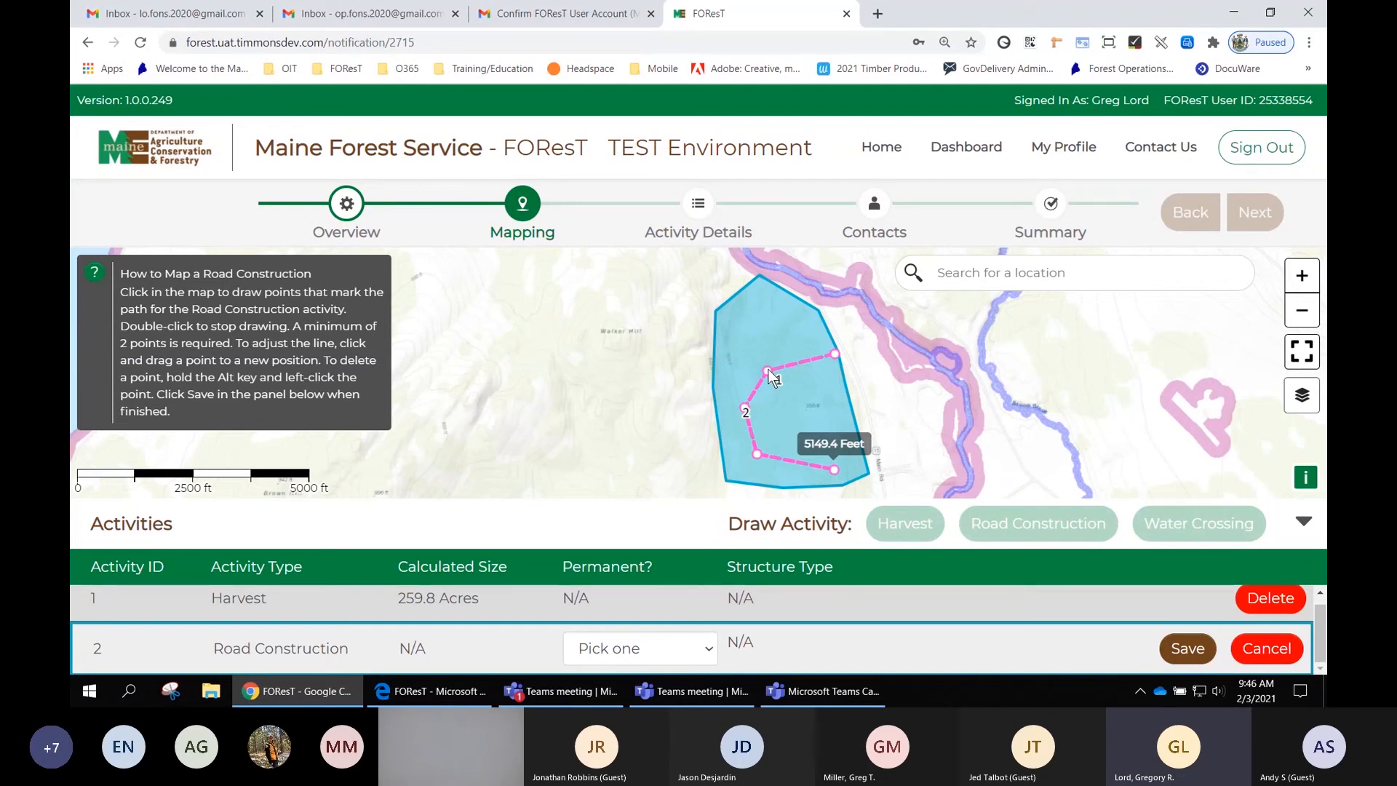
pyautogui.moveTo(767, 372)
pyautogui.mouseDown()
pyautogui.moveTo(771, 343)
pyautogui.moveTo(744, 368)
pyautogui.mouseUp()
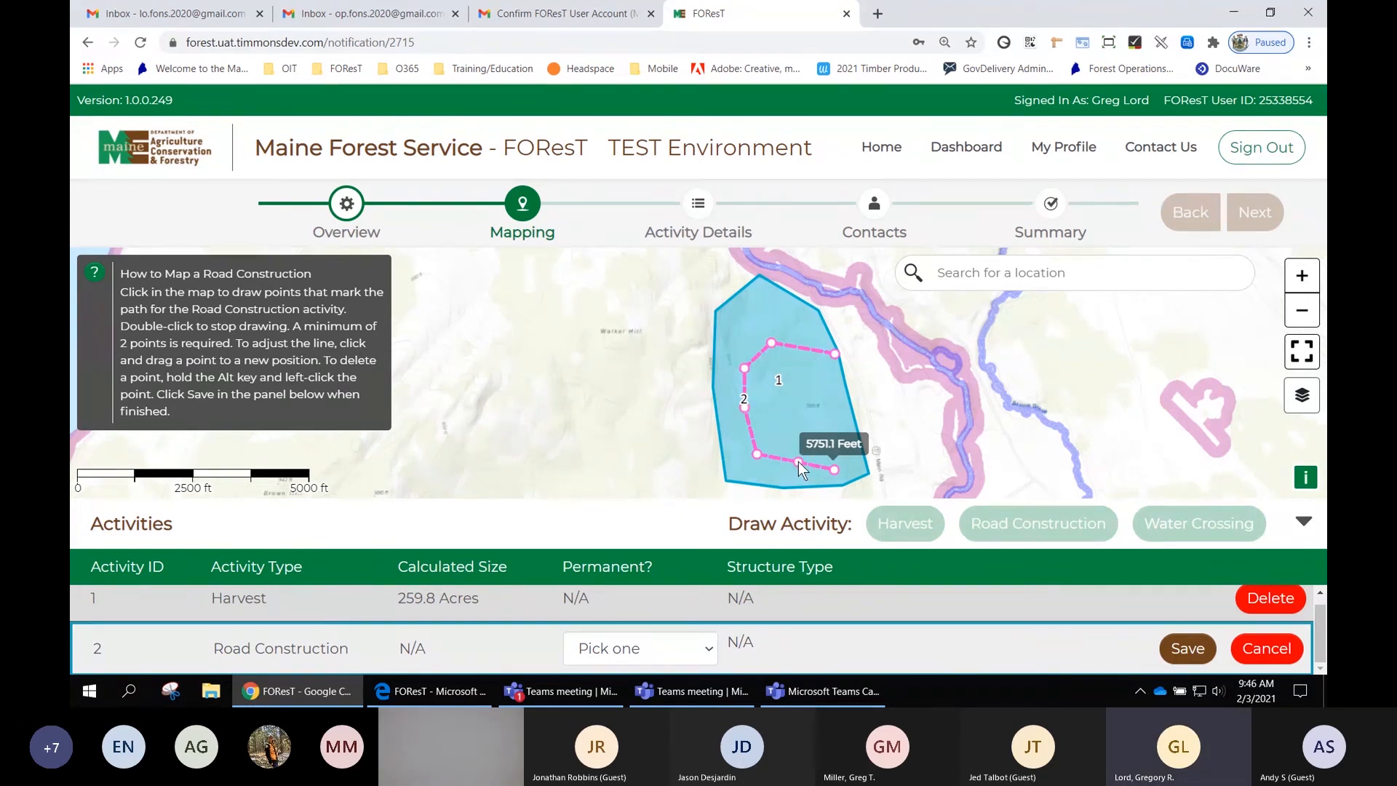
pyautogui.moveTo(797, 462); pyautogui.dragTo(797, 470)
# - Mark the road construction as Temporary and save the activity
pyautogui.click(637, 647)
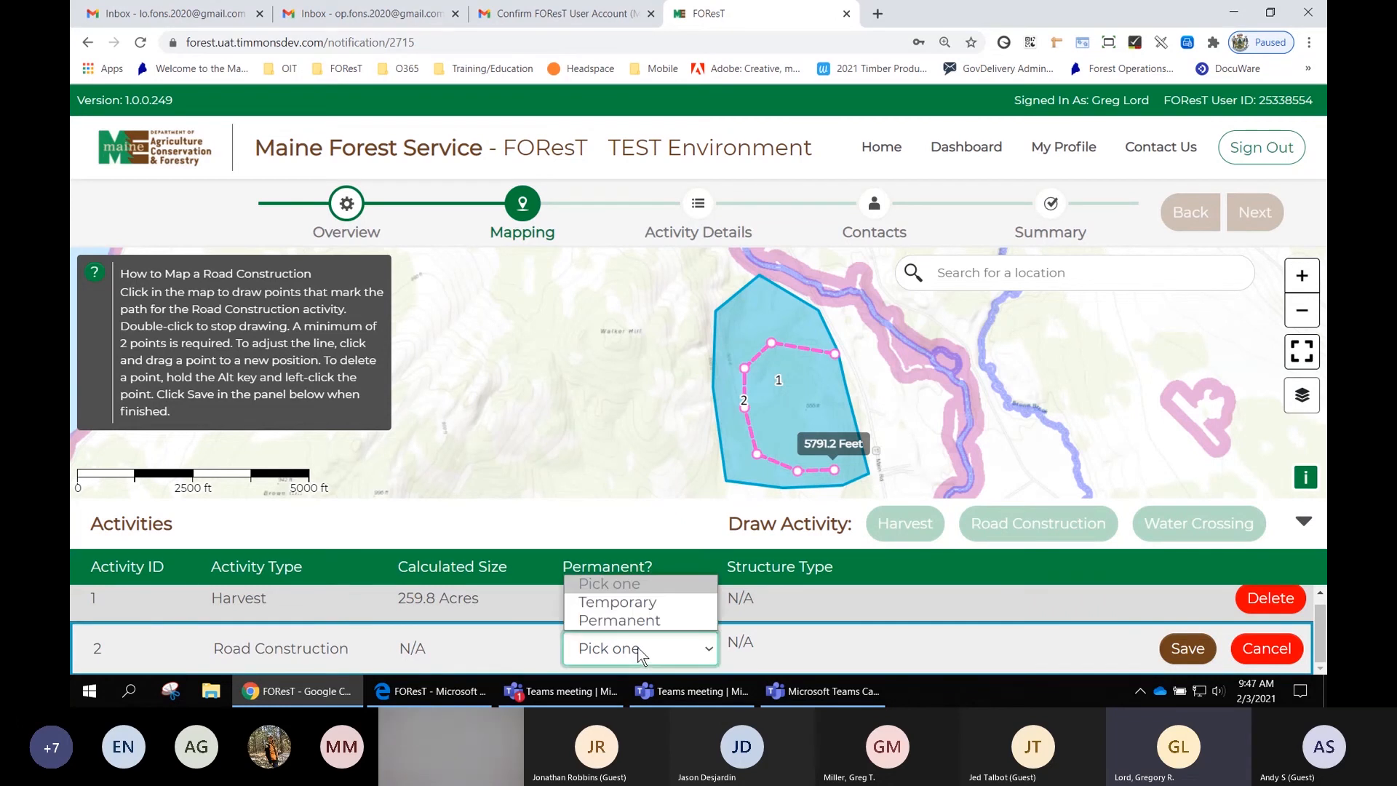
pyautogui.click(652, 601)
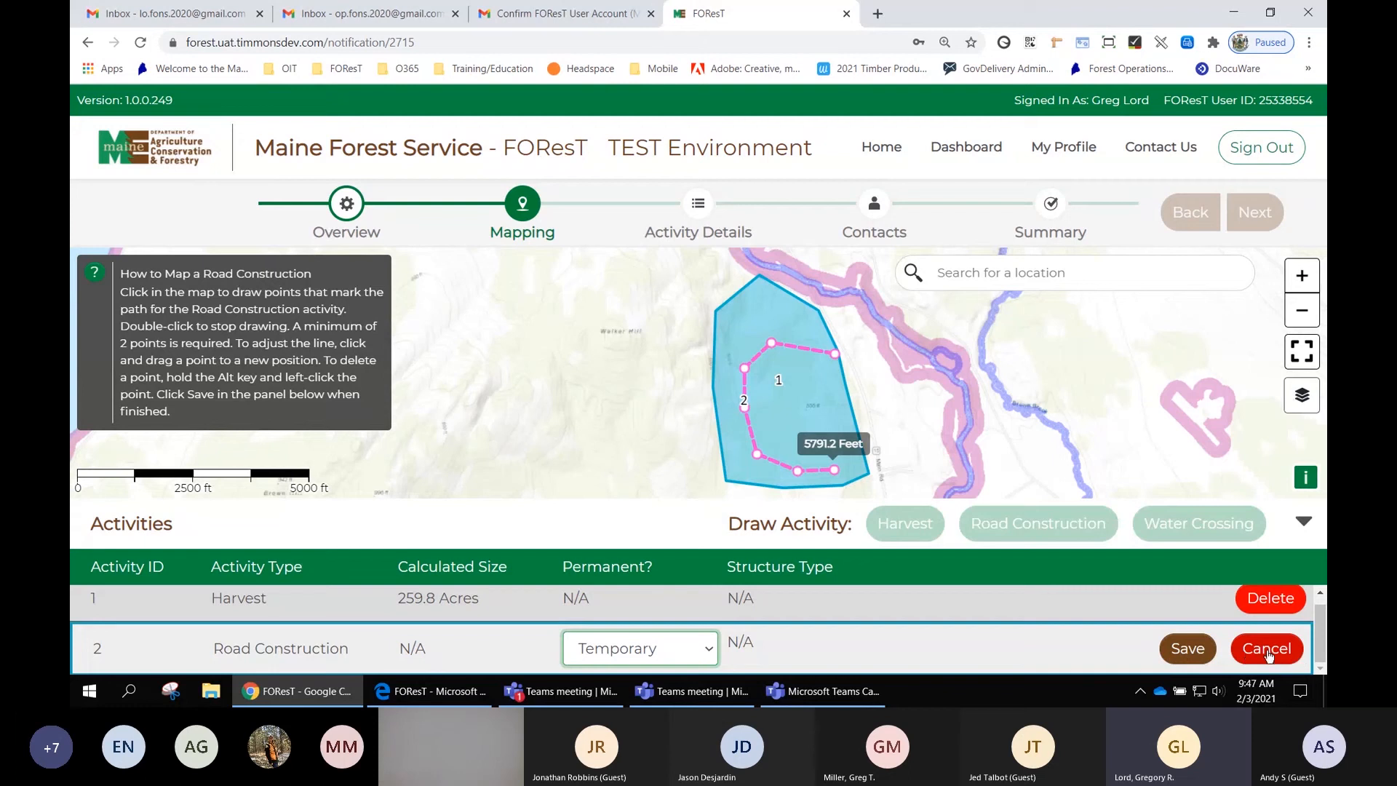
pyautogui.click(1189, 650)
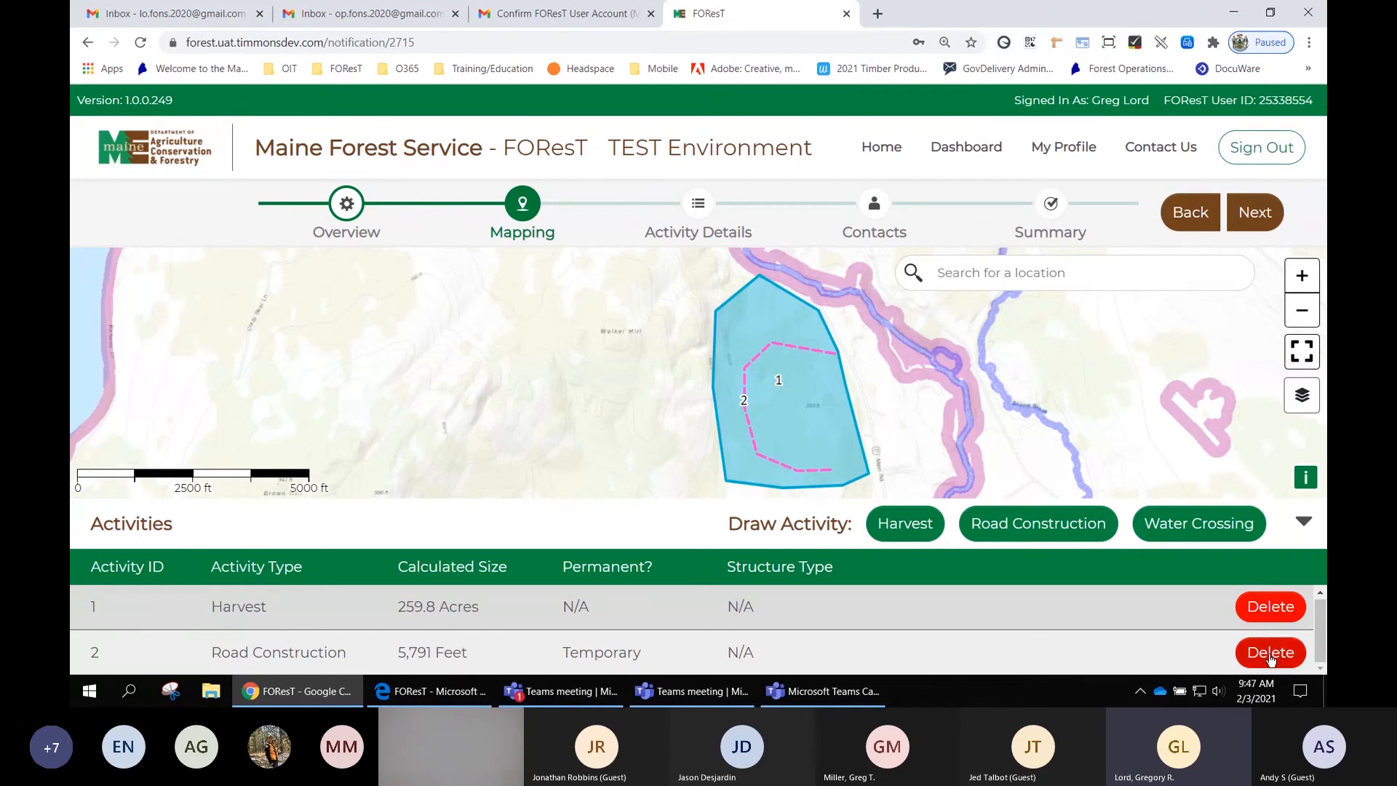
# - Place a Water Crossing point on the road near the harvest area's southern edge
pyautogui.click(1202, 534)
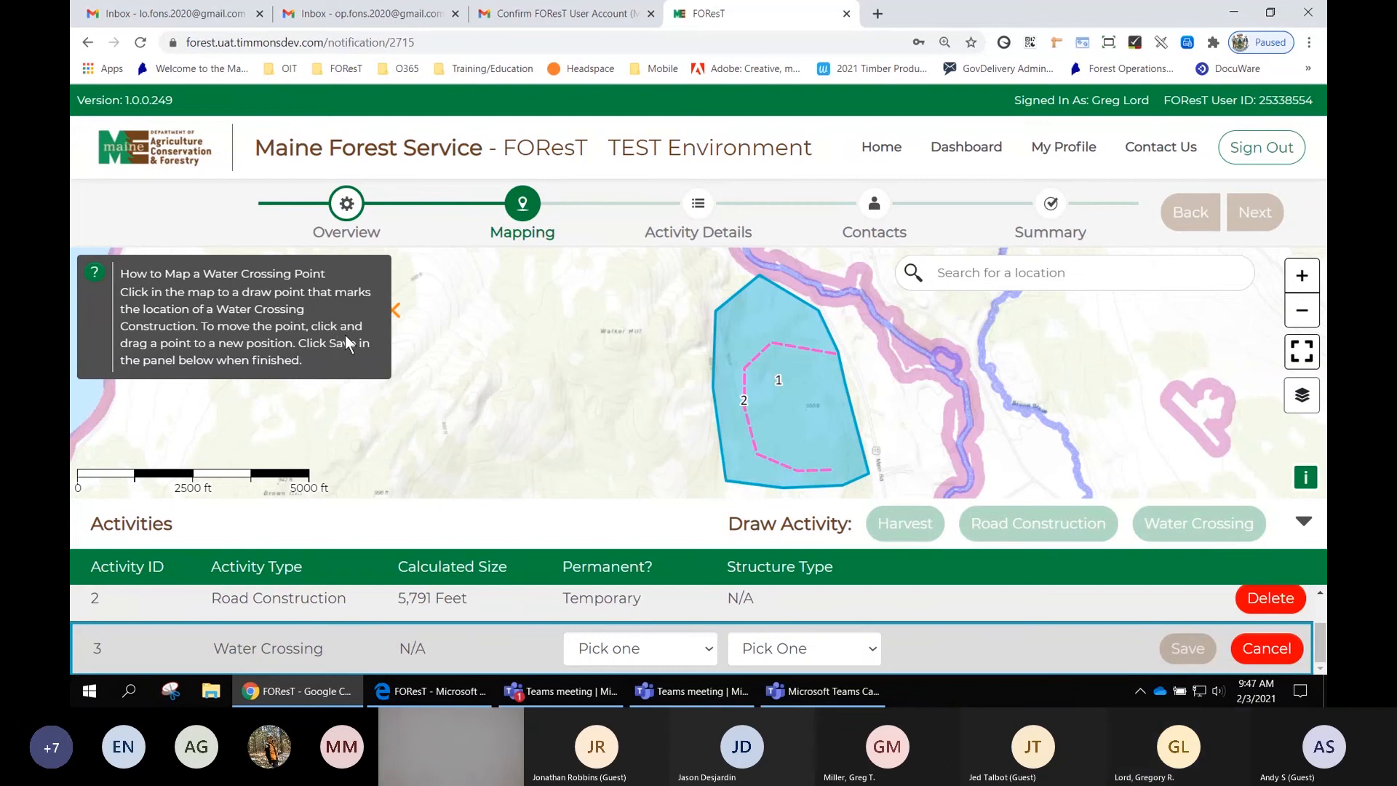
pyautogui.click(750, 425)
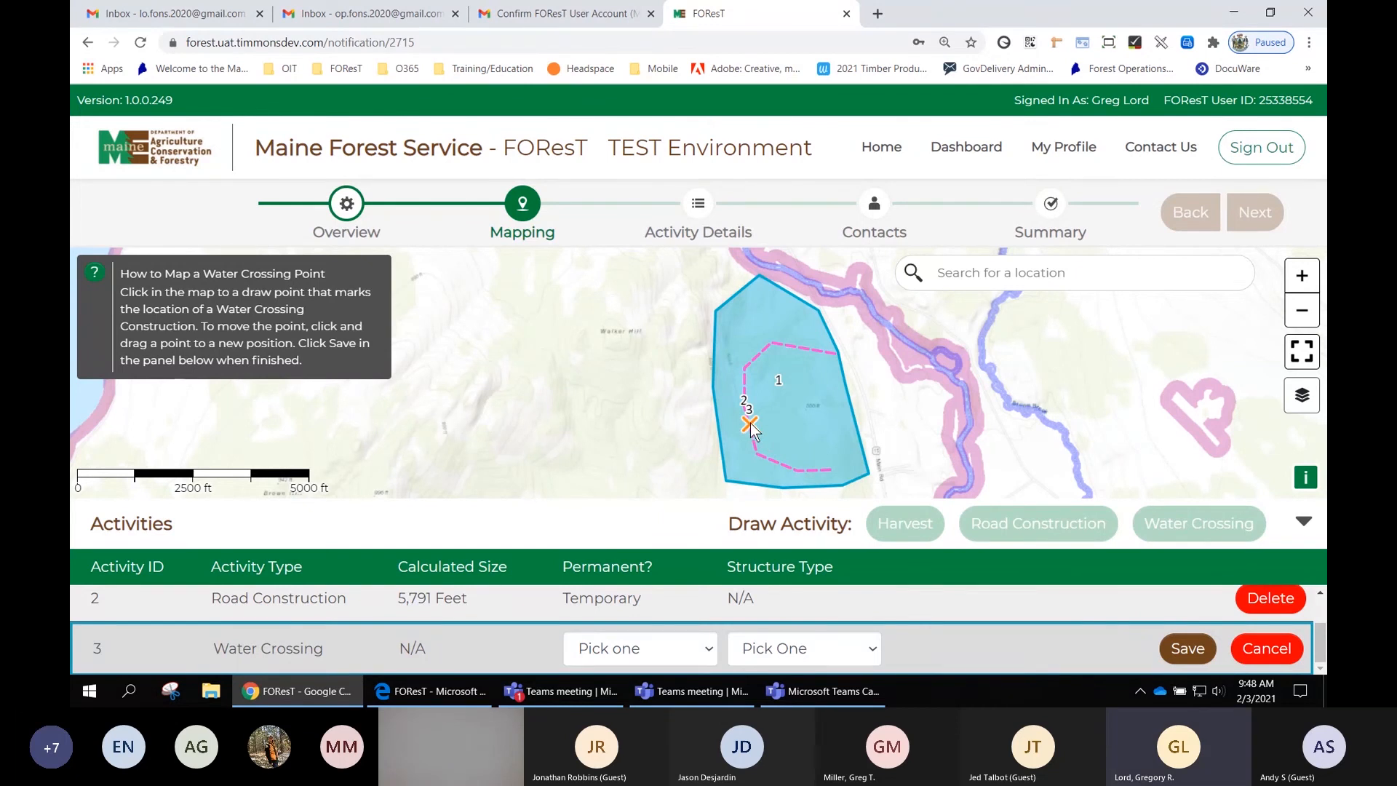
pyautogui.moveTo(751, 426); pyautogui.dragTo(761, 456)
# - Set the water crossing as Temporary with a Road Crossing structure type and save it
pyautogui.click(650, 650)
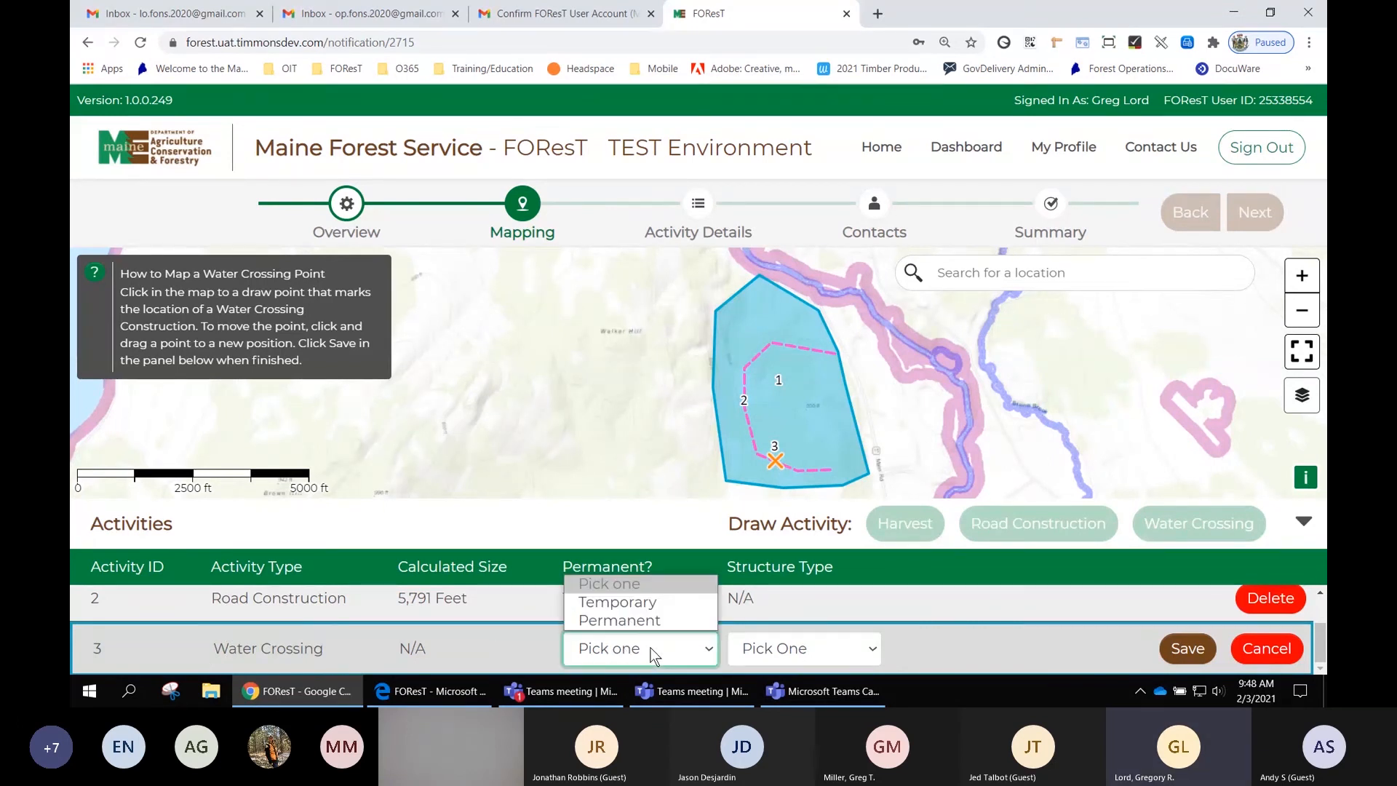
pyautogui.click(655, 606)
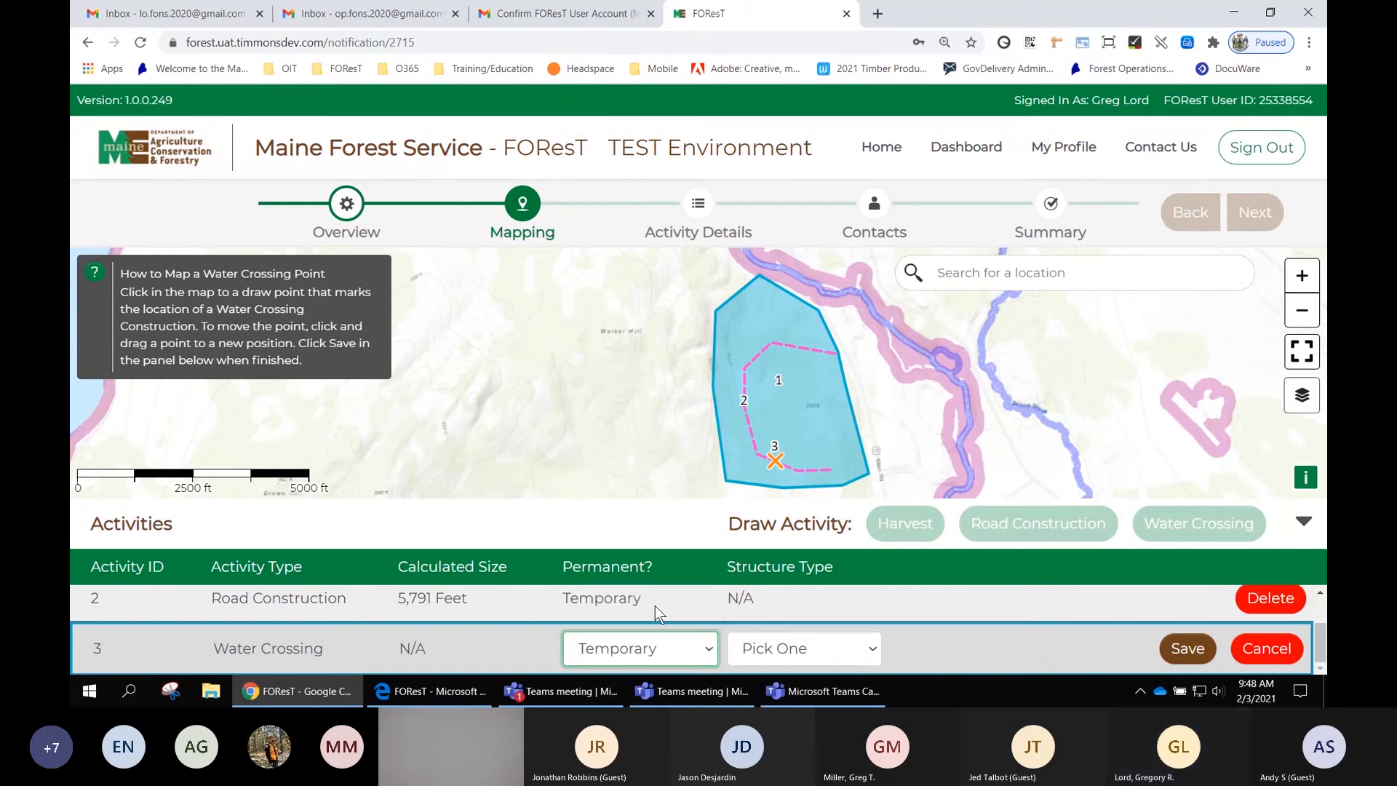
pyautogui.click(816, 653)
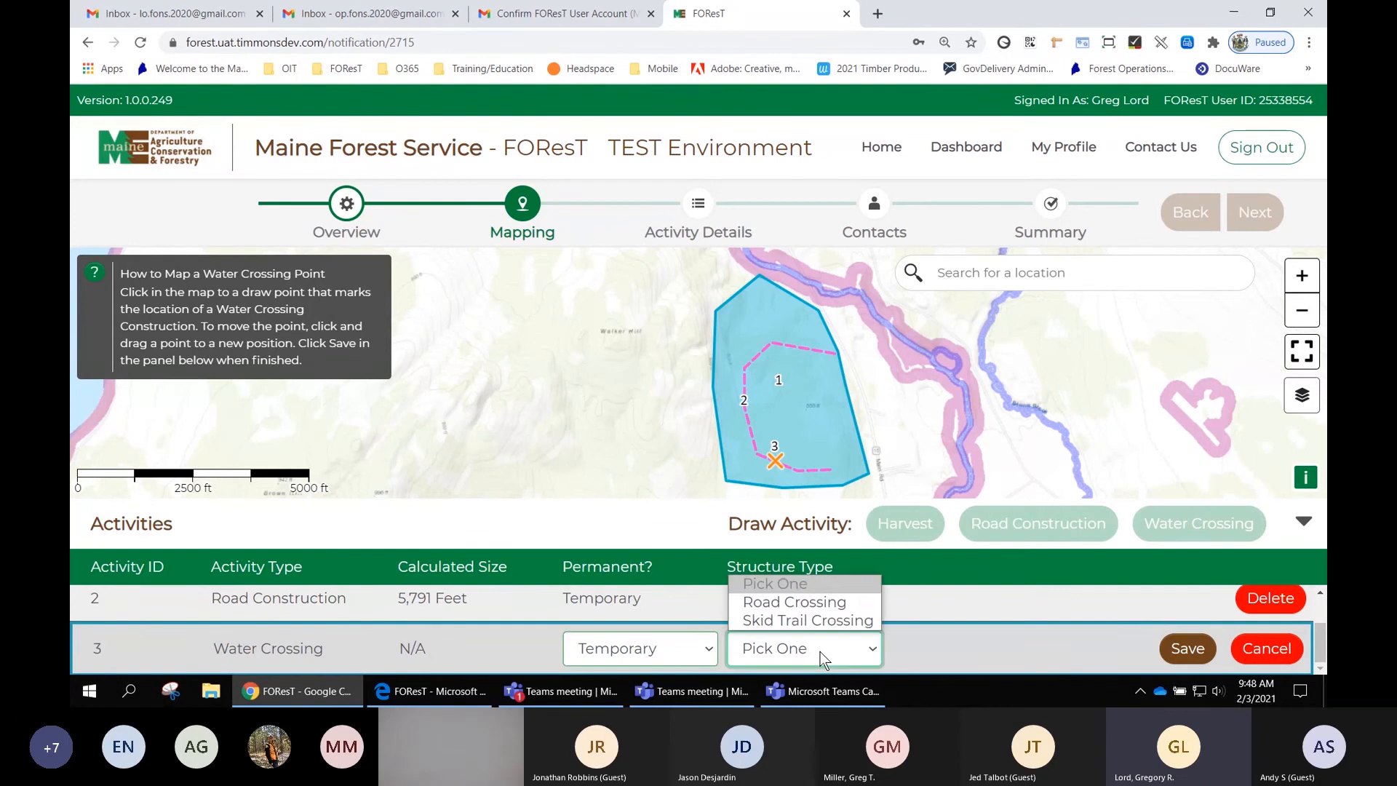
pyautogui.click(825, 611)
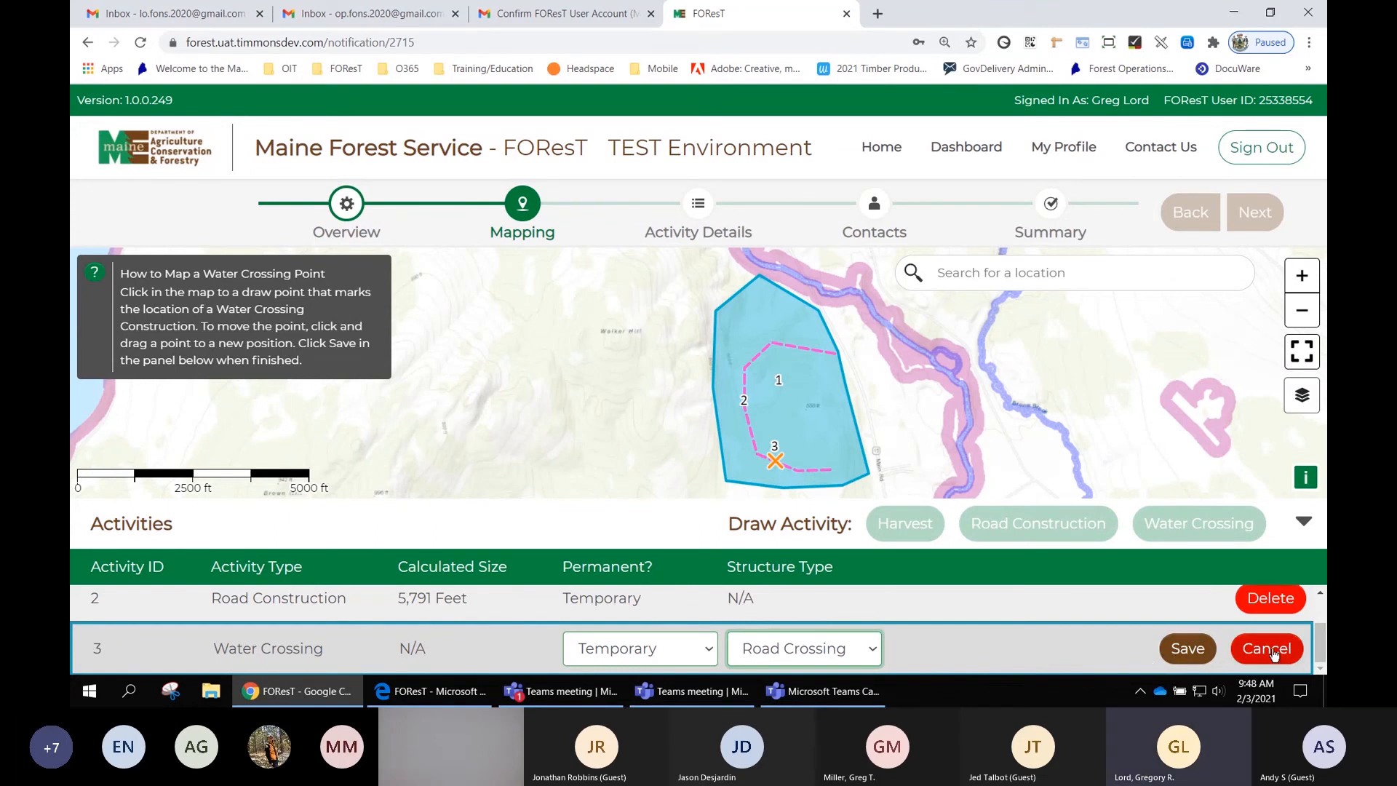
pyautogui.click(1188, 649)
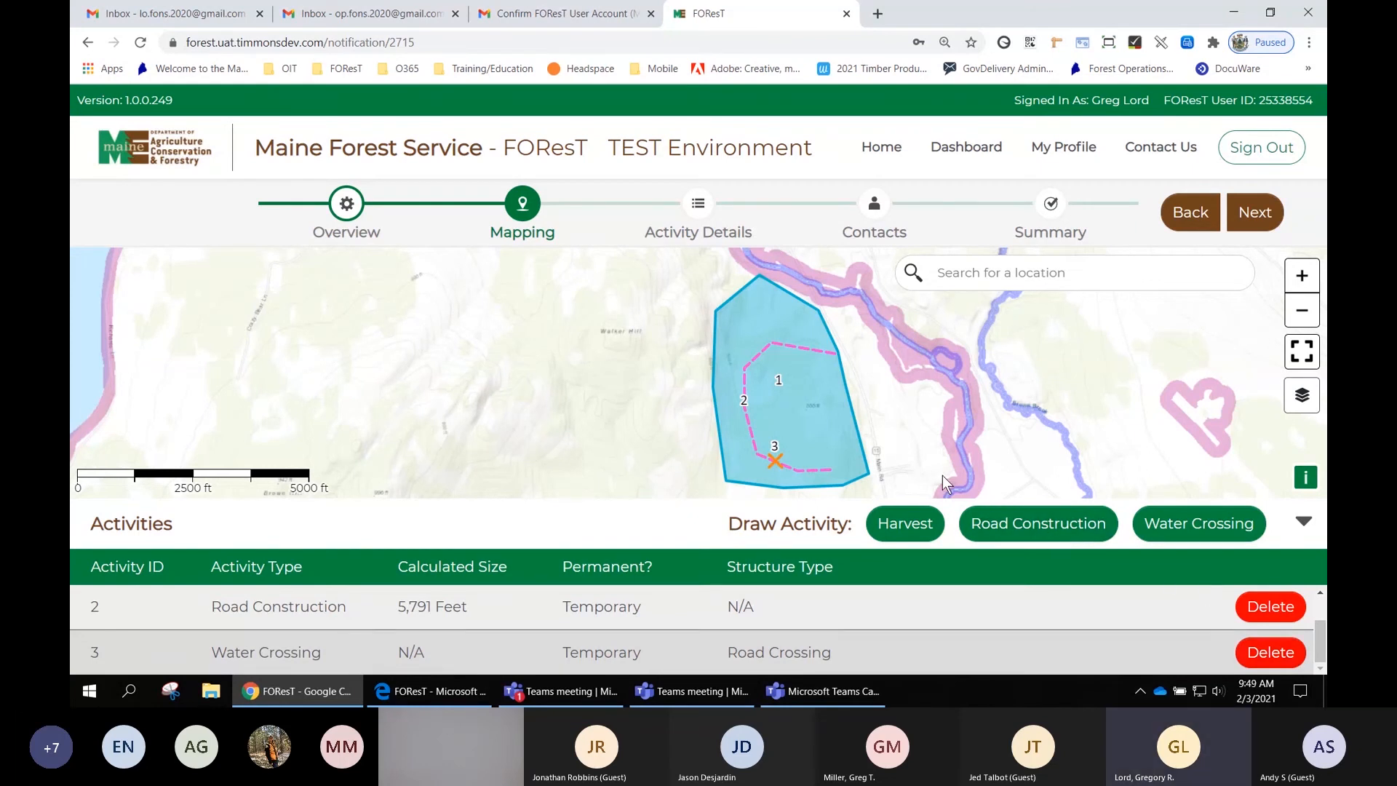
# - Draw and save a second Harvest area of about 155 acres east of the river, then delete it
pyautogui.moveTo(1102, 437); pyautogui.dragTo(977, 446)
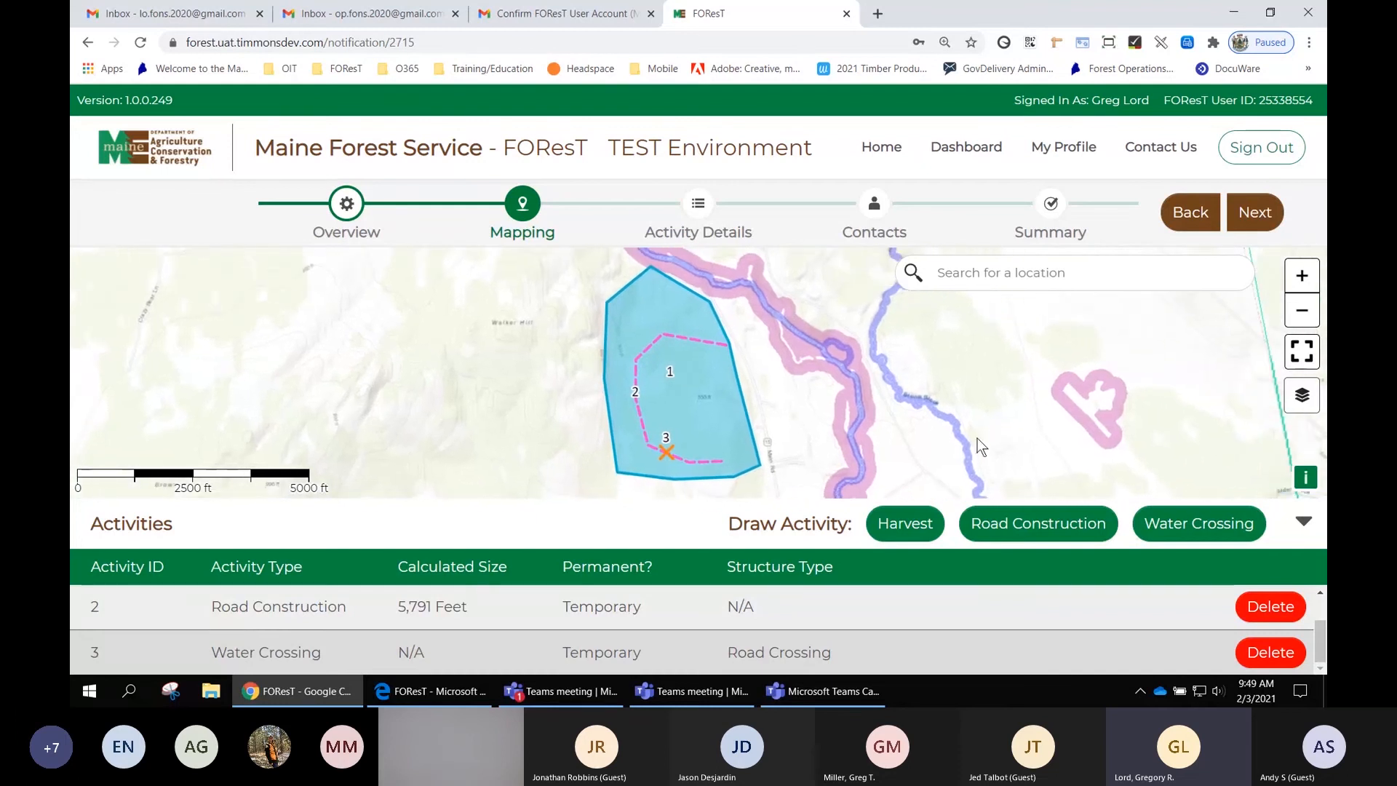
pyautogui.click(903, 525)
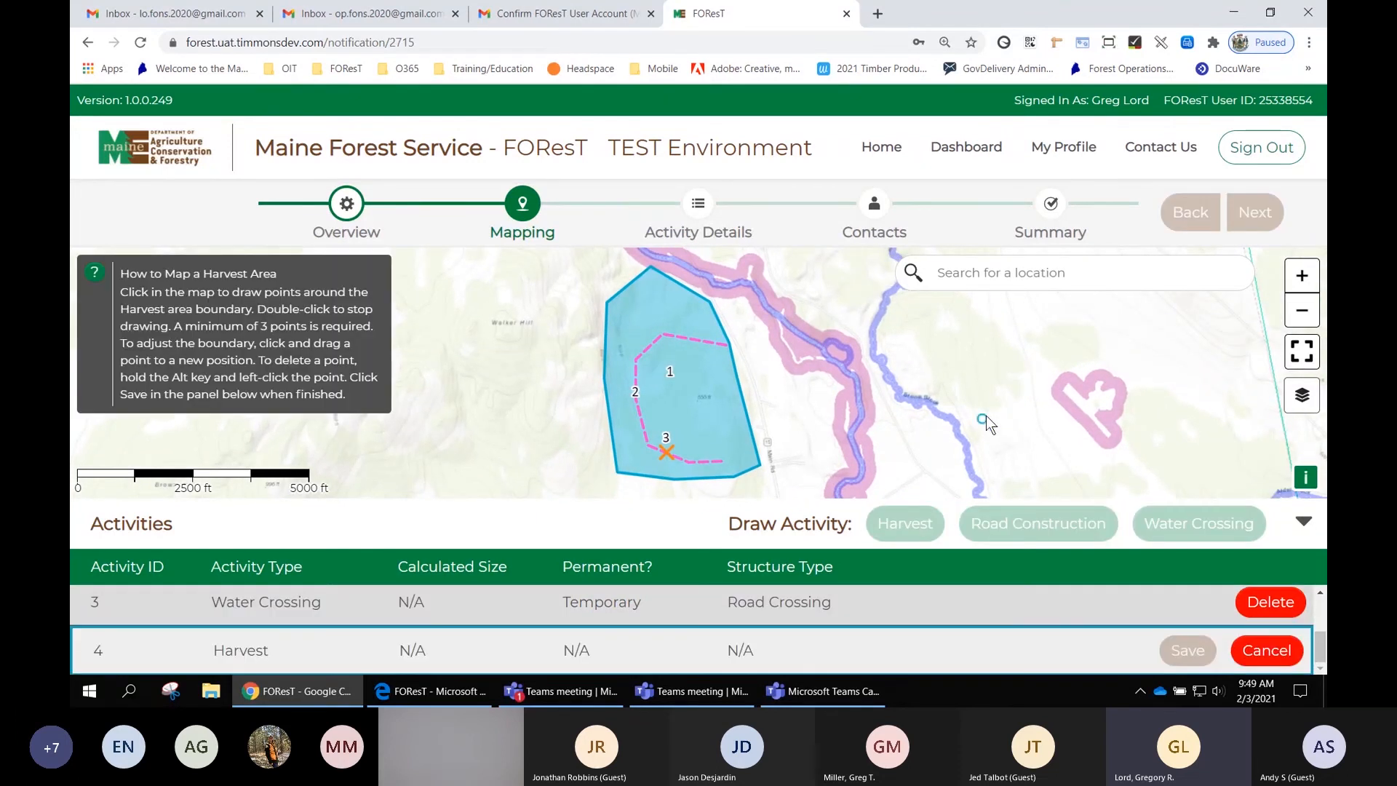
pyautogui.click(975, 309)
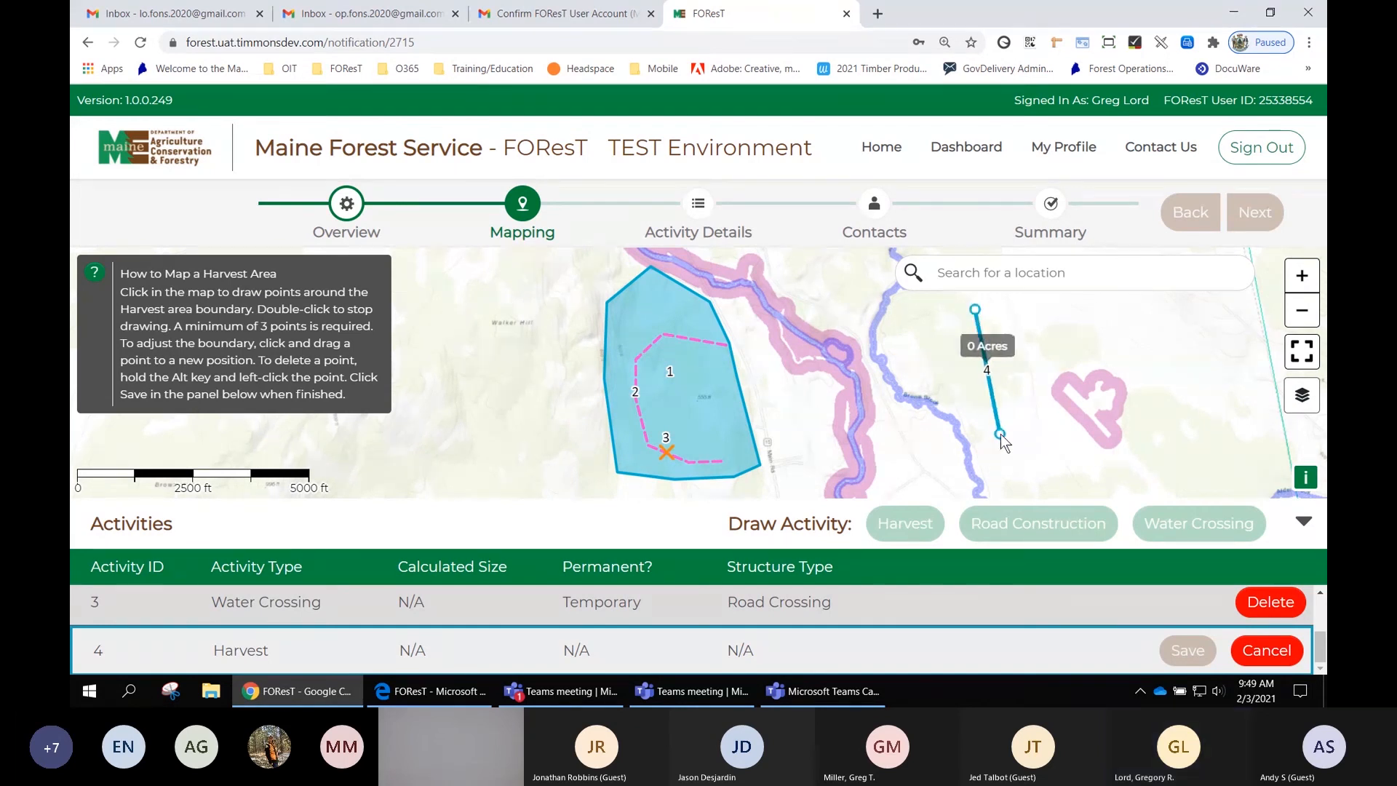
pyautogui.click(1001, 433)
pyautogui.doubleClick(1056, 414)
pyautogui.moveTo(1056, 415); pyautogui.dragTo(1133, 368)
pyautogui.moveTo(1054, 339); pyautogui.dragTo(1119, 303)
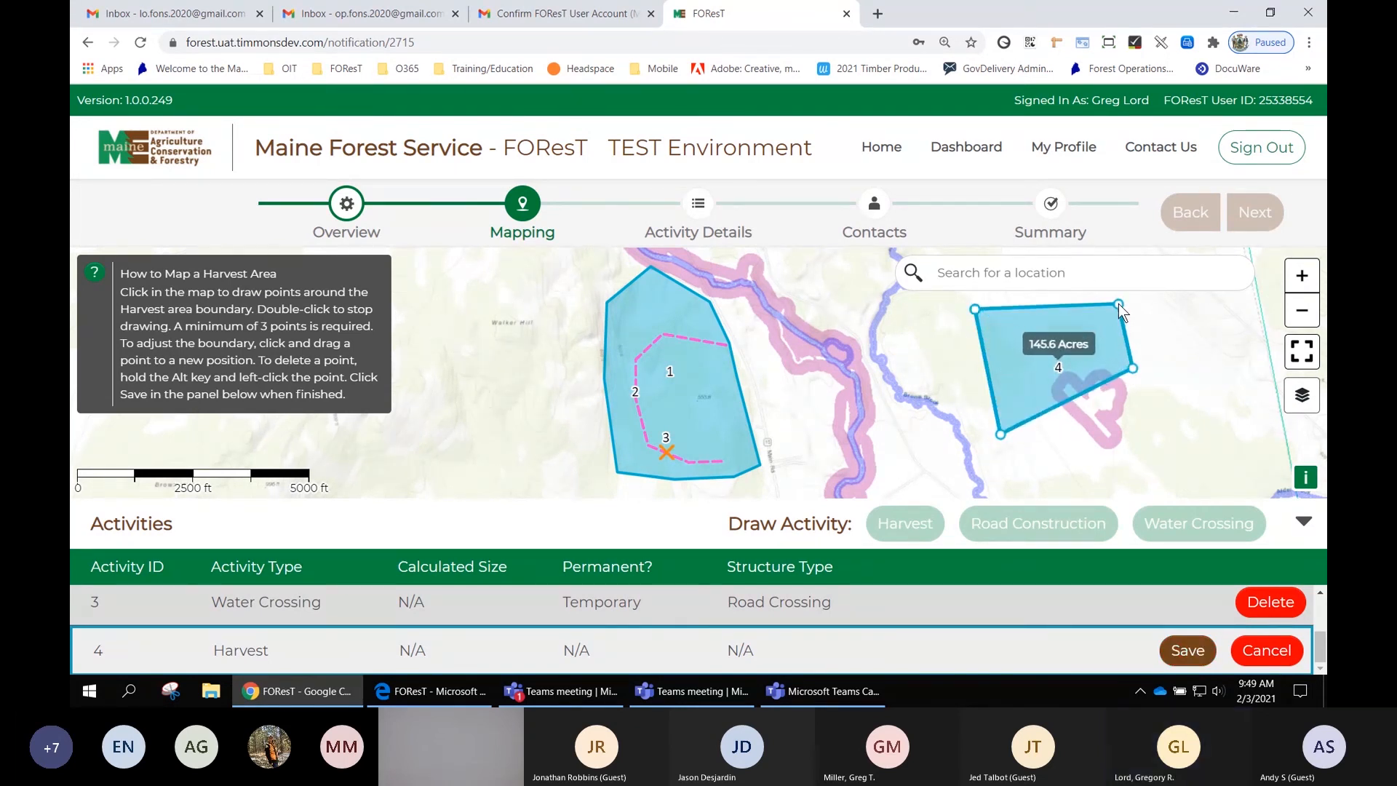
pyautogui.moveTo(1023, 311); pyautogui.dragTo(1045, 299)
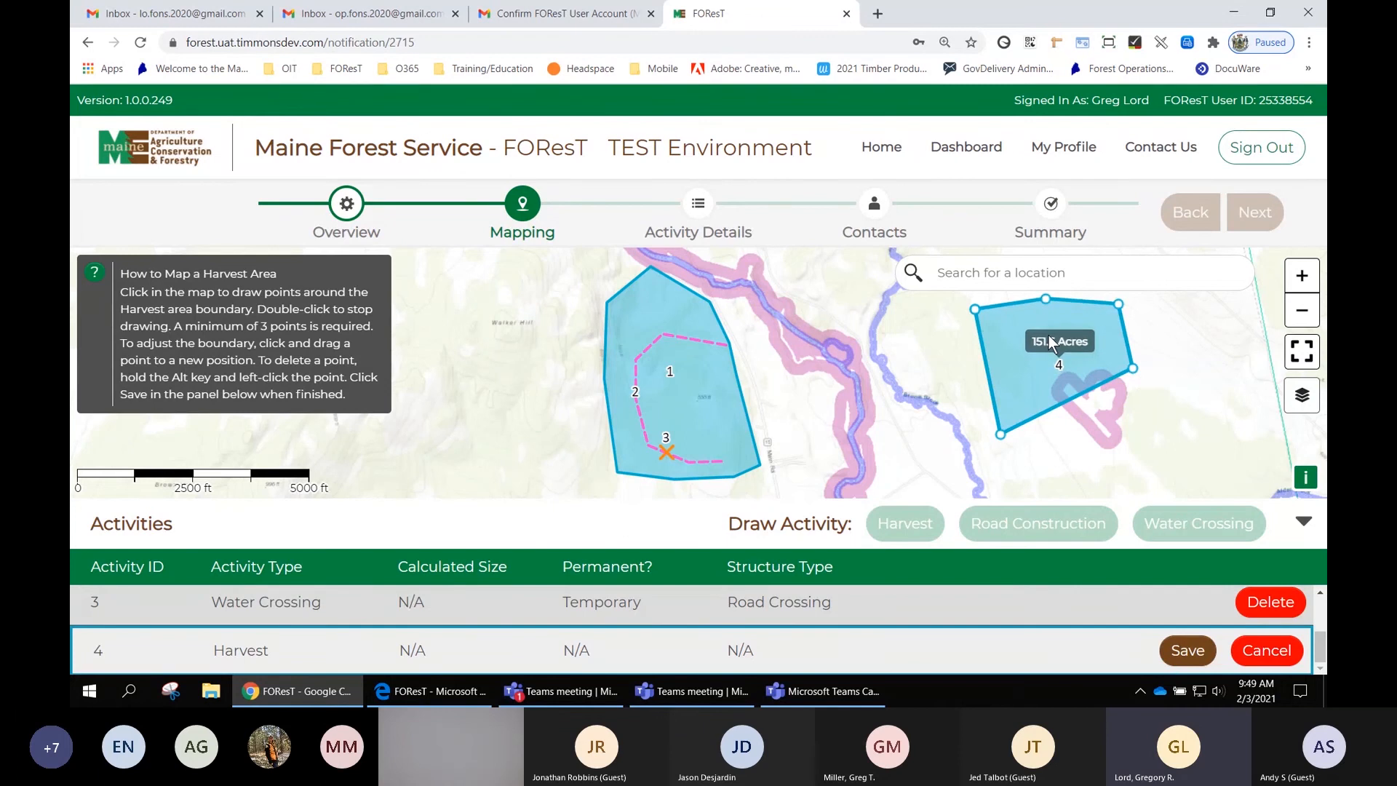
pyautogui.moveTo(1053, 404); pyautogui.dragTo(1052, 413)
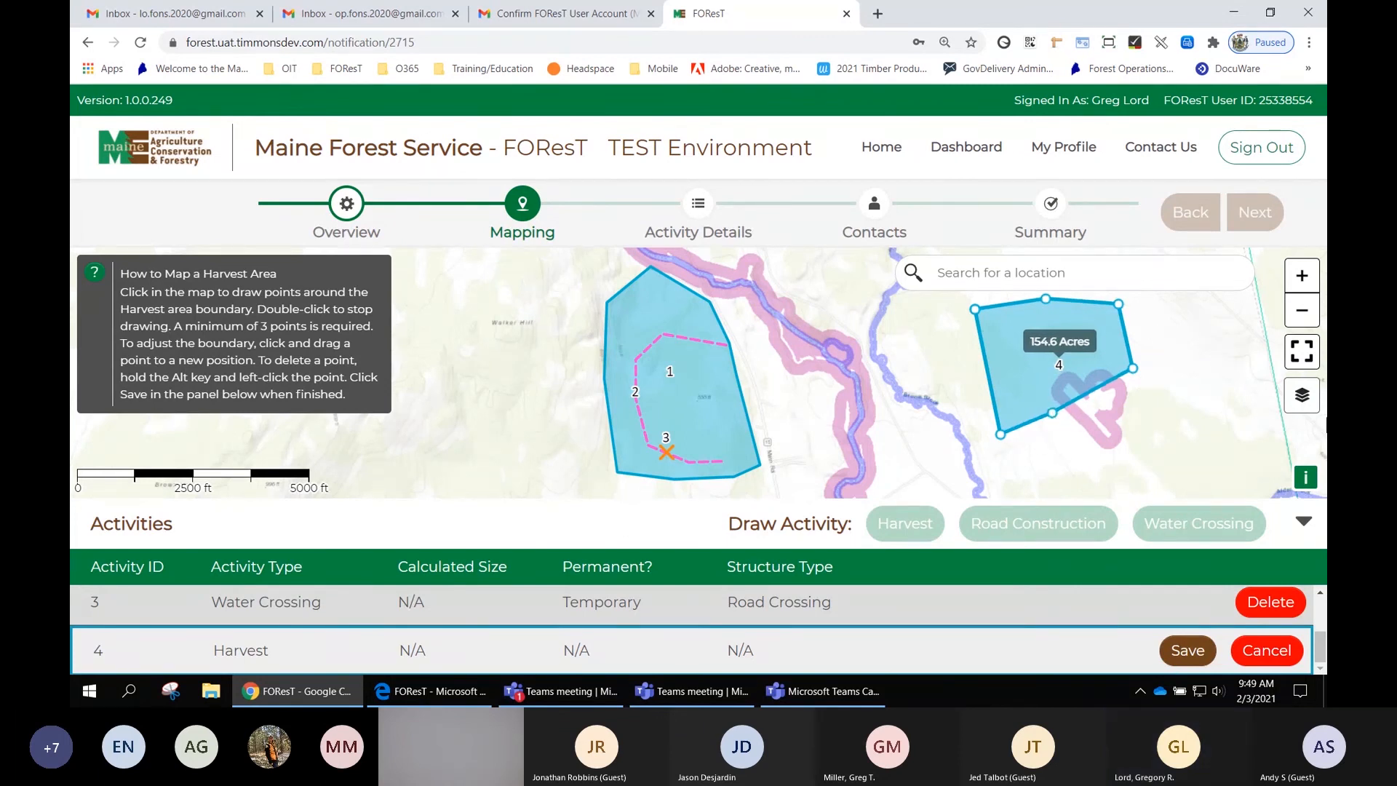
pyautogui.click(1197, 652)
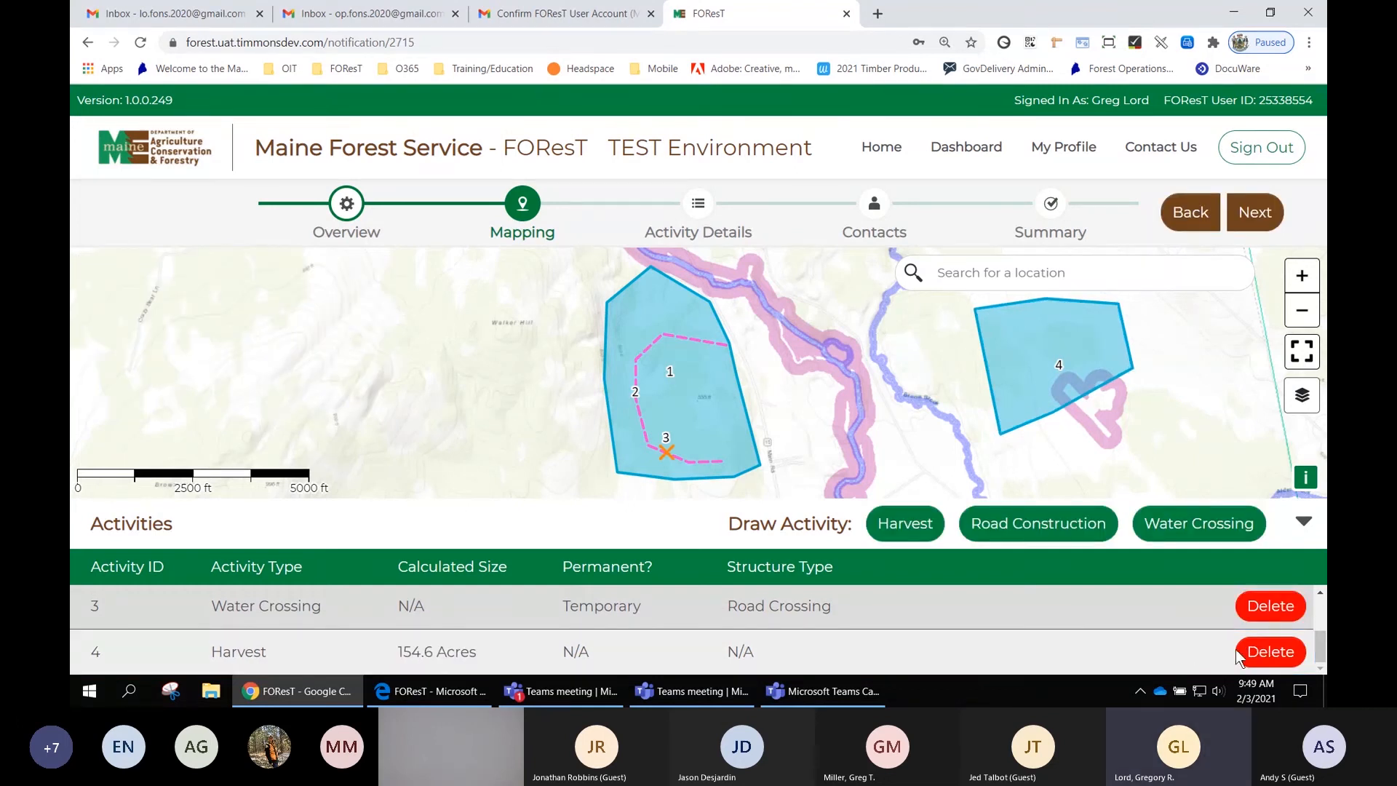
pyautogui.click(1277, 655)
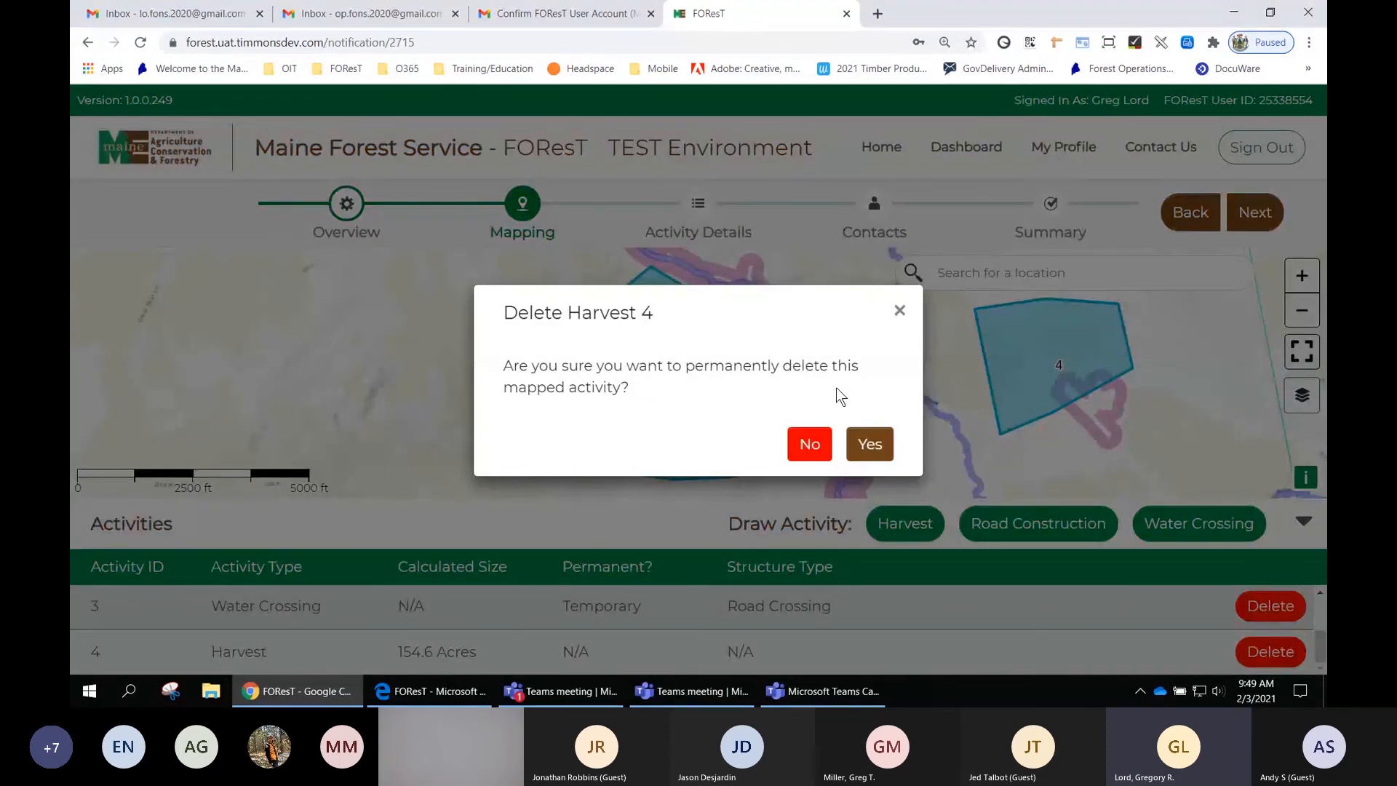
pyautogui.click(876, 447)
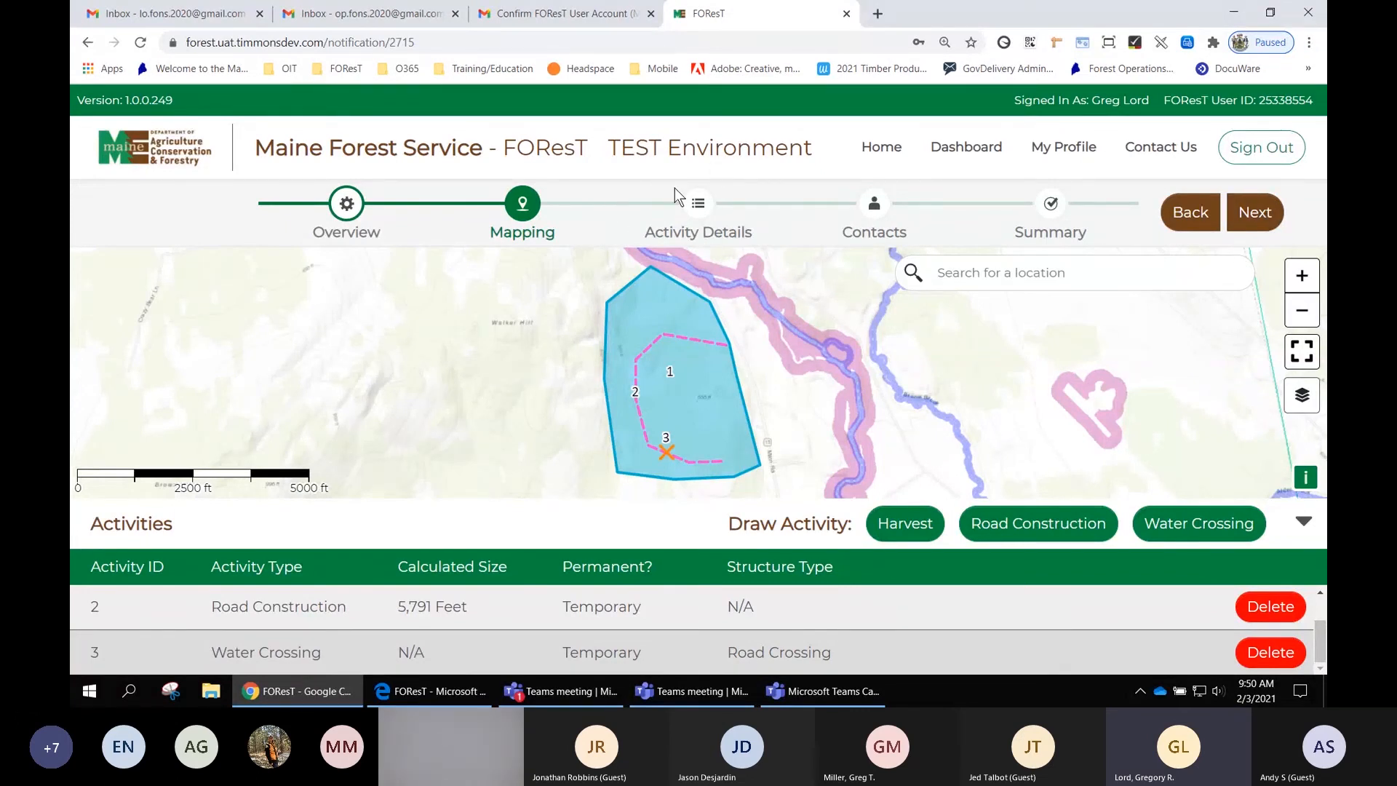
# - Proceed to Activity Details and set the anticipated harvest acreage to 400
pyautogui.click(1258, 215)
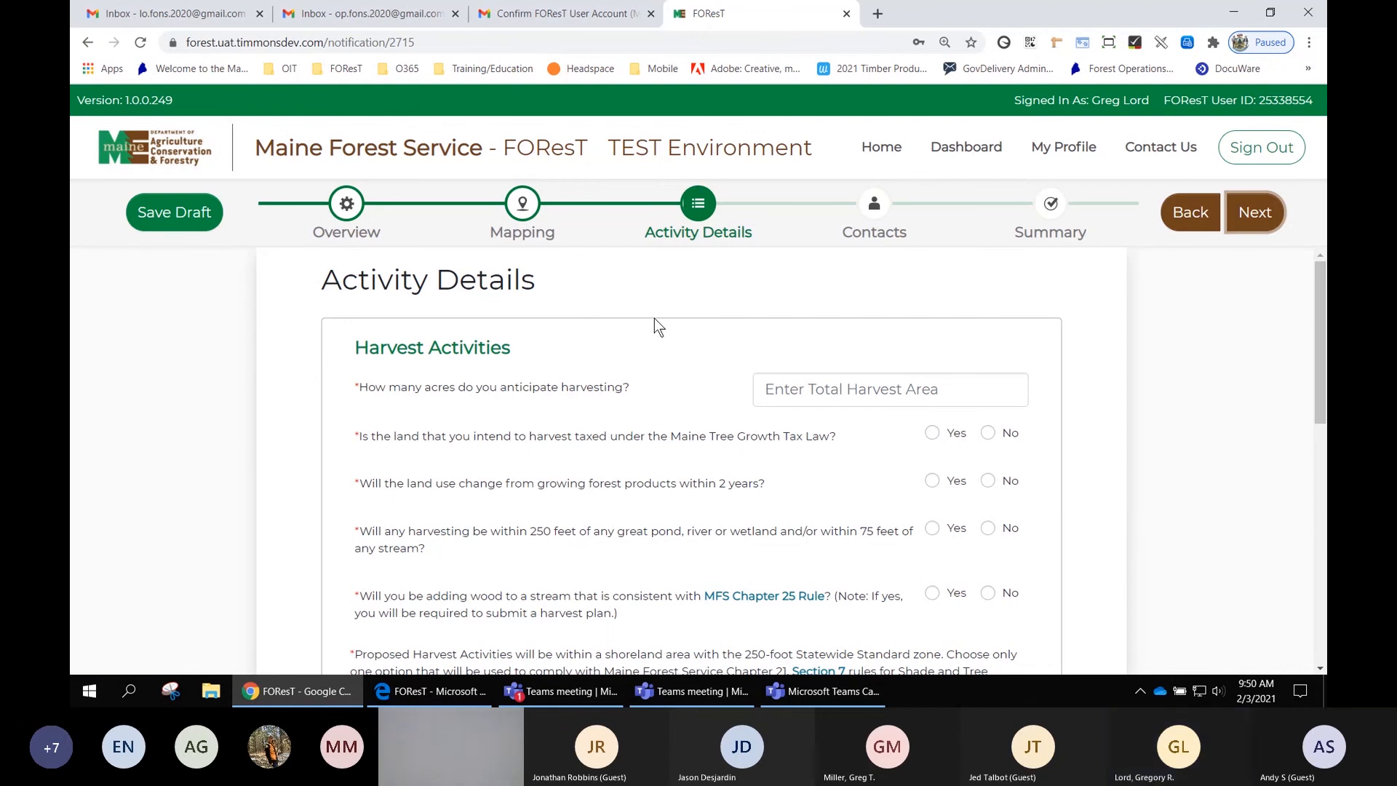
pyautogui.scroll(-1, 653, 317)
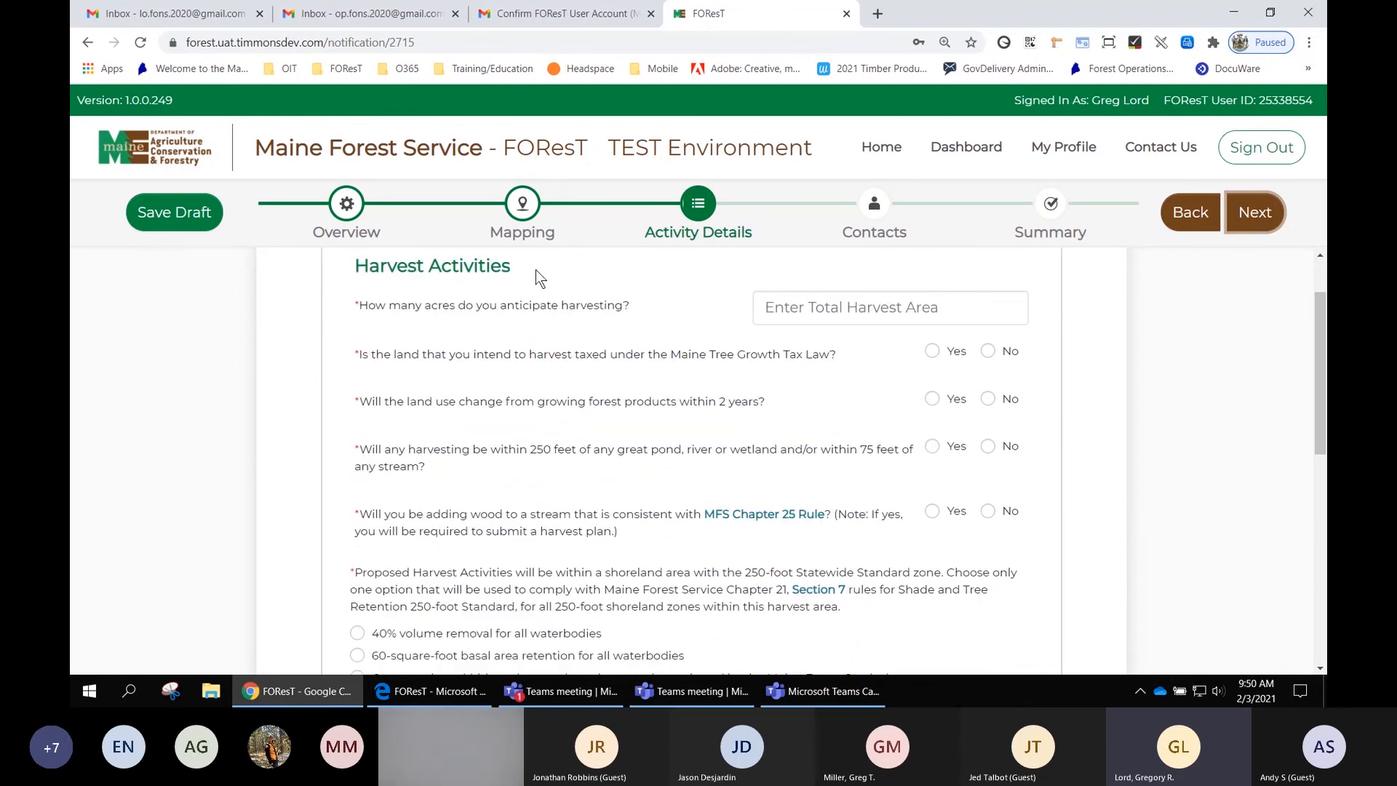
pyautogui.click(828, 308)
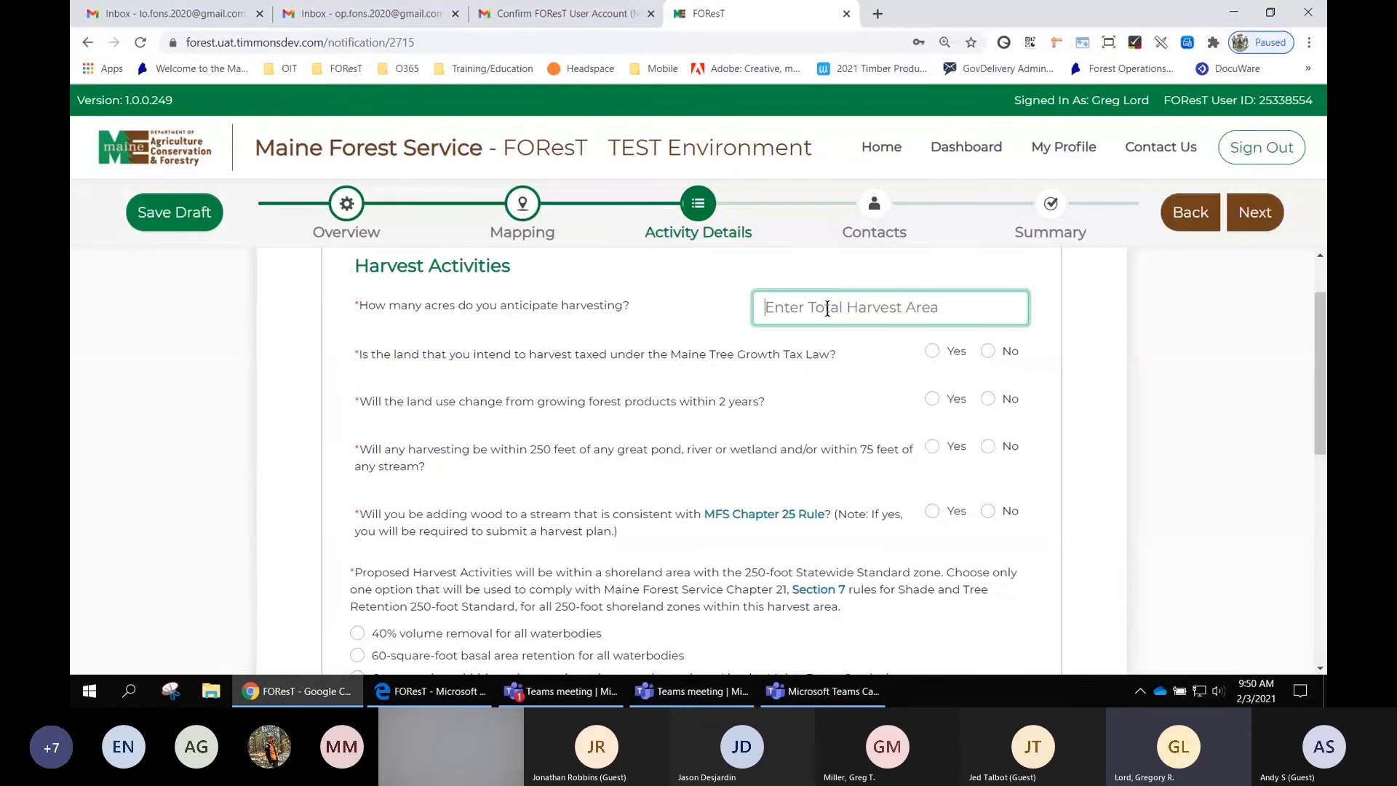
pyautogui.write('600')
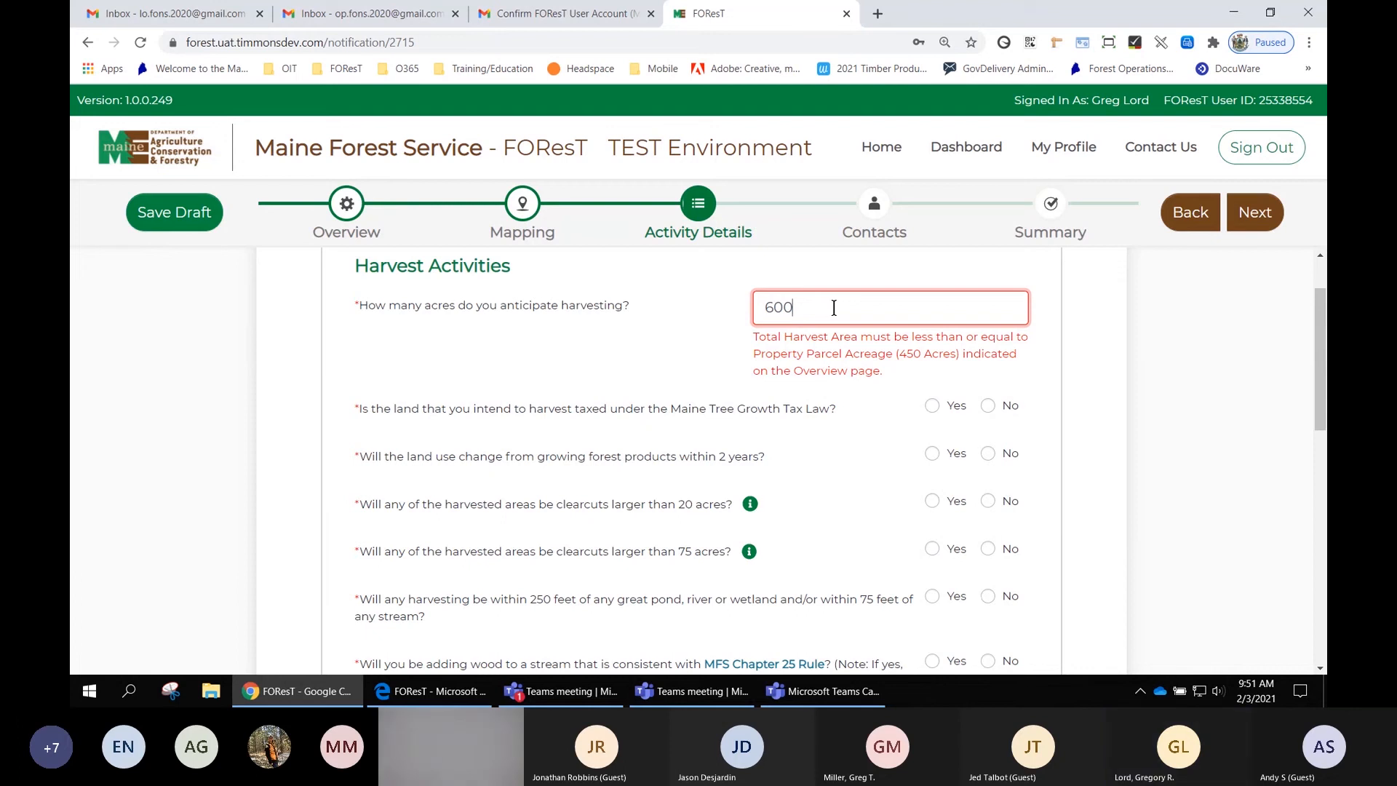
pyautogui.press('BackSpace')
pyautogui.press('BackSpace')
pyautogui.press('BackSpace')
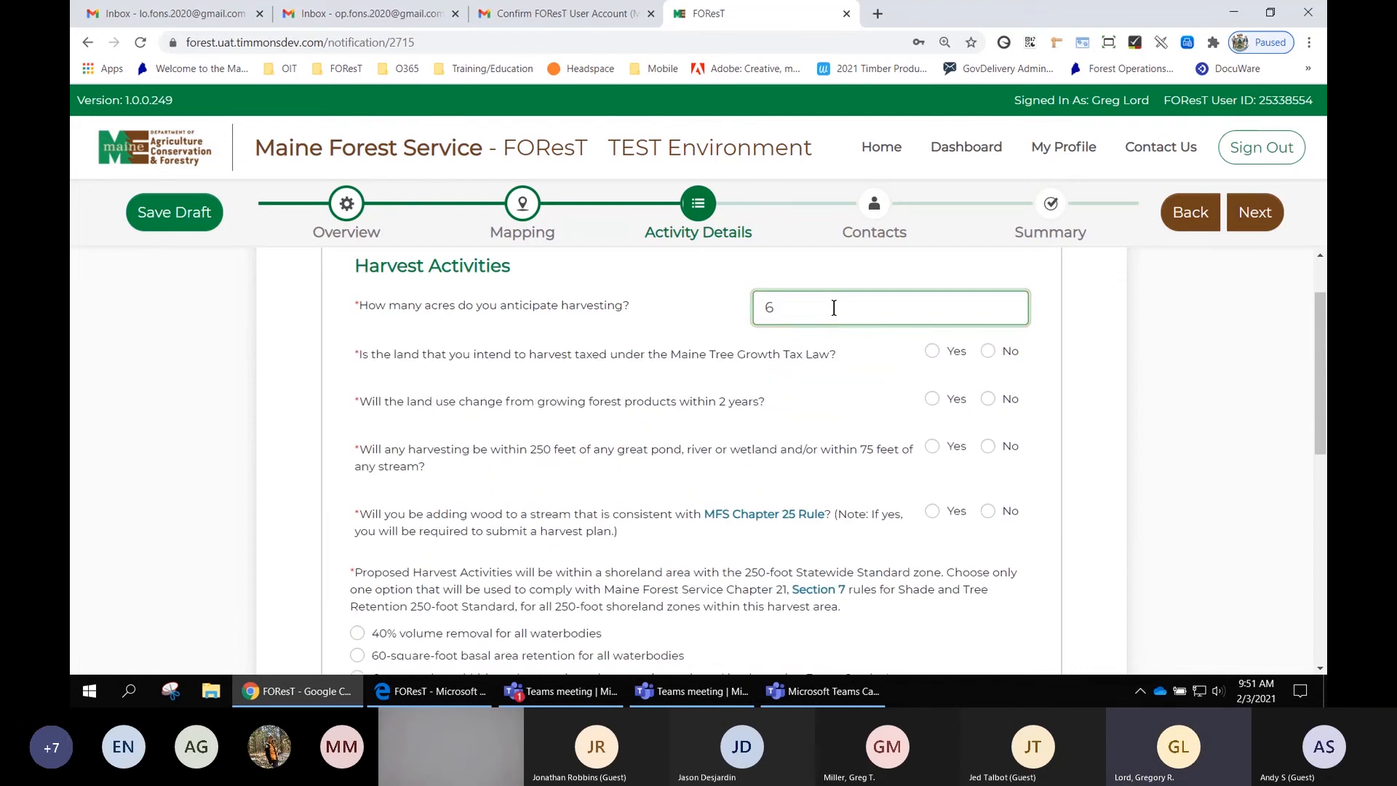
pyautogui.write('400')
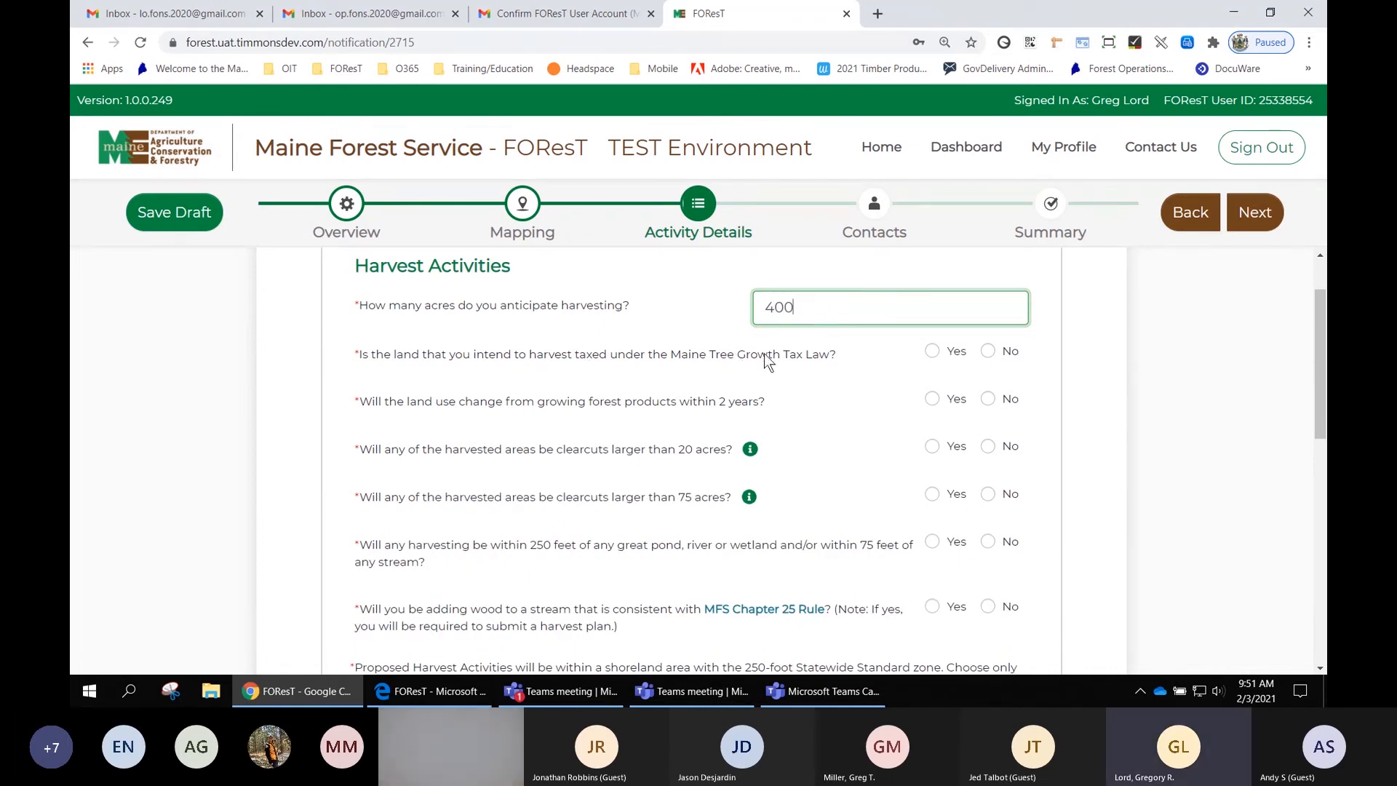
# - Answer Yes to whether the land is taxed under the Maine Tree Growth Tax Law
pyautogui.click(933, 352)
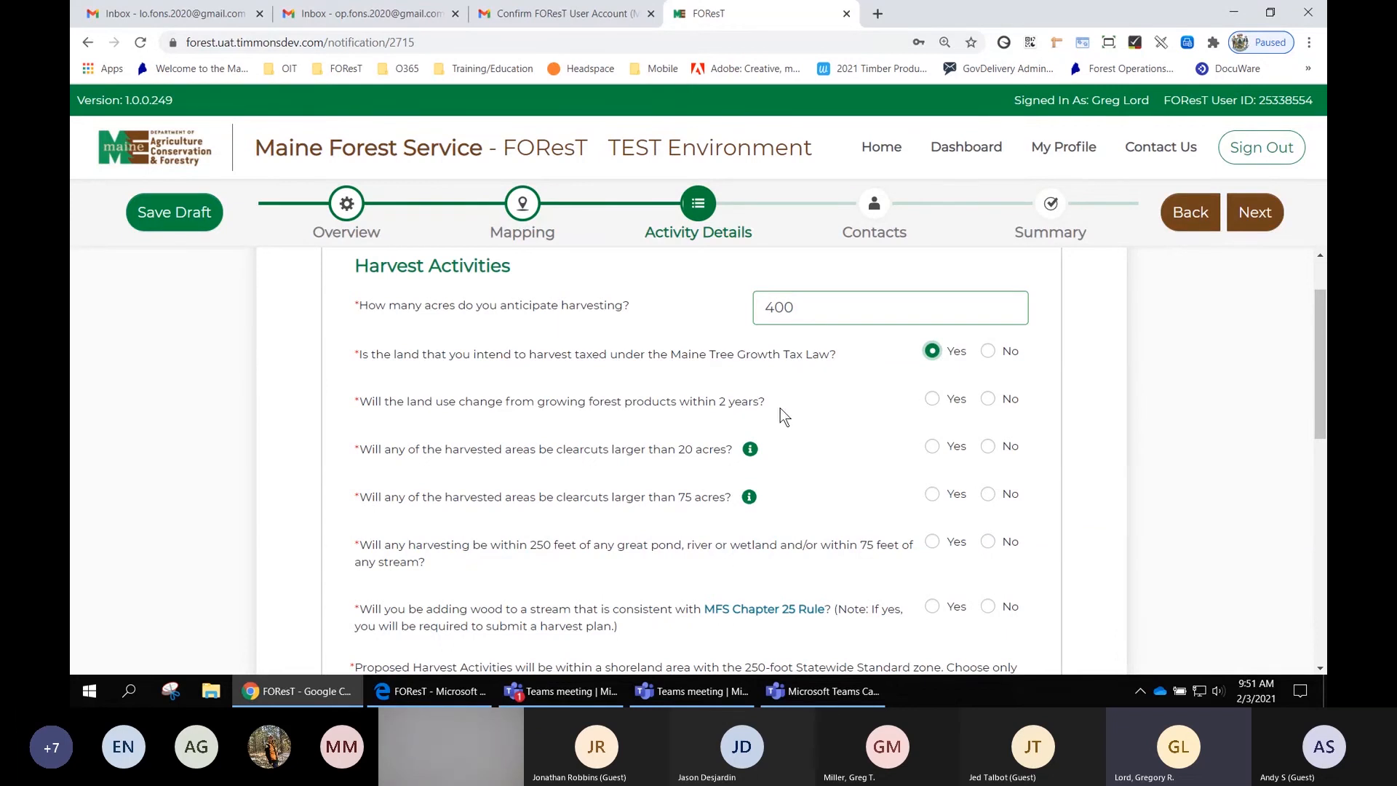
# - Answer Yes to land use change within 2 years and choose Agriculture as the expected post-operation land use
pyautogui.click(932, 399)
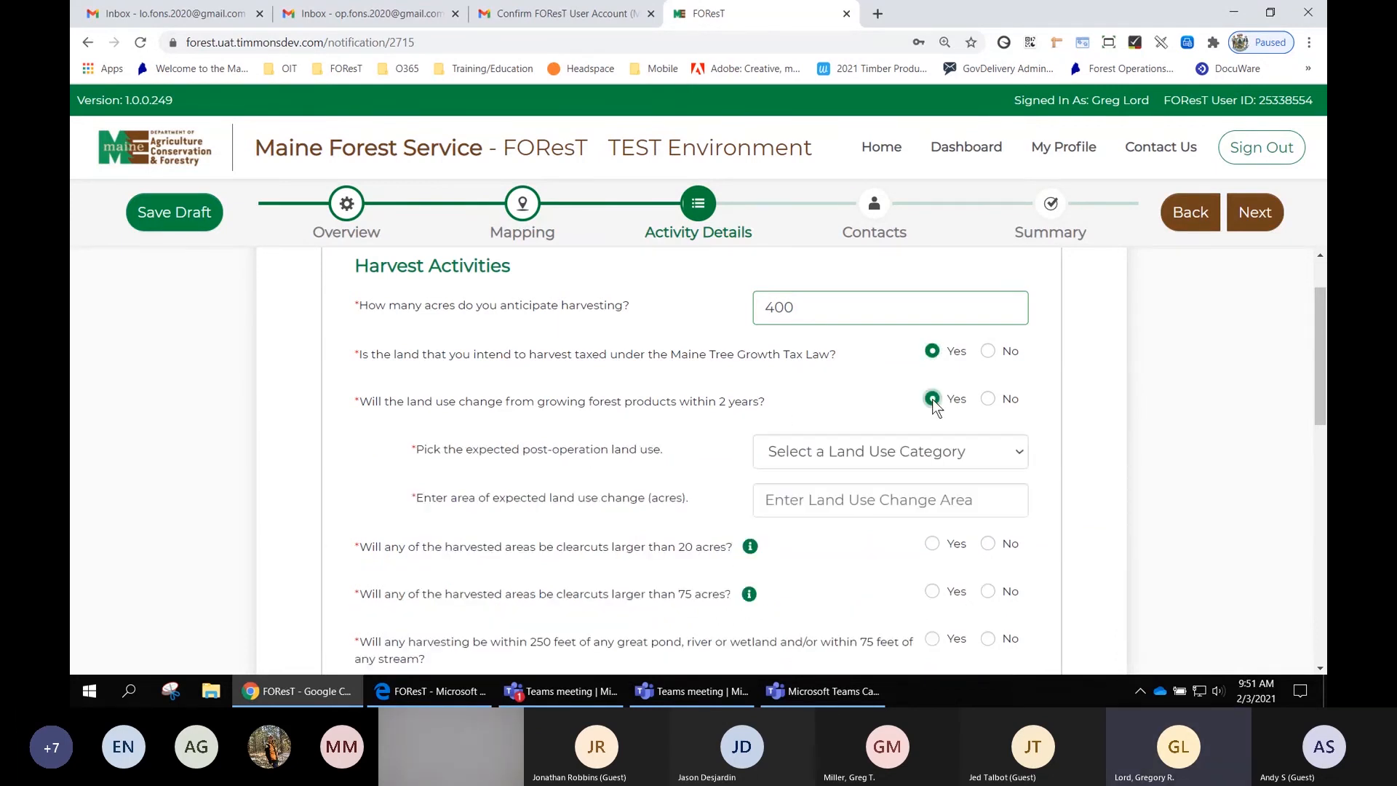
pyautogui.click(845, 452)
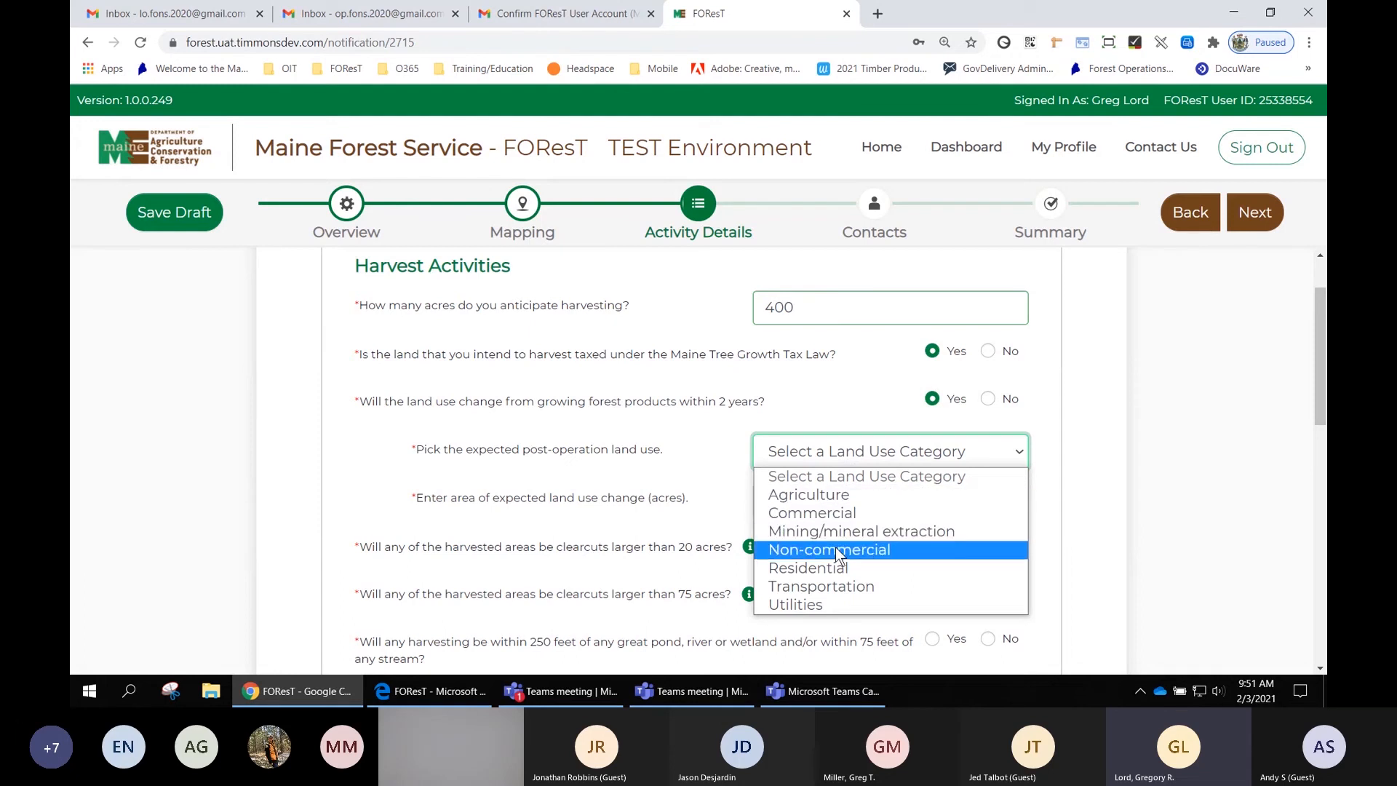
pyautogui.click(836, 496)
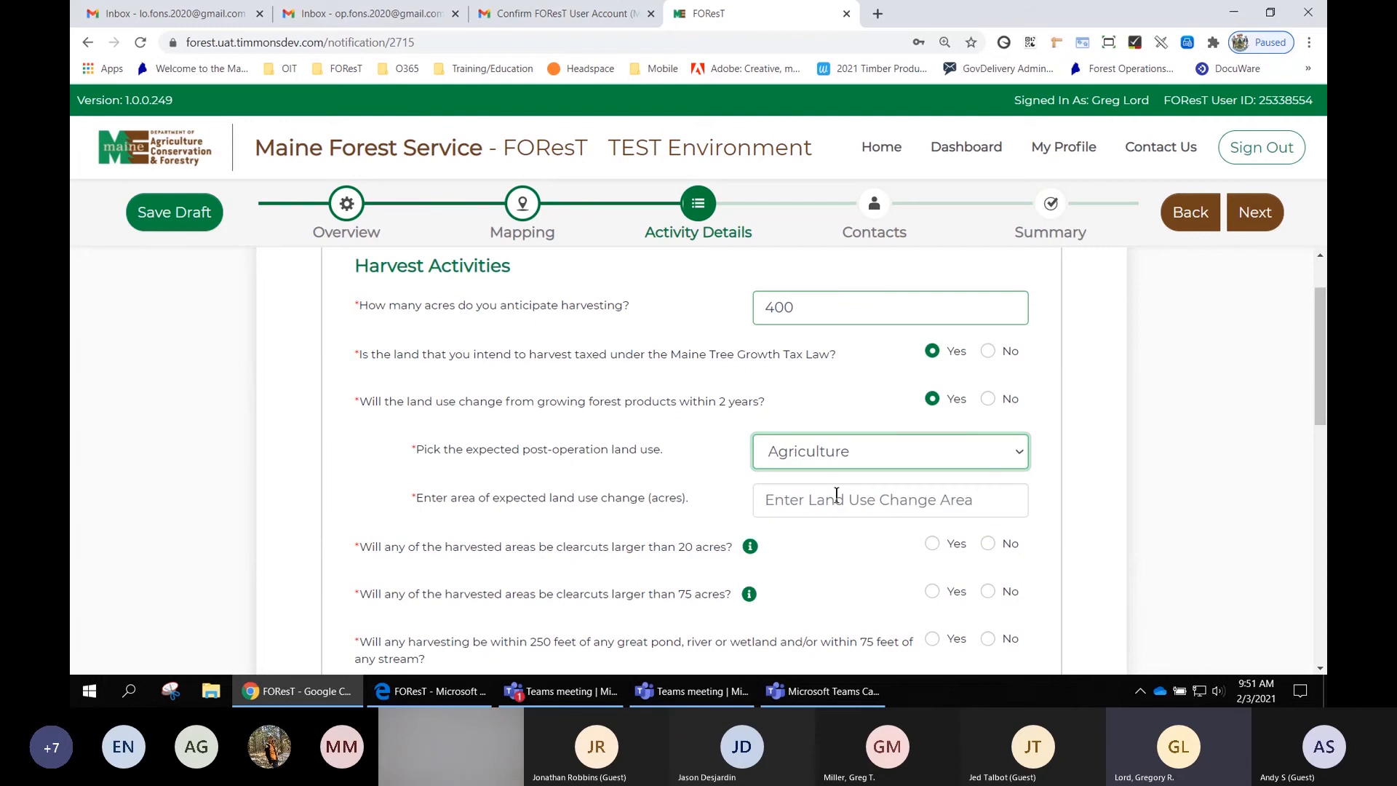
# - Set the expected land use change area to 19 acres
pyautogui.click(788, 501)
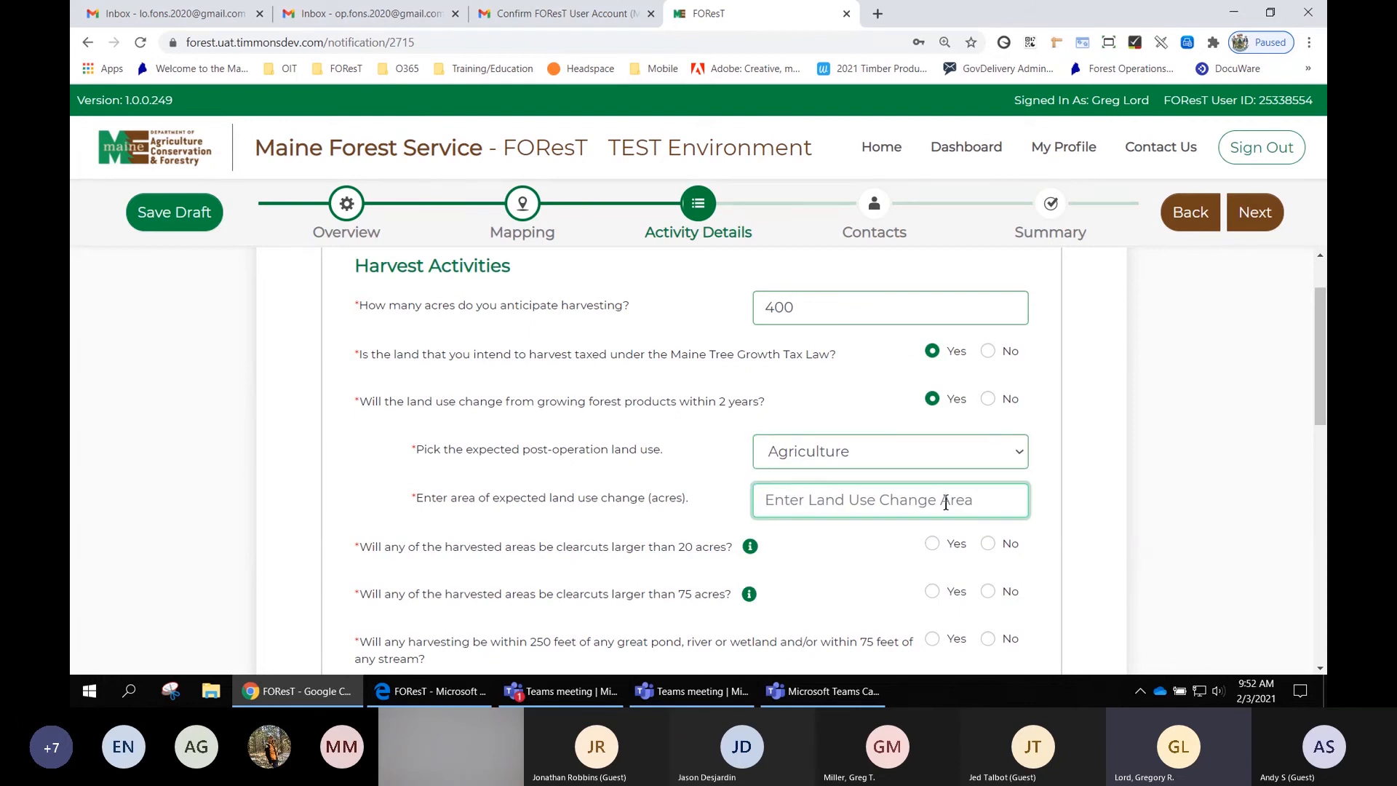
pyautogui.write('20')
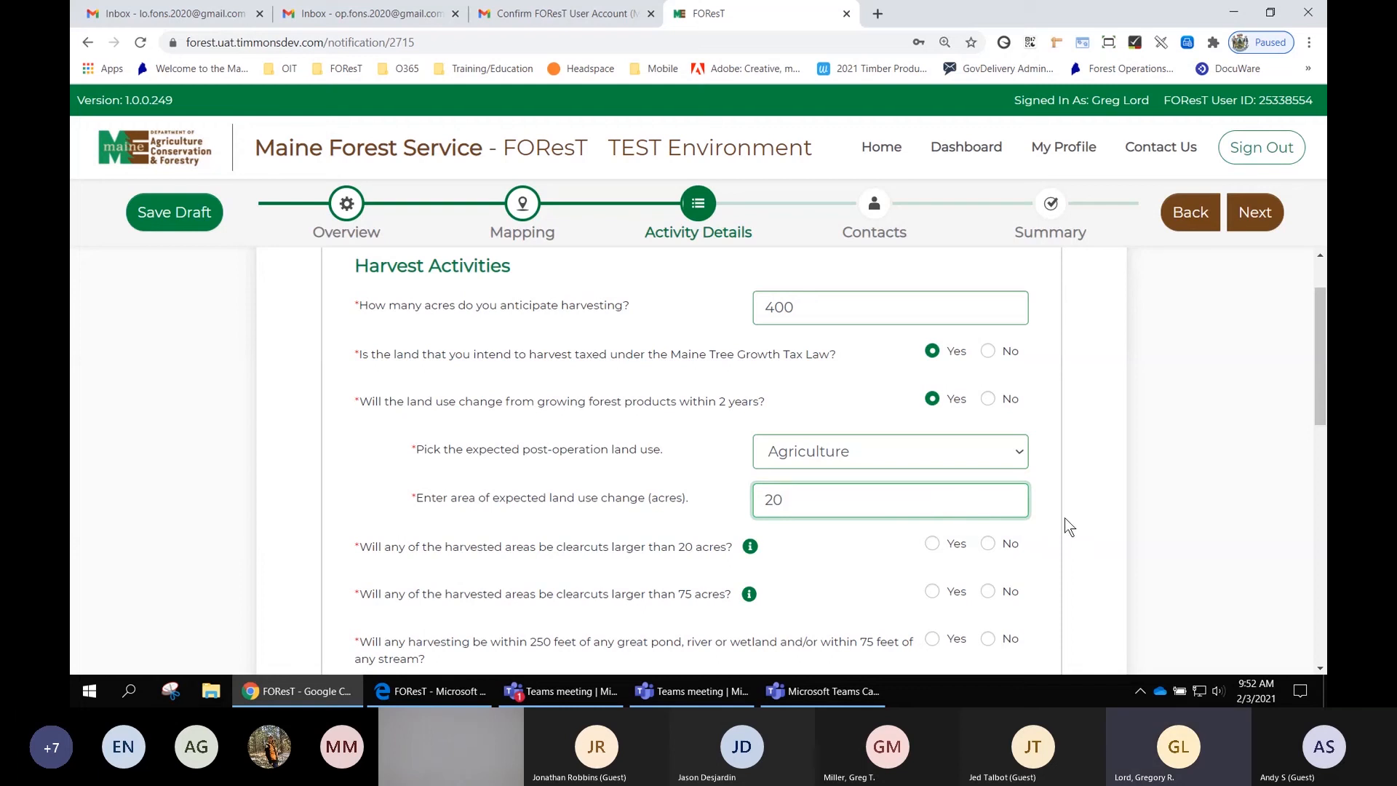
pyautogui.click(1066, 543)
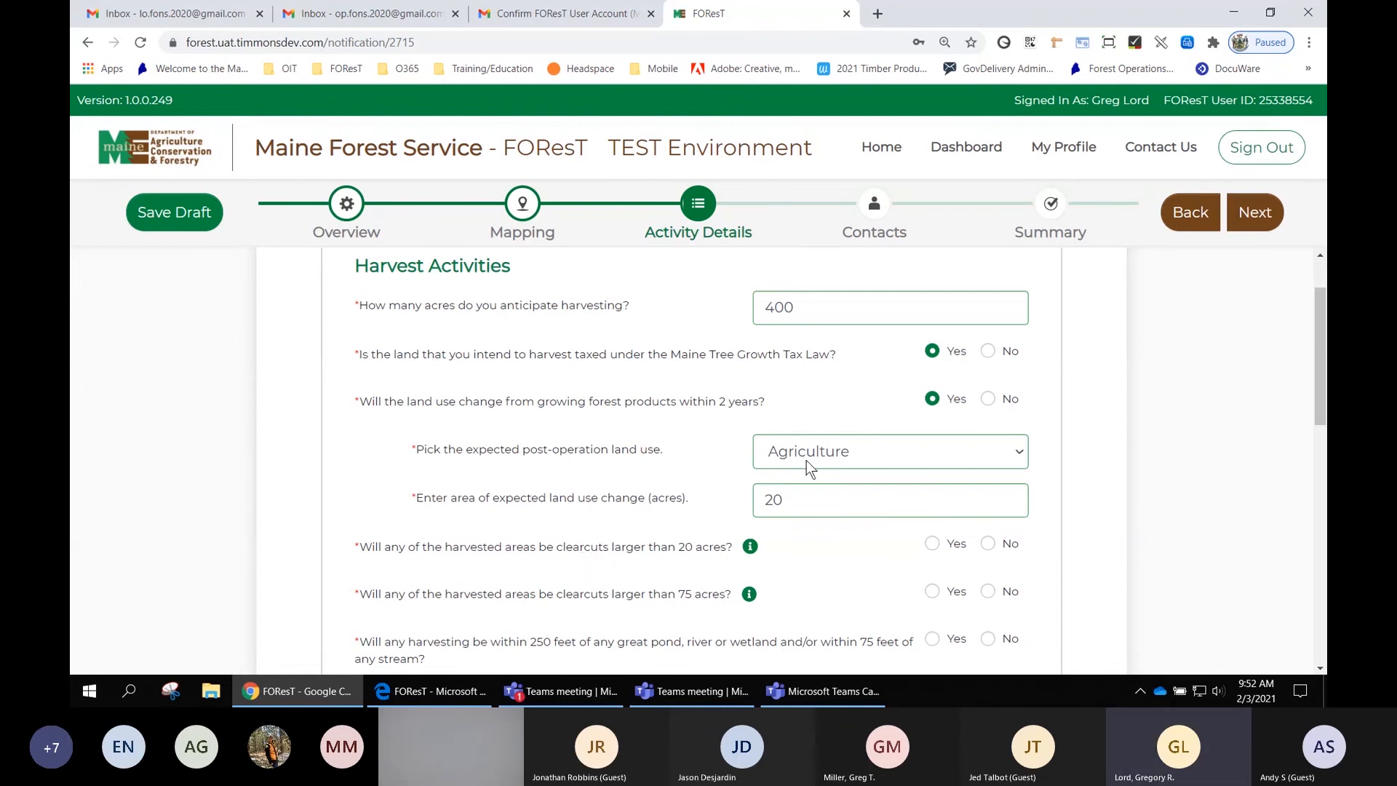
pyautogui.click(778, 500)
pyautogui.moveTo(778, 501); pyautogui.dragTo(766, 499)
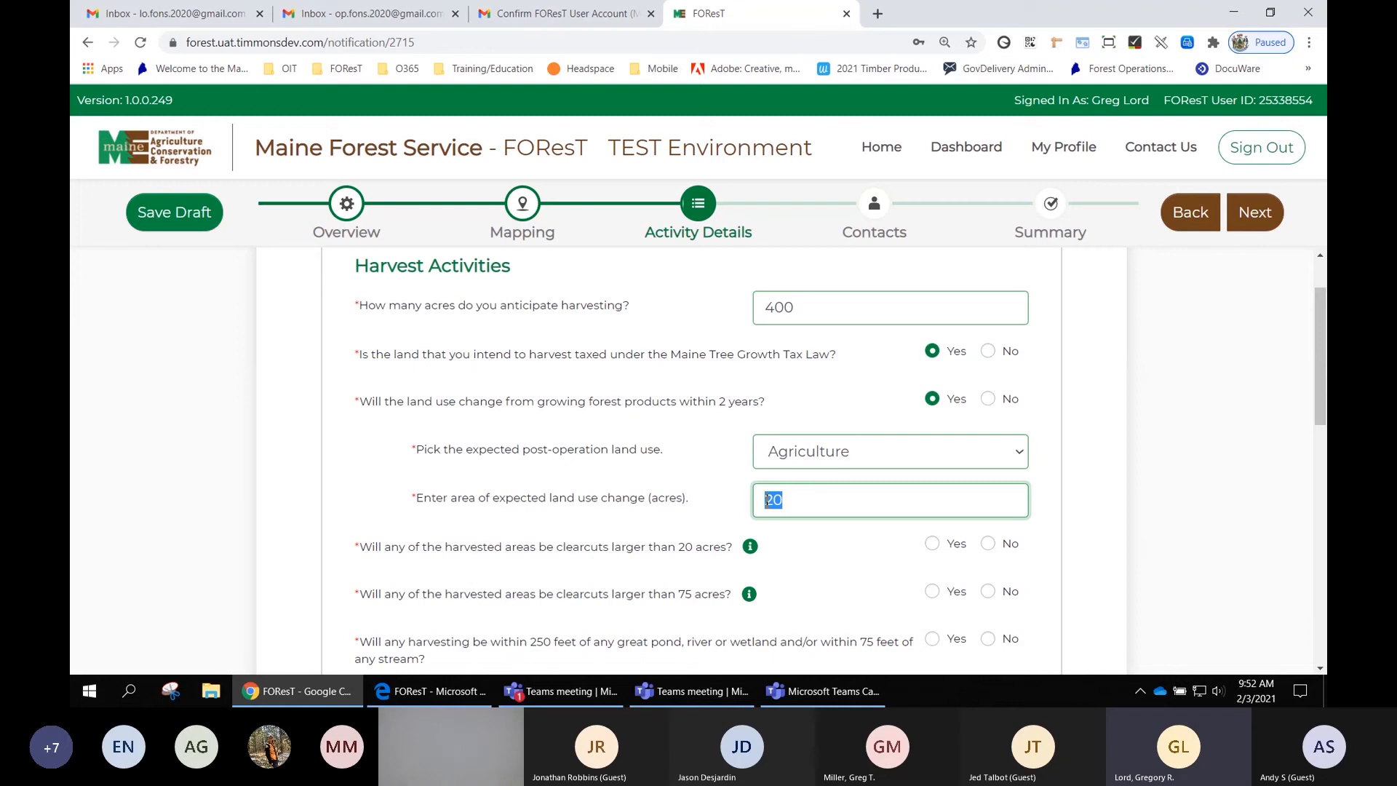
pyautogui.press('BackSpace')
pyautogui.write('19')
# - Try lowering the anticipated harvest acreage to 19, then restore it to 400
pyautogui.click(811, 307)
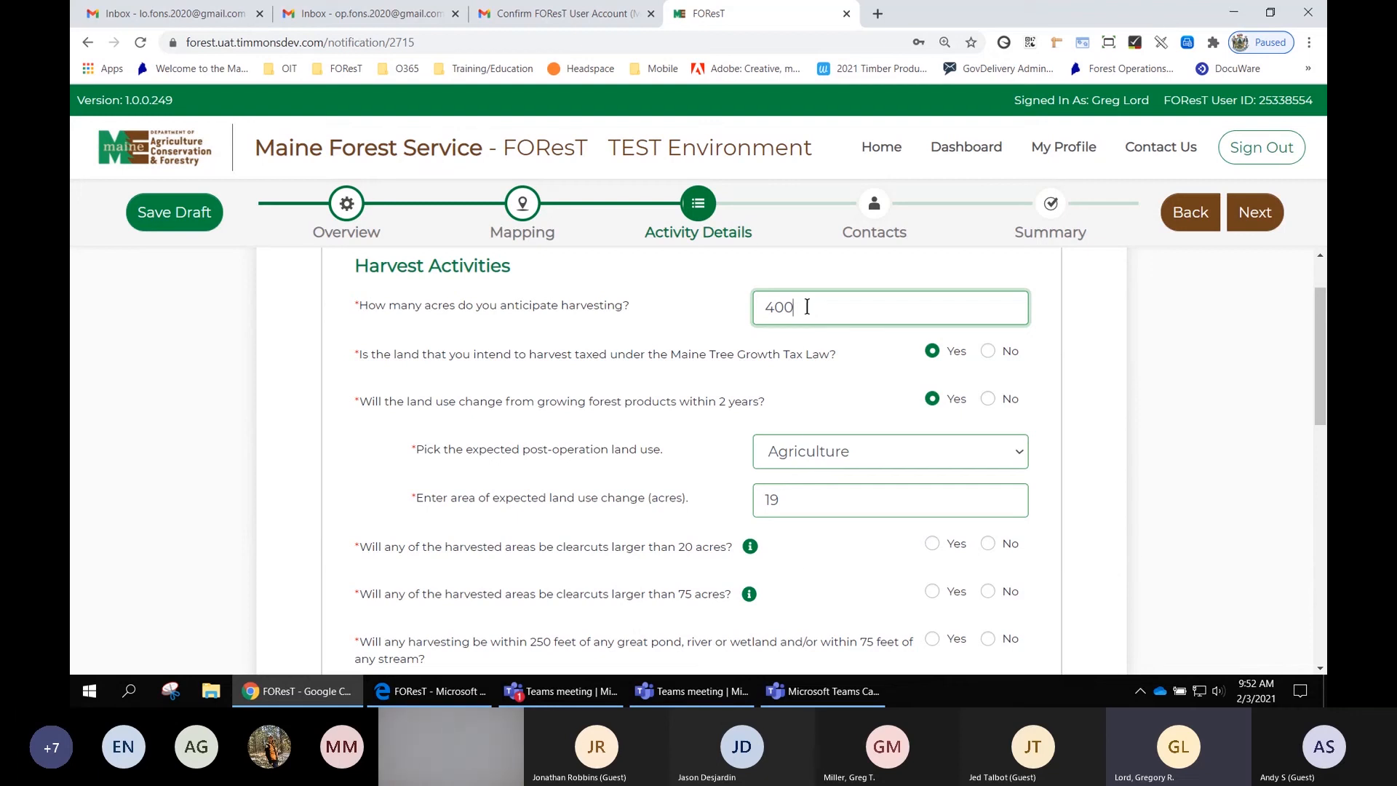
pyautogui.press('BackSpace')
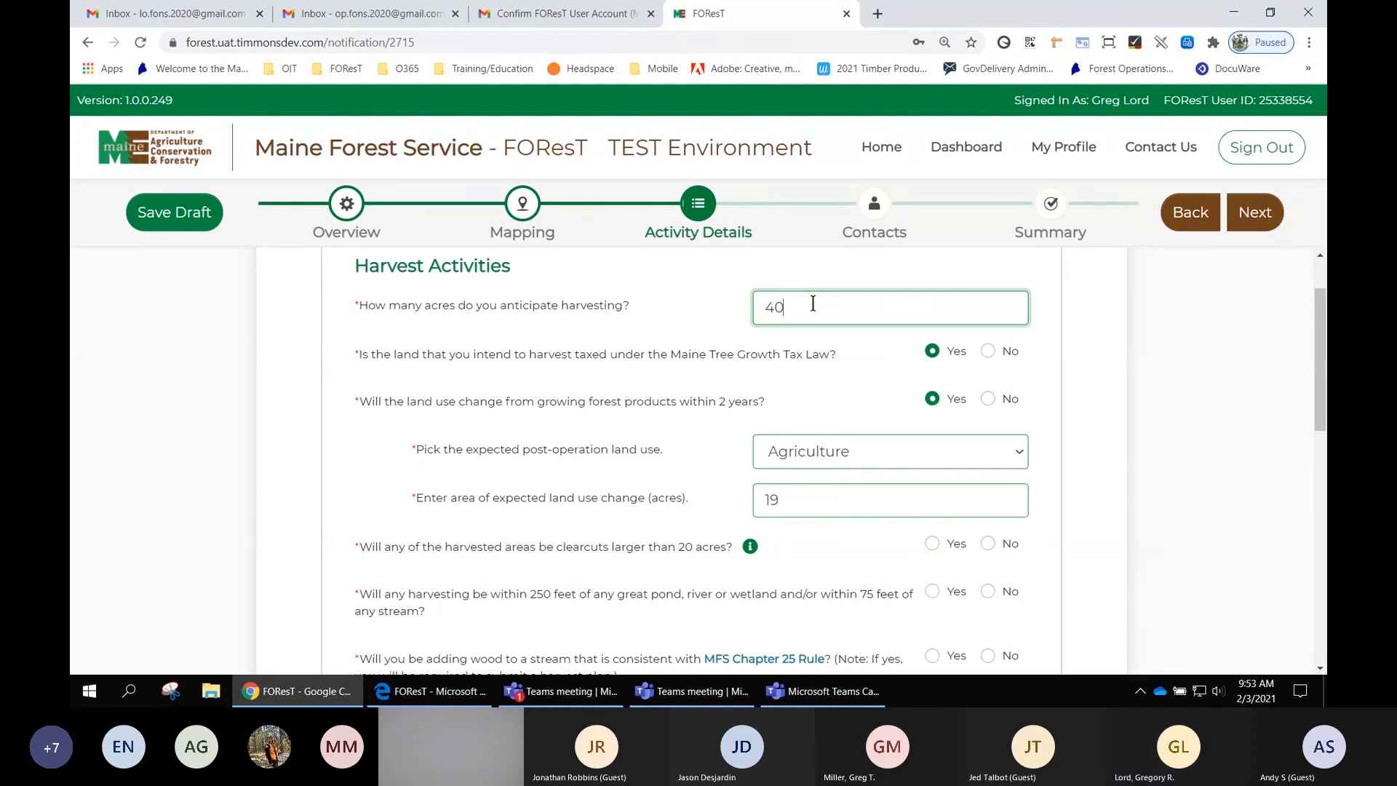
pyautogui.moveTo(765, 307); pyautogui.dragTo(785, 306)
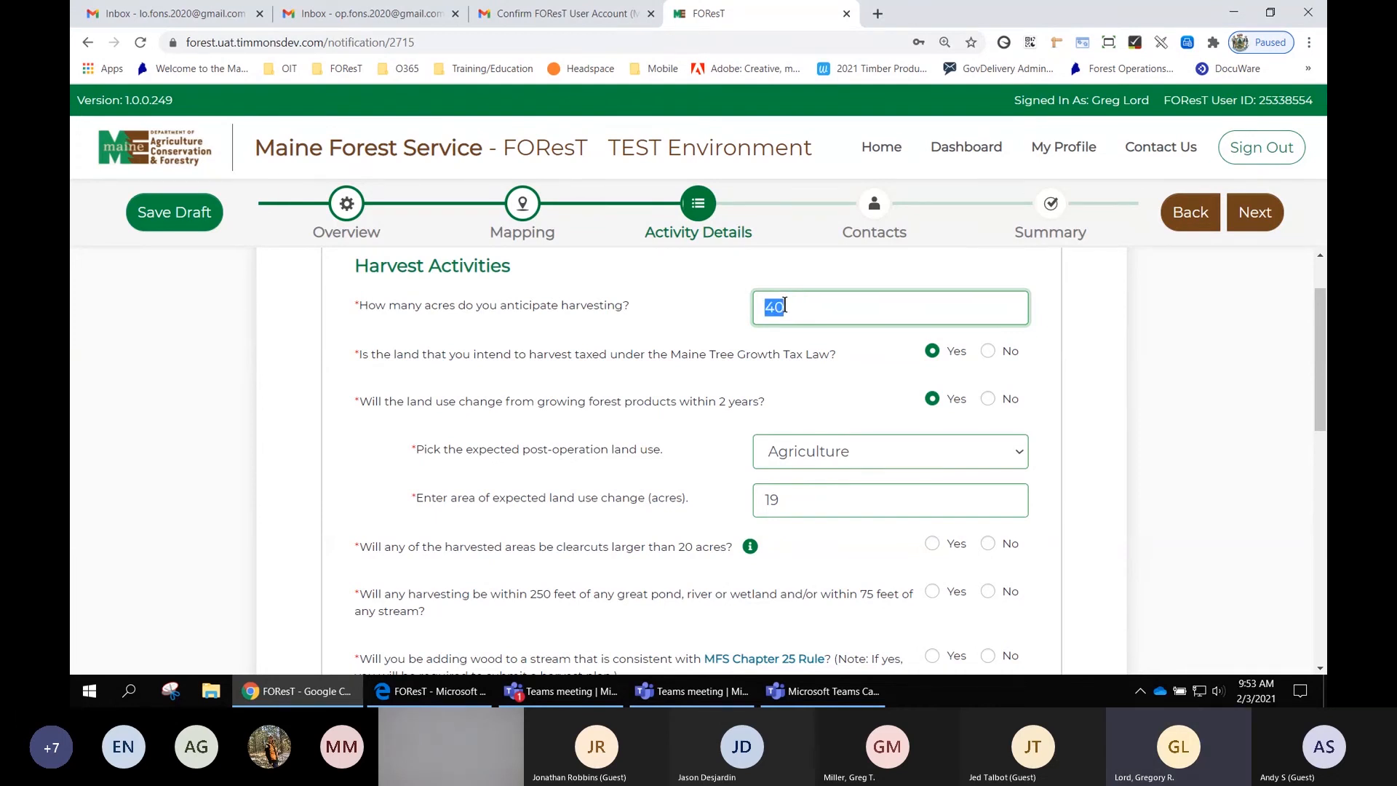
pyautogui.write('1')
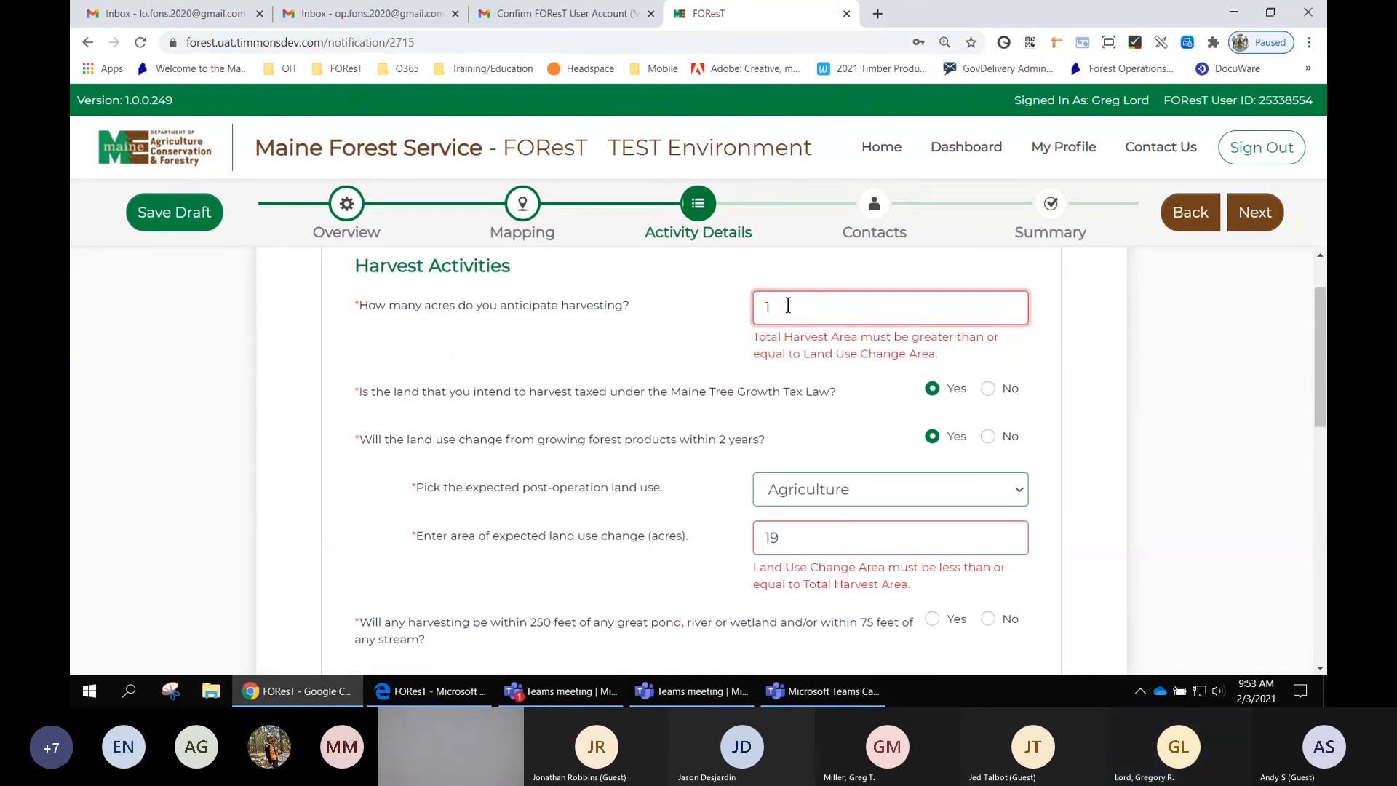
pyautogui.write('9')
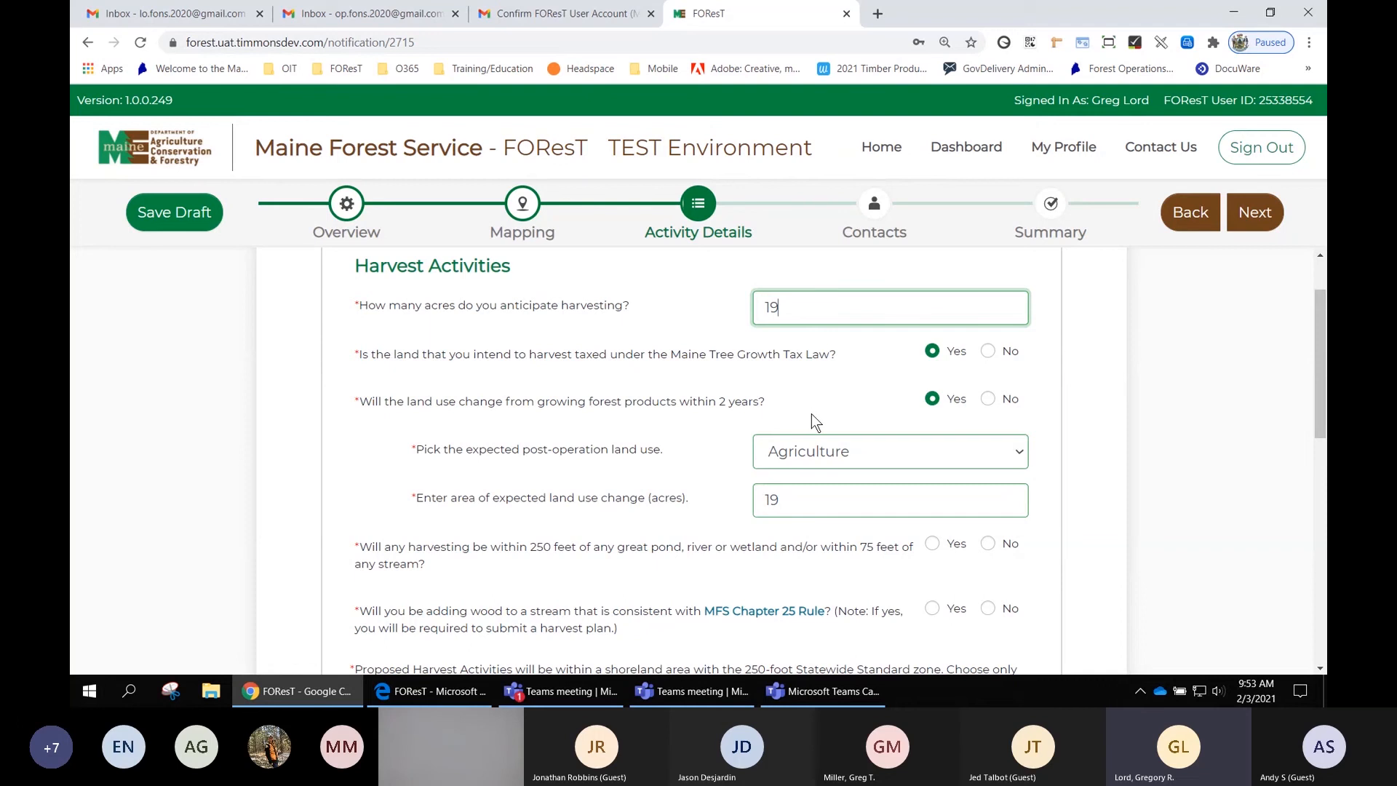
pyautogui.doubleClick(779, 304)
pyautogui.write('400')
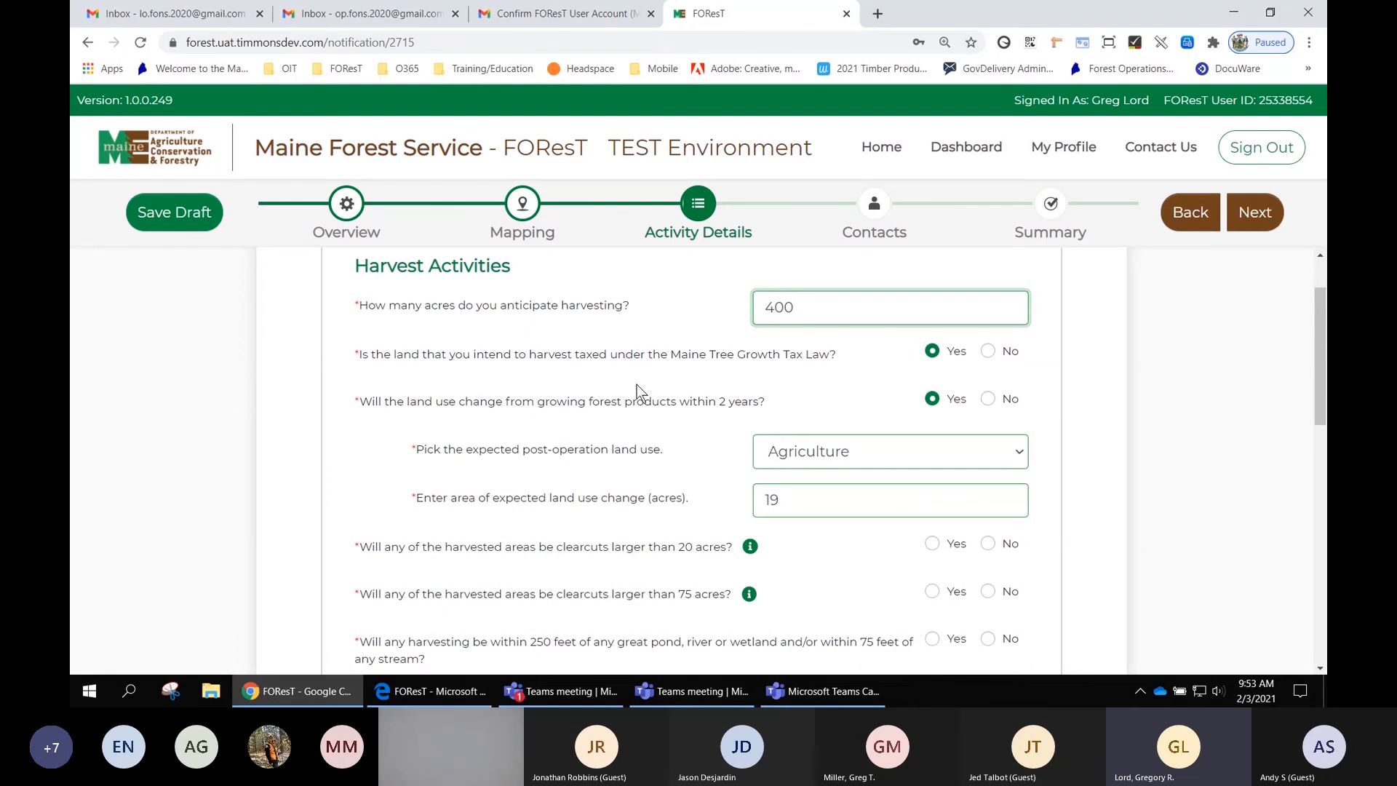
# - Answer Yes for clearcuts larger than 20 acres and No for clearcuts larger than 75 acres
pyautogui.scroll(-2, 579, 396)
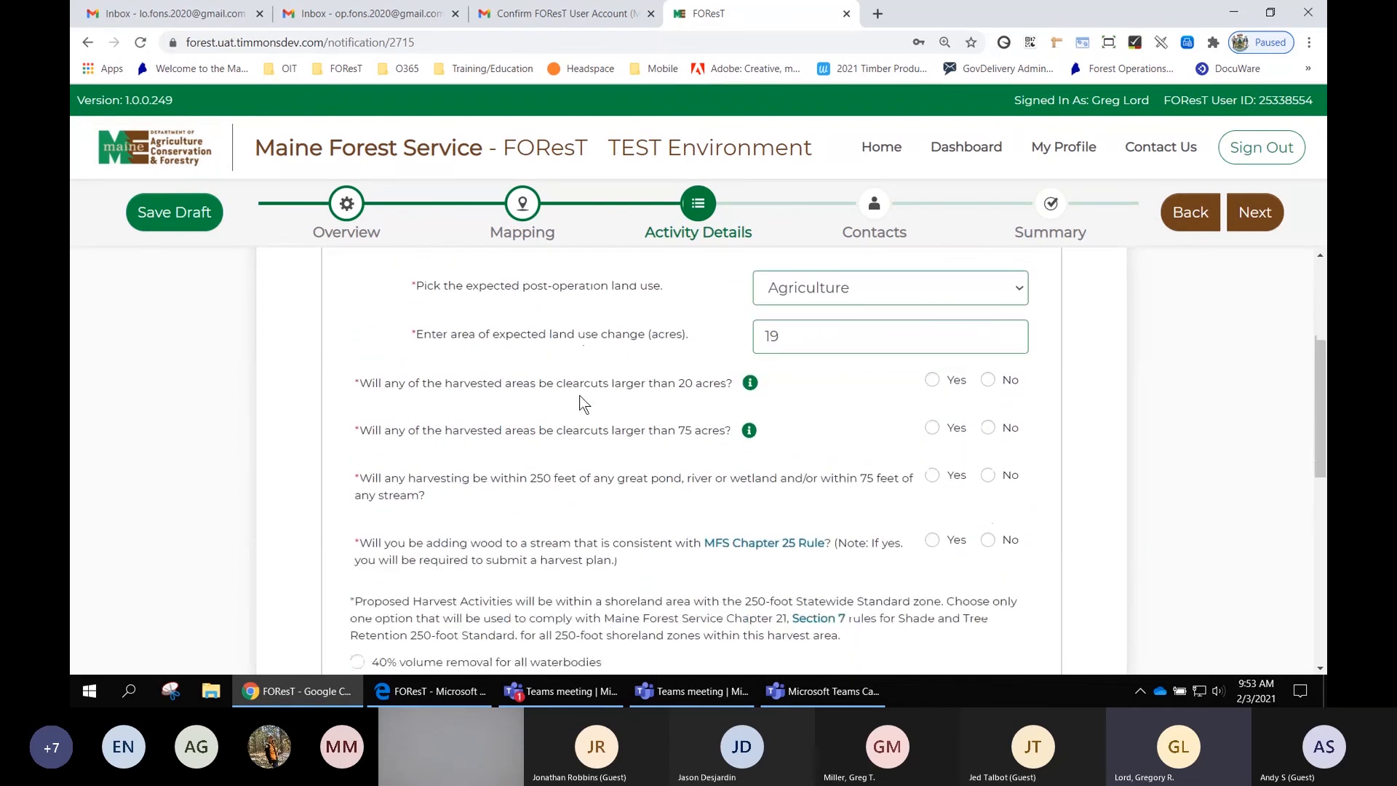
pyautogui.click(934, 380)
pyautogui.click(989, 429)
# - Answer Yes to harvesting within 250 feet of a great pond, river or wetland or 75 feet of a stream
pyautogui.scroll(-1, 1066, 475)
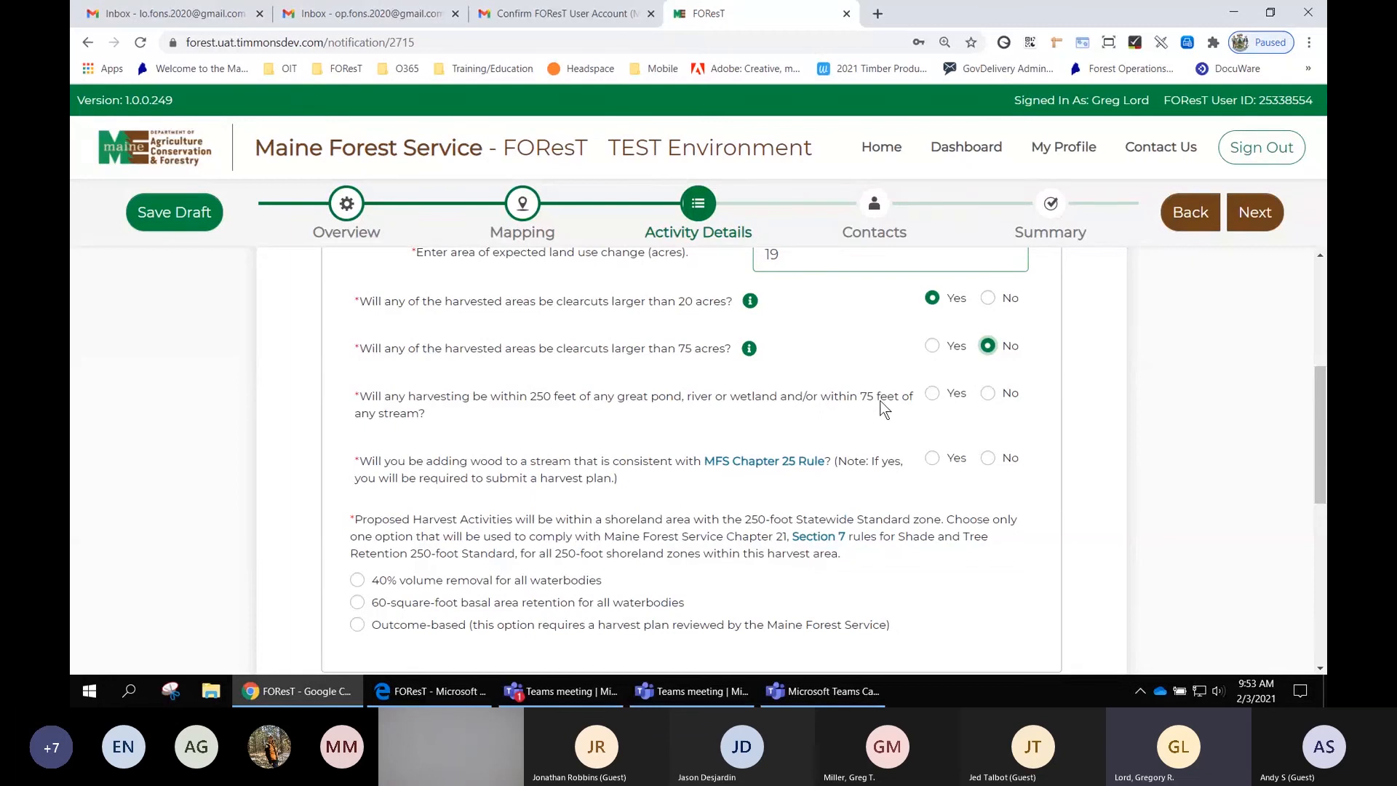
pyautogui.click(934, 394)
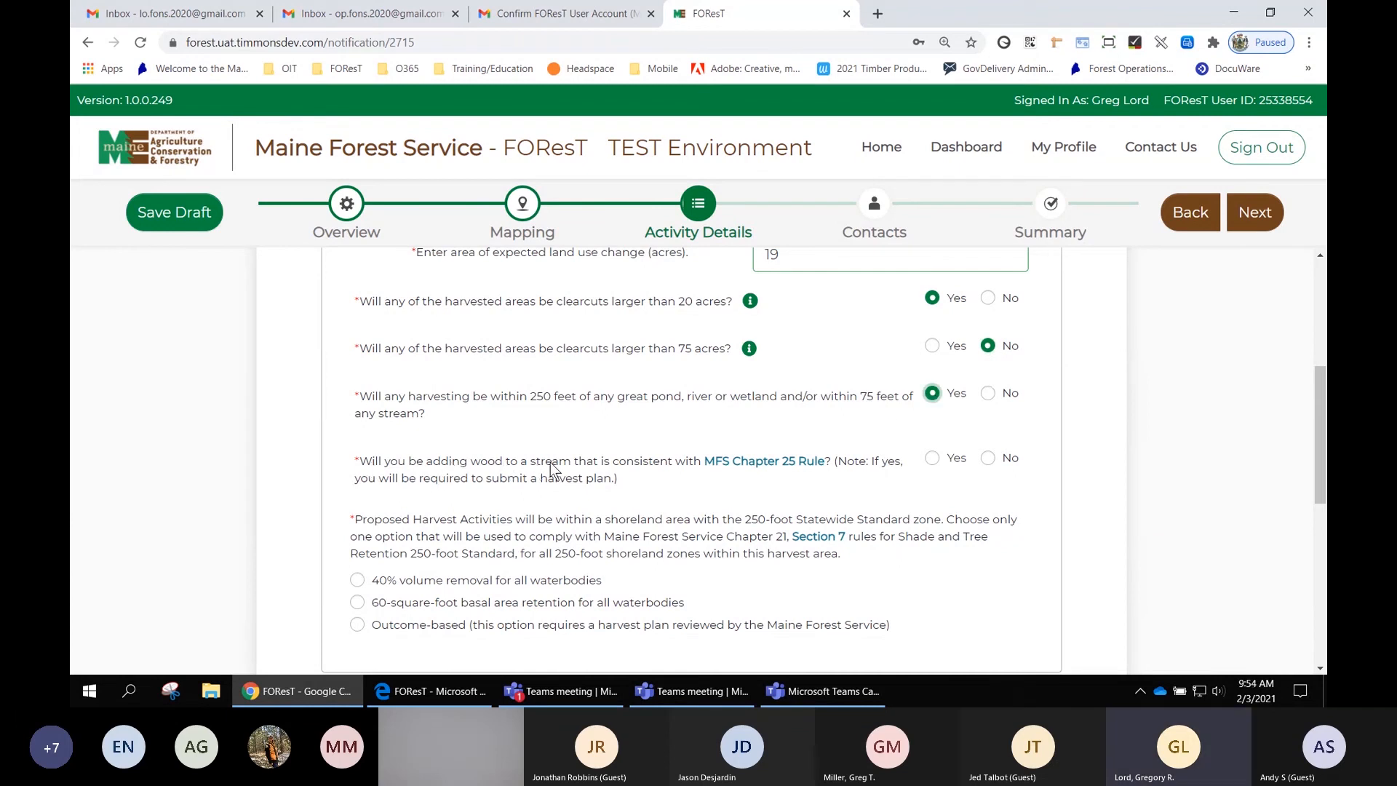
# - Open the MFS Chapter 25 Rule document for review and close it
pyautogui.click(750, 466)
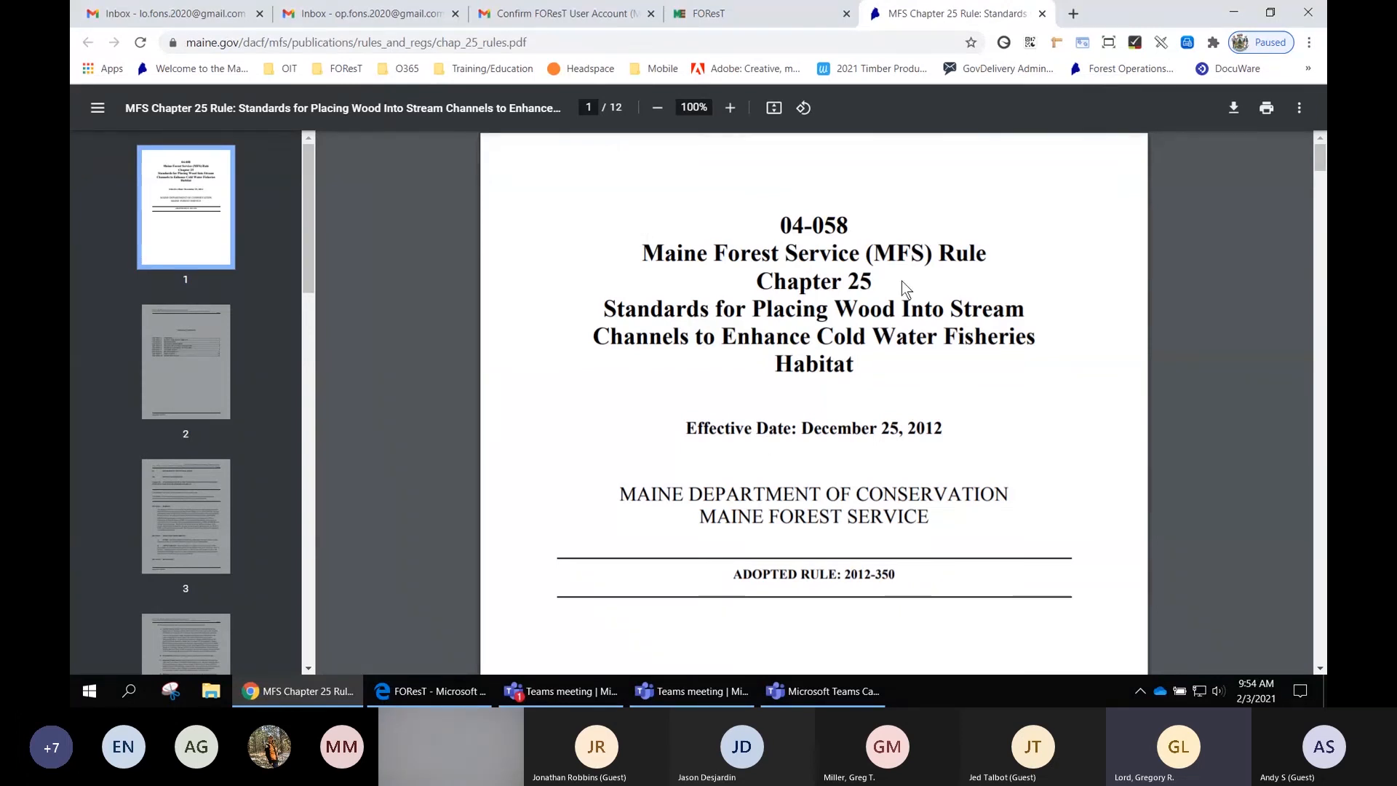
pyautogui.click(1042, 15)
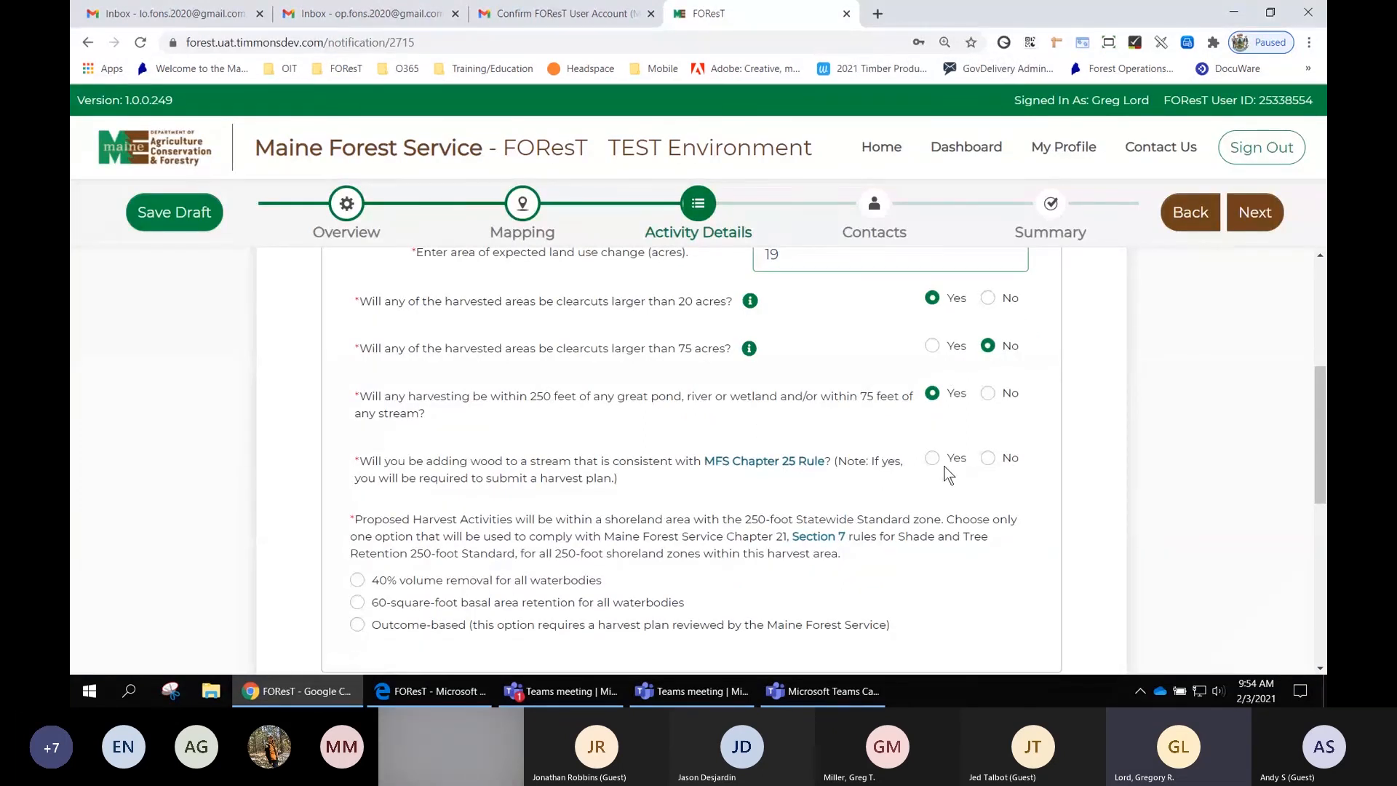
# - Answer No to adding wood to a stream under the MFS Chapter 25 Rule
pyautogui.click(990, 460)
pyautogui.scroll(-1, 989, 457)
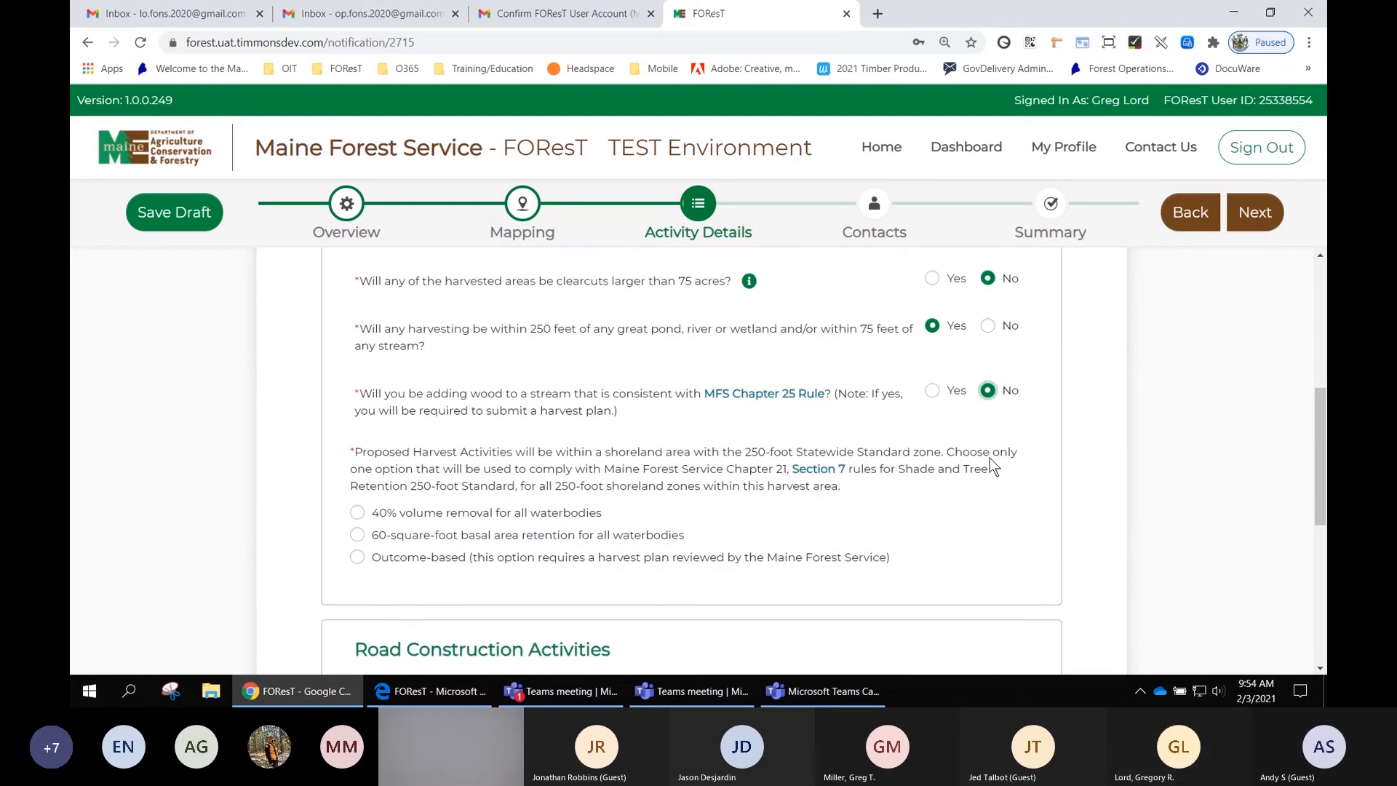
# - Open the Chapter 21 Section 7 shoreland rules document and return to the notification form
pyautogui.scroll(-1, 990, 457)
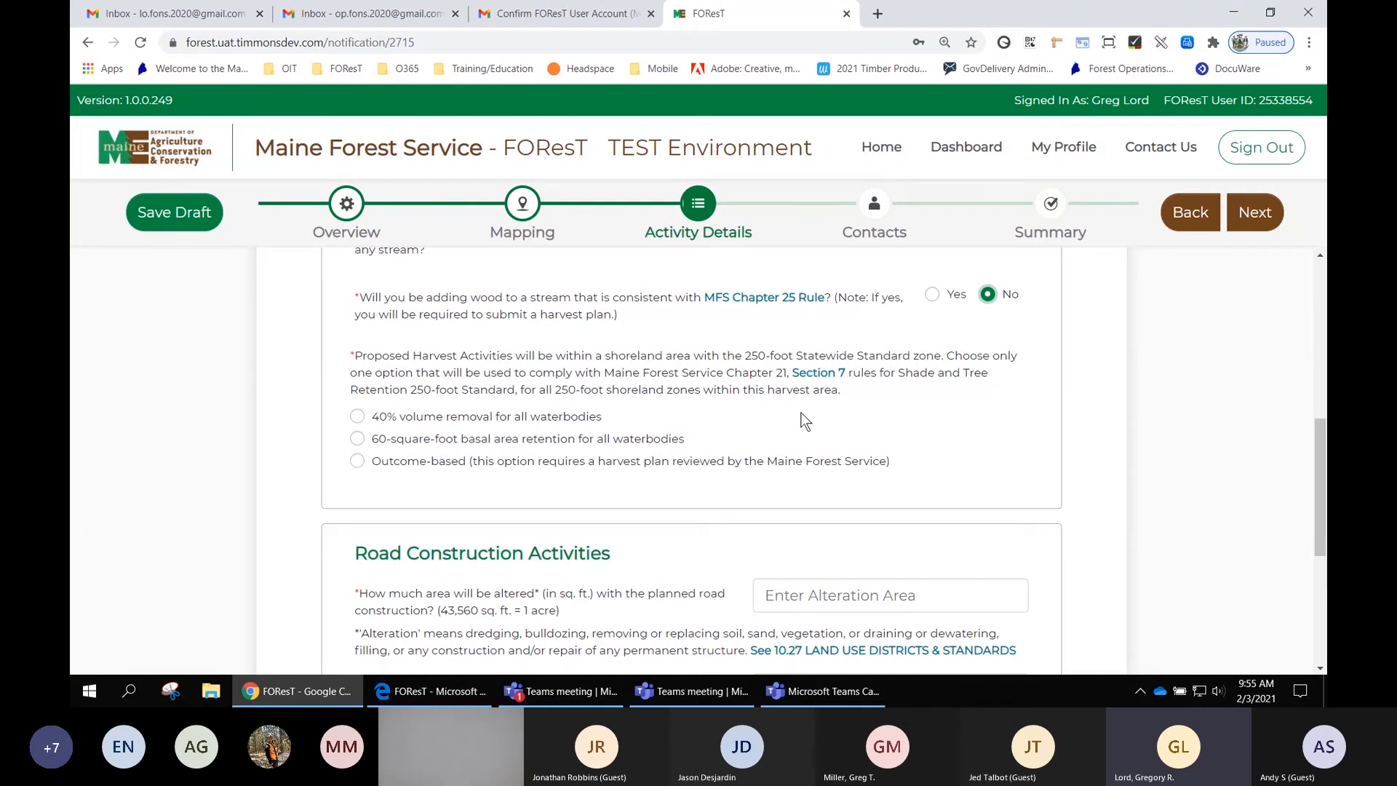
pyautogui.click(818, 375)
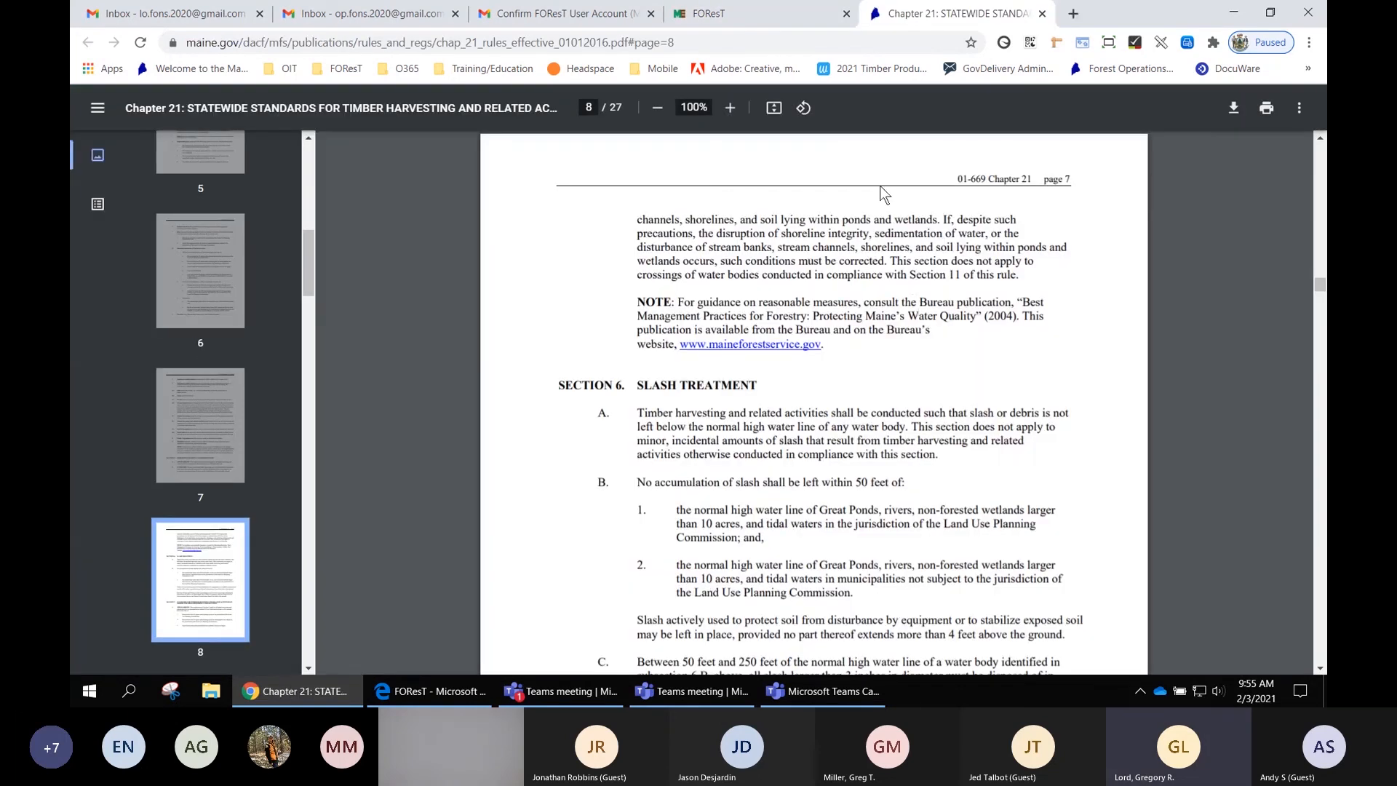
pyautogui.click(774, 11)
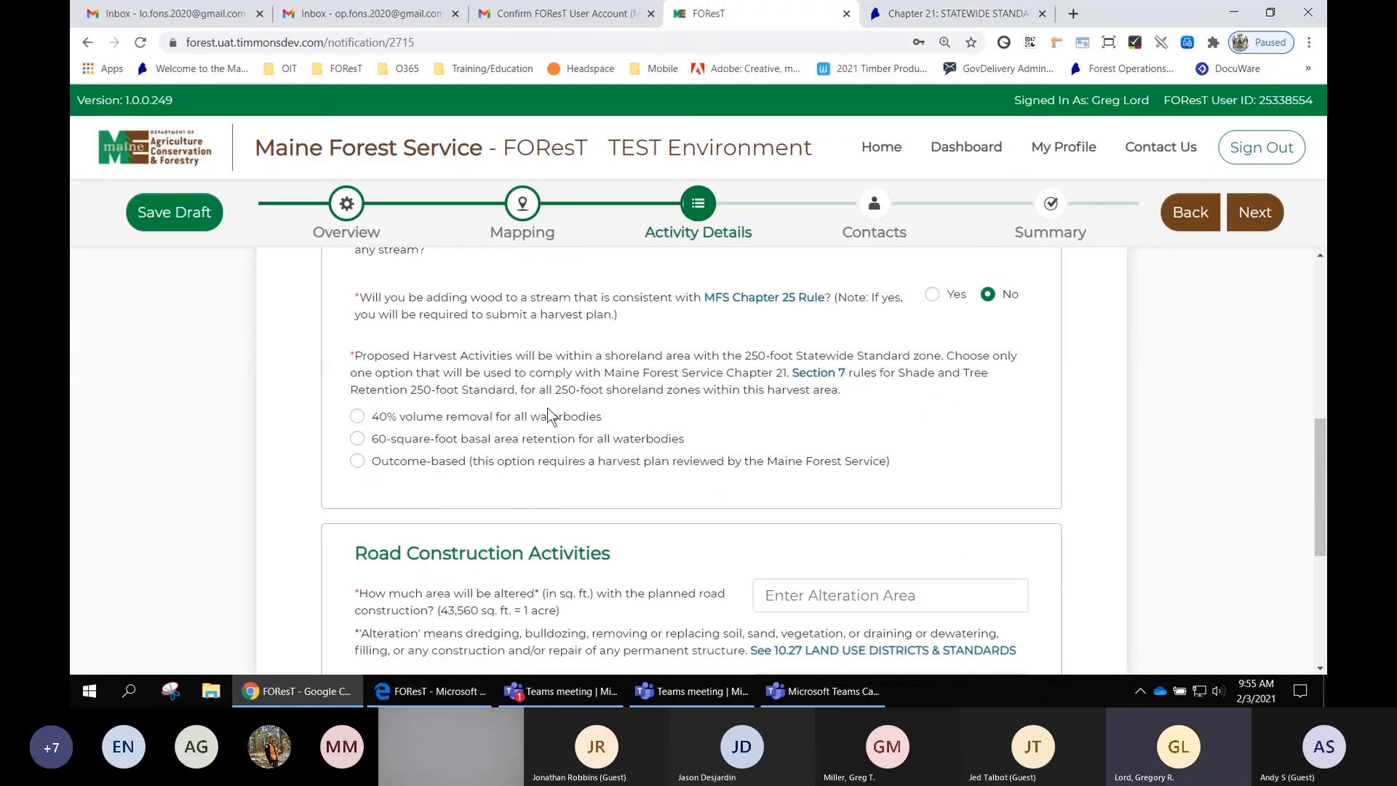
# - Choose 60-square-foot basal area retention for all waterbodies as the shoreland compliance option
pyautogui.click(358, 439)
pyautogui.scroll(-3, 915, 445)
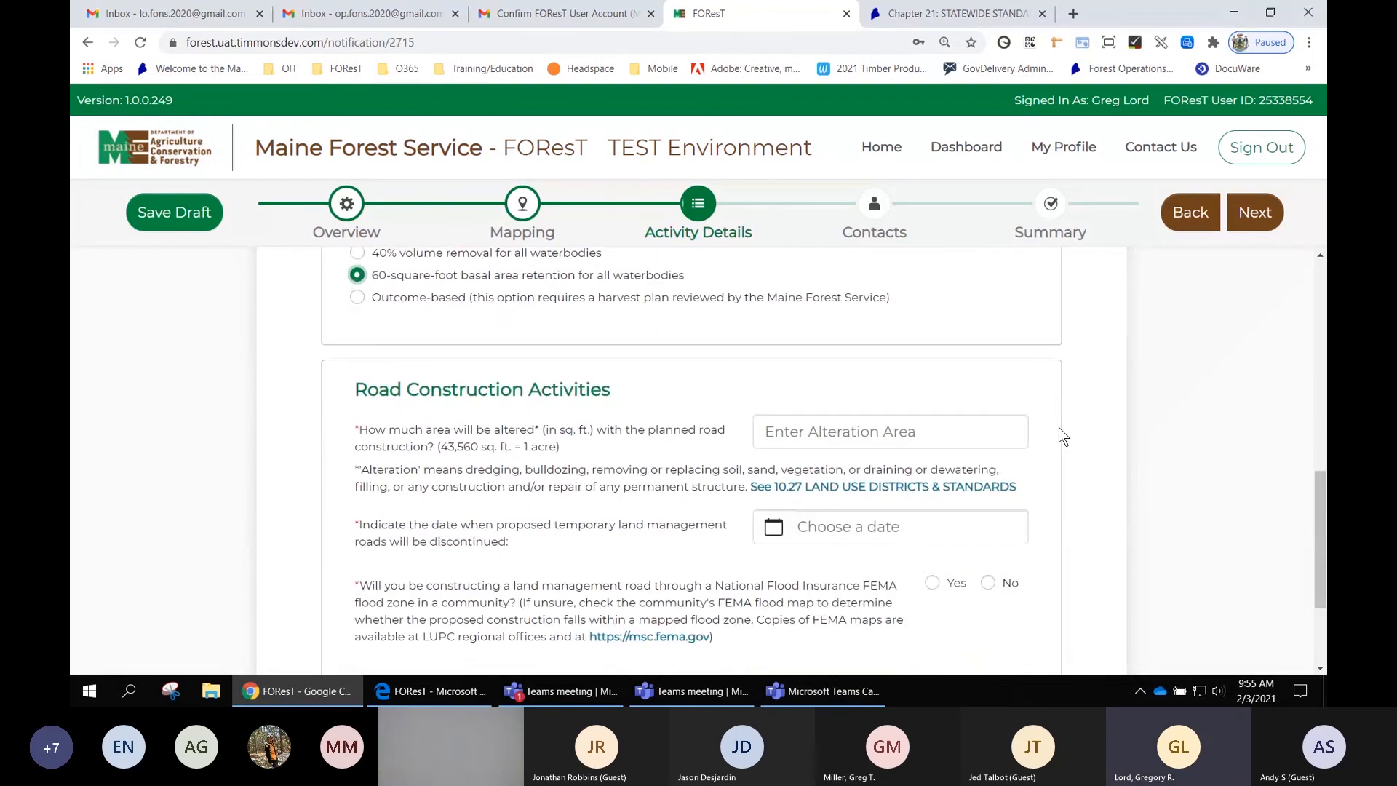
pyautogui.scroll(-1, 1060, 431)
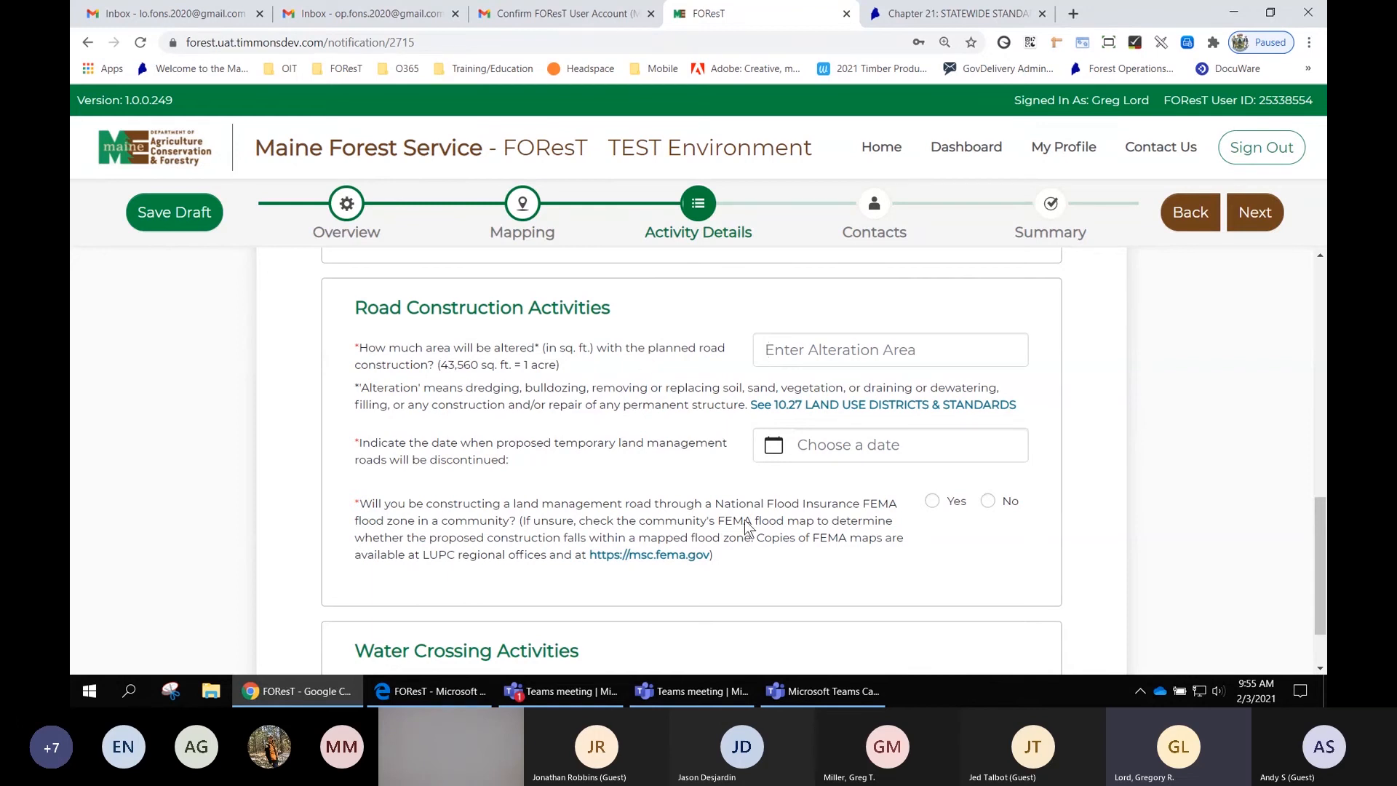
# - Enter 0 sq. ft. of road construction alteration and set the temporary road discontinuation date to February 25, 2021
pyautogui.click(767, 351)
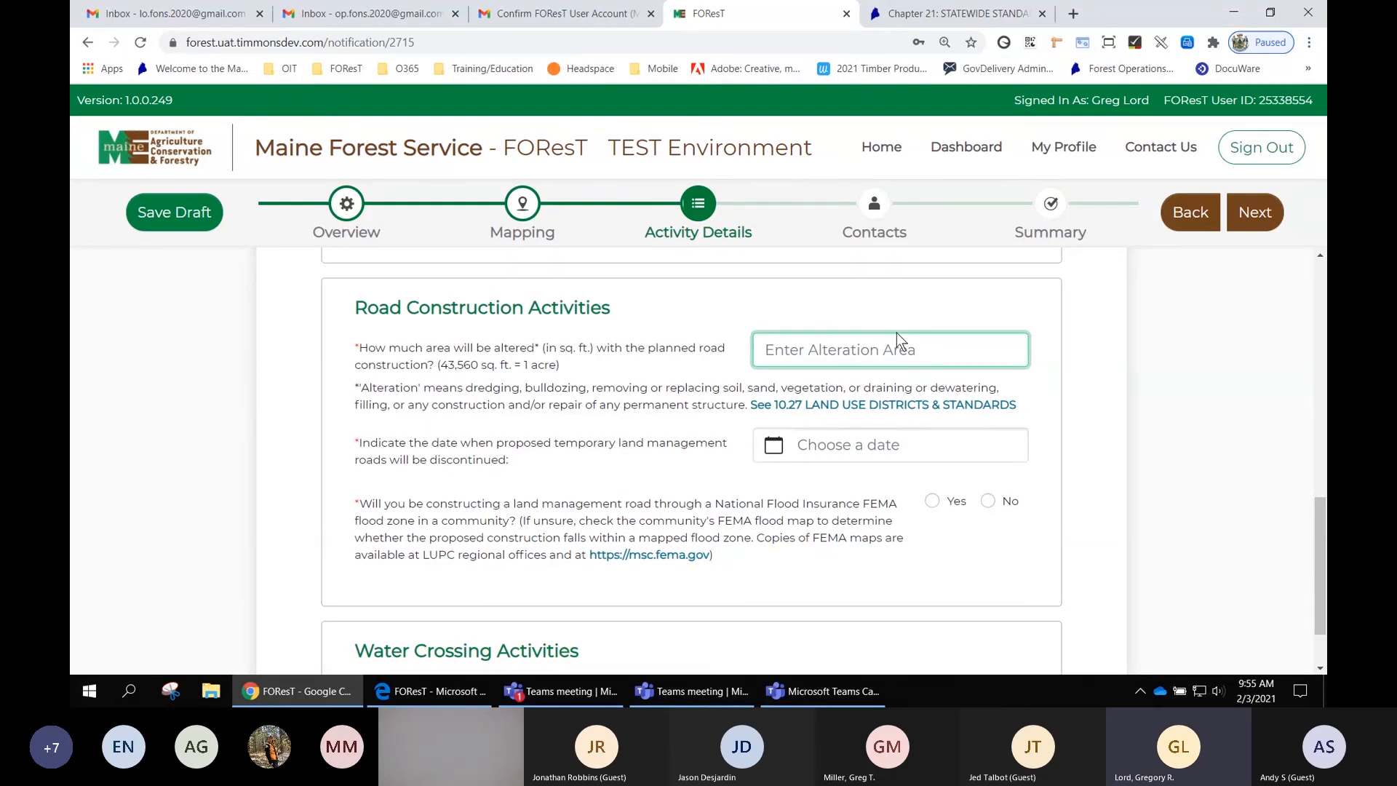
pyautogui.write('0')
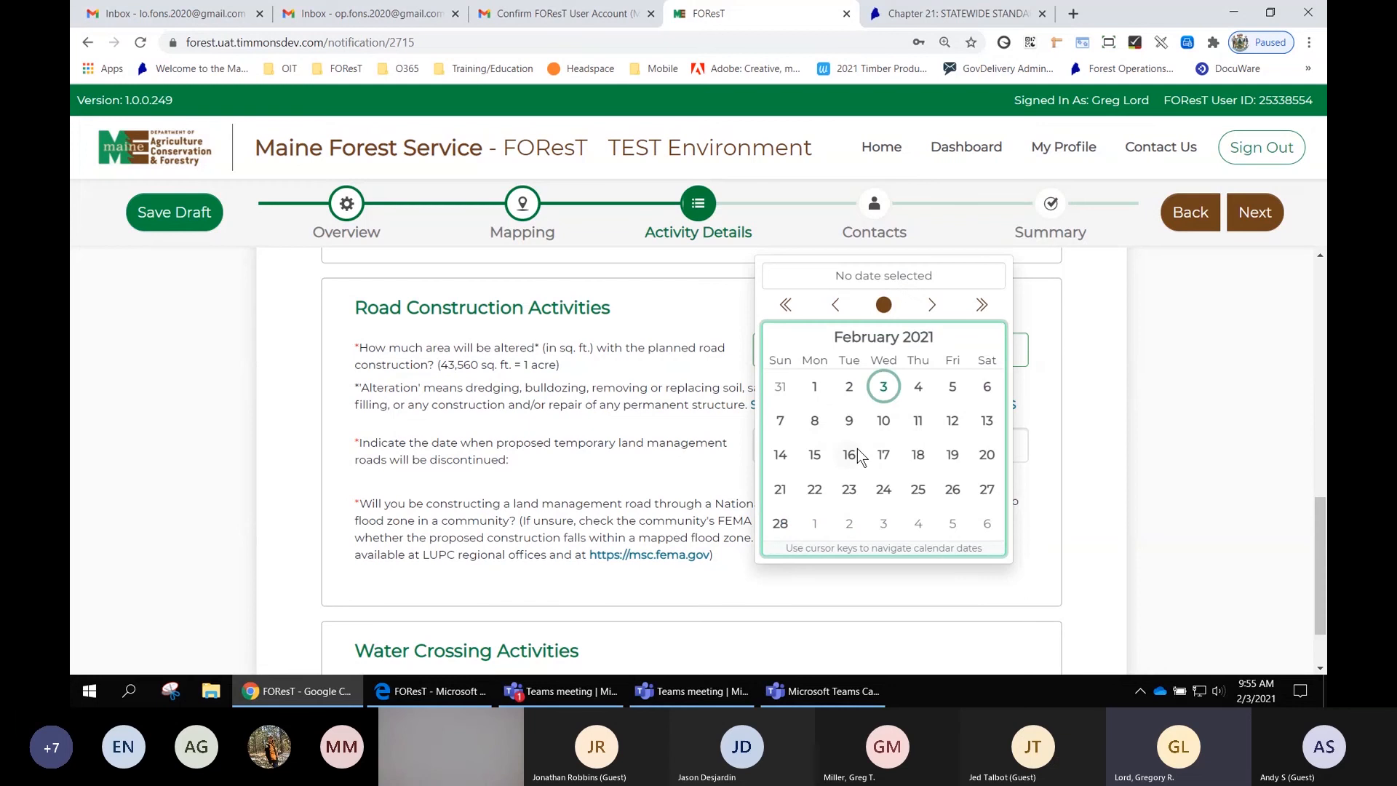
pyautogui.click(919, 490)
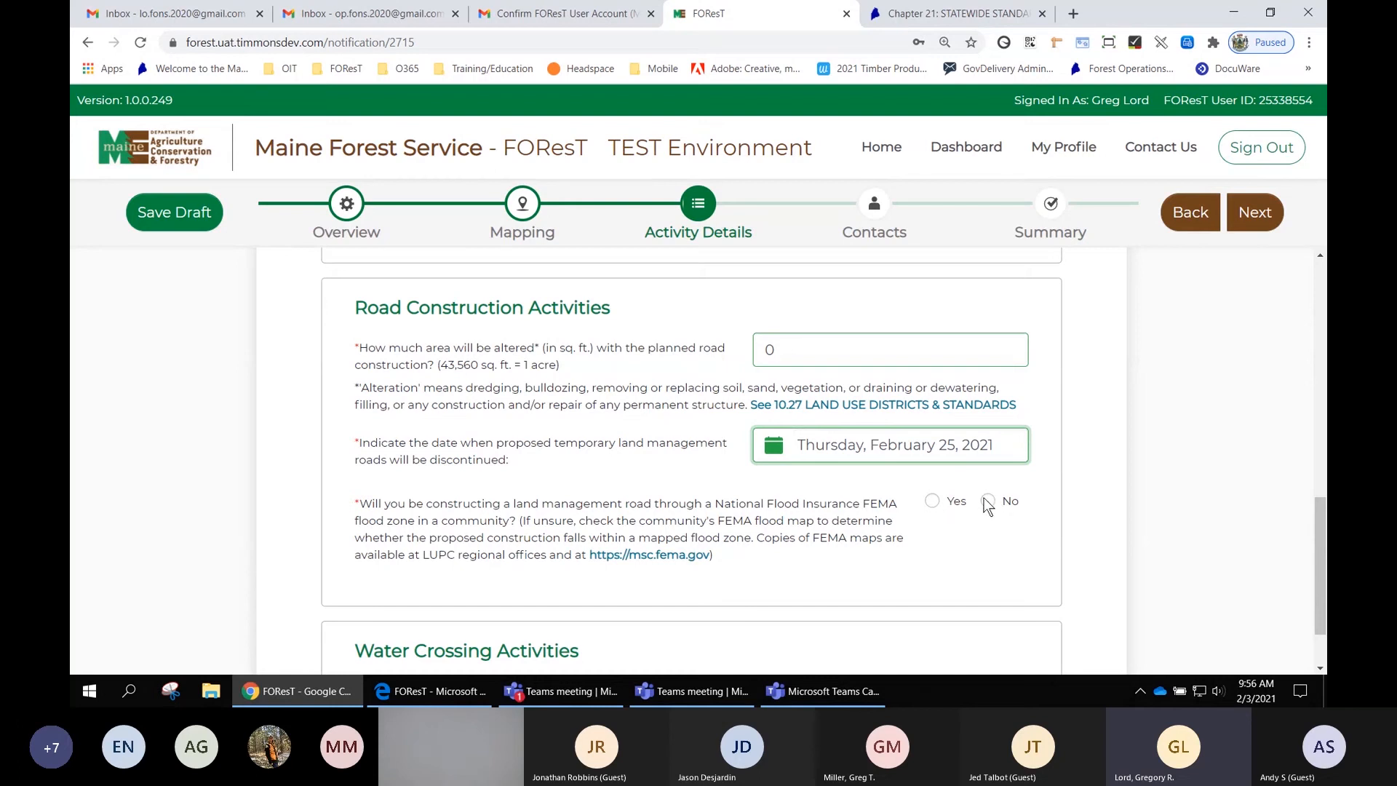
# - Answer Yes to constructing a land management road through a FEMA flood zone
pyautogui.click(933, 501)
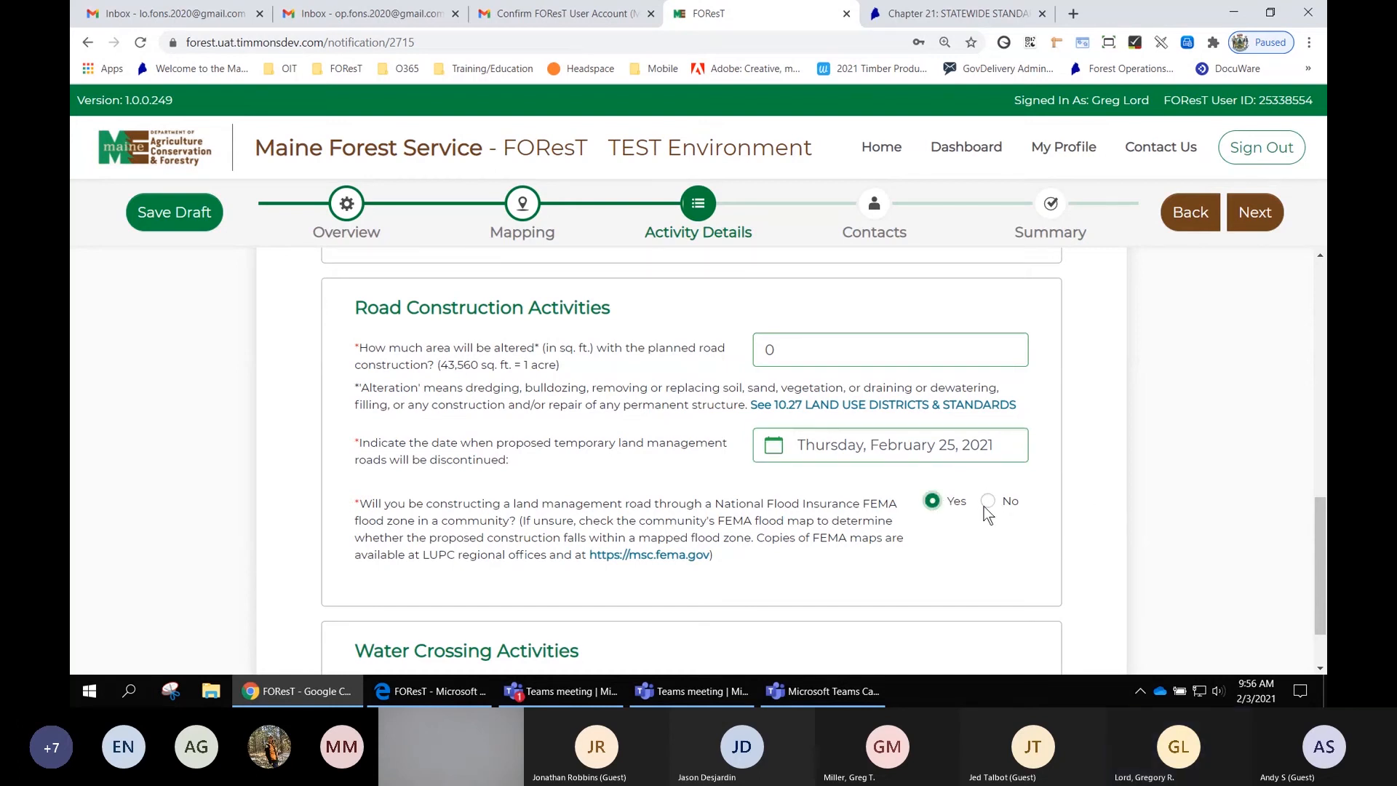
pyautogui.scroll(-2, 1080, 492)
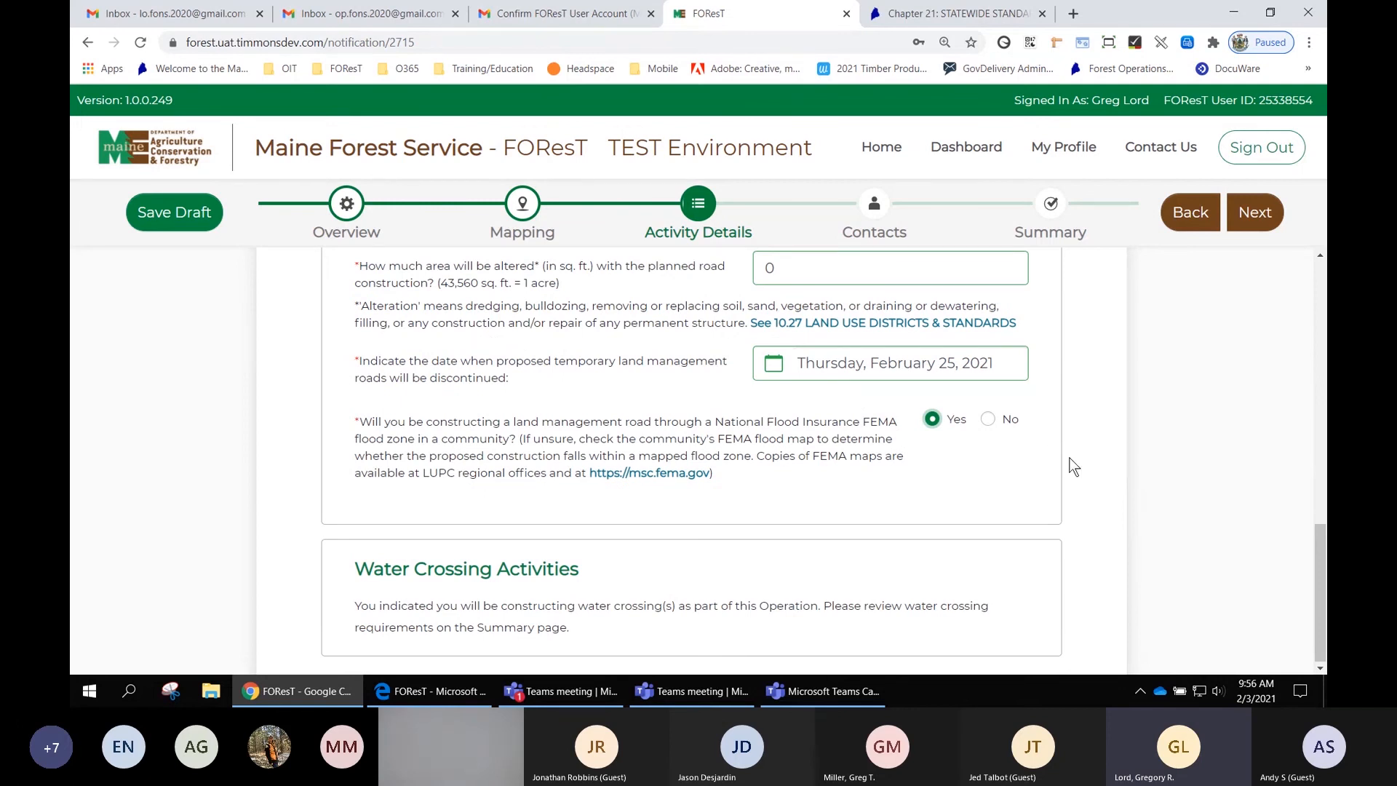
pyautogui.scroll(-1, 1070, 458)
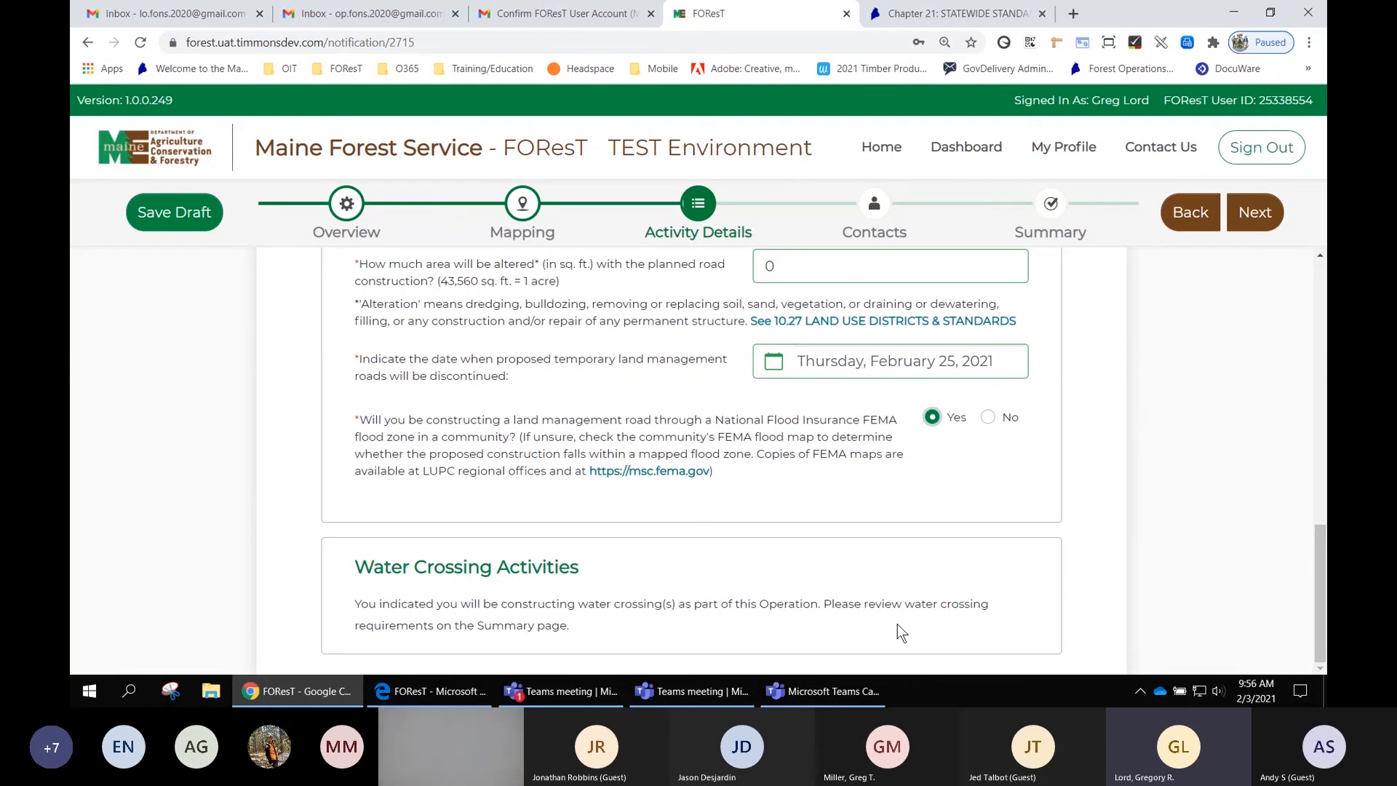
# - Review the Harvest Activities answers from the top and close the Chapter 21 rules tab
pyautogui.scroll(3, 944, 604)
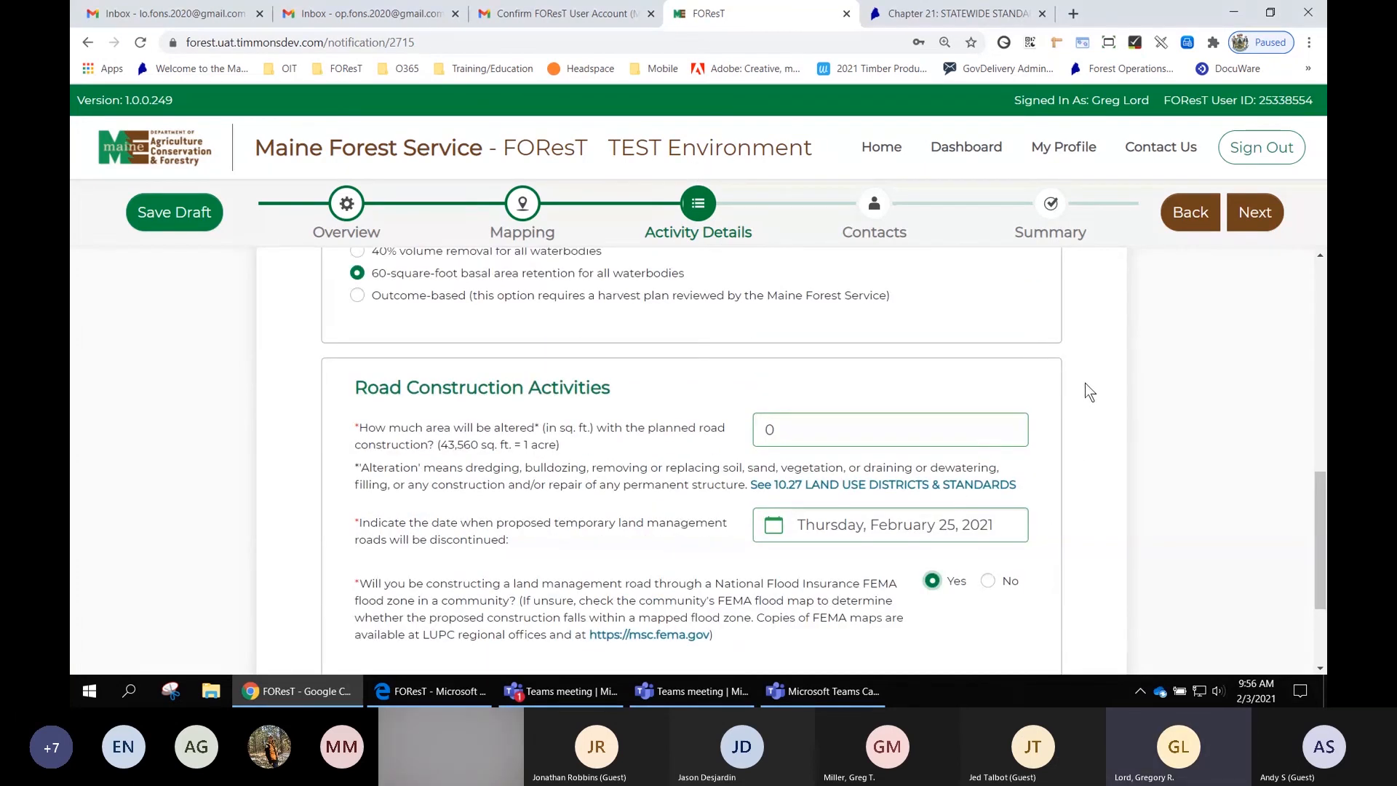
pyautogui.scroll(3, 1085, 383)
pyautogui.scroll(6, 1085, 384)
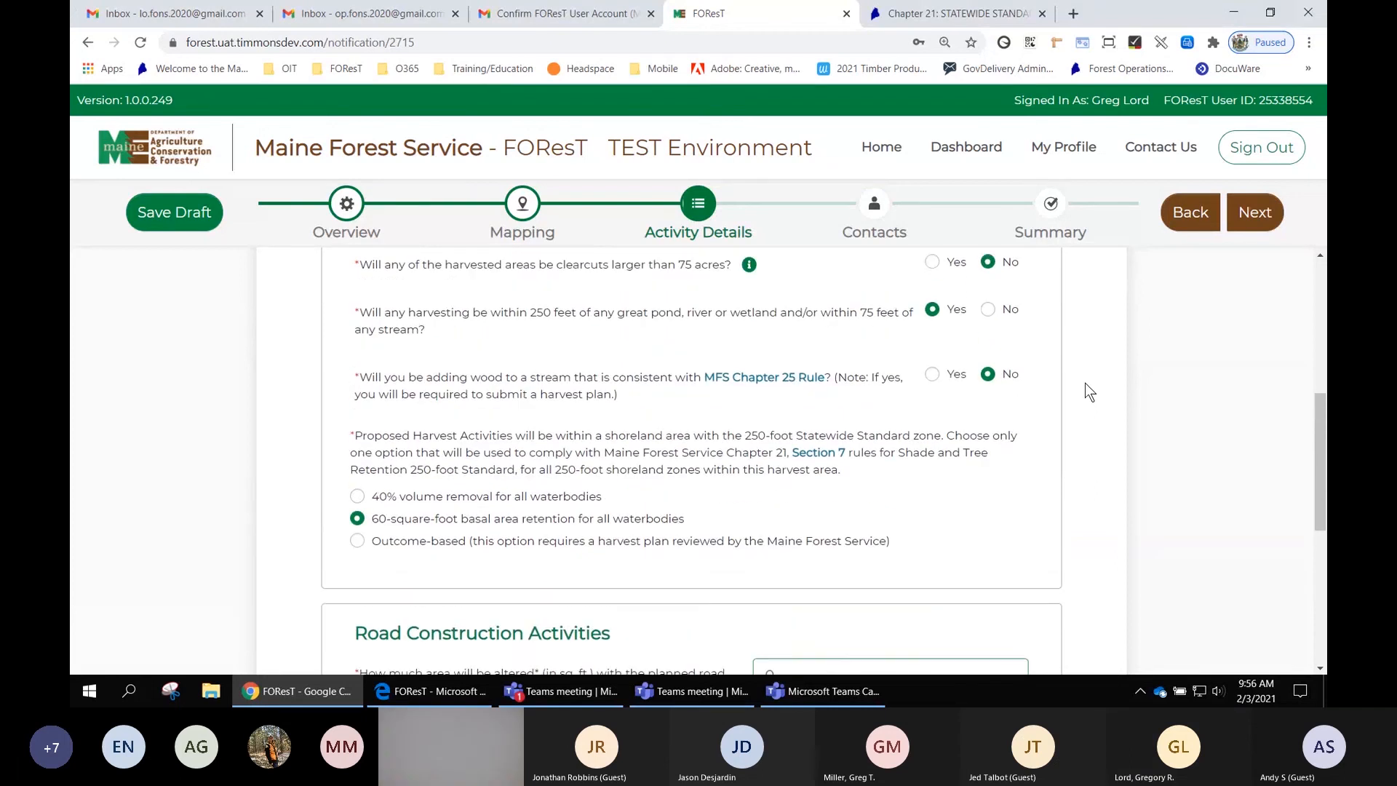
pyautogui.scroll(2, 1085, 382)
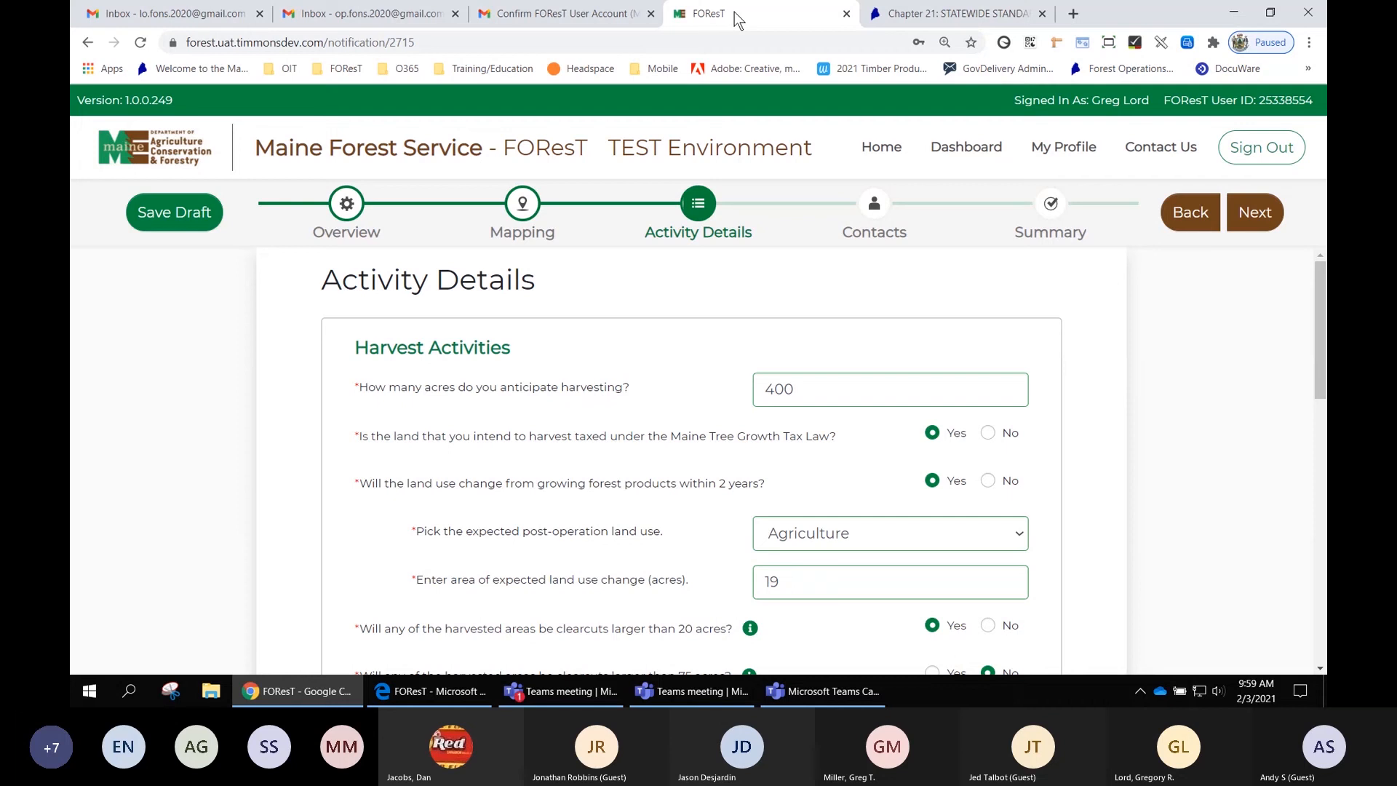
pyautogui.click(1042, 13)
pyautogui.scroll(-1, 1152, 360)
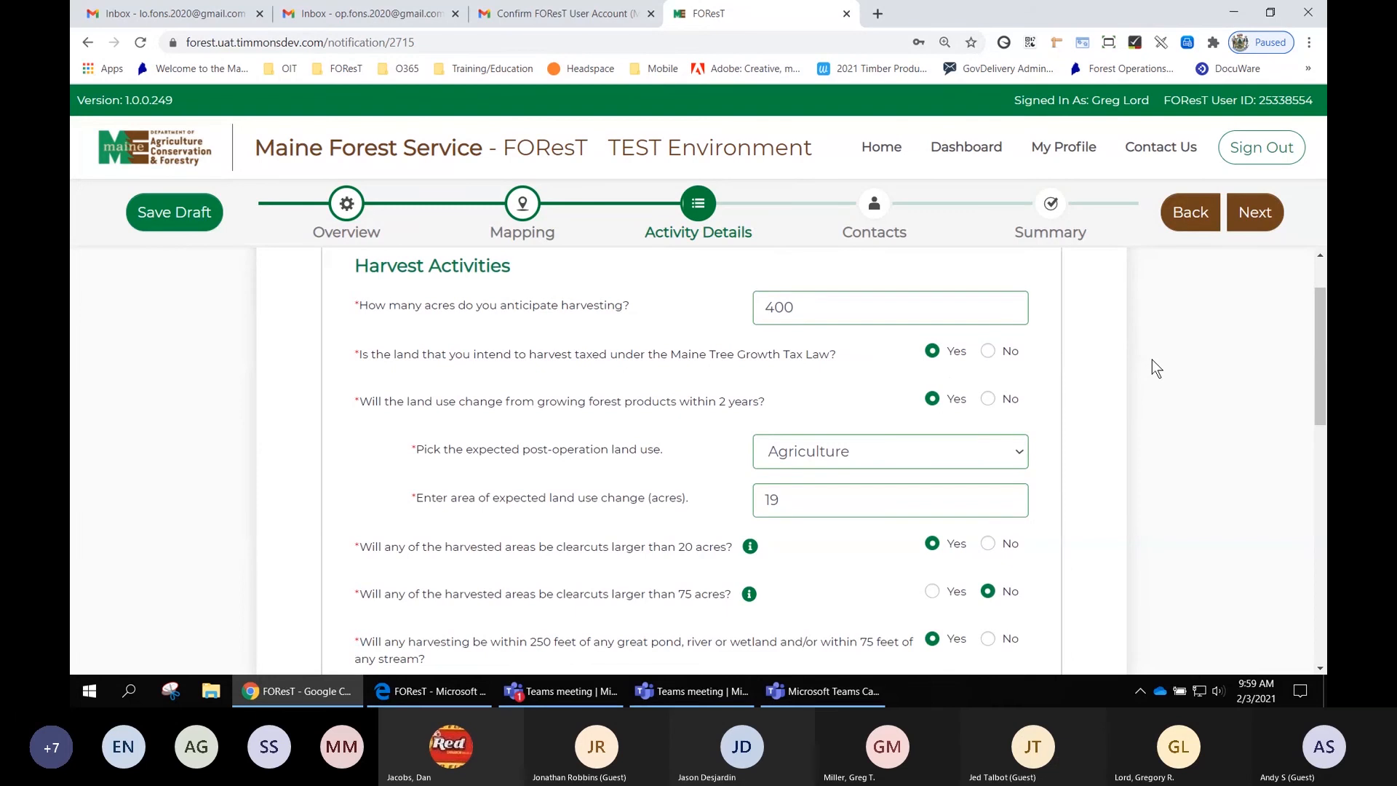
# - Continue to the Contacts step, briefly revisiting the Mapping and Activity Details steps along the way
pyautogui.scroll(1, 1151, 360)
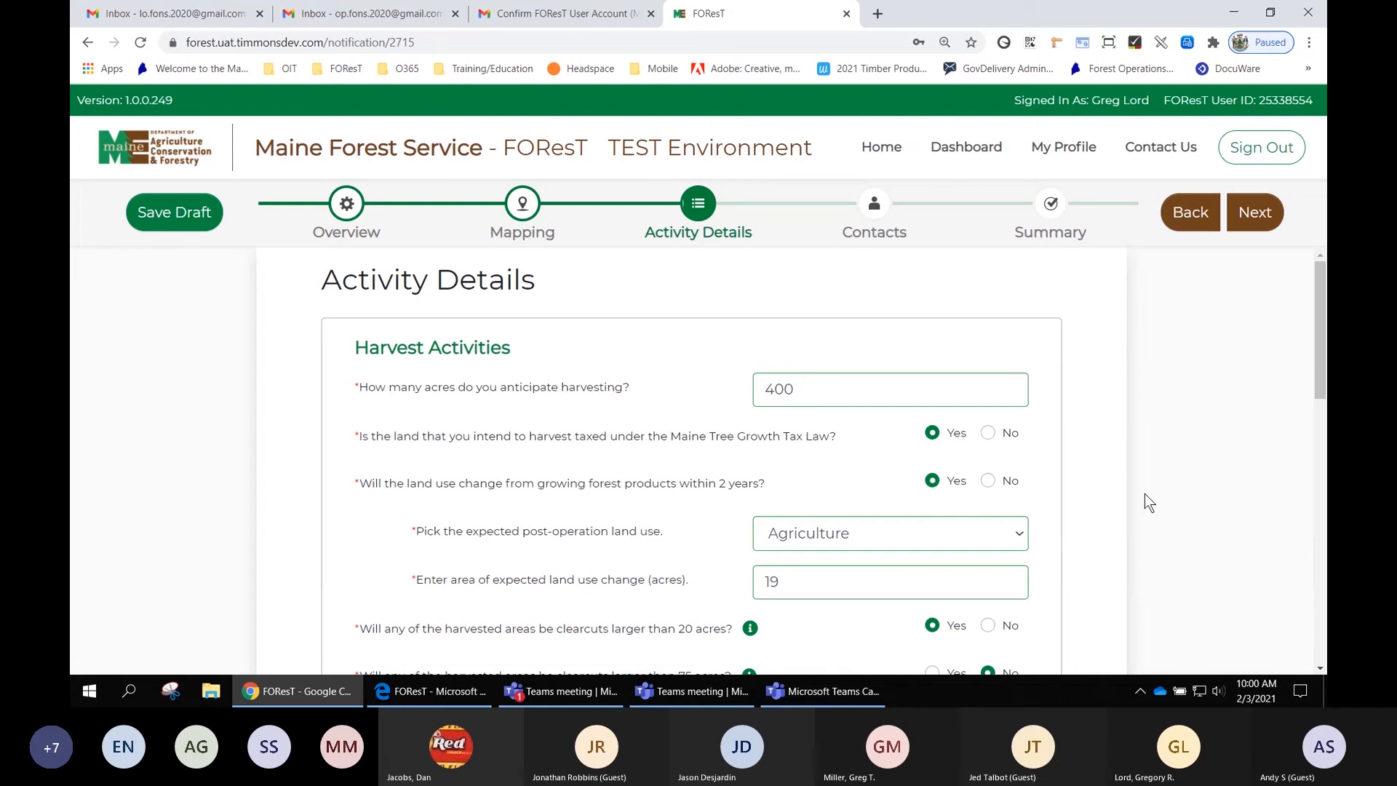
pyautogui.click(1259, 213)
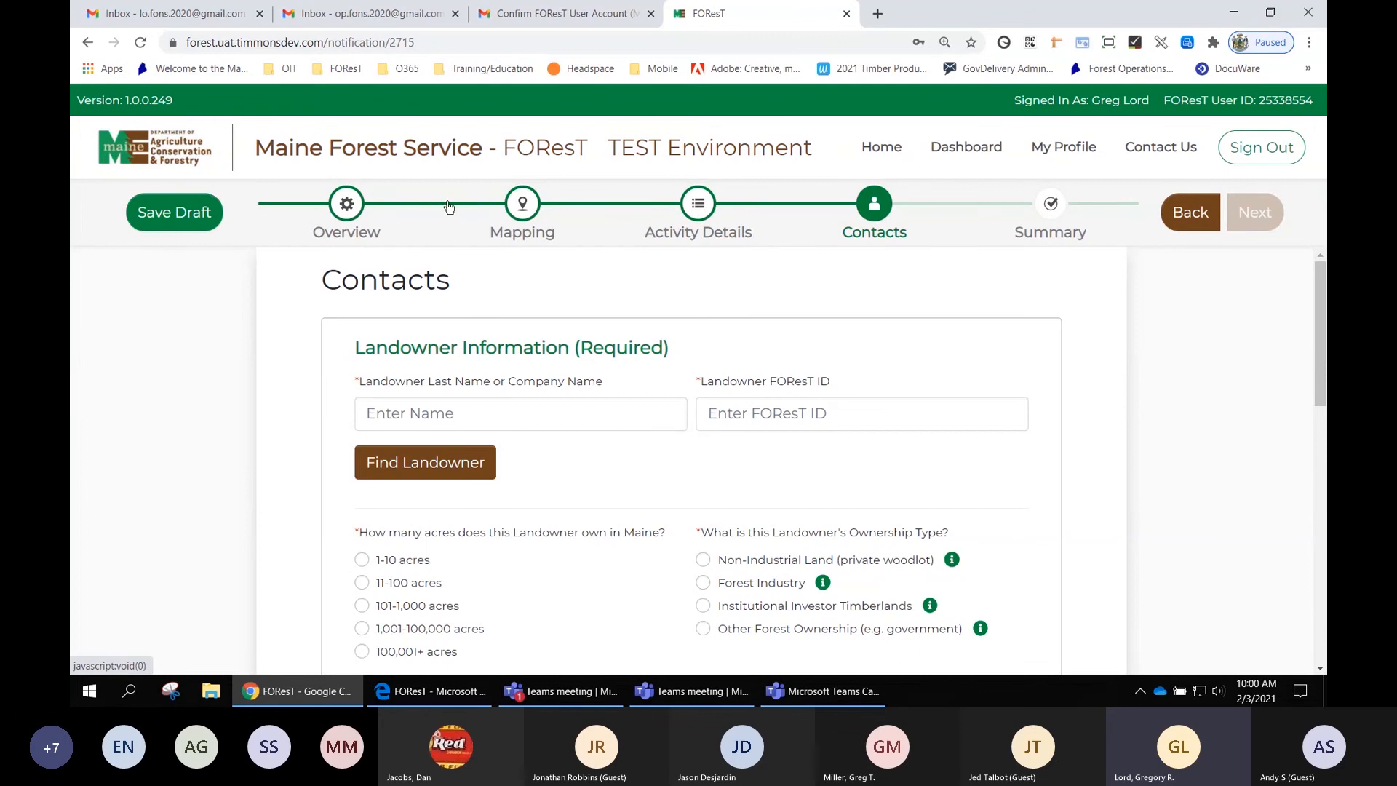
pyautogui.click(513, 206)
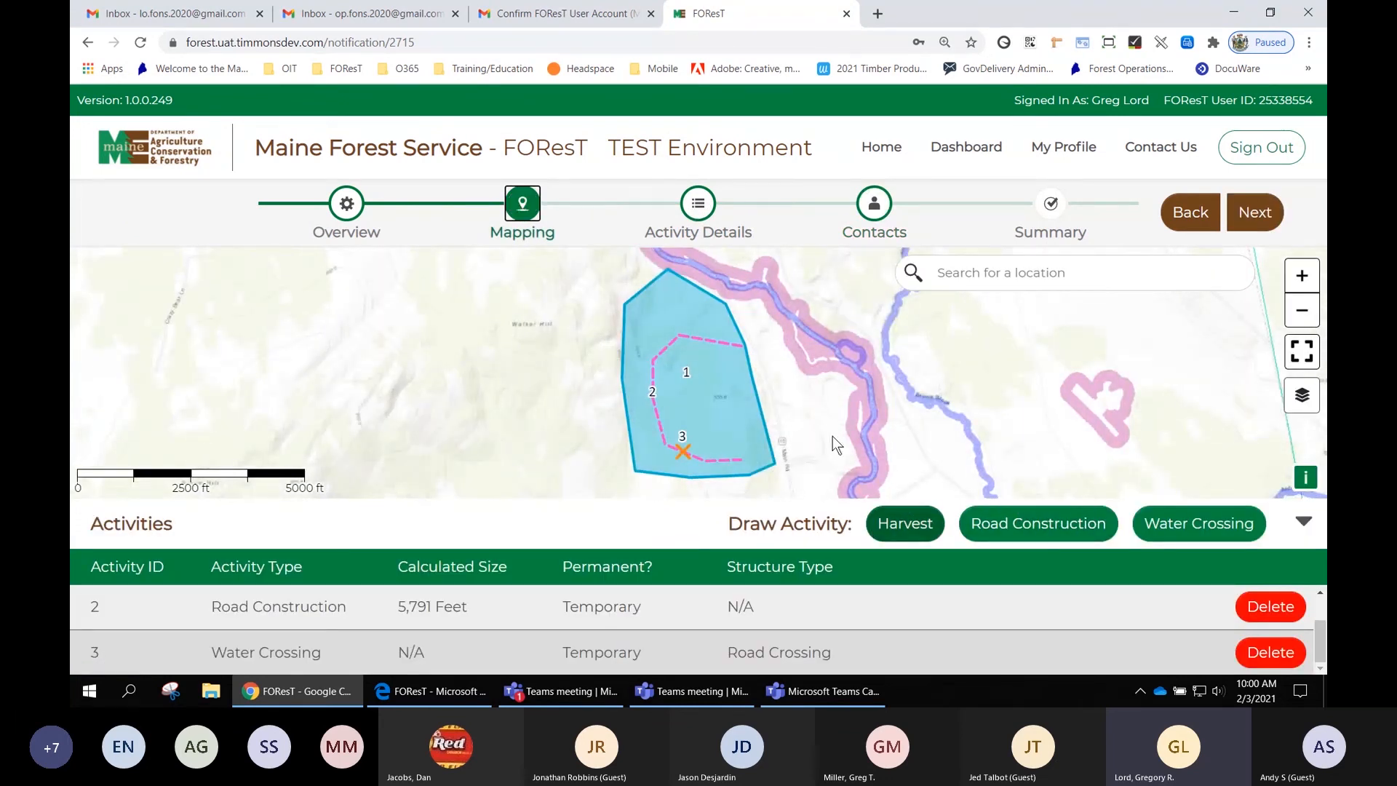
pyautogui.click(697, 206)
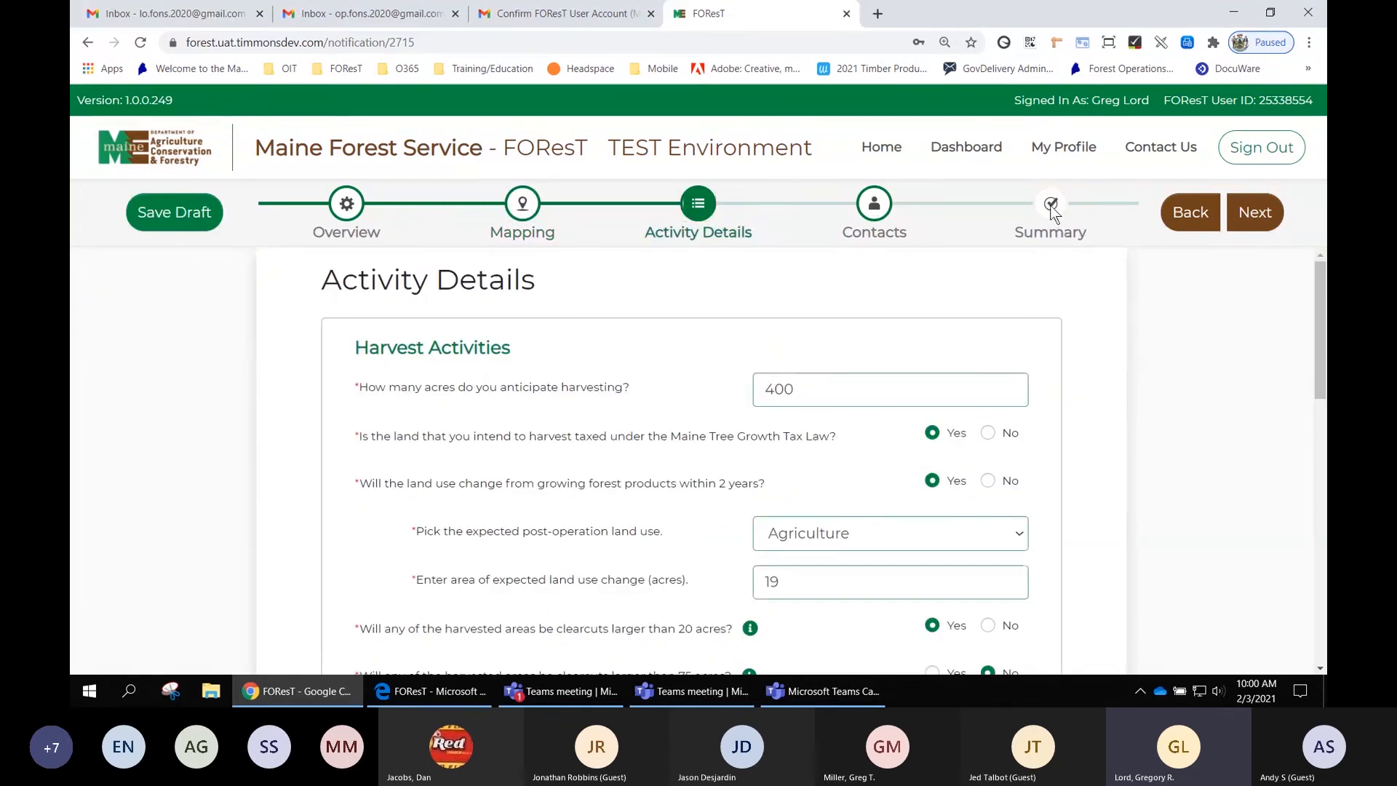
pyautogui.click(874, 208)
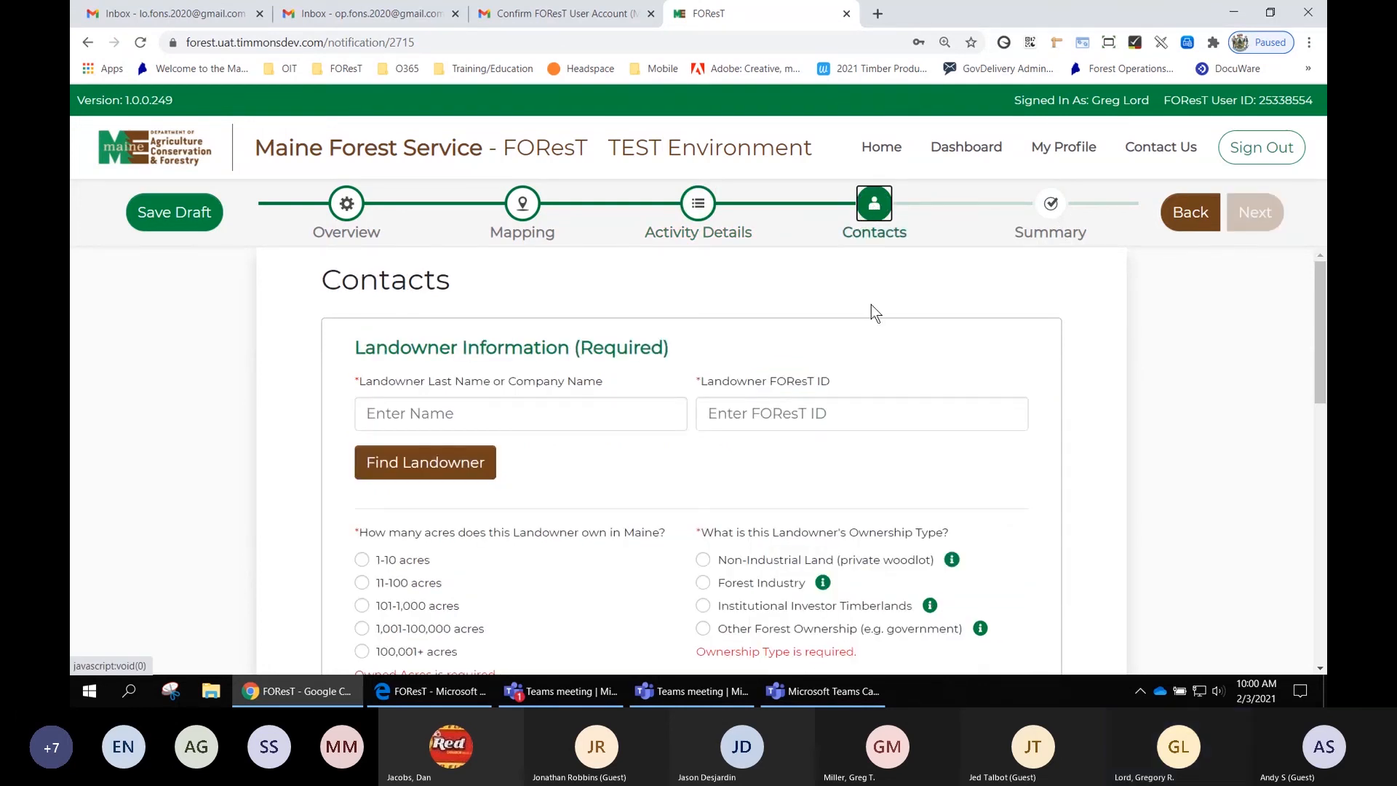
# - Search for the landowner by entering their last name and FOReST ID
pyautogui.scroll(-1, 872, 305)
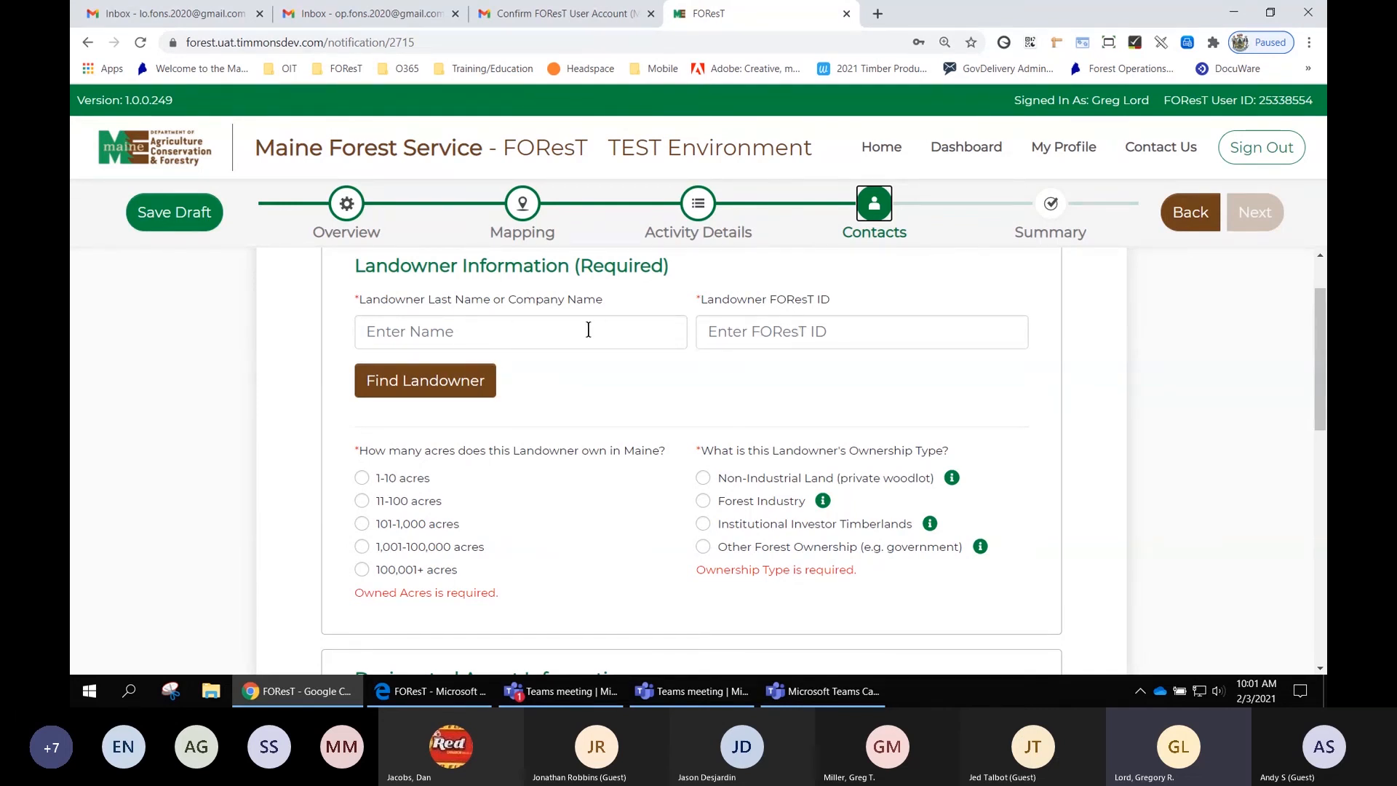
pyautogui.click(481, 332)
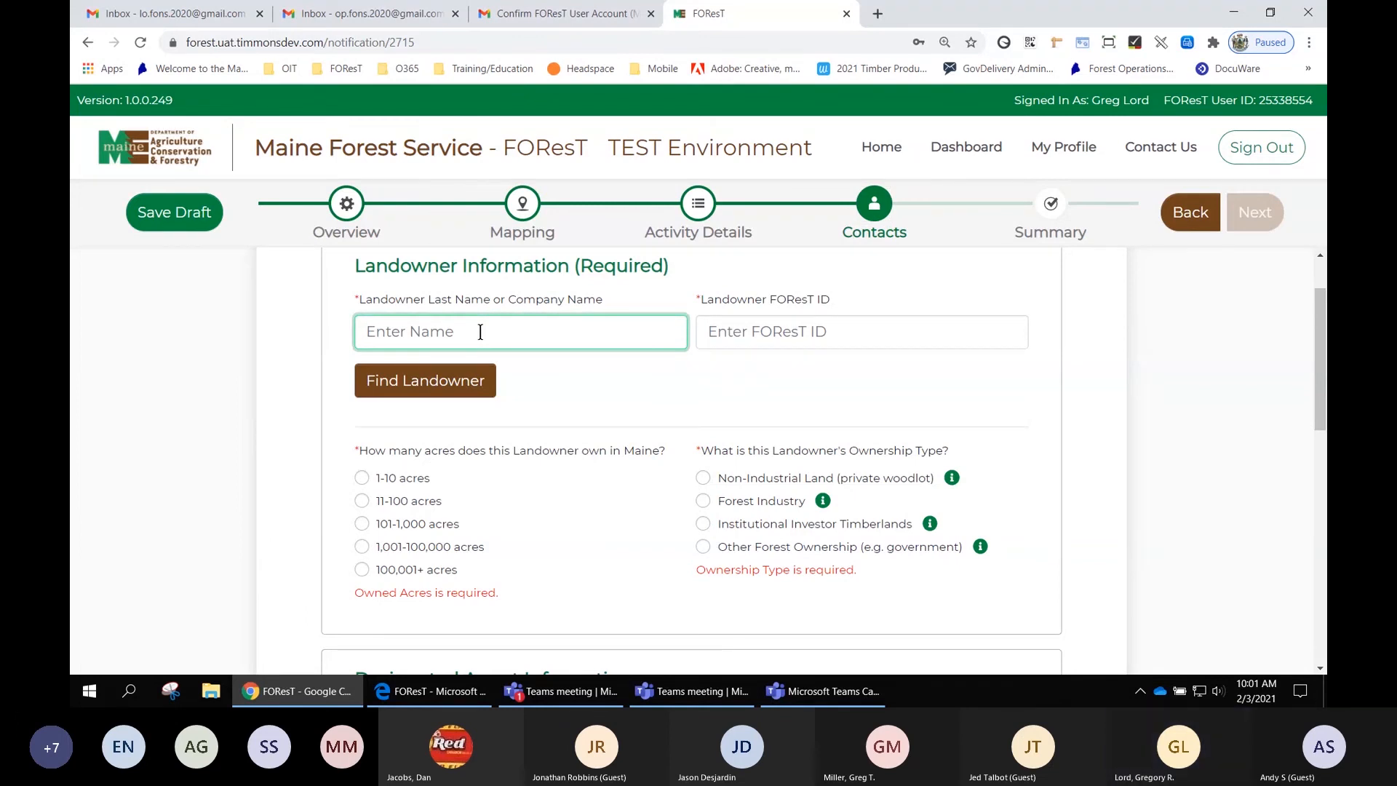
pyautogui.write('FON')
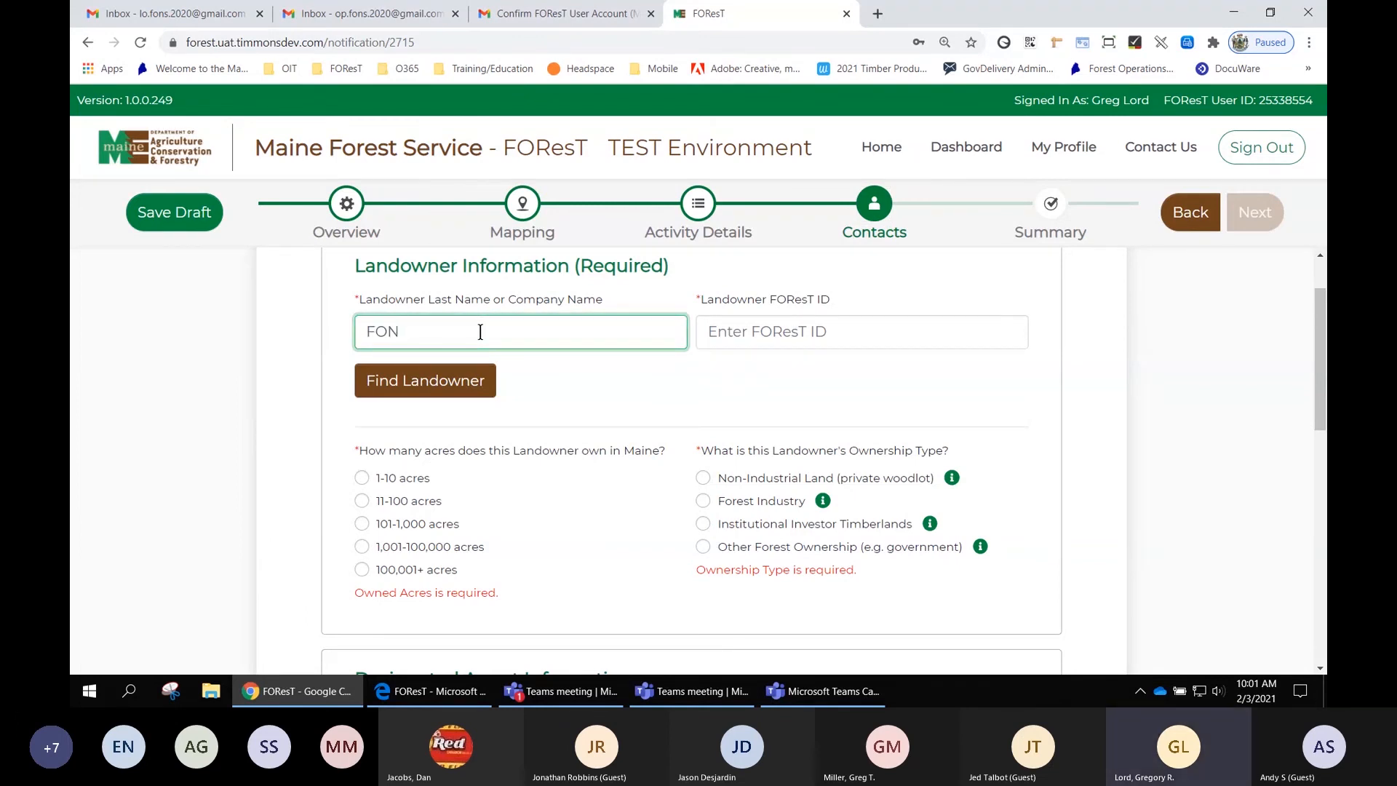
pyautogui.write('S`')
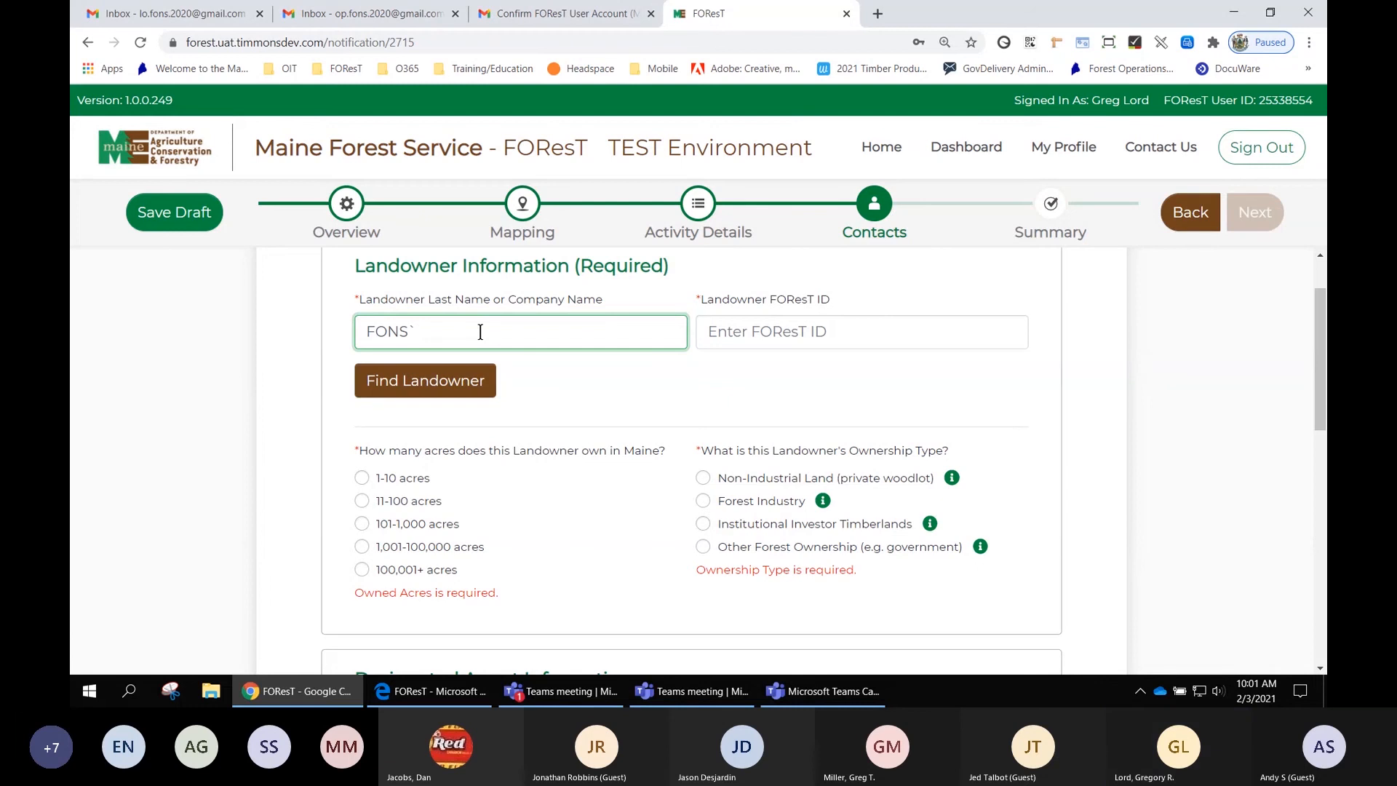
pyautogui.press('BackSpace')
pyautogui.press('Tab')
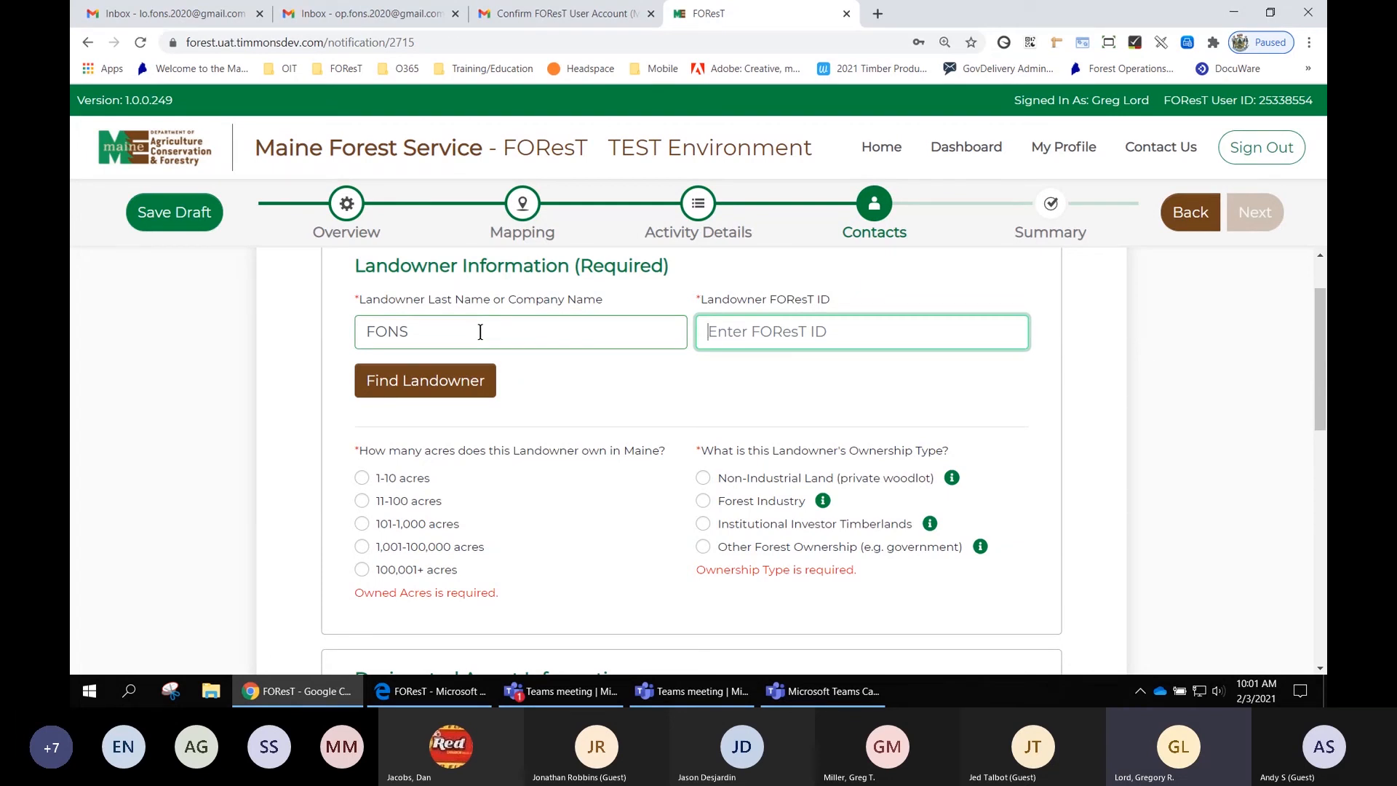
pyautogui.write('588')
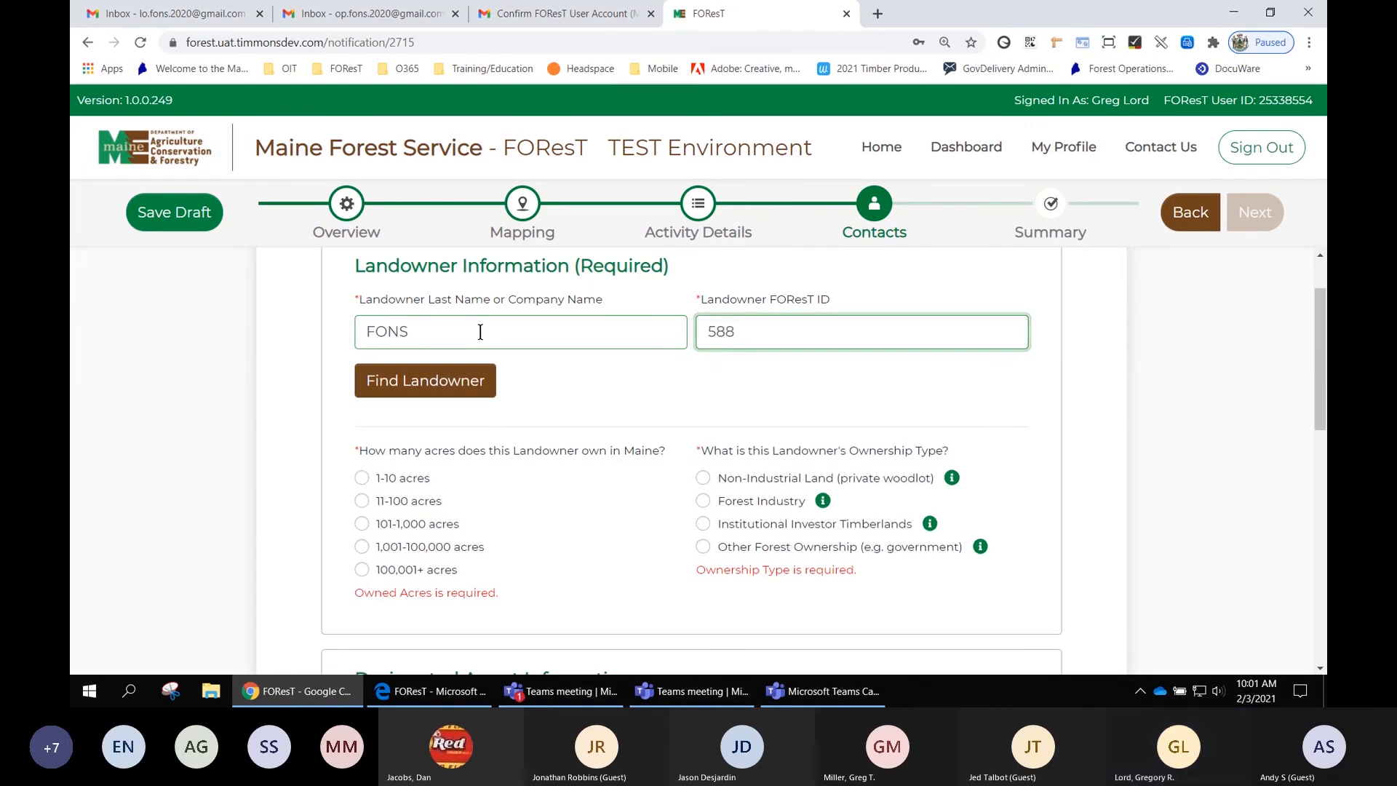
pyautogui.write('9822')
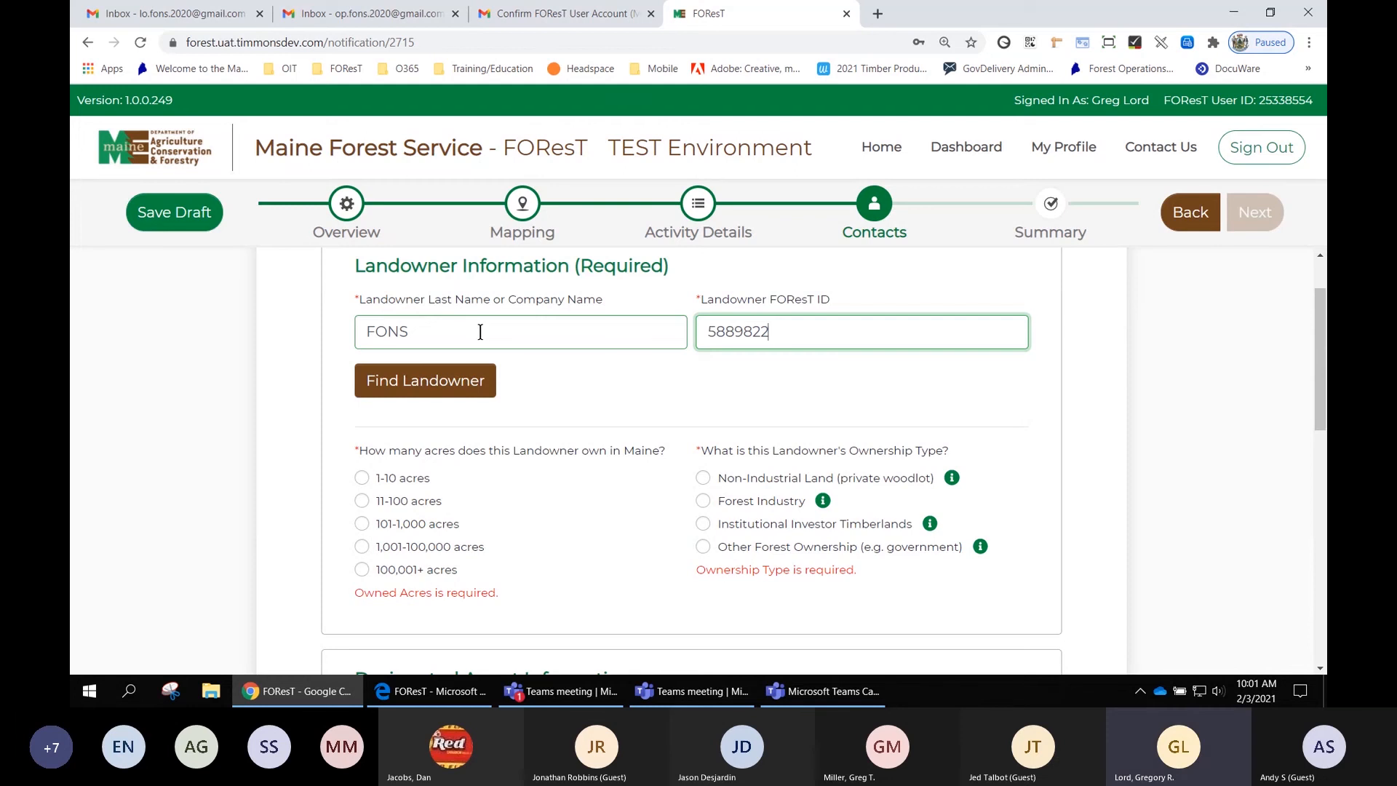
pyautogui.click(440, 379)
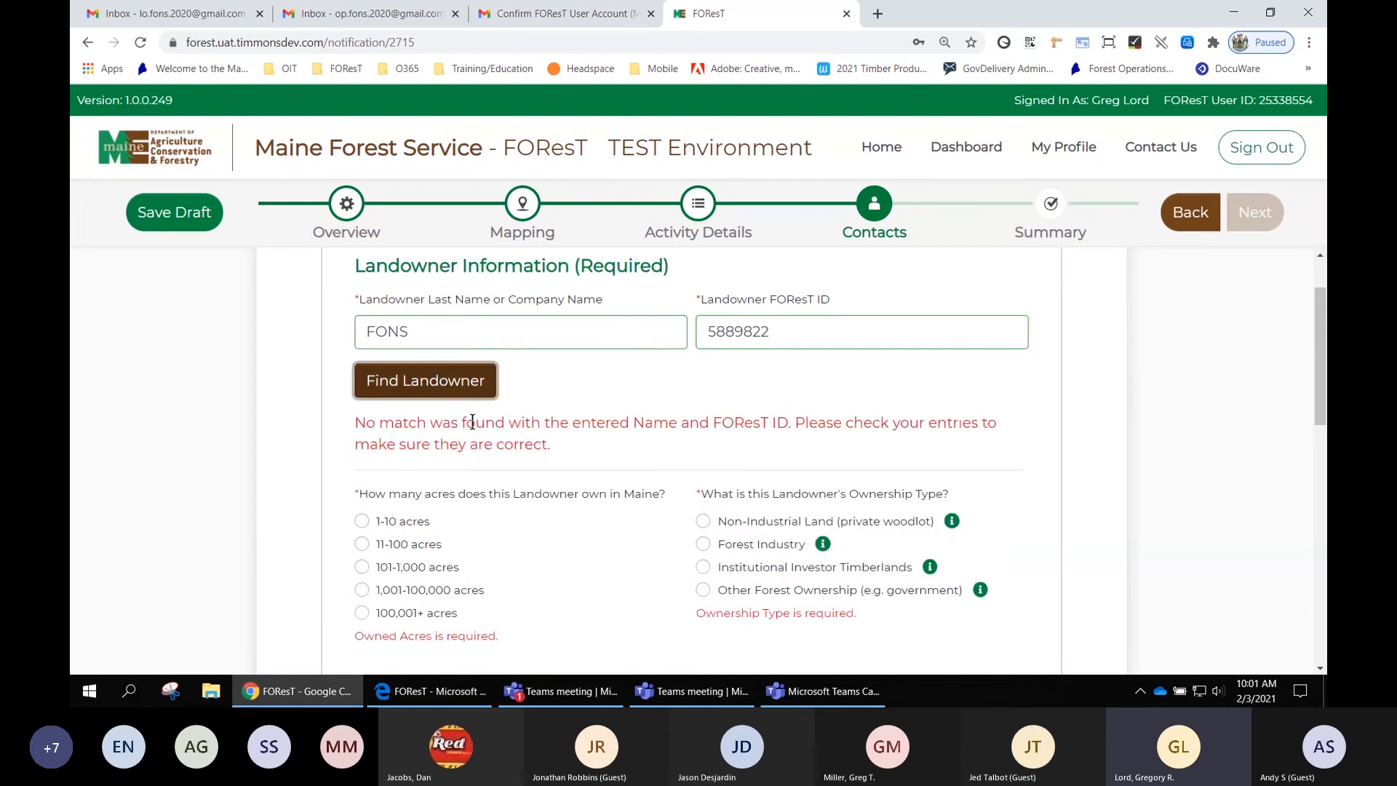
# - Correct the landowner's FOReST ID by adding a missing digit and search for the landowner again
pyautogui.moveTo(556, 447); pyautogui.dragTo(440, 378)
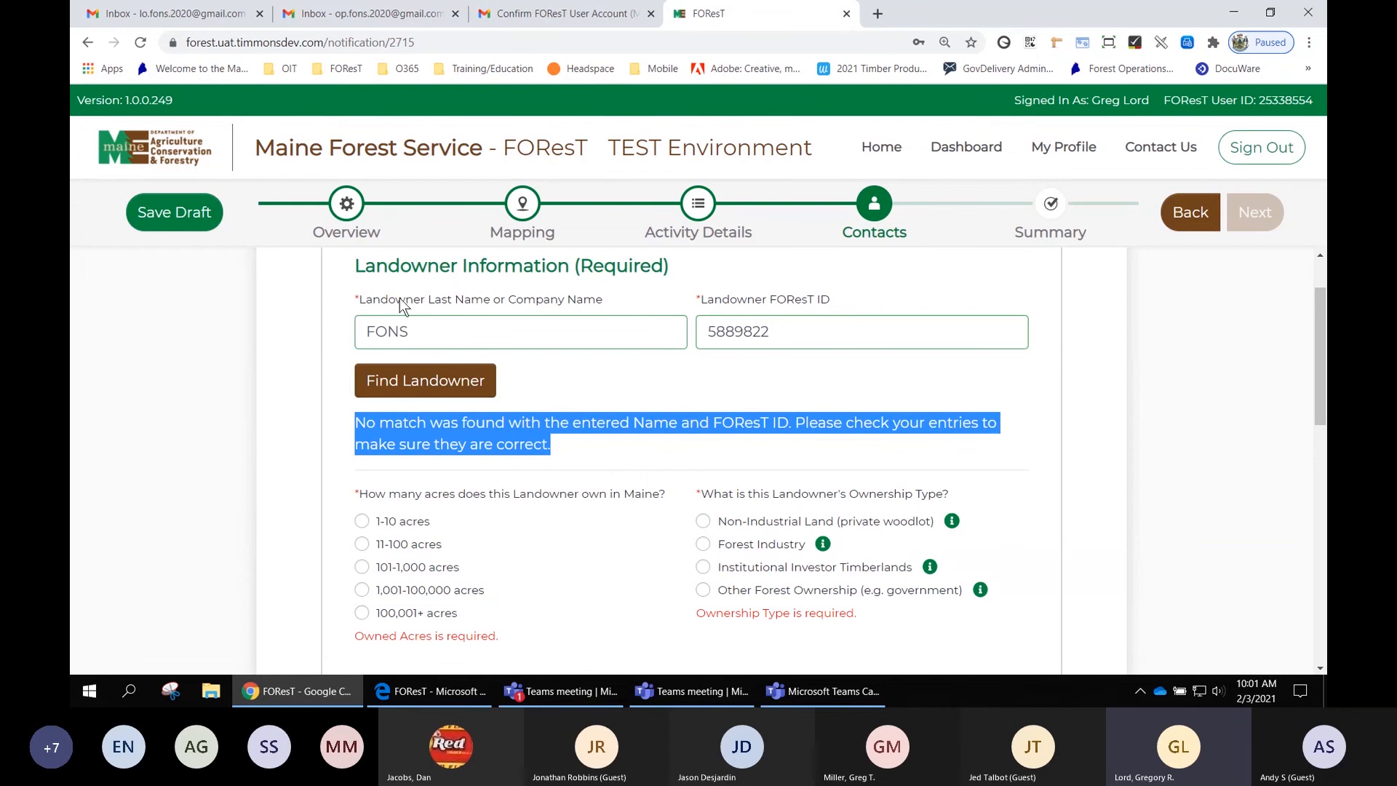
pyautogui.click(798, 333)
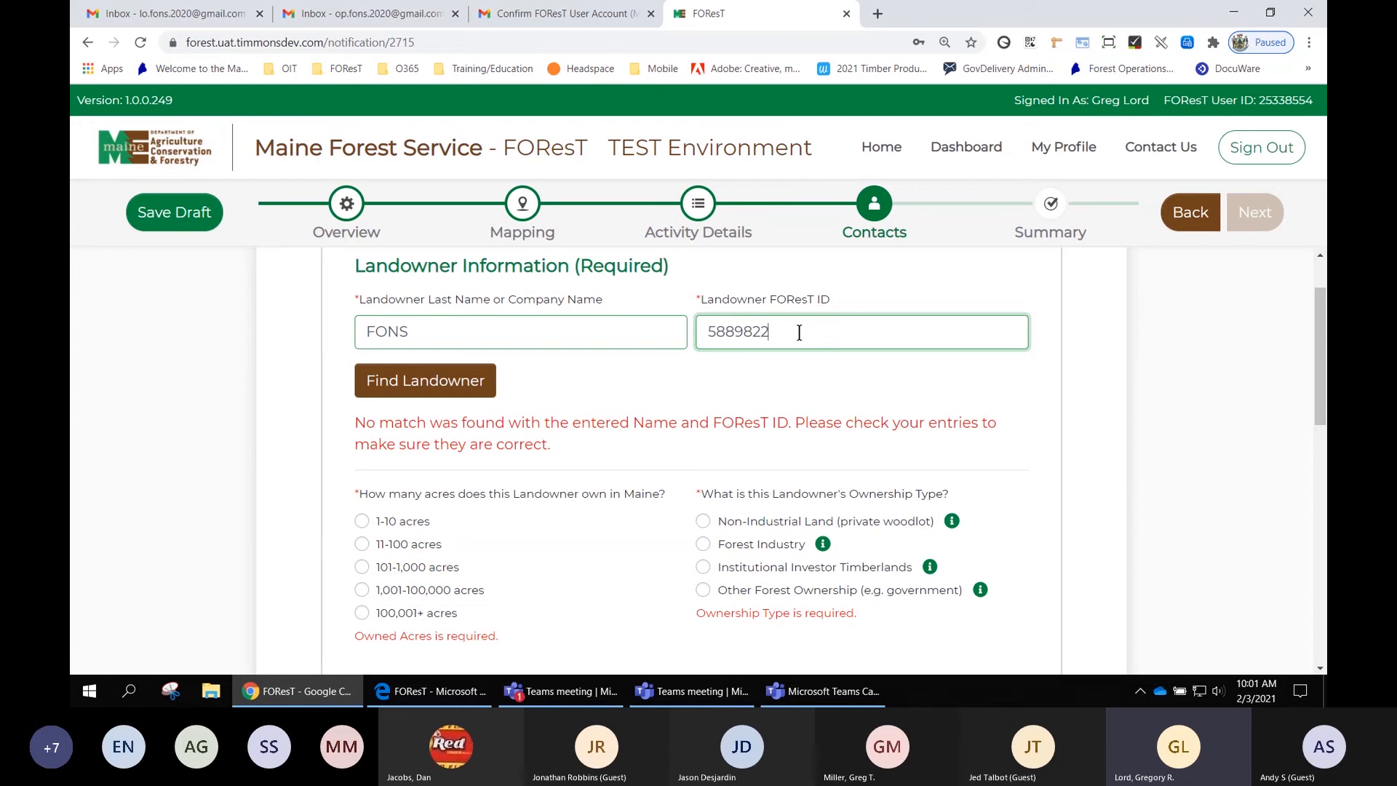
pyautogui.write('2')
pyautogui.click(451, 388)
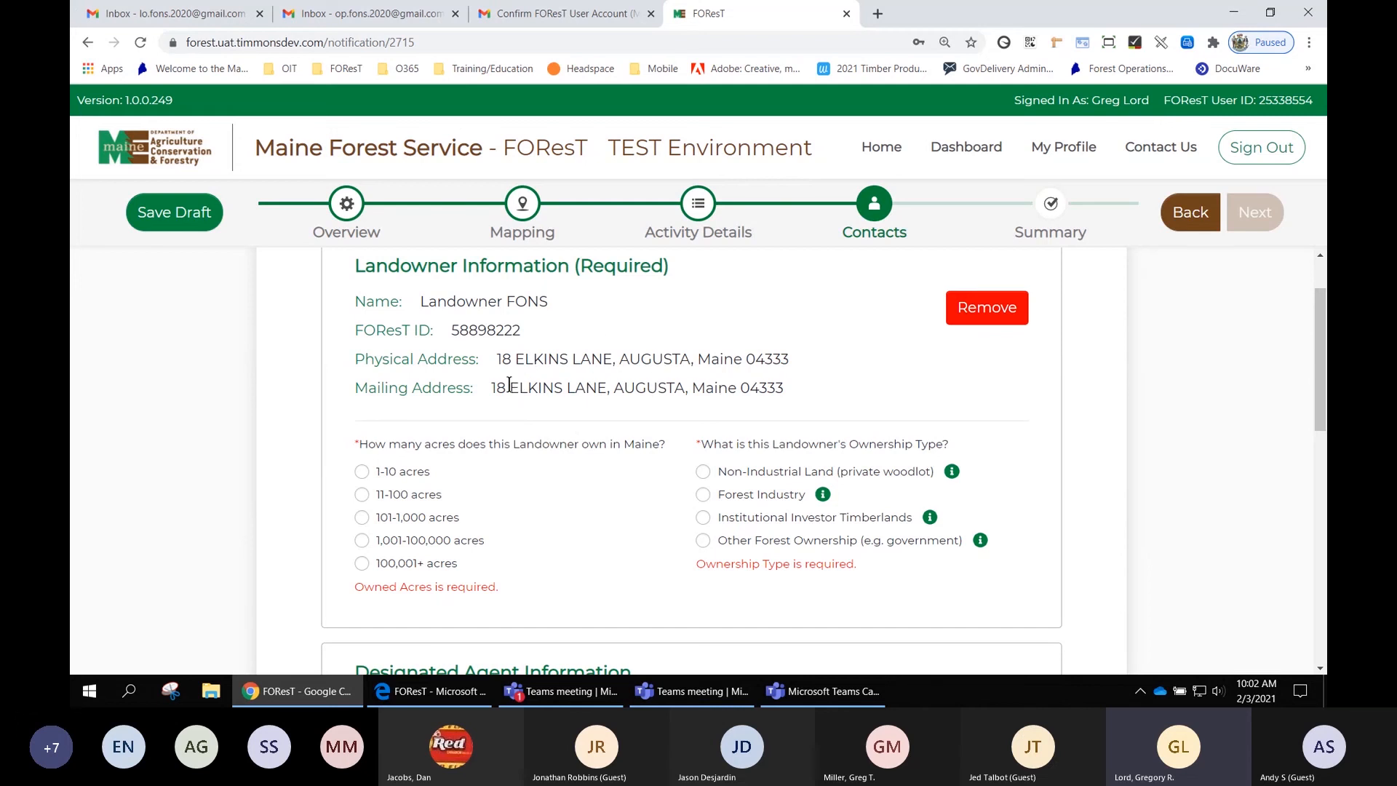
# - Set the landowner's Maine holdings to 101-1,000 acres and ownership type to Non-Industrial Land (private woodlot)
pyautogui.click(362, 518)
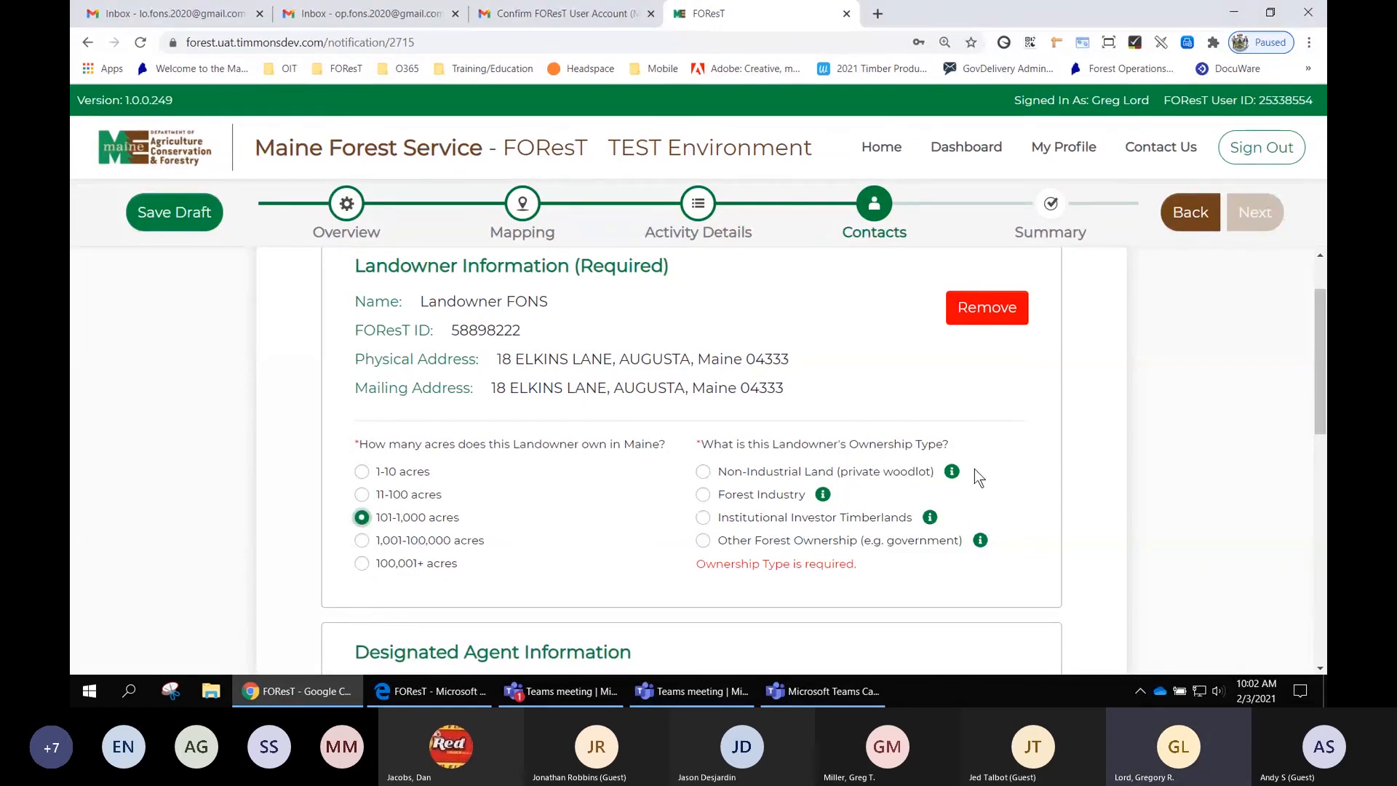
pyautogui.moveTo(952, 473)
pyautogui.moveTo(932, 521)
pyautogui.click(703, 473)
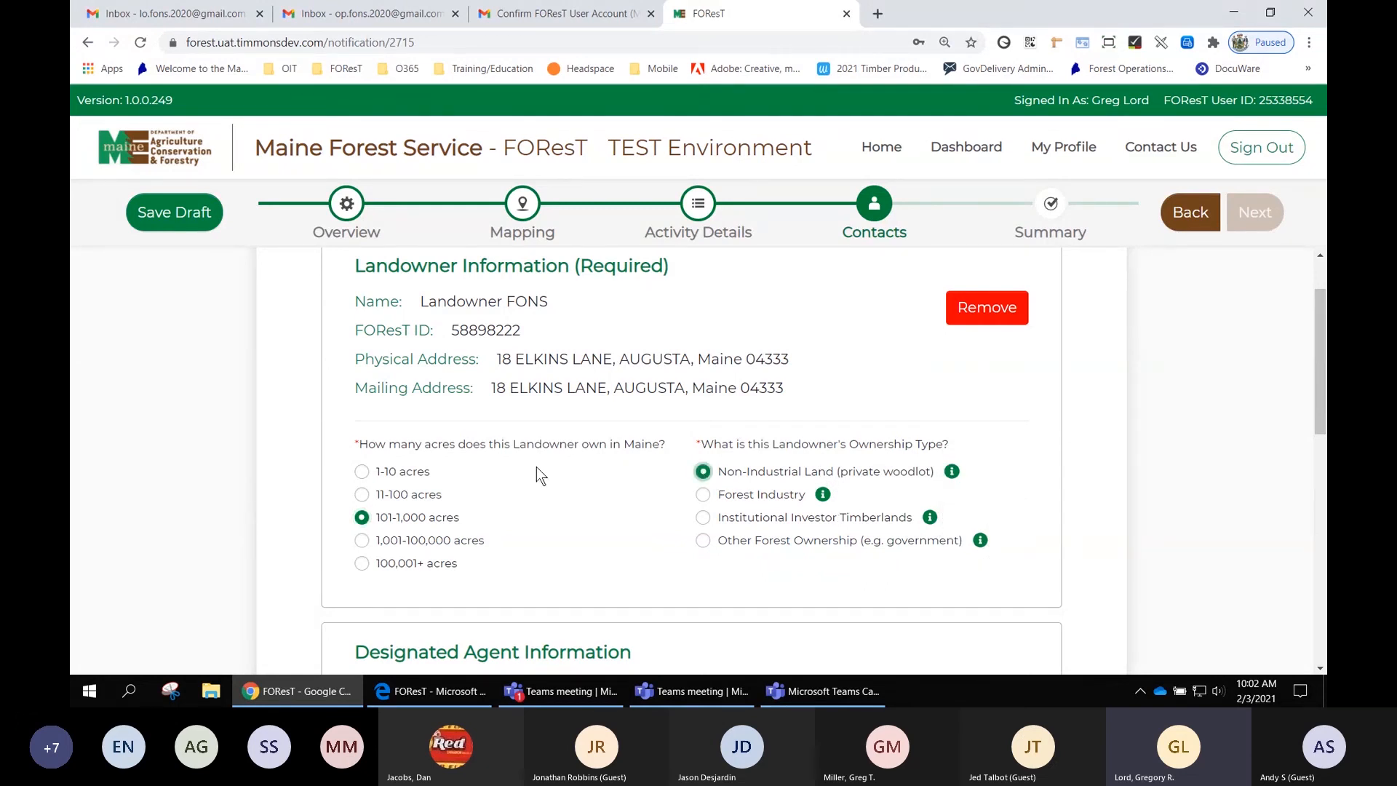
# - Look up the harvester/operator by entering their last name and FOReST ID
pyautogui.scroll(-3, 539, 497)
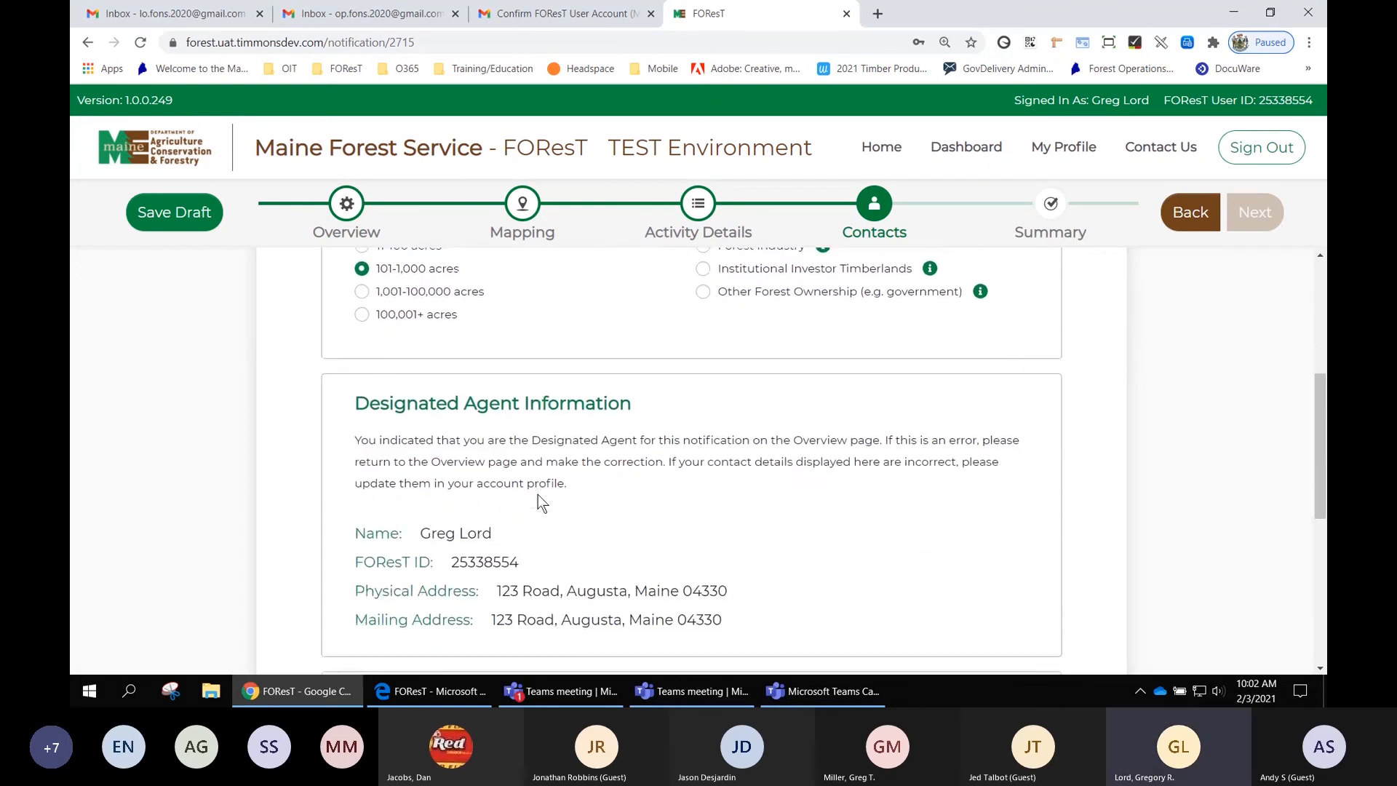
pyautogui.scroll(-1, 539, 495)
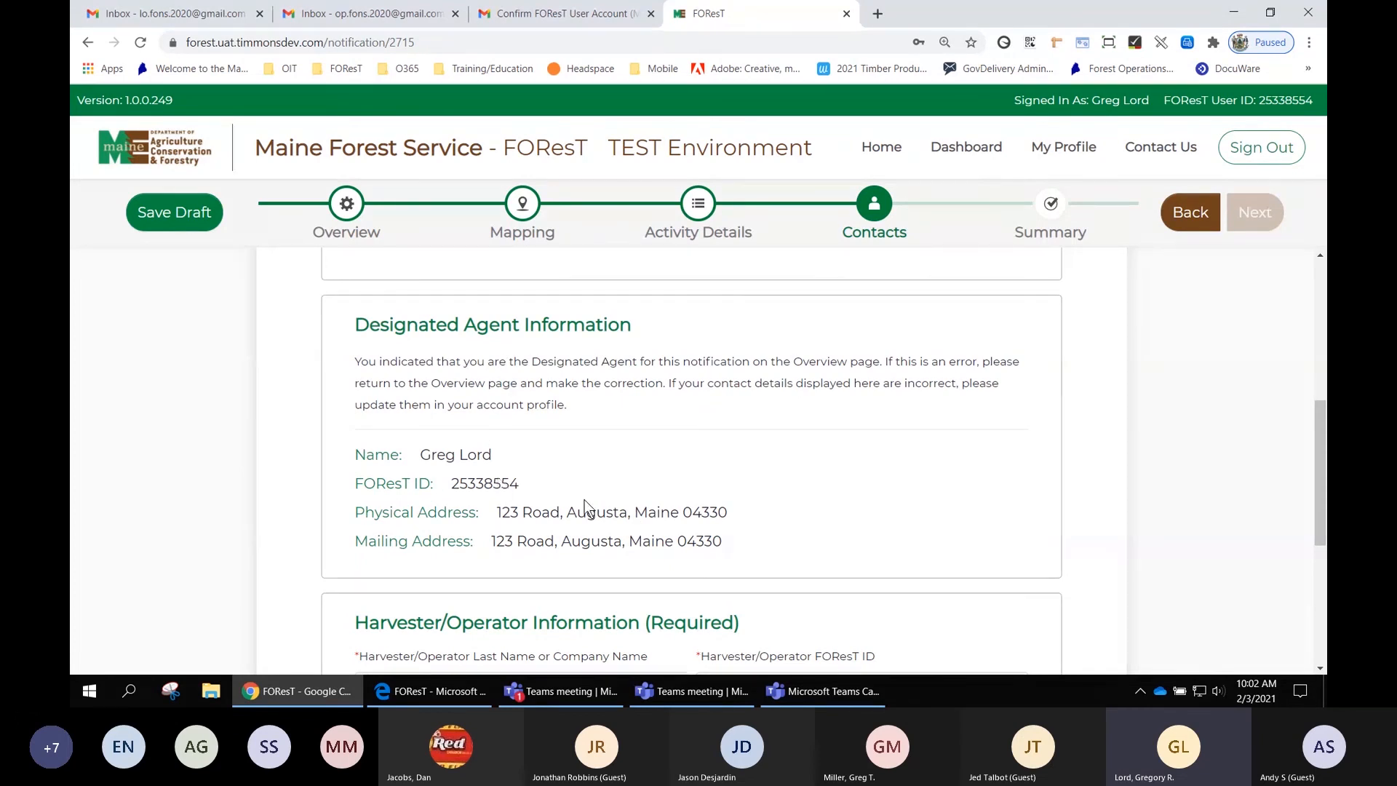
pyautogui.scroll(-3, 596, 501)
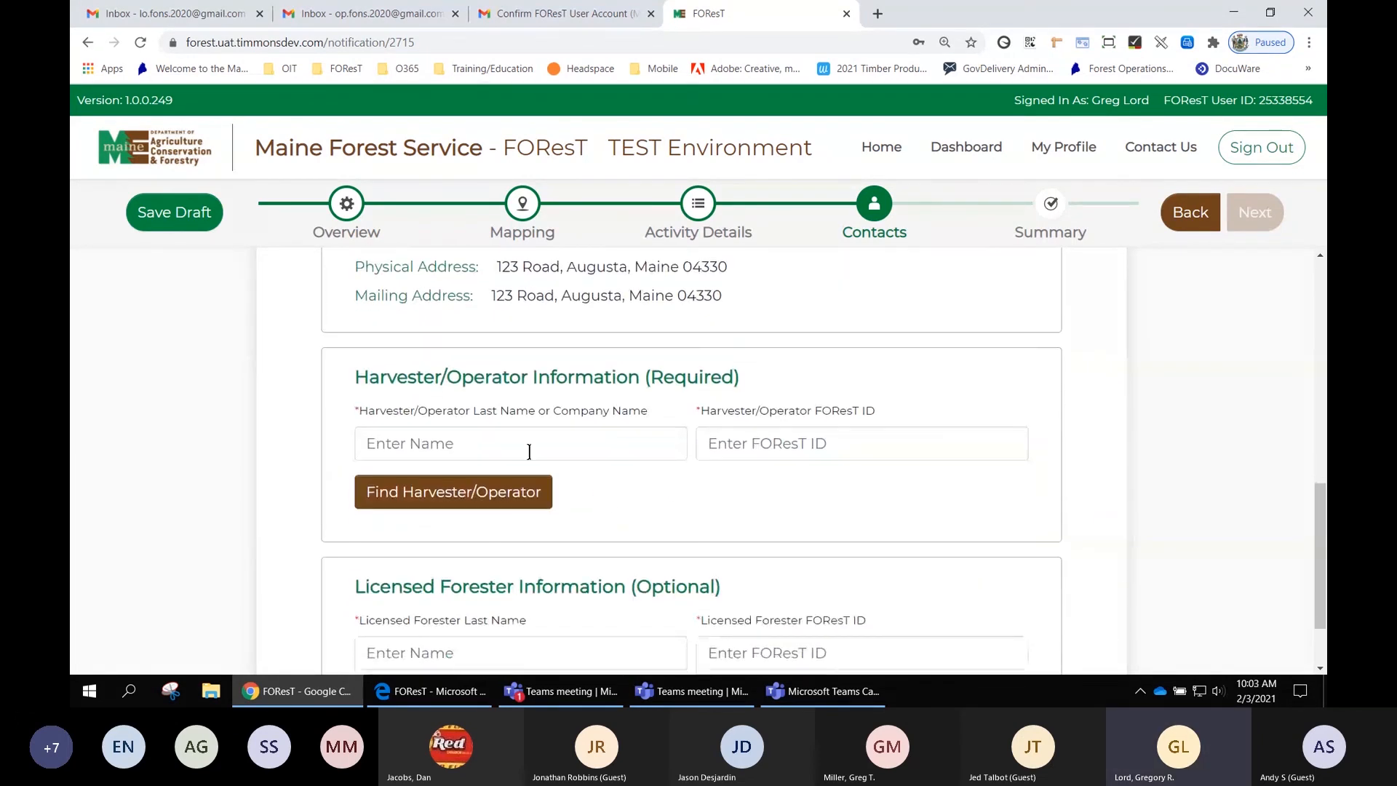
pyautogui.click(453, 447)
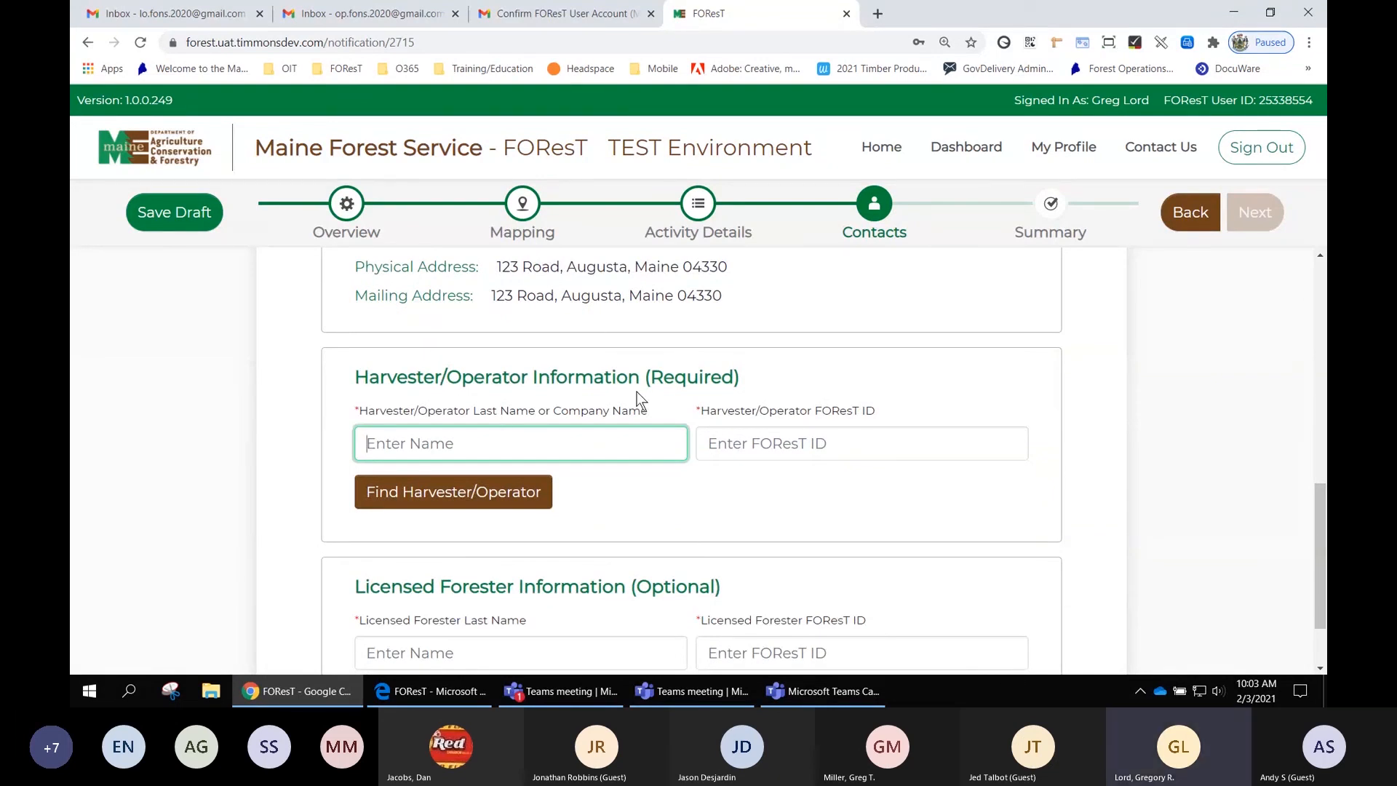
pyautogui.write('FO')
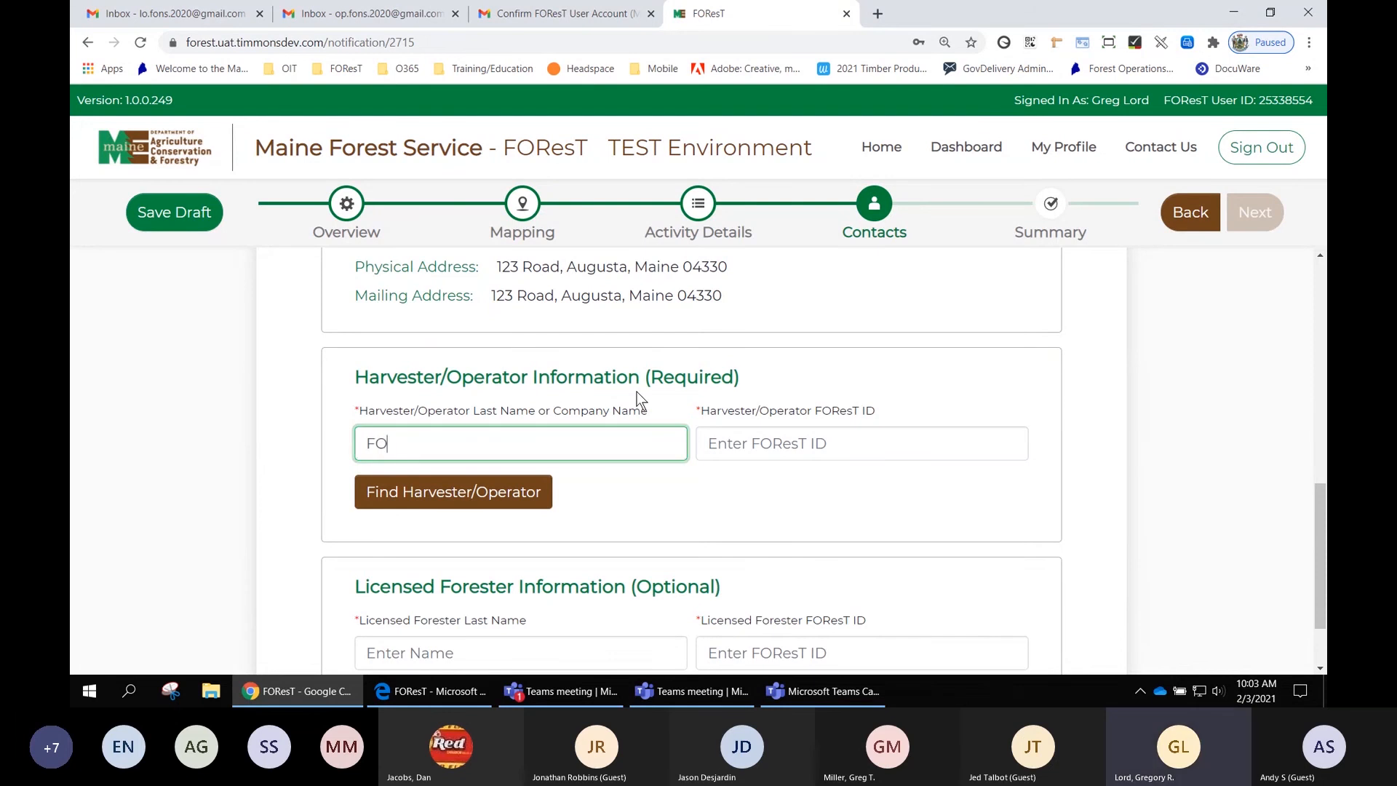
pyautogui.write('NS')
pyautogui.press('Tab')
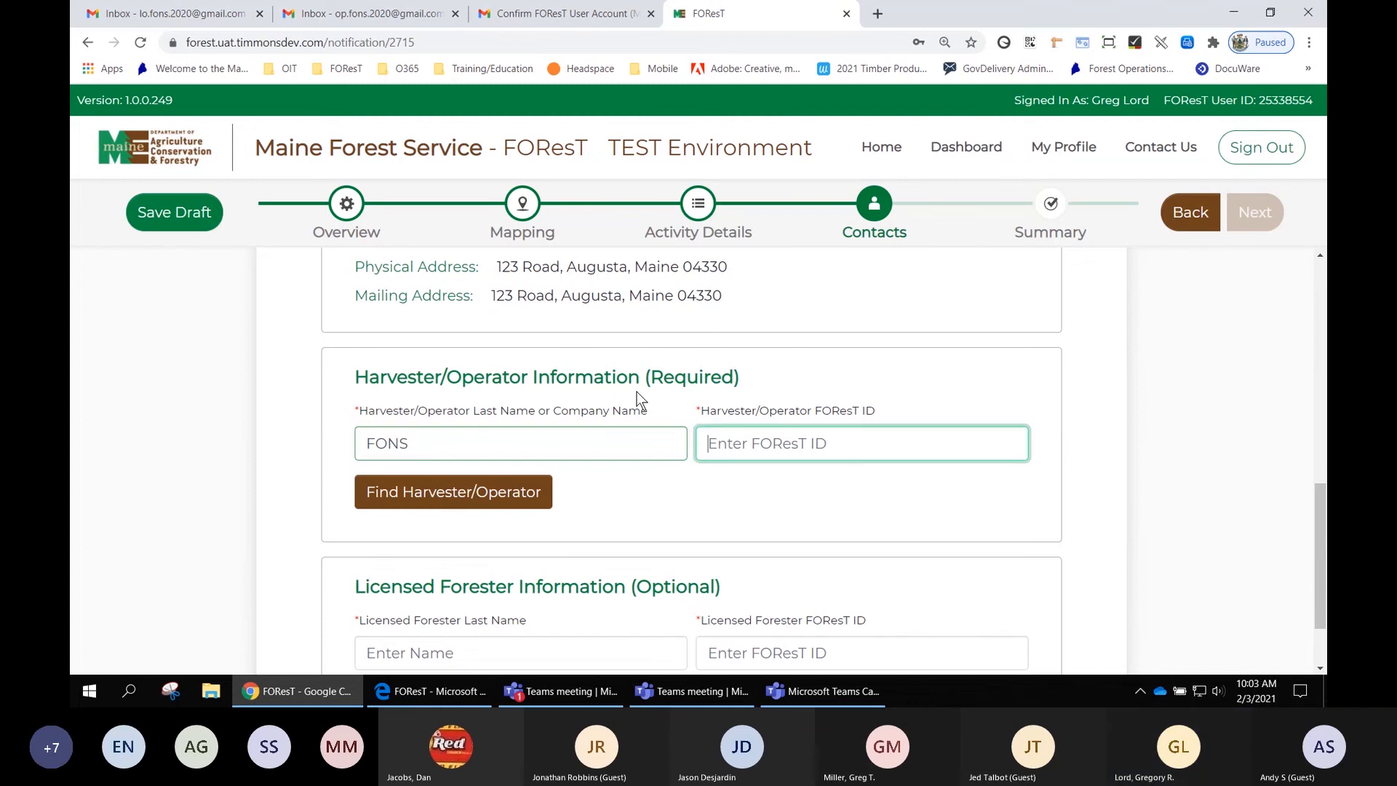
pyautogui.write('45')
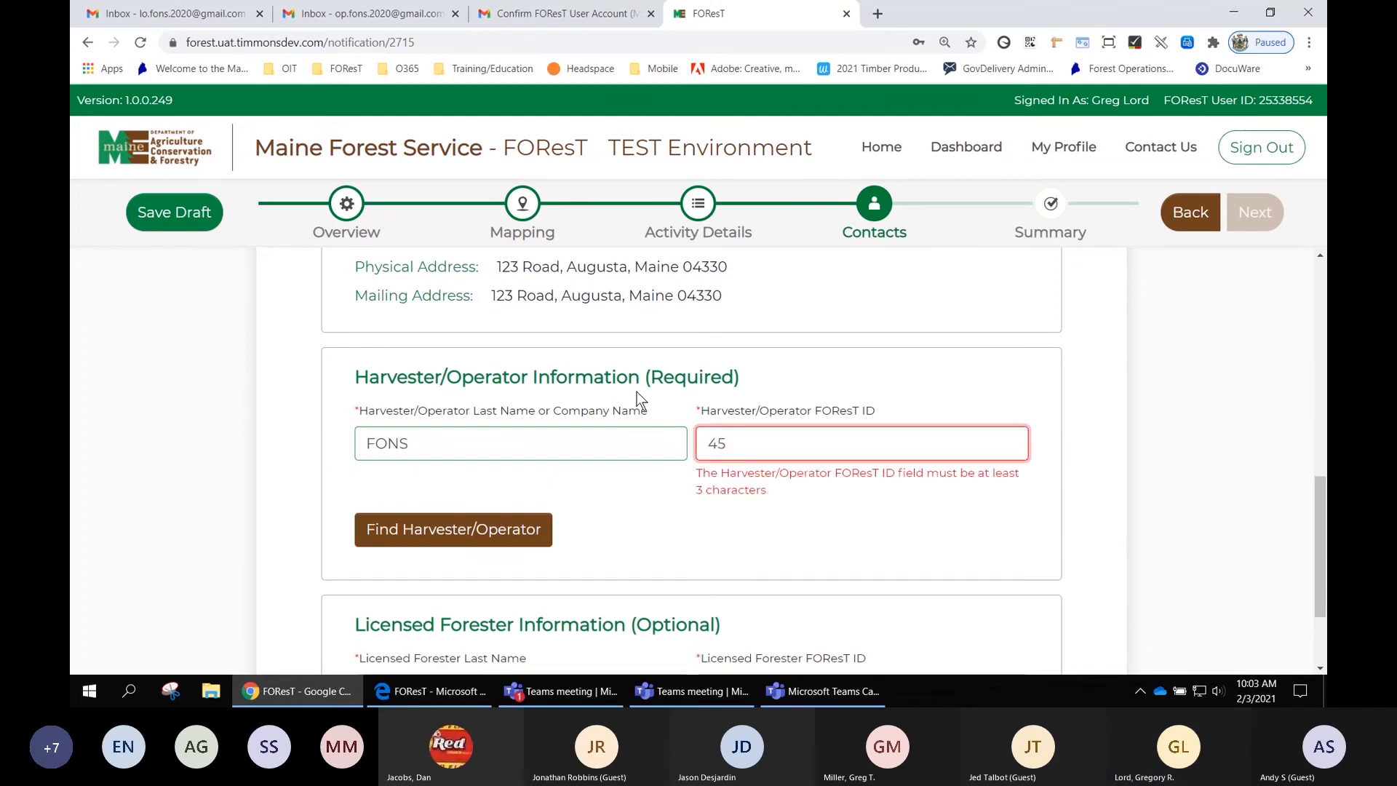
pyautogui.write('0205')
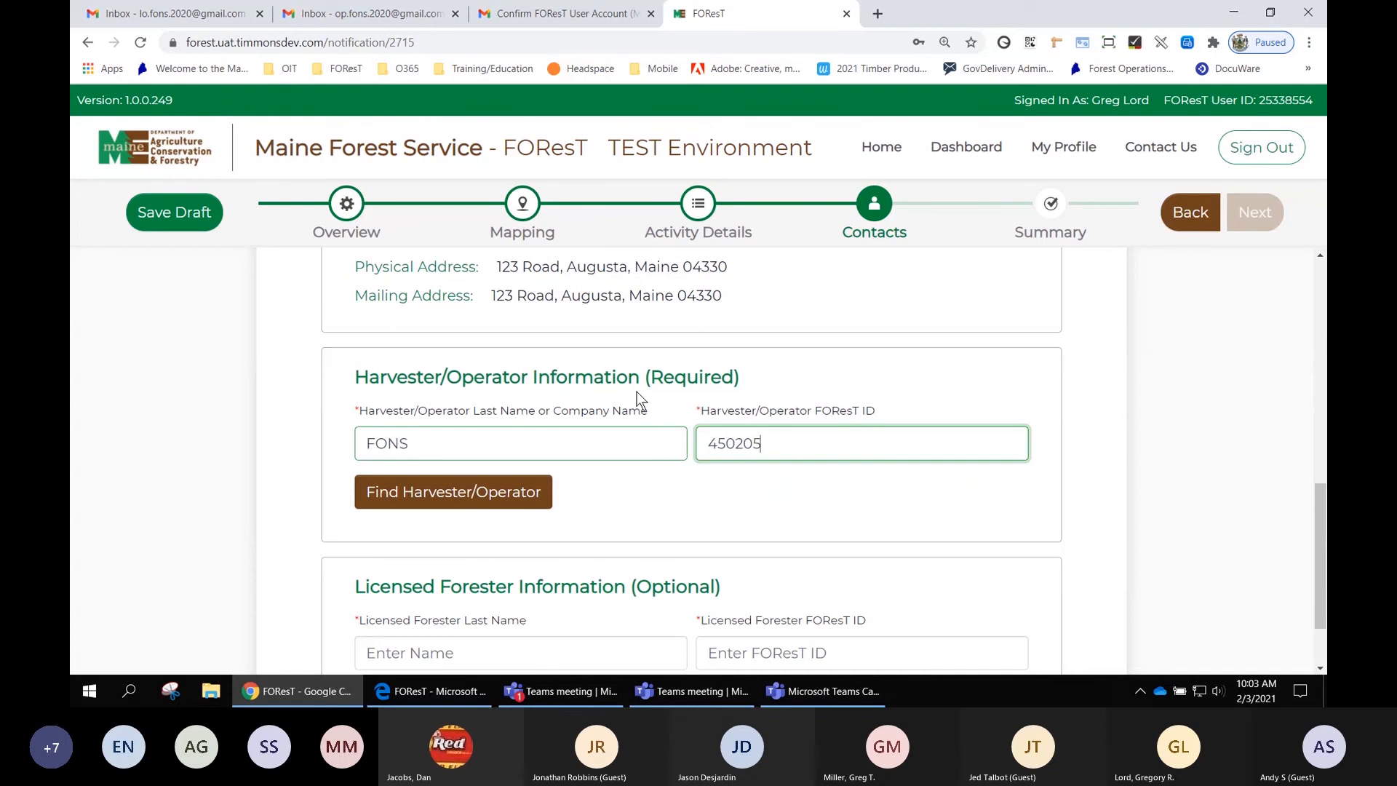
pyautogui.write('45')
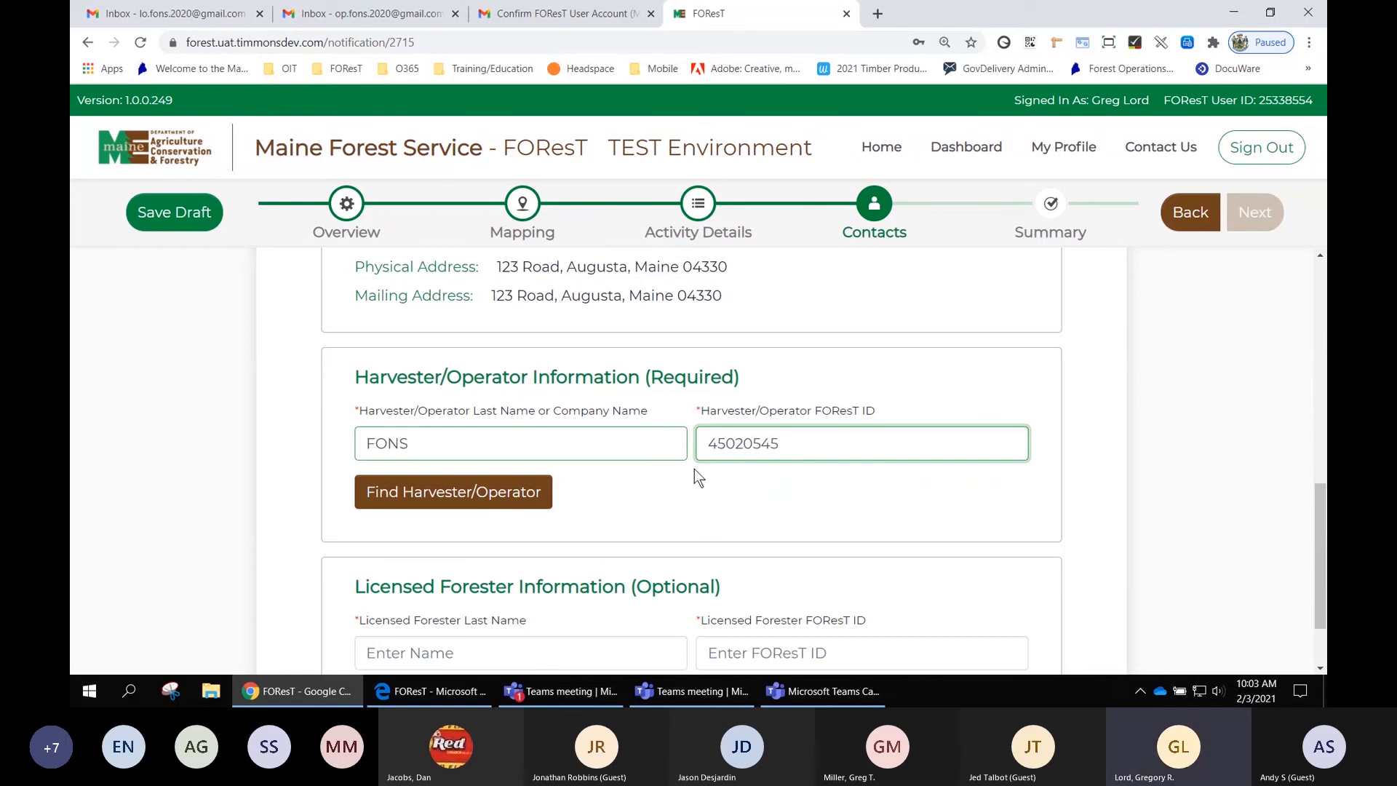
pyautogui.click(418, 497)
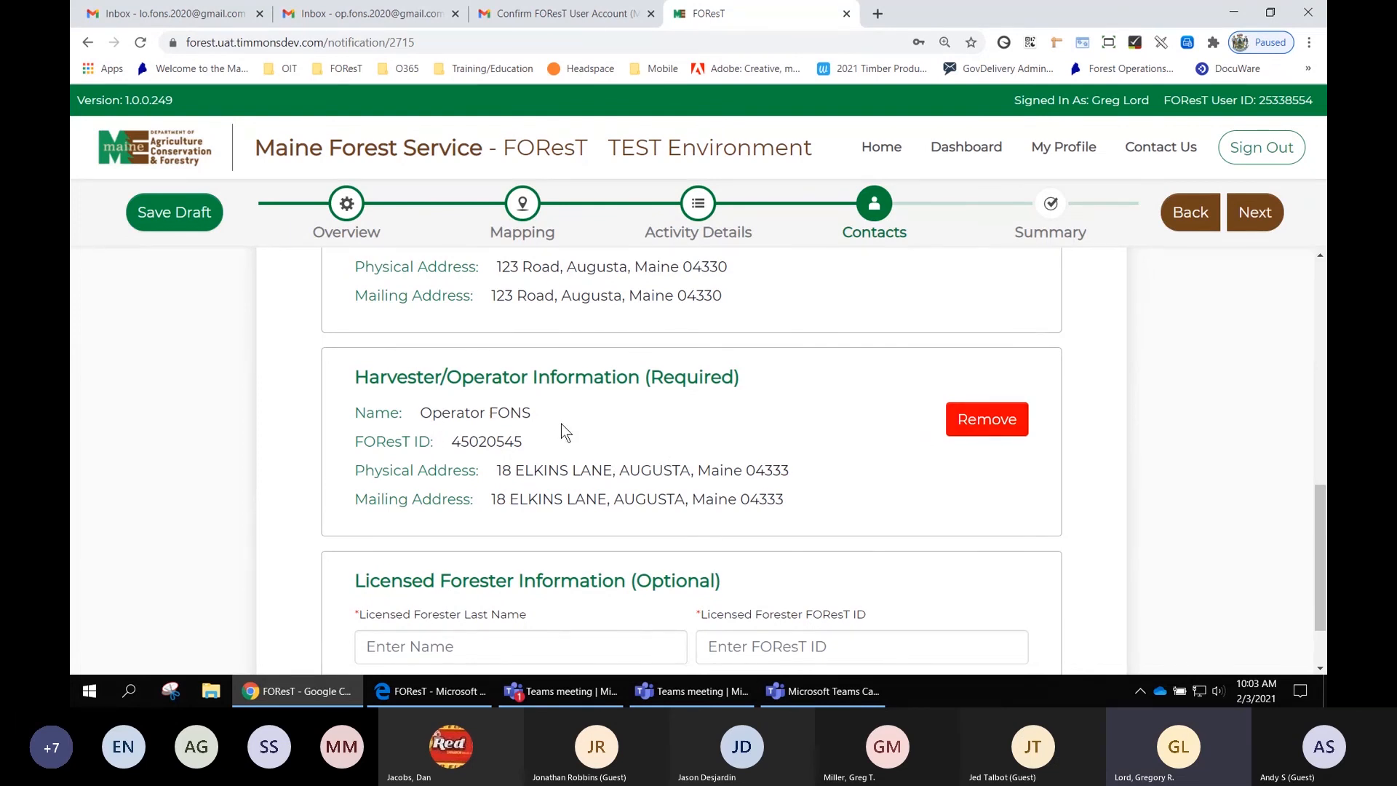
# - Review the completed contact sections and proceed to the Summary step
pyautogui.scroll(-2, 692, 433)
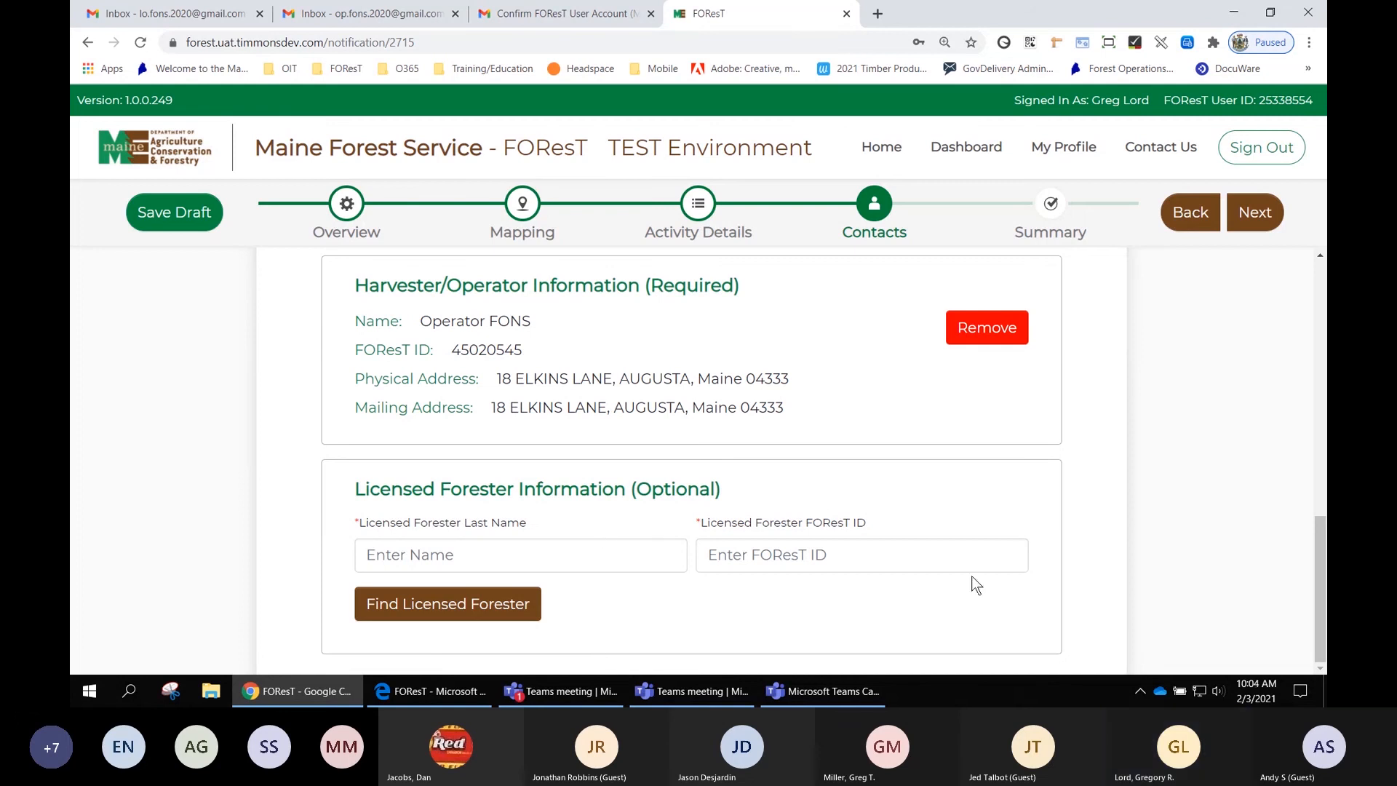
pyautogui.scroll(3, 1035, 550)
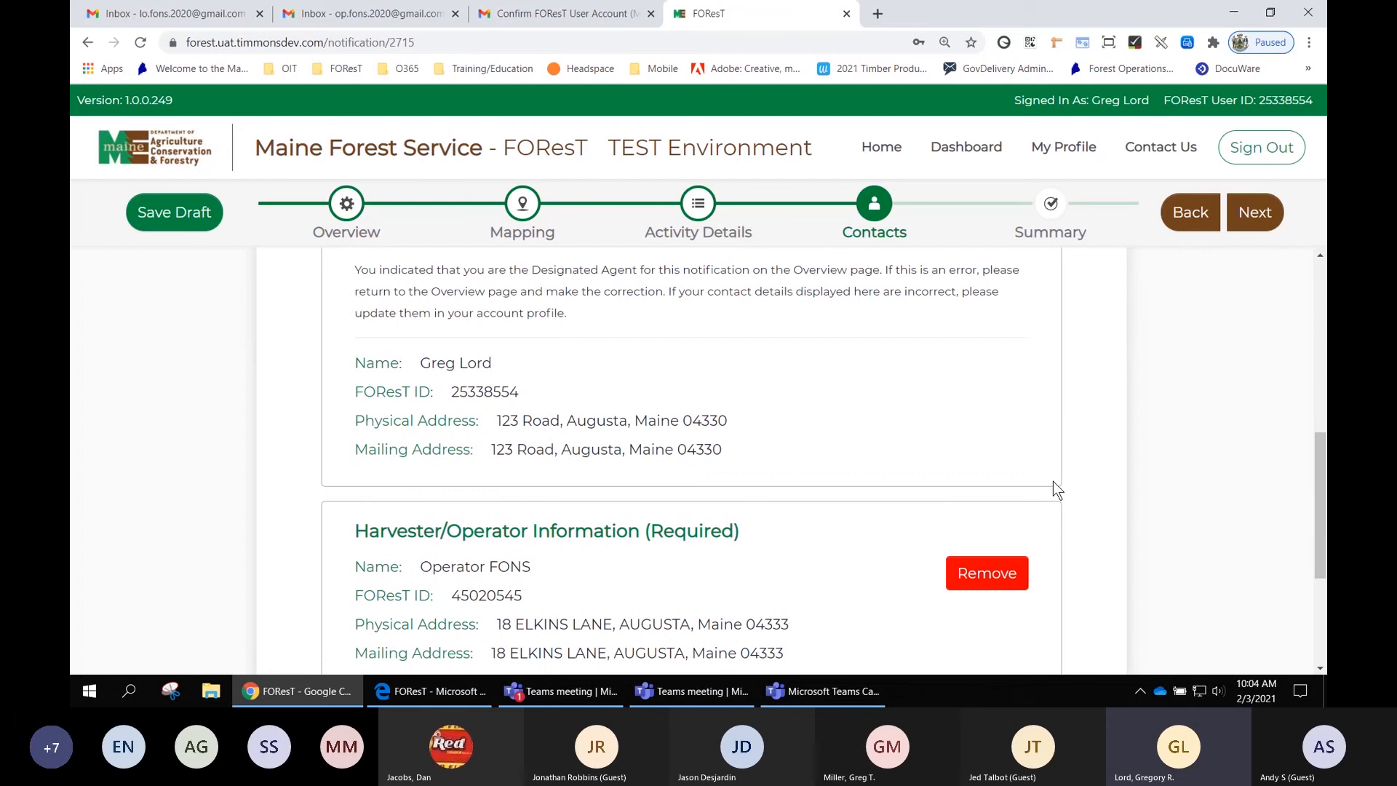
pyautogui.scroll(1, 1053, 486)
pyautogui.scroll(3, 941, 360)
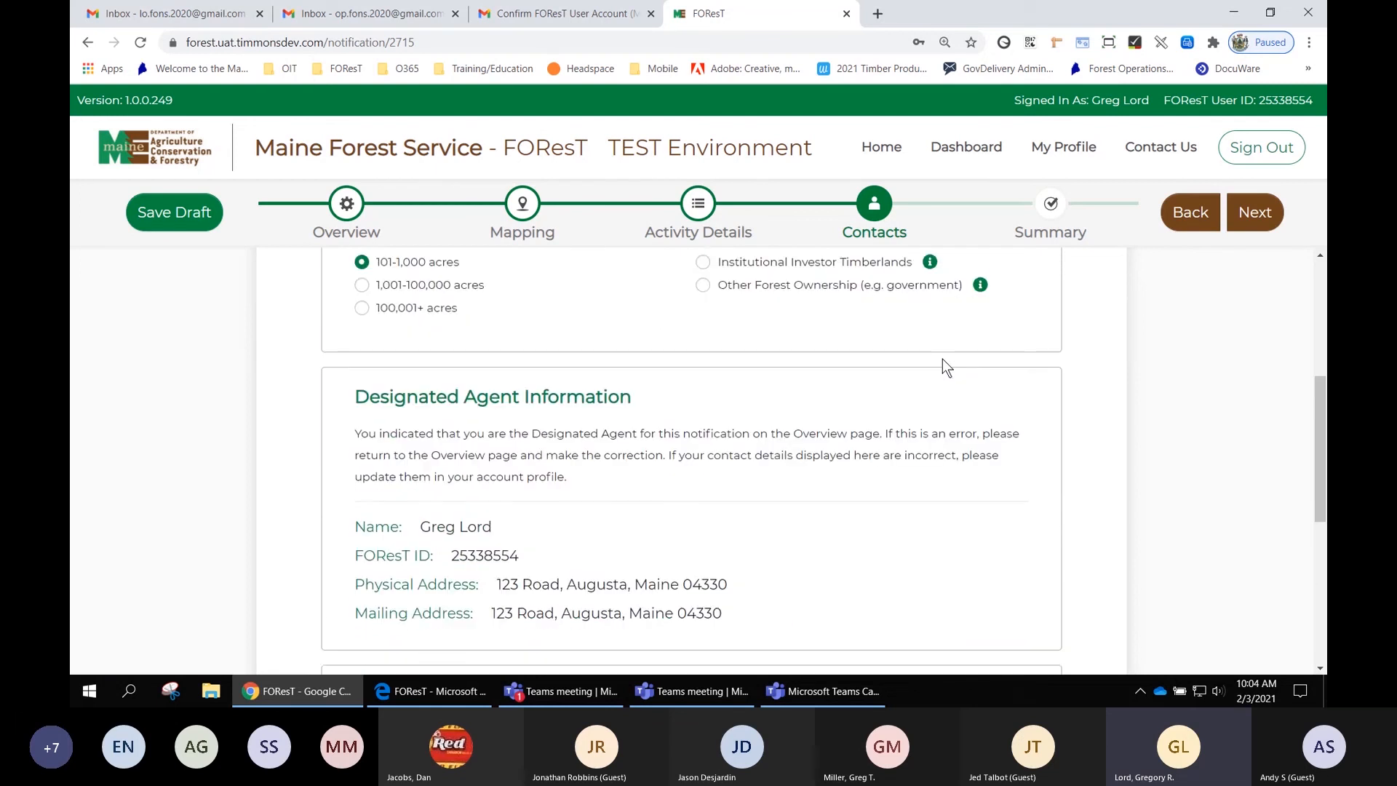
pyautogui.scroll(2, 942, 359)
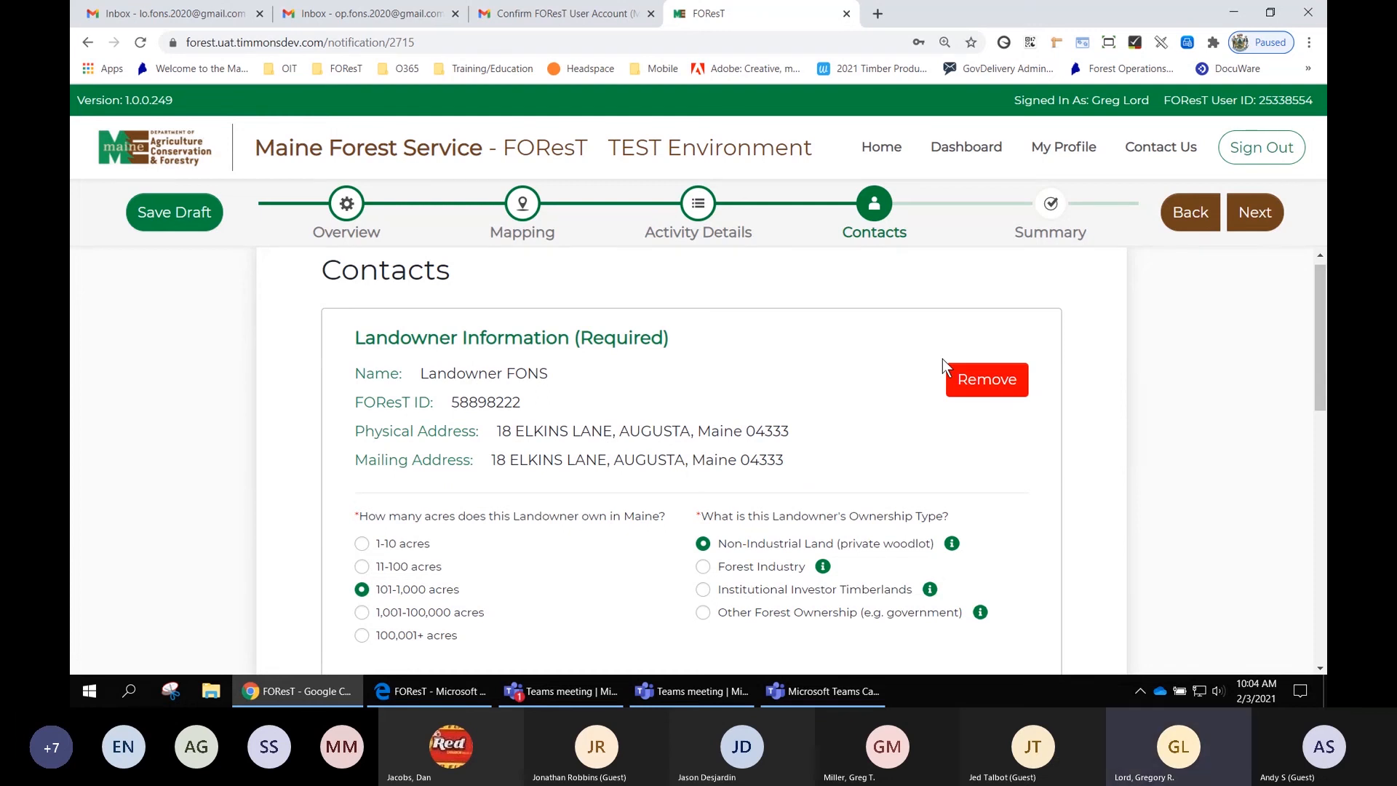
pyautogui.click(1259, 216)
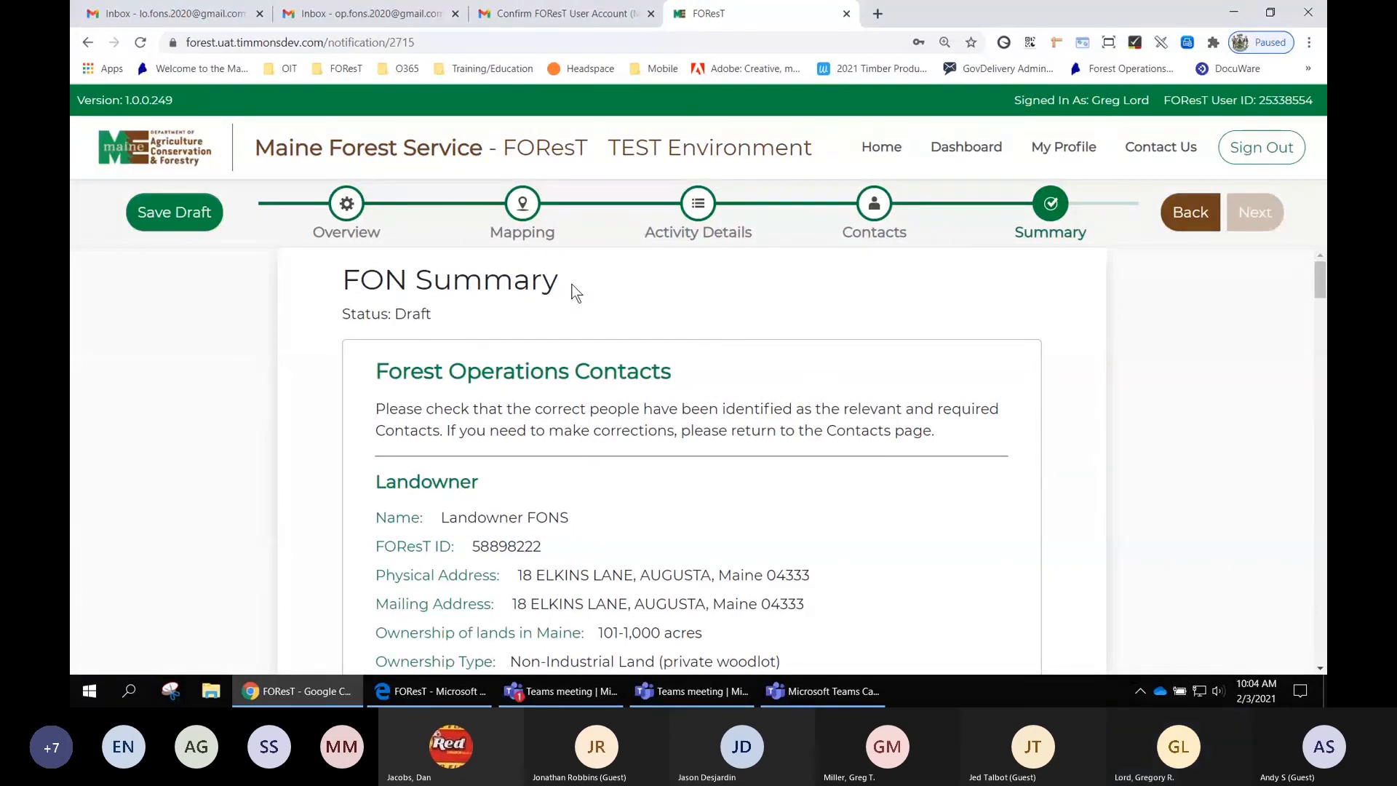
# - Examine the status line at the top of the FON Summary page
pyautogui.moveTo(434, 313)
pyautogui.mouseDown()
pyautogui.moveTo(342, 313)
pyautogui.moveTo(432, 313)
pyautogui.mouseUp()
pyautogui.click(342, 313)
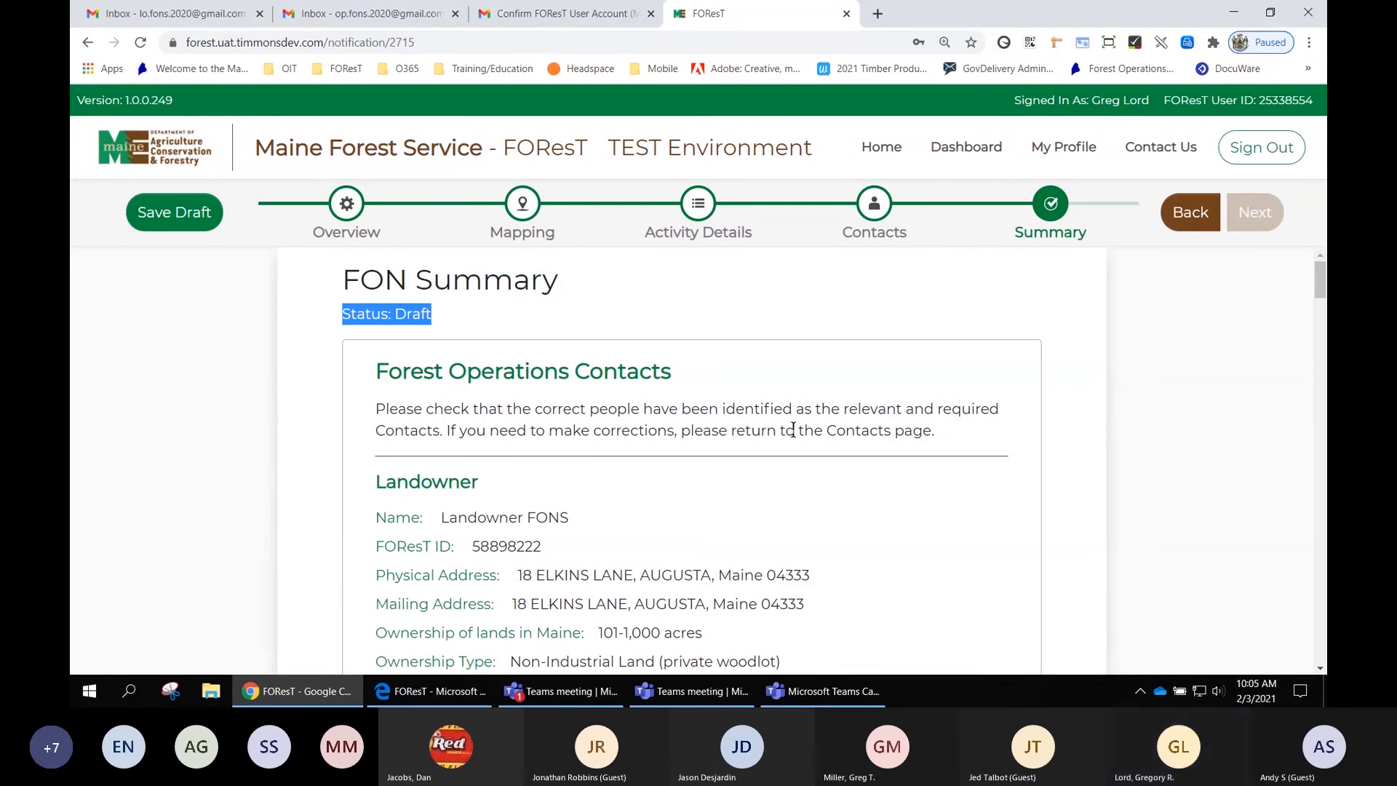
pyautogui.scroll(-1, 792, 430)
pyautogui.scroll(1, 796, 438)
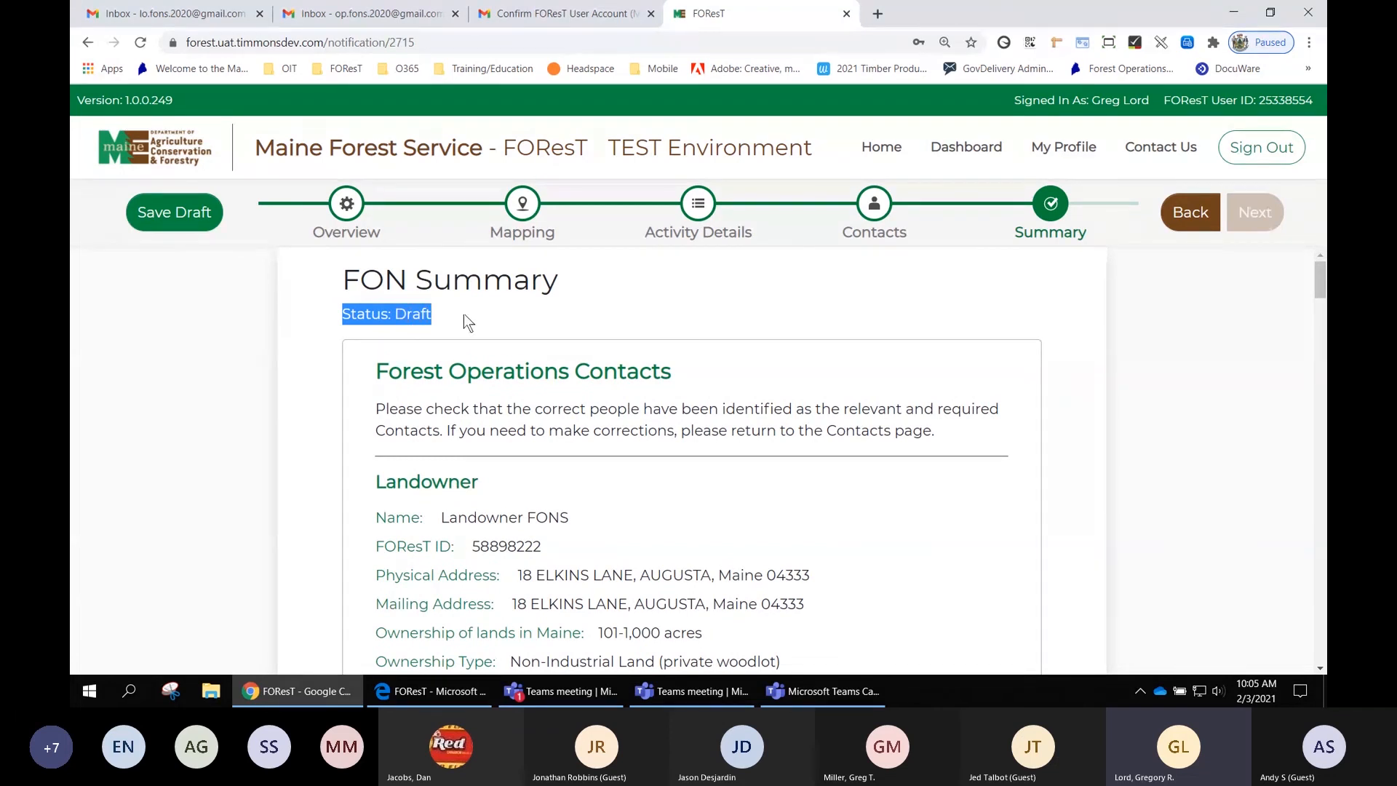
# - Review the landowner, designated agent, harvester/operator and licensed forester details in the Forest Operations Contacts summary
pyautogui.click(579, 312)
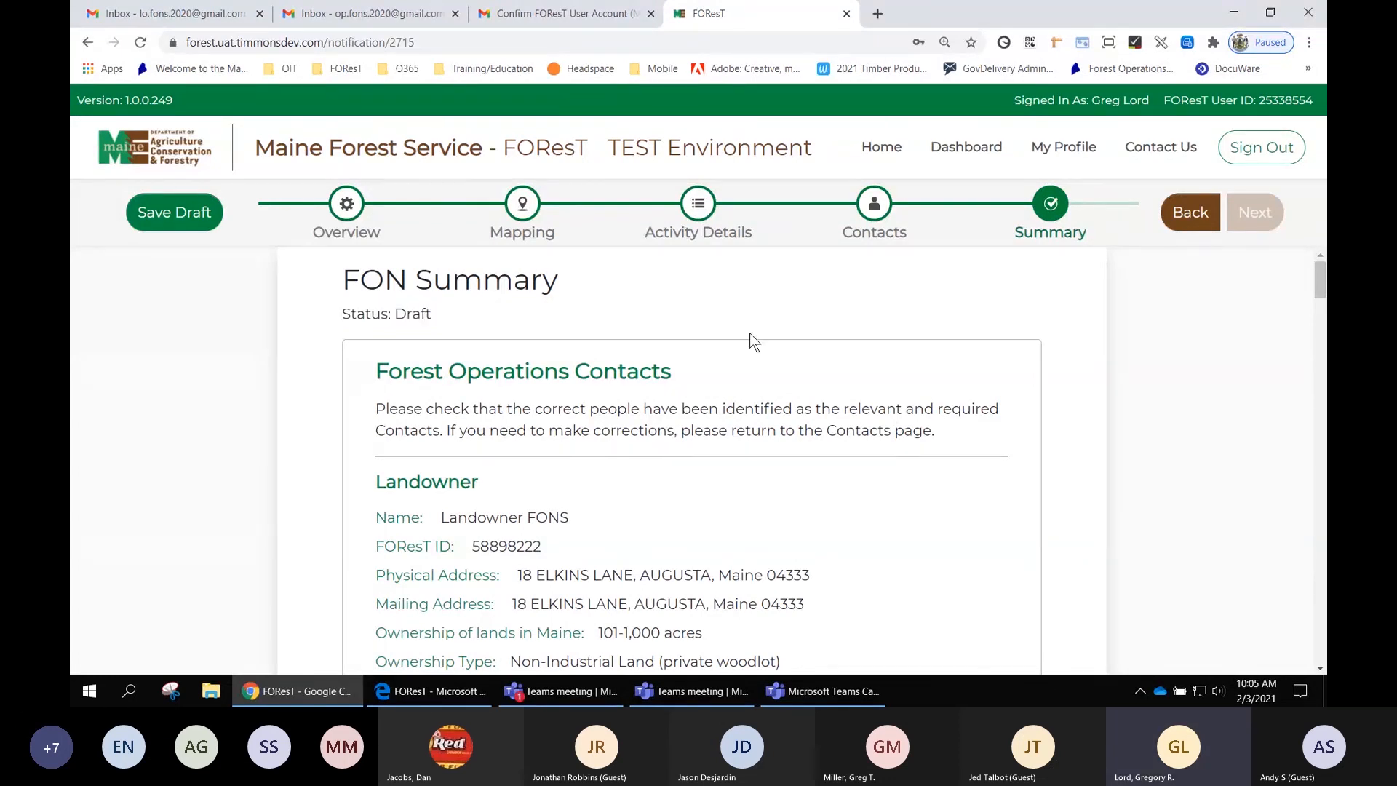
pyautogui.scroll(-1, 771, 334)
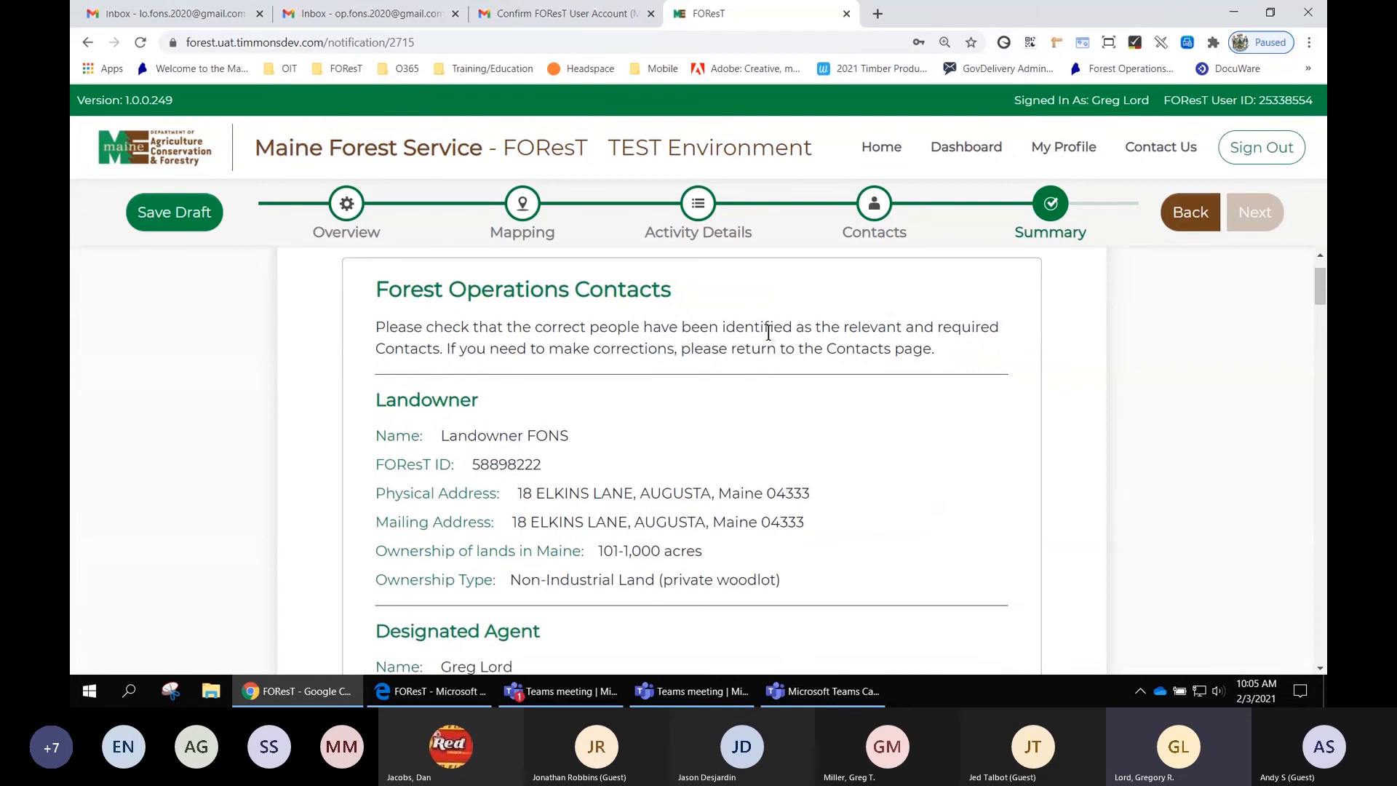
pyautogui.scroll(-1, 762, 331)
pyautogui.scroll(1, 763, 330)
pyautogui.moveTo(673, 291); pyautogui.dragTo(373, 291)
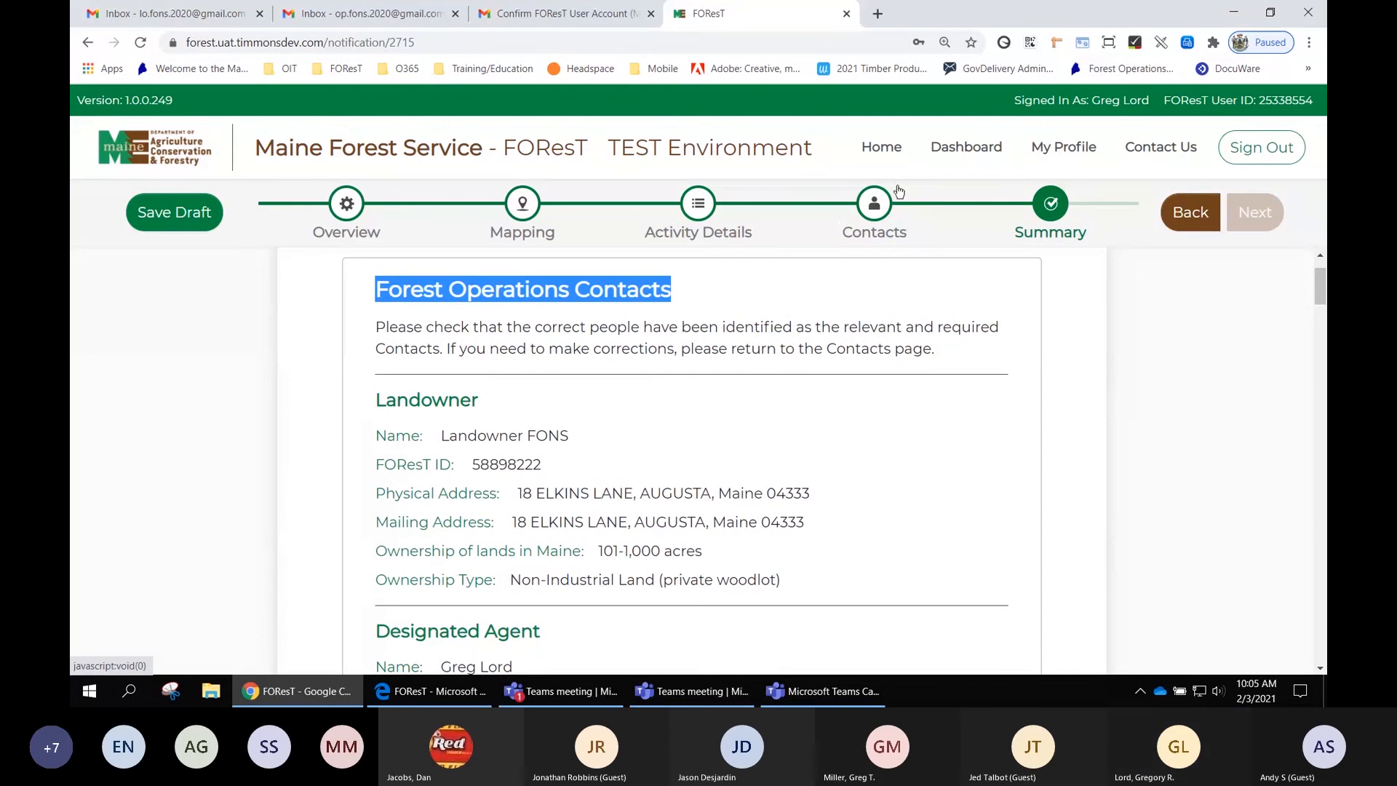
pyautogui.scroll(-1, 749, 419)
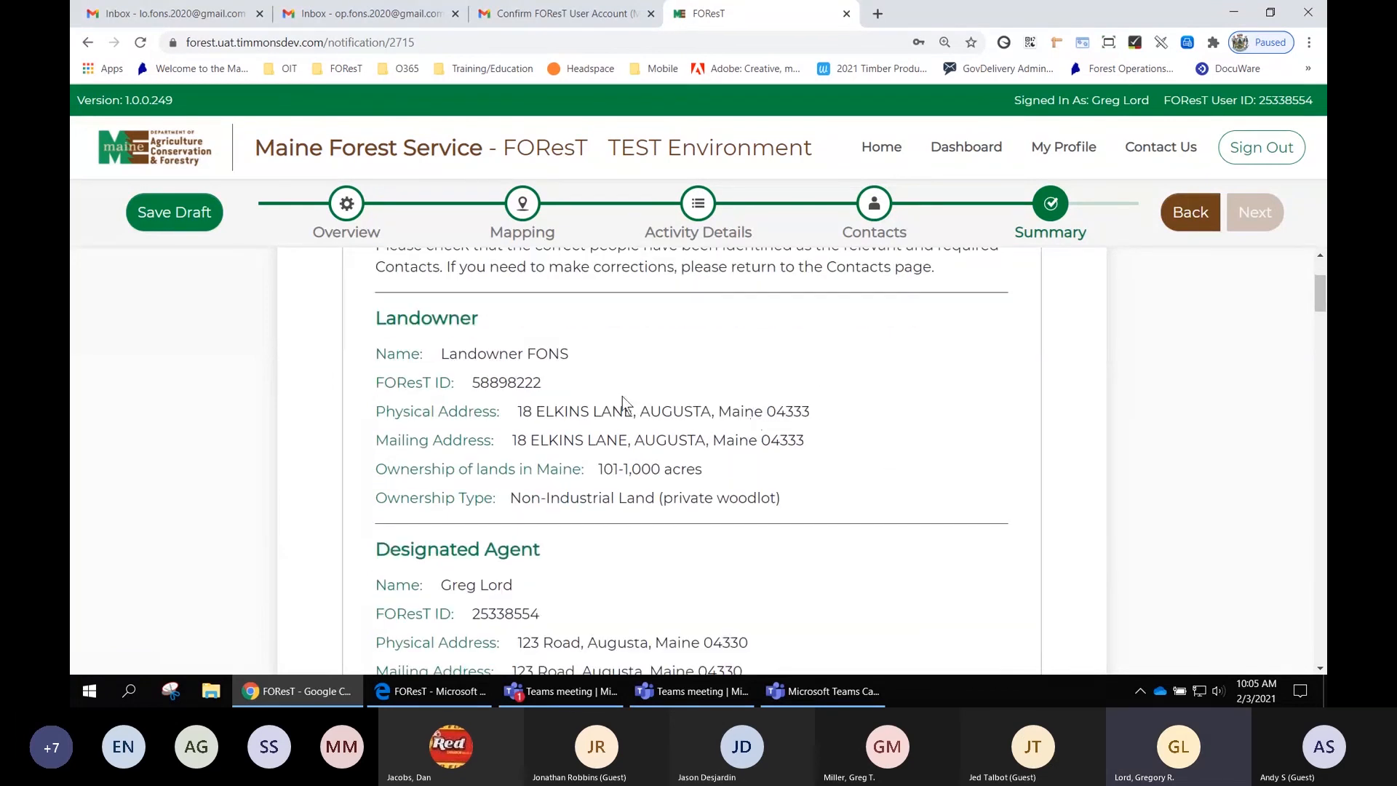
pyautogui.scroll(-2, 732, 412)
pyautogui.scroll(-2, 779, 490)
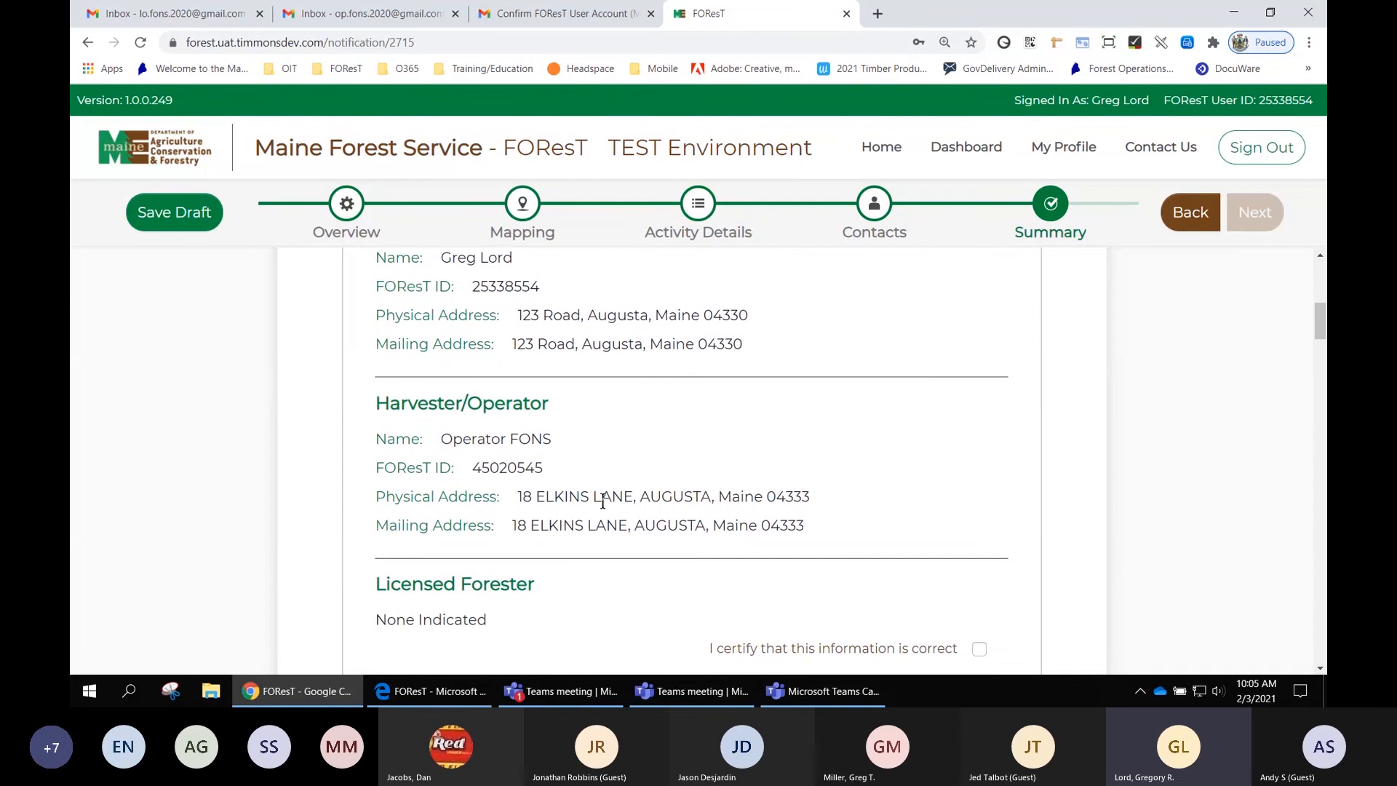
pyautogui.scroll(-2, 602, 500)
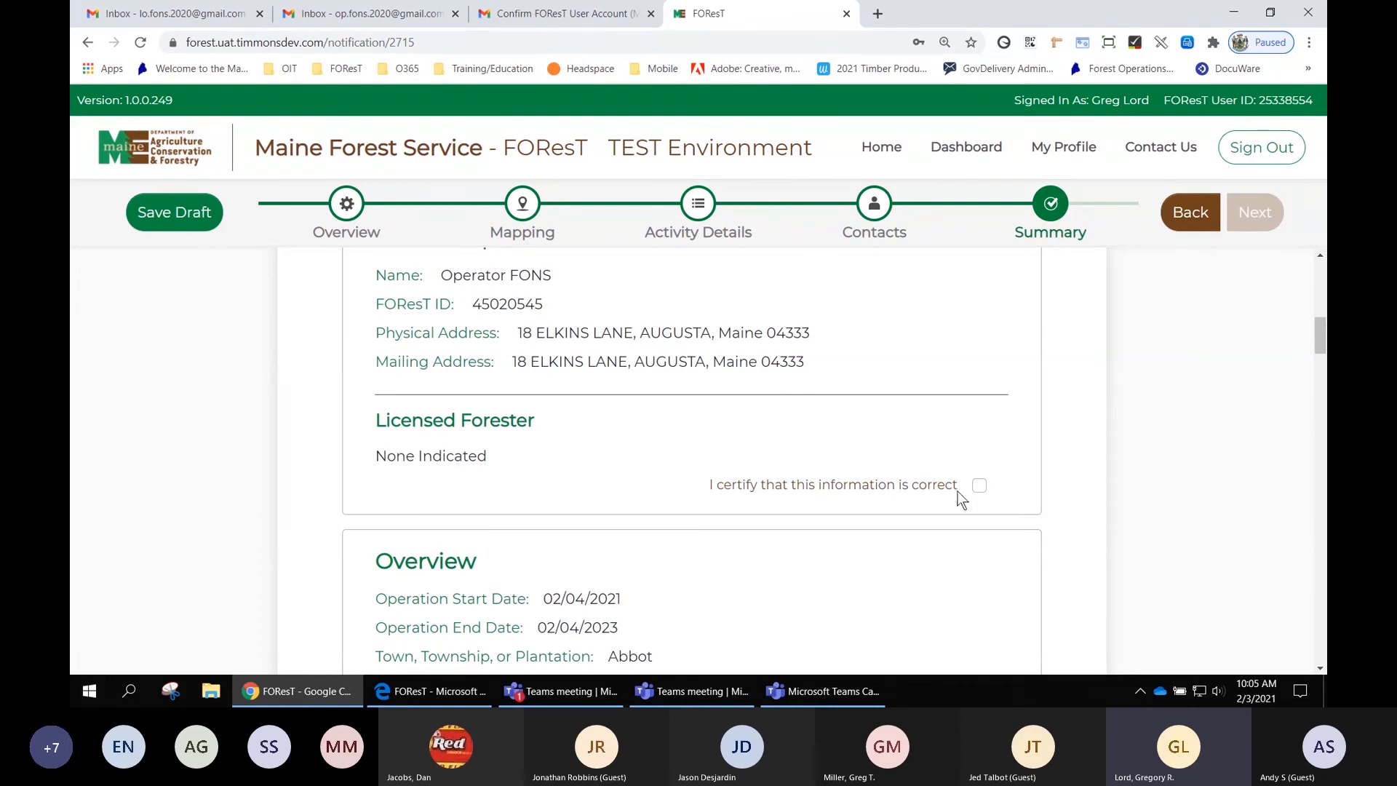
# - Try certifying the Forest Operations Contacts and Overview sections, then uncheck the Overview certification
pyautogui.click(979, 484)
pyautogui.scroll(-9, 981, 486)
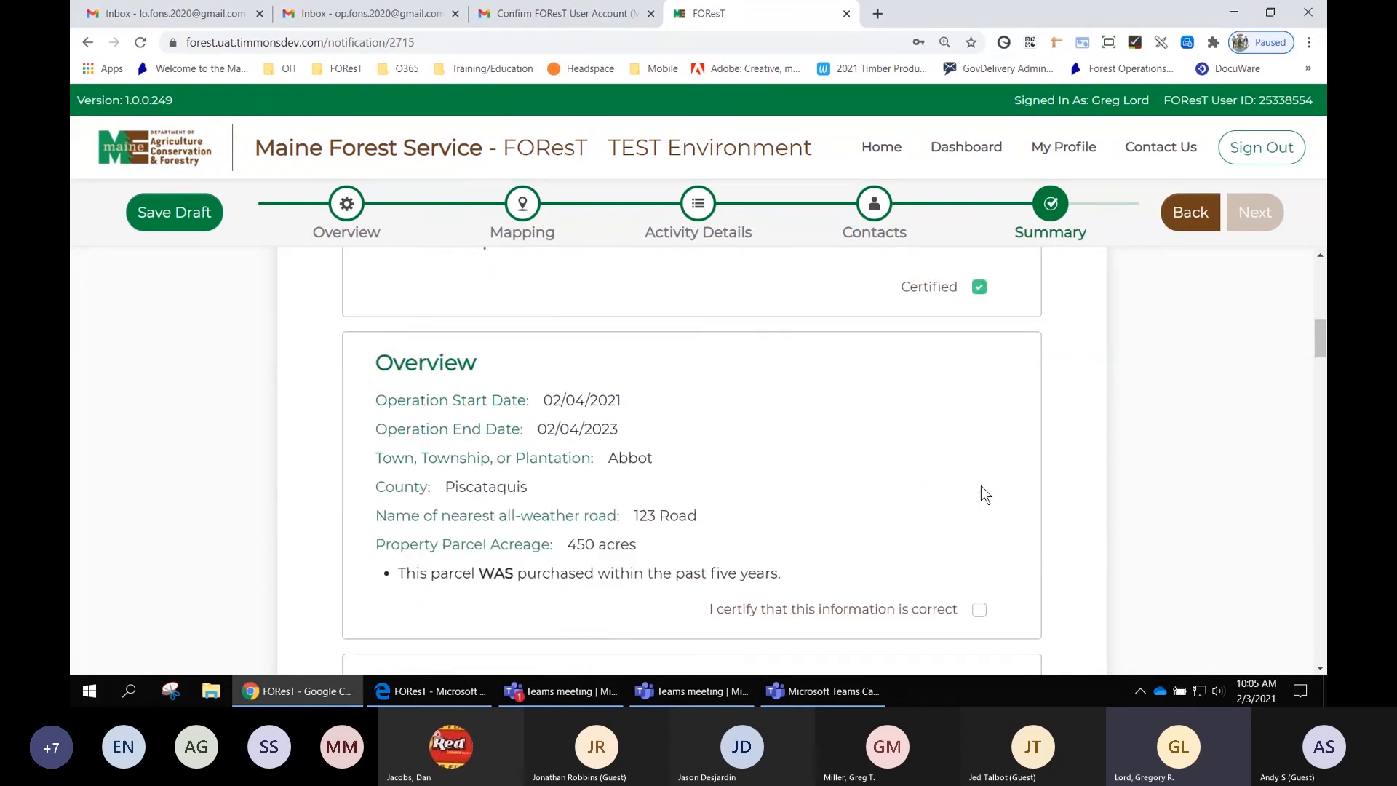
pyautogui.scroll(6, 1086, 431)
pyautogui.scroll(3, 1086, 431)
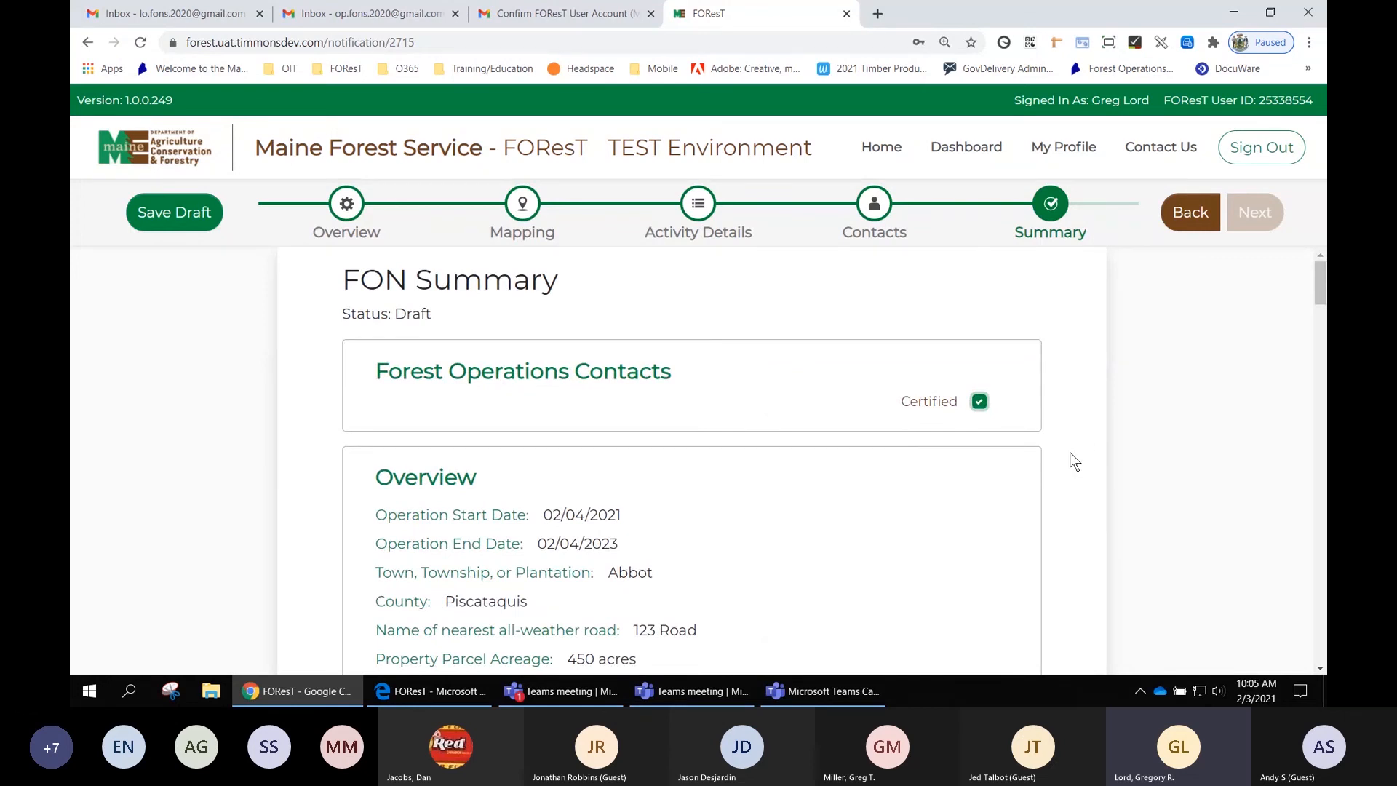
pyautogui.scroll(-1, 1070, 452)
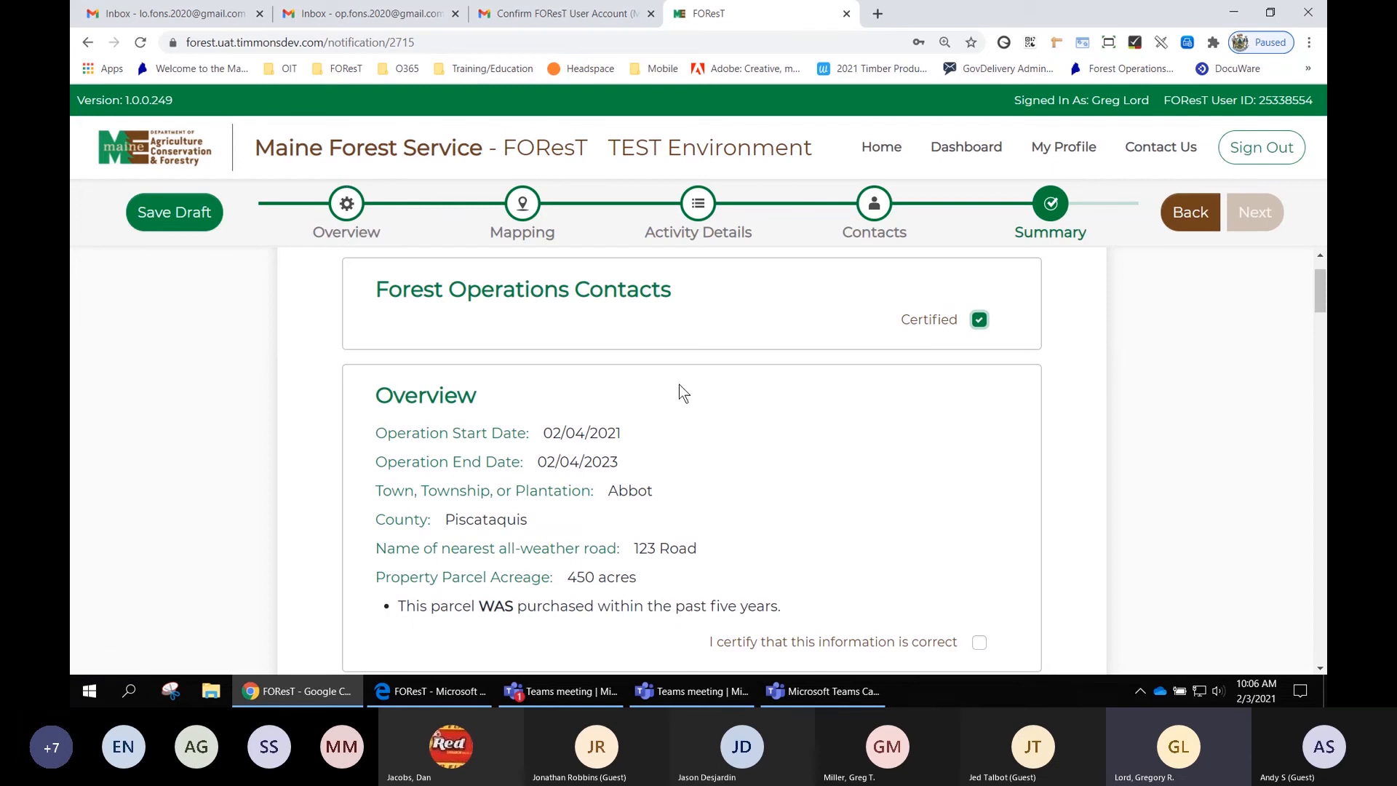
pyautogui.scroll(-1, 679, 389)
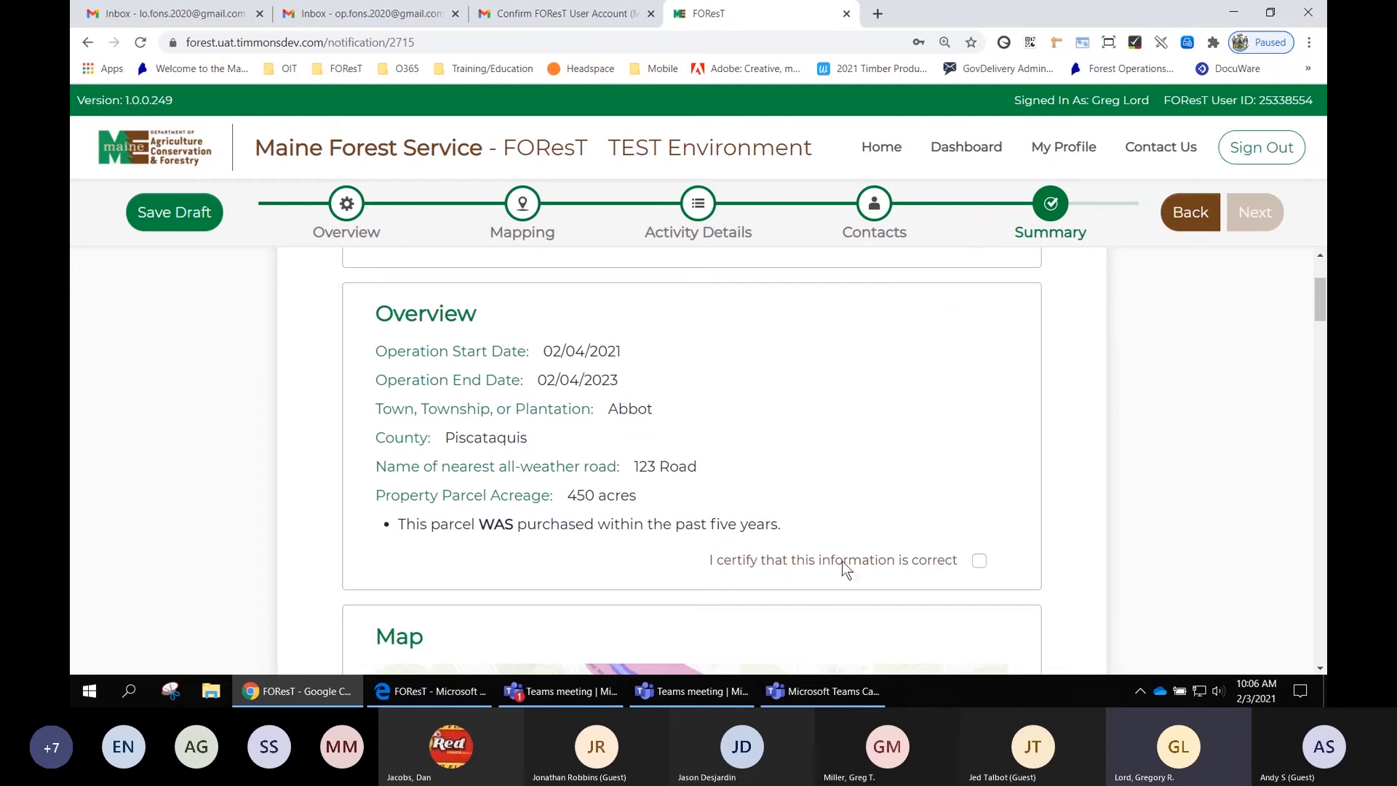
pyautogui.click(980, 561)
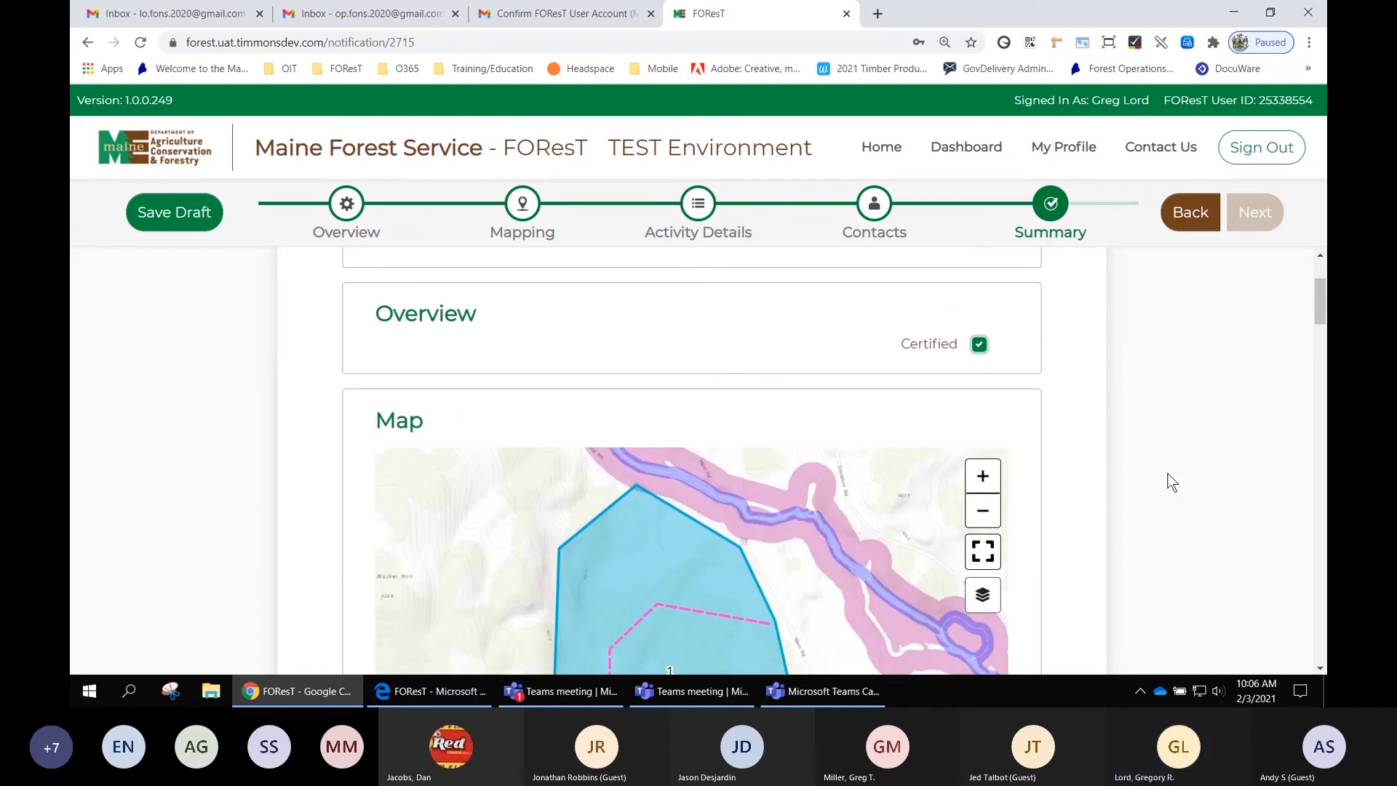
pyautogui.scroll(1, 1170, 483)
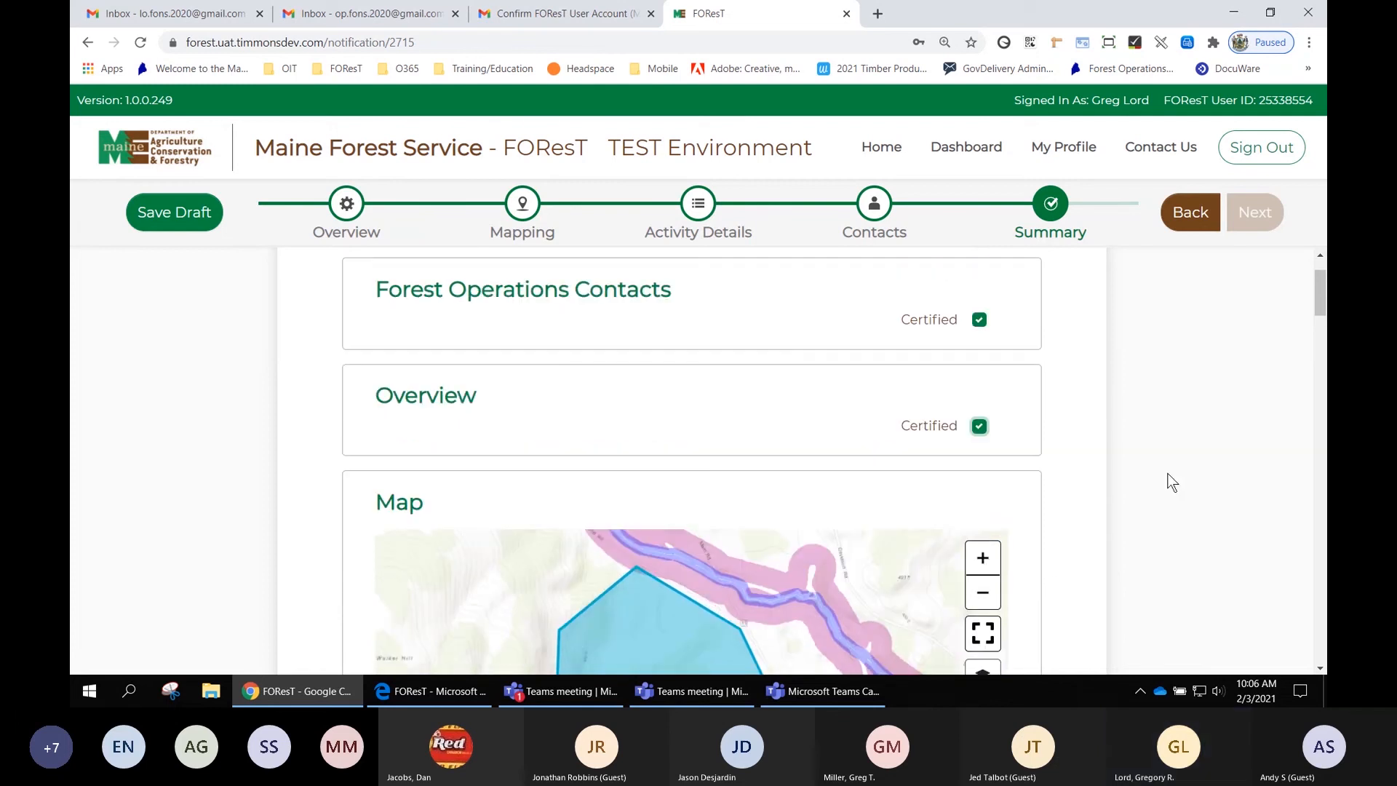
pyautogui.click(980, 425)
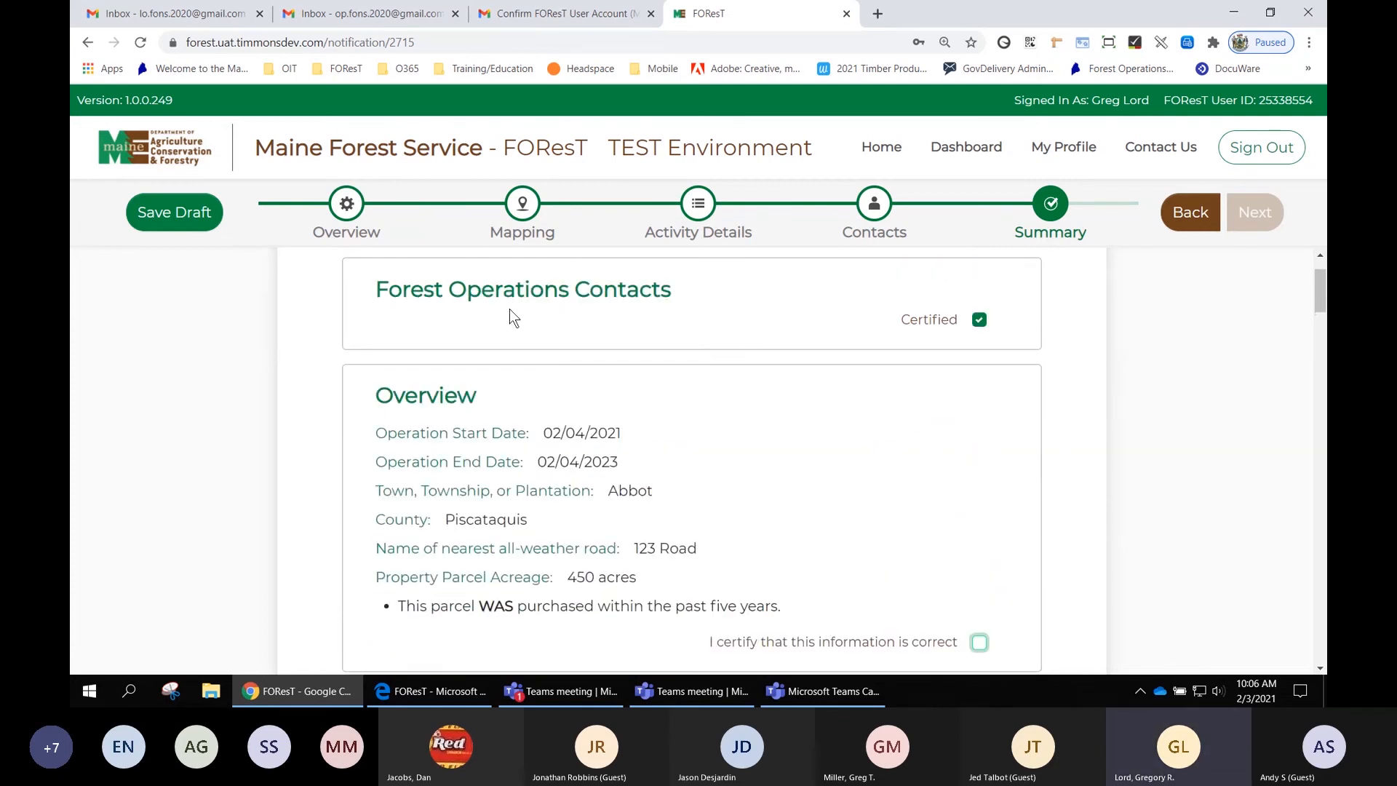
# - Open the Overview step to check its role, schedule and property entries, then return to the Summary
pyautogui.click(352, 208)
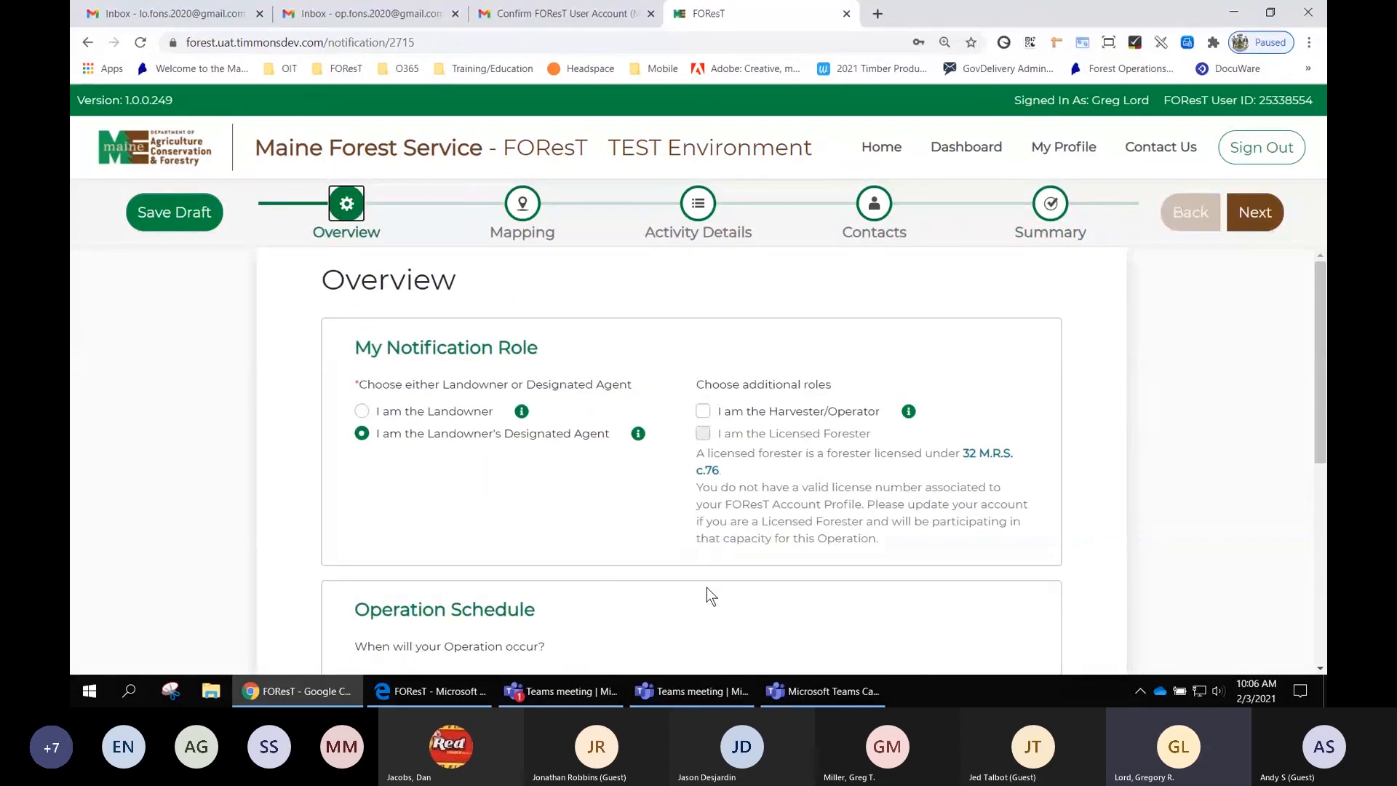
pyautogui.scroll(-3, 758, 570)
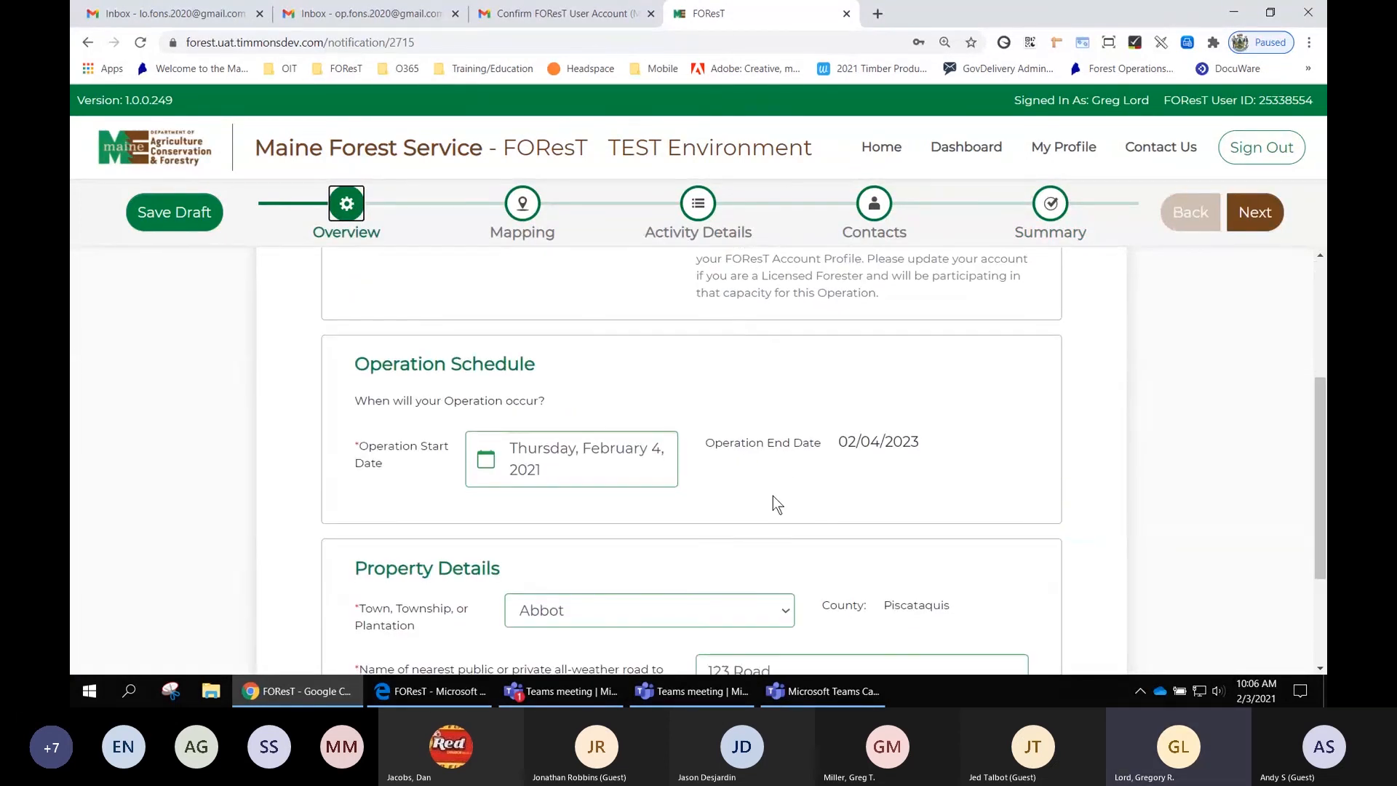
pyautogui.scroll(-2, 817, 505)
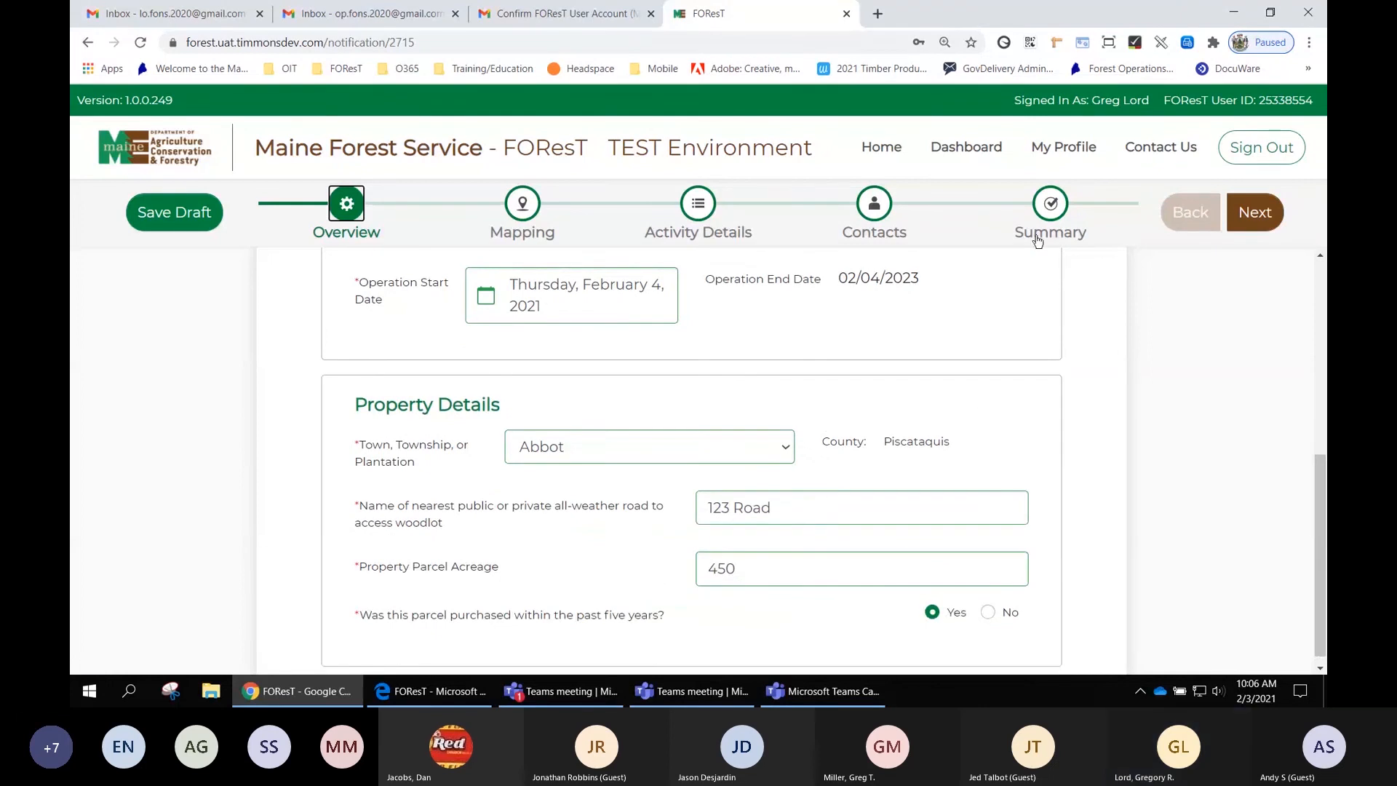
pyautogui.click(1052, 205)
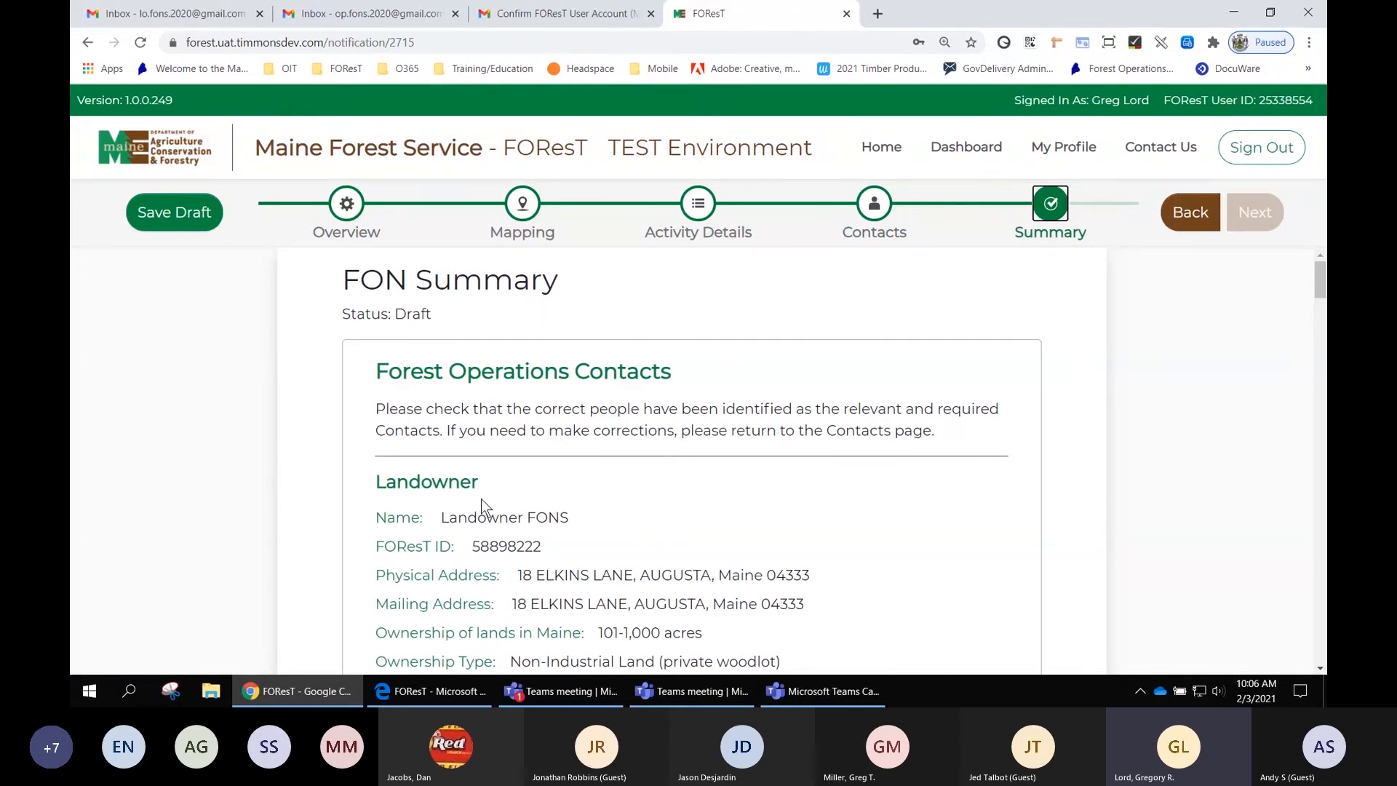
# - Certify the information in the Forest Operations Contacts and Overview sections of the summary
pyautogui.scroll(-3, 652, 382)
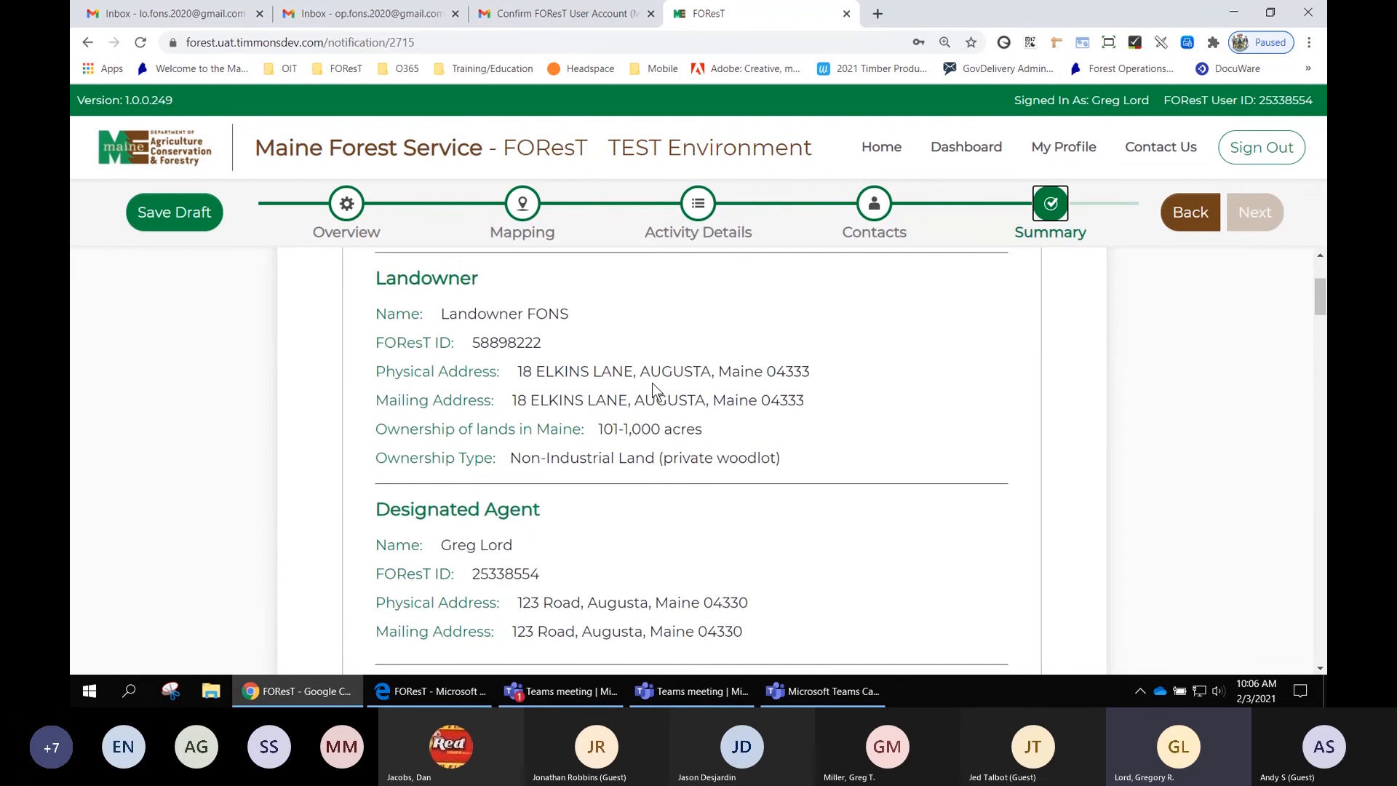
pyautogui.scroll(-4, 652, 382)
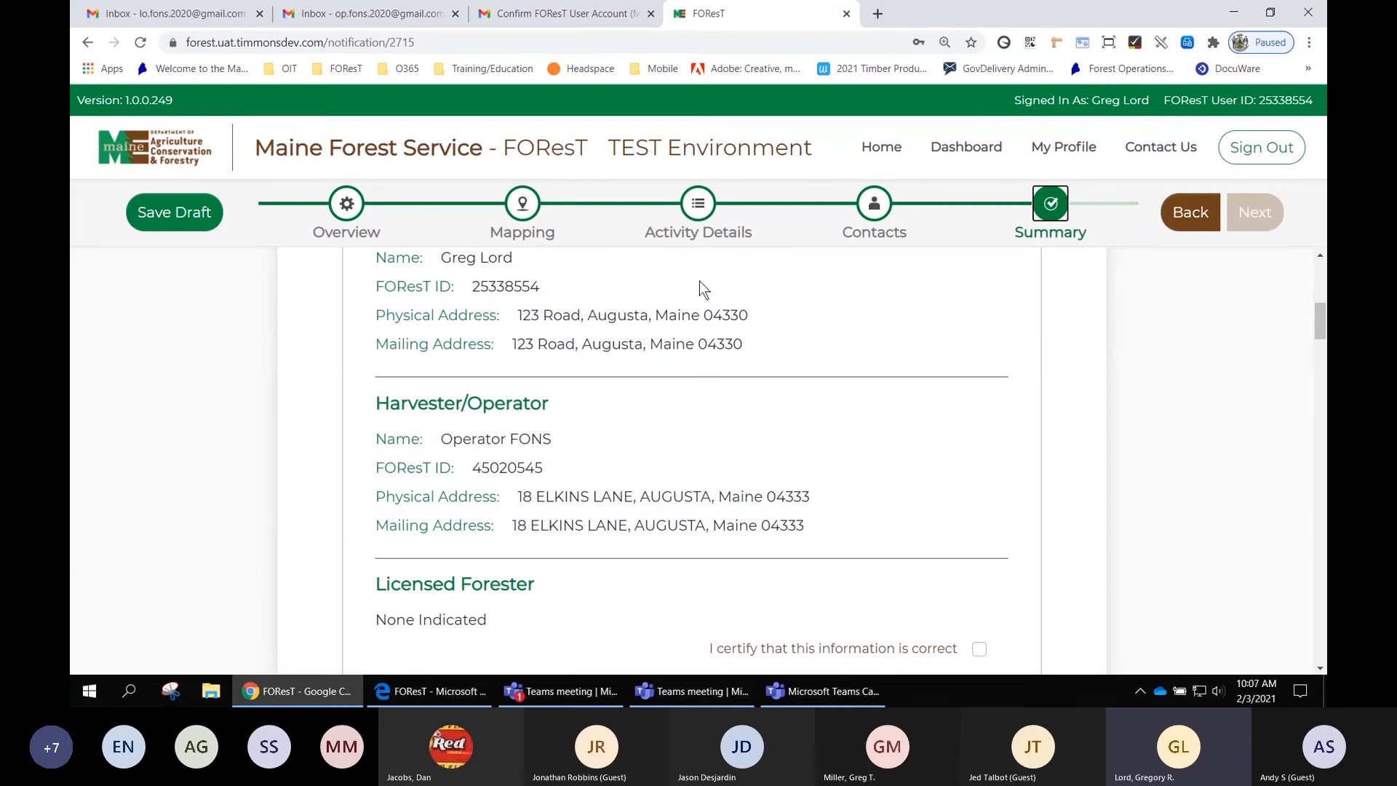
pyautogui.scroll(-1, 702, 286)
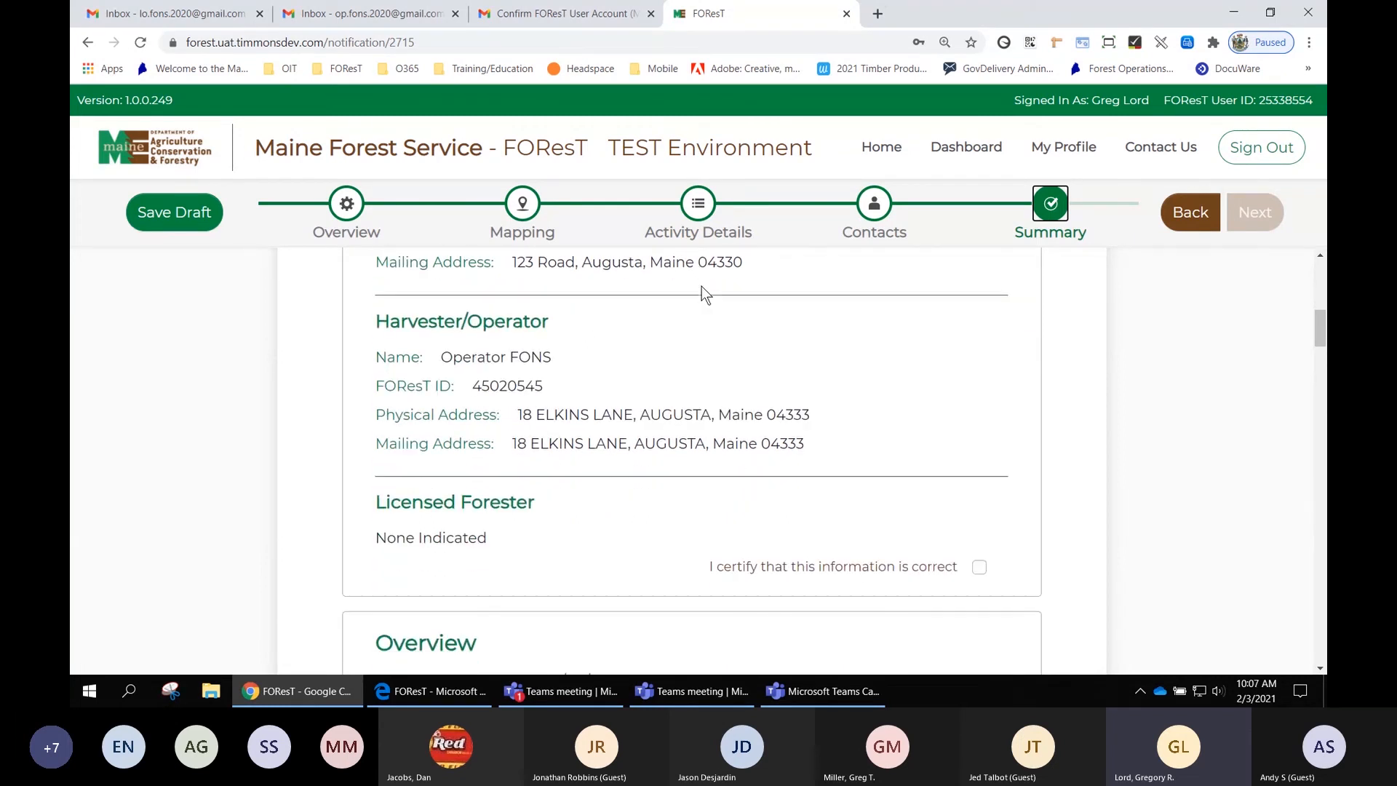
pyautogui.click(979, 568)
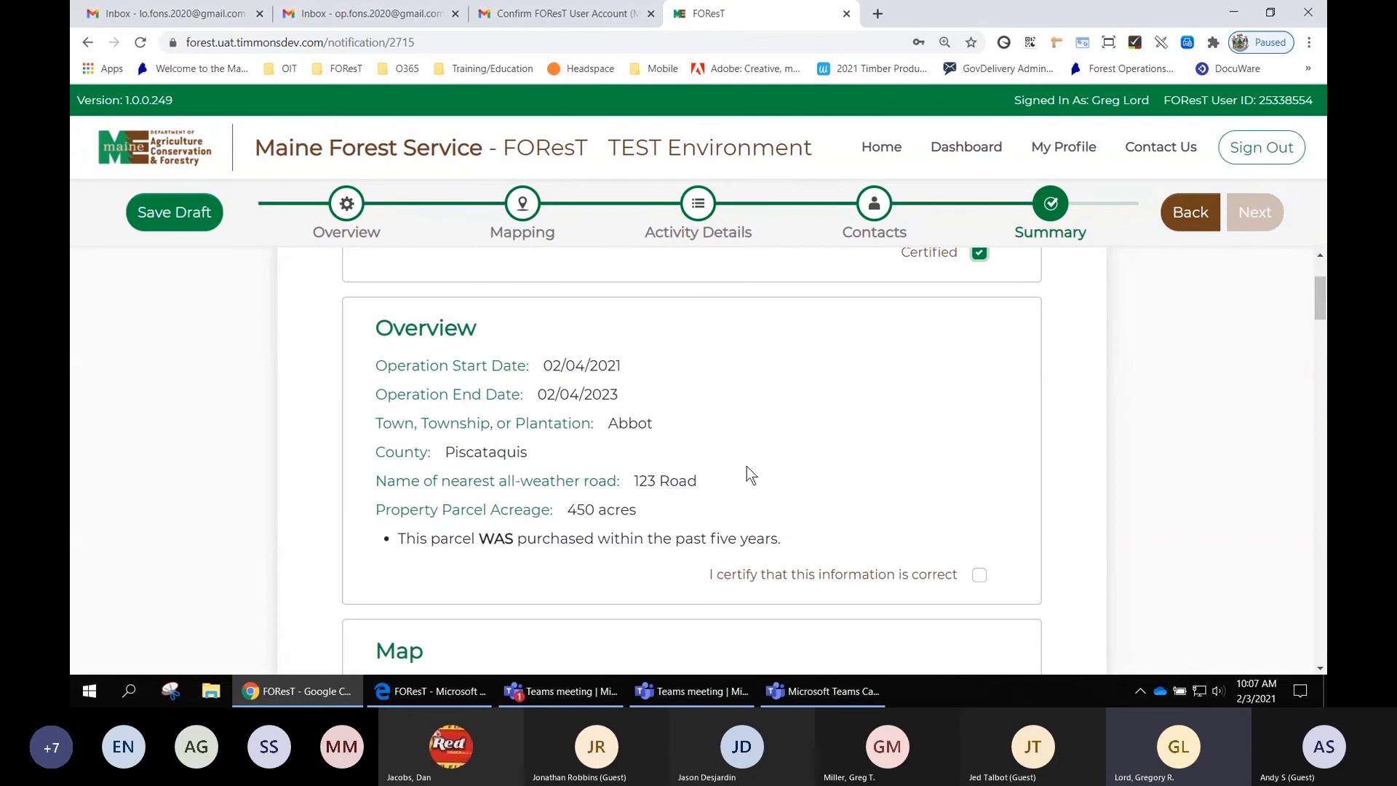
pyautogui.click(980, 574)
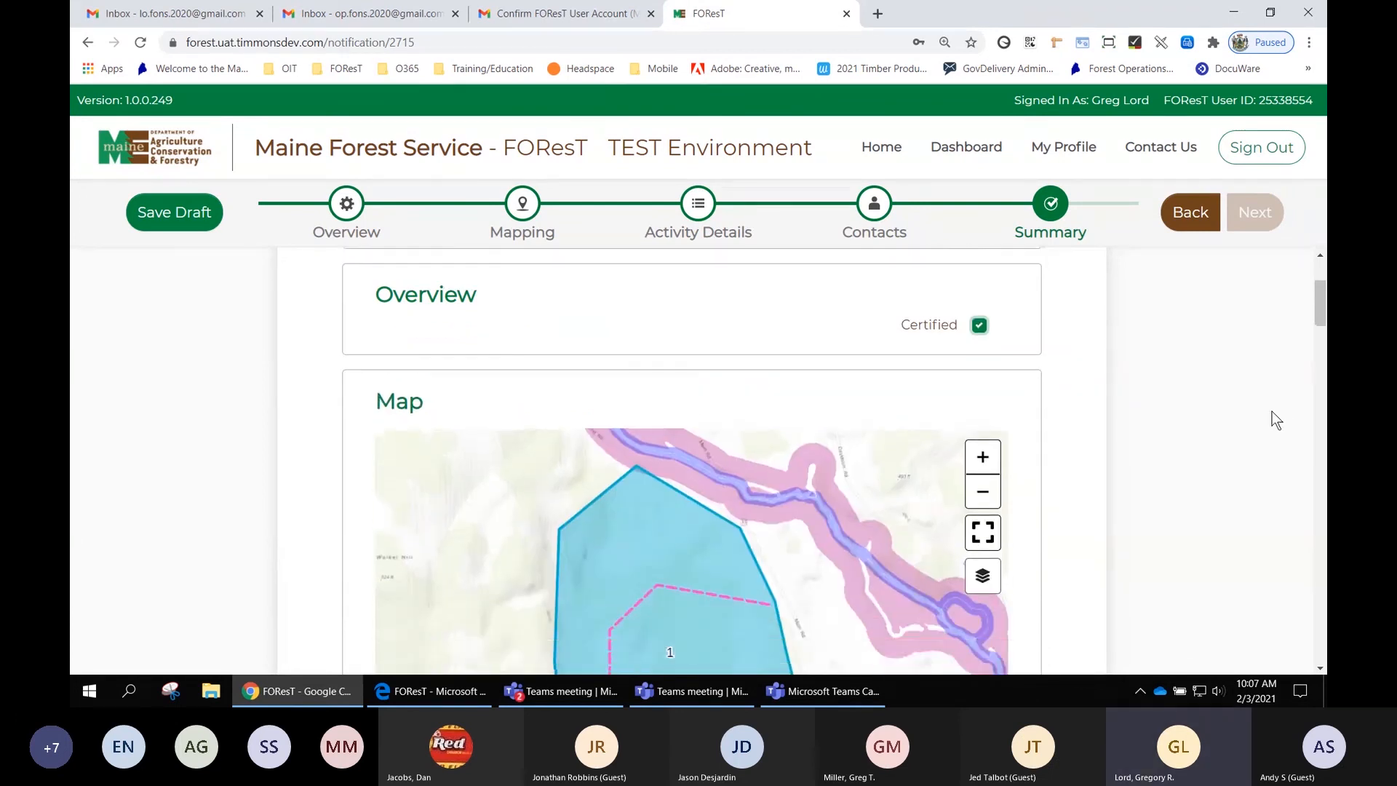
# - Switch the summary map's basemap to Imagery
pyautogui.scroll(-3, 1272, 412)
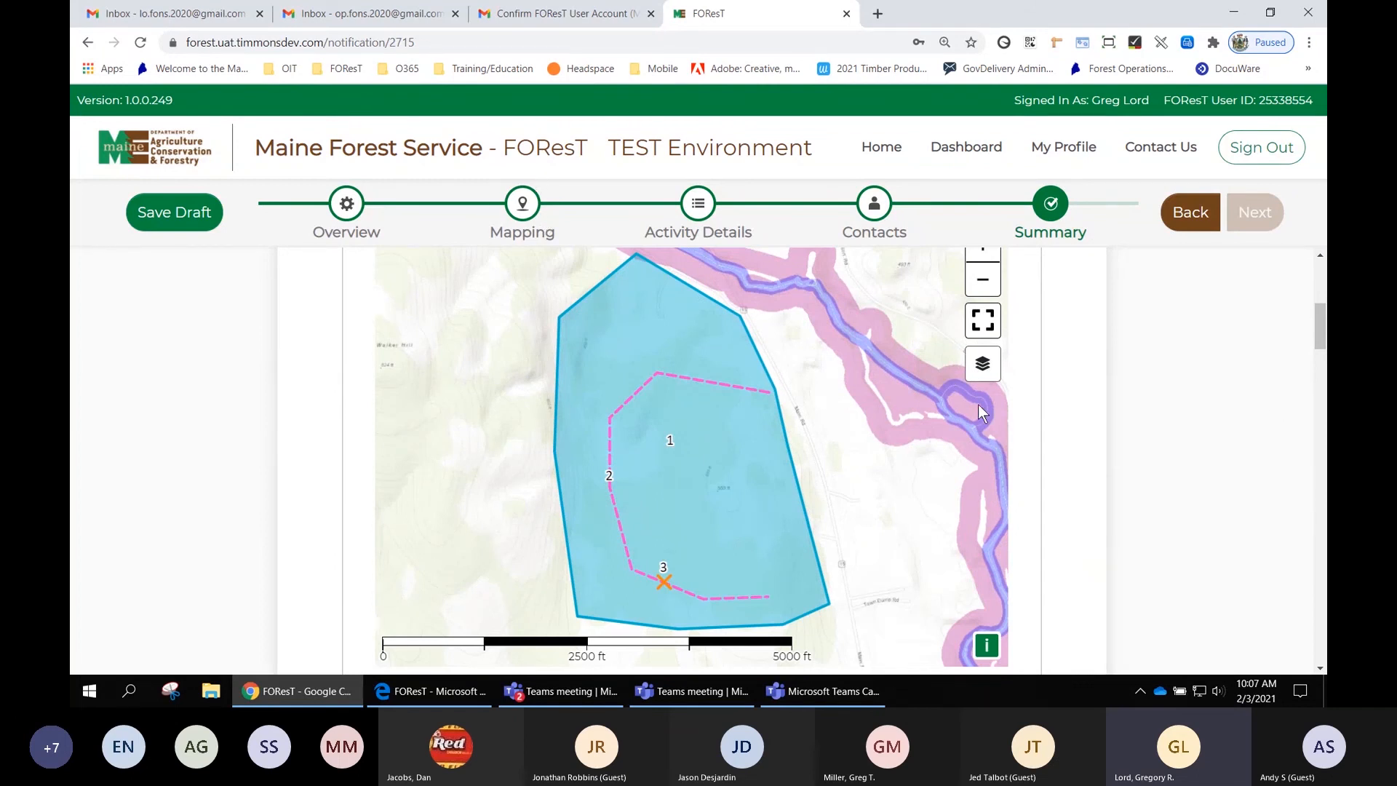
pyautogui.scroll(1, 1082, 428)
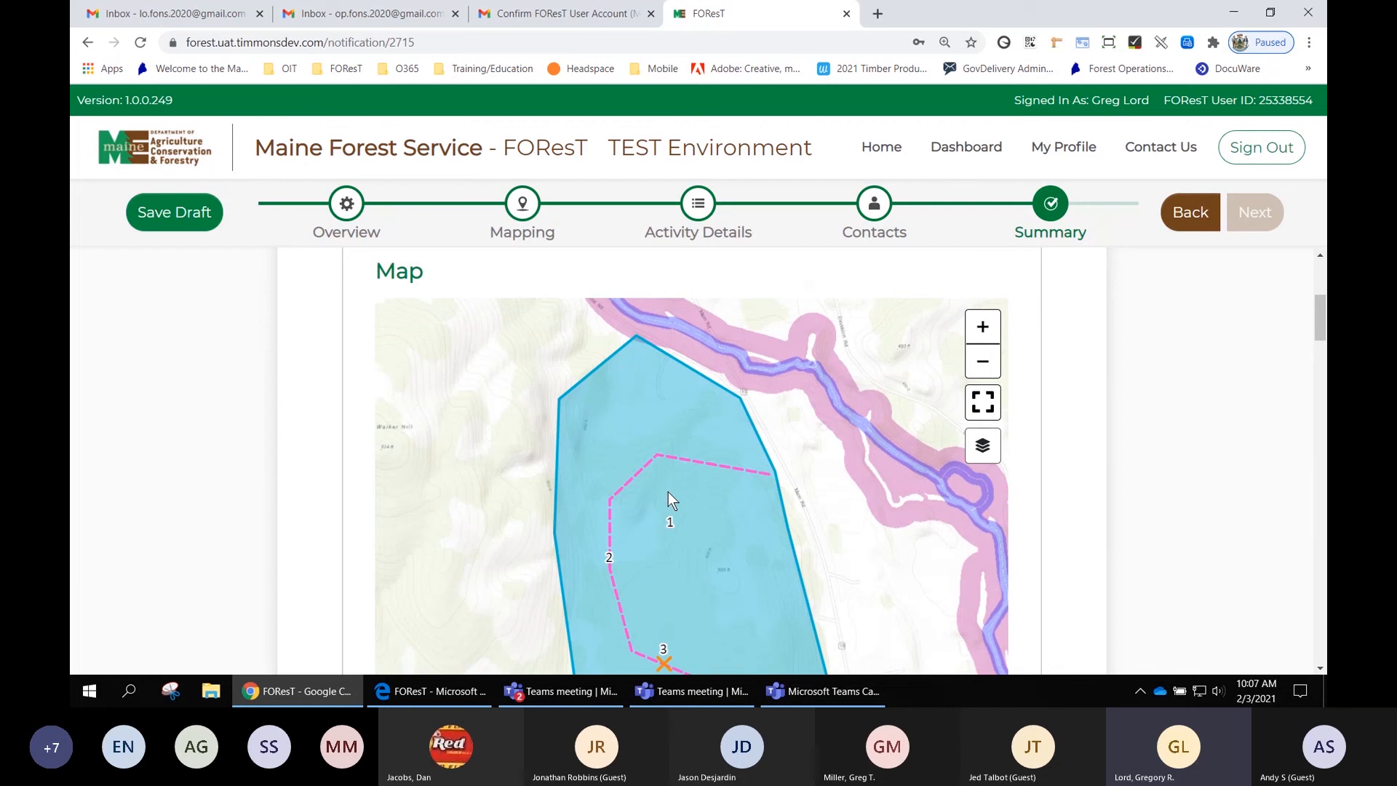
pyautogui.moveTo(666, 491); pyautogui.dragTo(706, 478)
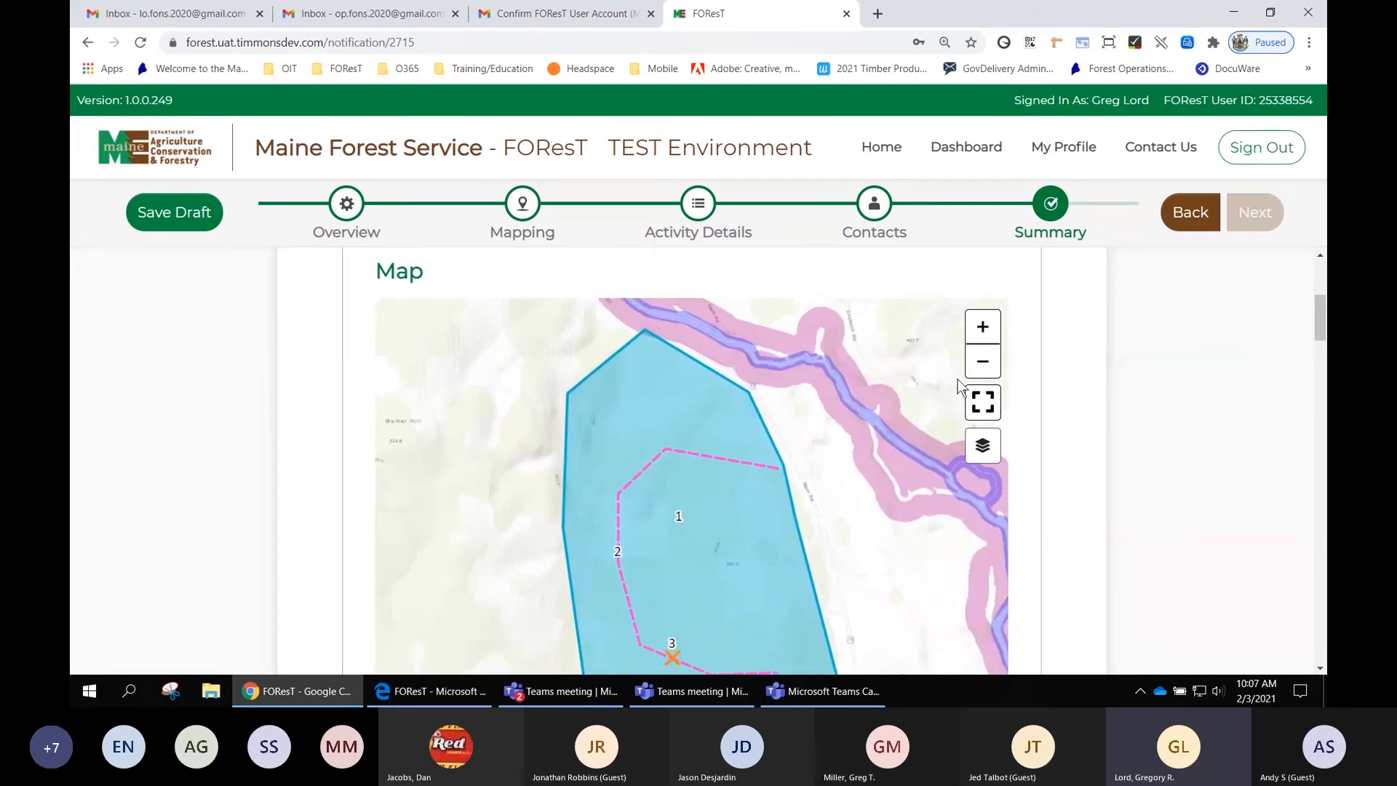
pyautogui.click(983, 362)
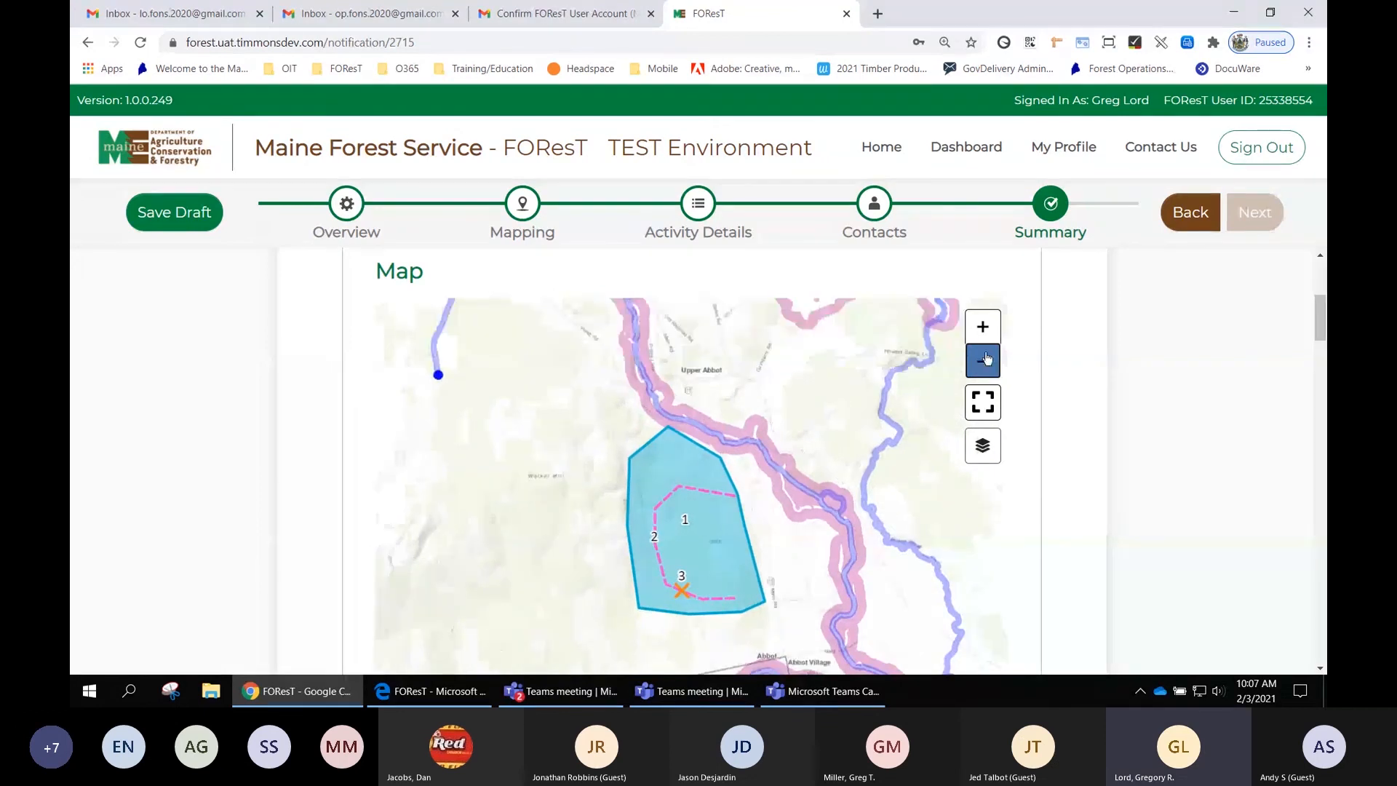
pyautogui.click(990, 331)
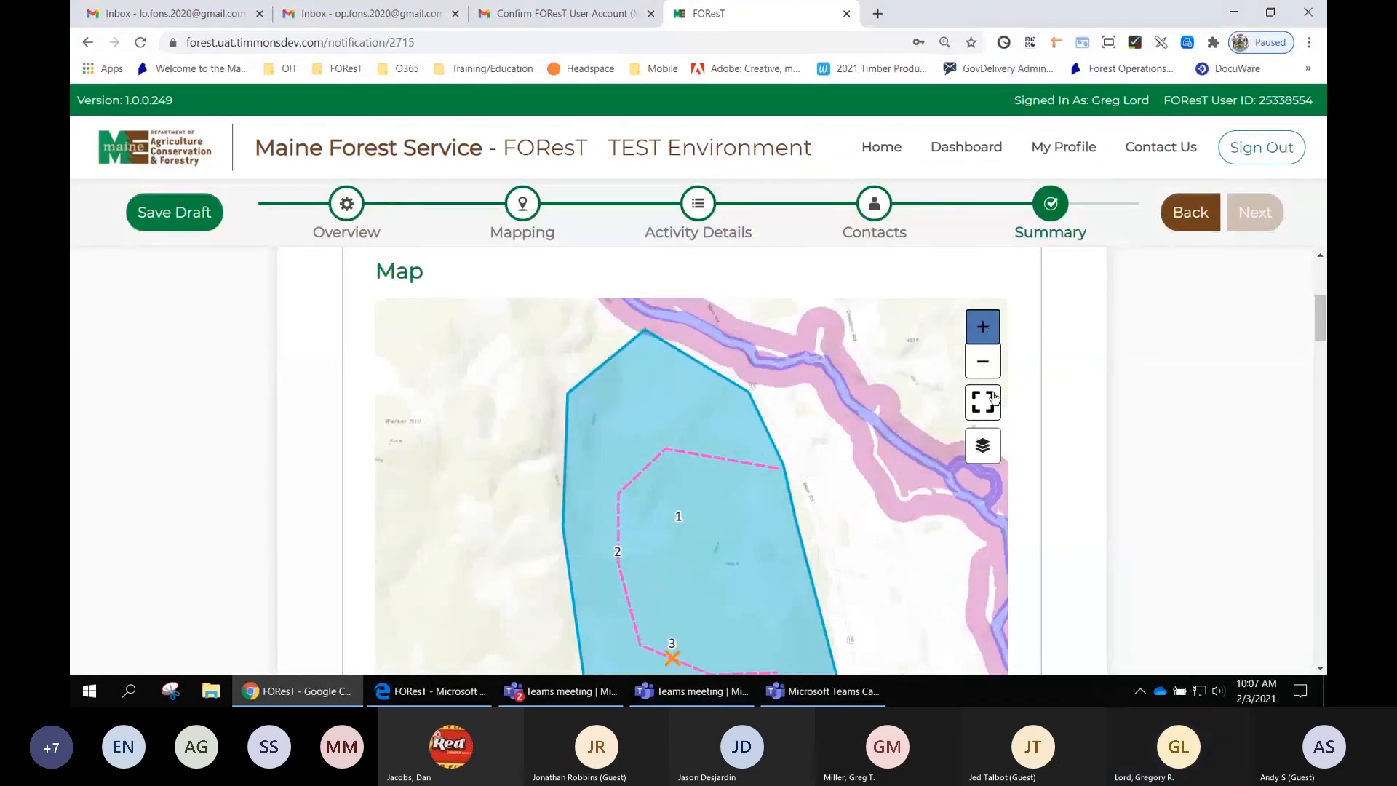
pyautogui.click(997, 450)
pyautogui.click(564, 466)
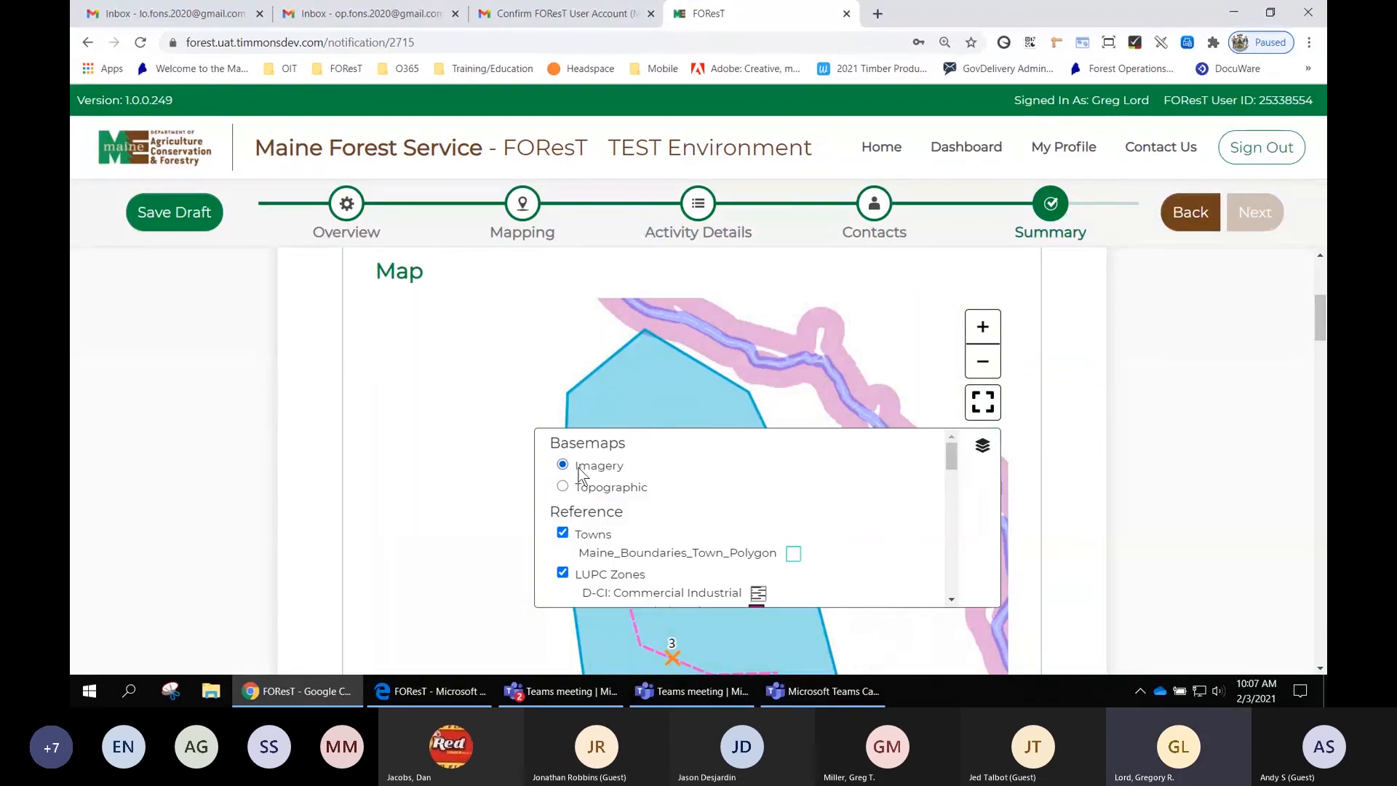
pyautogui.click(991, 452)
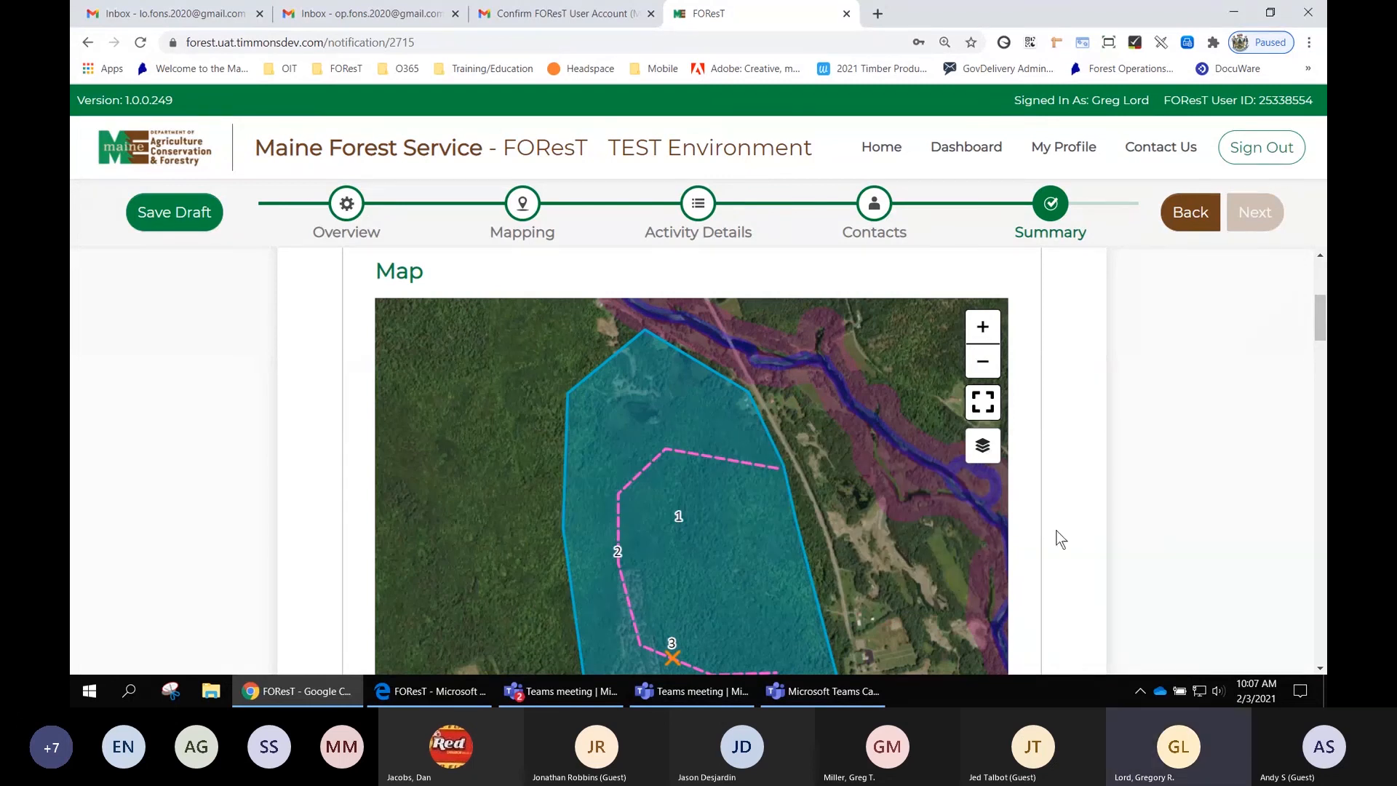
# - Review the mapped activities list and certify the Map section's information
pyautogui.scroll(-3, 1084, 475)
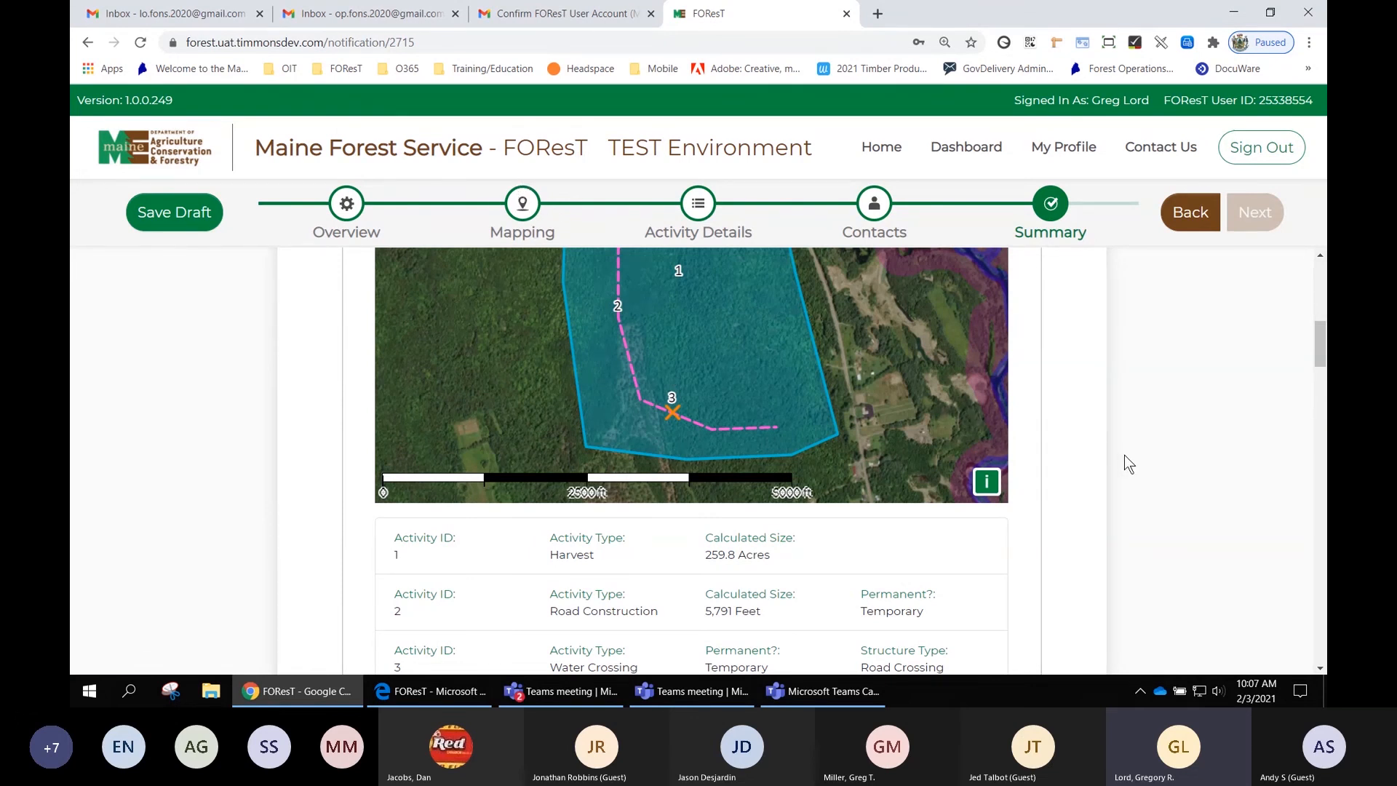
pyautogui.scroll(-2, 1120, 455)
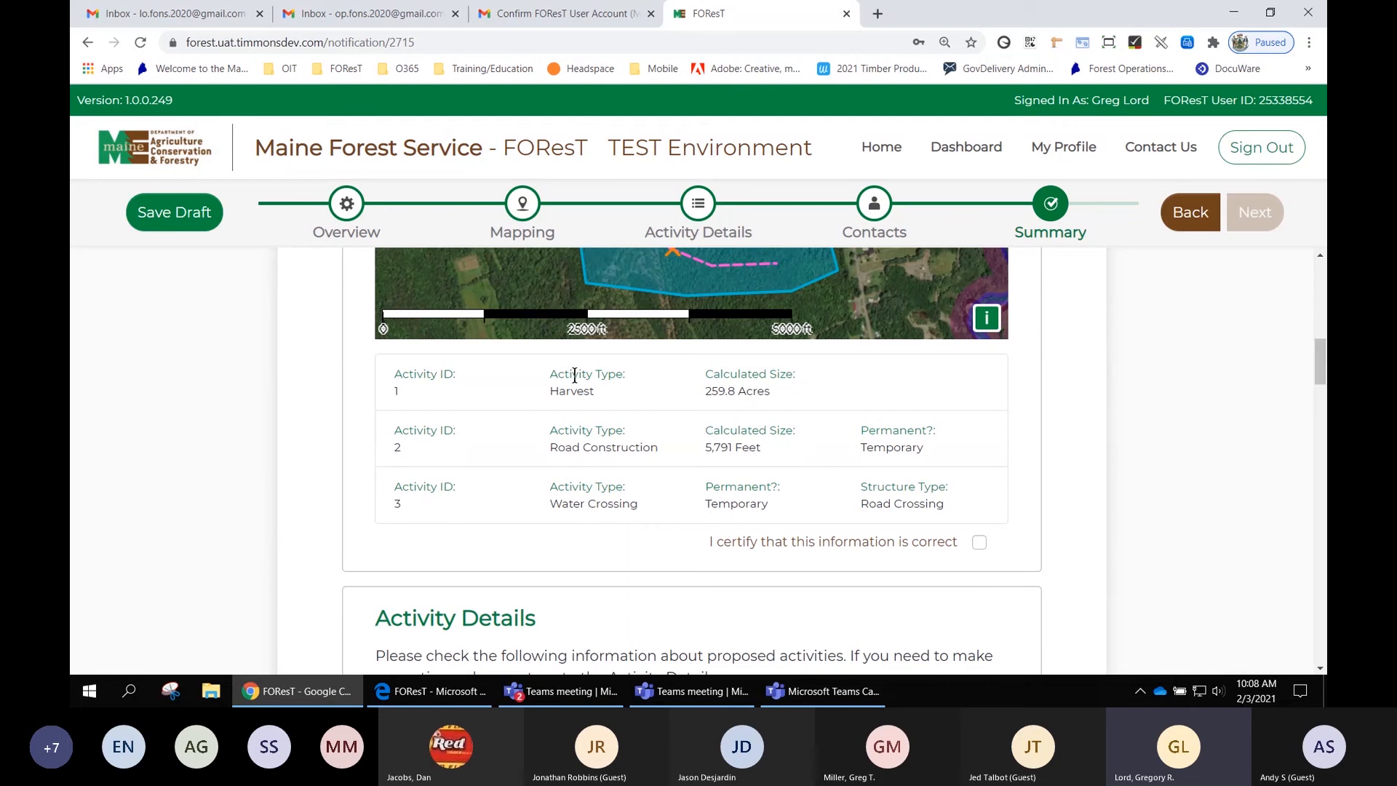
pyautogui.scroll(2, 603, 490)
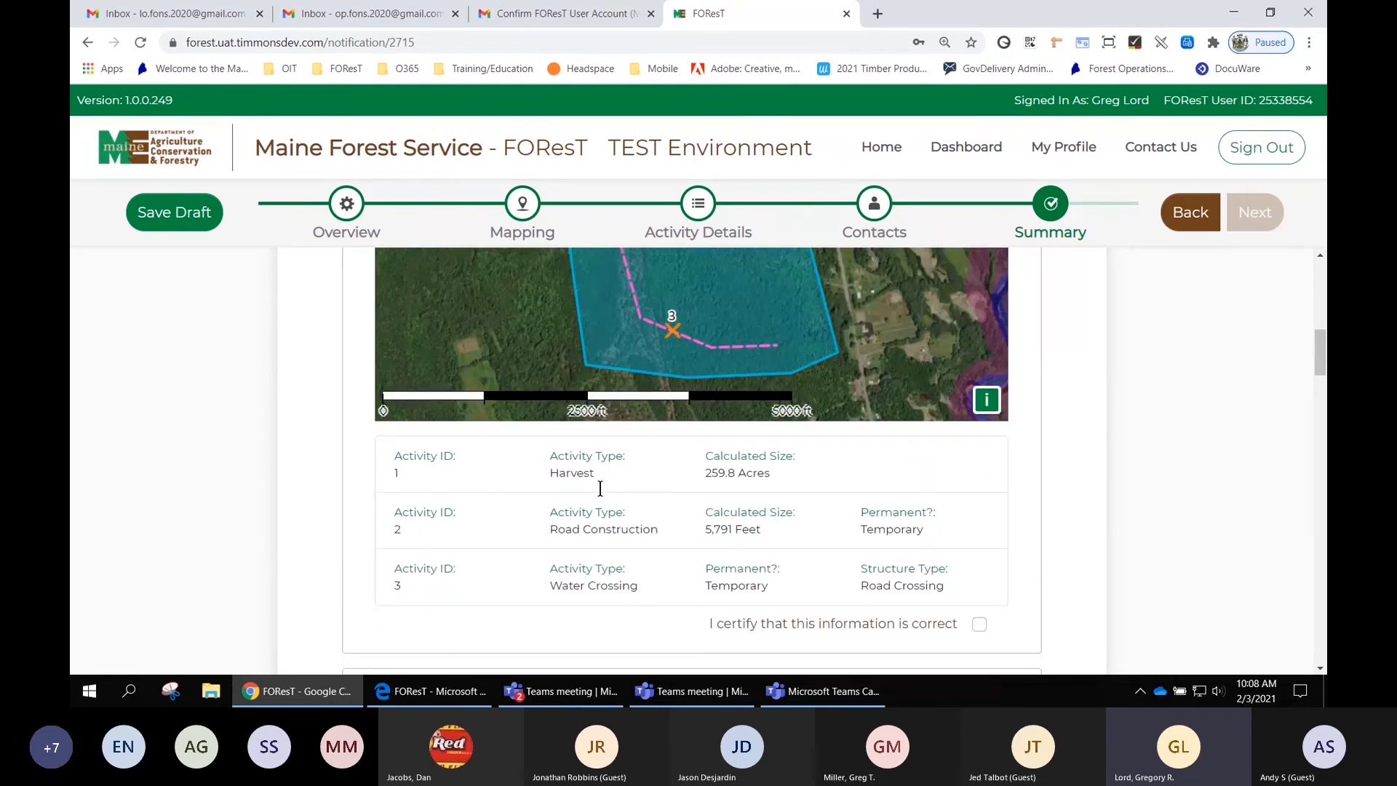
pyautogui.scroll(2, 631, 477)
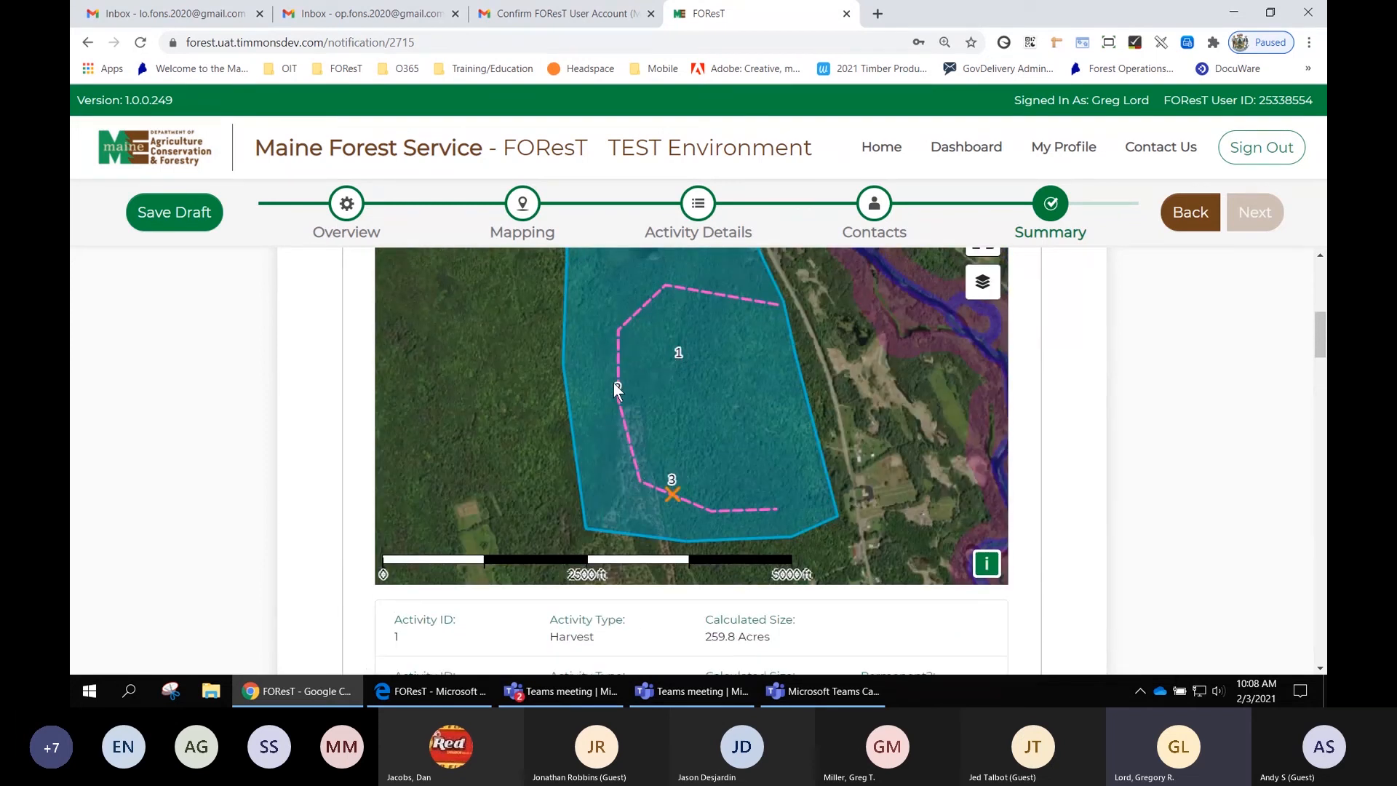
pyautogui.scroll(-3, 708, 572)
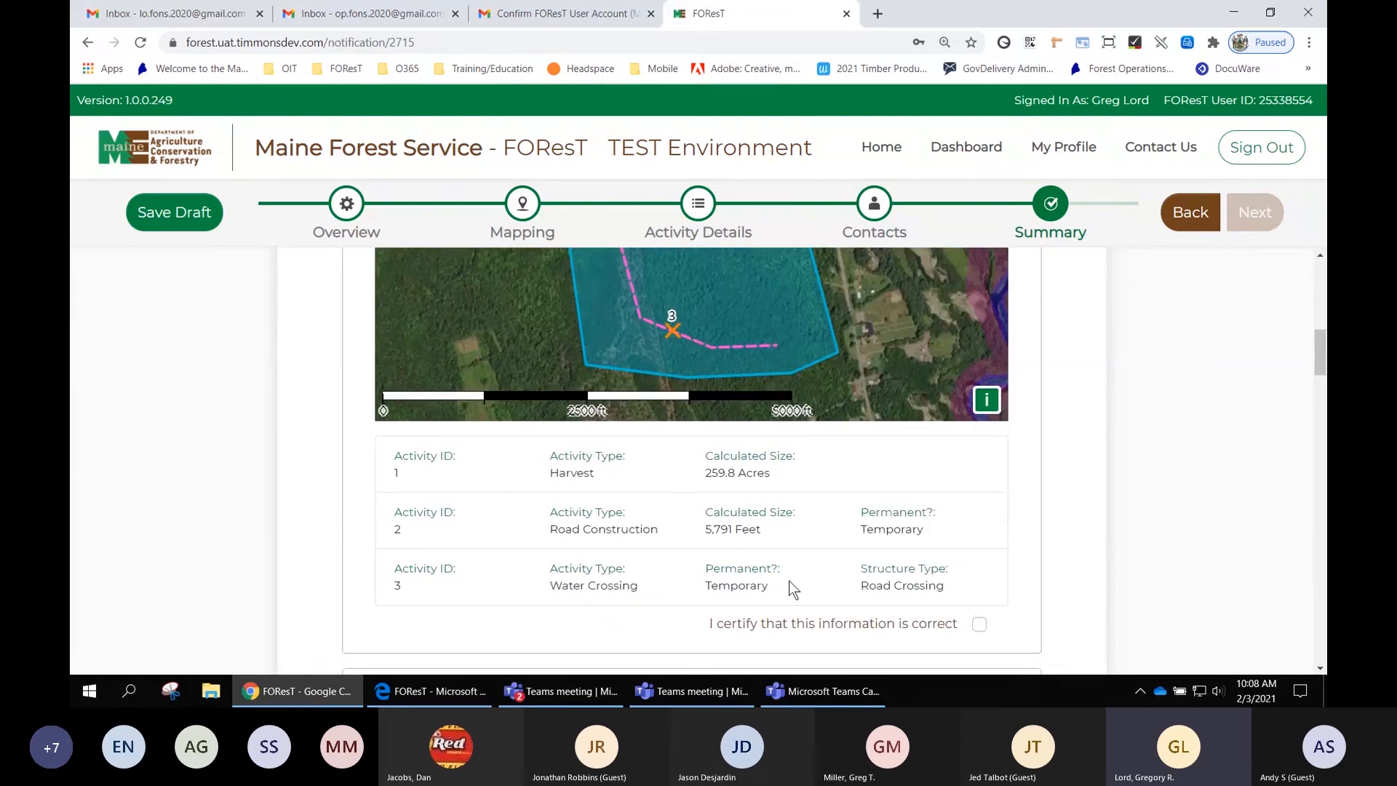
pyautogui.click(980, 624)
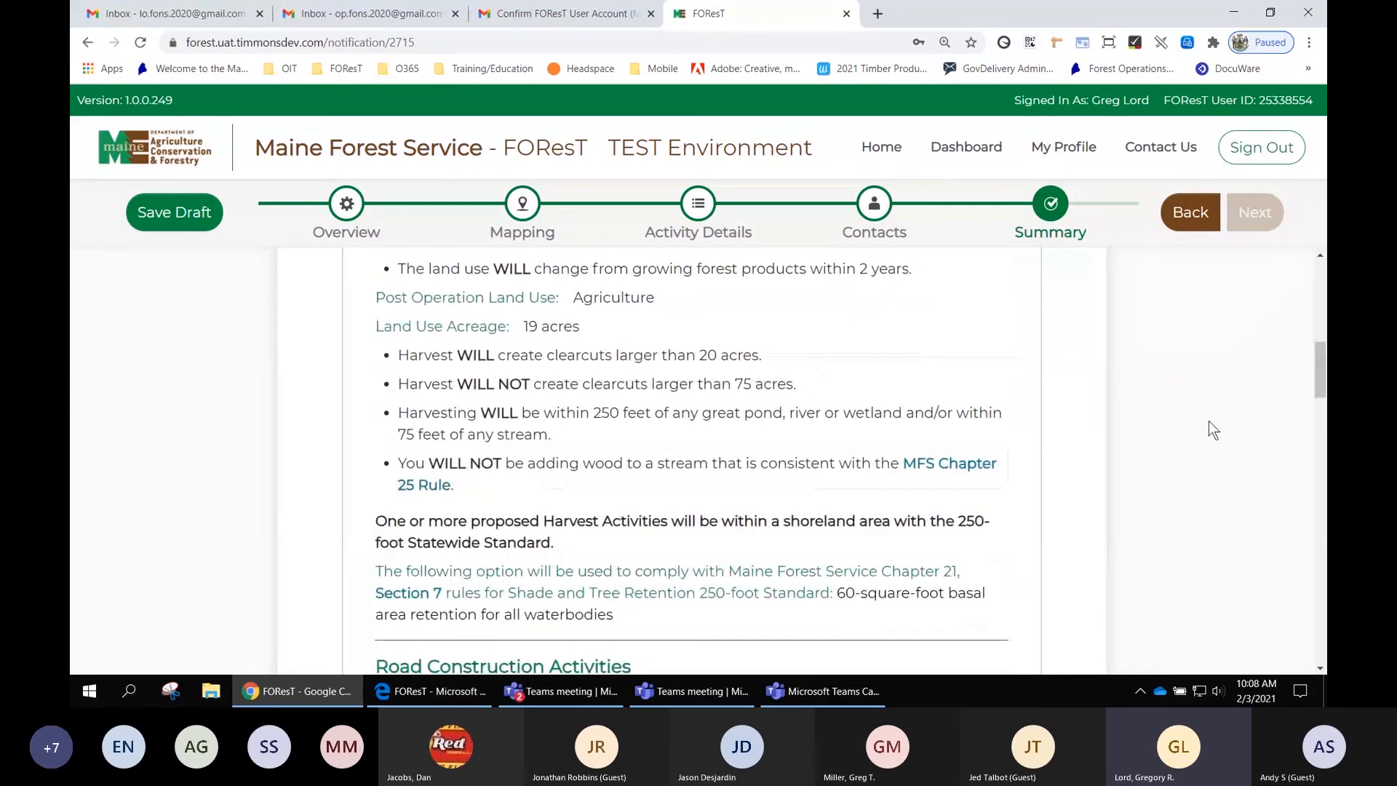
# - Review the harvest, road construction and water crossing details in the Activity Details summary and certify that section
pyautogui.scroll(5, 1208, 420)
pyautogui.scroll(1, 1208, 421)
pyautogui.scroll(-1, 1208, 421)
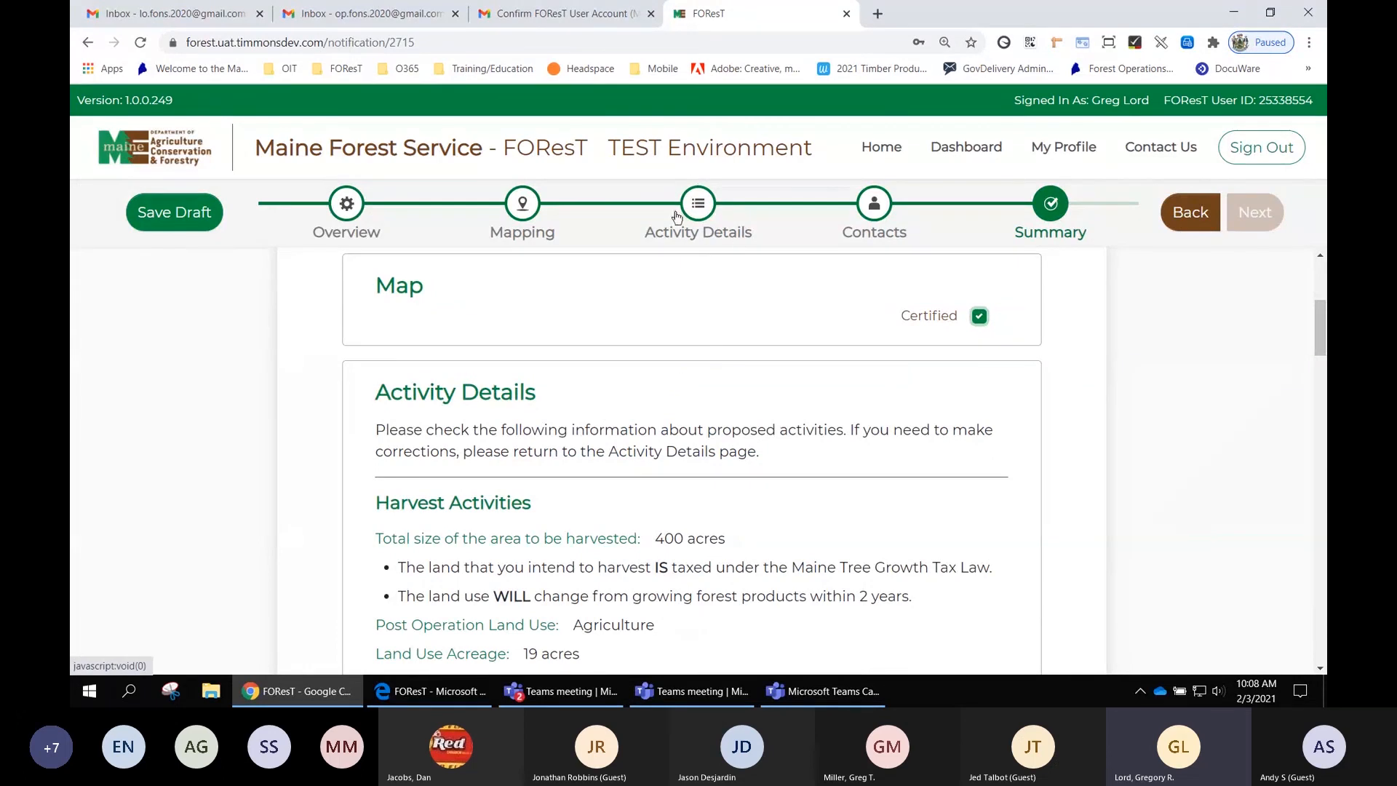
pyautogui.scroll(-1, 819, 466)
pyautogui.scroll(-3, 819, 466)
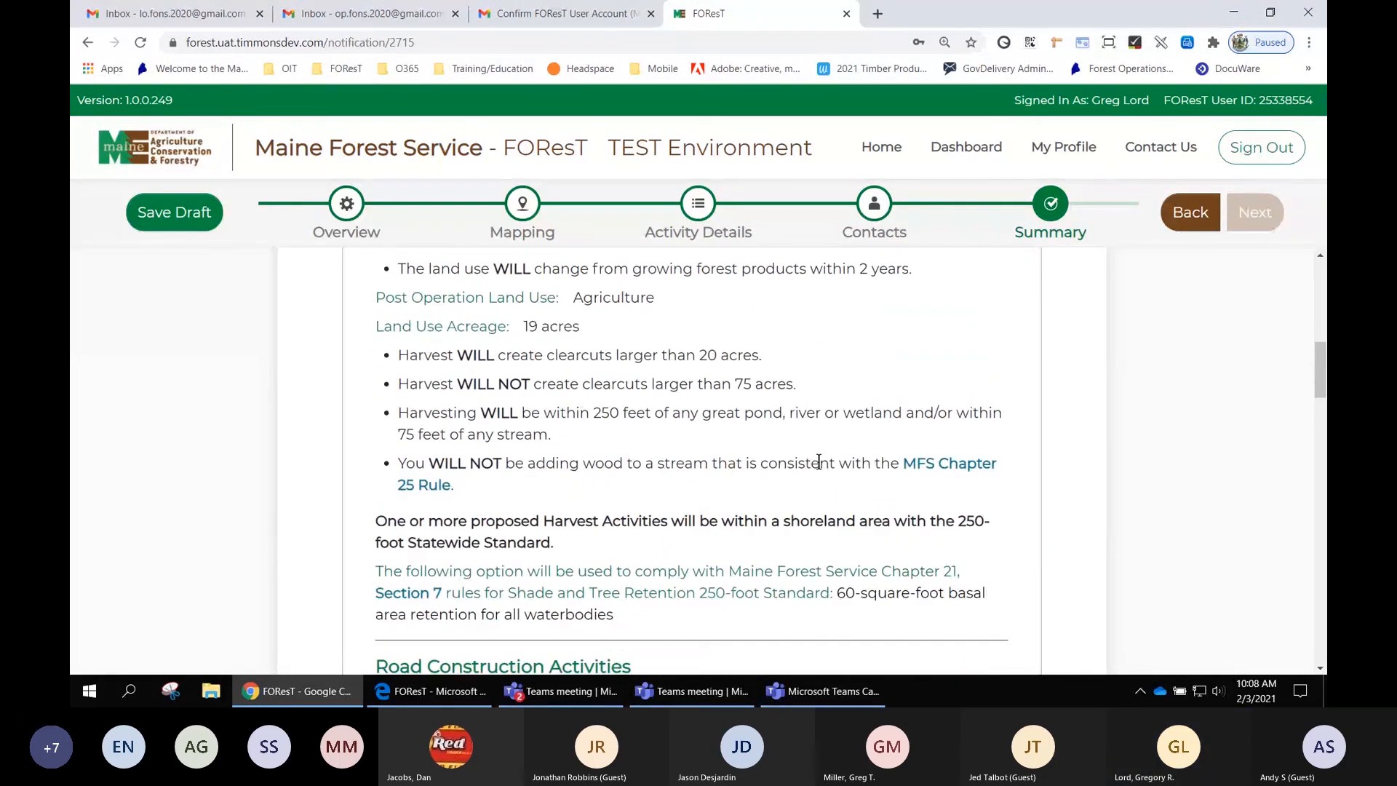
pyautogui.scroll(-1, 820, 462)
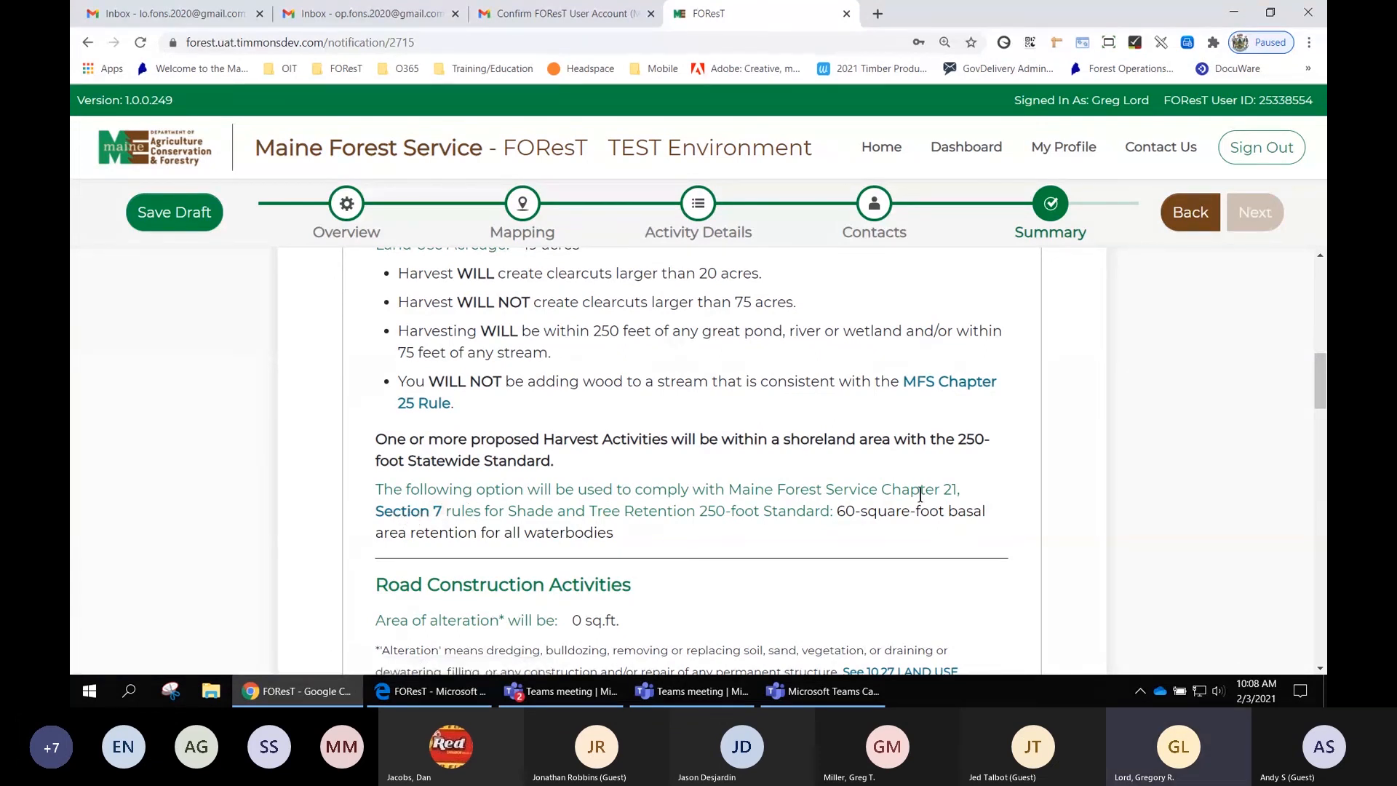
pyautogui.scroll(-1, 995, 537)
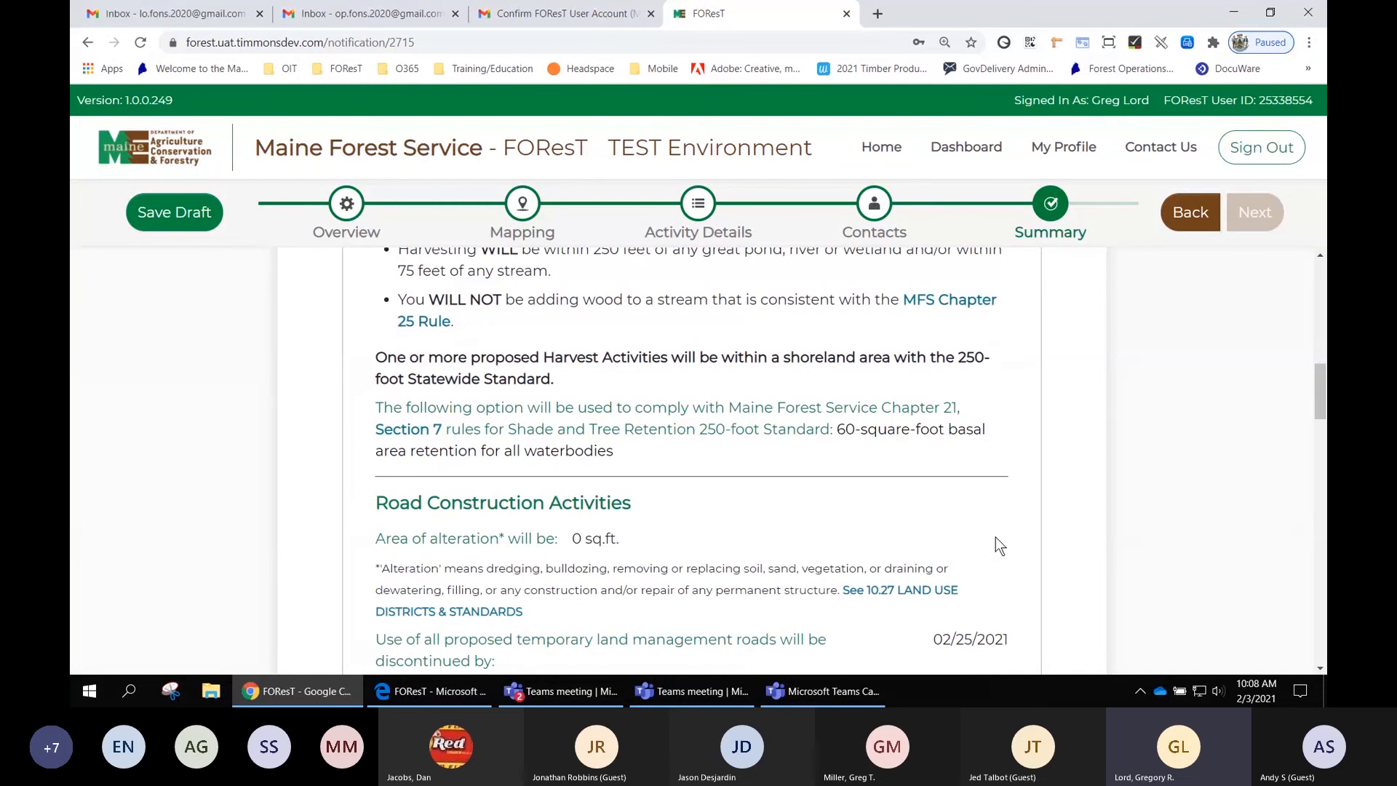
pyautogui.scroll(-1, 996, 537)
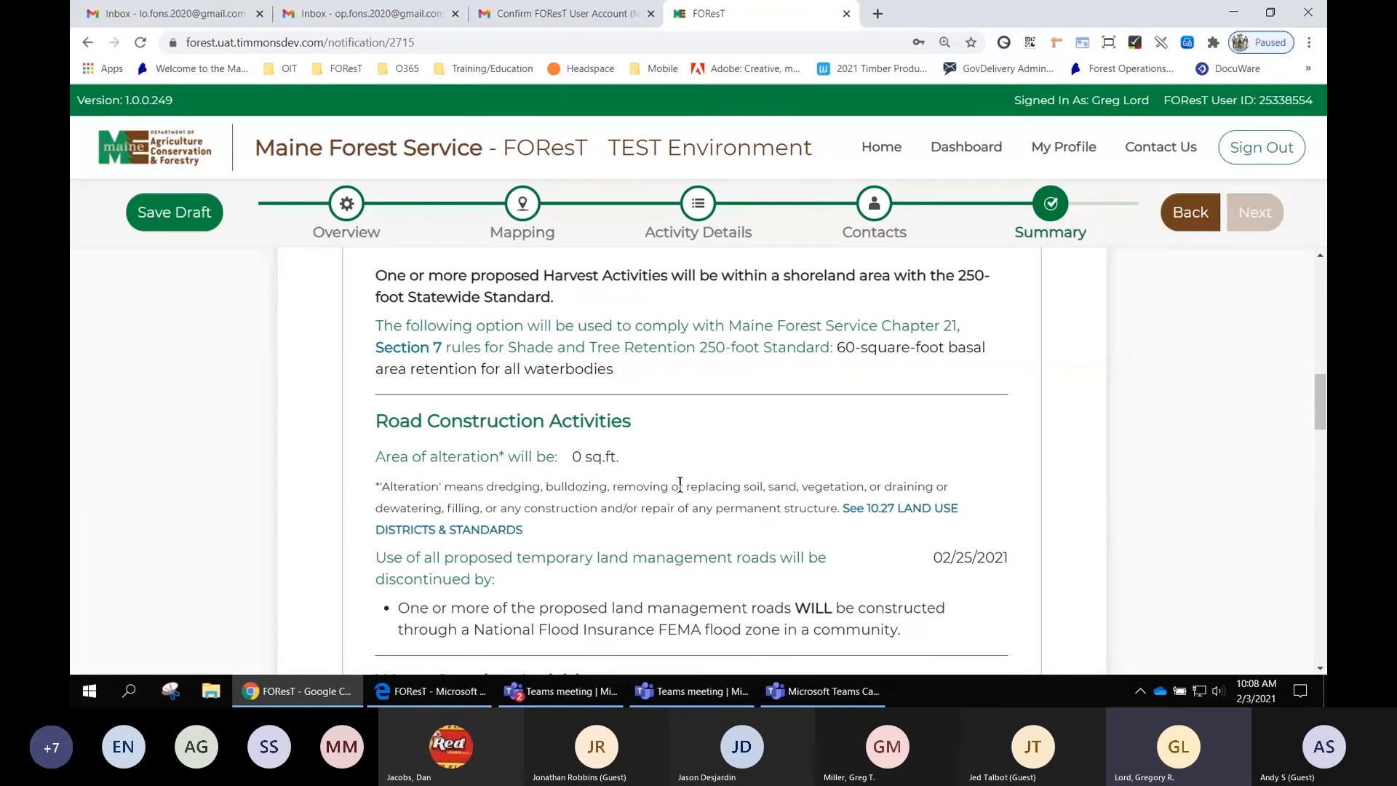
pyautogui.scroll(-1, 1054, 479)
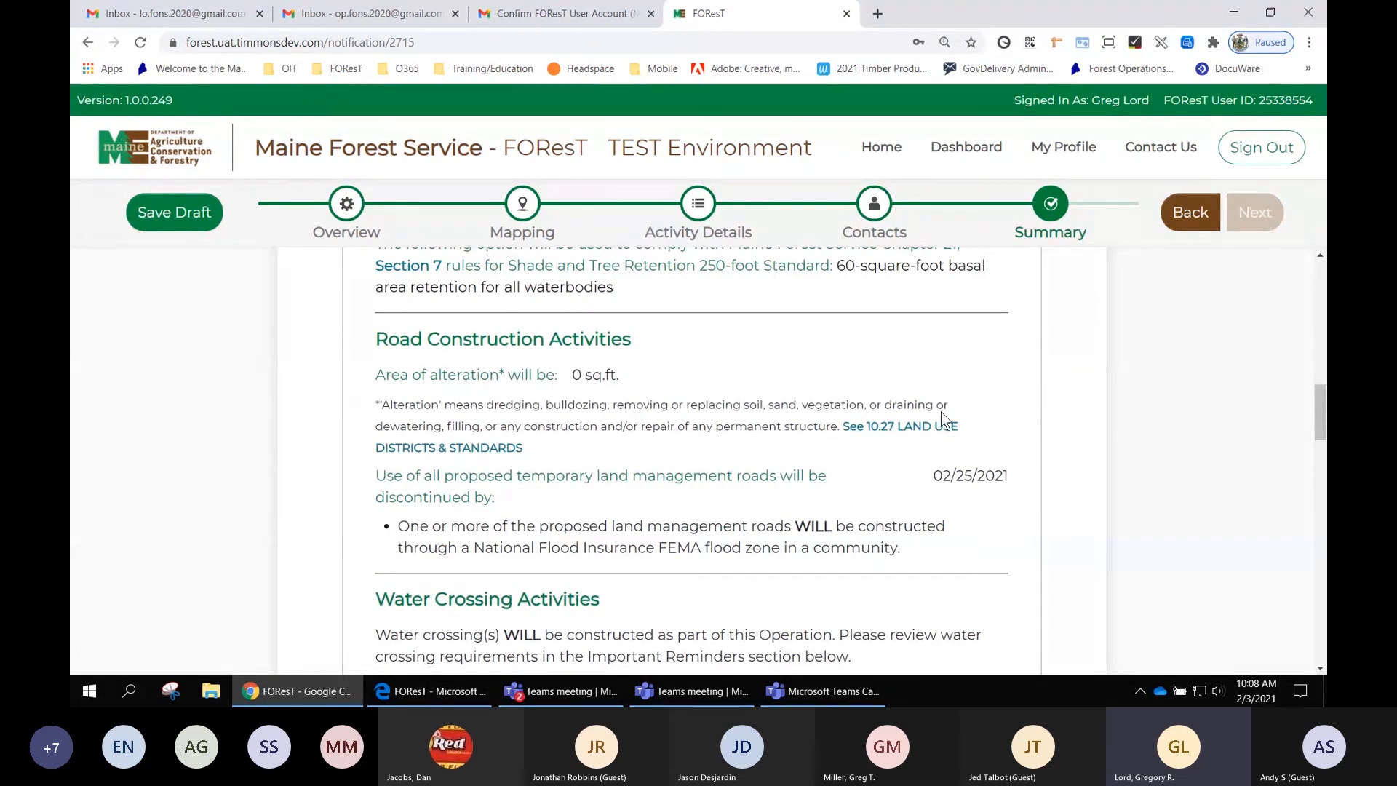
pyautogui.scroll(-2, 1029, 413)
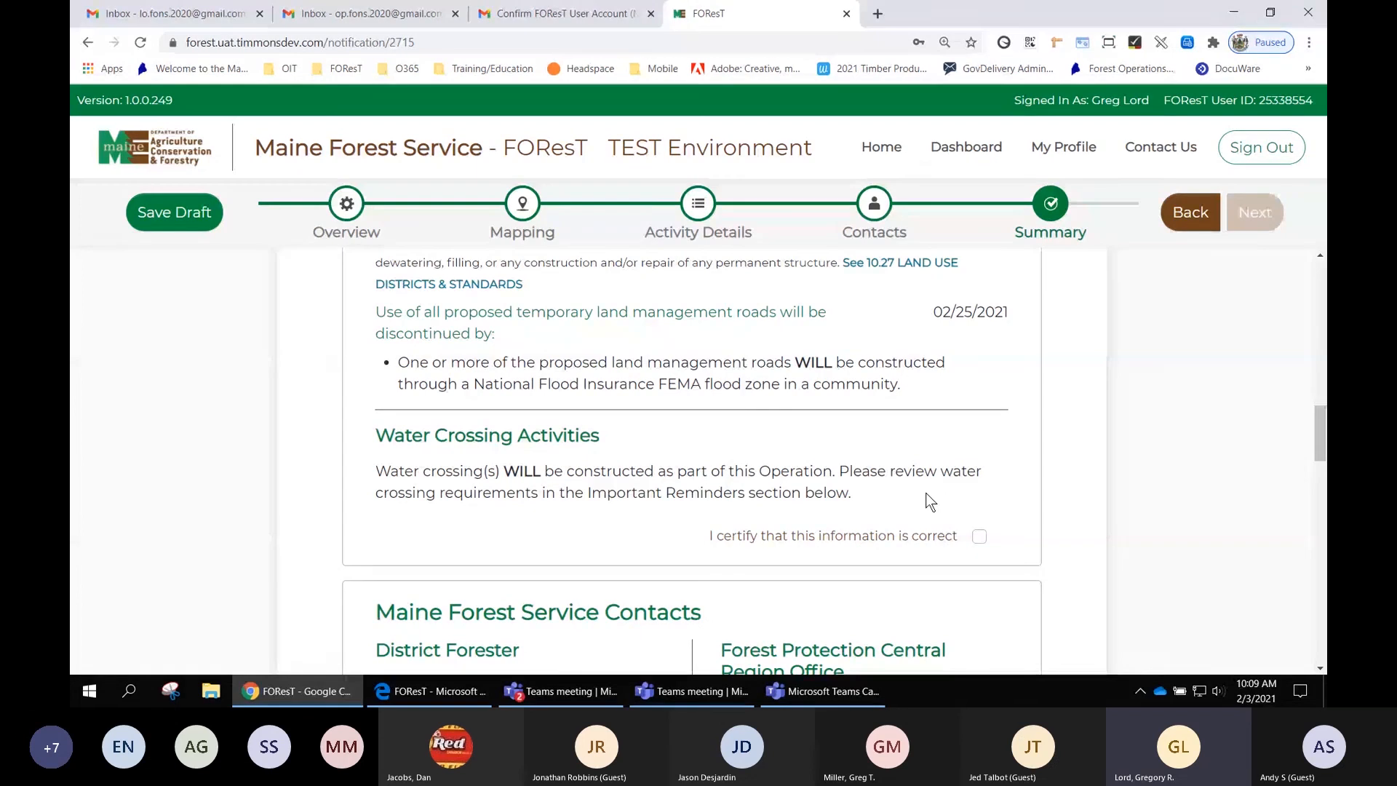
pyautogui.click(980, 536)
# - Review the district forester and regional office entries and certify the Maine Forest Service Contacts section
pyautogui.scroll(-8, 1151, 443)
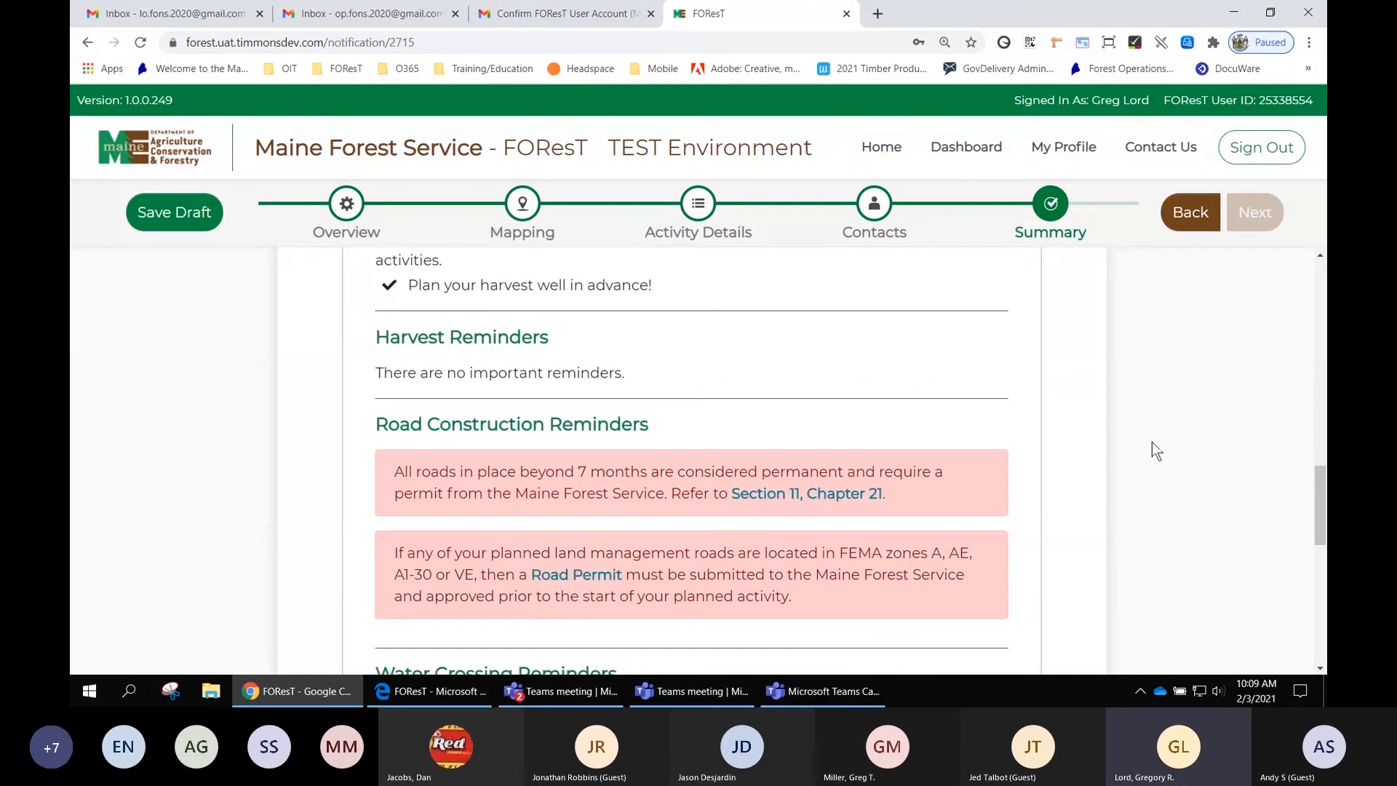
pyautogui.scroll(7, 1151, 442)
pyautogui.scroll(3, 1152, 443)
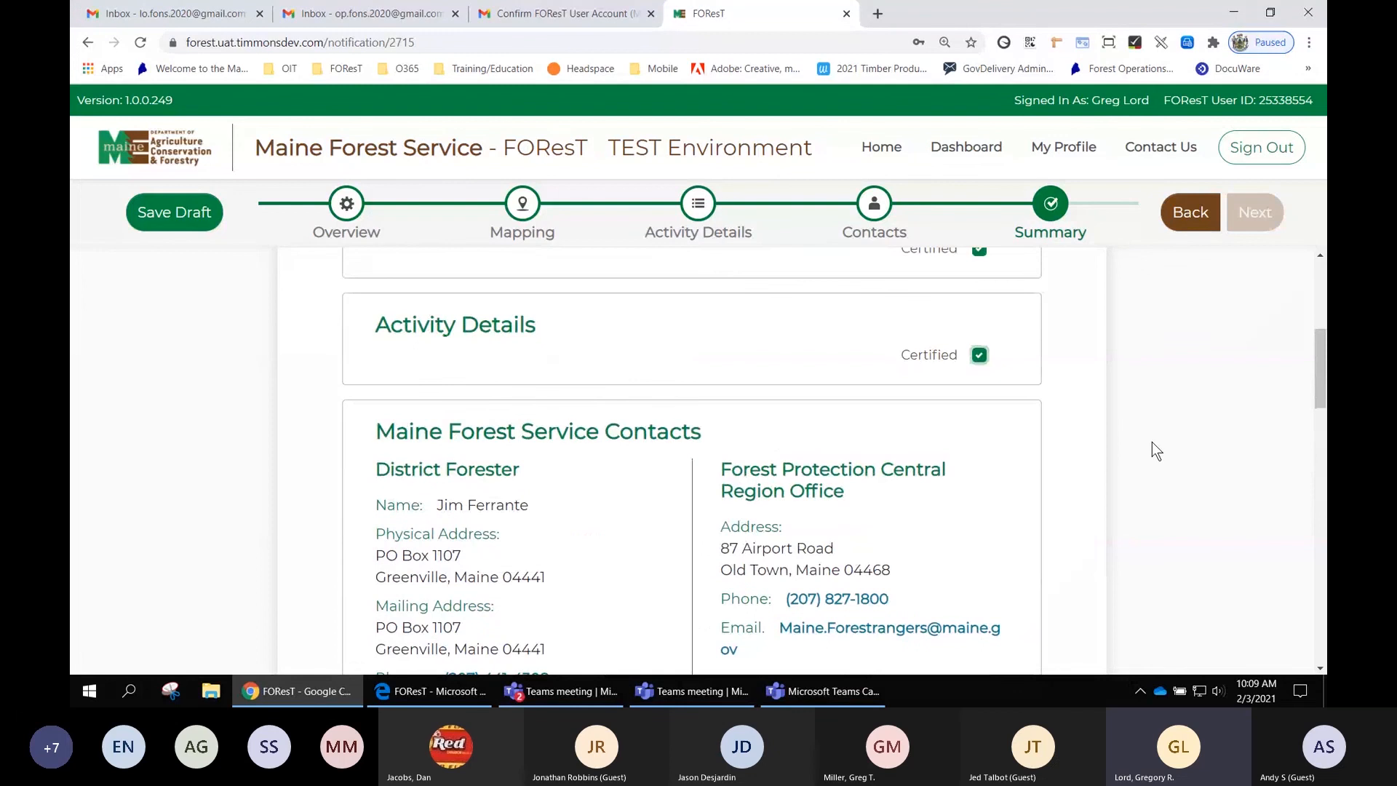
pyautogui.scroll(-1, 1118, 454)
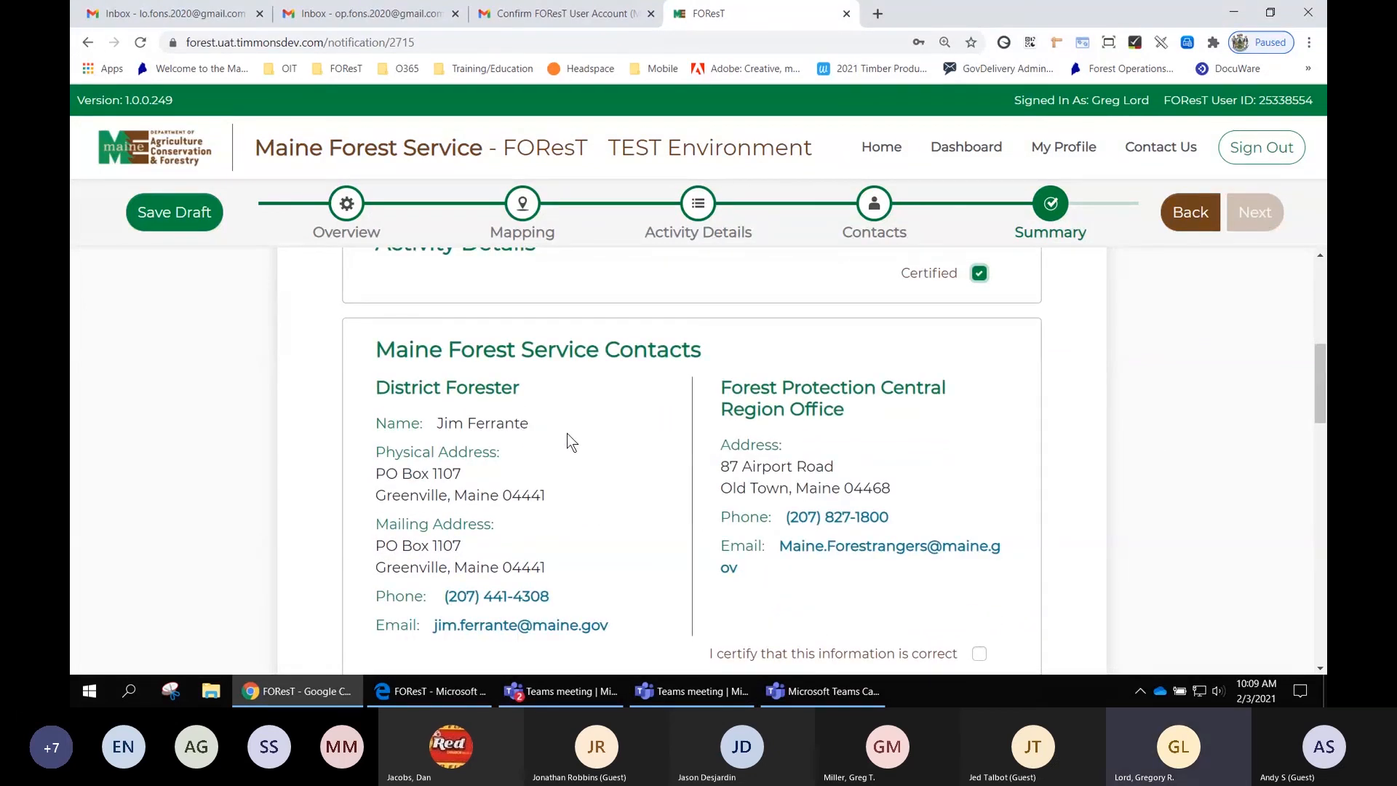
pyautogui.scroll(-1, 566, 434)
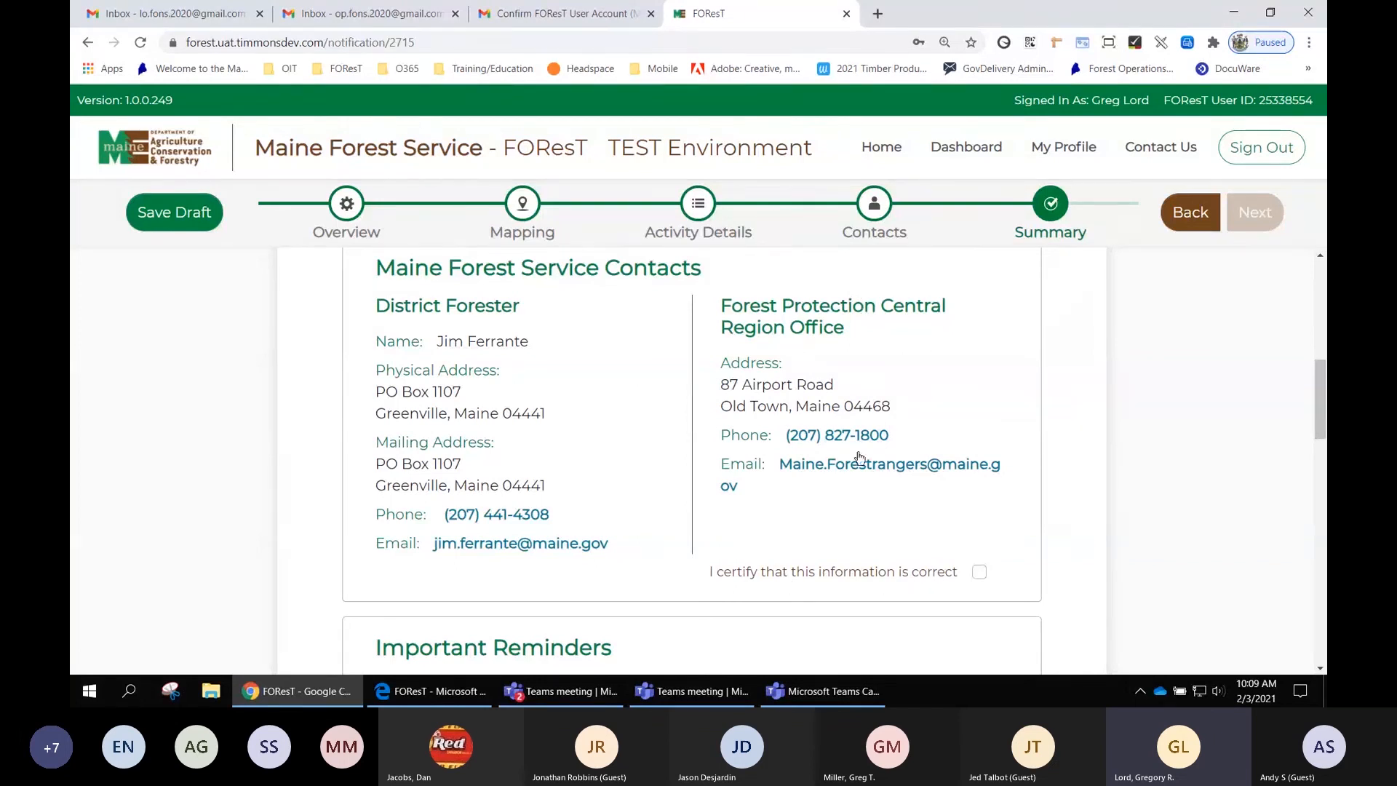
pyautogui.click(979, 572)
# - Read through the Important Reminders section, including the harvest and road construction reminders
pyautogui.scroll(2, 1054, 453)
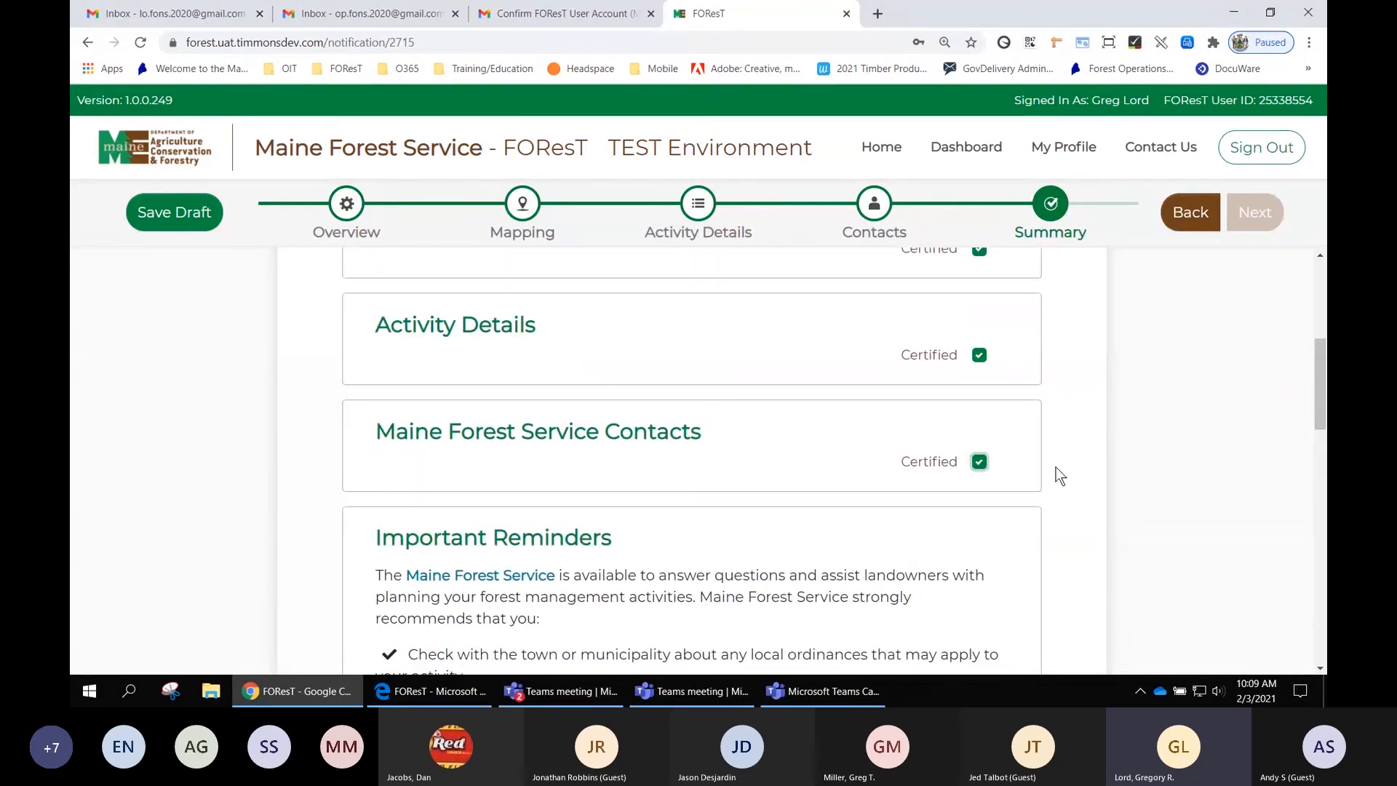
pyautogui.scroll(-1, 1127, 502)
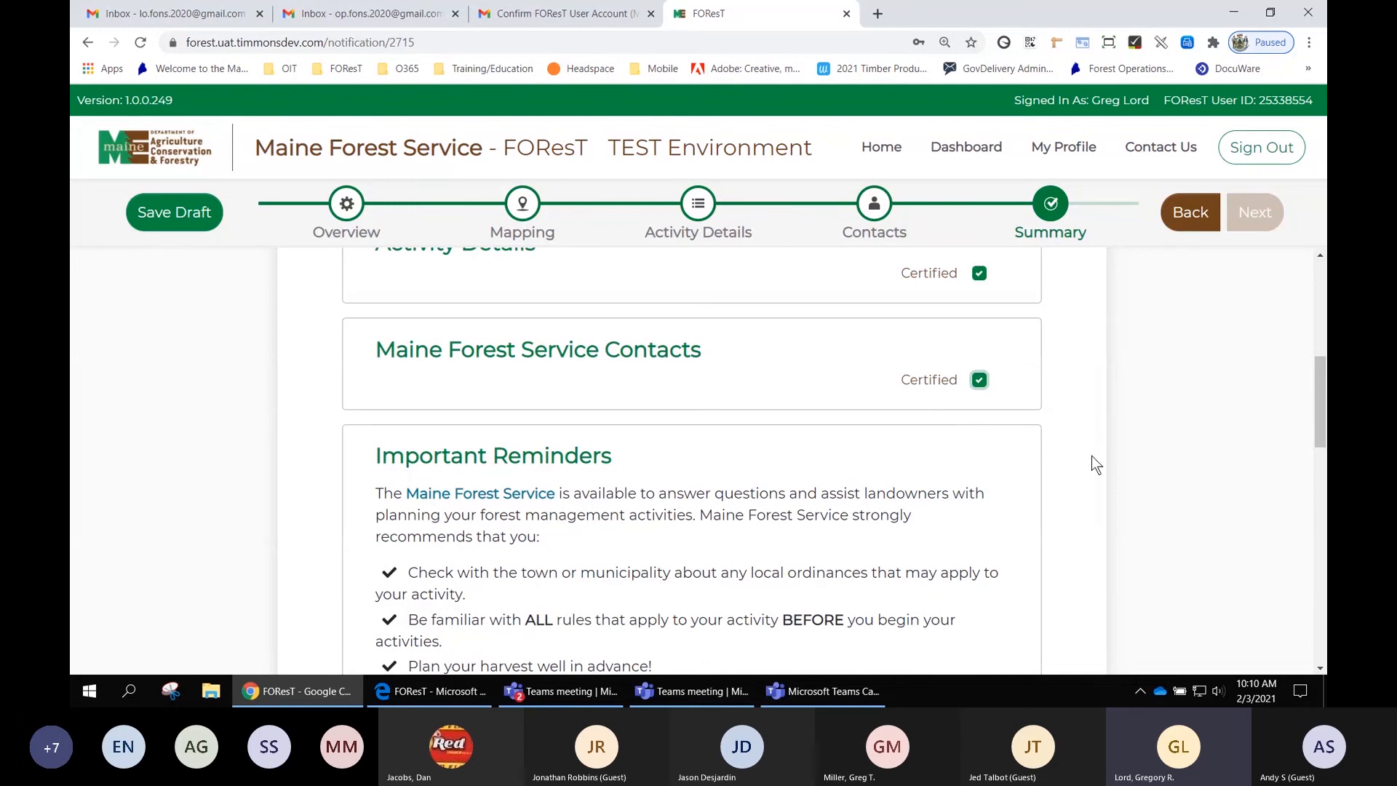
pyautogui.scroll(-1, 1091, 456)
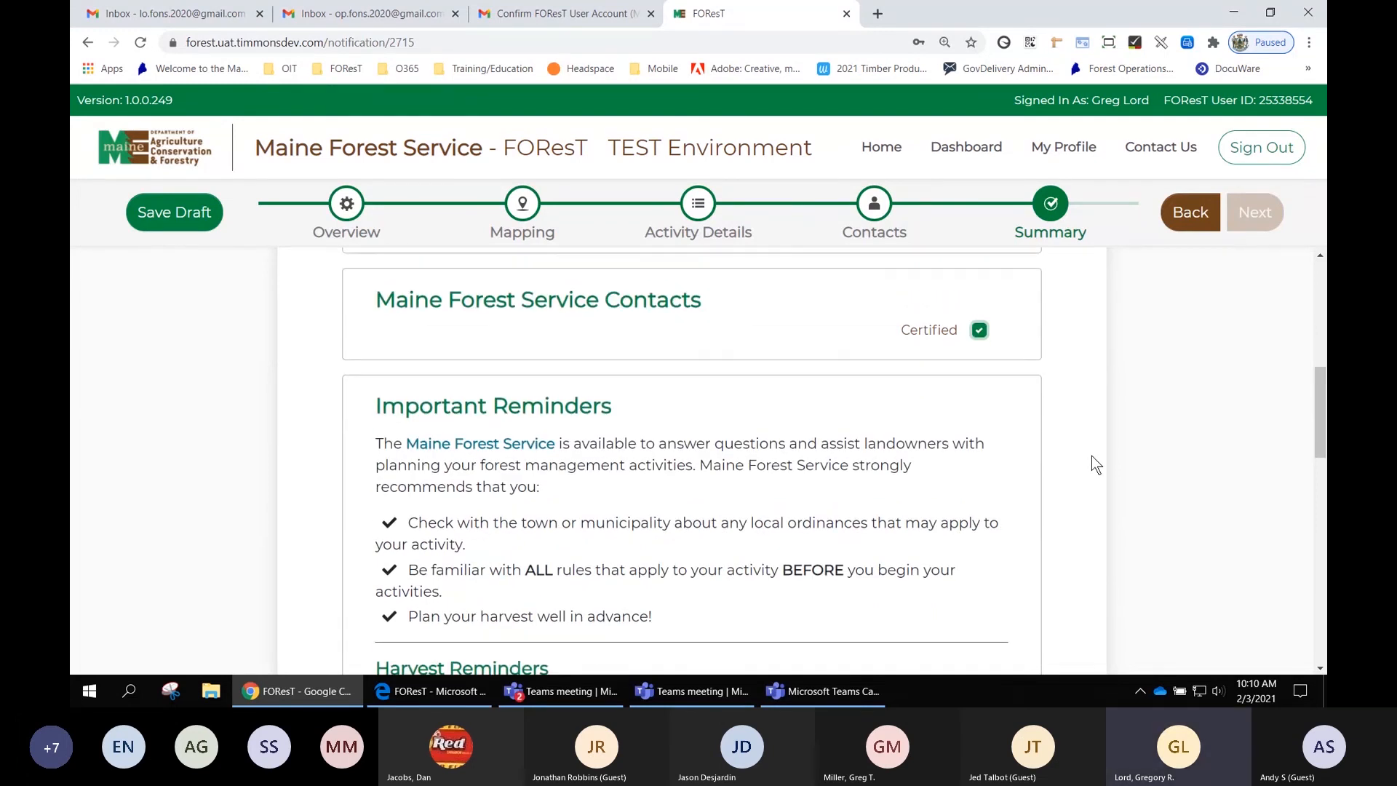
pyautogui.scroll(2, 1091, 464)
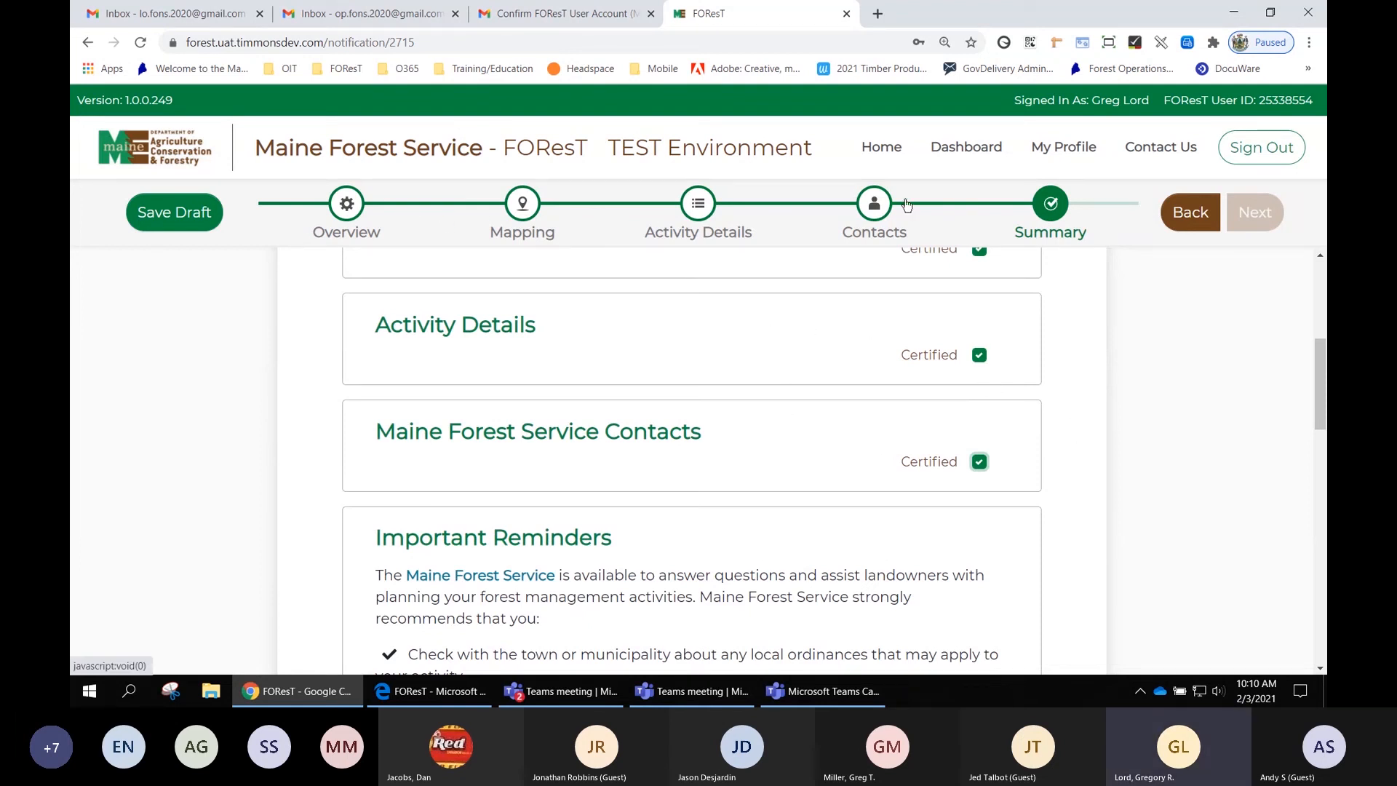
pyautogui.scroll(-1, 1113, 336)
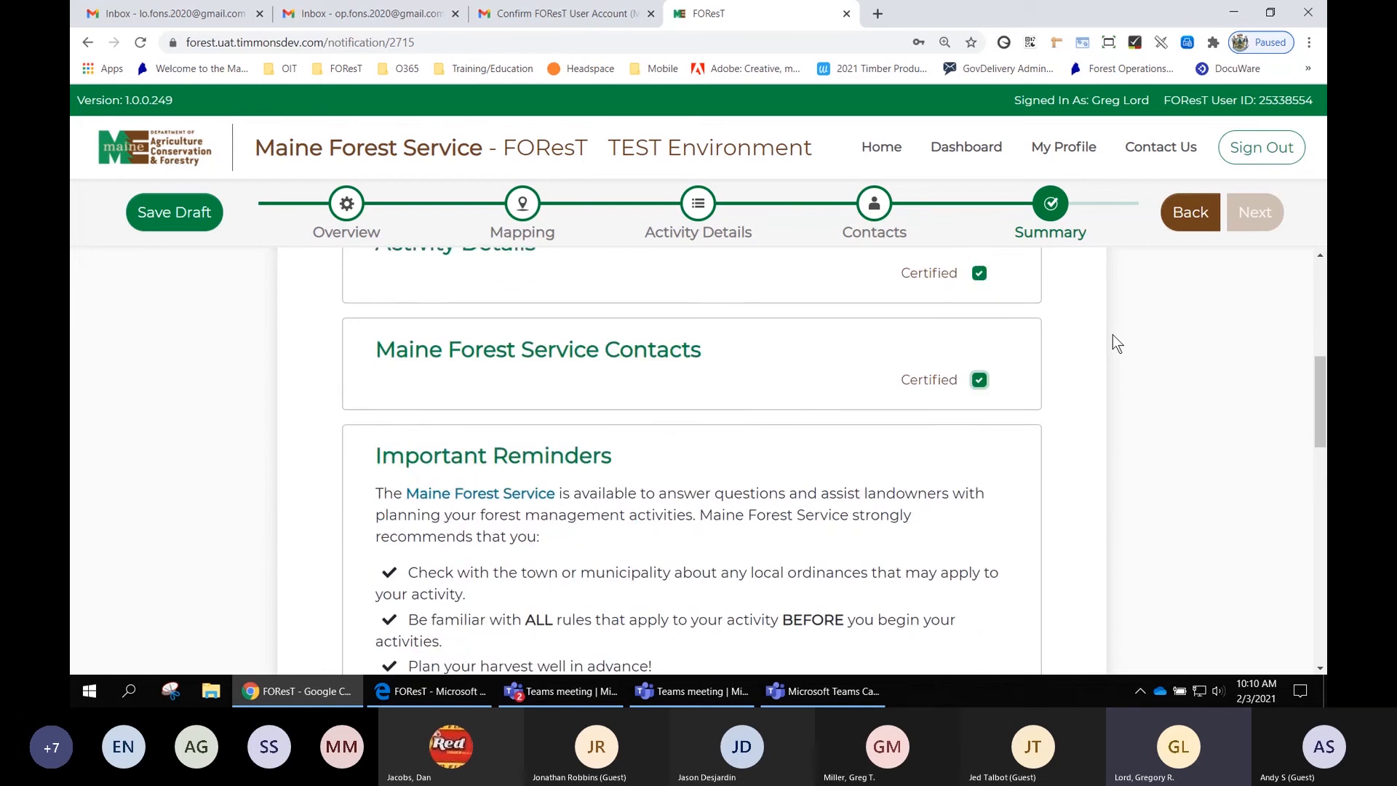
pyautogui.scroll(-1, 1113, 337)
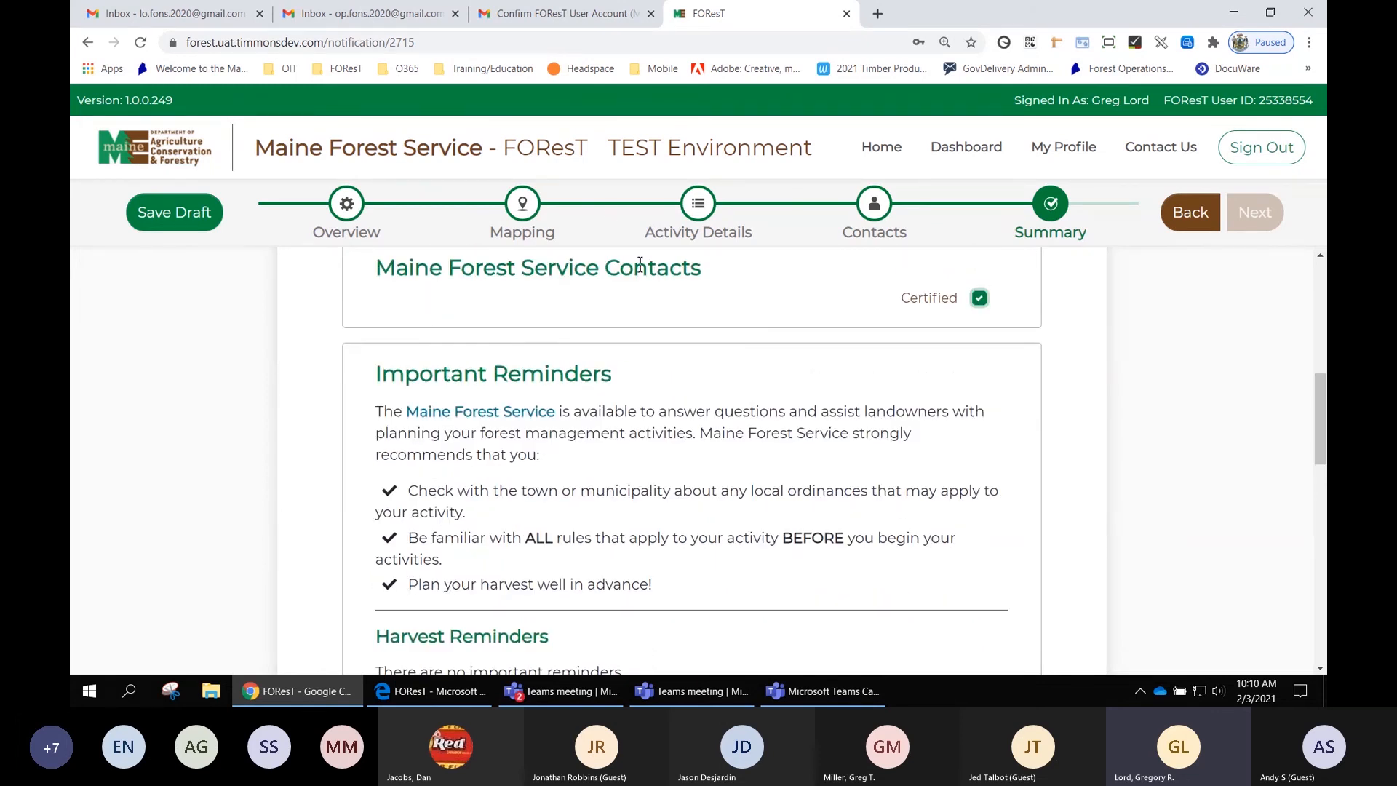
pyautogui.scroll(-1, 1119, 390)
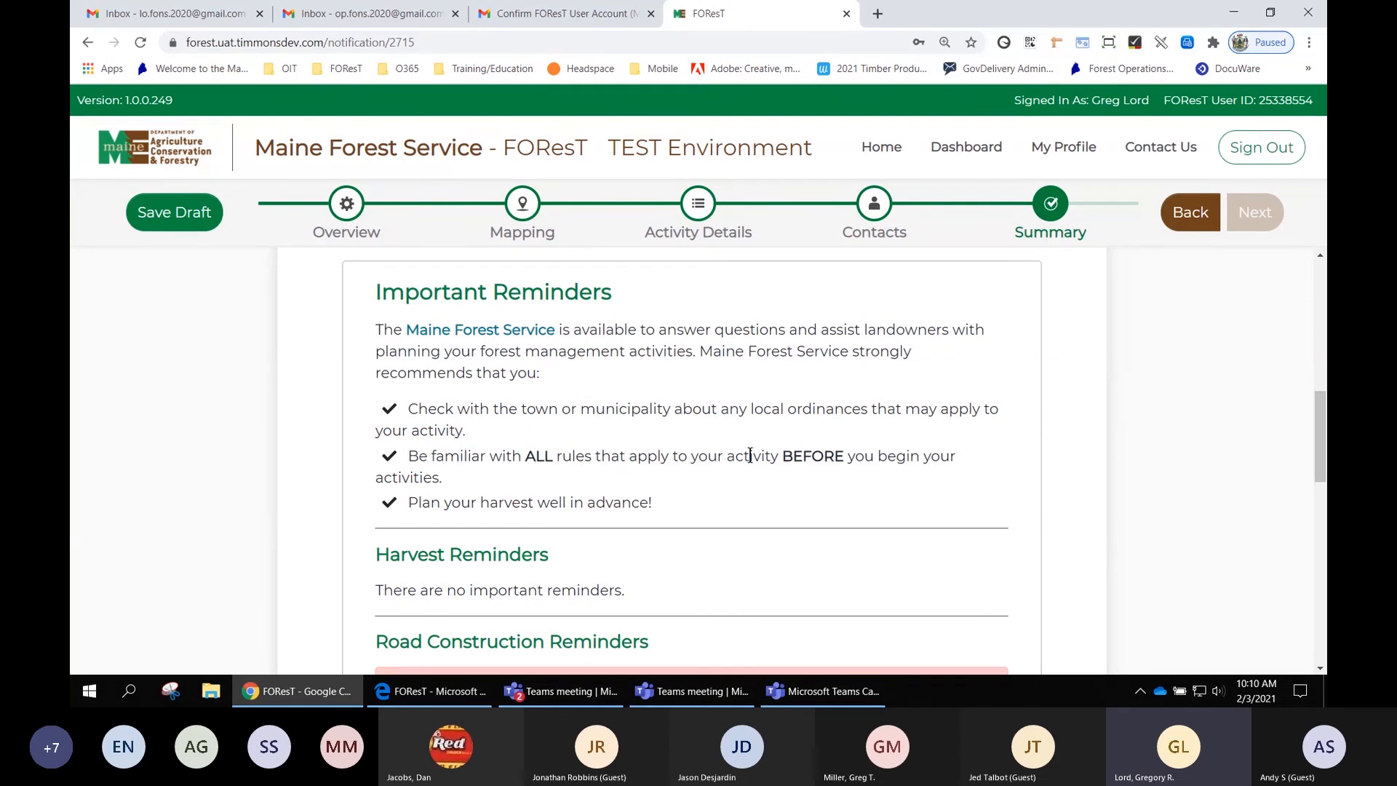
pyautogui.scroll(-1, 704, 515)
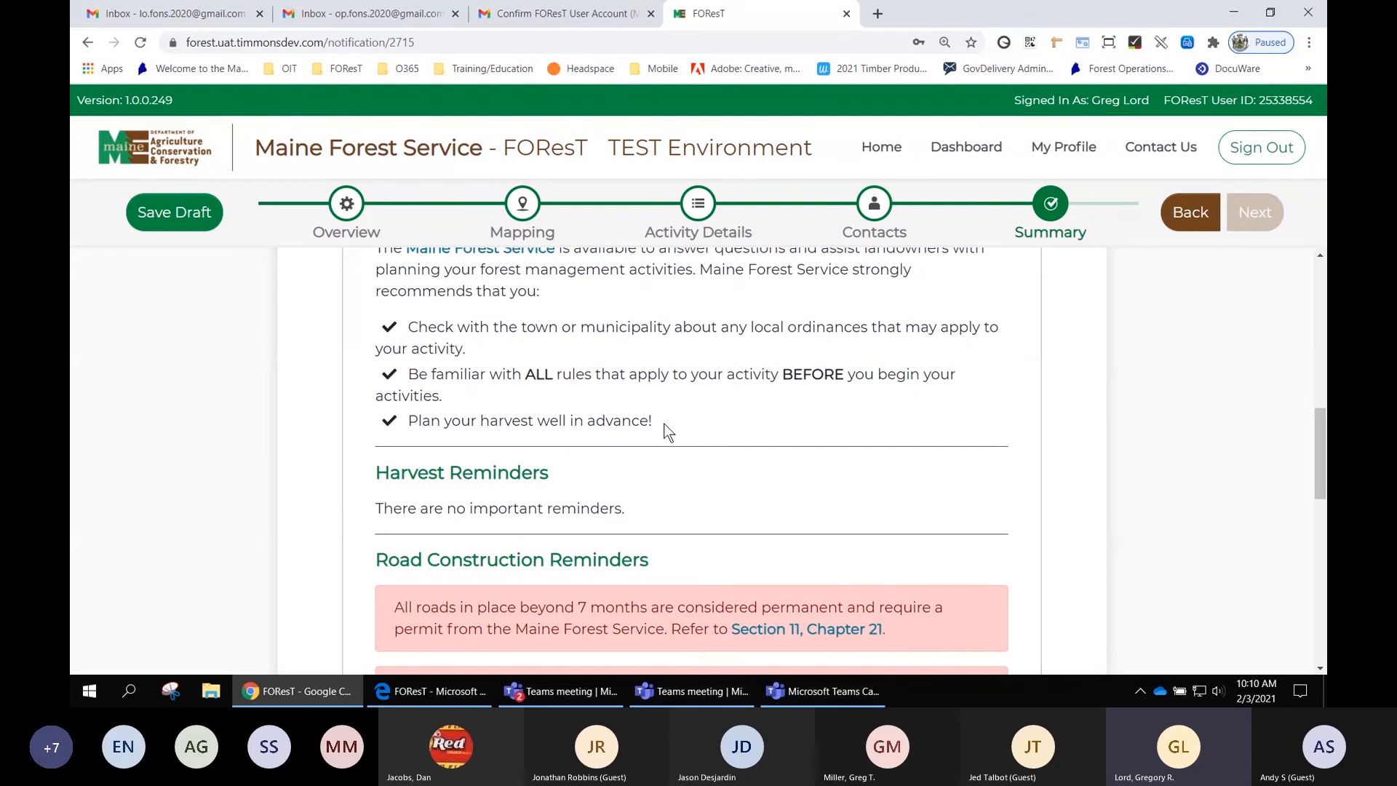
pyautogui.scroll(-1, 668, 433)
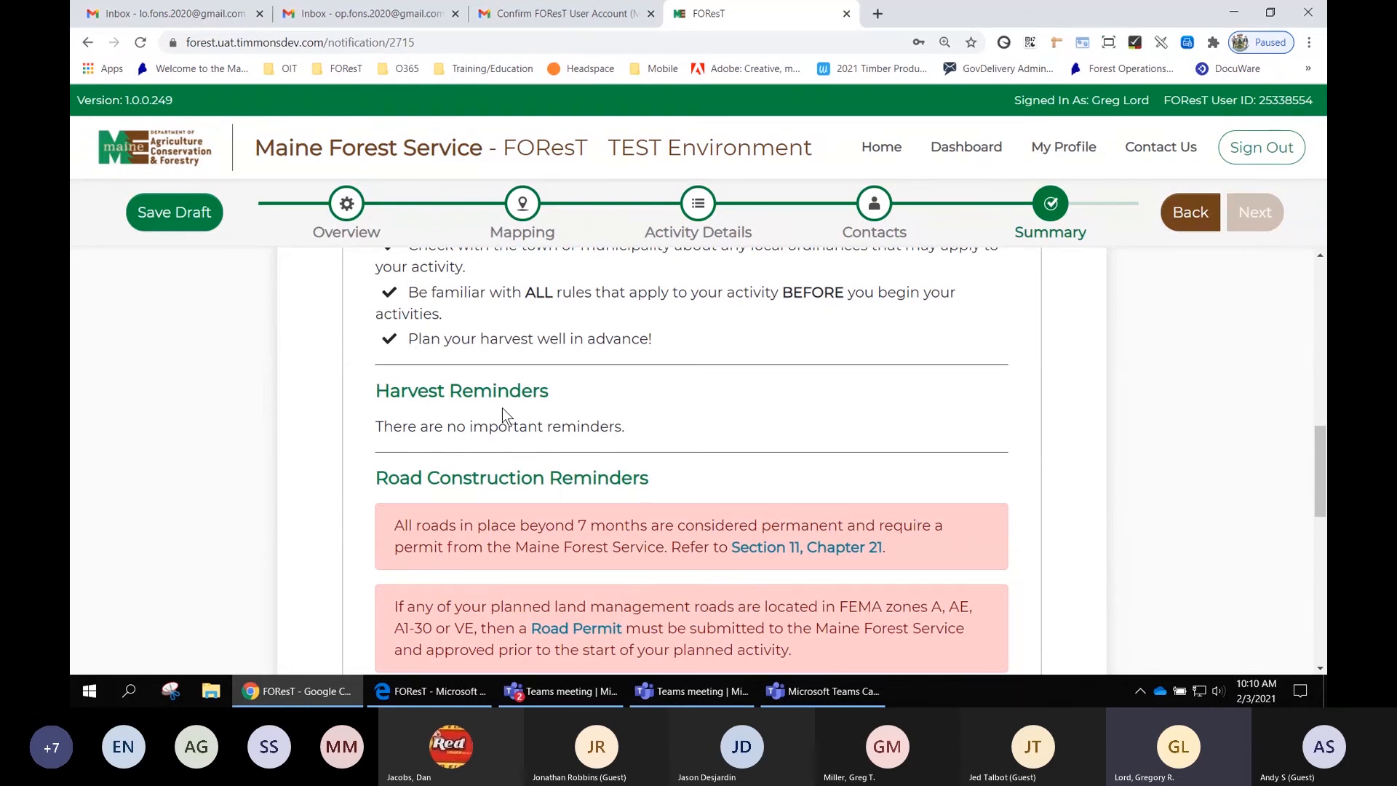
pyautogui.scroll(-2, 735, 406)
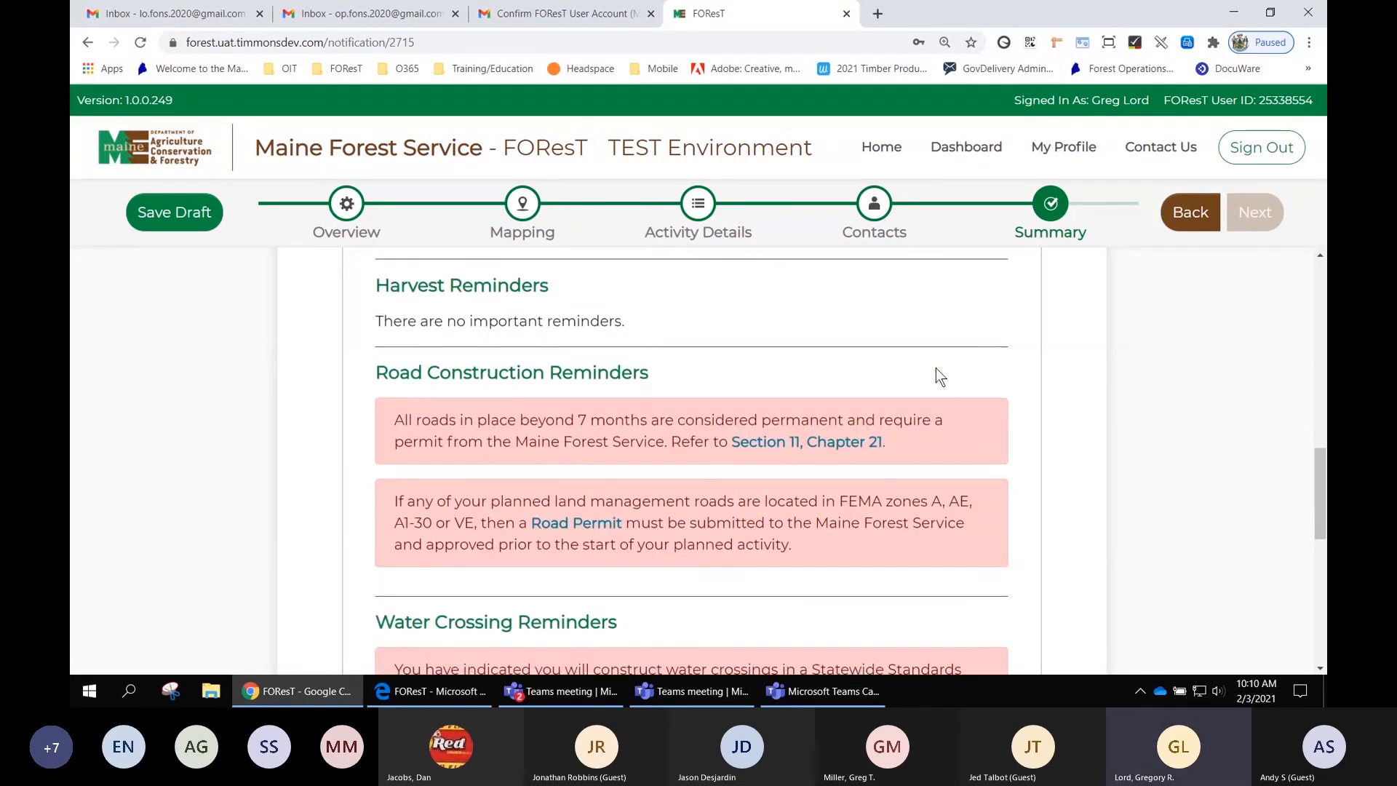
pyautogui.scroll(-1, 936, 368)
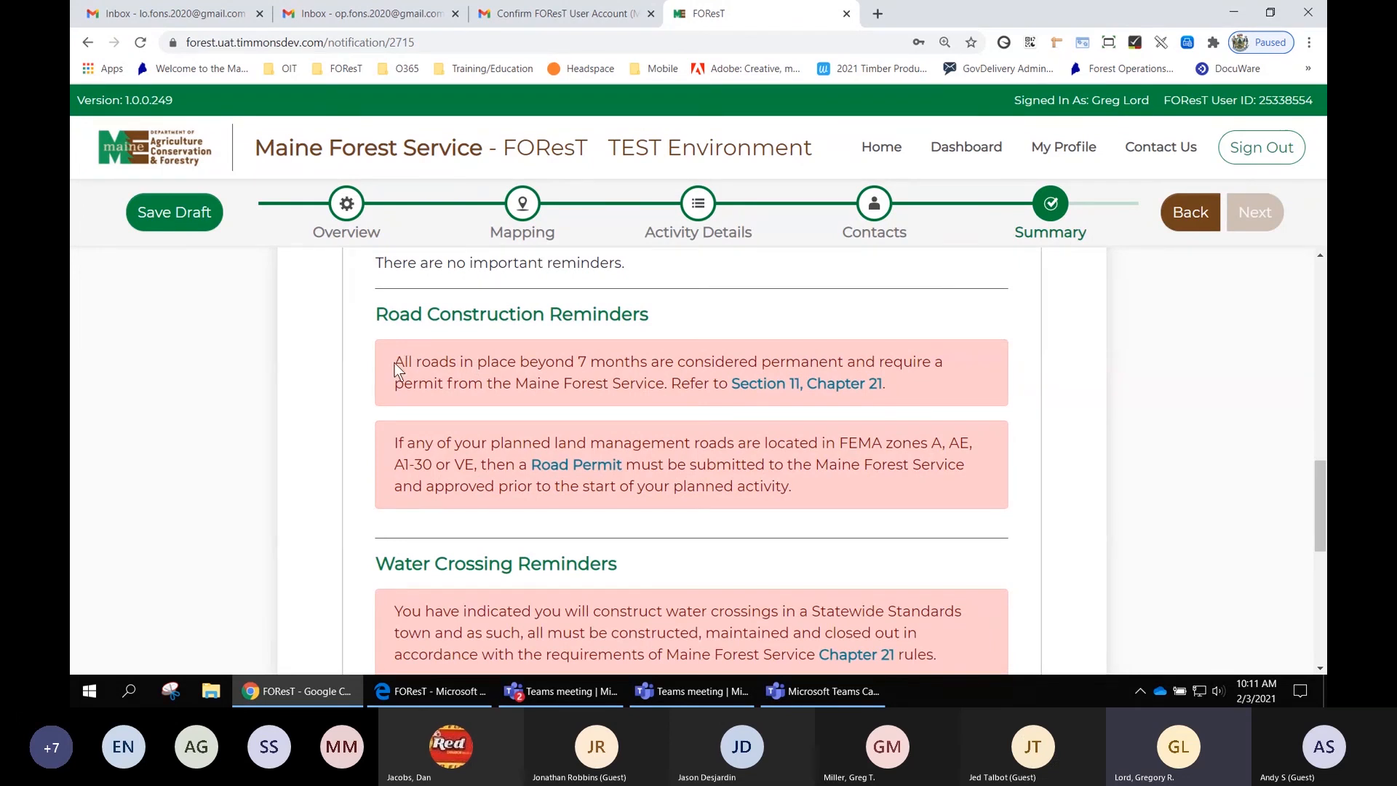
# - Open the Section 11, Chapter 21 rule linked in the road construction reminder, read its permits section, and return to the notification
pyautogui.moveTo(395, 361); pyautogui.dragTo(594, 361)
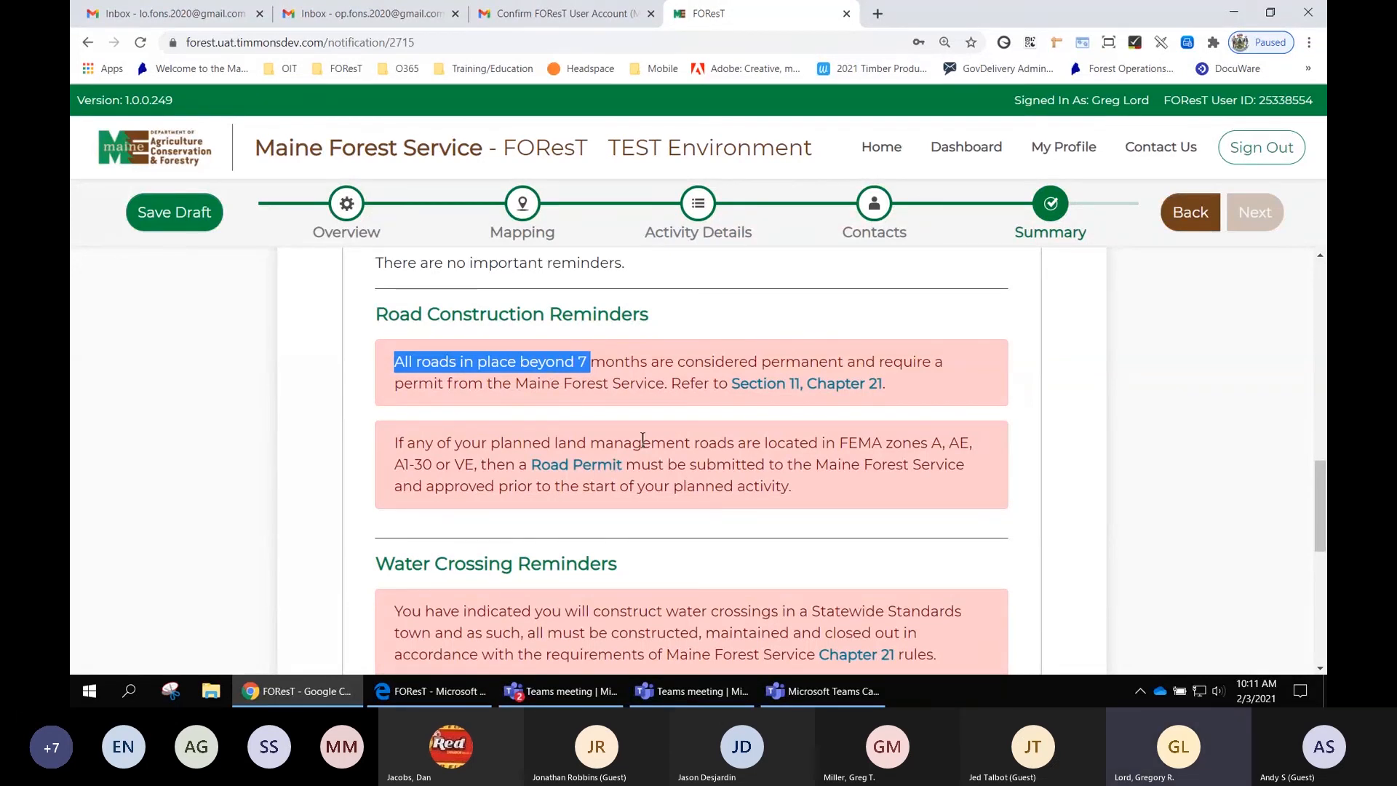
pyautogui.click(803, 391)
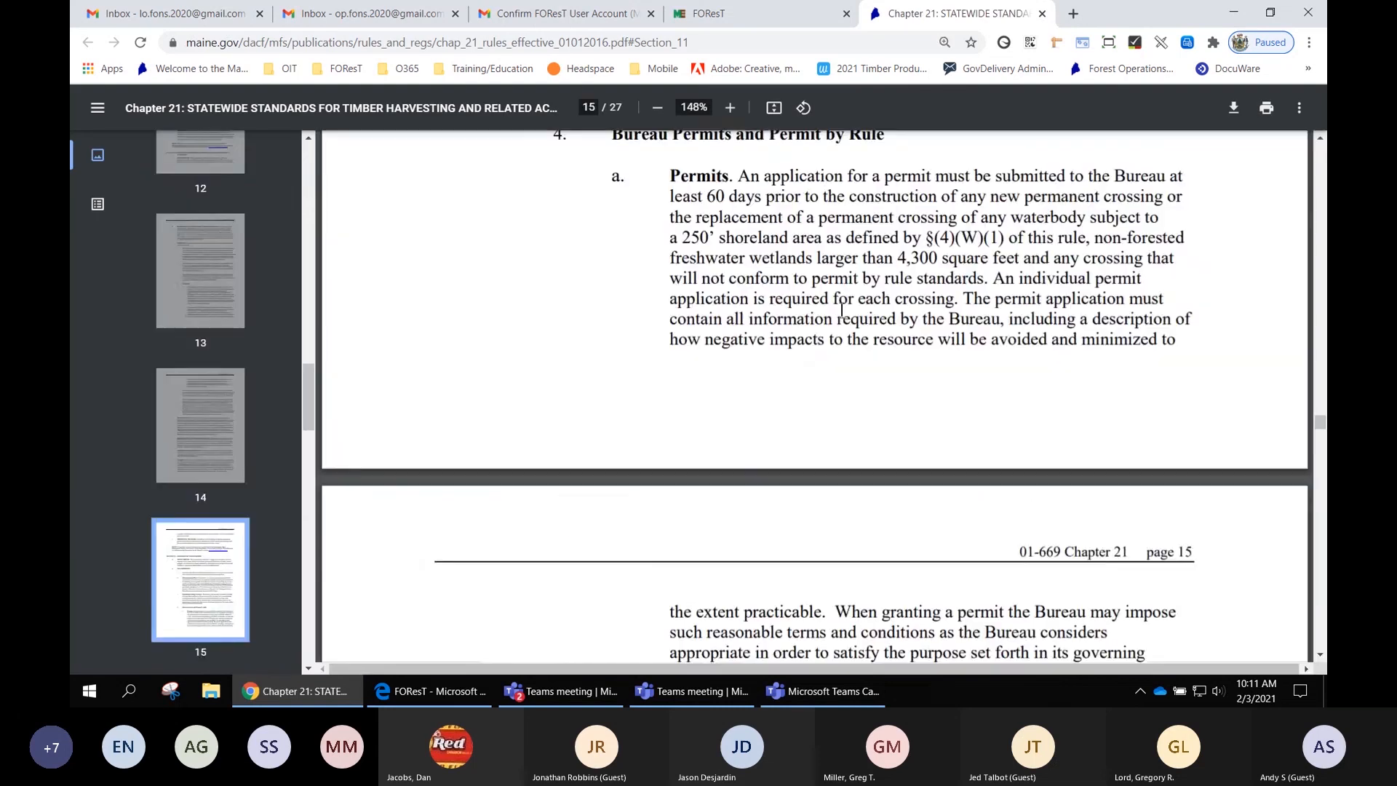
pyautogui.scroll(1, 997, 324)
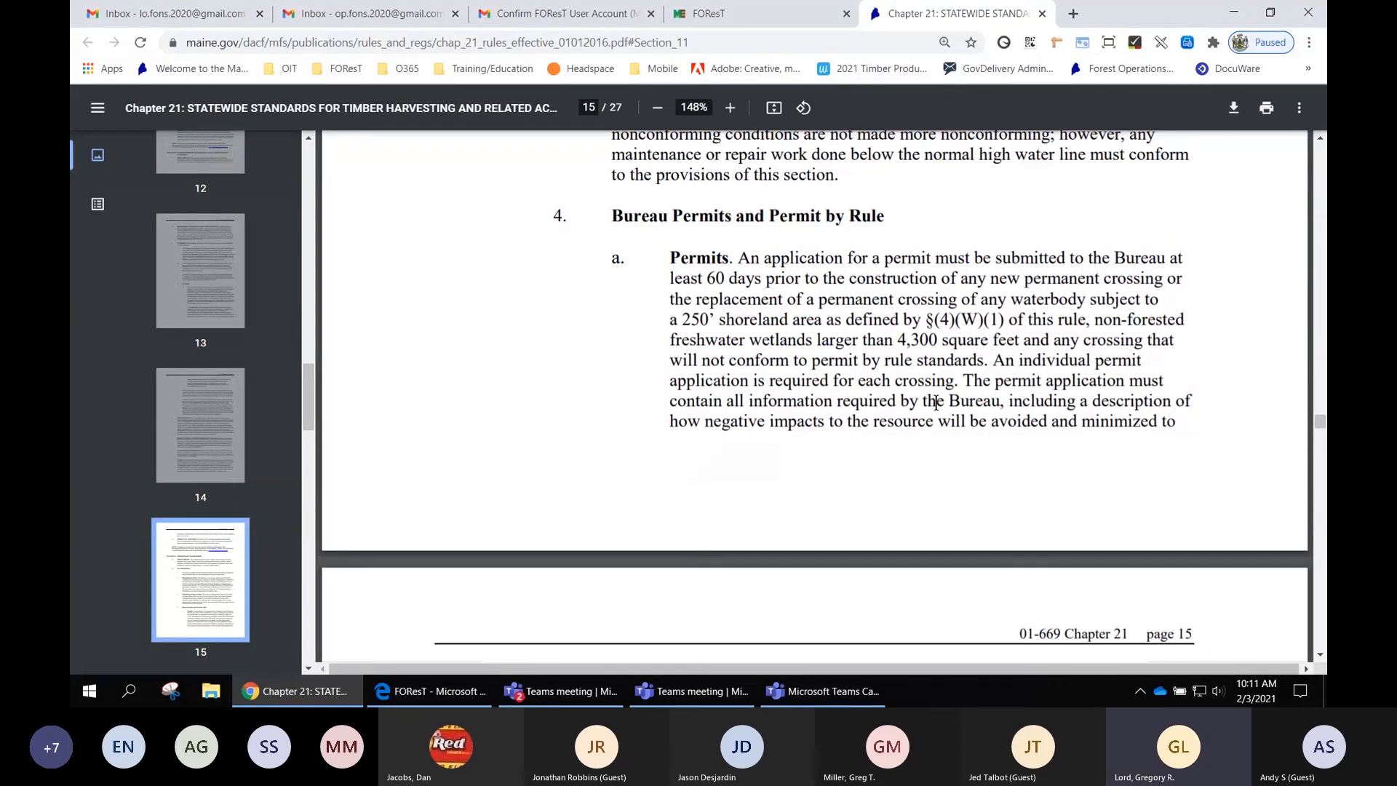
pyautogui.scroll(-1, 1029, 375)
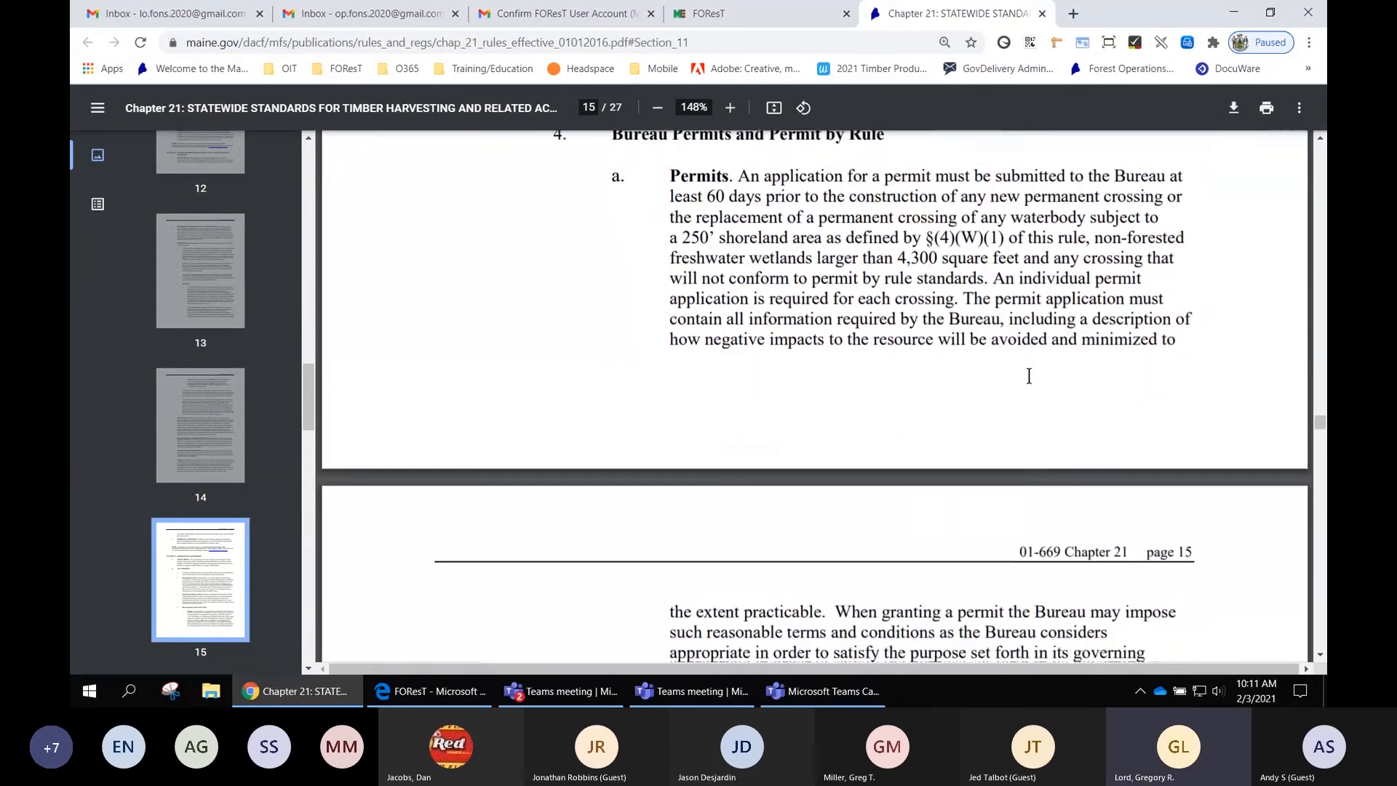
pyautogui.scroll(-1, 1029, 376)
pyautogui.scroll(1, 975, 459)
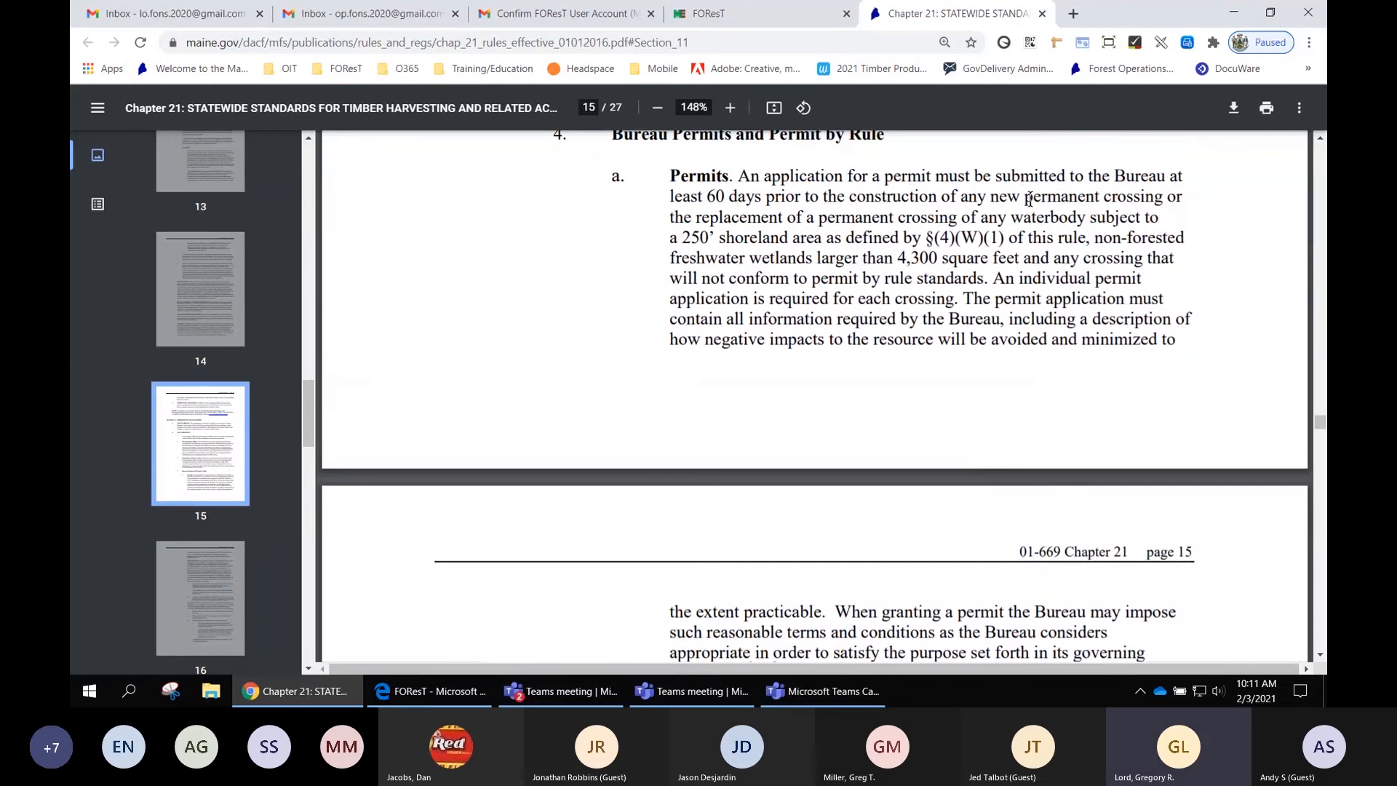
pyautogui.click(784, 16)
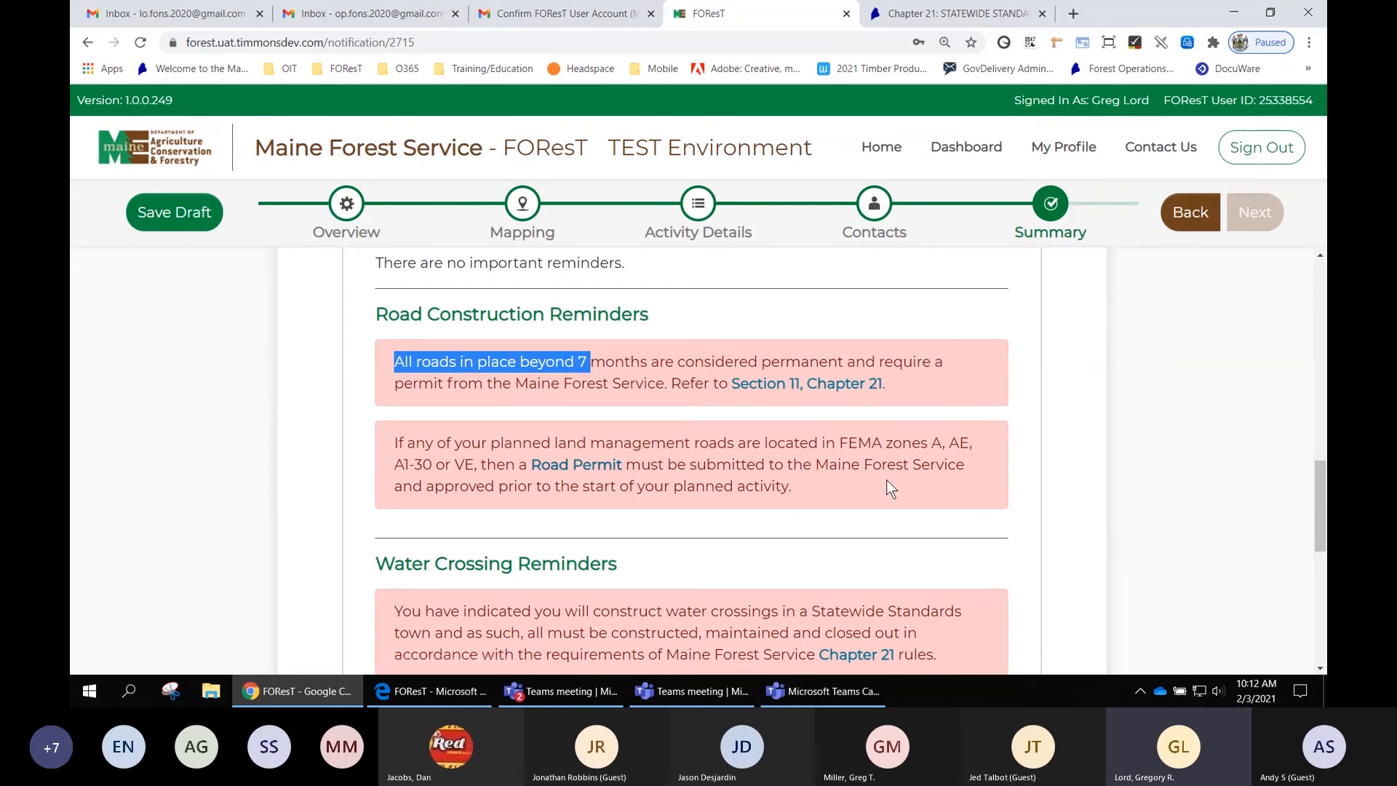
# - Open the European Larch Canker quarantine link in the general reminders, then return to the notification
pyautogui.scroll(-1, 886, 481)
pyautogui.scroll(-1, 887, 481)
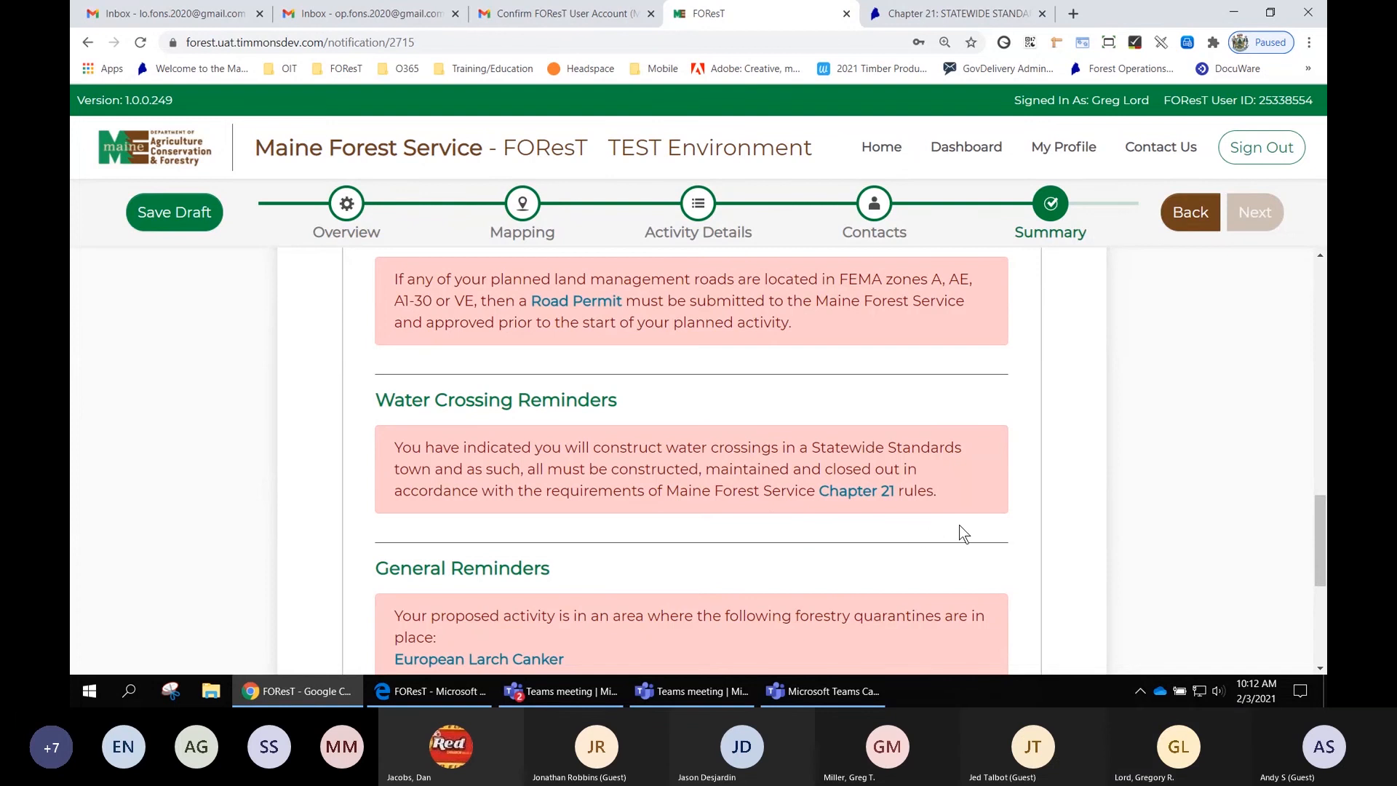
pyautogui.scroll(-1, 1041, 539)
pyautogui.scroll(-1, 1040, 539)
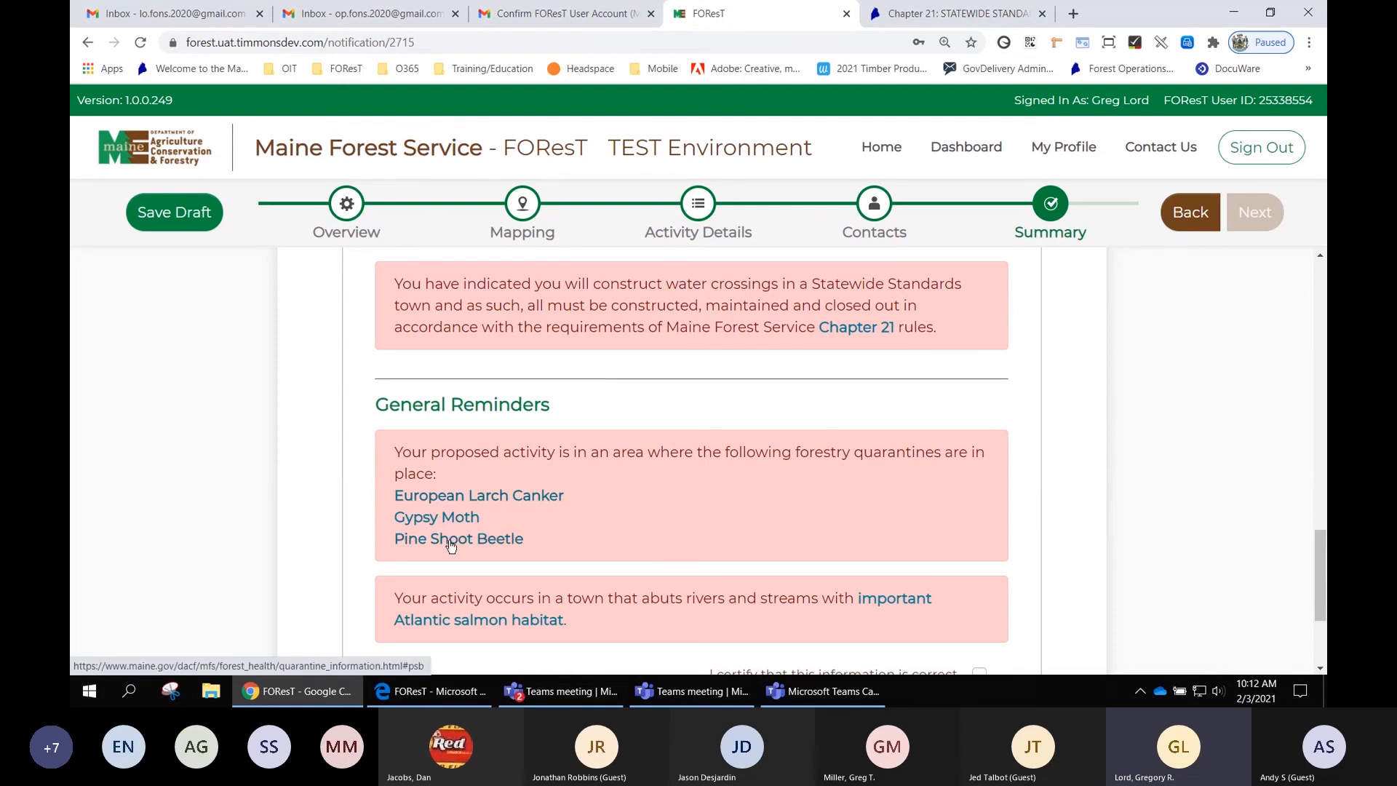
pyautogui.click(463, 501)
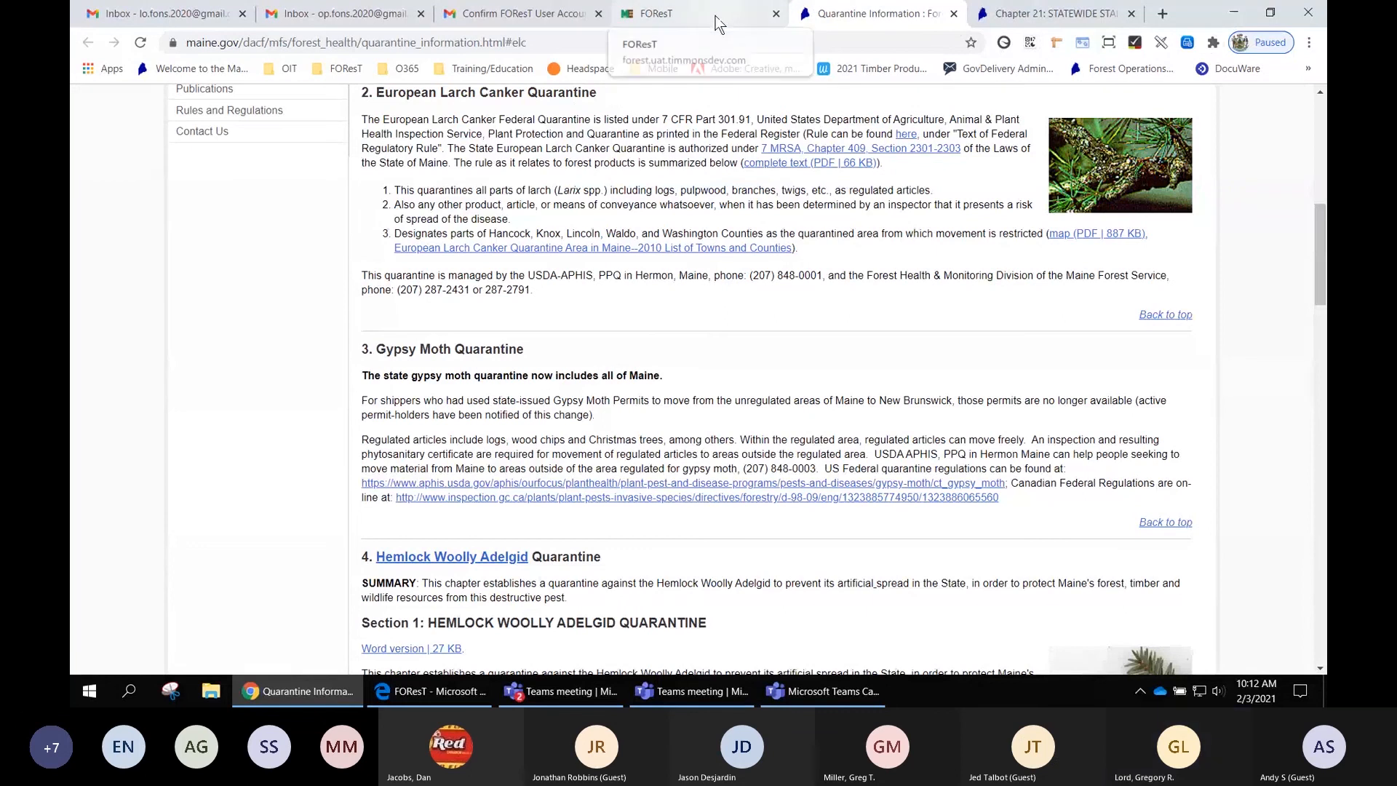
pyautogui.click(743, 15)
# - Certify the information in the Important Reminders section
pyautogui.scroll(-1, 692, 397)
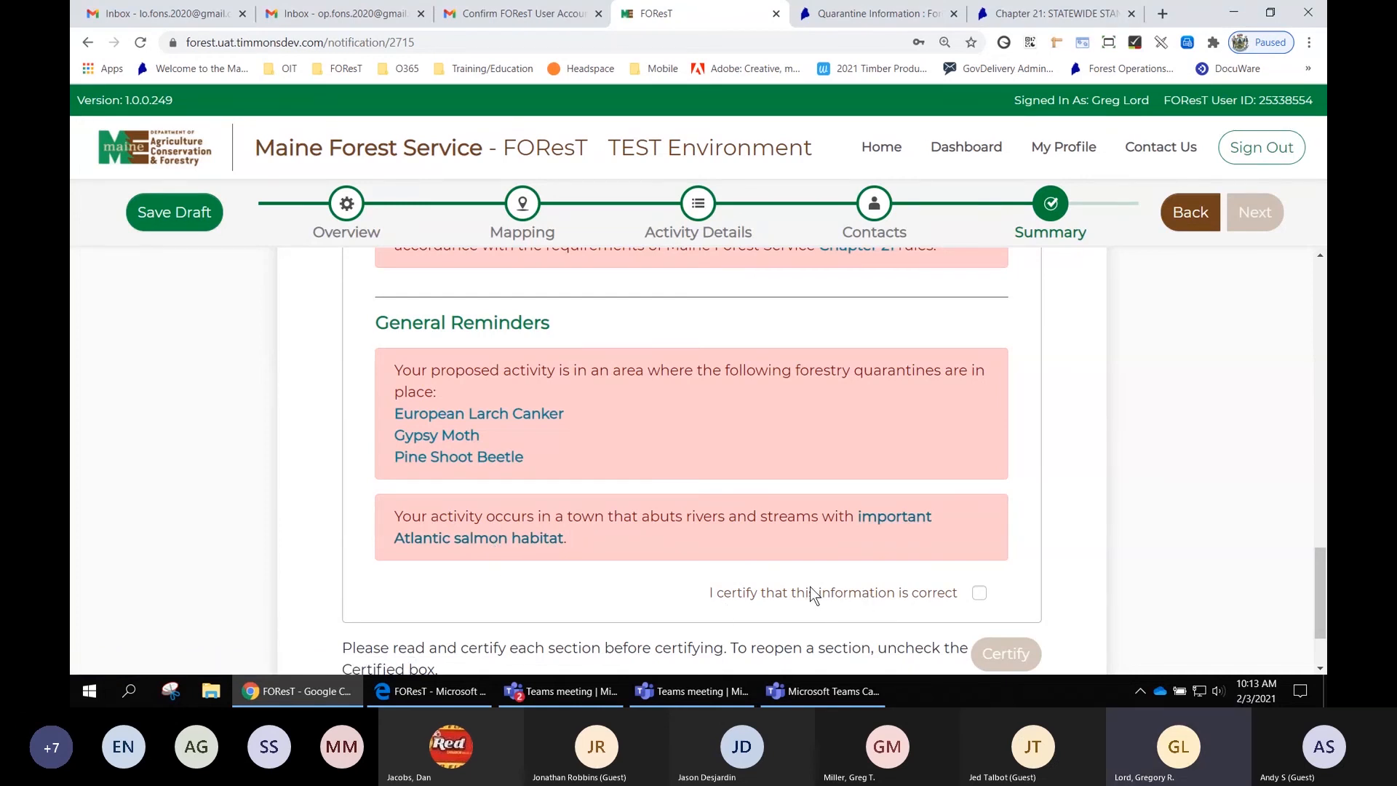
pyautogui.scroll(-2, 1179, 619)
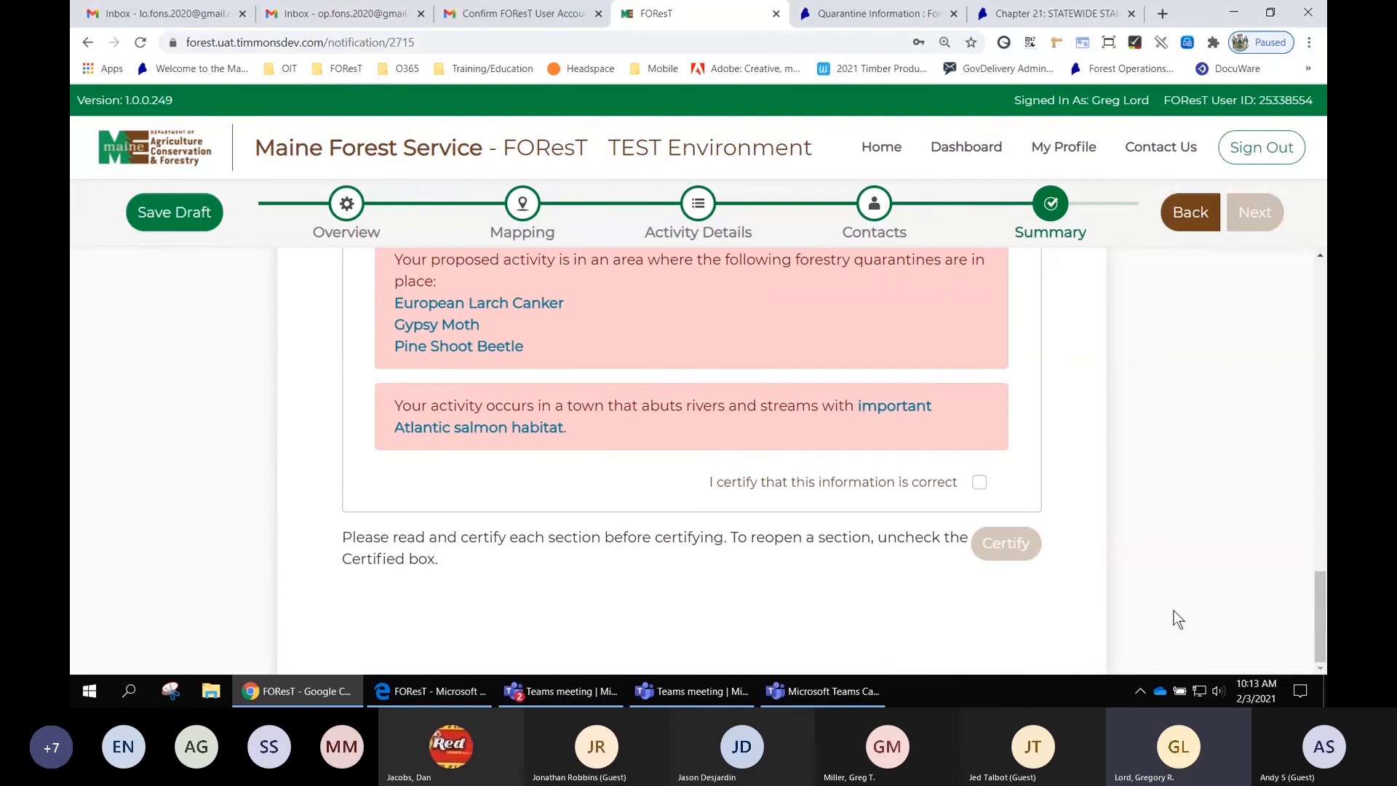
pyautogui.click(980, 483)
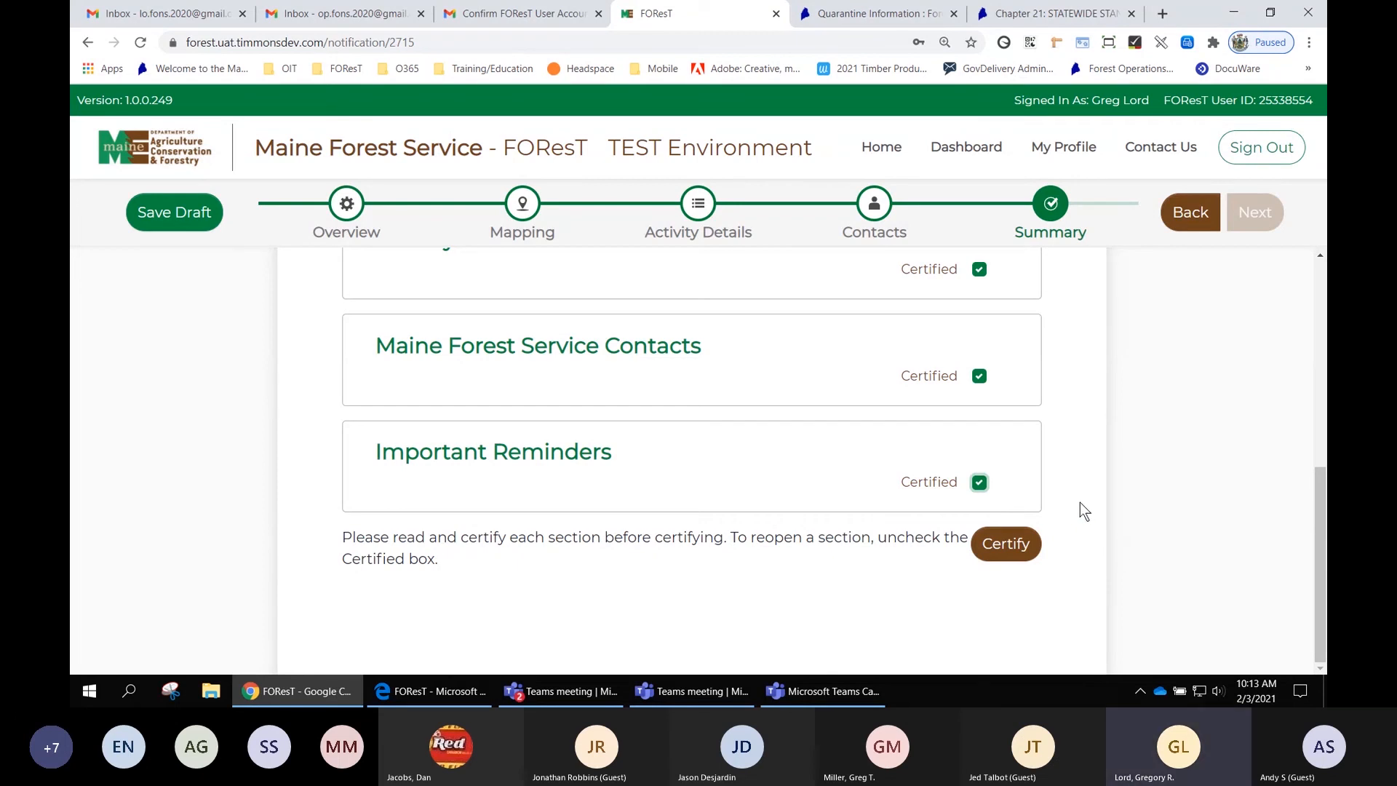
# - Start certifying the notification and tick all three Designated Agent acknowledgement statements
pyautogui.click(1010, 547)
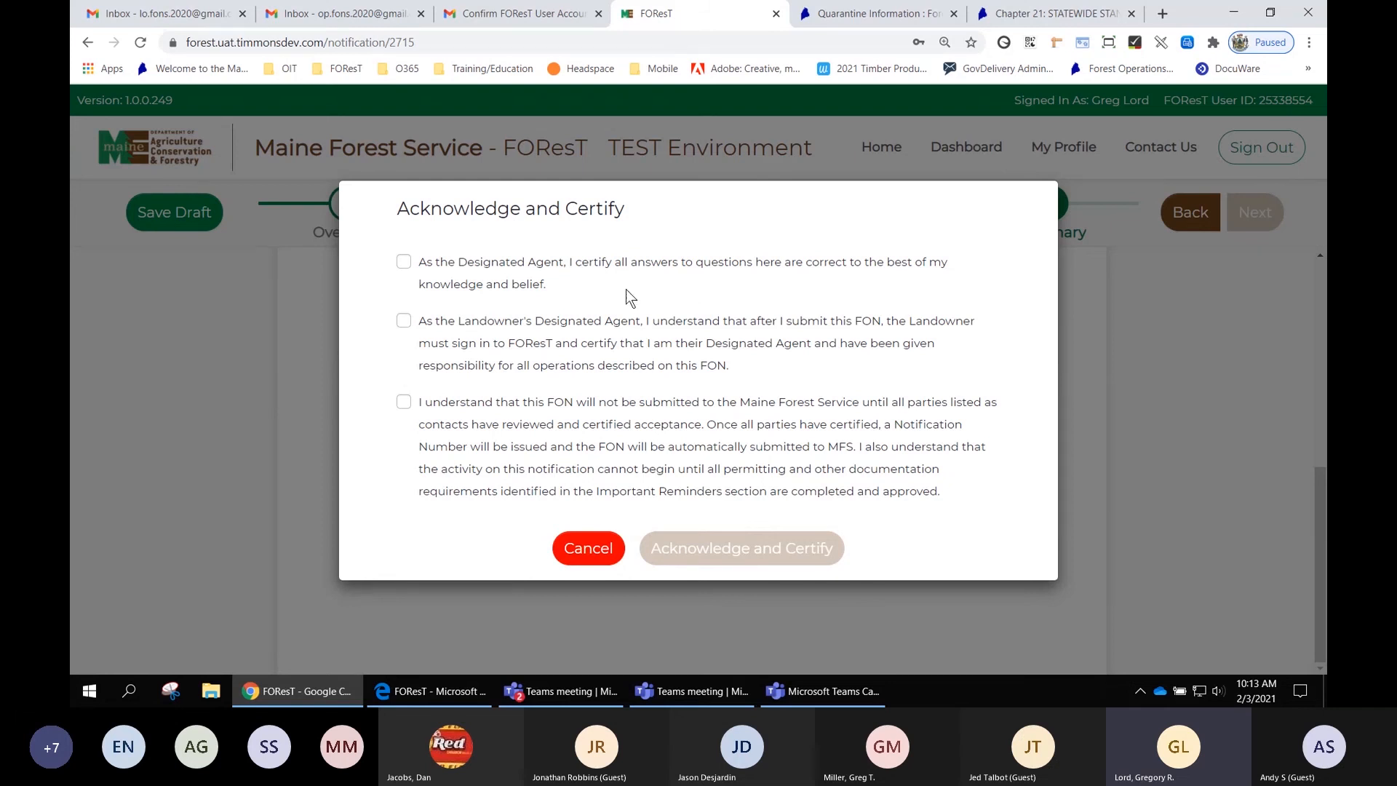
pyautogui.click(404, 261)
pyautogui.click(404, 323)
pyautogui.click(404, 403)
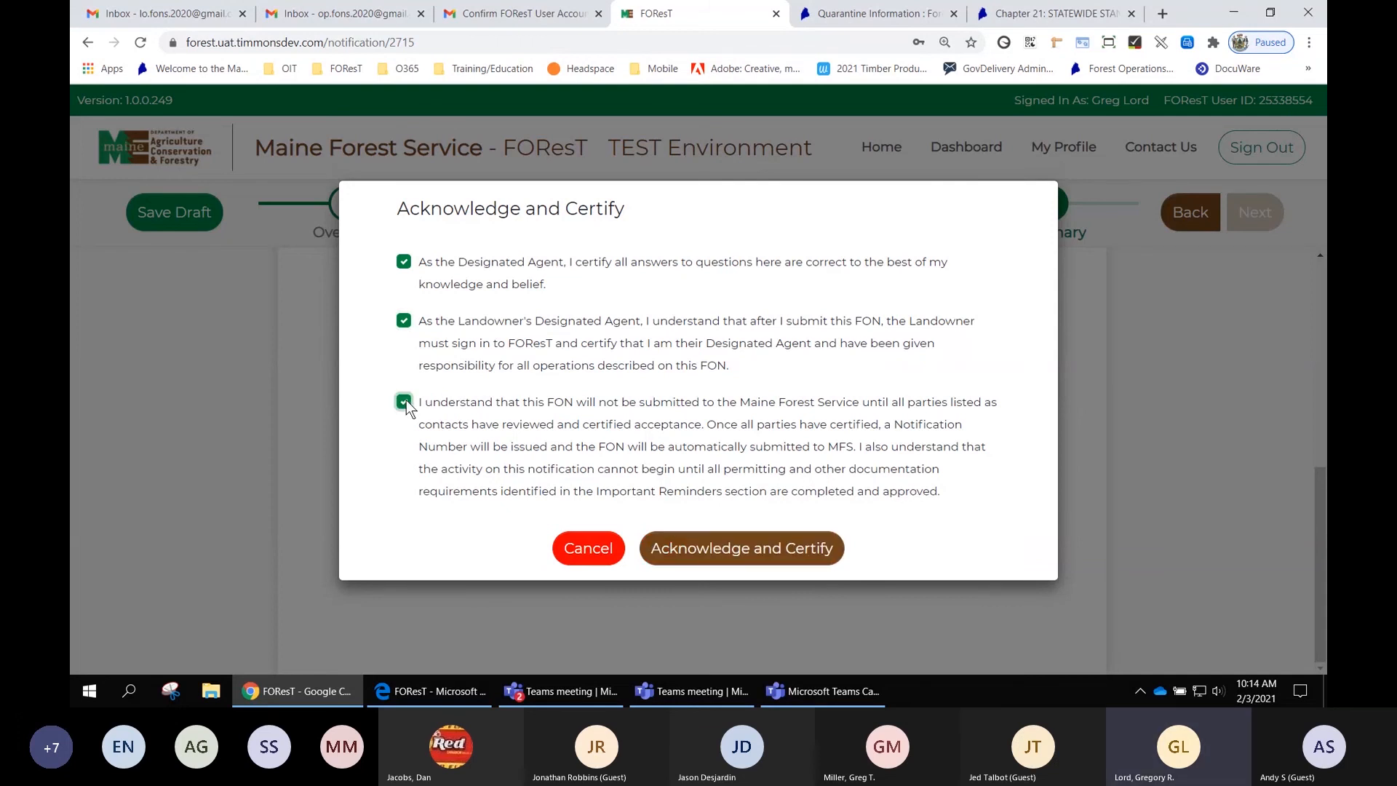
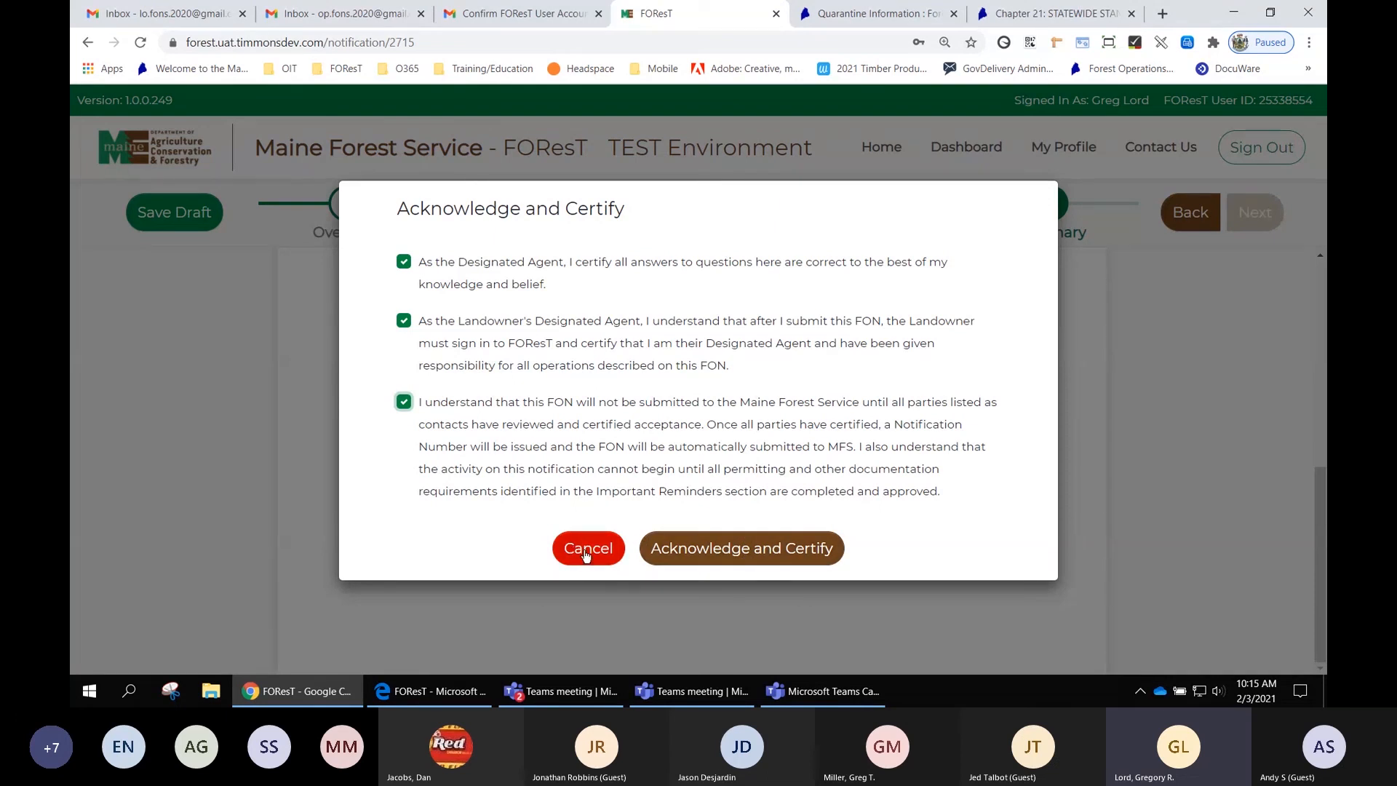
# - Submit the acknowledgement and certification, and re-enter the demo account's e-mail address in the sign-in prompt that appears
pyautogui.click(727, 554)
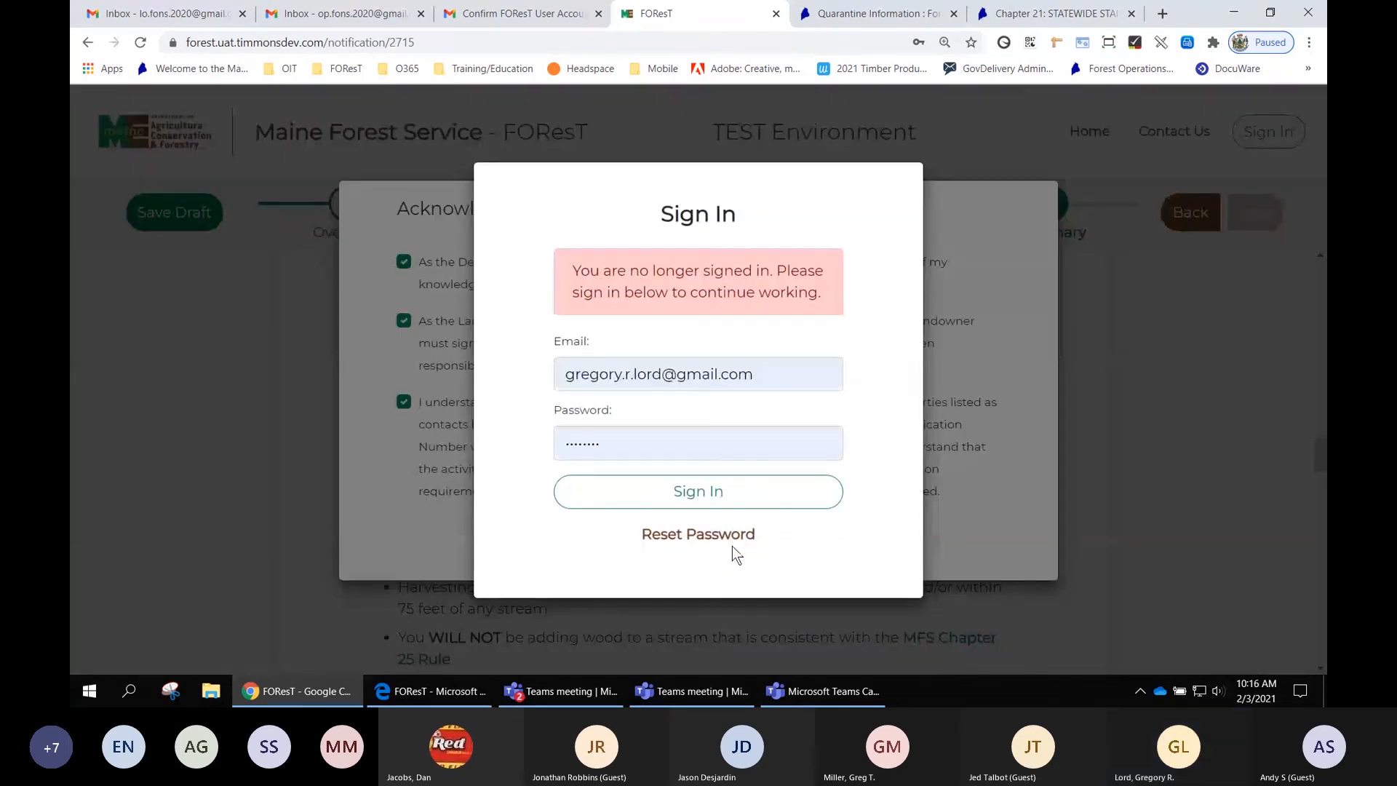
pyautogui.doubleClick(688, 445)
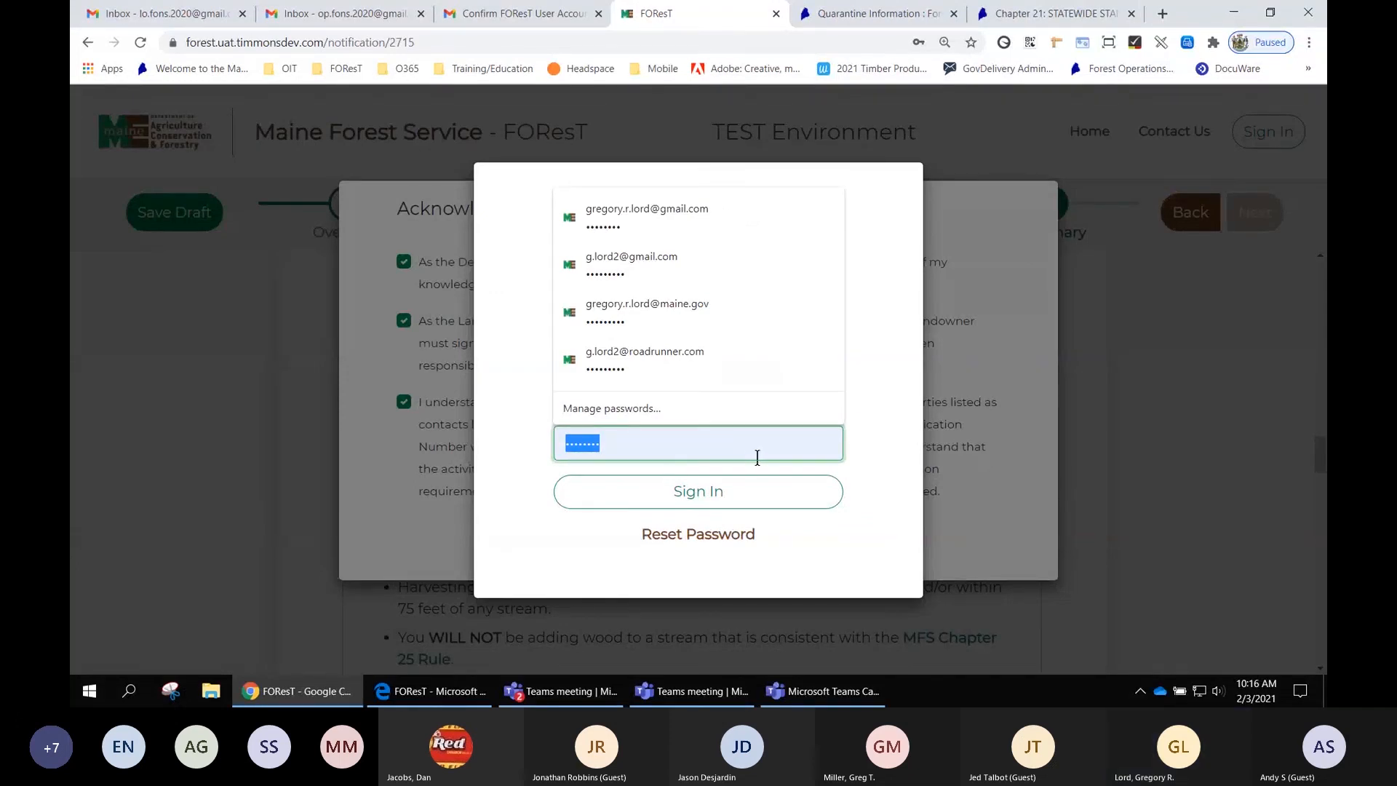
pyautogui.click(892, 414)
pyautogui.tripleClick(765, 375)
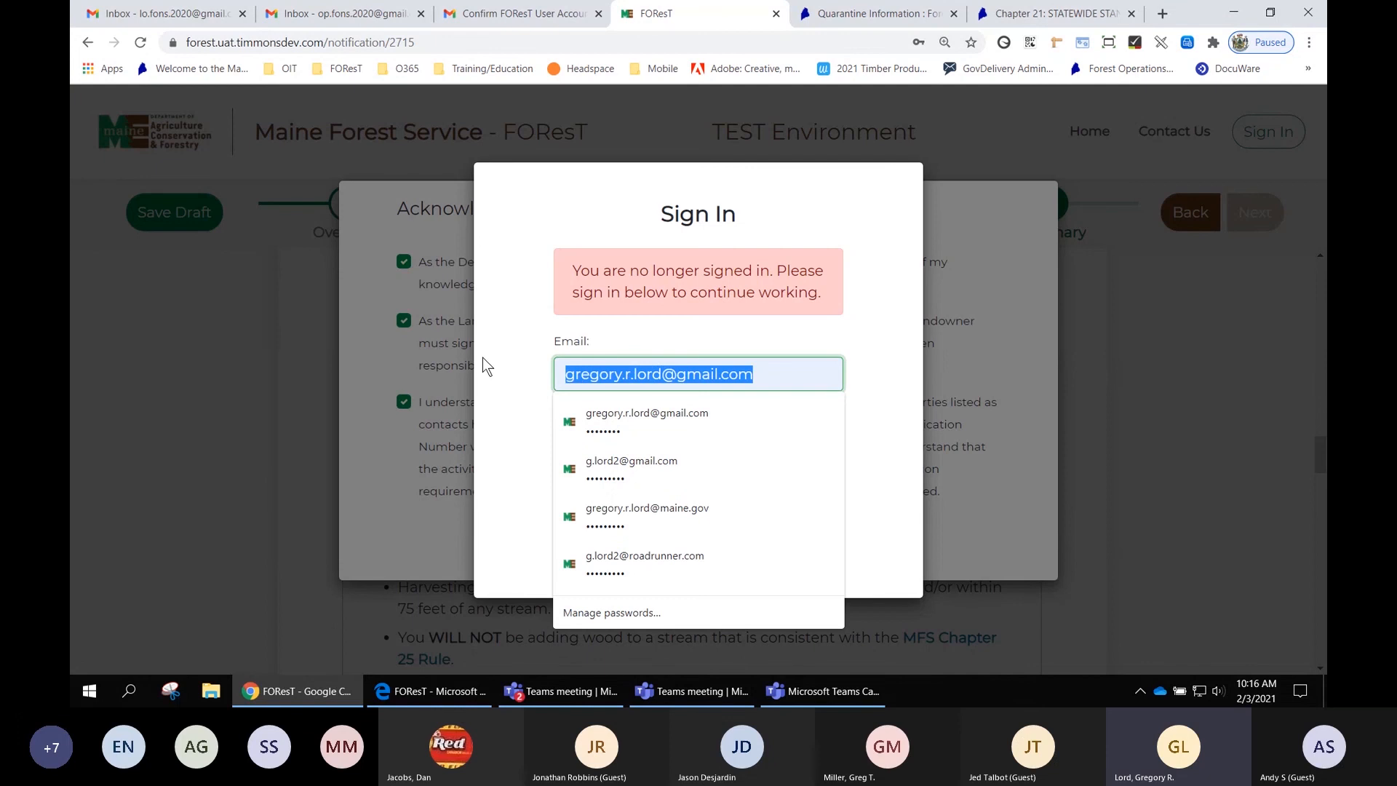
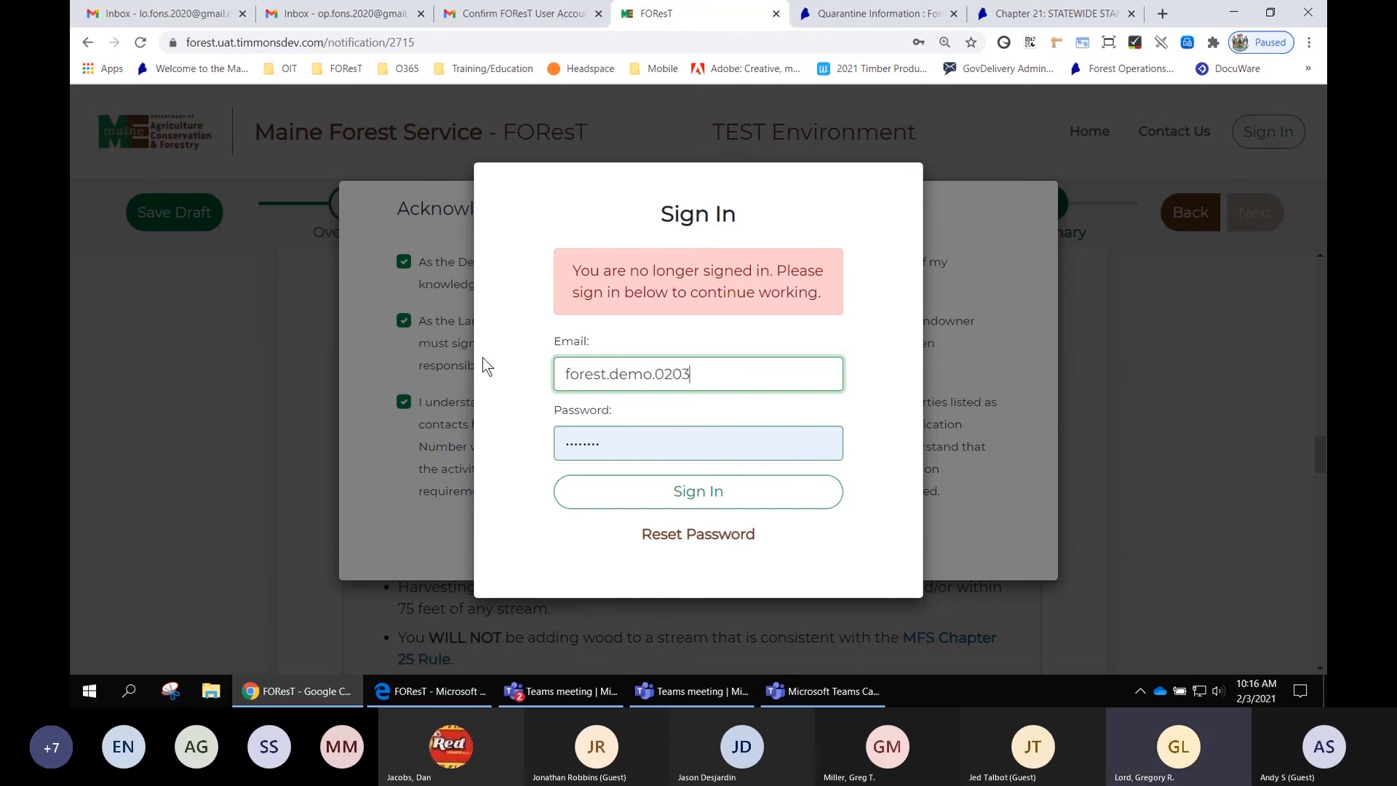
# - Enter the account password and sign back in to complete the certification
pyautogui.press('Tab')
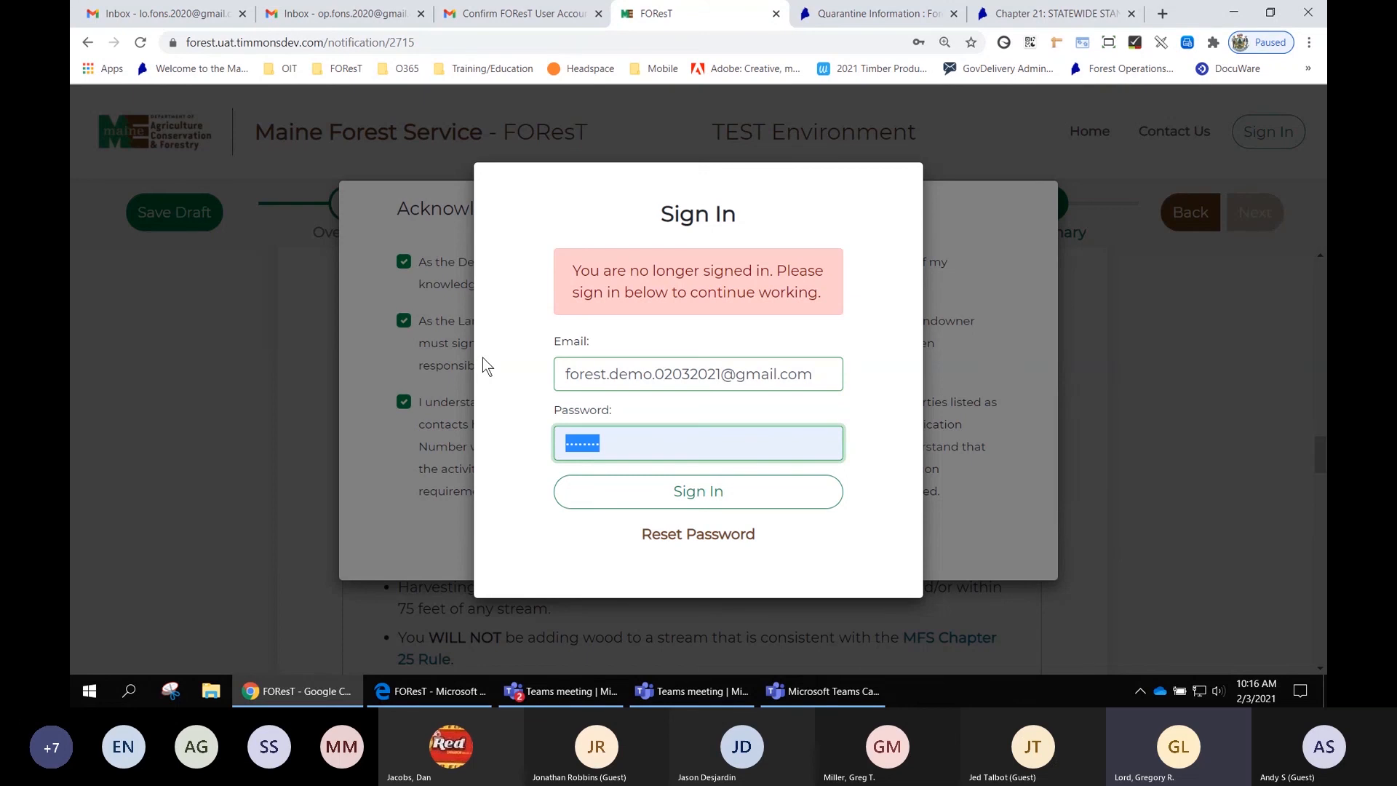
pyautogui.write('****')
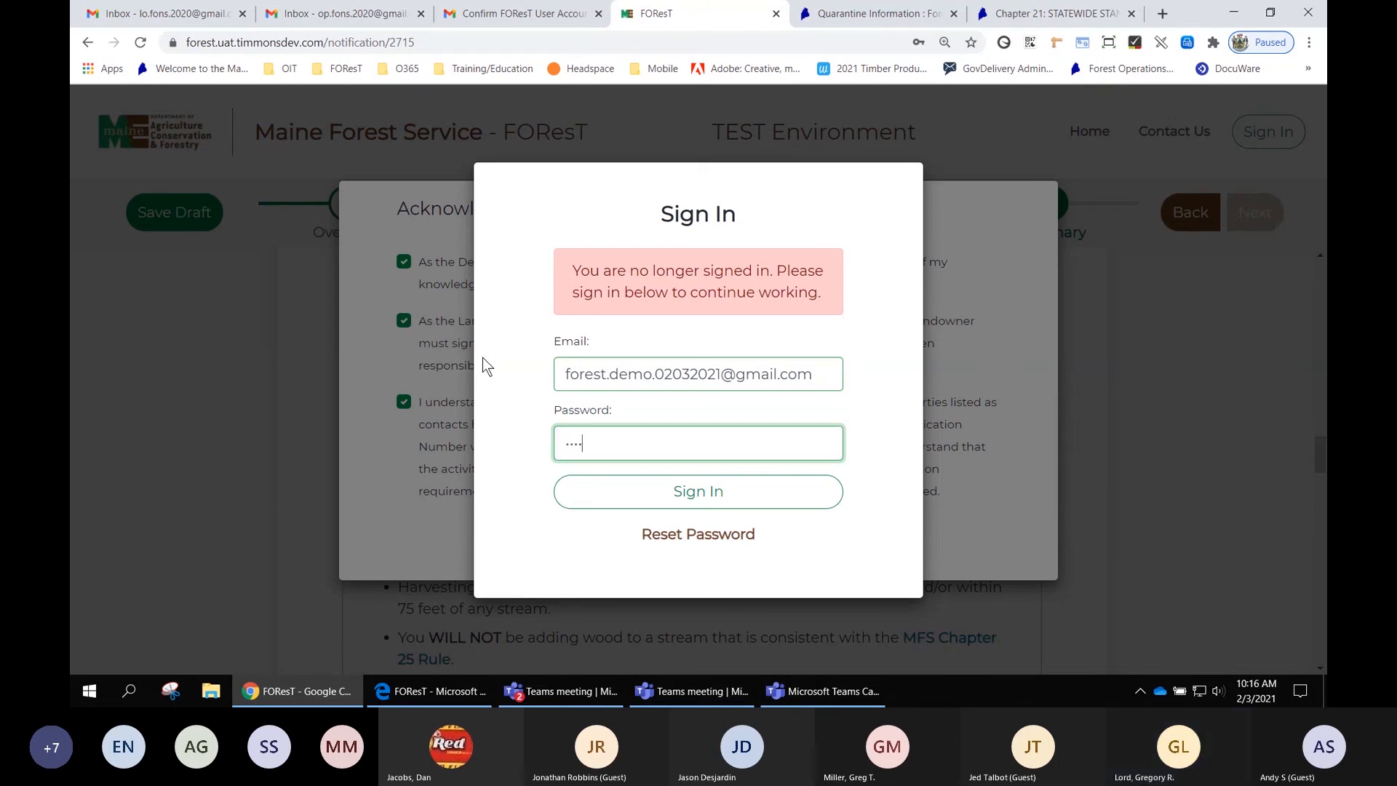
pyautogui.write('*')
pyautogui.press('BackSpace')
pyautogui.press('BackSpace')
pyautogui.press('BackSpace')
pyautogui.press('BackSpace')
pyautogui.press('BackSpace')
pyautogui.press('BackSpace')
pyautogui.write('••••')
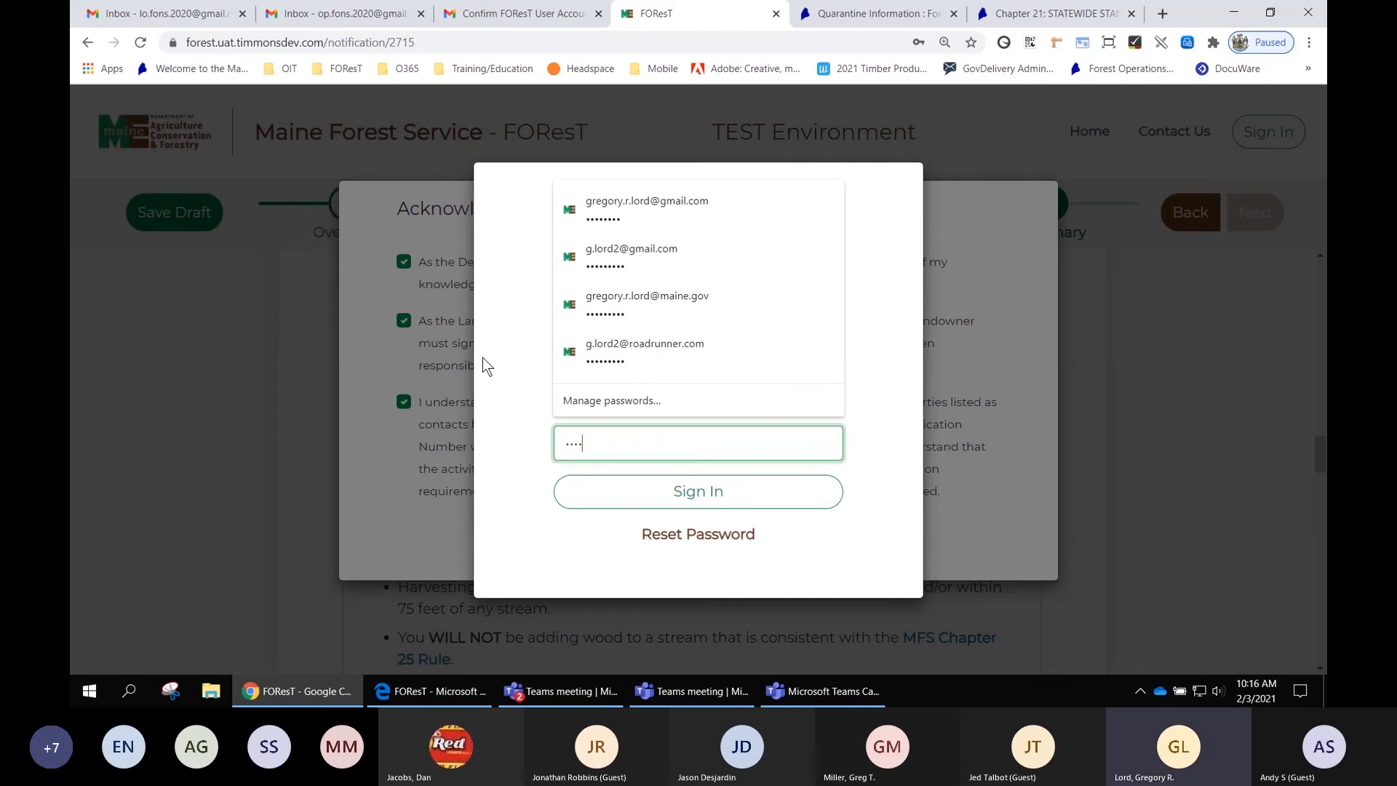
pyautogui.press('BackSpace')
pyautogui.press('BackSpace')
pyautogui.press('BackSpace')
pyautogui.press('BackSpace')
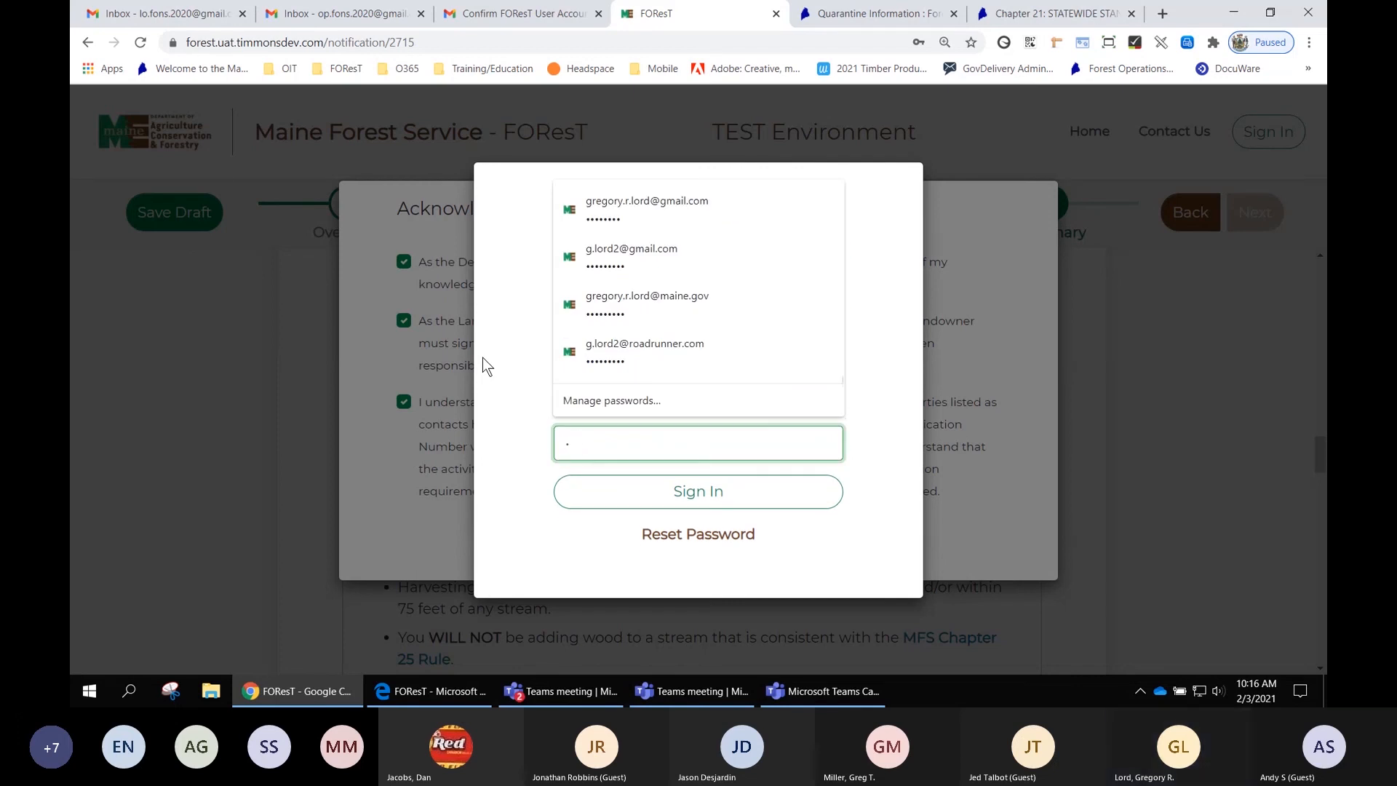
pyautogui.write('••••••••')
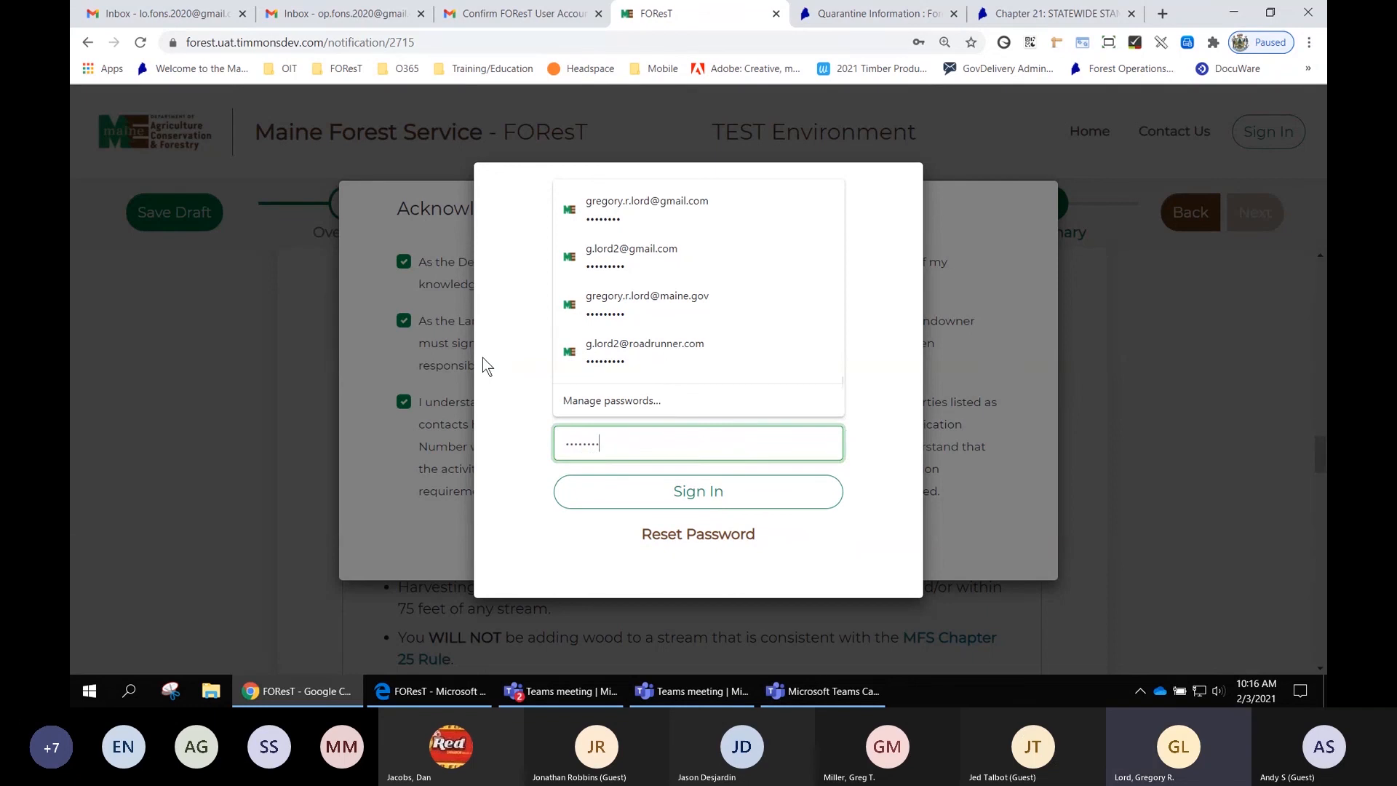
pyautogui.click(698, 505)
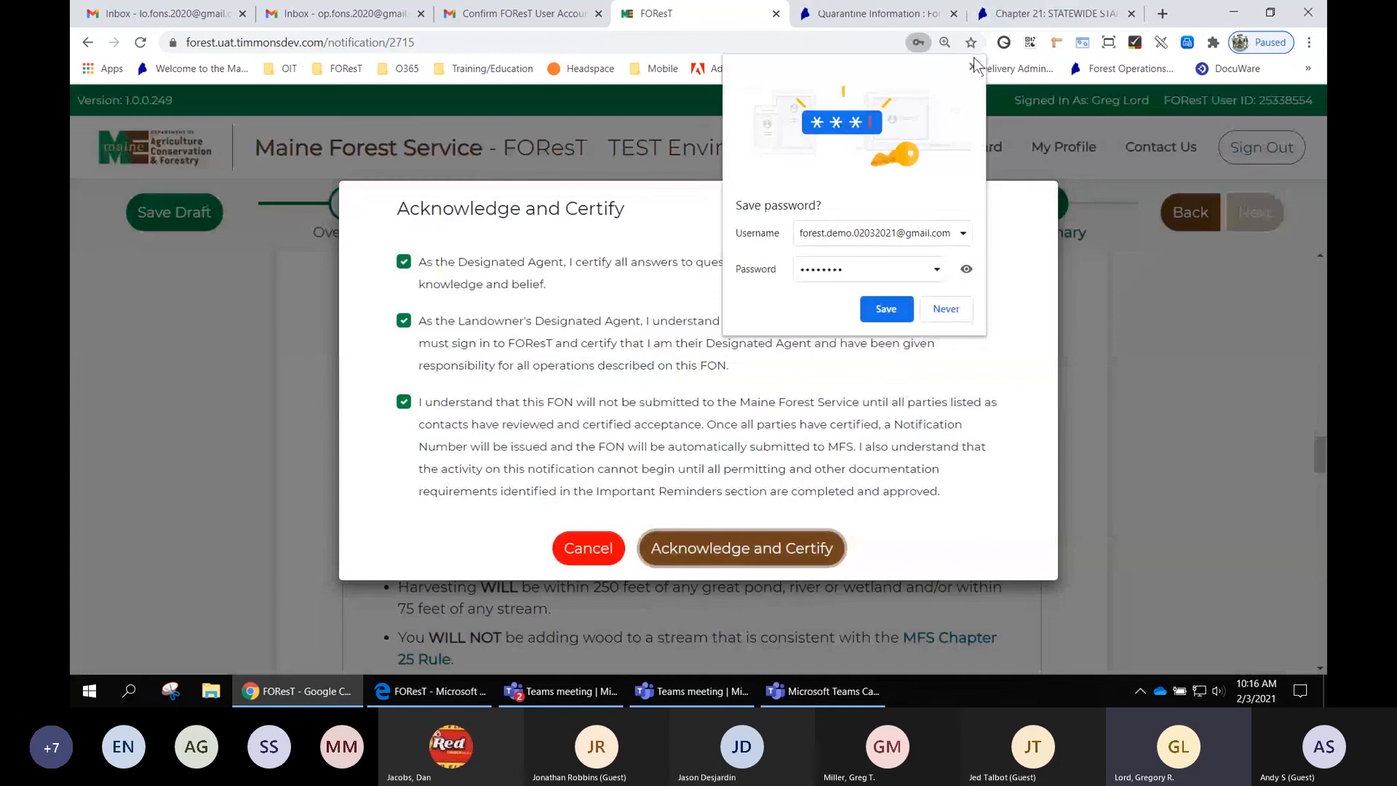
# - Dismiss the browser's save-password offer and close the successful certification message
pyautogui.click(972, 67)
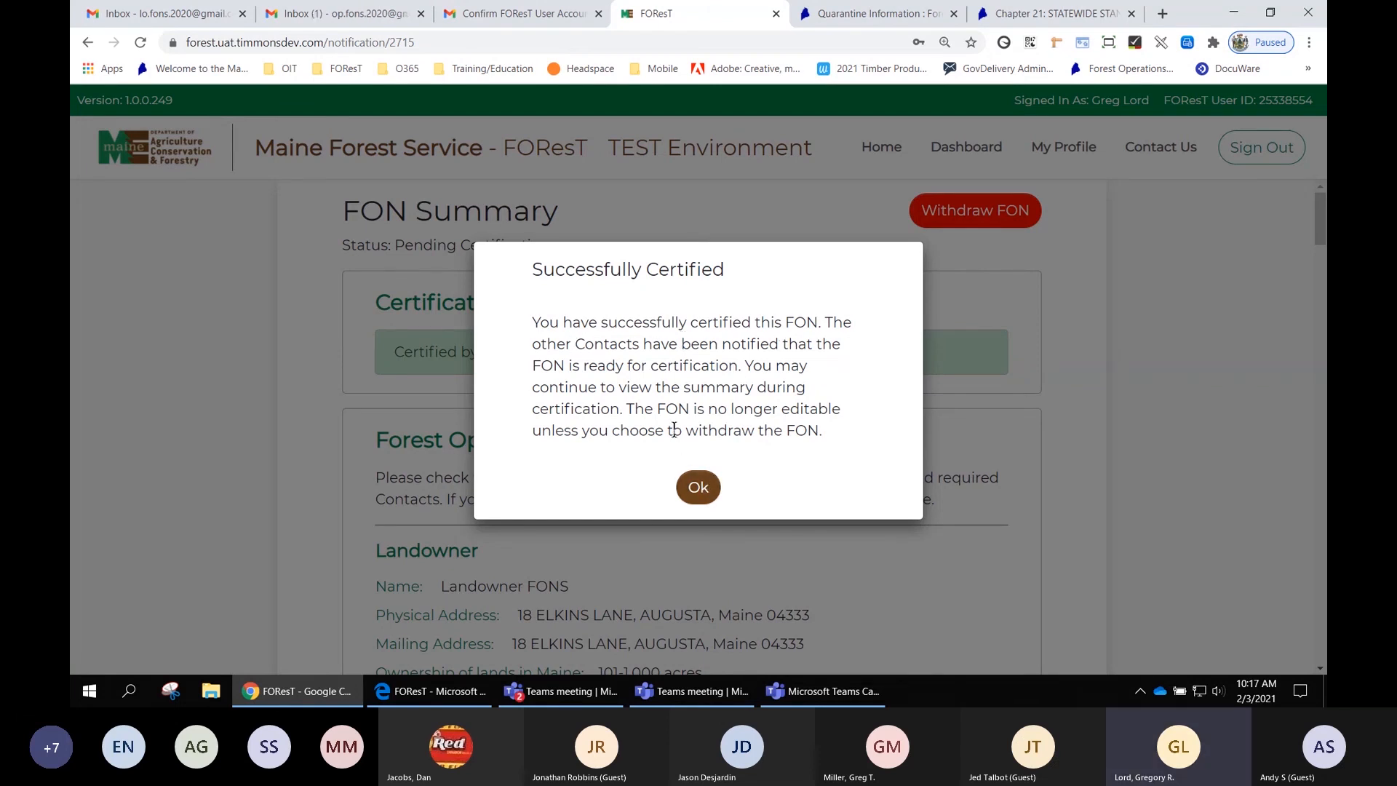
pyautogui.click(701, 490)
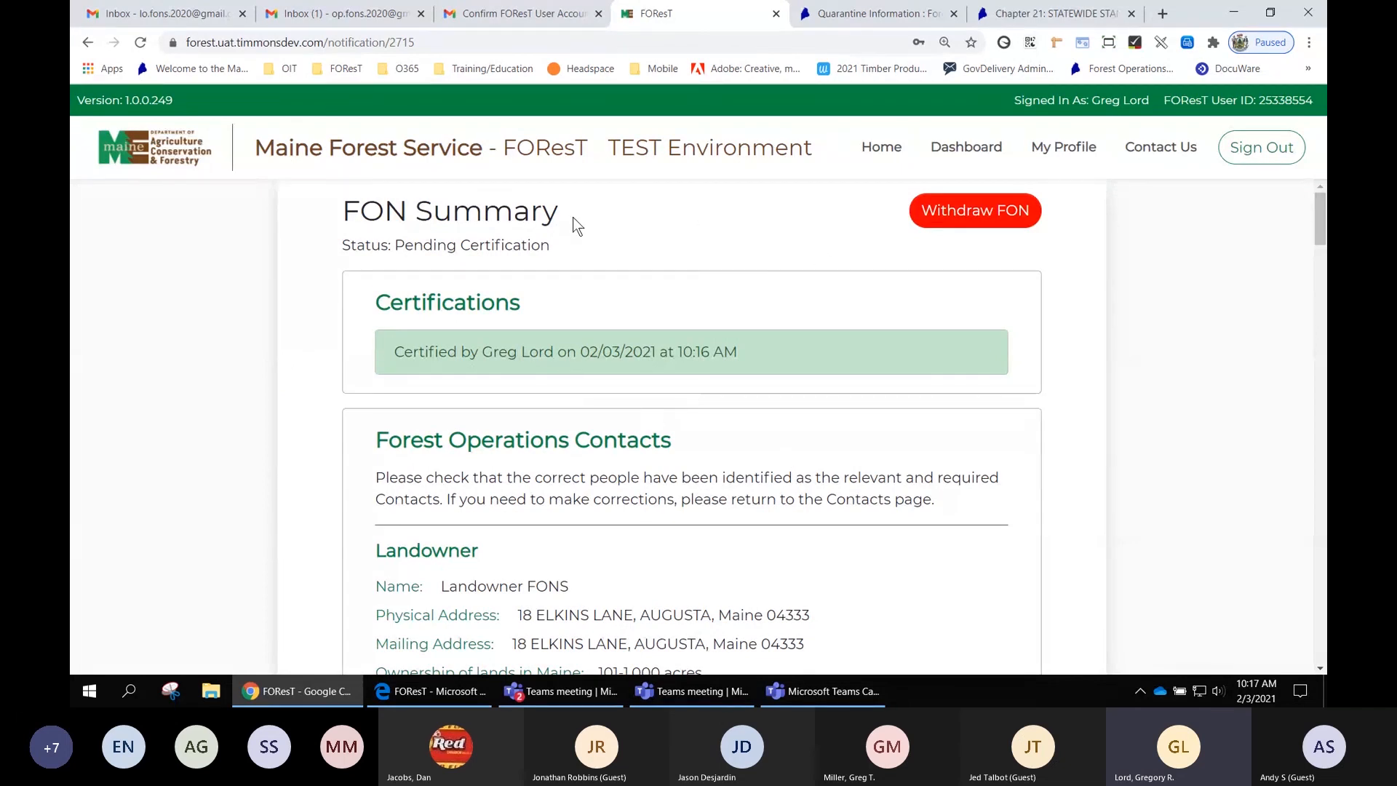
# - Review the FON Summary page: status, certifications, contacts, overview, map, activity details and reminders, then return to the top
pyautogui.moveTo(555, 210); pyautogui.dragTo(348, 196)
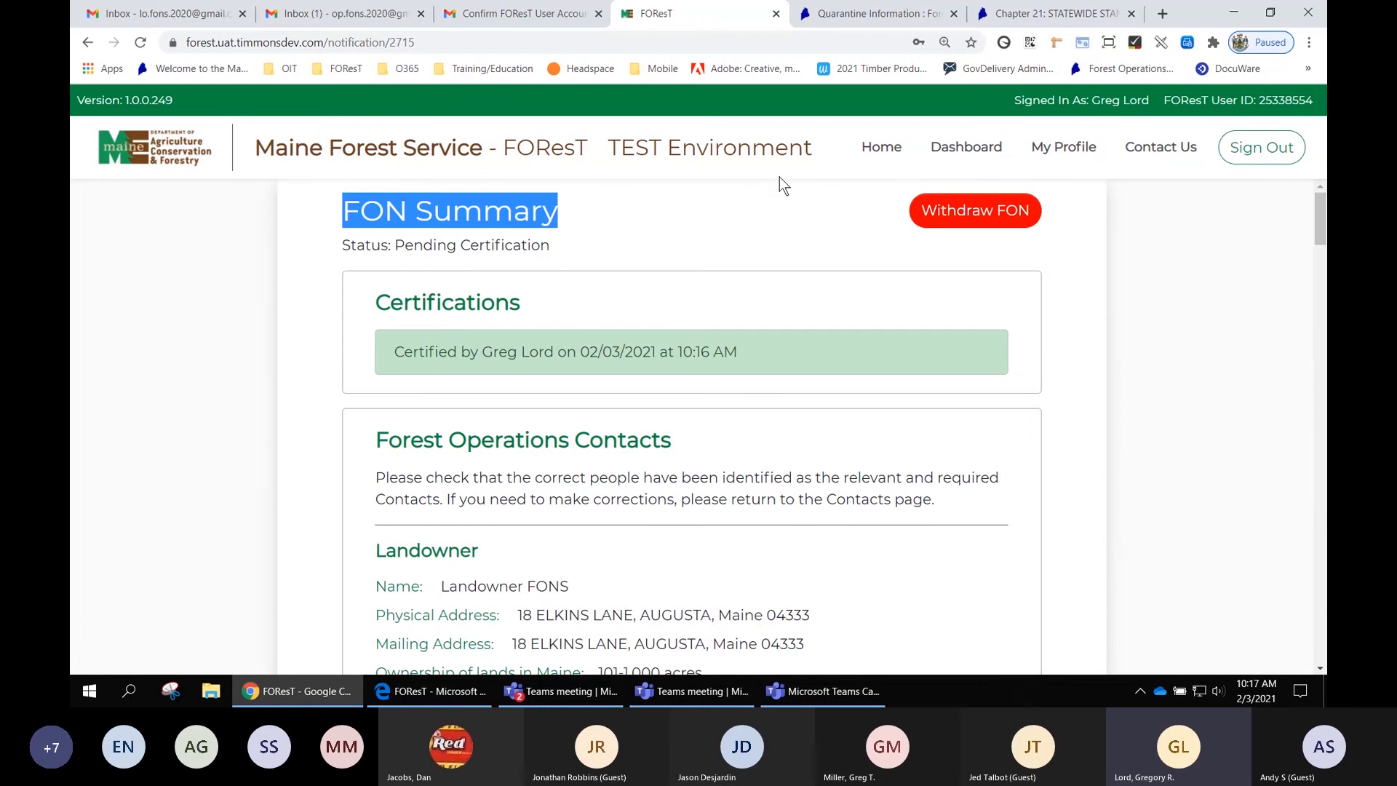
pyautogui.click(737, 225)
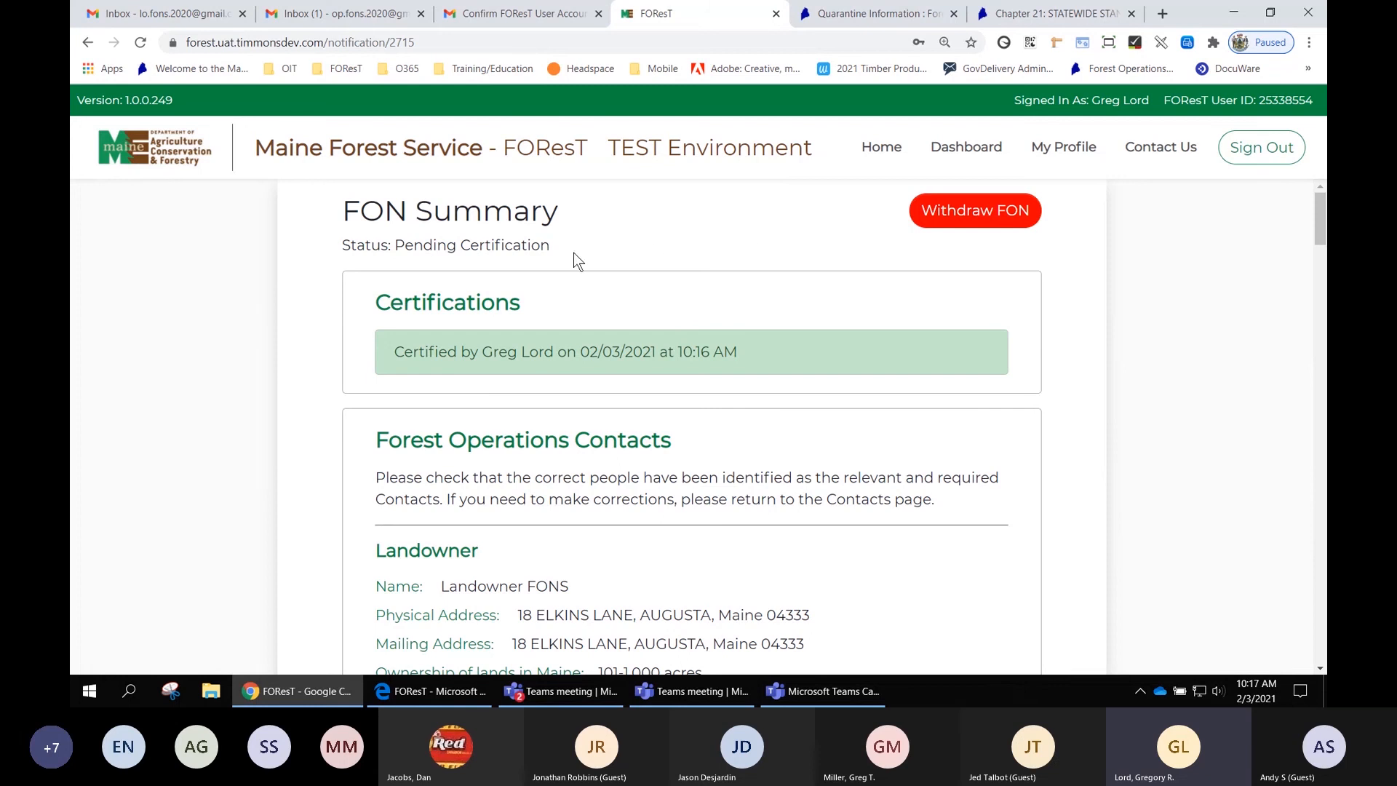
pyautogui.moveTo(552, 247); pyautogui.dragTo(392, 245)
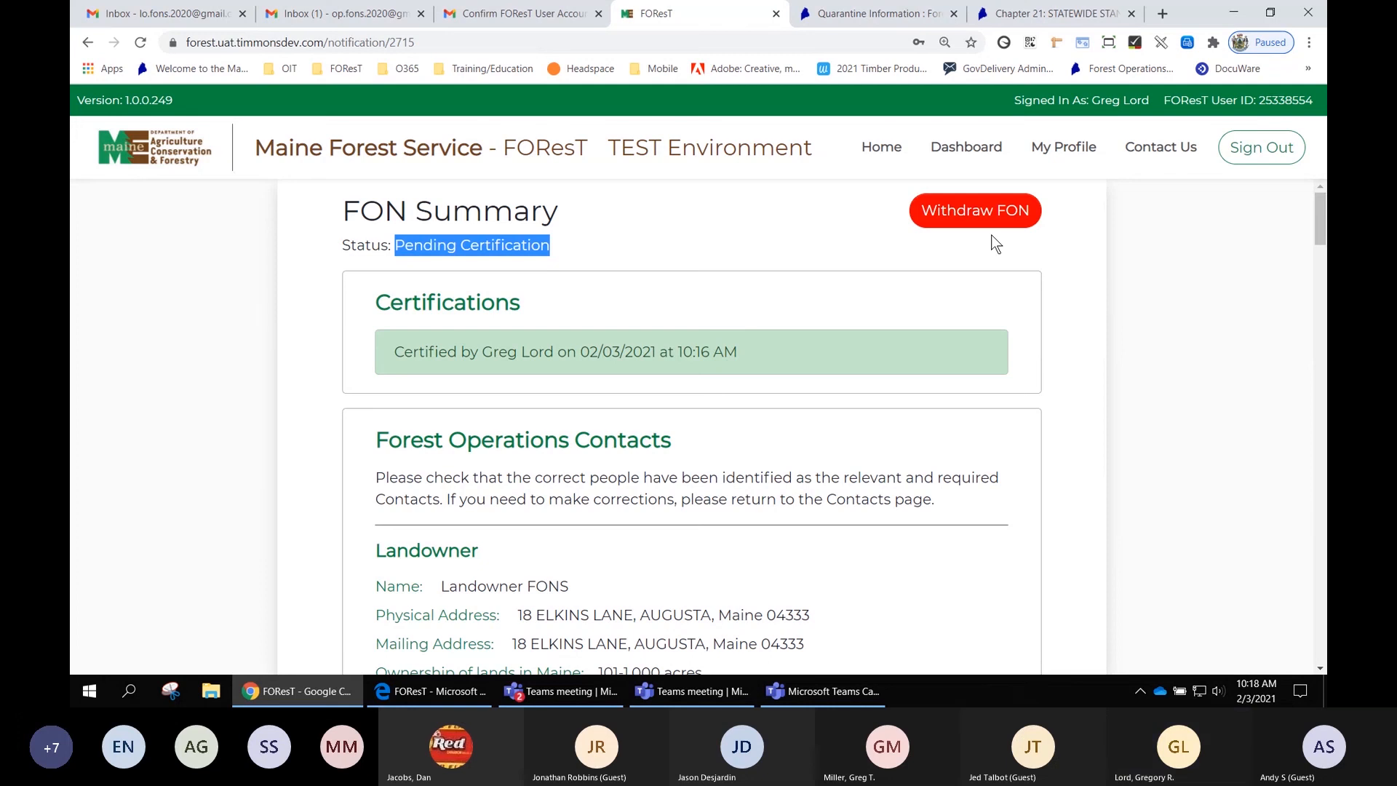
pyautogui.scroll(-1, 1064, 289)
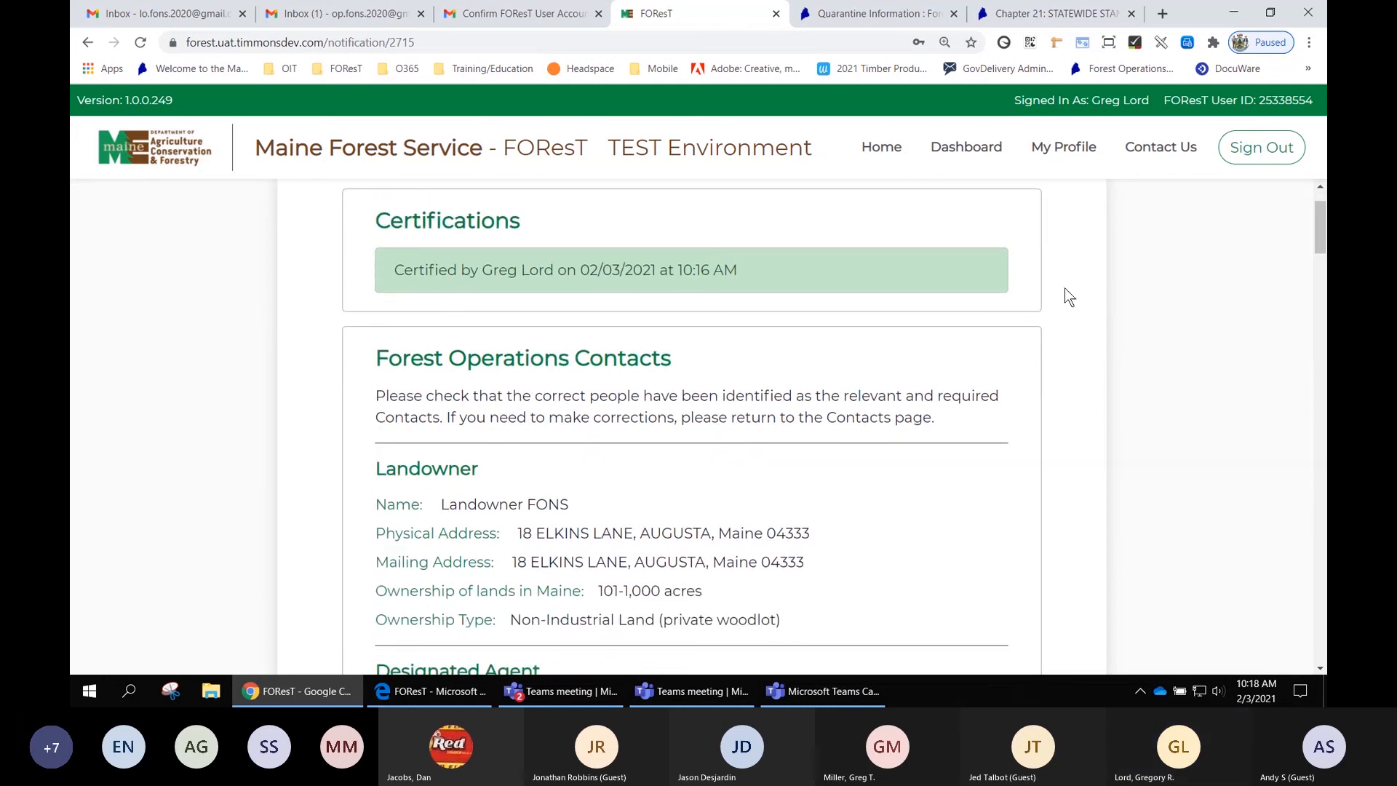
pyautogui.scroll(-3, 1068, 288)
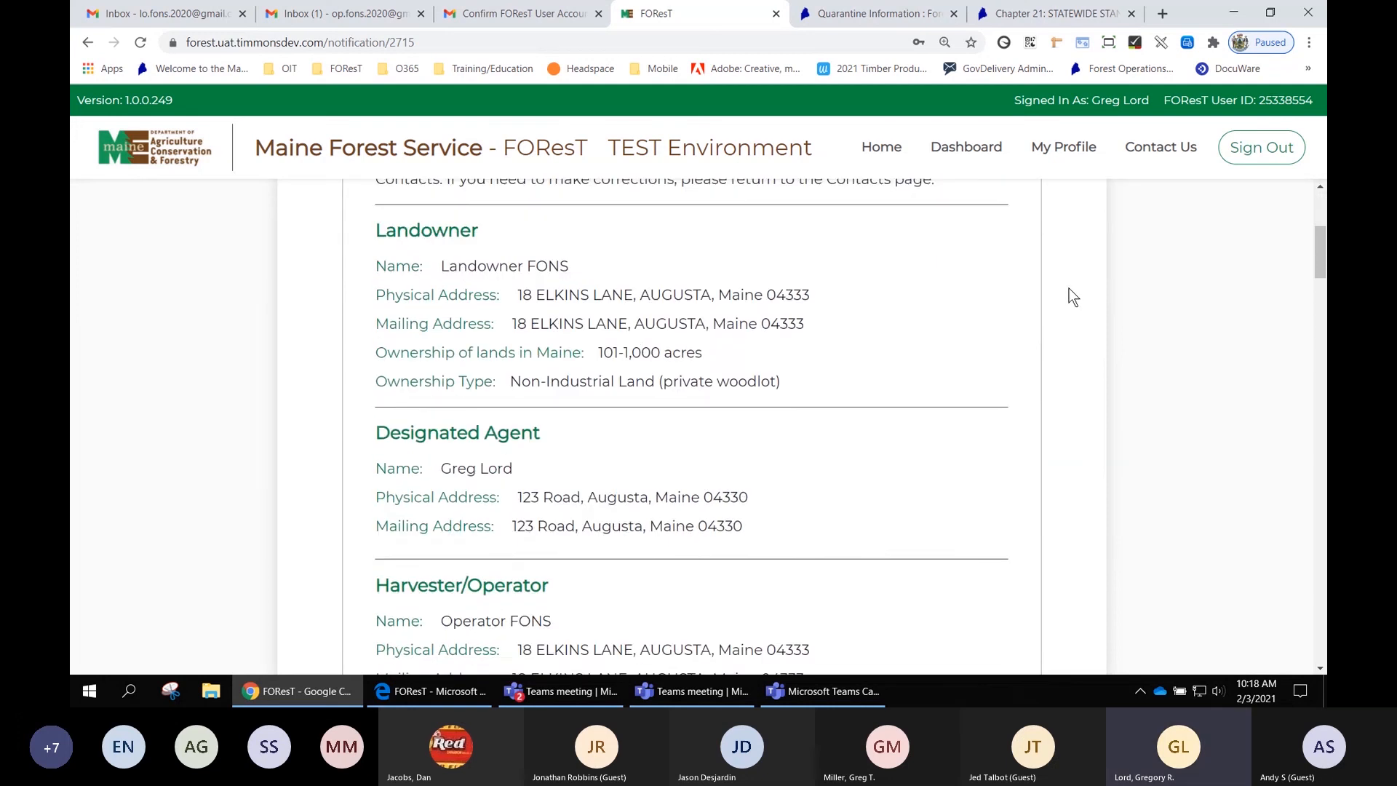
pyautogui.scroll(-5, 1068, 288)
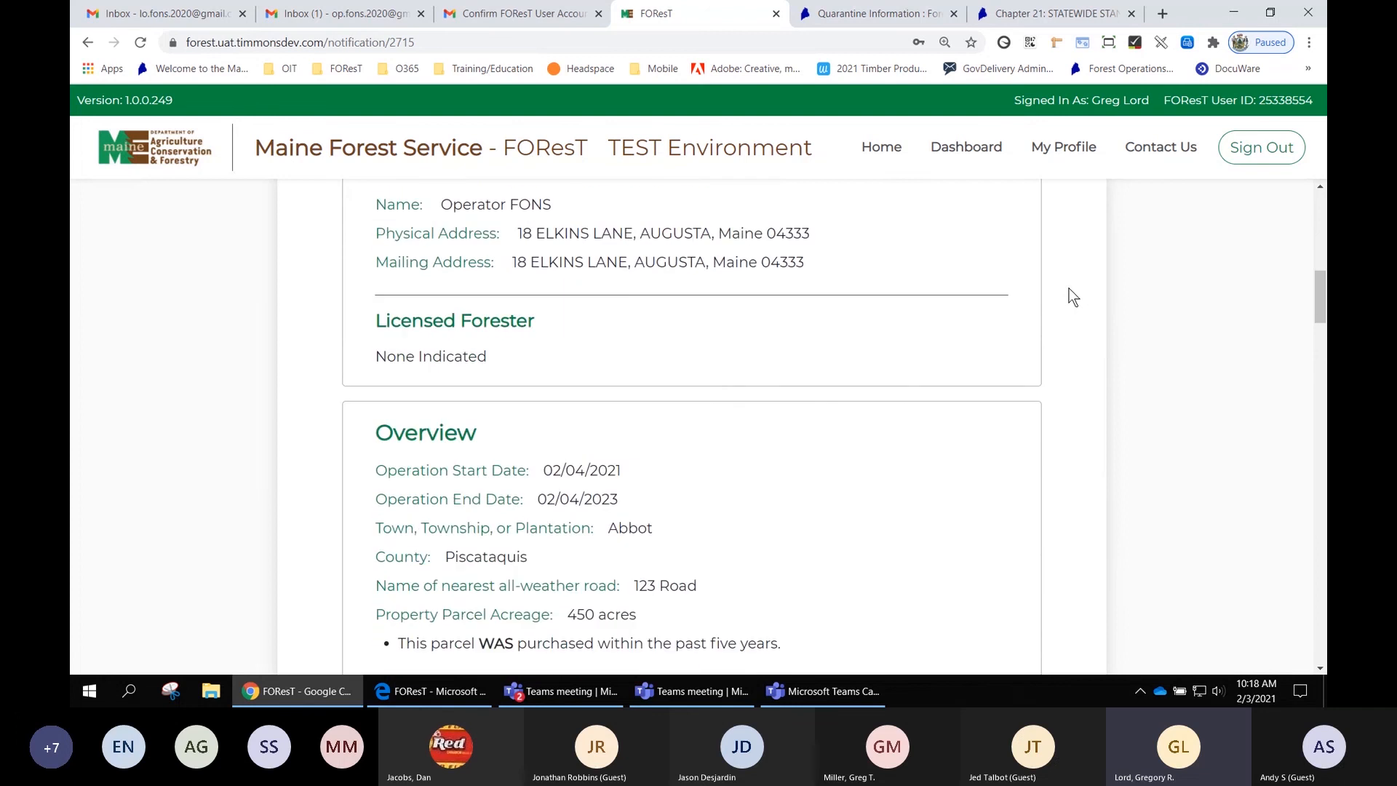
pyautogui.scroll(-5, 1068, 288)
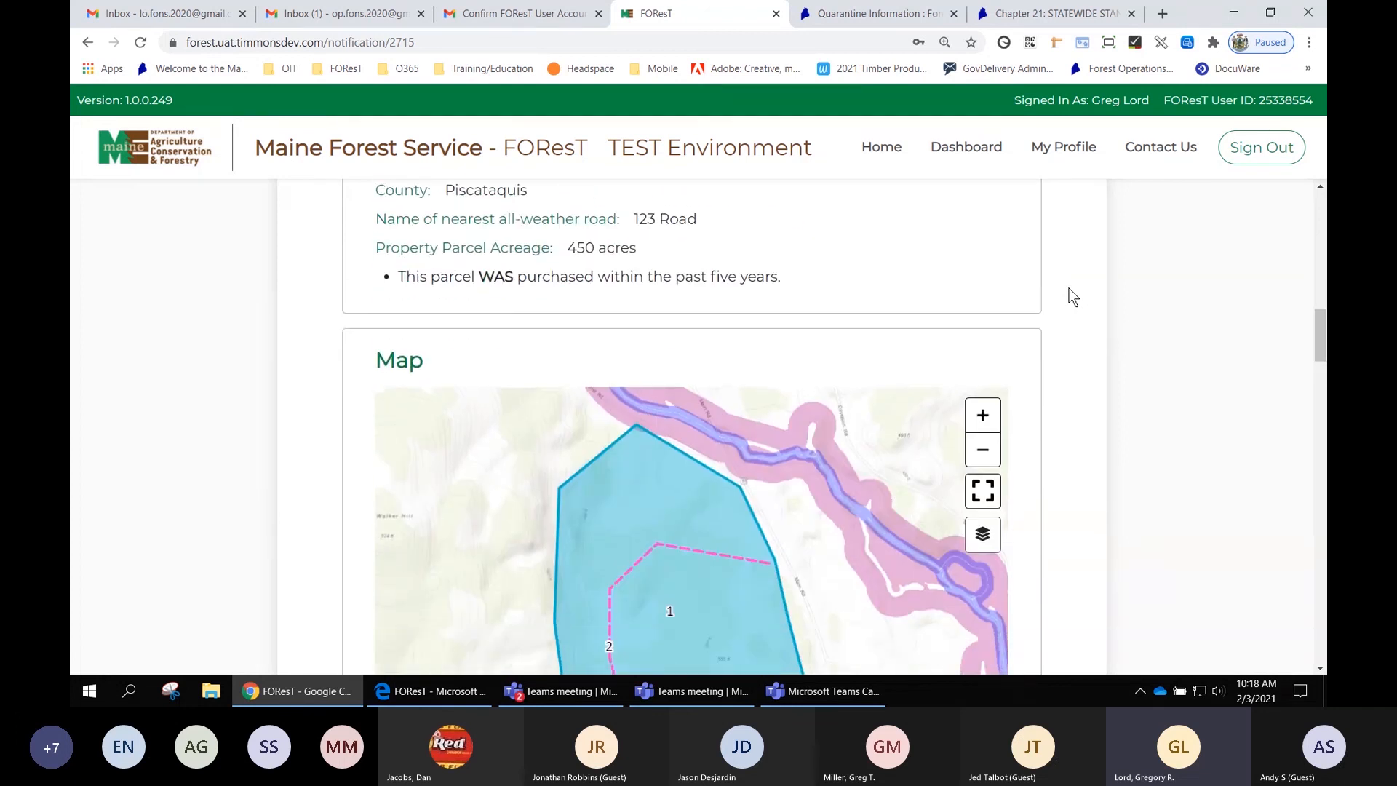
pyautogui.scroll(-1, 1069, 288)
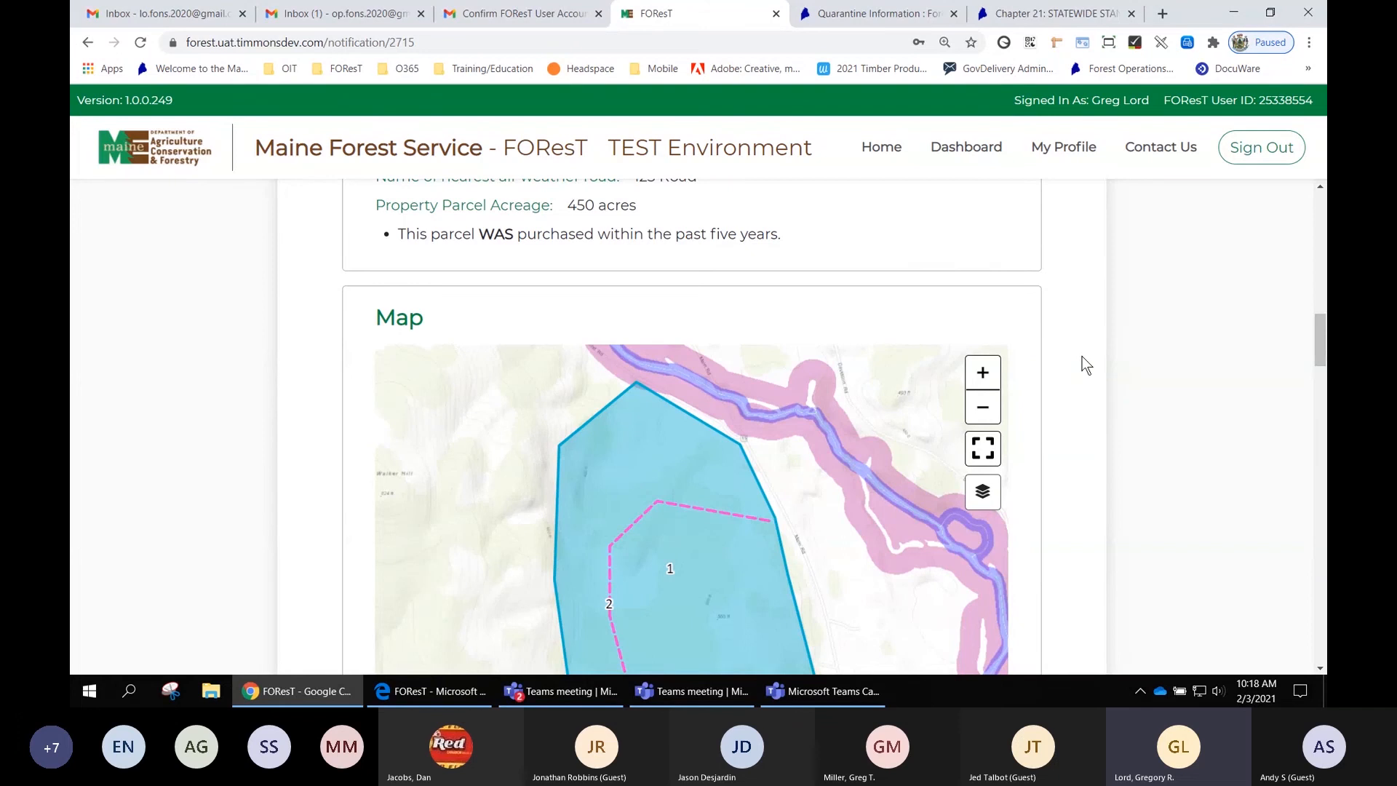
pyautogui.scroll(-1, 1085, 363)
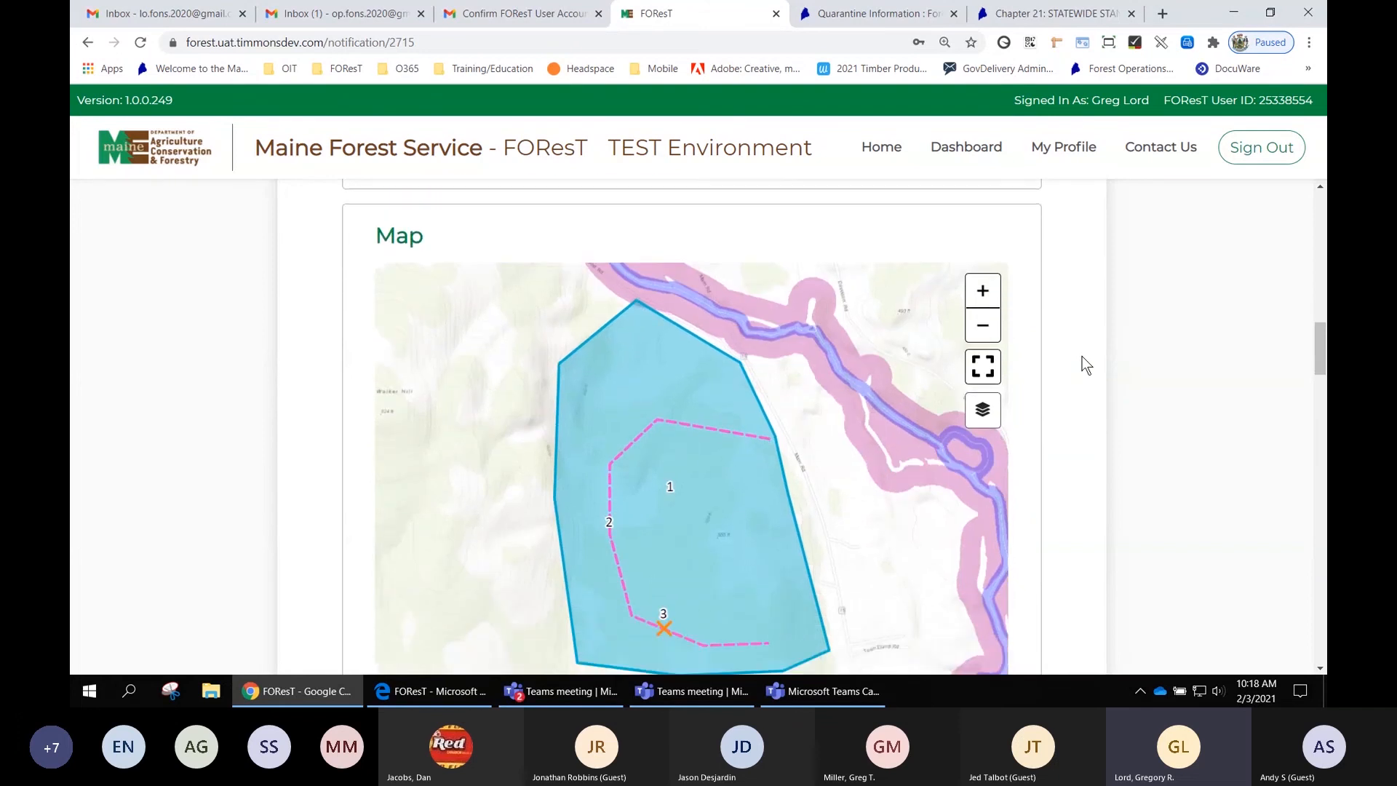
pyautogui.scroll(-6, 1086, 364)
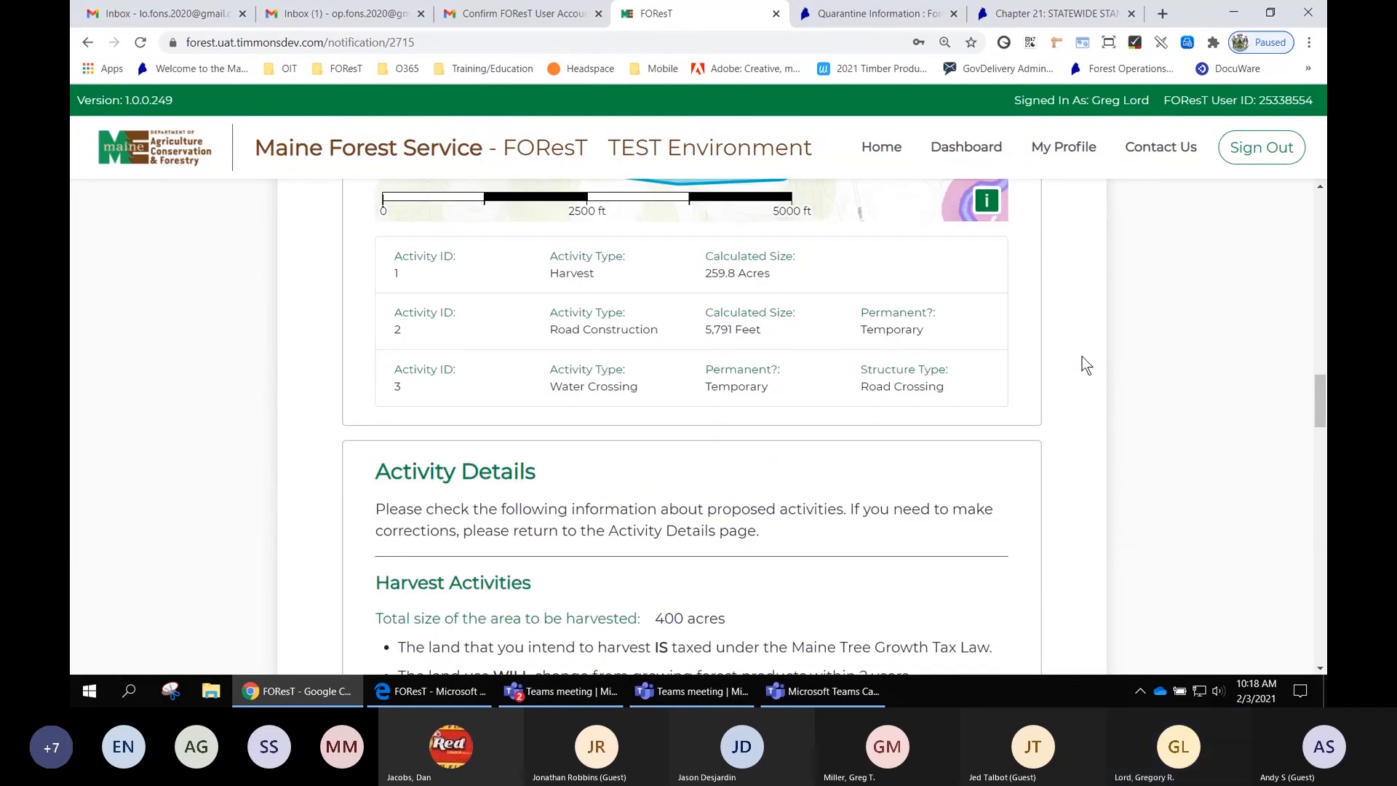
pyautogui.scroll(-11, 1085, 364)
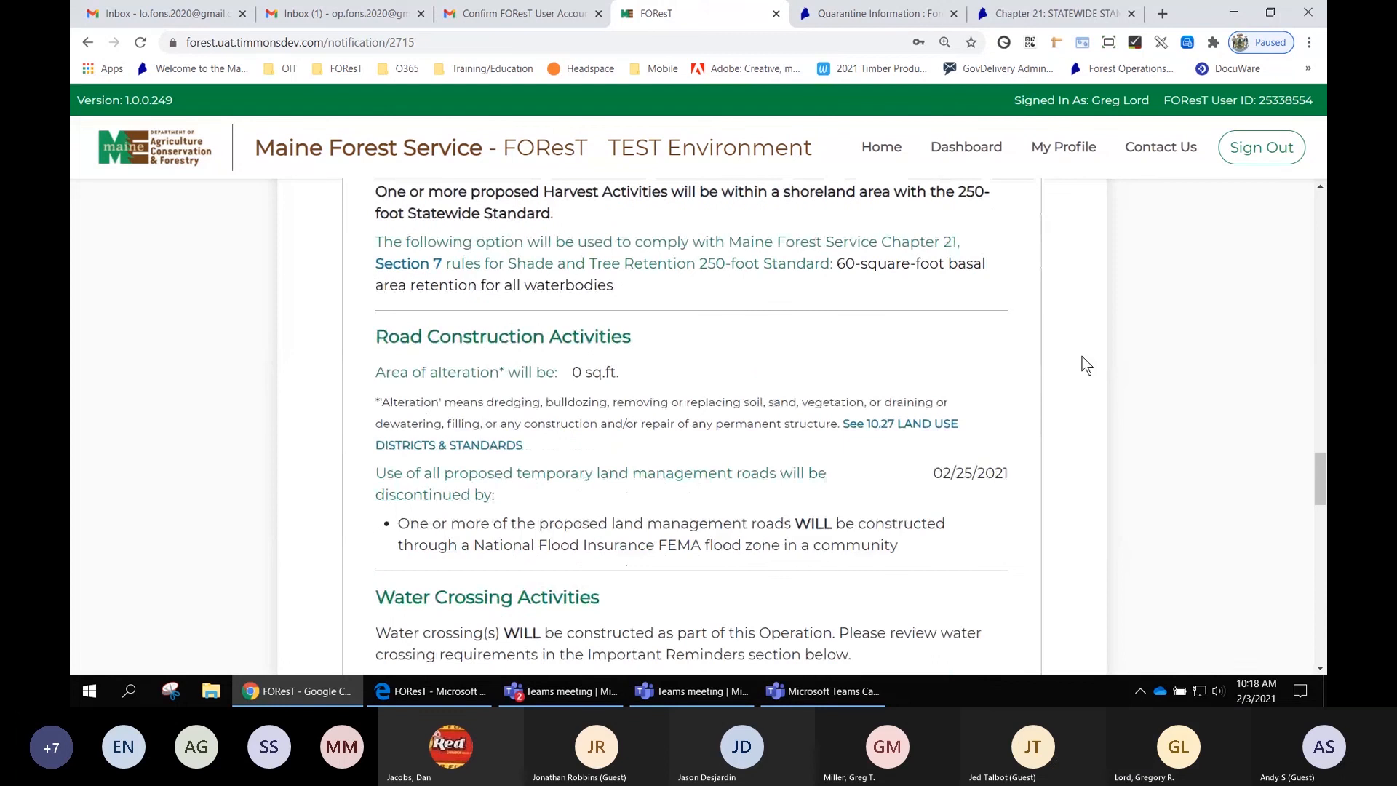
pyautogui.scroll(-9, 1086, 364)
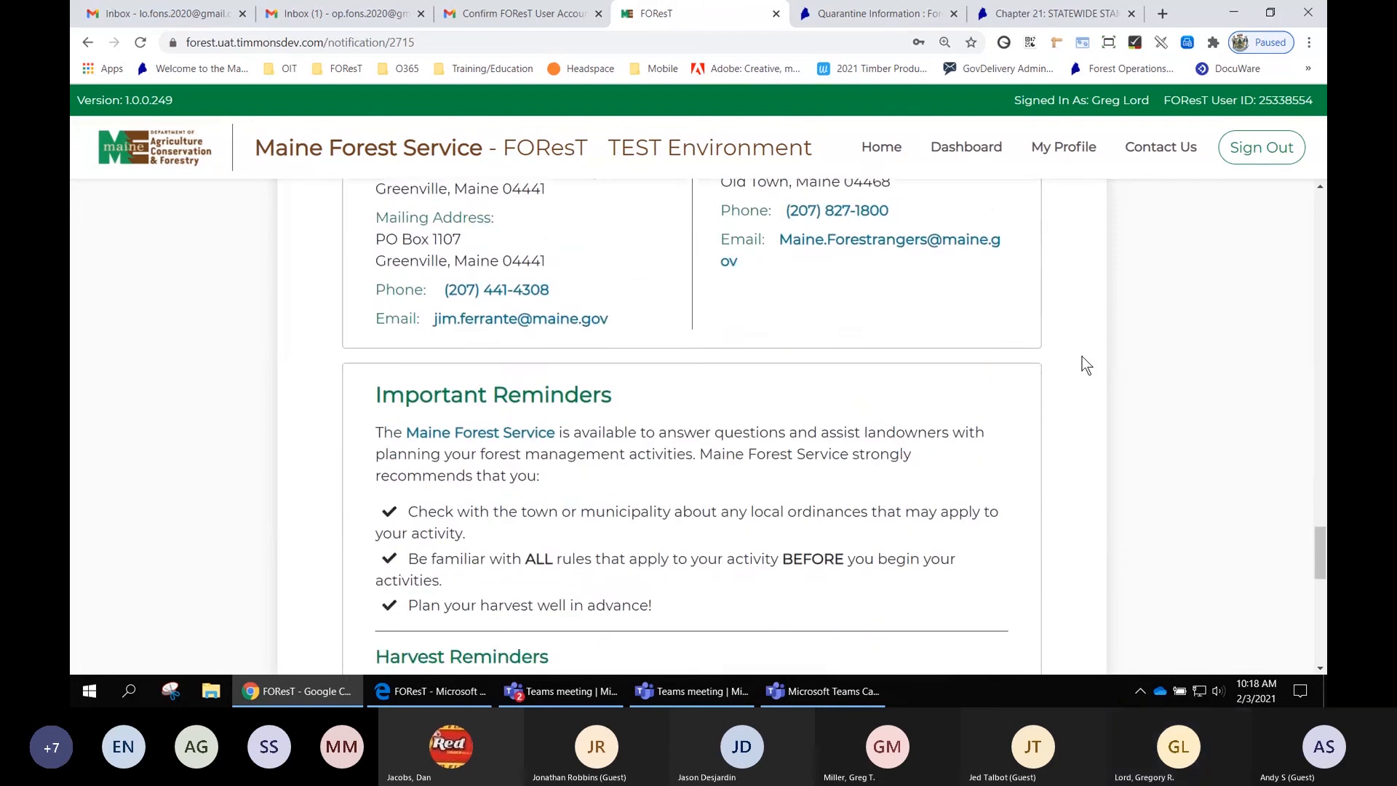
pyautogui.moveTo(1320, 557); pyautogui.dragTo(1323, 224)
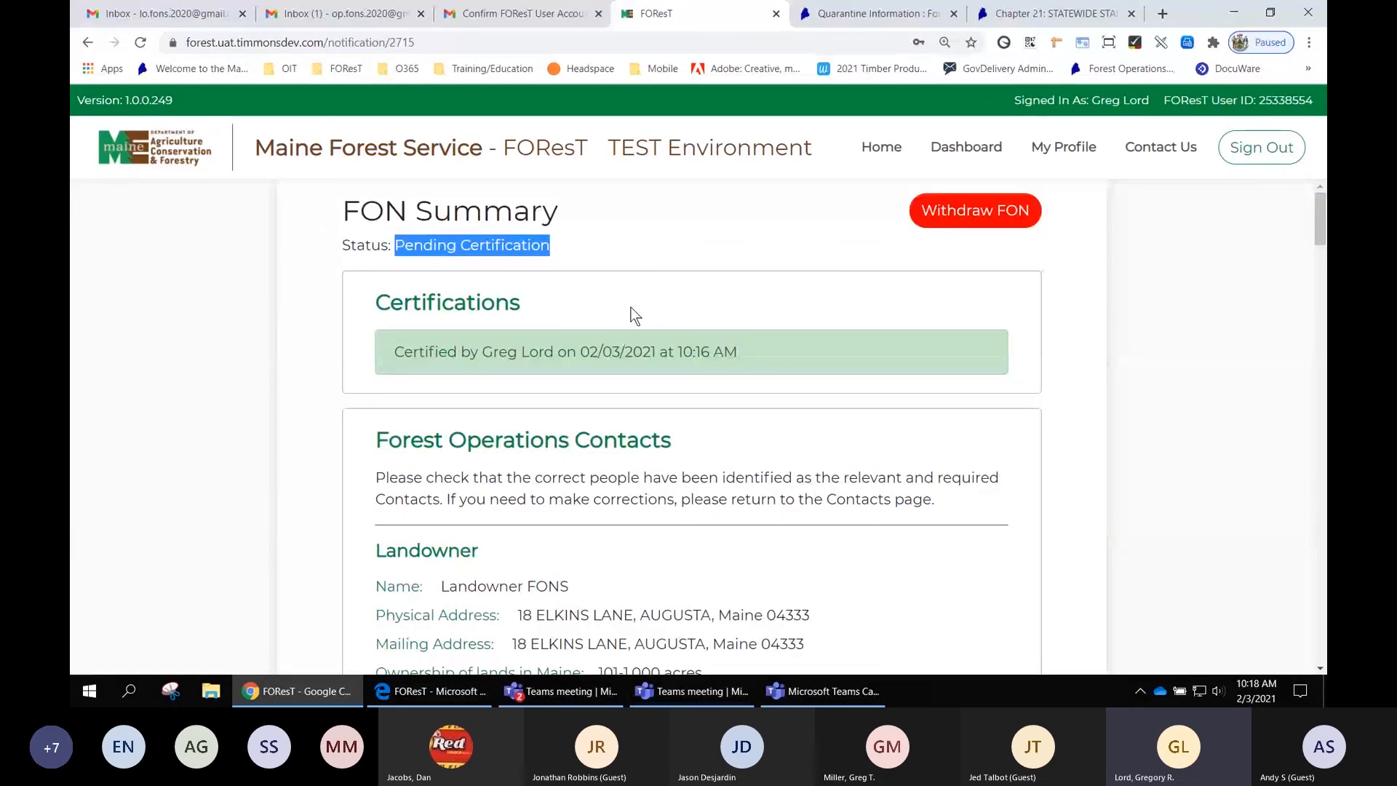
# - Highlight the certification record line in the Certifications section
pyautogui.click(648, 352)
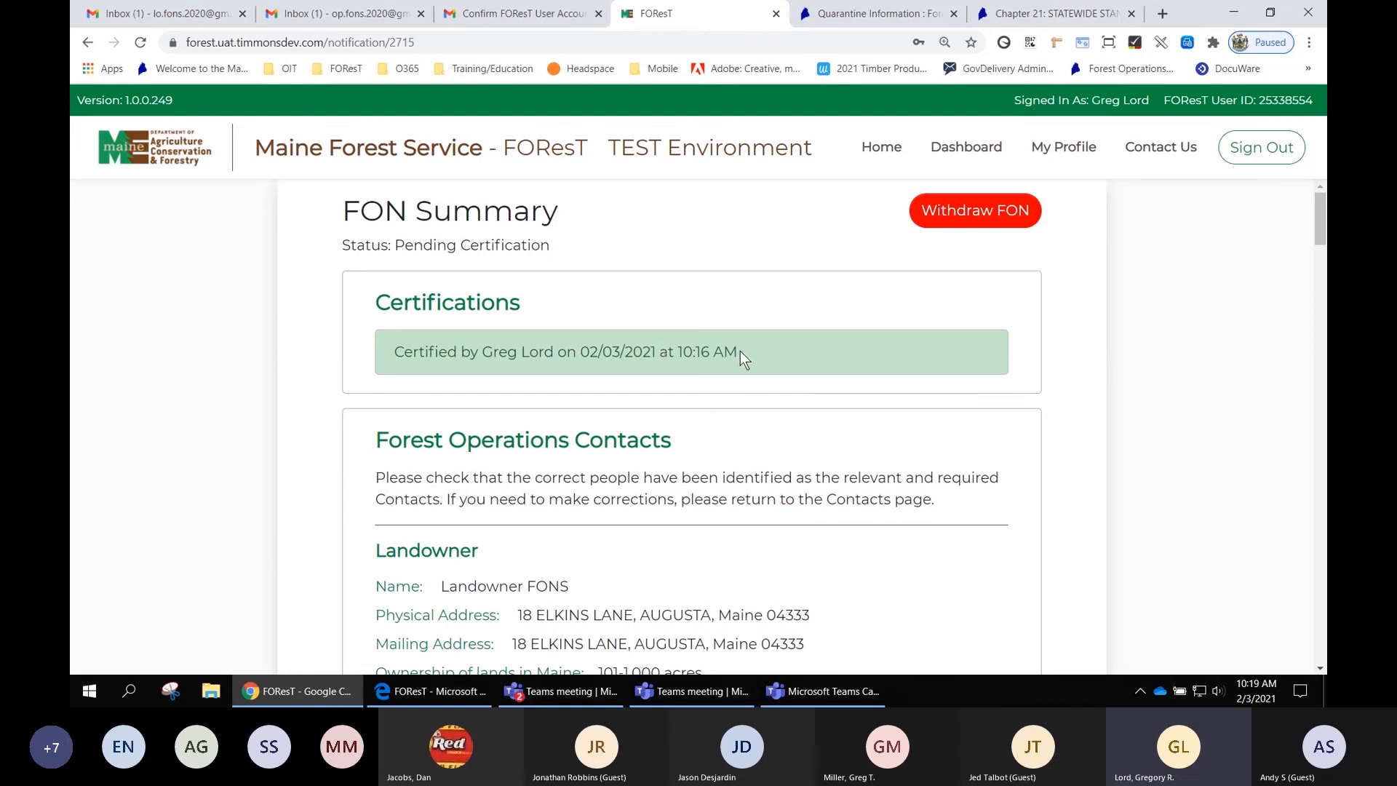
pyautogui.moveTo(739, 351); pyautogui.dragTo(393, 351)
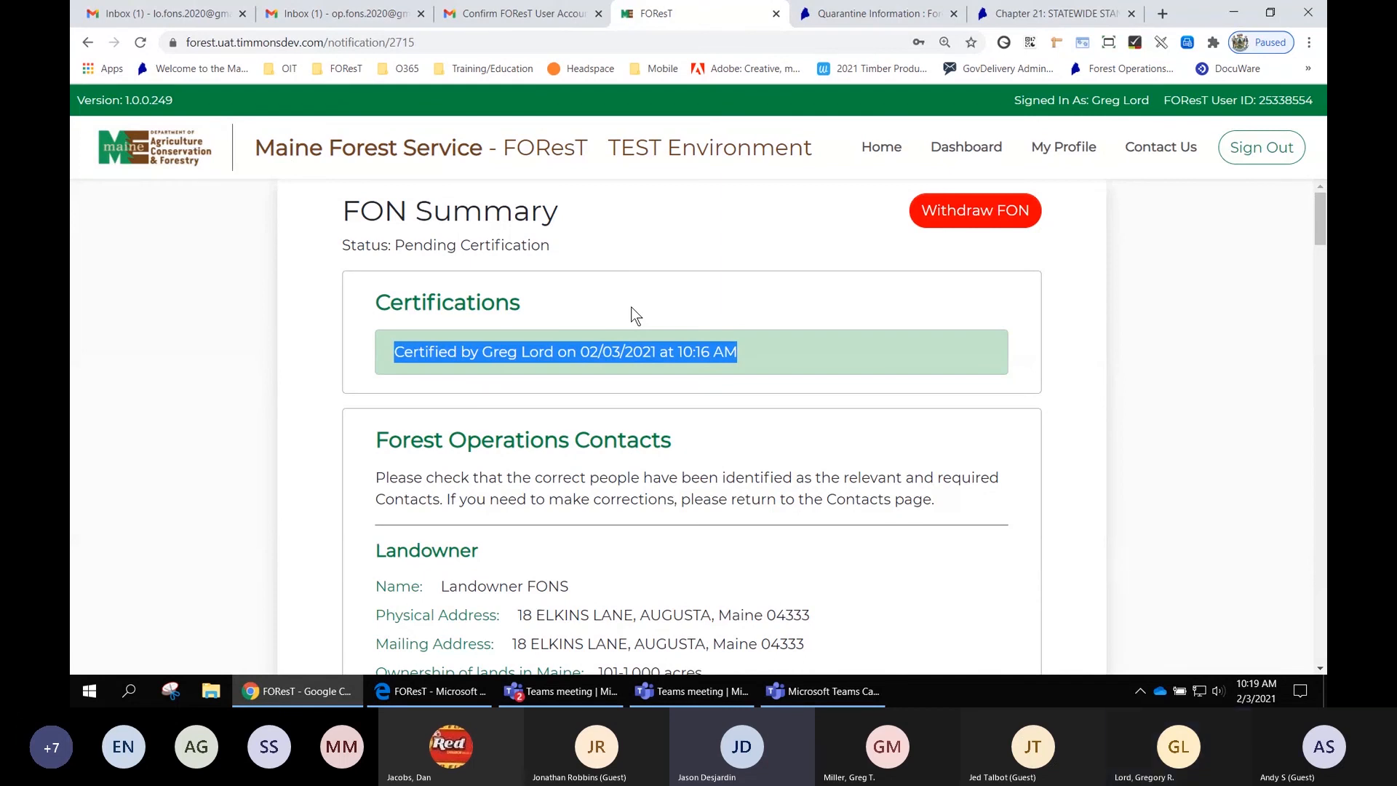
pyautogui.click(1091, 356)
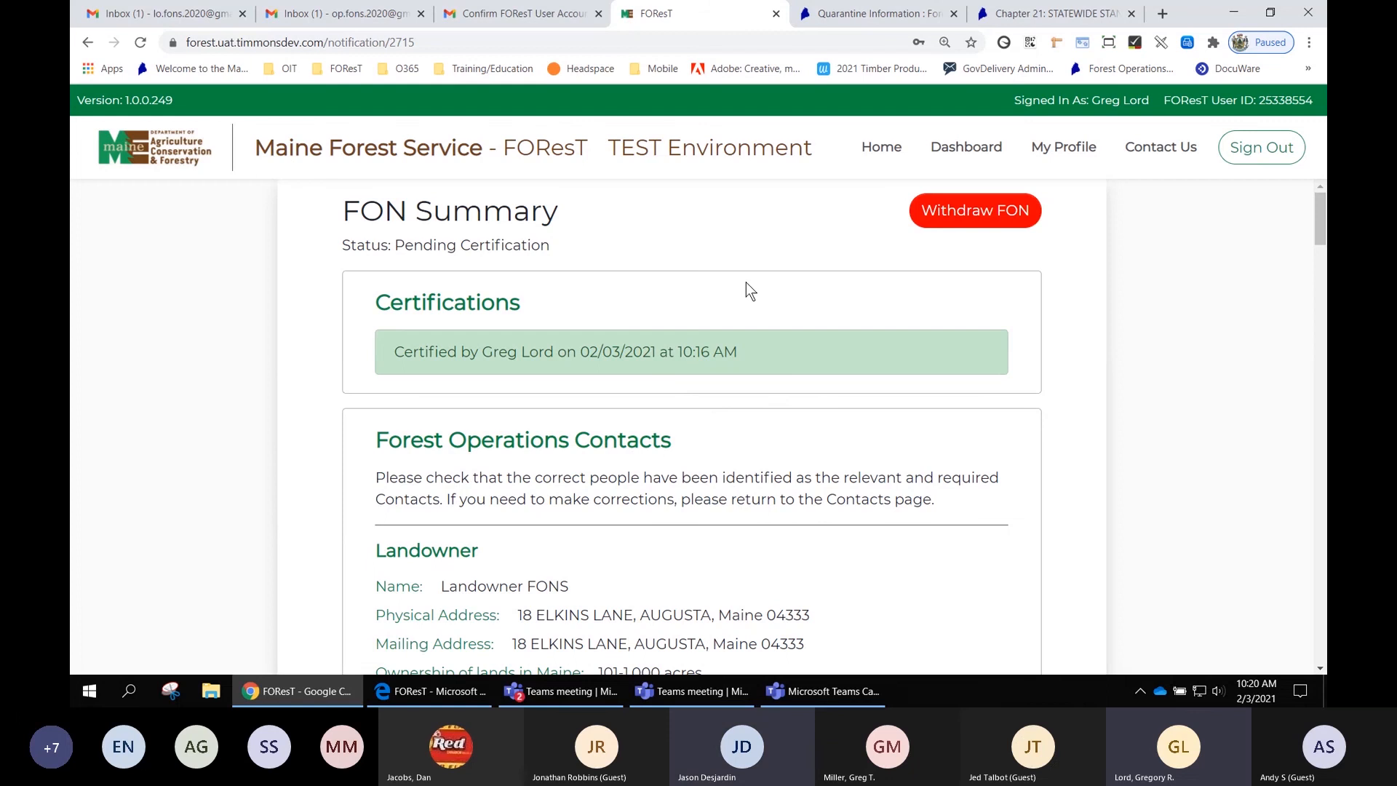
# - Close the quarantine information and Chapter 21 browser tabs, and highlight the signed-in user and FOReST user ID
pyautogui.click(953, 13)
pyautogui.click(953, 13)
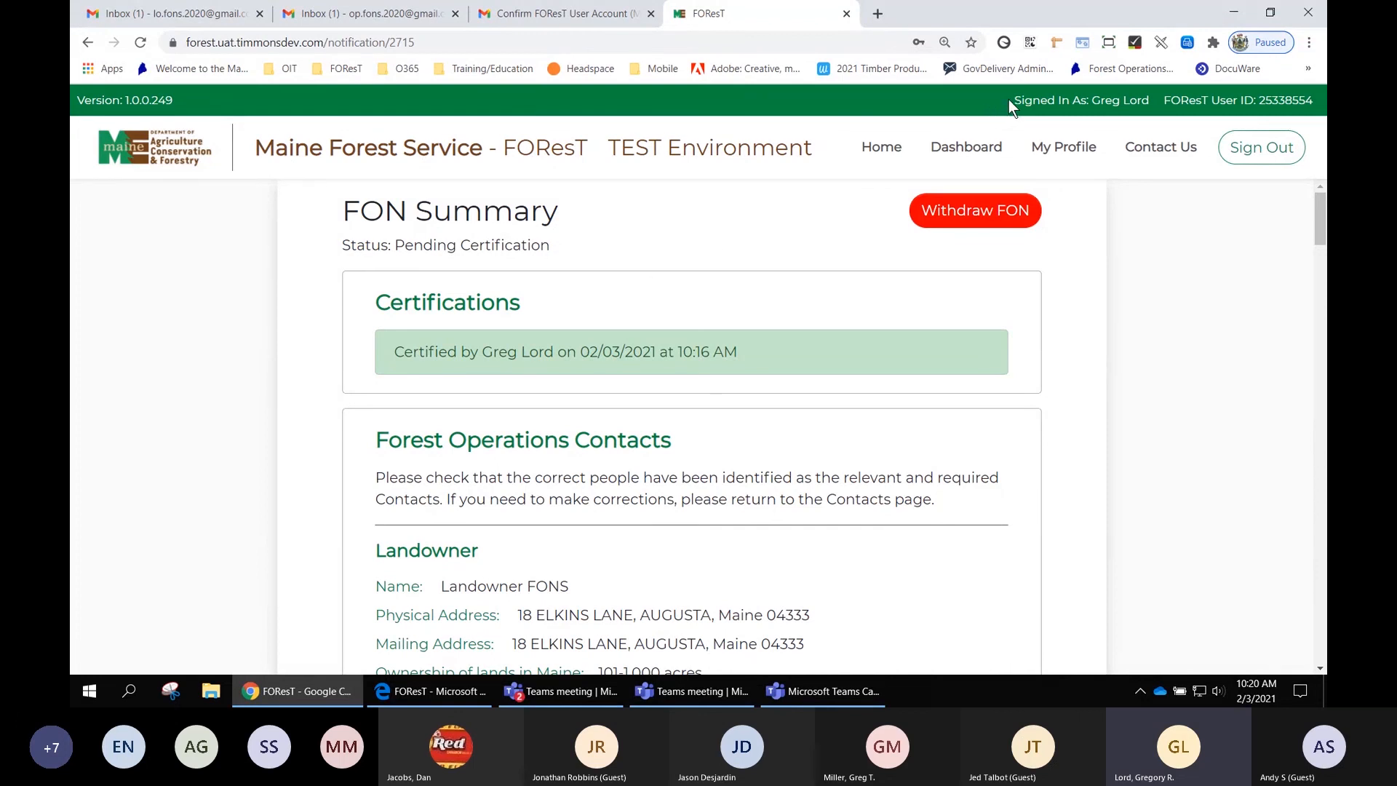
pyautogui.moveTo(1008, 99); pyautogui.dragTo(1312, 96)
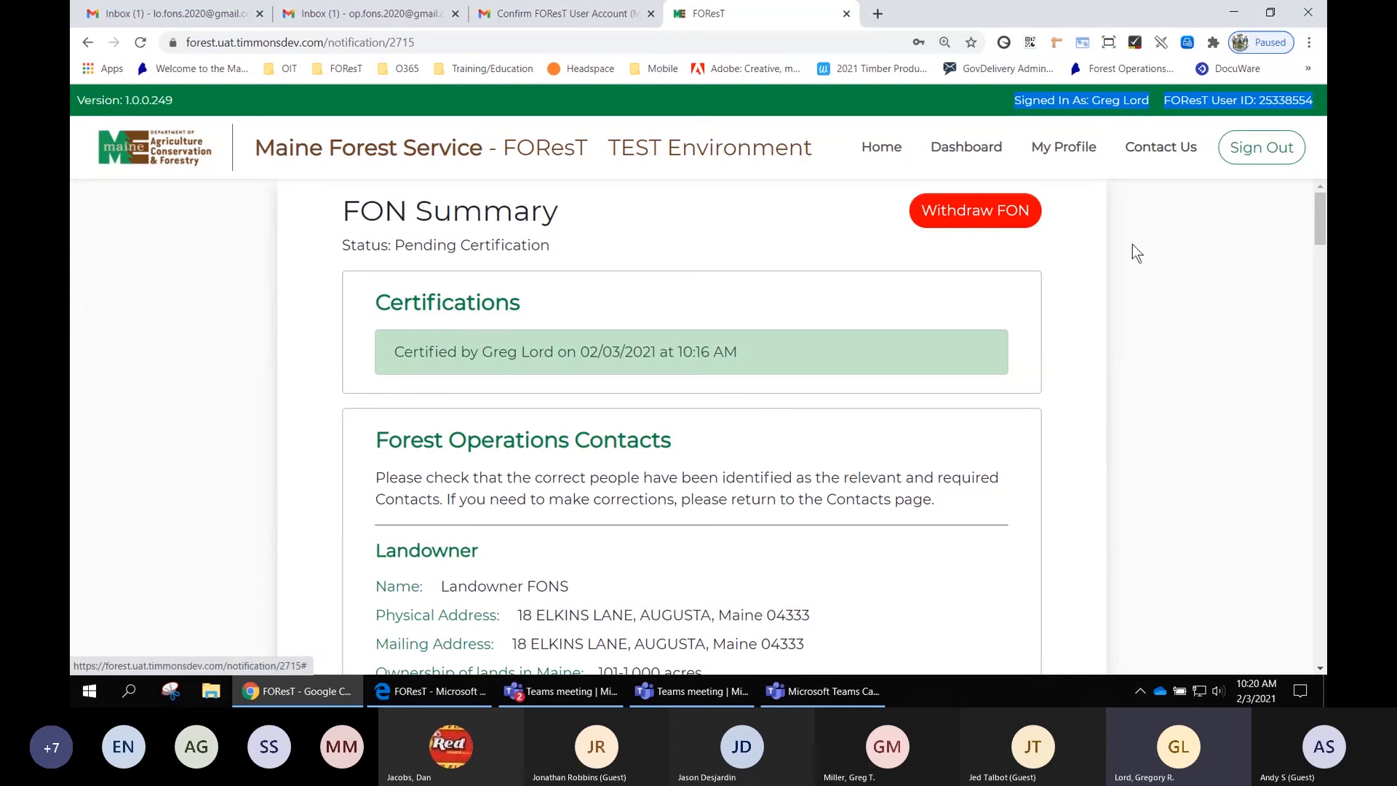
pyautogui.click(1153, 313)
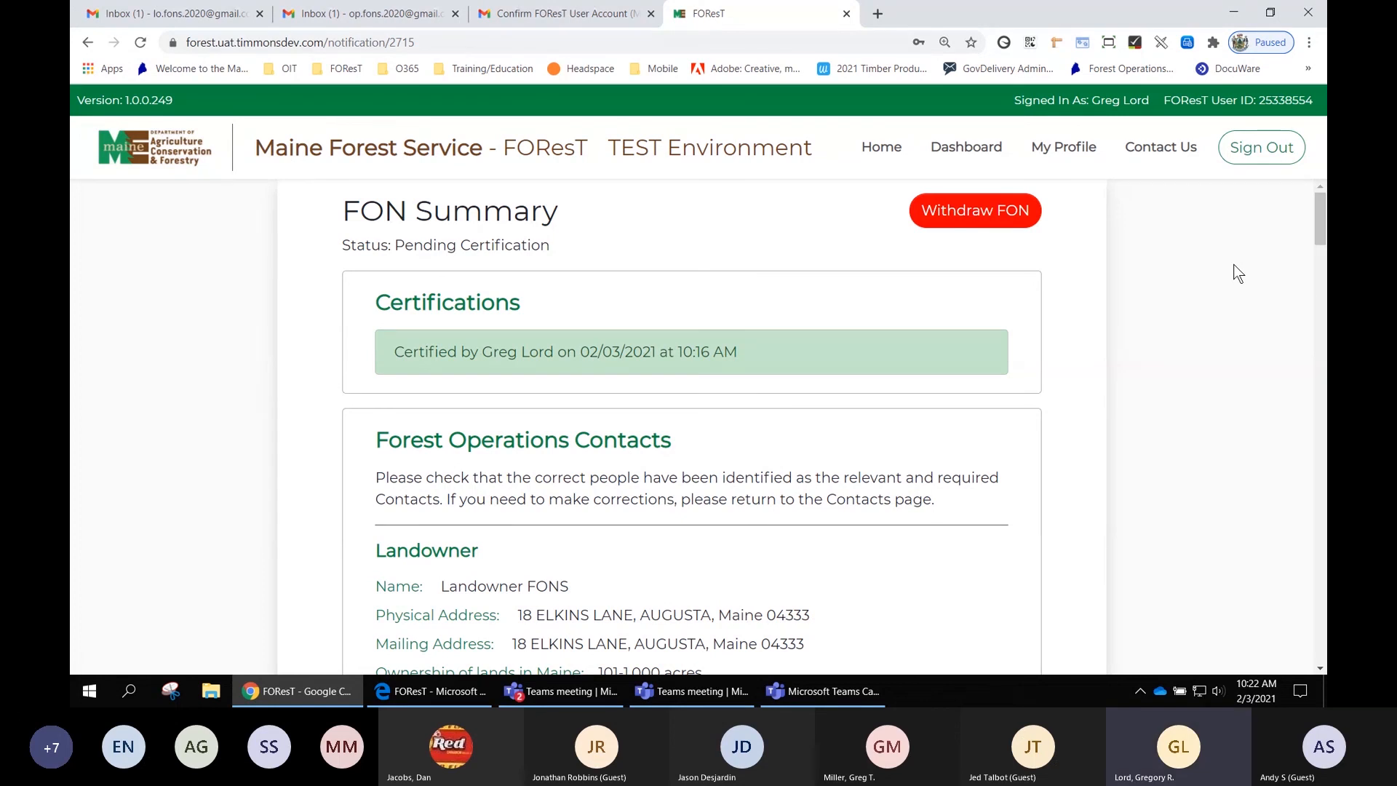
# - Sign out of FOReST and close its browser tab
pyautogui.click(1266, 150)
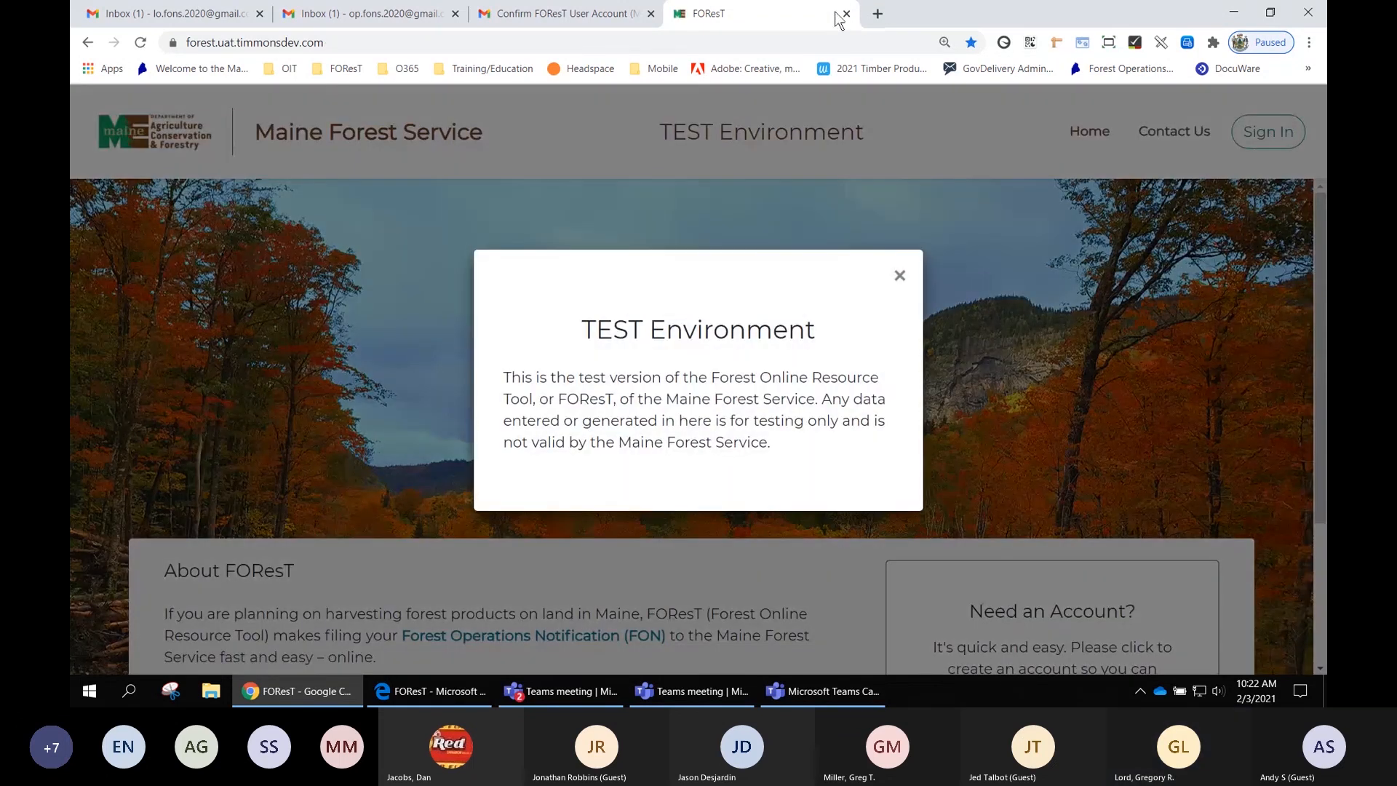
pyautogui.click(846, 13)
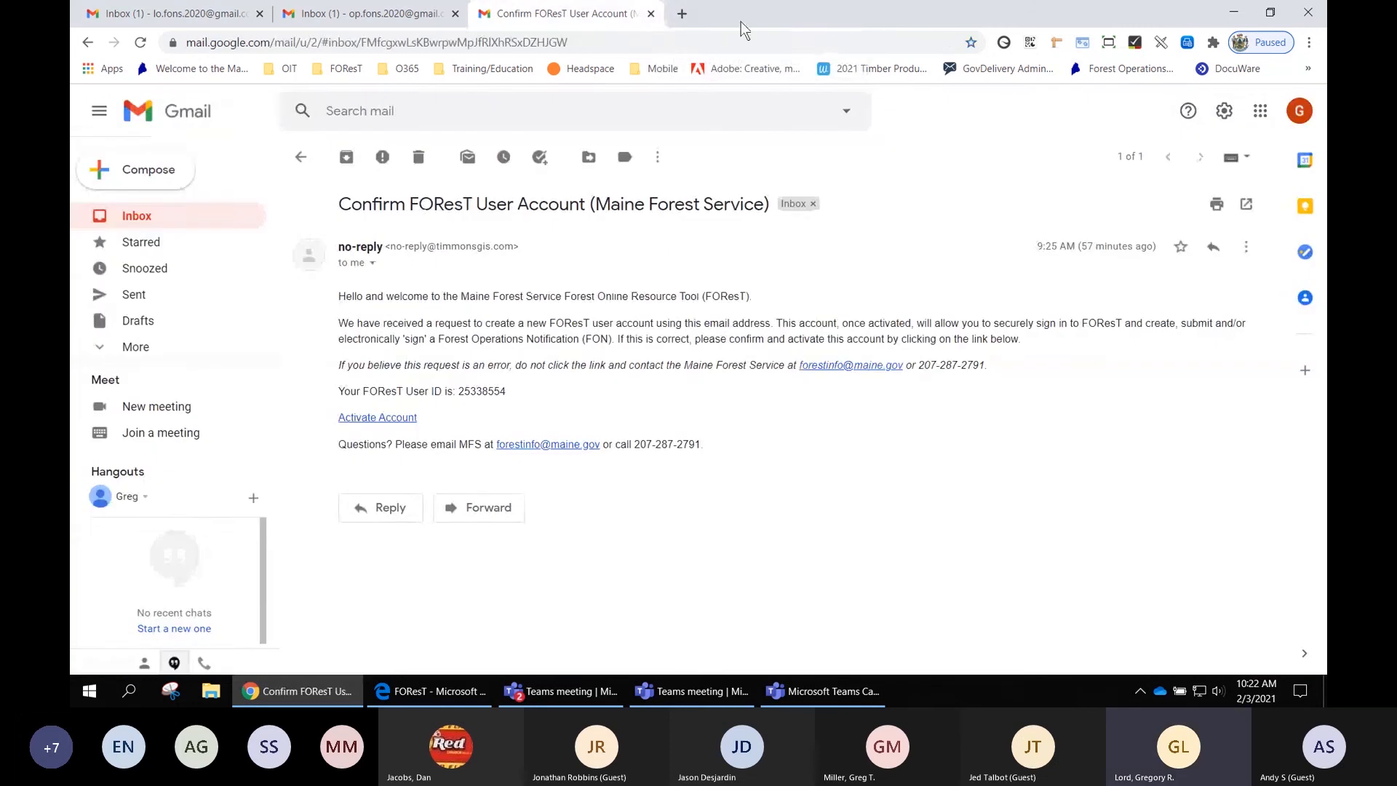
# - Close the account confirmation tab and open the FOReST FON Pending Certification email in the landowner's inbox
pyautogui.click(651, 14)
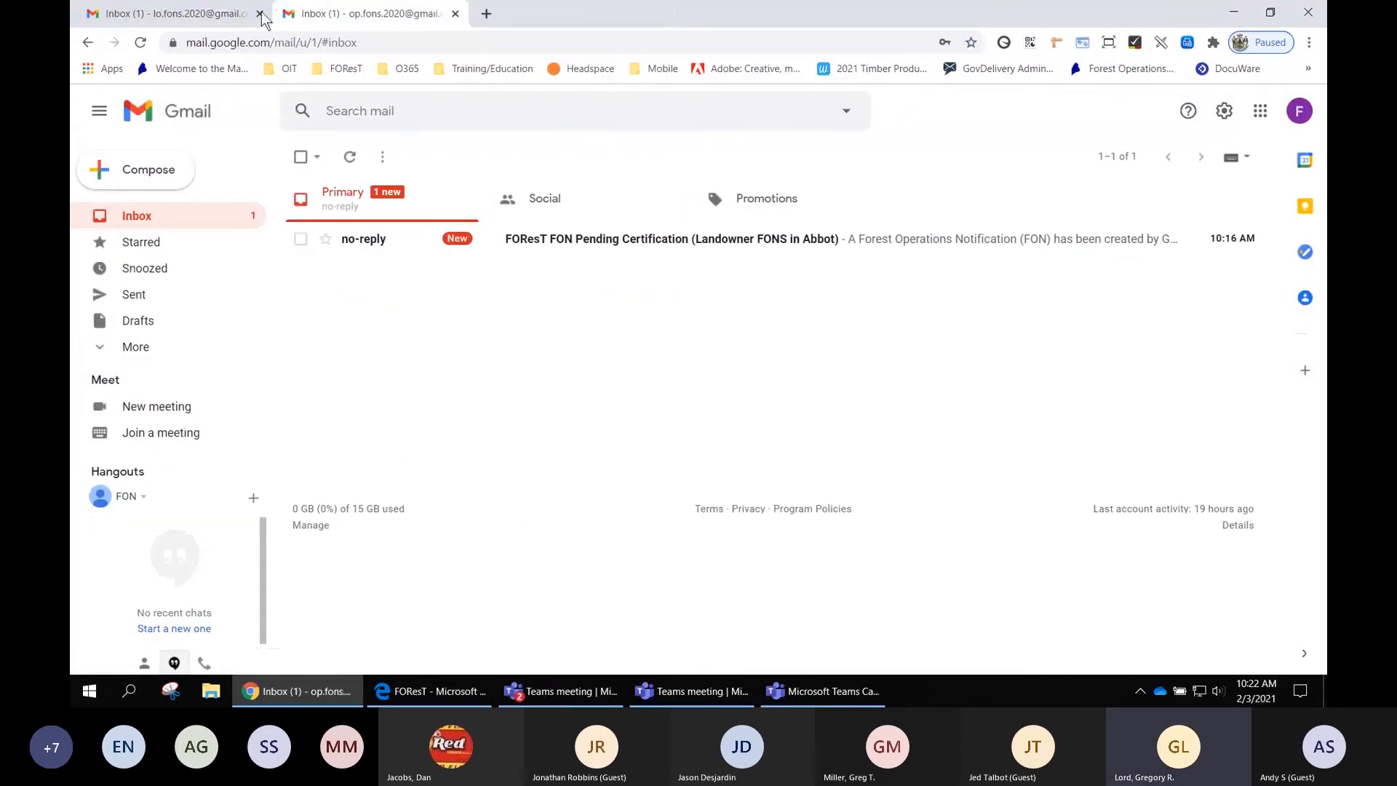
pyautogui.click(180, 16)
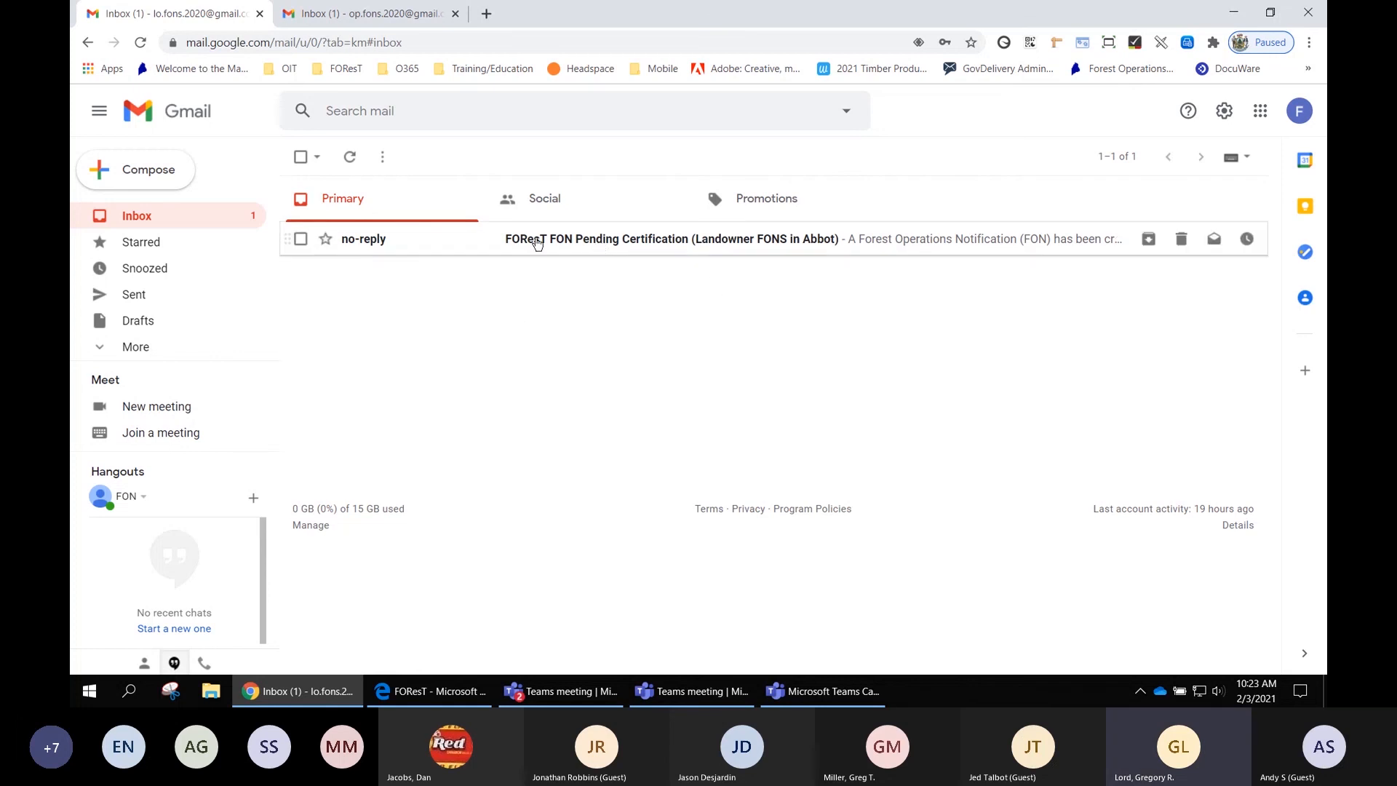
pyautogui.click(802, 244)
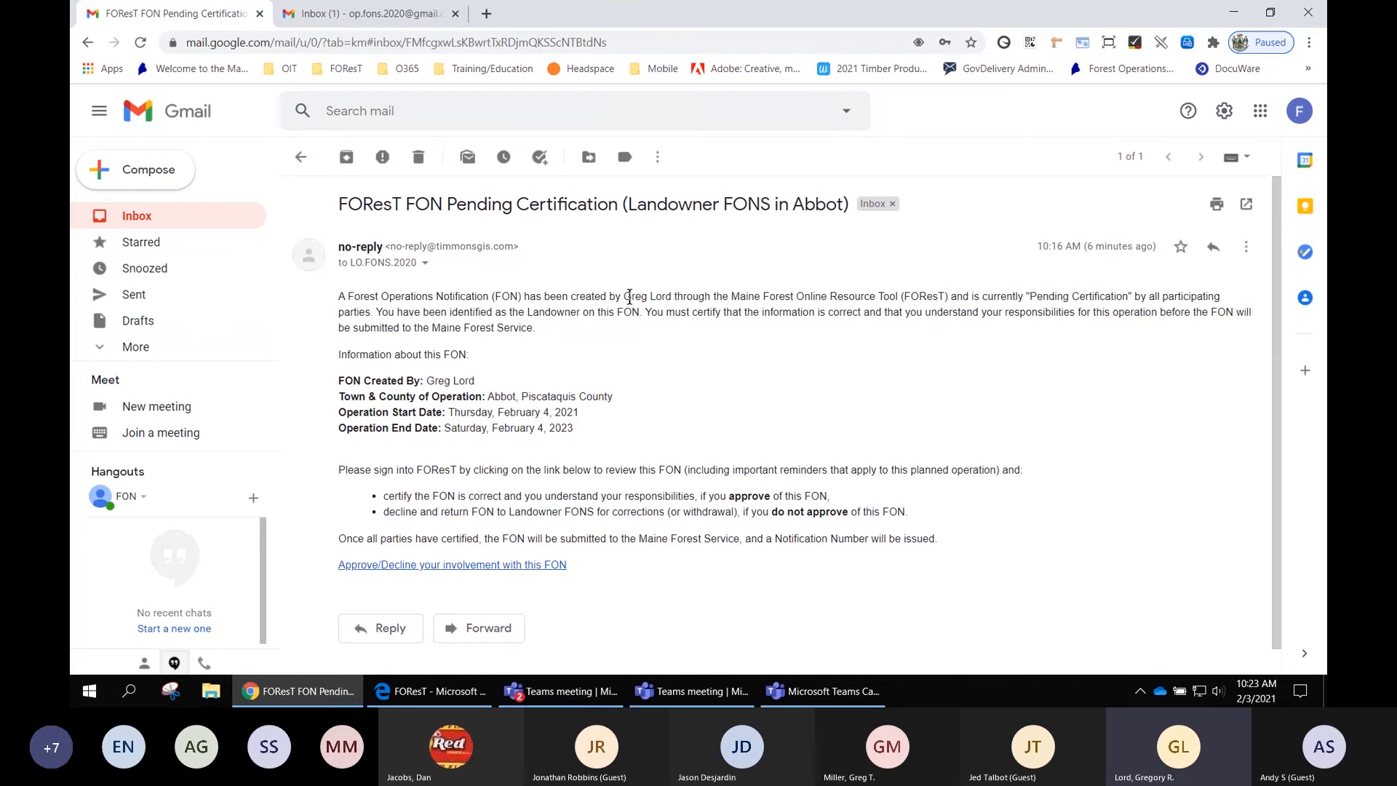
# - Highlight the pending certification status, the landowner role and the FON information block in the email
pyautogui.moveTo(621, 297); pyautogui.dragTo(662, 298)
pyautogui.moveTo(1030, 297); pyautogui.dragTo(1124, 298)
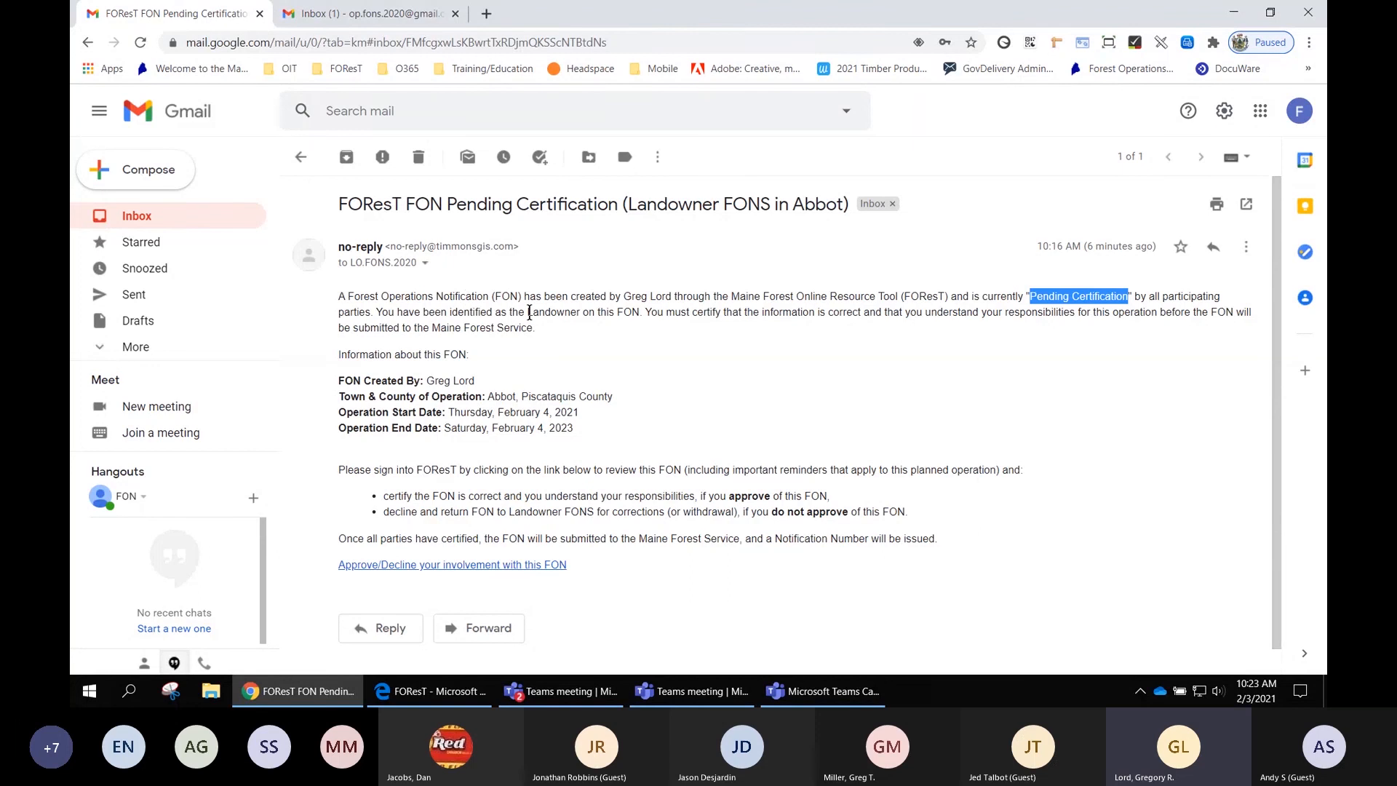
pyautogui.moveTo(526, 313); pyautogui.dragTo(637, 317)
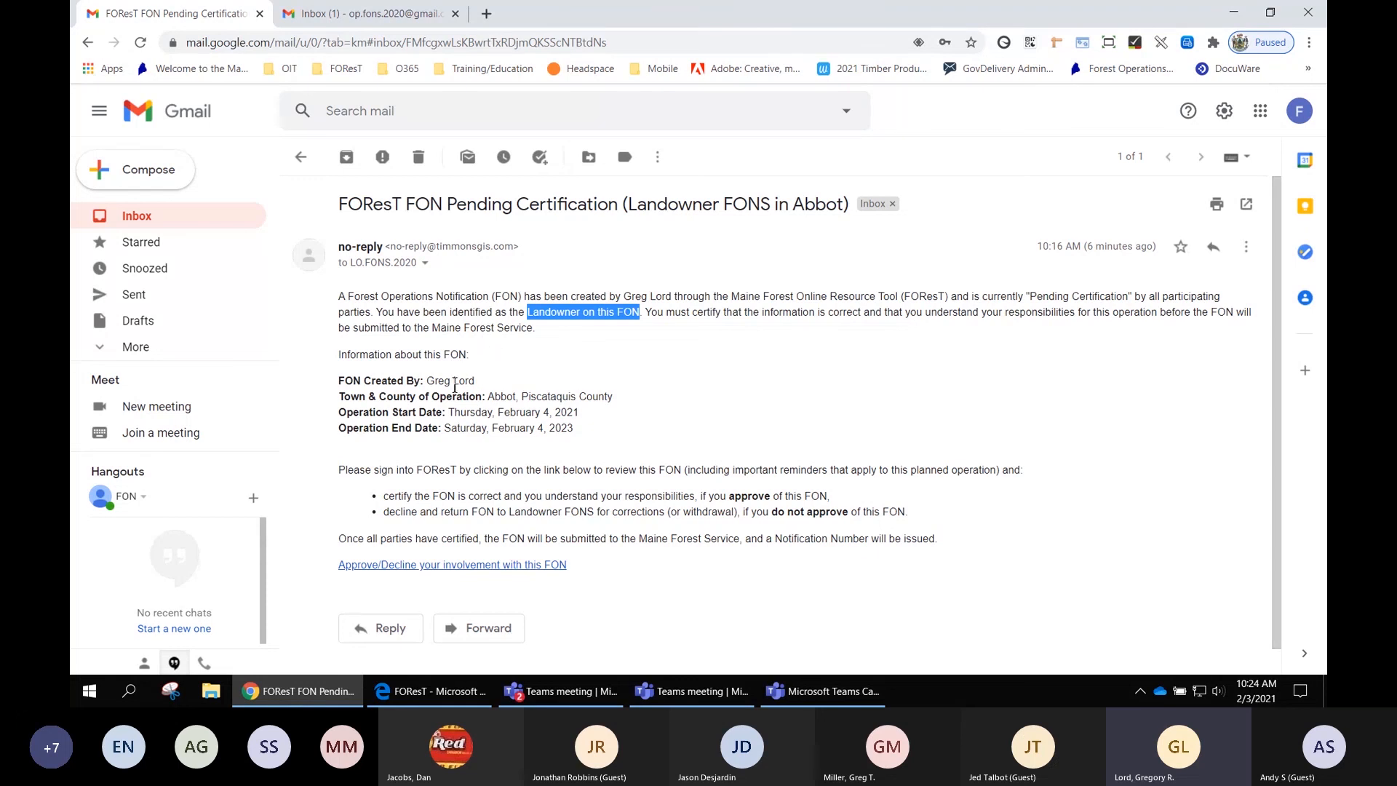
pyautogui.moveTo(339, 378); pyautogui.dragTo(583, 428)
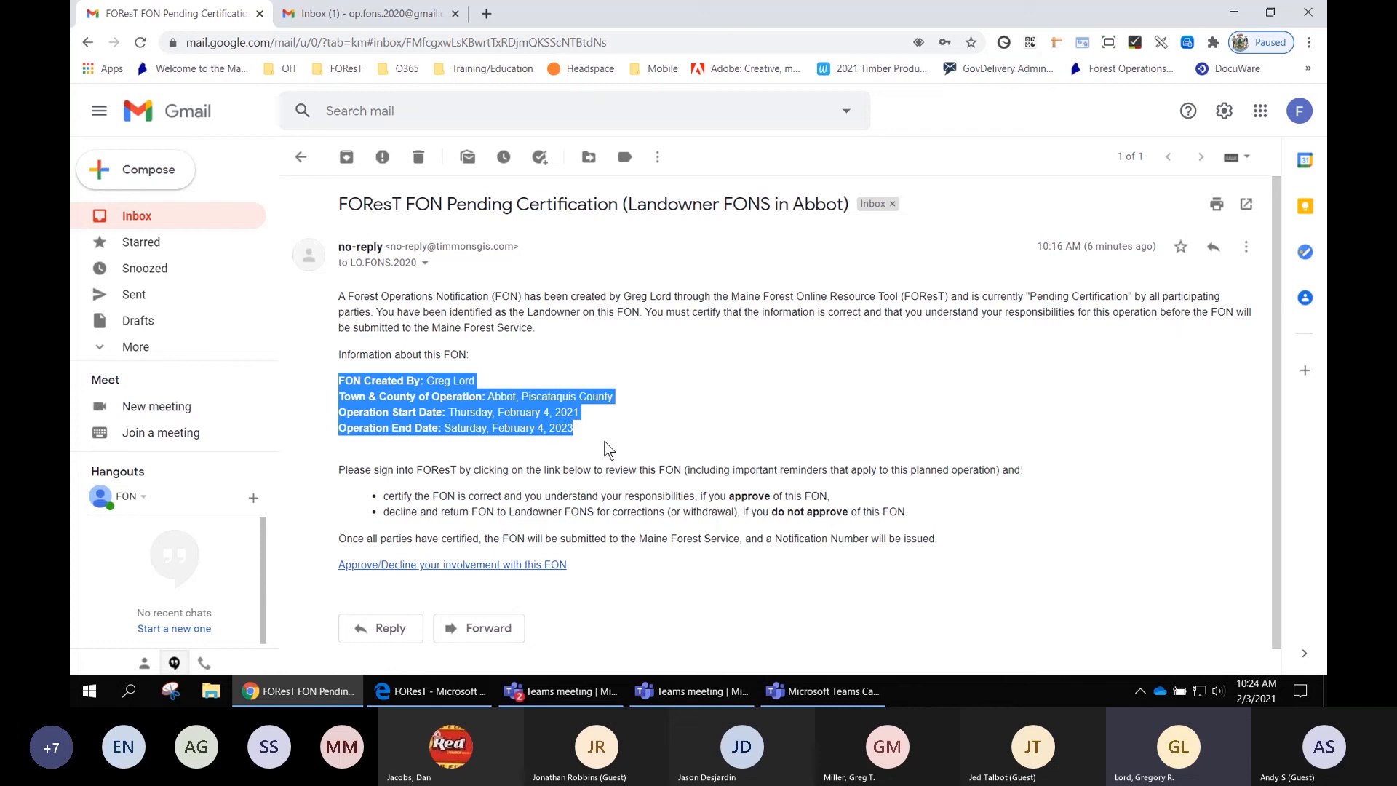
pyautogui.click(594, 424)
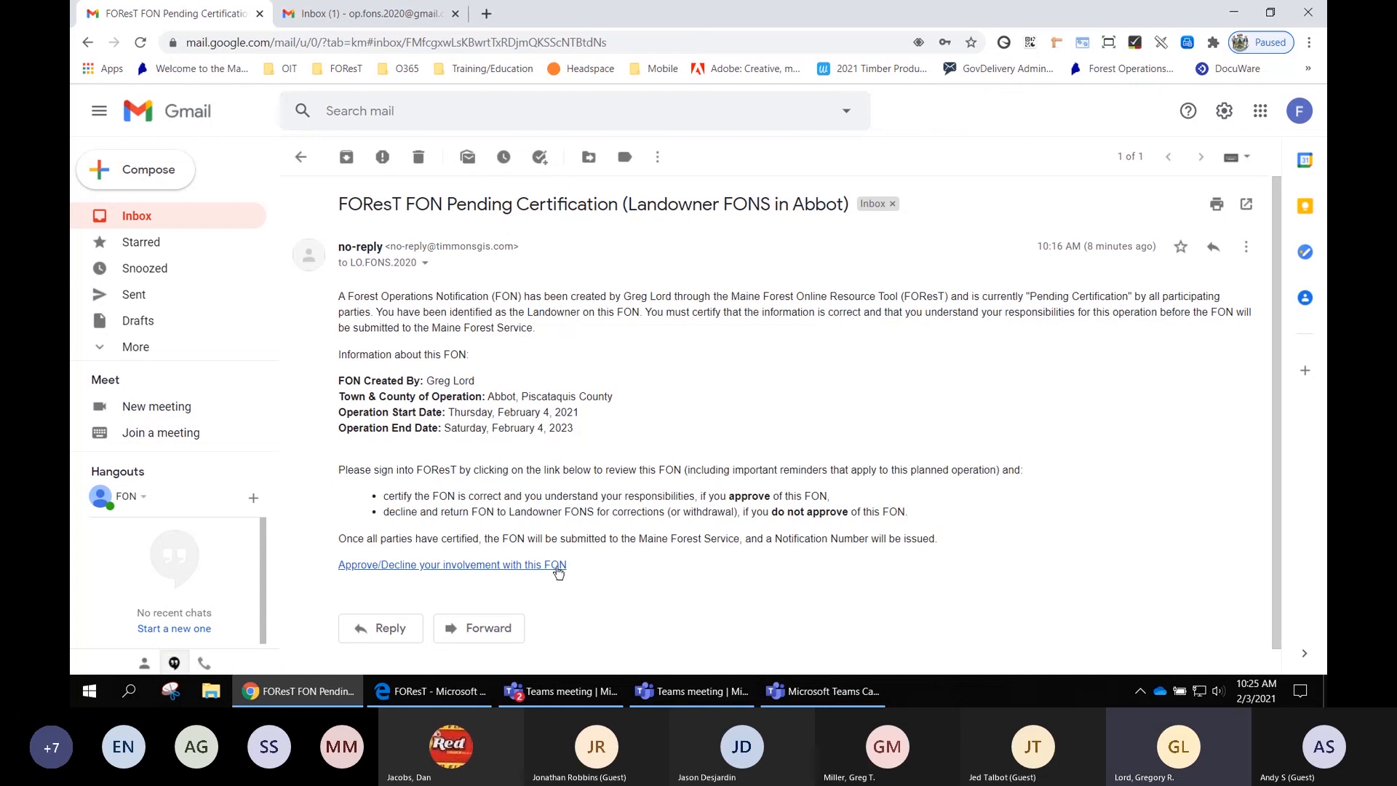
# - Open the Approve/Decline link and replace the sign-in e-mail with the landowner account's e-mail address
pyautogui.click(455, 565)
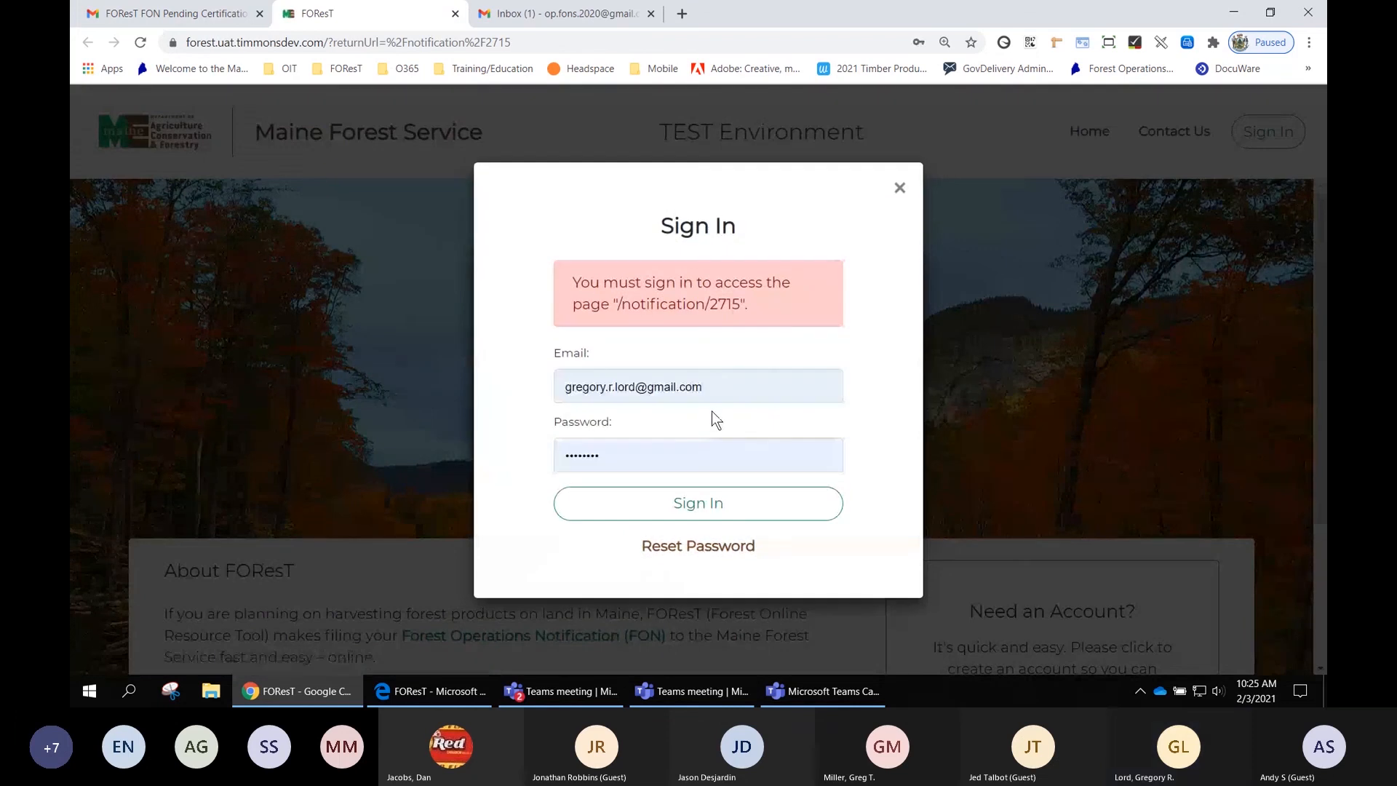
pyautogui.moveTo(717, 383); pyautogui.dragTo(479, 379)
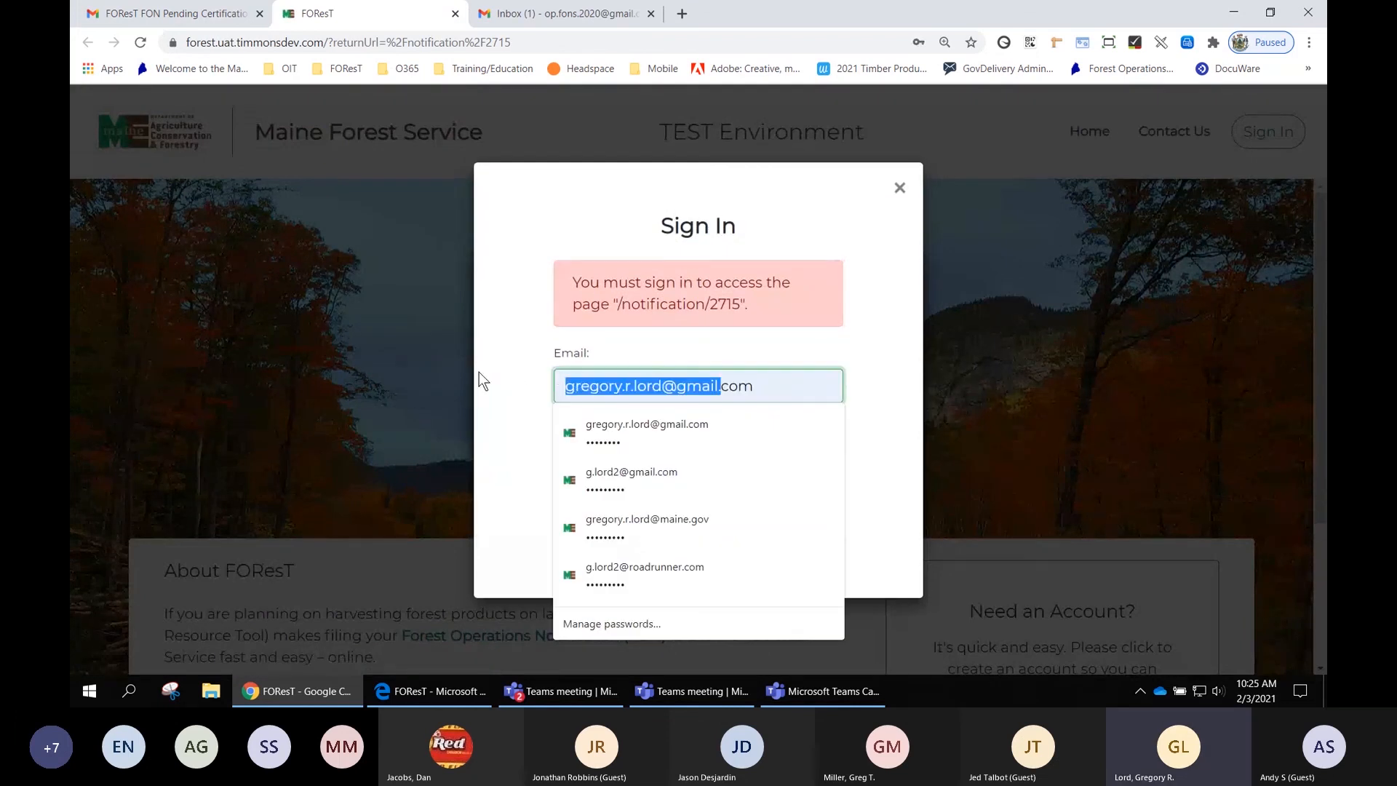
pyautogui.press('Delete')
pyautogui.press('Delete')
pyautogui.press('Delete')
pyautogui.press('Delete')
pyautogui.press('Delete')
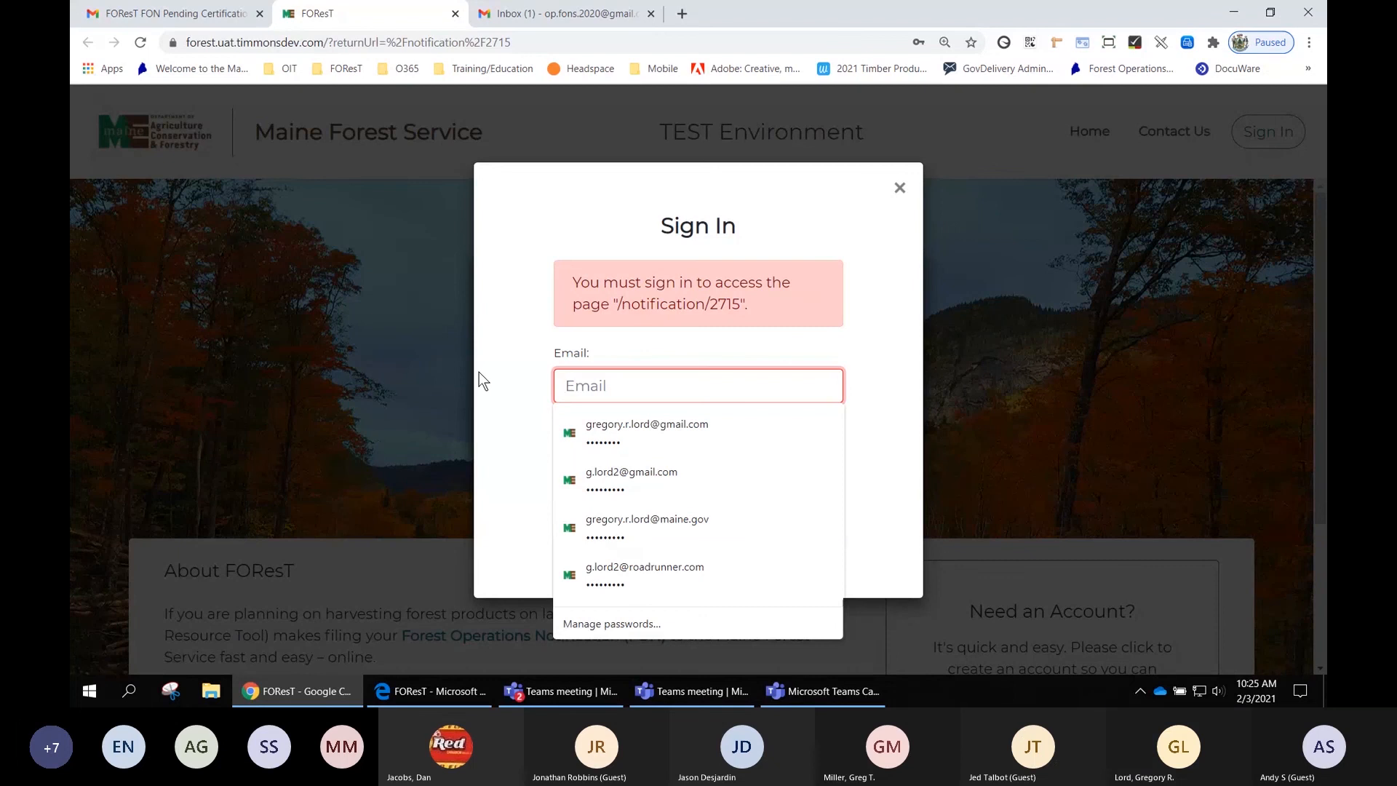
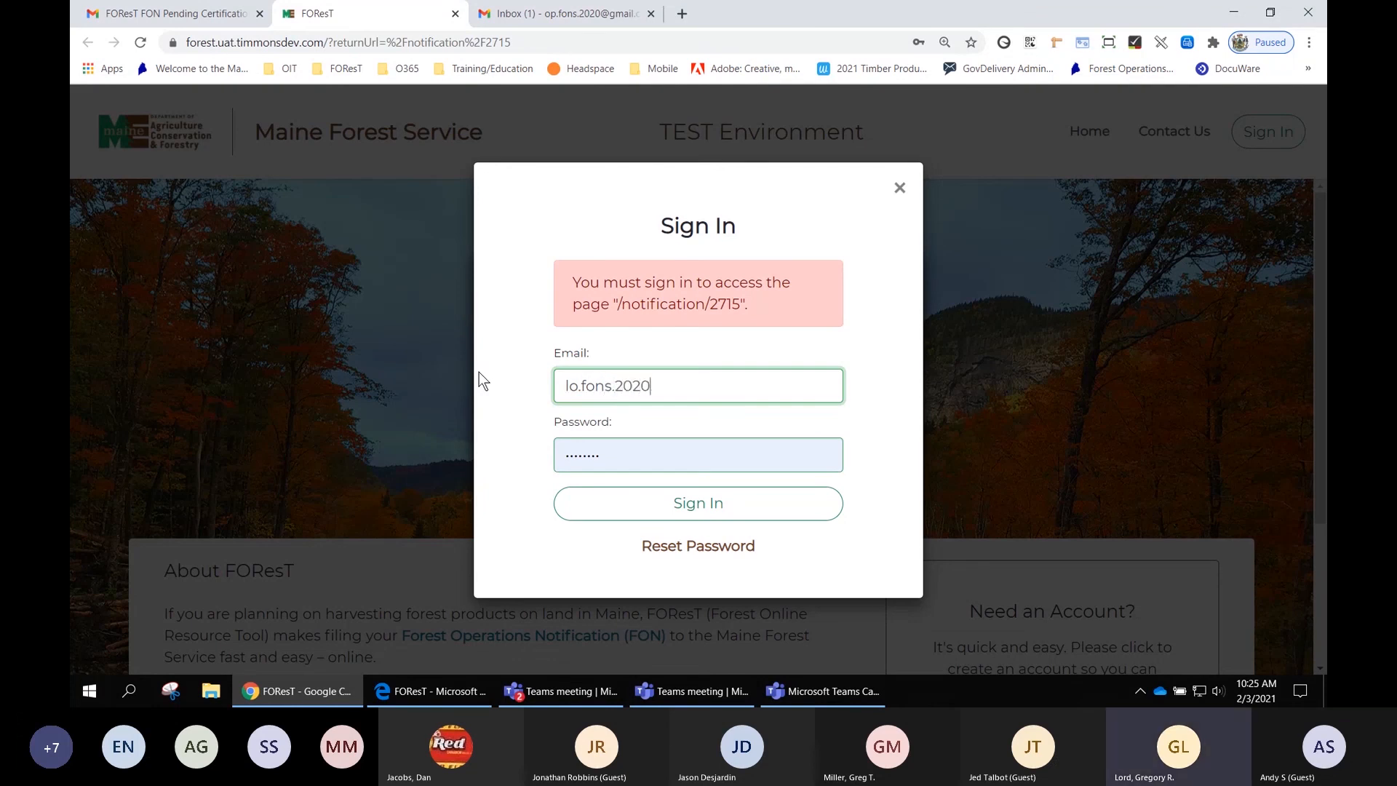
pyautogui.press('Tab')
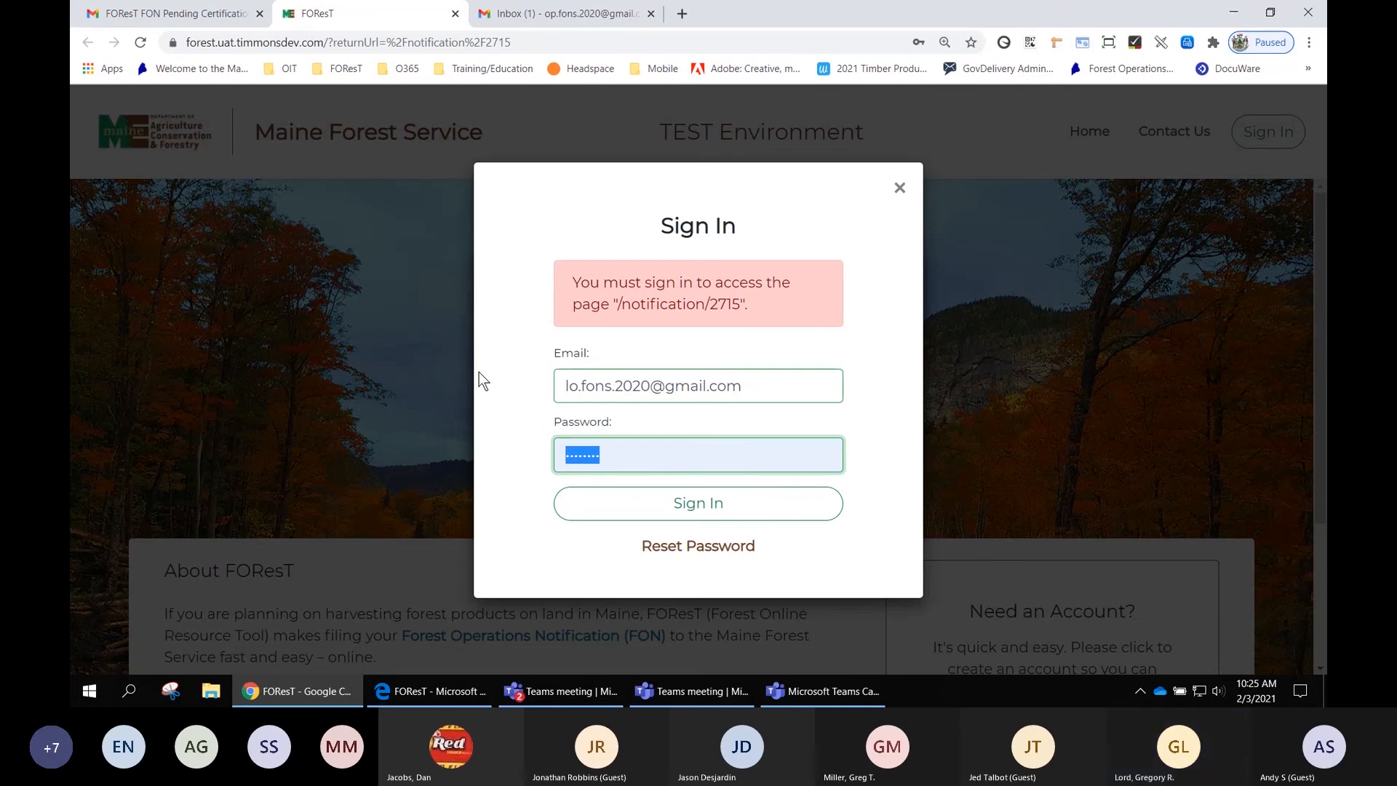
# - Enter the landowner account password, sign in, and dismiss the save-password and TEST Environment pop-ups
pyautogui.press('BackSpace')
pyautogui.write('•••')
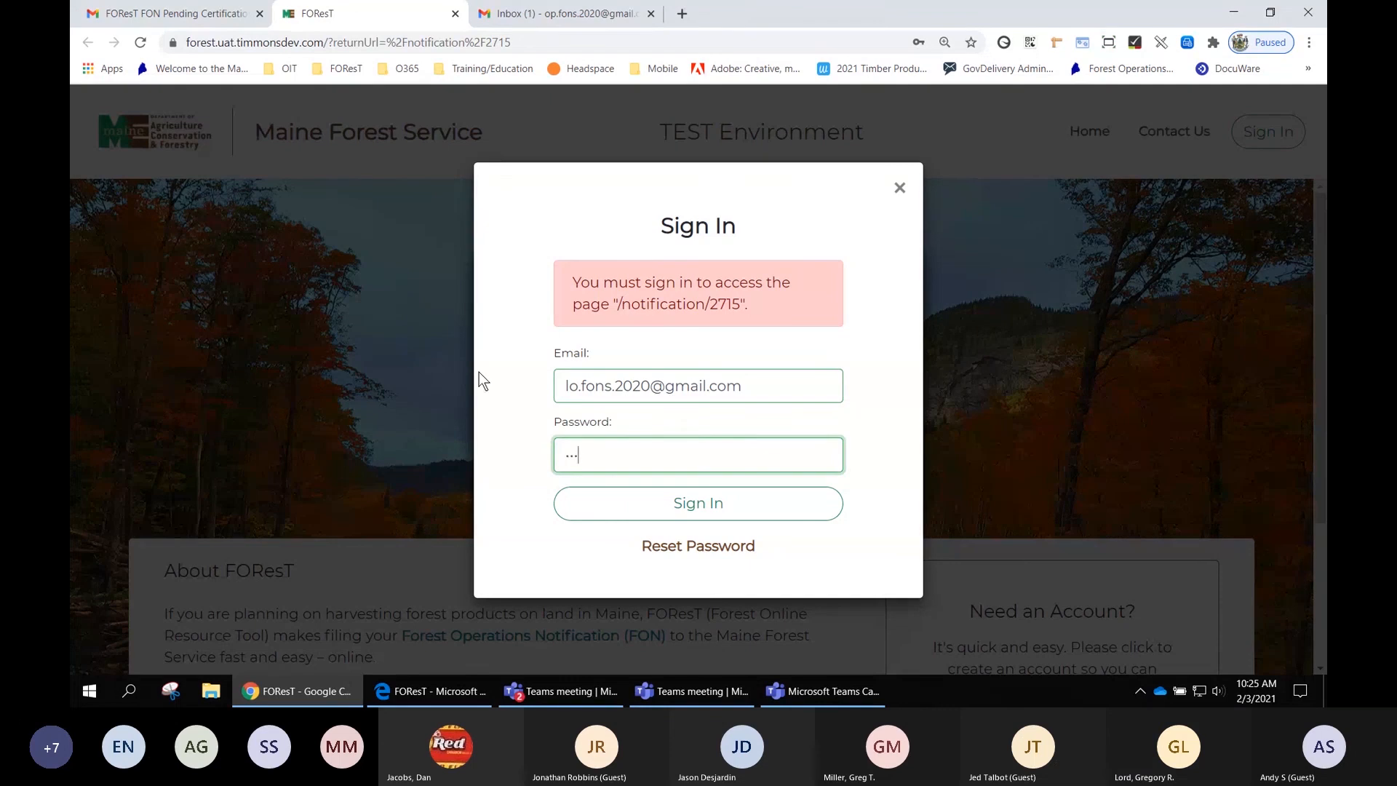
pyautogui.write('•••••')
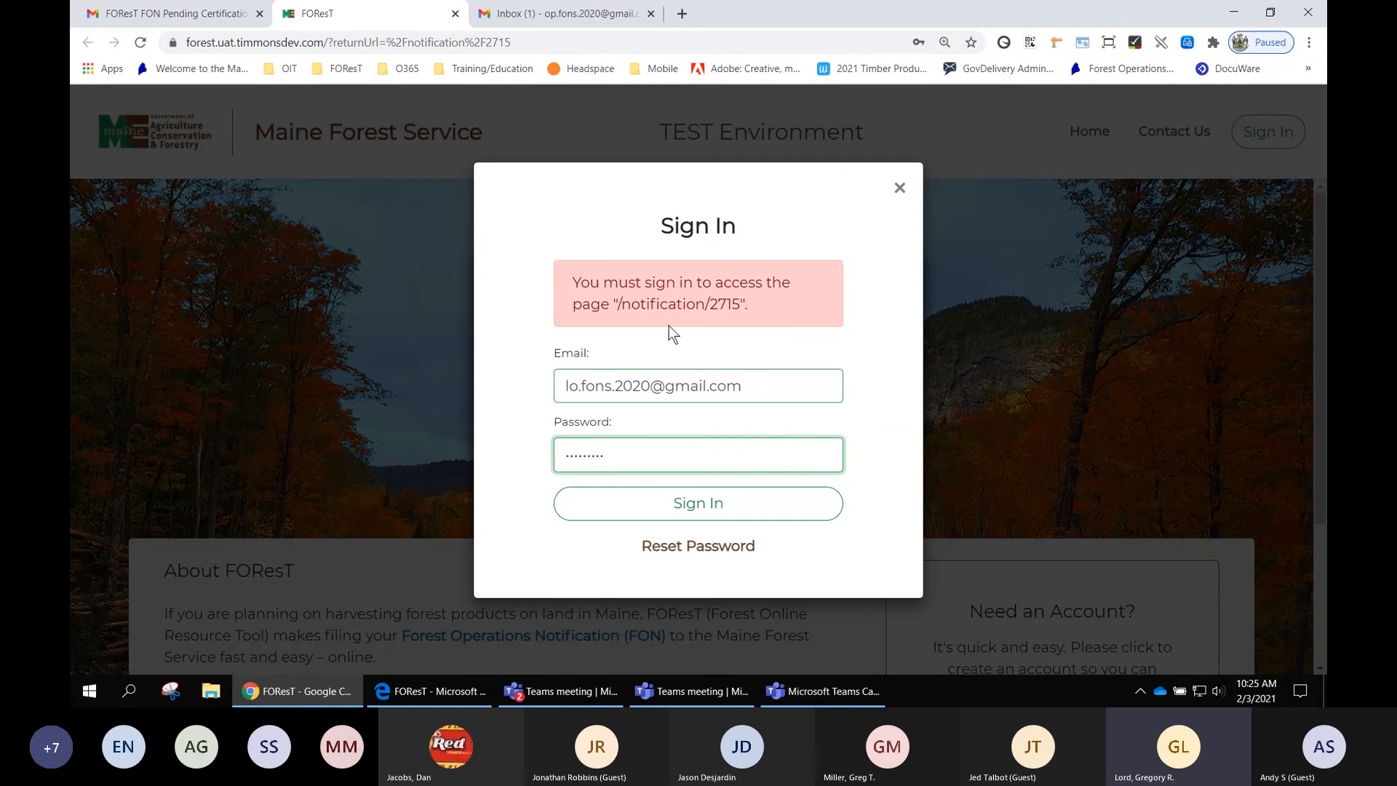
pyautogui.click(702, 510)
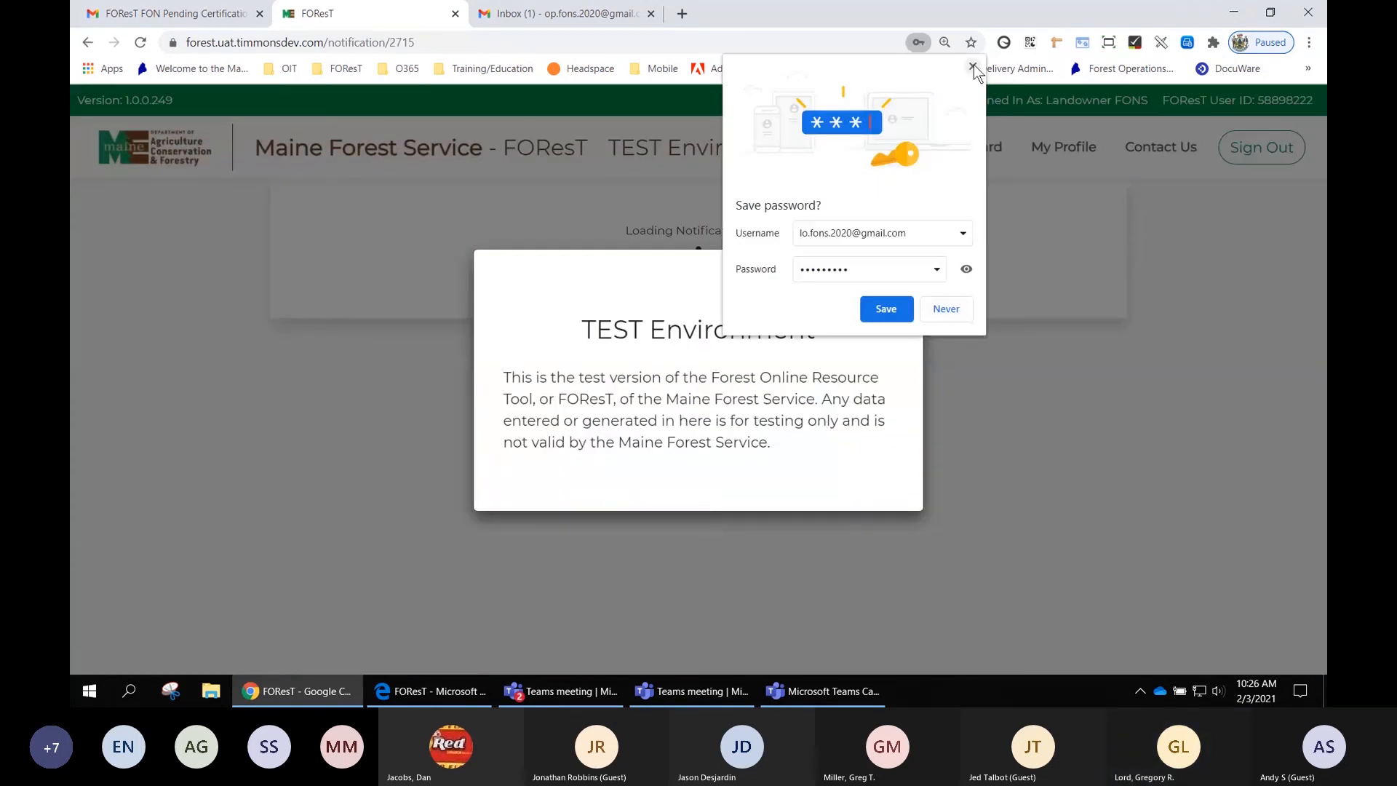
pyautogui.click(973, 66)
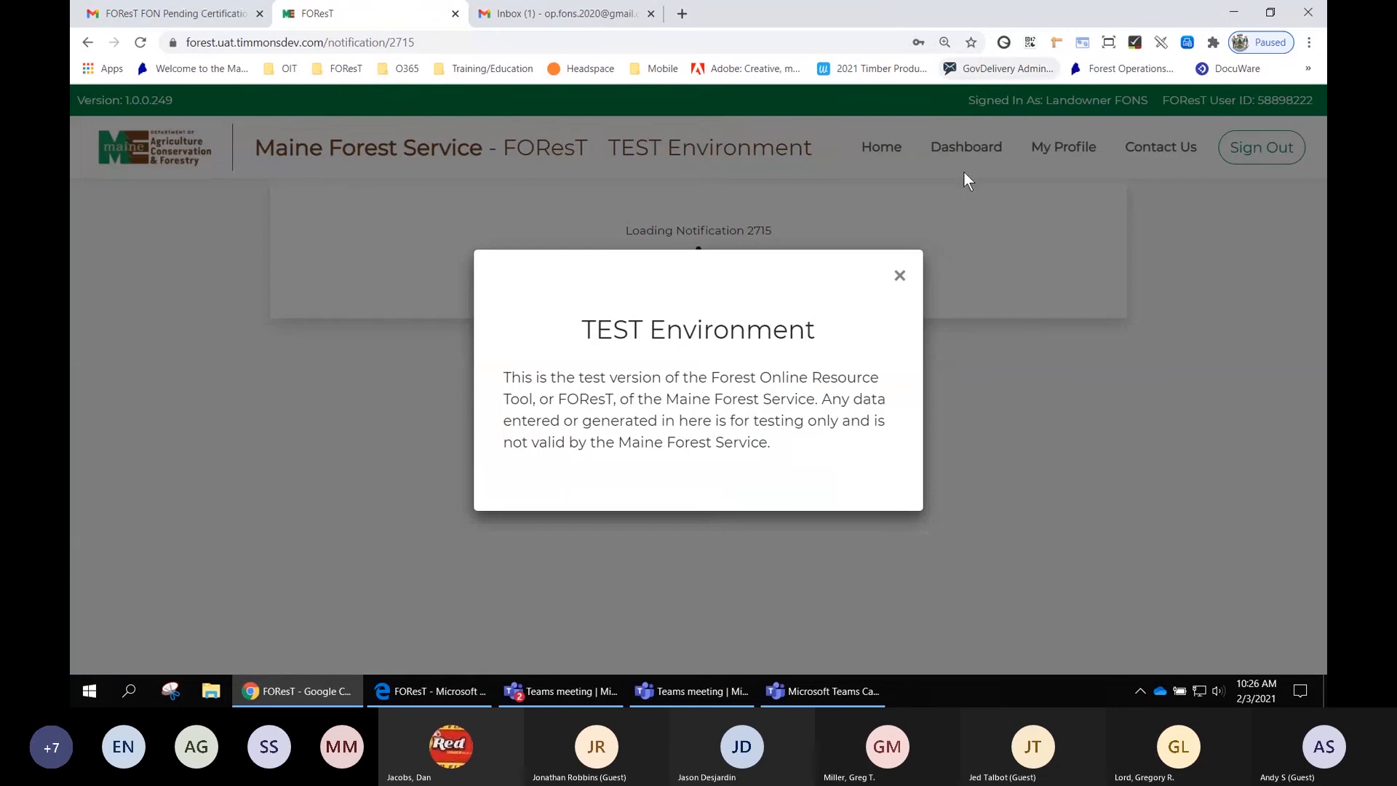
pyautogui.click(900, 276)
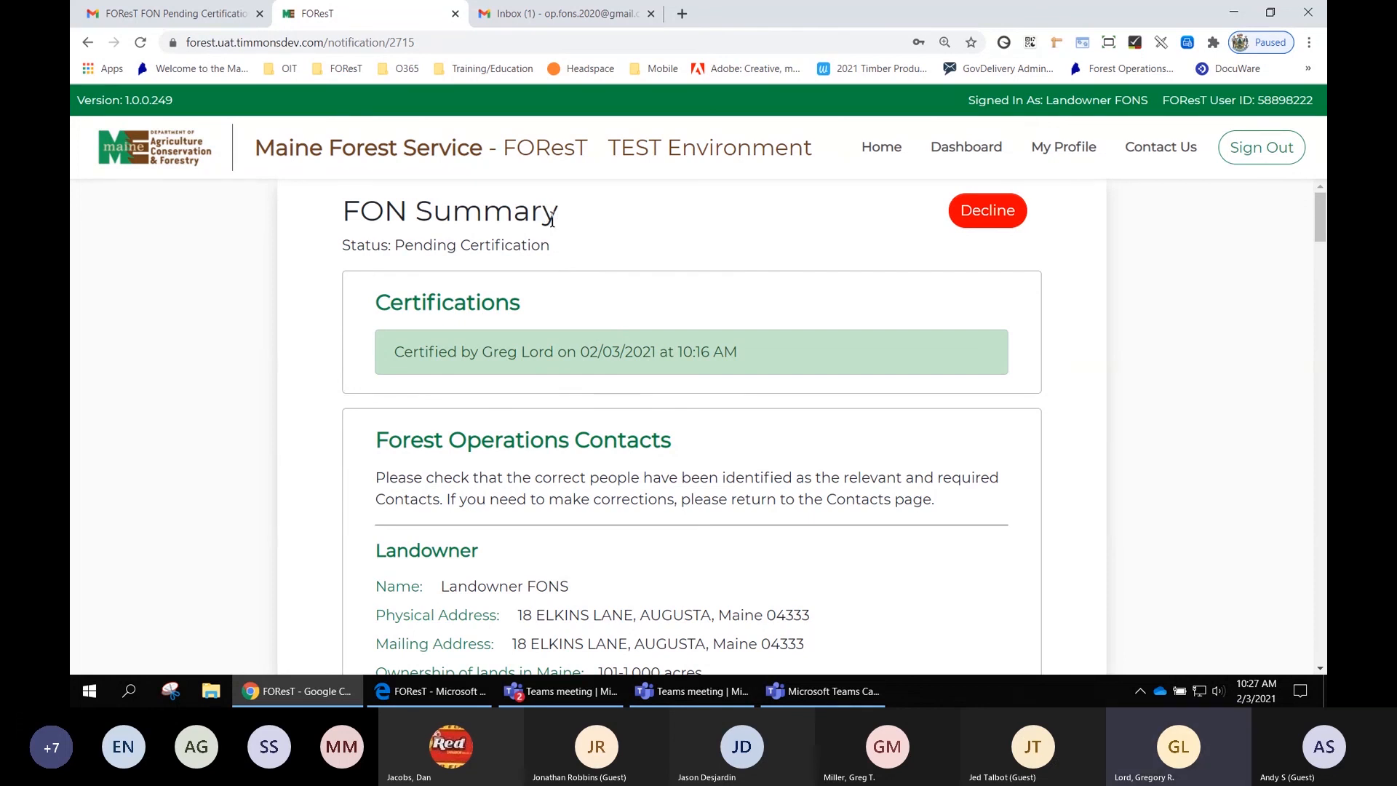
# - Review the FON Summary status and contacts, and certify the Forest Operations Contacts information as correct
pyautogui.moveTo(551, 245); pyautogui.dragTo(393, 246)
pyautogui.click(614, 311)
pyautogui.scroll(-1, 1073, 393)
pyautogui.scroll(-1, 1073, 392)
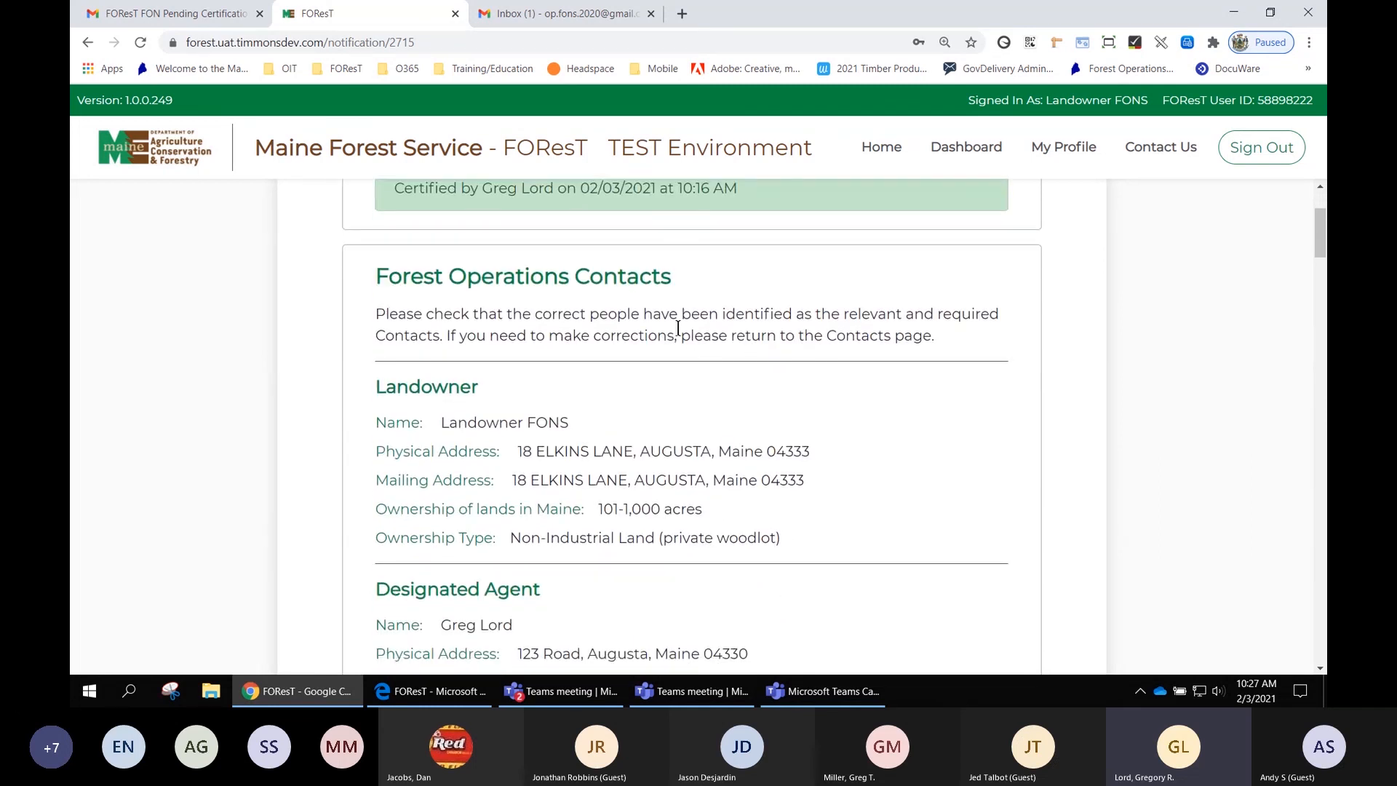
pyautogui.scroll(-1, 785, 342)
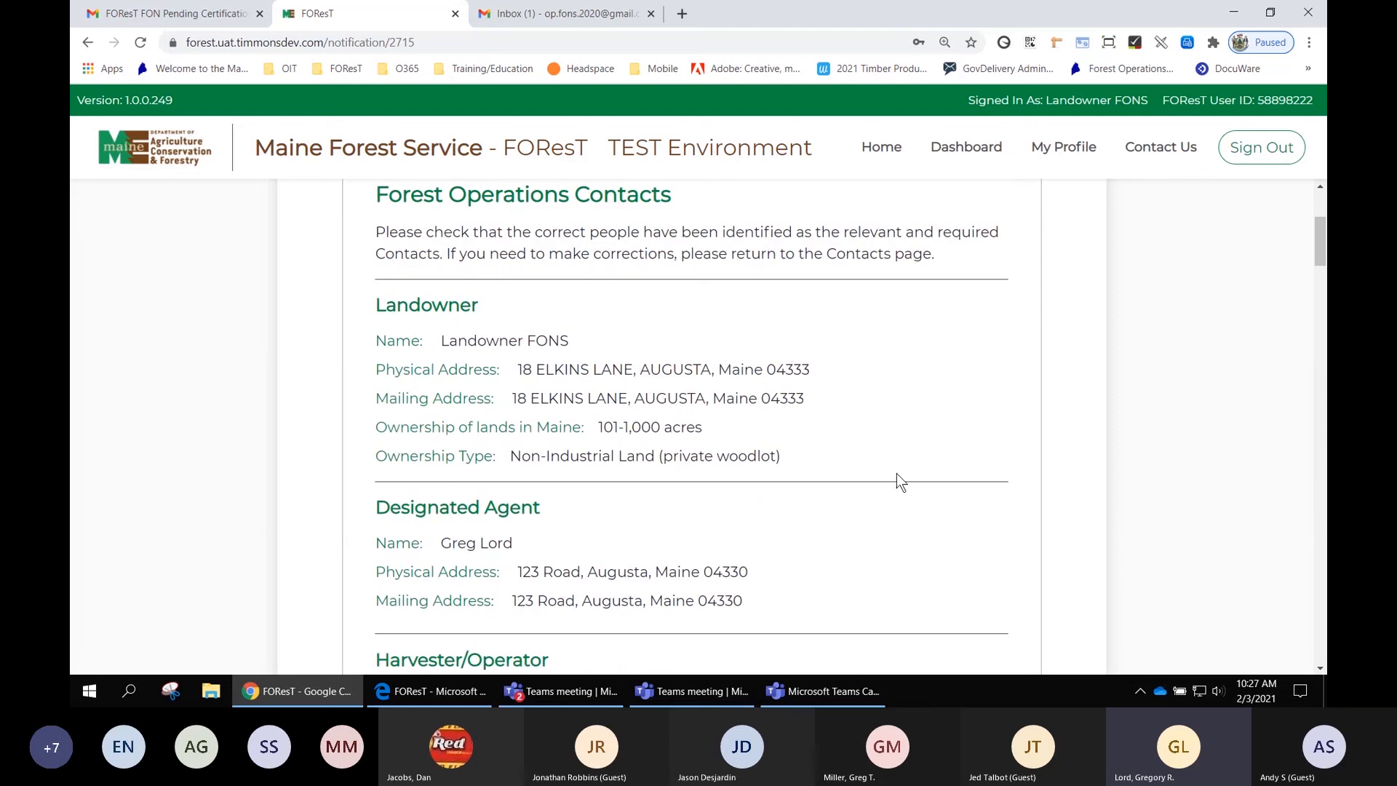
pyautogui.scroll(-3, 766, 393)
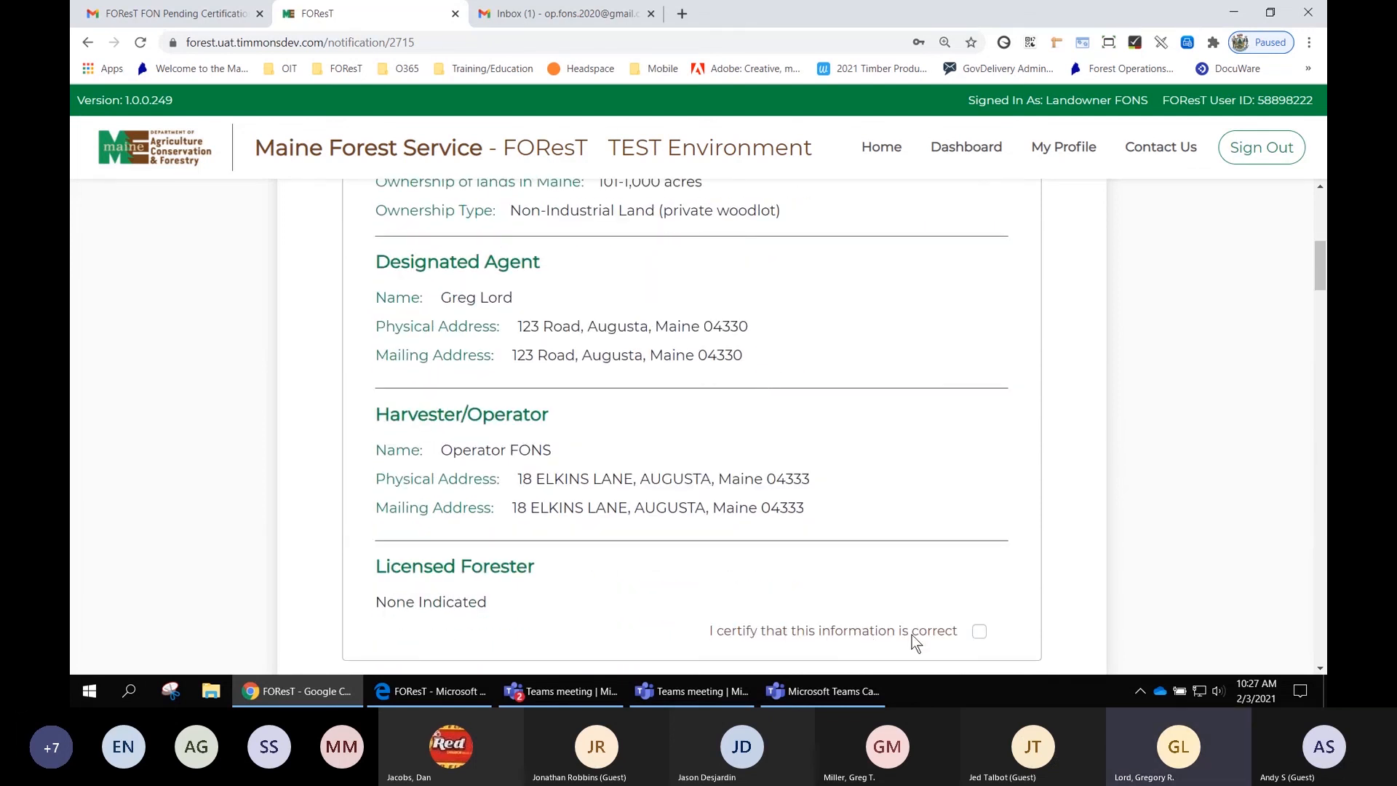
pyautogui.click(980, 631)
# - Certify the Overview section information as correct
pyautogui.scroll(-4, 1137, 402)
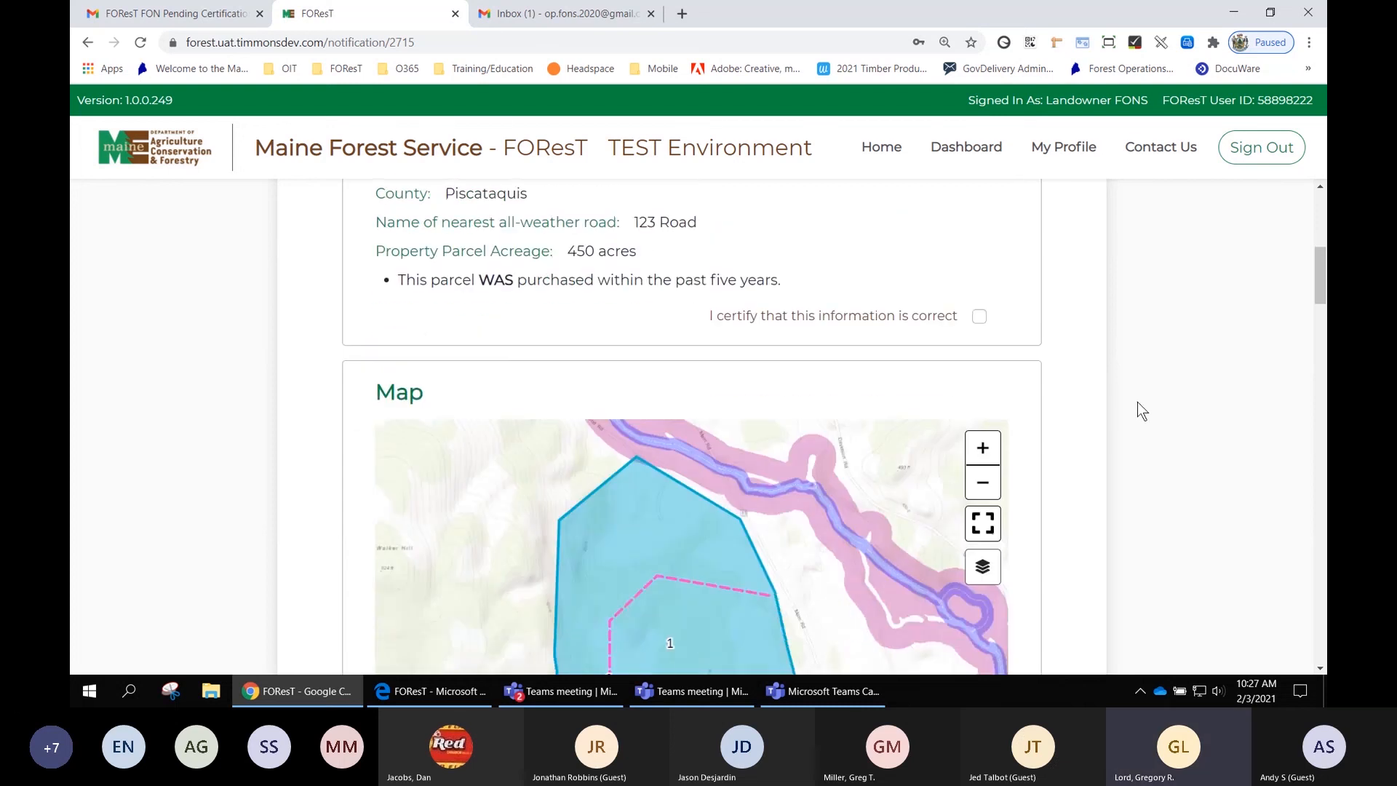
pyautogui.scroll(5, 1159, 372)
pyautogui.scroll(1, 1159, 379)
pyautogui.scroll(-2, 1159, 380)
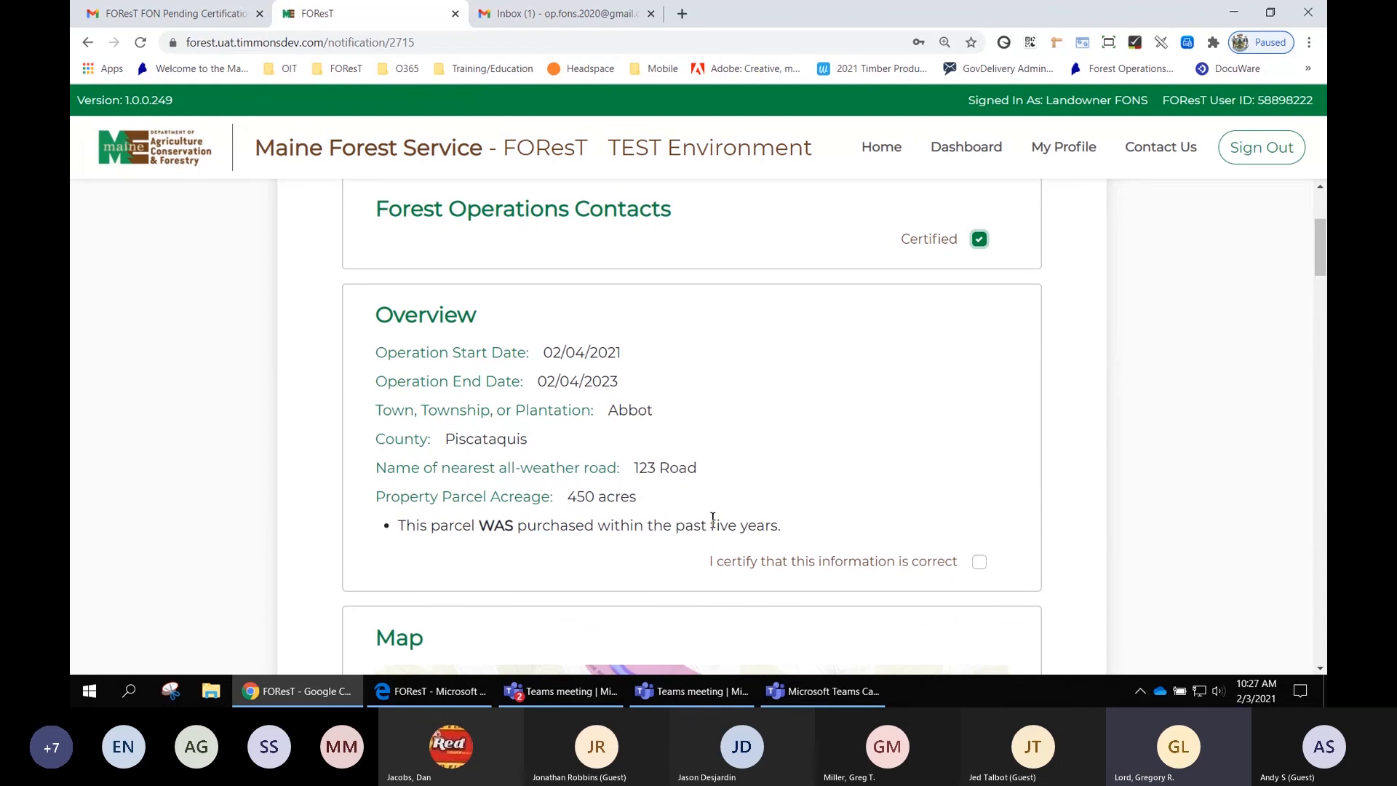
pyautogui.click(979, 564)
# - Zoom out and pan the FON map, and switch its basemap to Imagery
pyautogui.scroll(-2, 1228, 469)
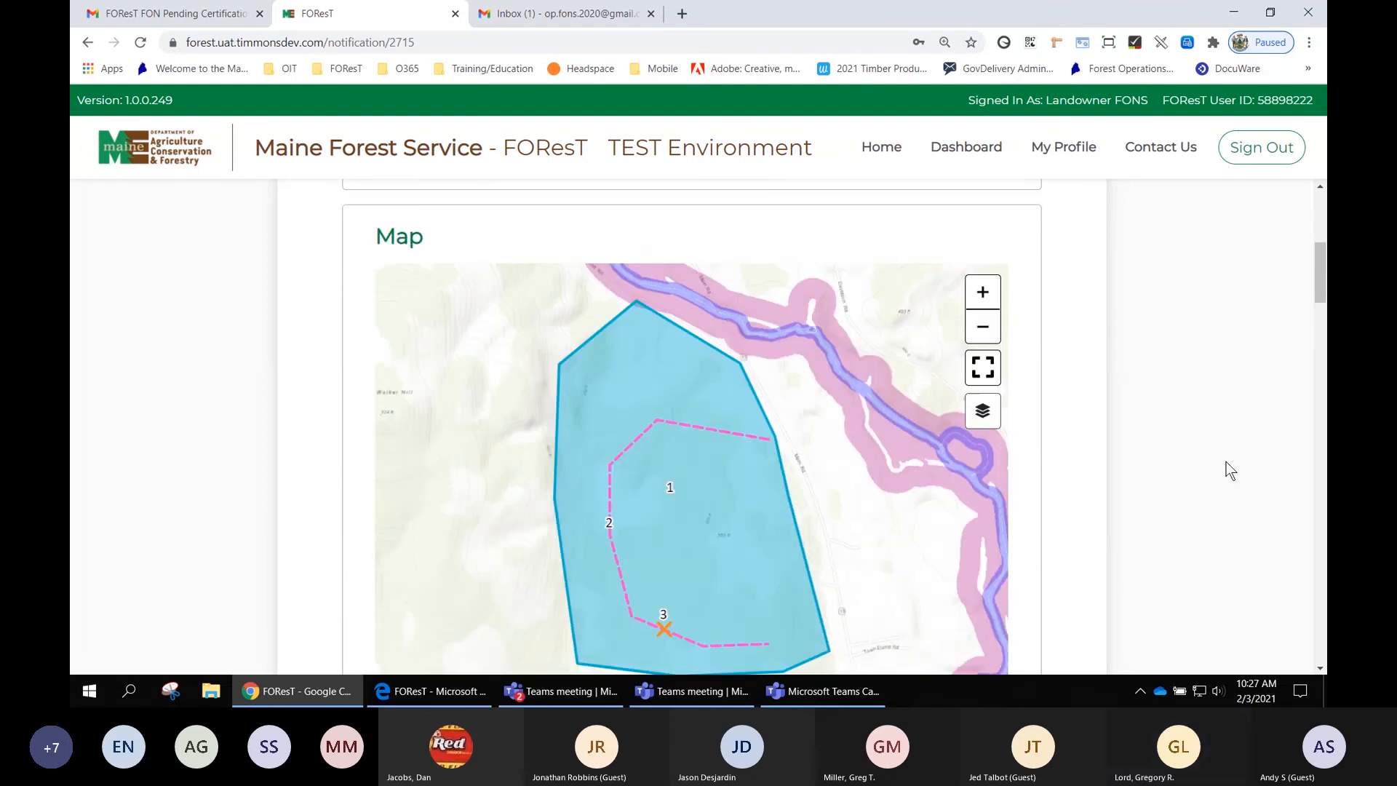
pyautogui.scroll(-2, 1229, 468)
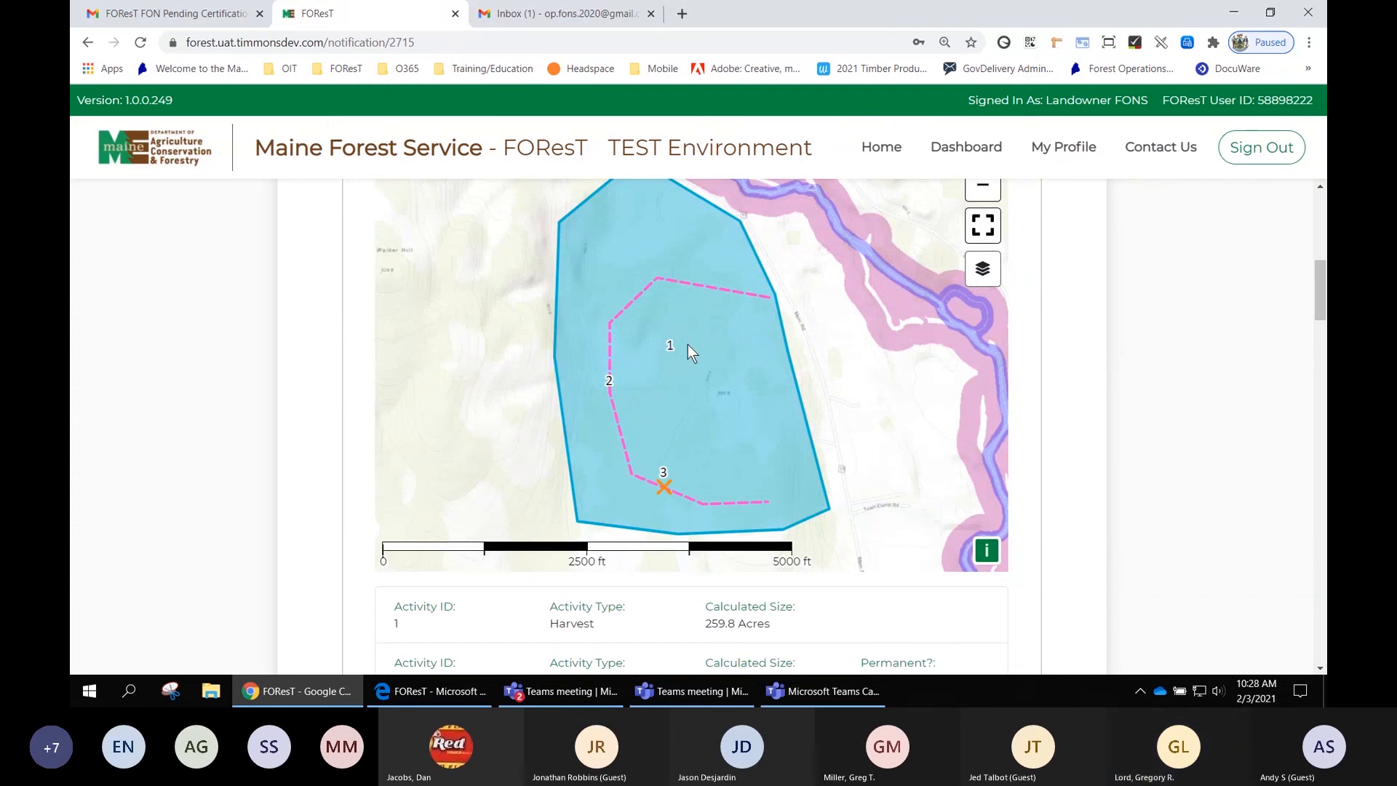
pyautogui.moveTo(687, 352)
pyautogui.mouseDown()
pyautogui.moveTo(687, 364)
pyautogui.moveTo(726, 365)
pyautogui.moveTo(688, 338)
pyautogui.mouseUp()
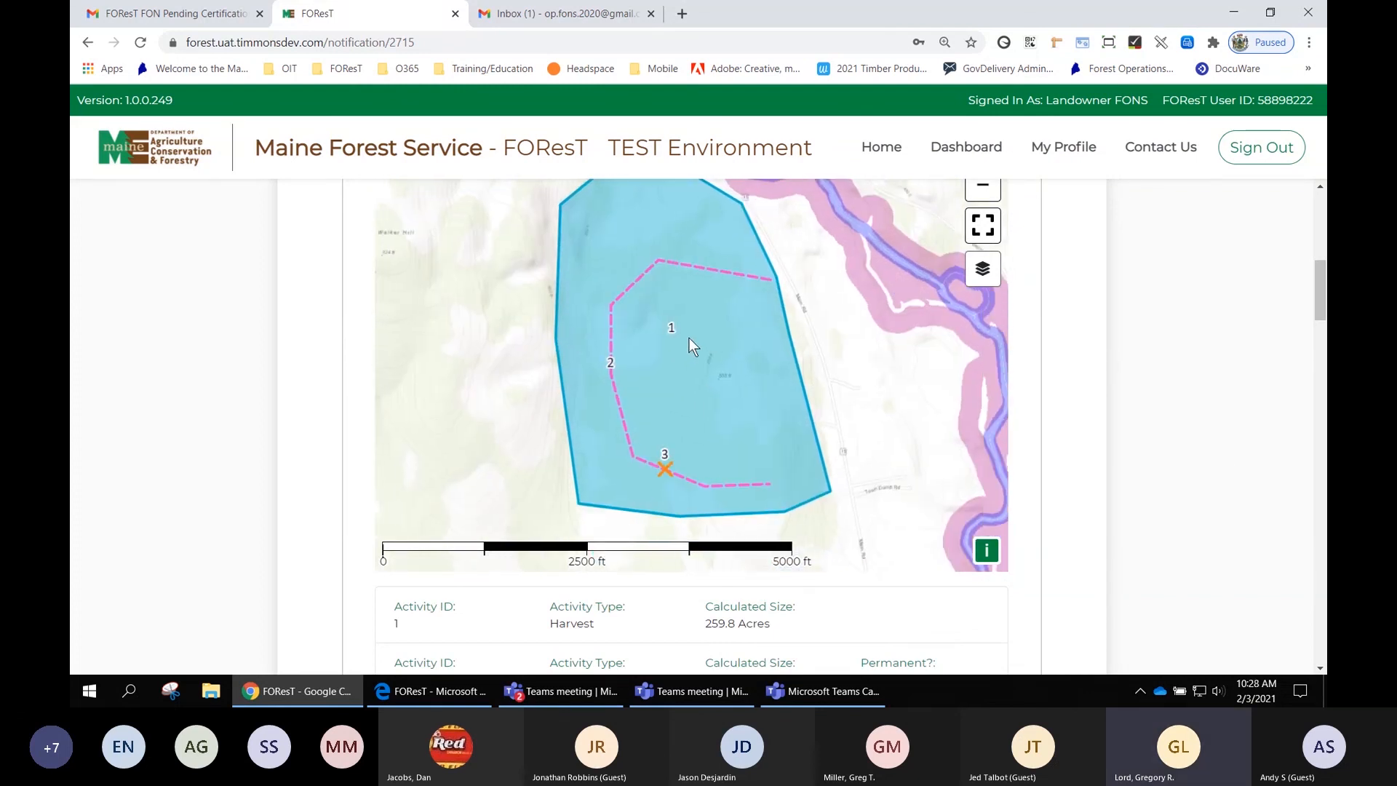
pyautogui.scroll(-1, 696, 334)
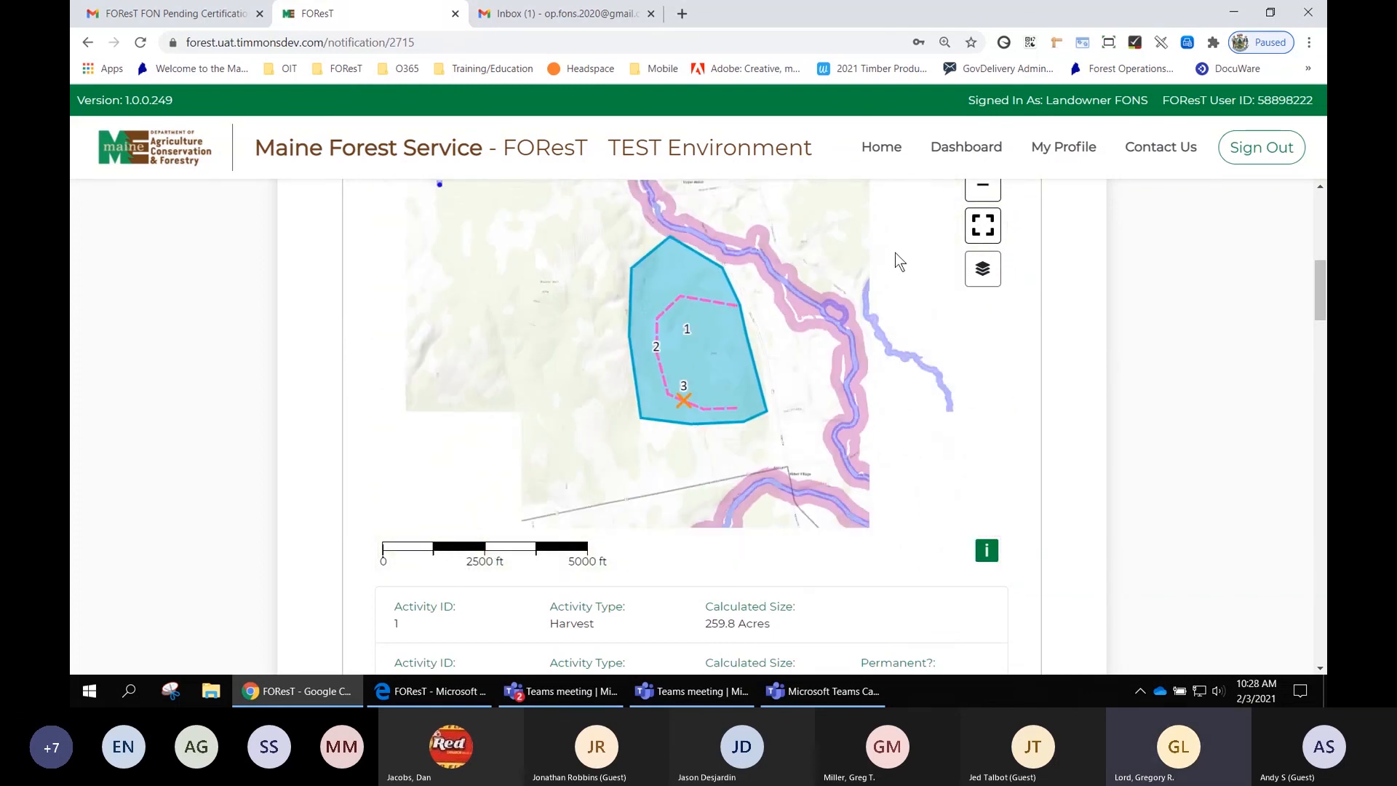
pyautogui.click(980, 191)
pyautogui.scroll(1, 1004, 213)
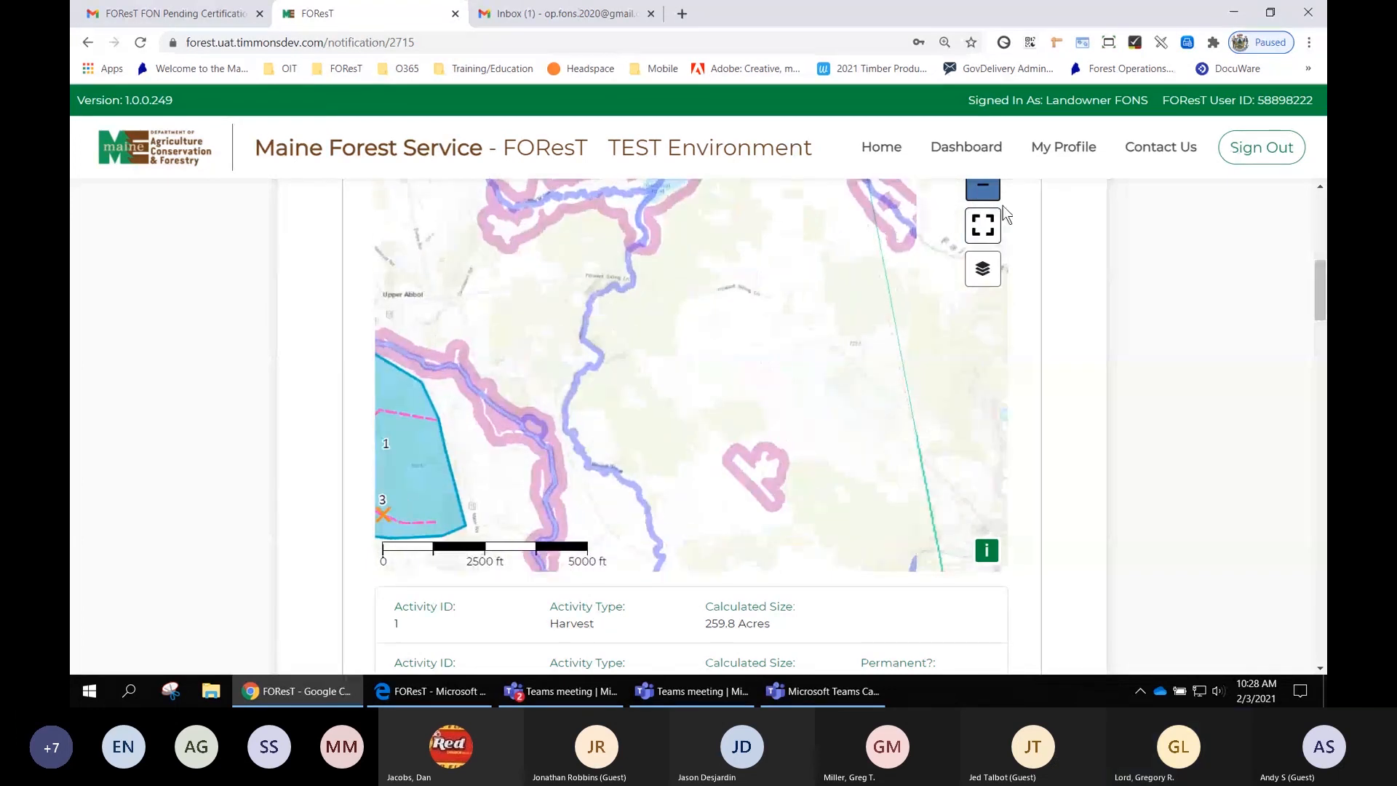
pyautogui.moveTo(524, 408); pyautogui.dragTo(722, 374)
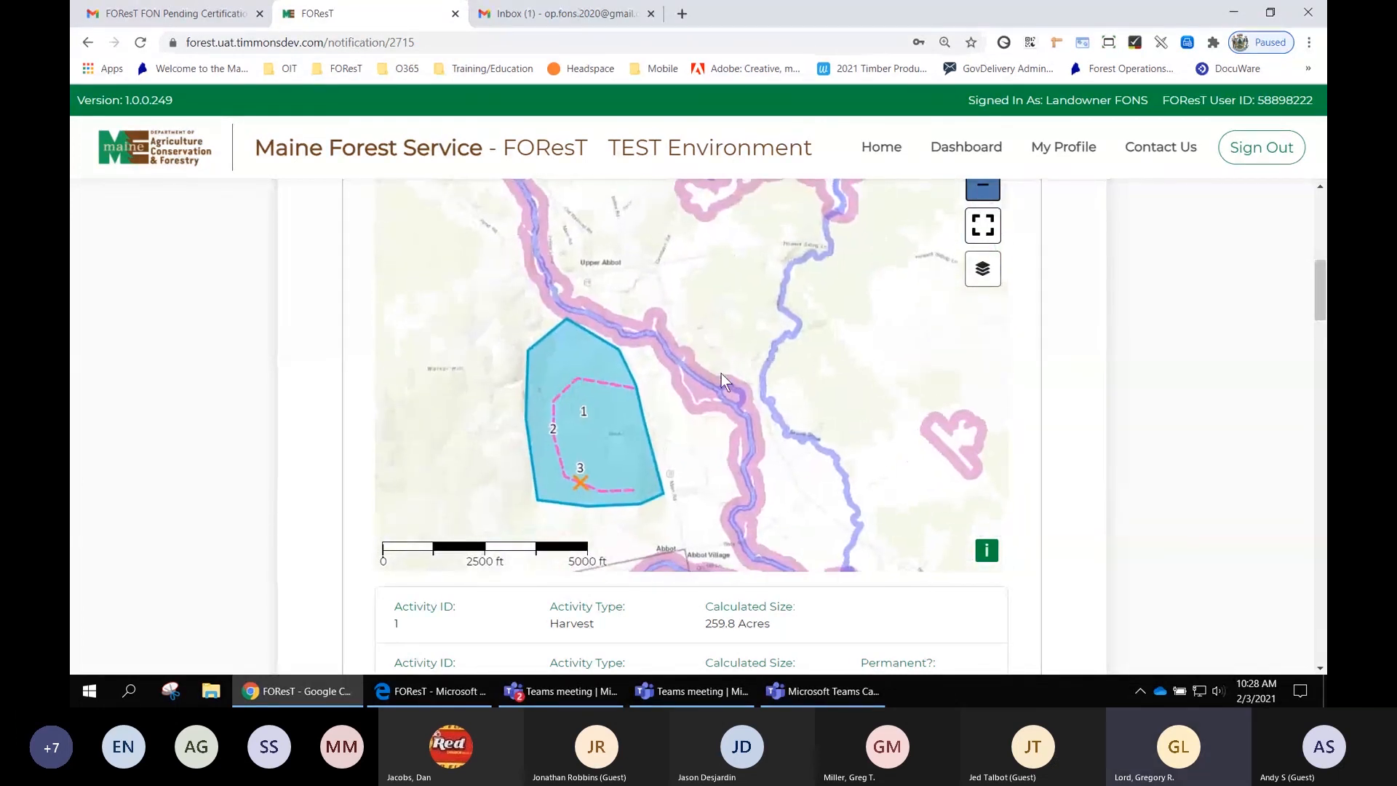
pyautogui.click(982, 269)
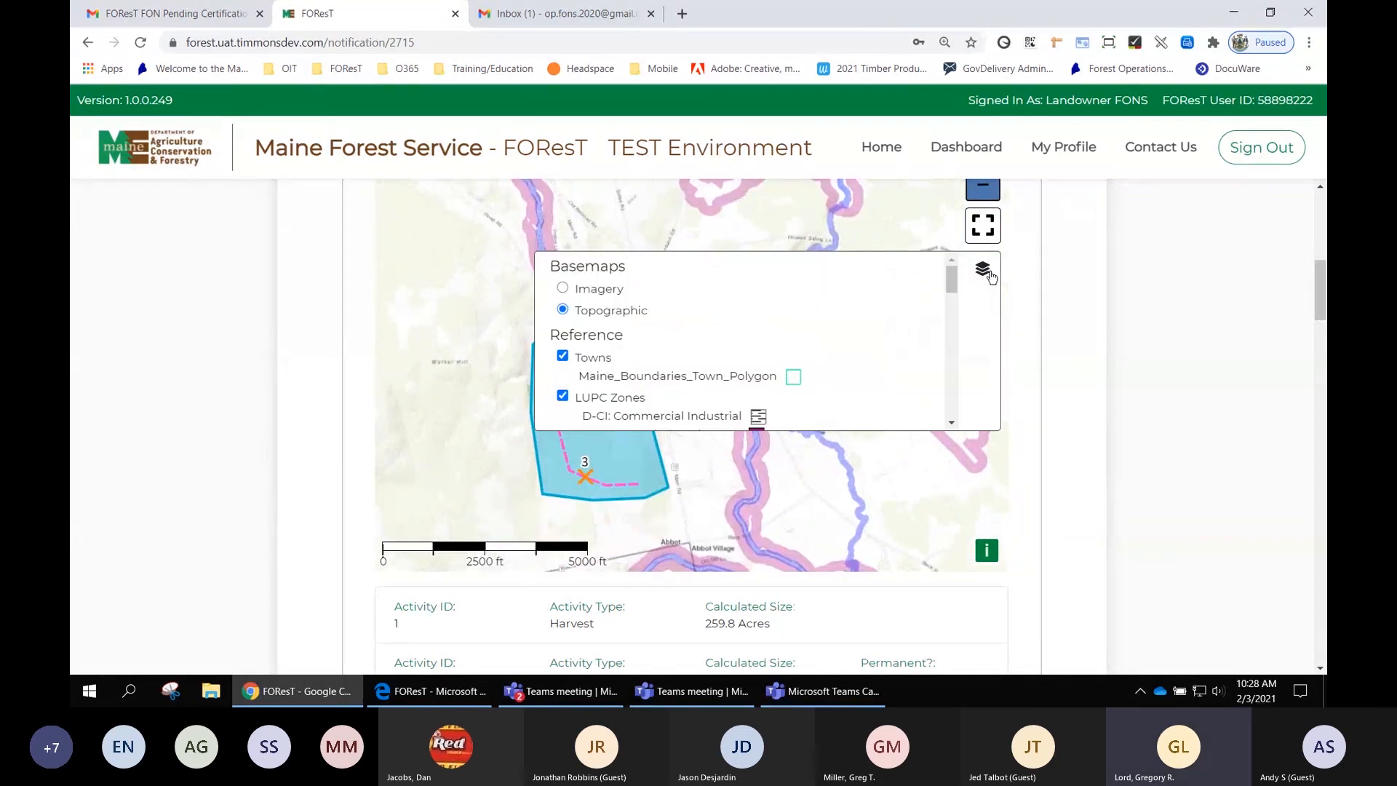
pyautogui.click(619, 286)
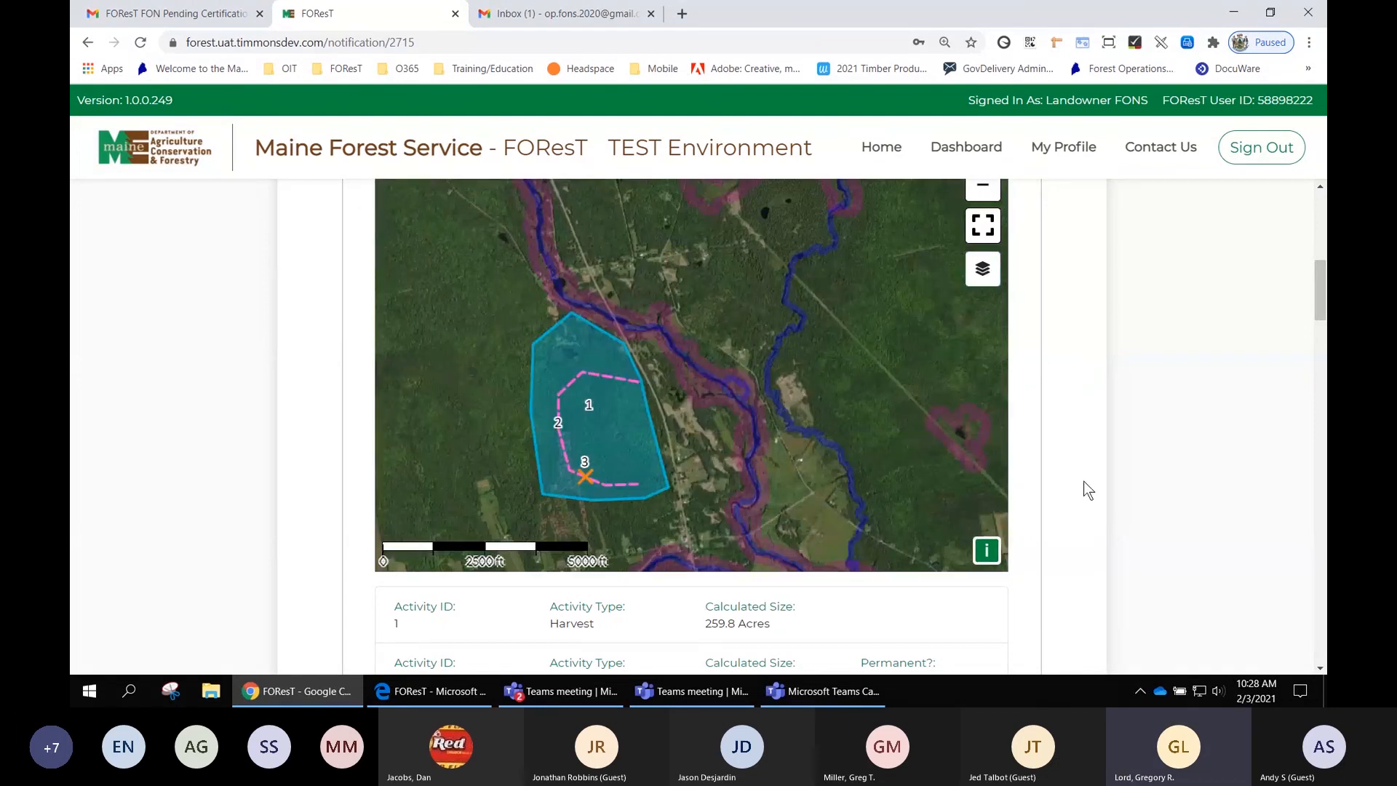
# - Certify the Map section information as correct
pyautogui.scroll(-1, 1067, 470)
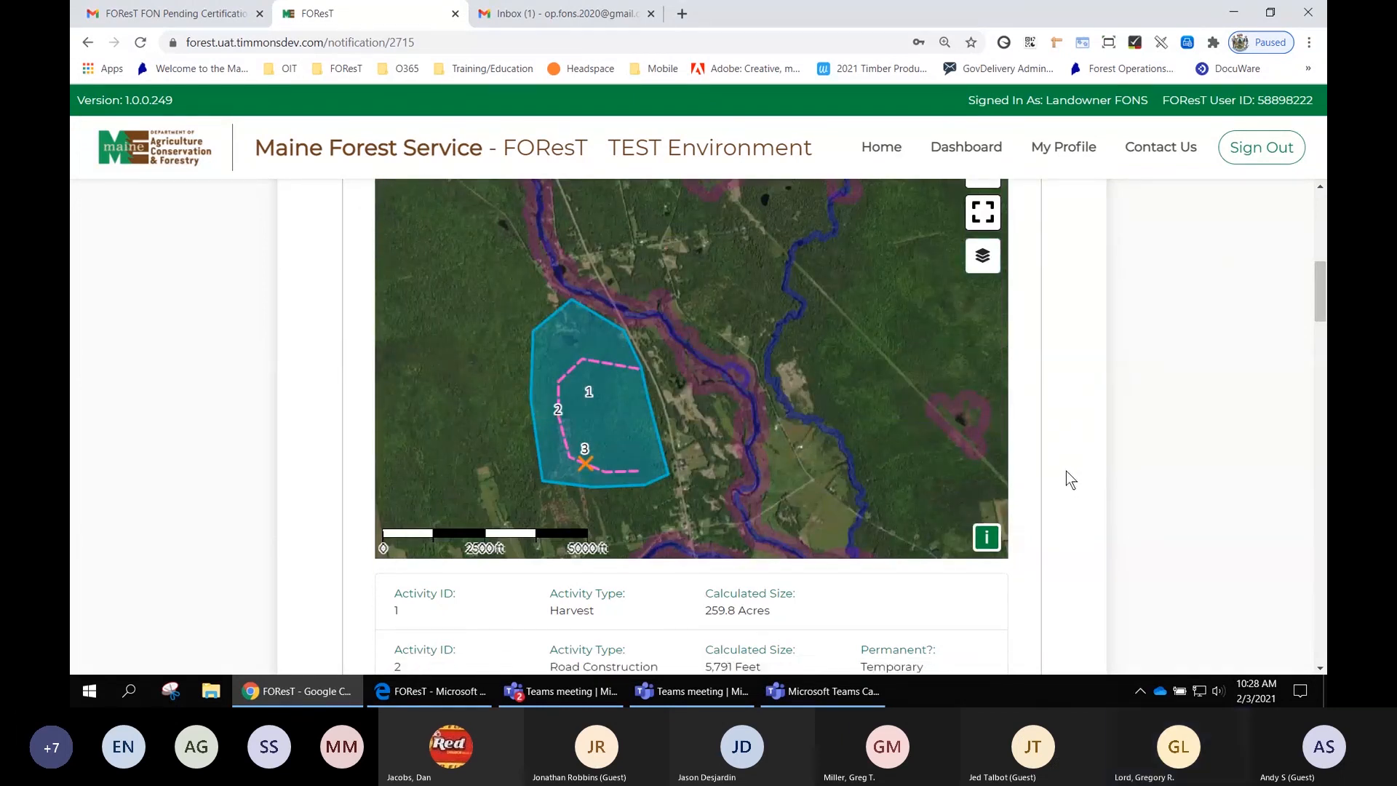
pyautogui.scroll(-1, 1067, 472)
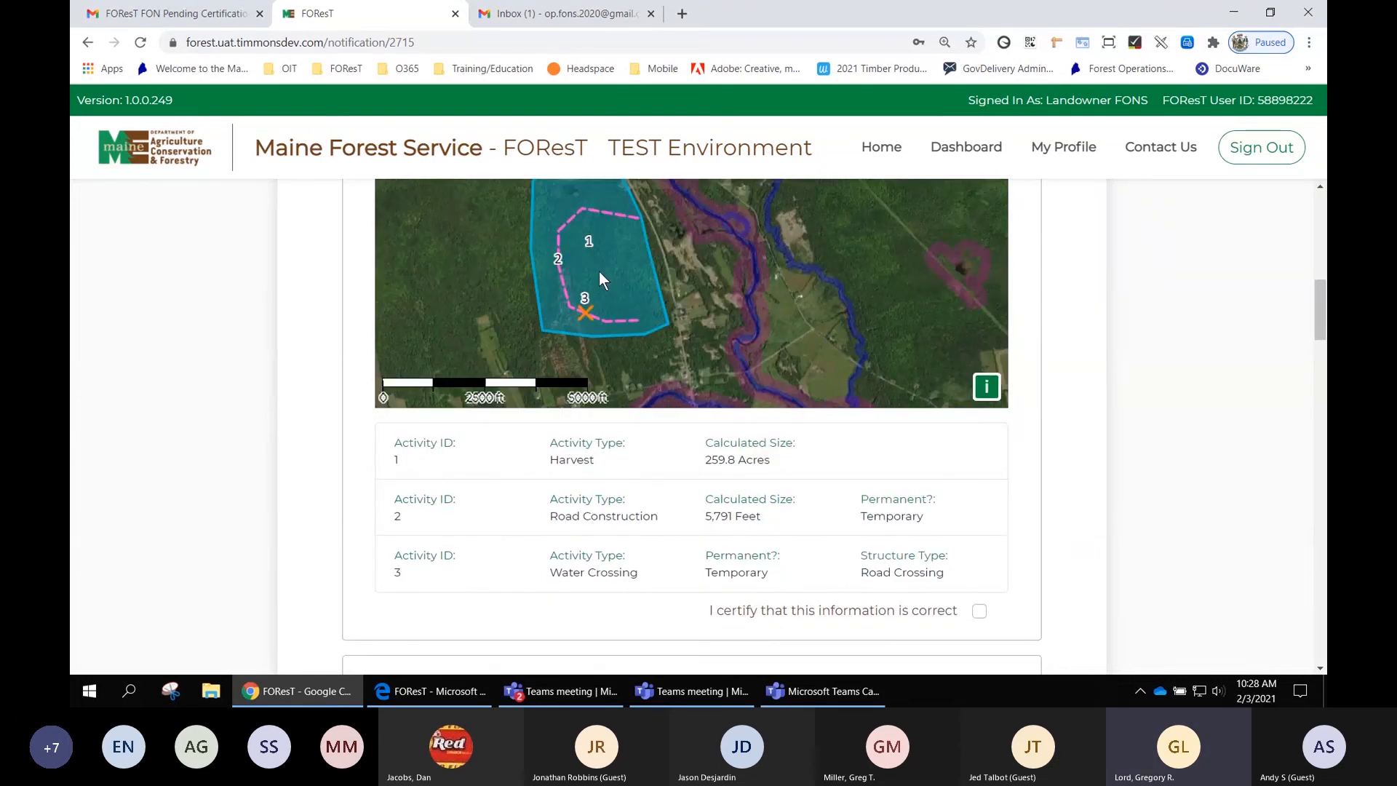
pyautogui.click(980, 610)
pyautogui.scroll(5, 1128, 444)
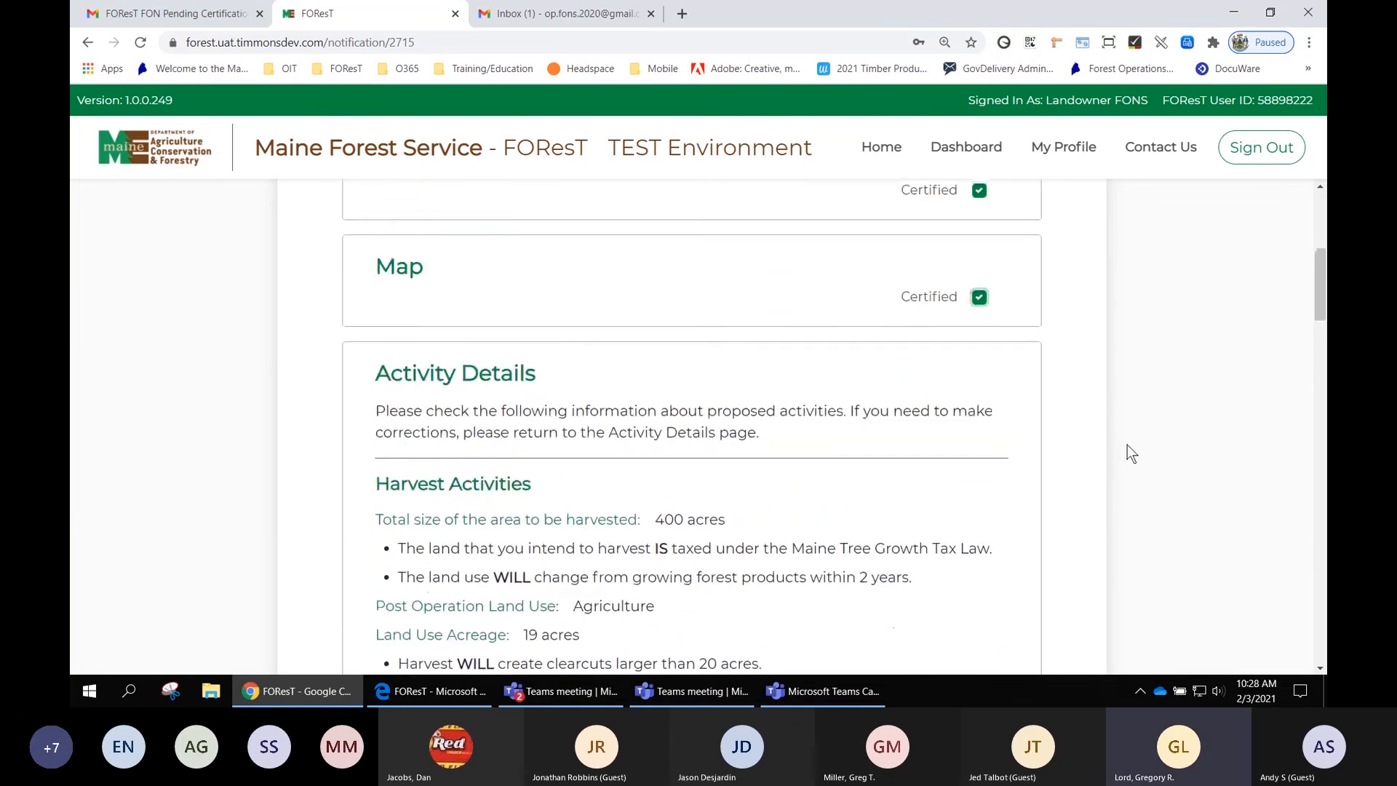
# - Review the Activity Details section and certify its information as correct
pyautogui.scroll(1, 1127, 445)
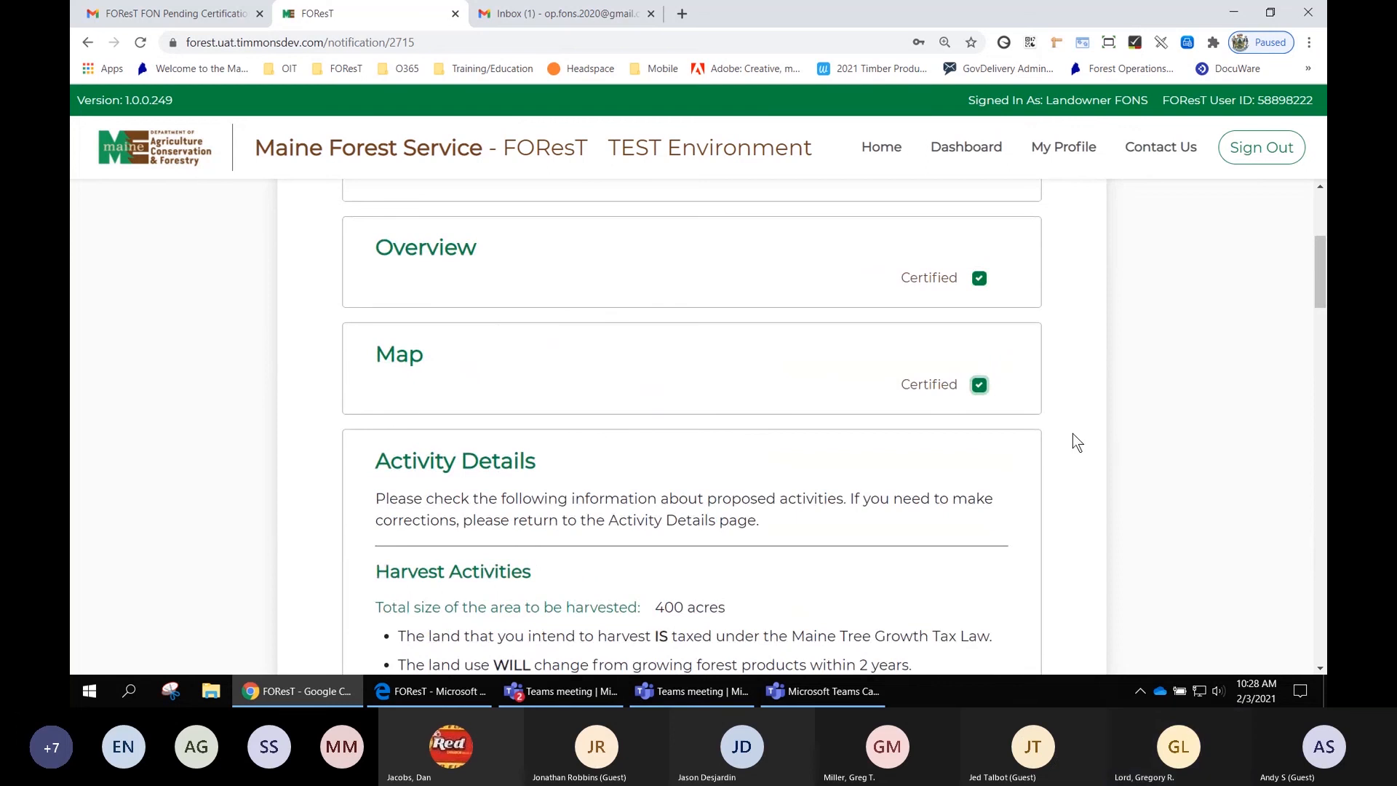
pyautogui.scroll(-2, 1077, 443)
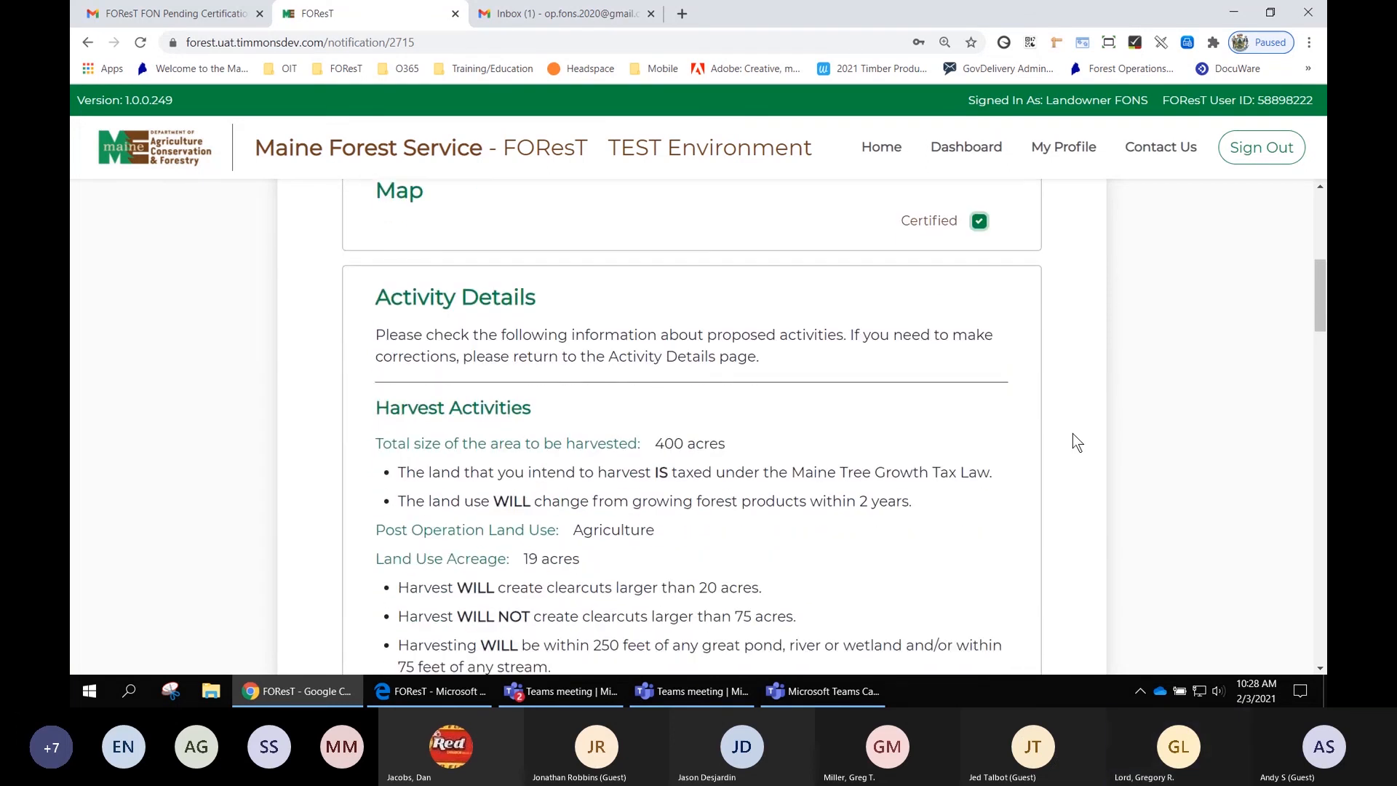
pyautogui.scroll(-3, 1041, 422)
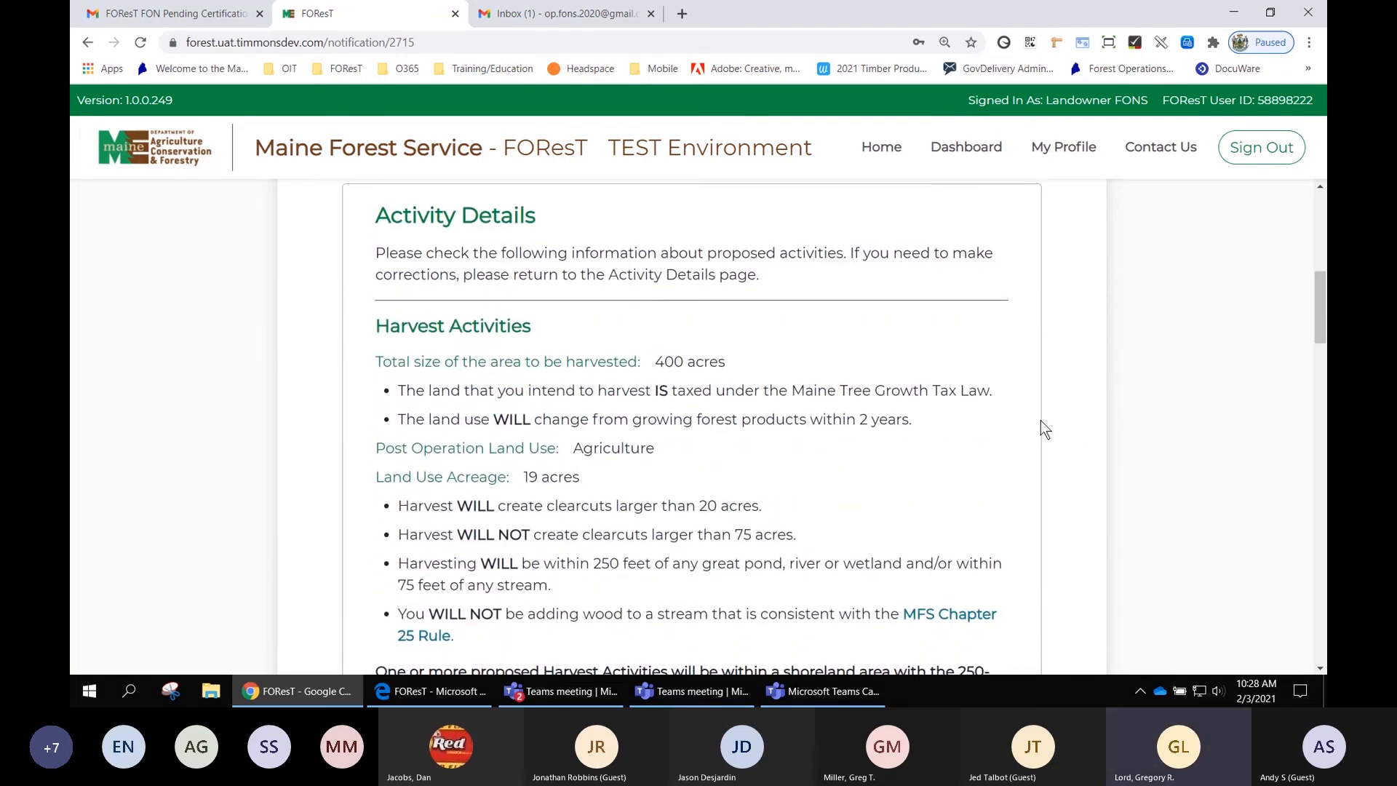
pyautogui.scroll(-1, 1040, 421)
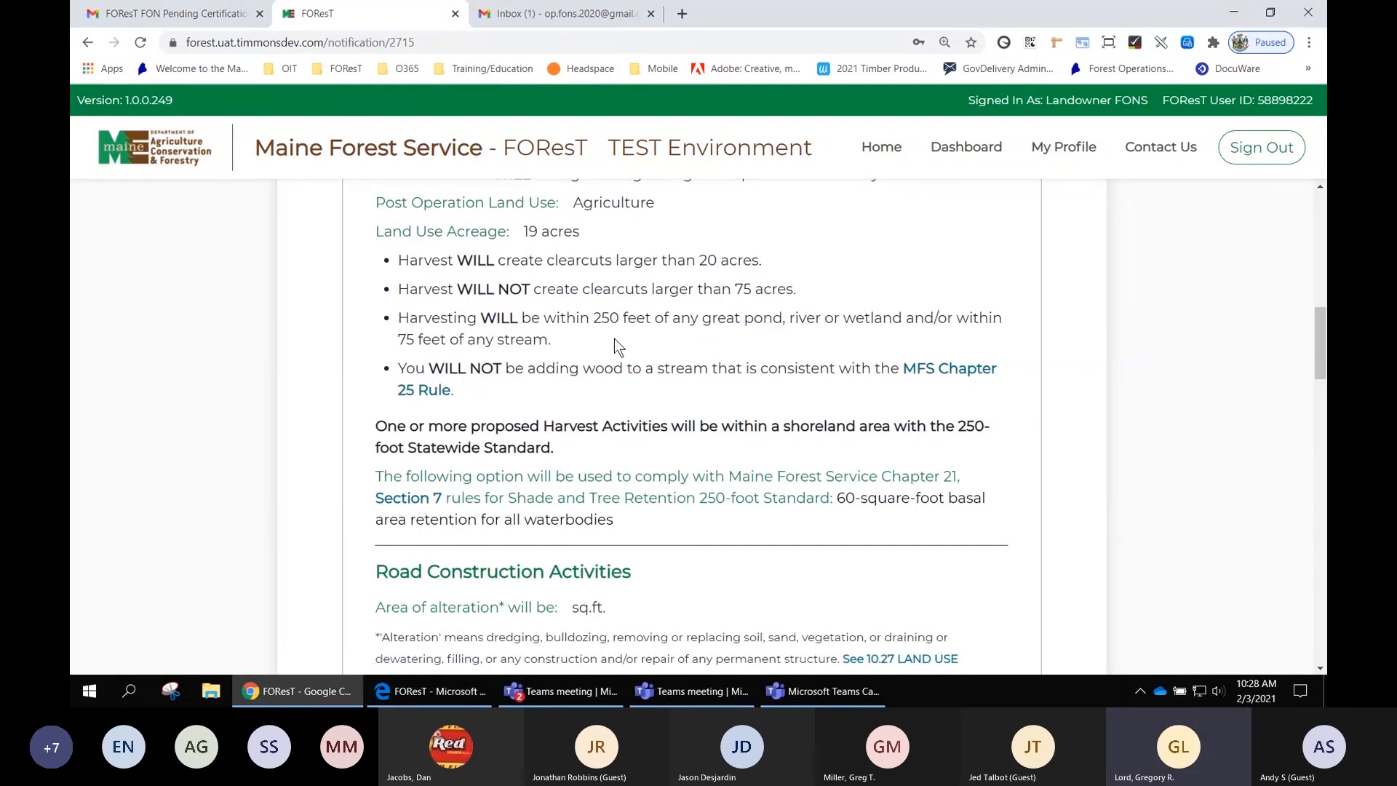
pyautogui.scroll(-2, 817, 379)
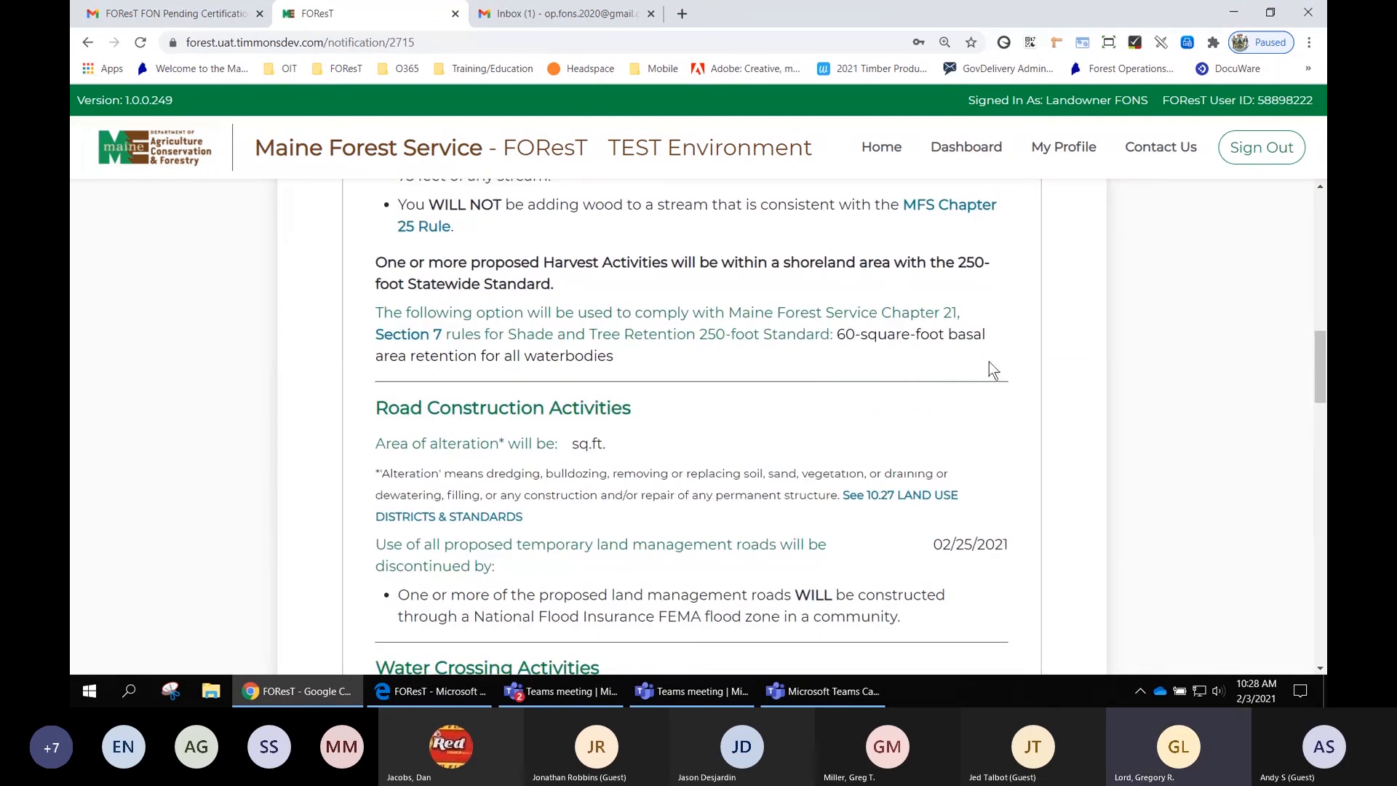
pyautogui.scroll(-1, 1048, 433)
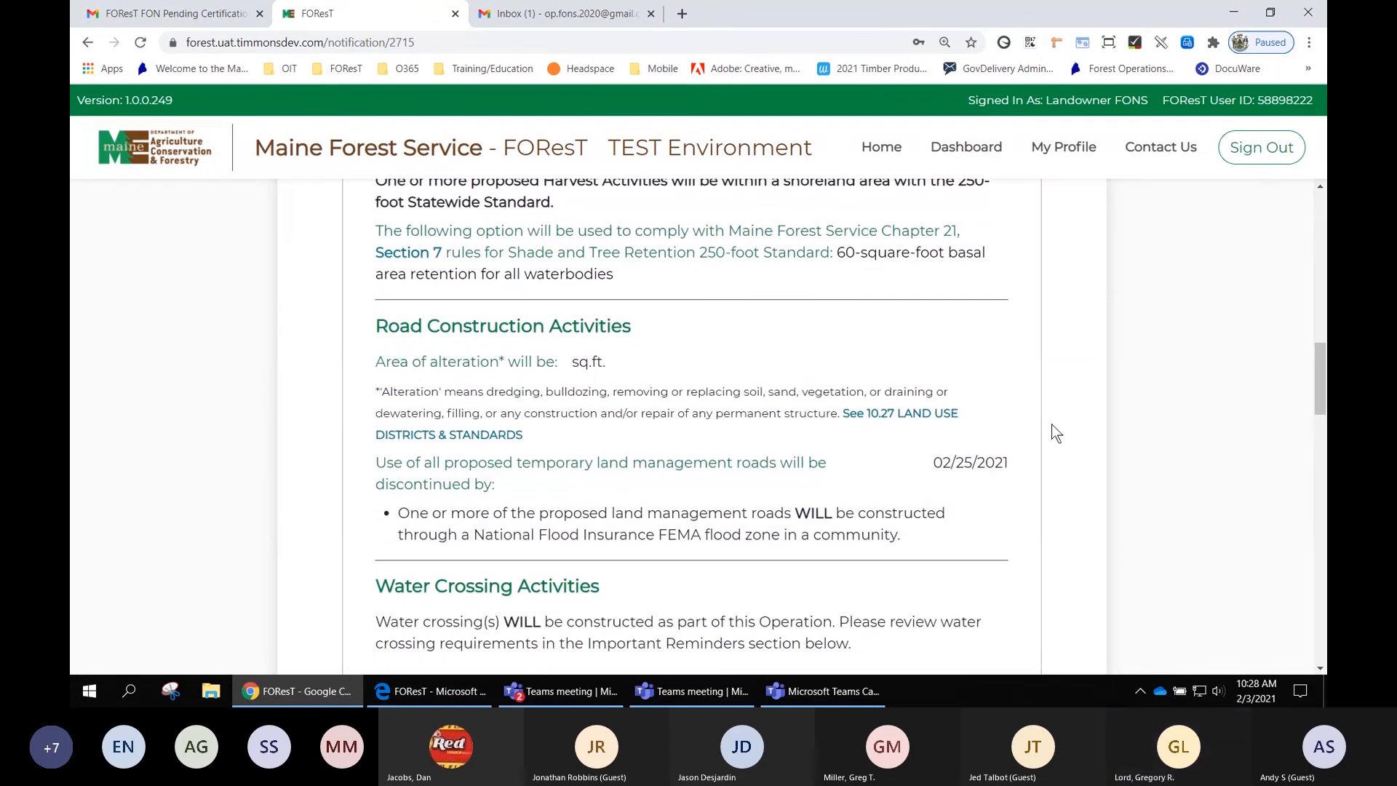
pyautogui.scroll(-1, 1051, 430)
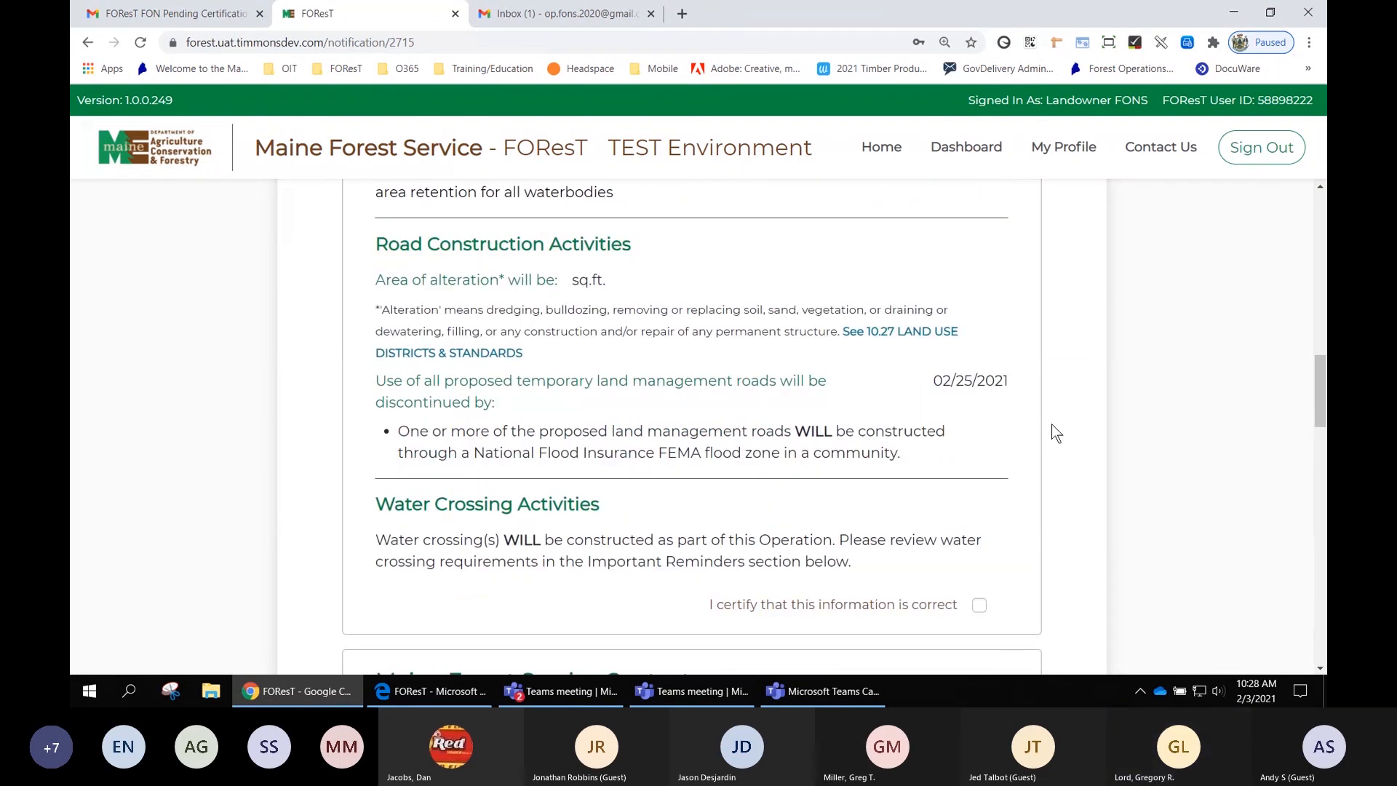
pyautogui.click(980, 605)
# - Certify the Maine Forest Service Contacts section information as correct
pyautogui.scroll(-10, 1097, 421)
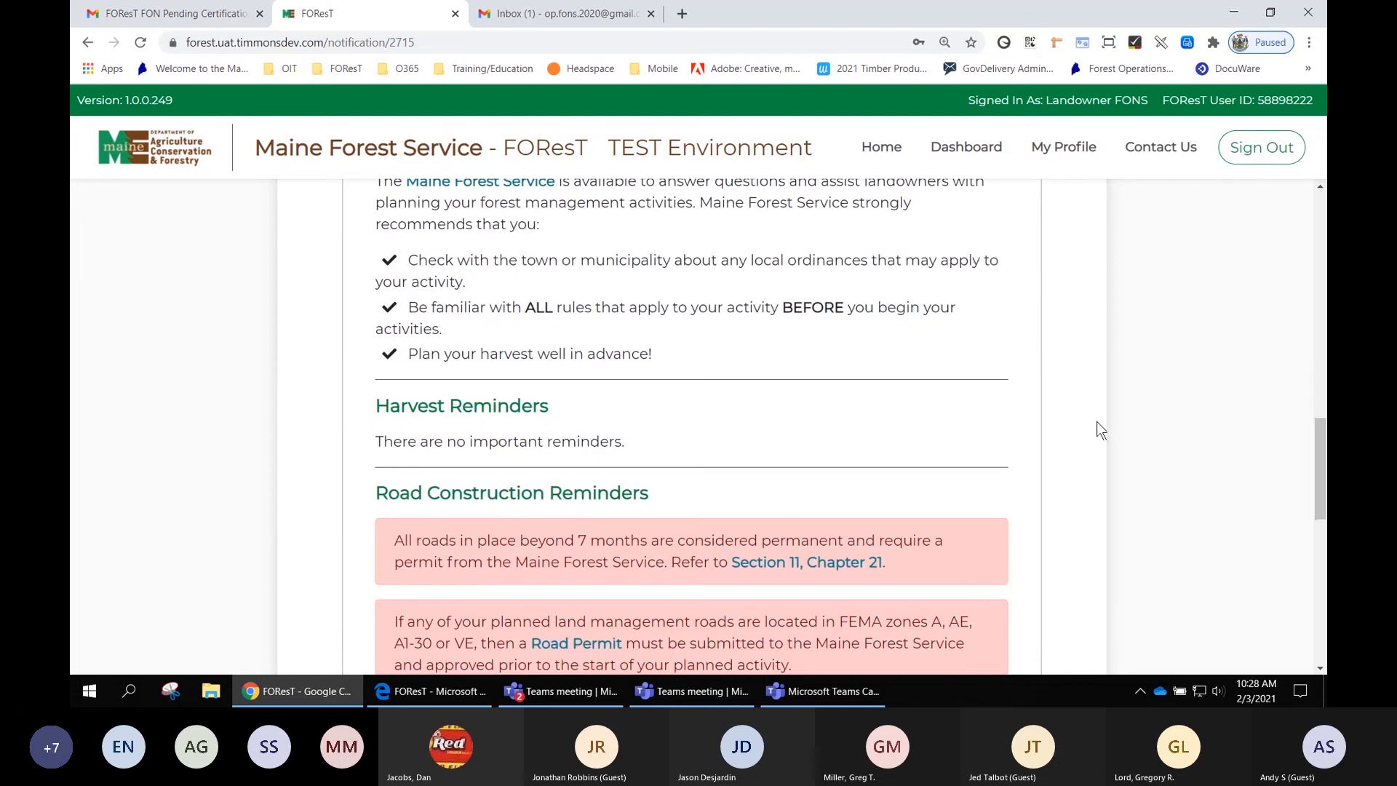
pyautogui.scroll(5, 1099, 373)
pyautogui.scroll(3, 1099, 373)
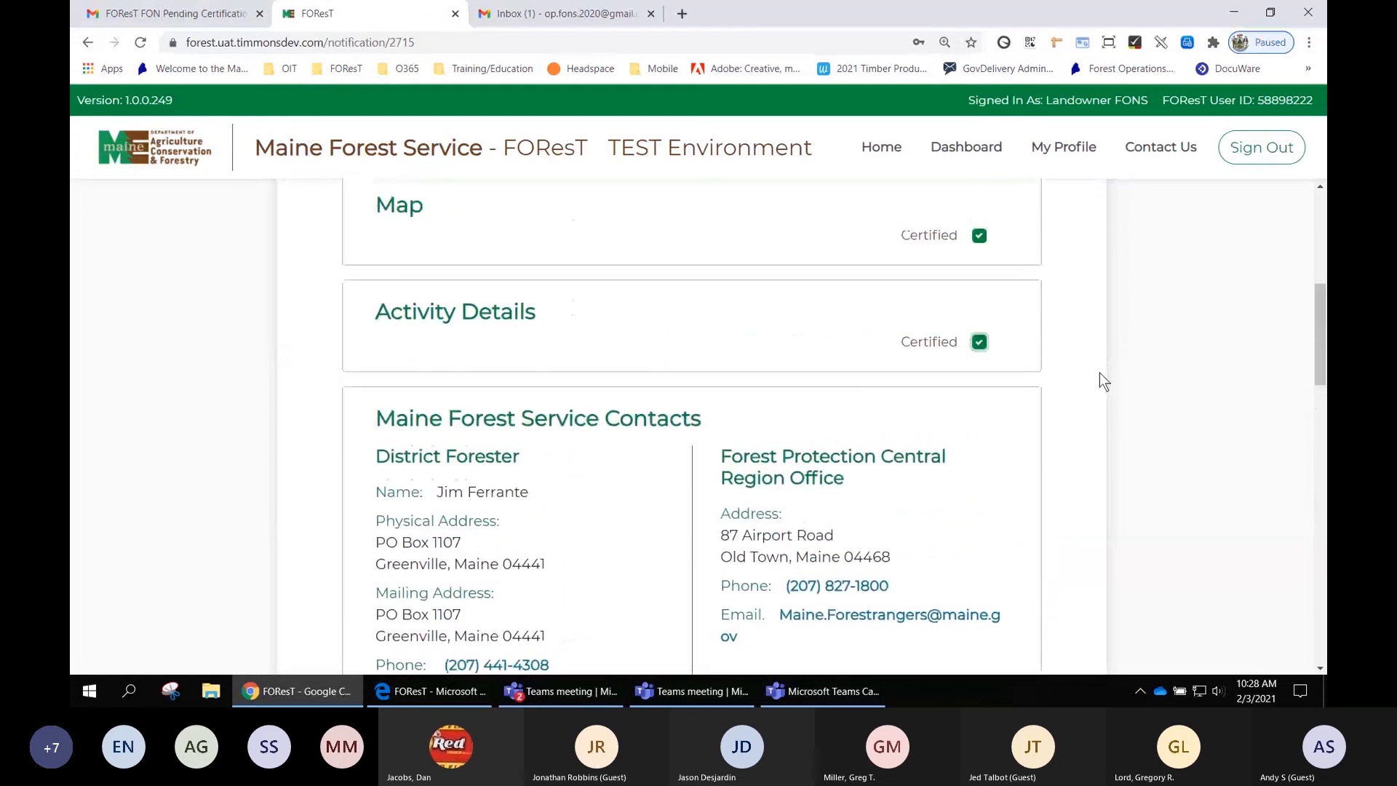
pyautogui.scroll(-1, 1099, 373)
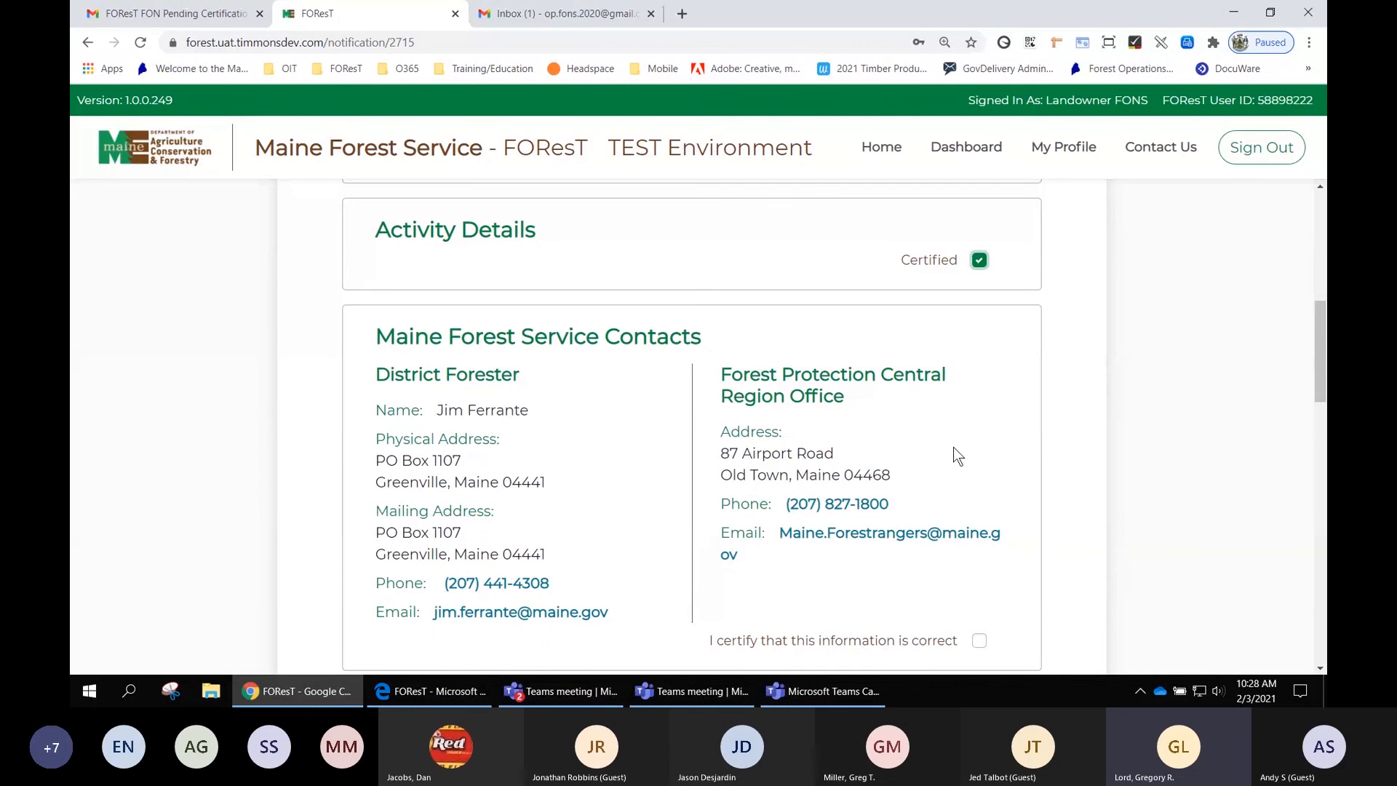
pyautogui.click(982, 640)
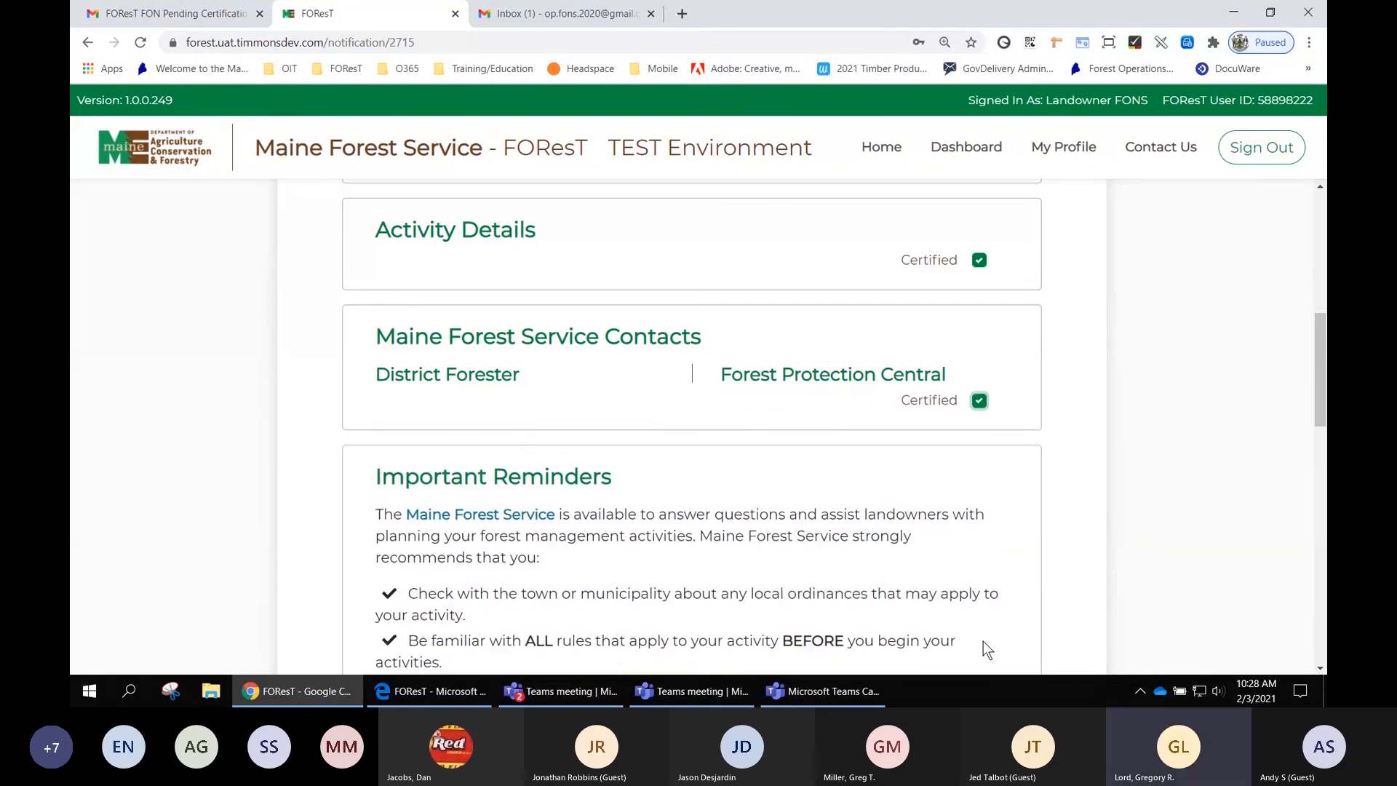
# - Read through the Important Reminders section and certify its information as correct
pyautogui.scroll(-3, 1130, 460)
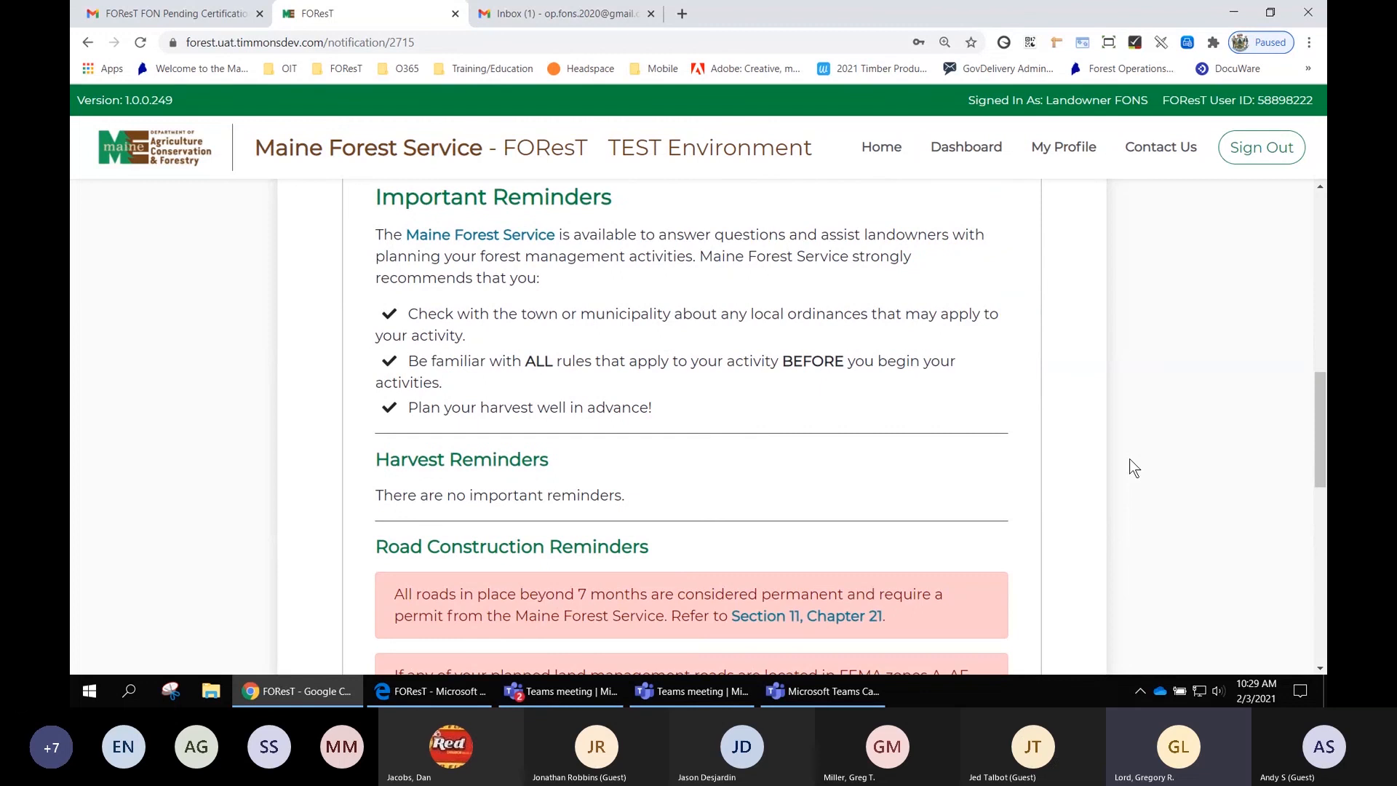
pyautogui.scroll(-3, 1130, 460)
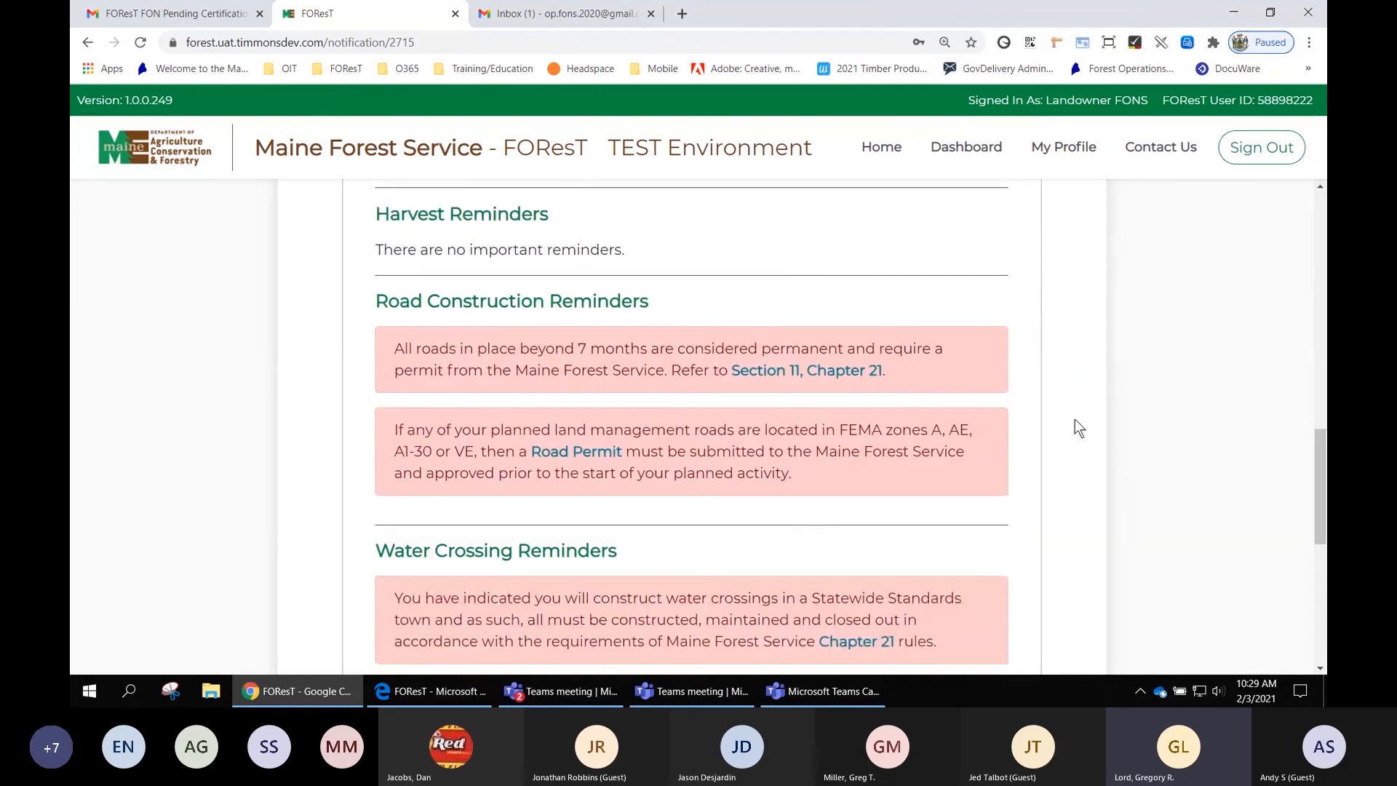
pyautogui.scroll(-2, 1071, 422)
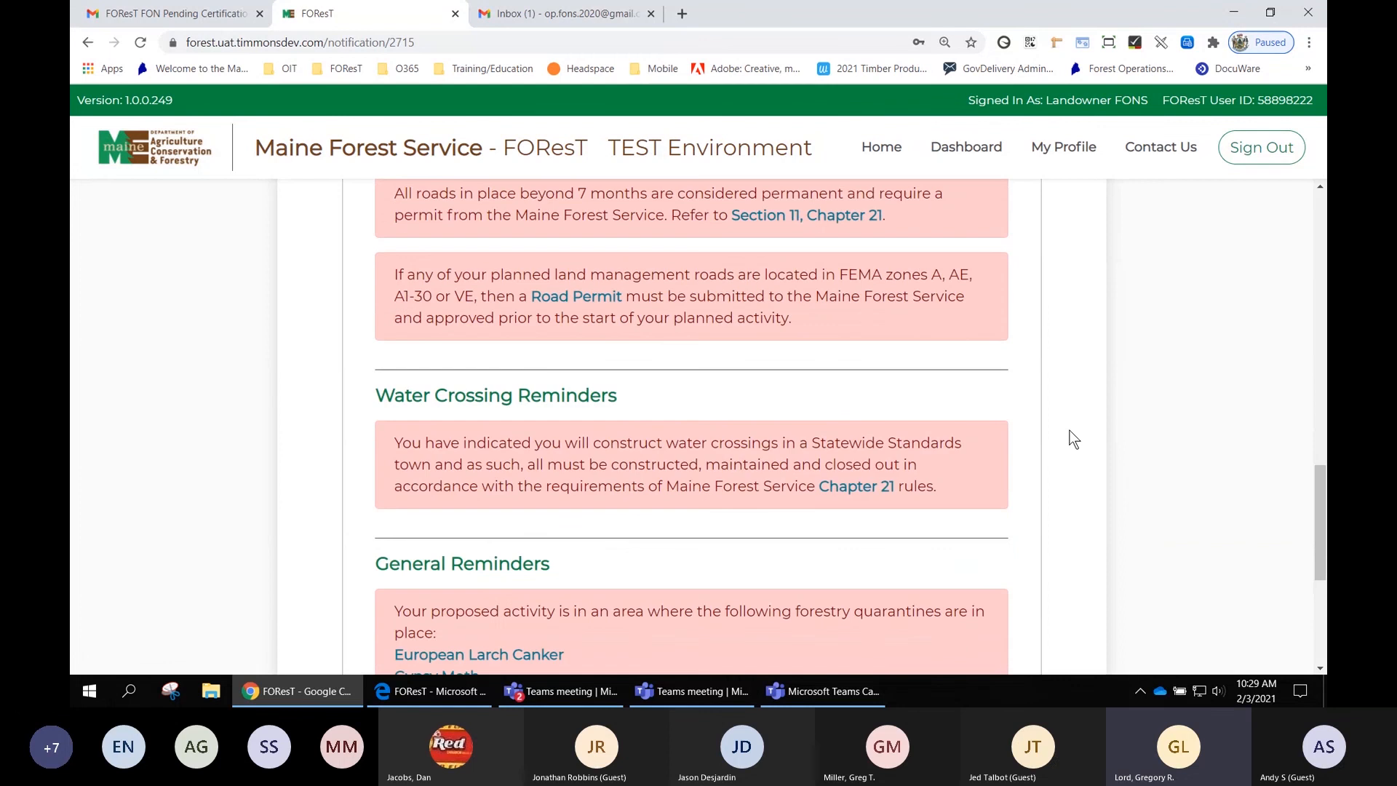
pyautogui.scroll(-1, 1074, 439)
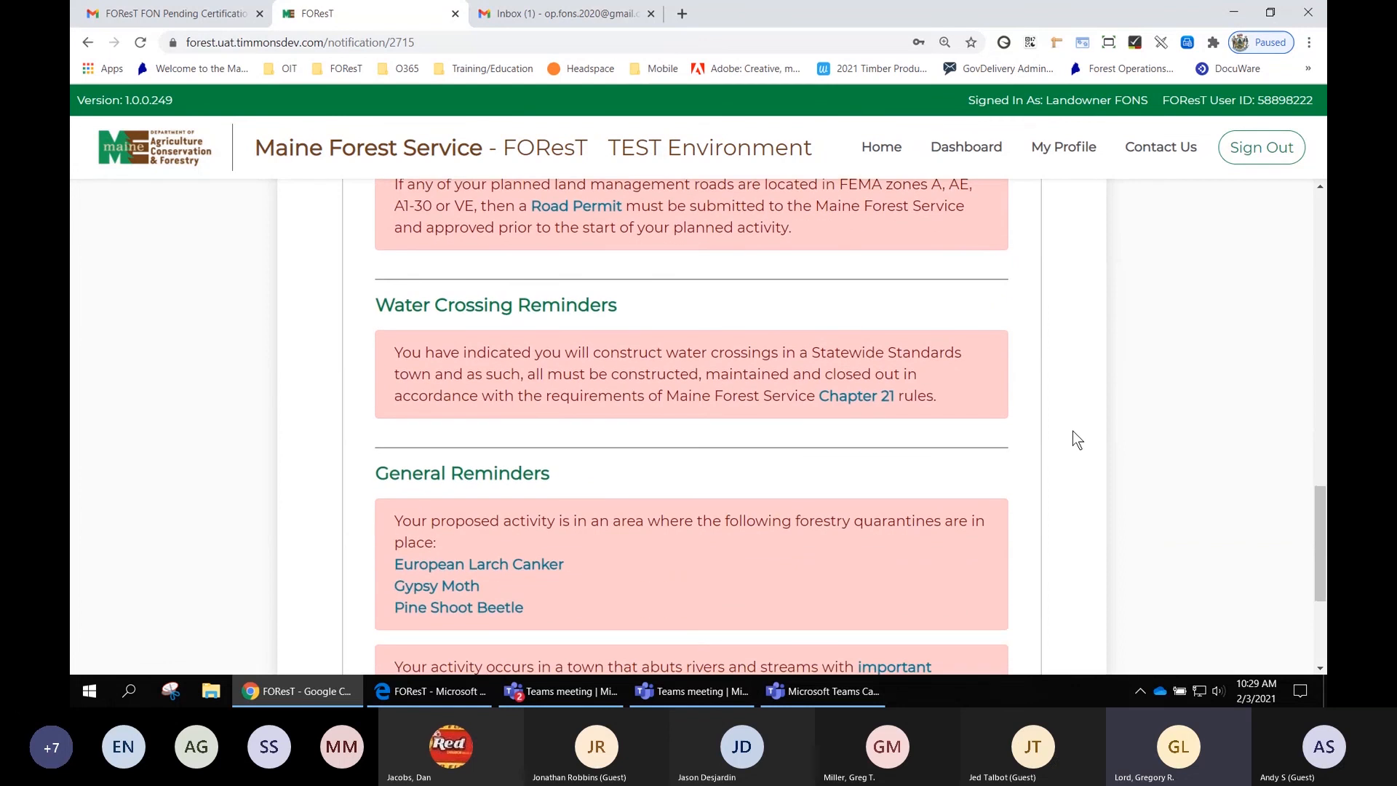
pyautogui.scroll(-1, 1075, 431)
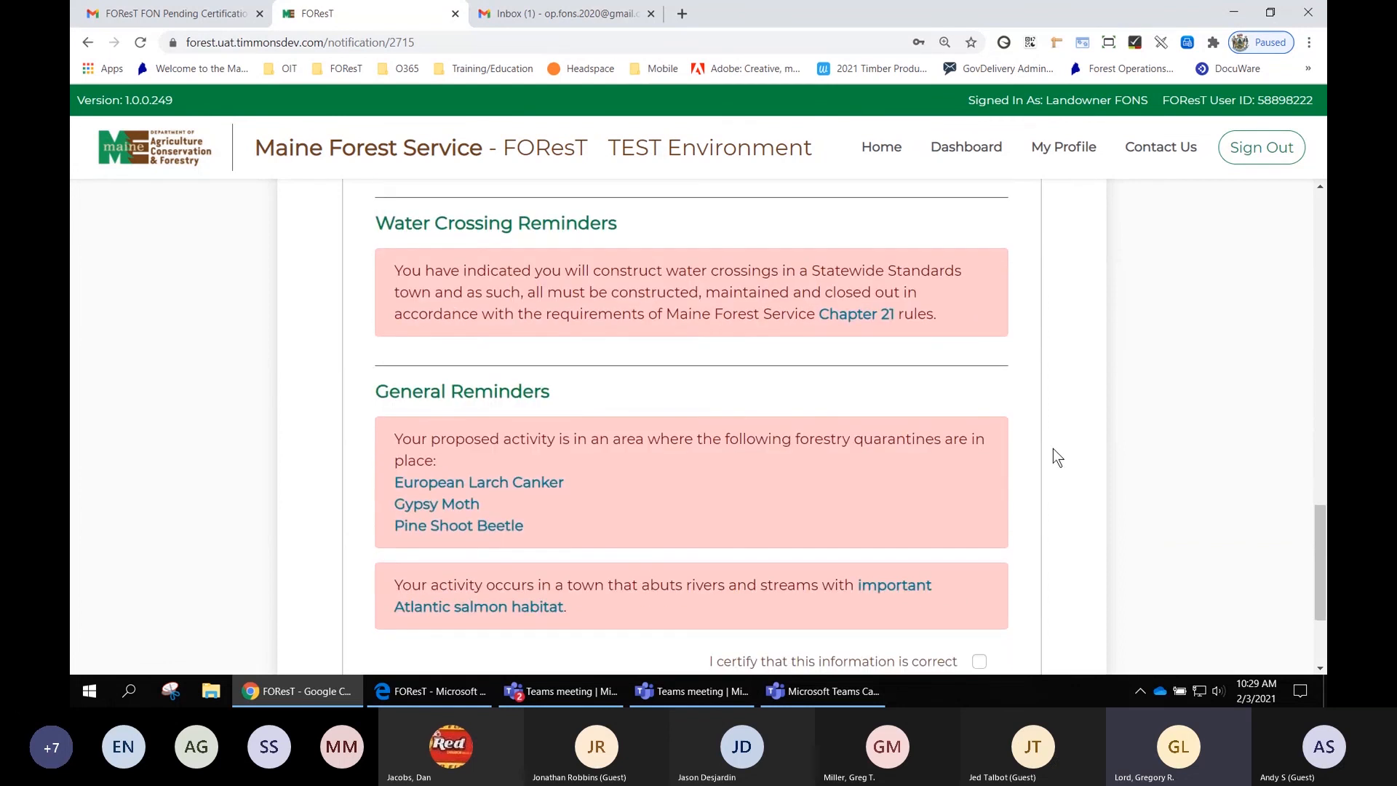
pyautogui.scroll(-1, 1057, 473)
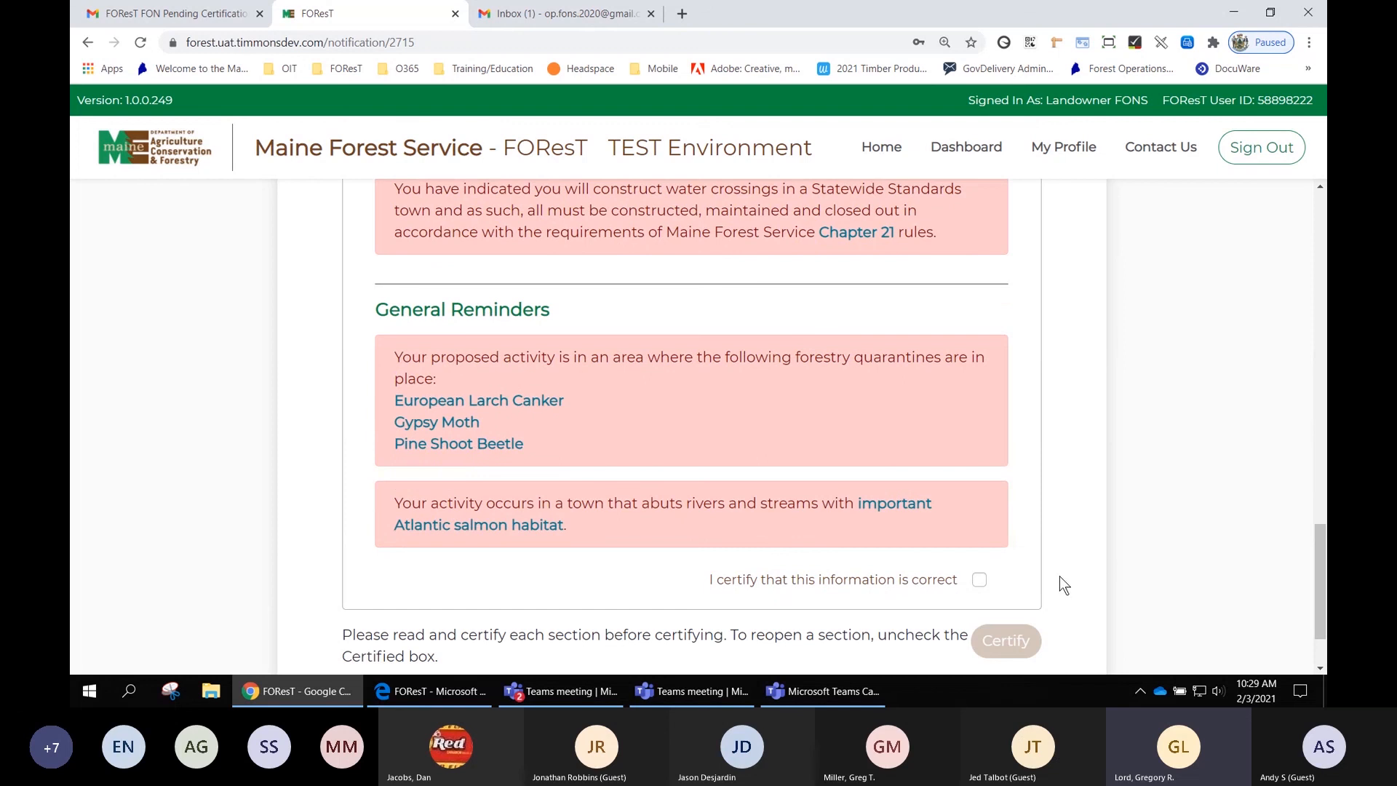
pyautogui.scroll(-2, 1071, 582)
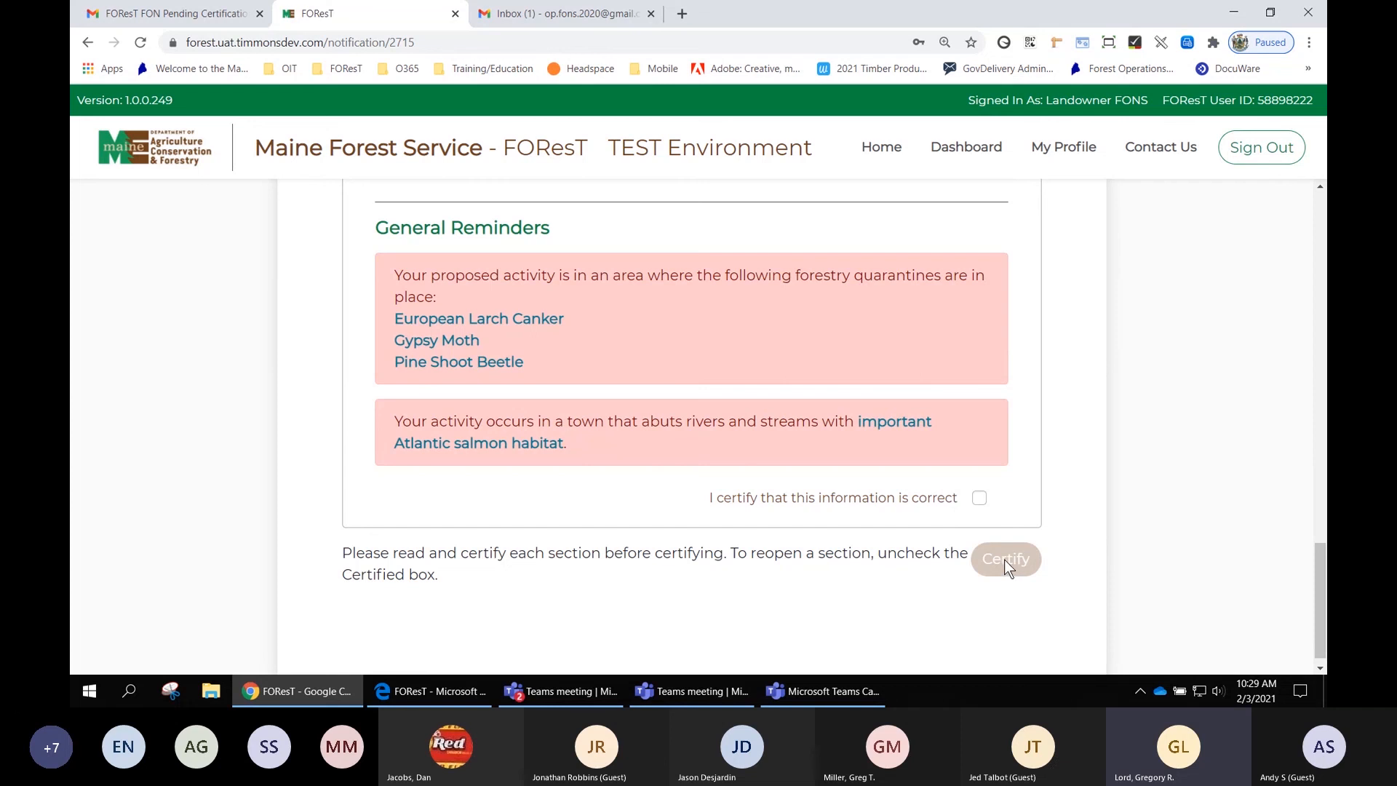
pyautogui.click(979, 499)
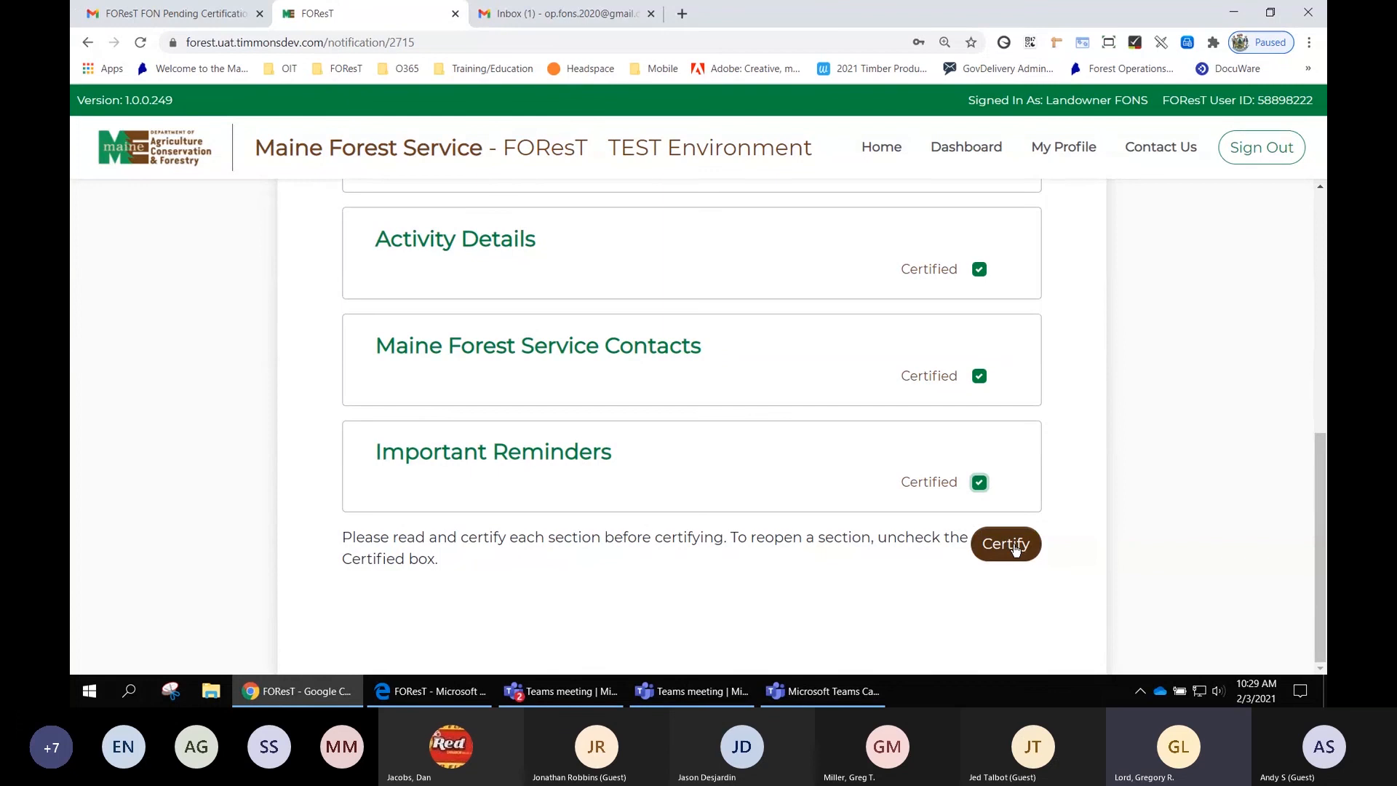
# - Certify the whole FON, accepting all three landowner acknowledgements, and close the confirmation
pyautogui.scroll(5, 1051, 466)
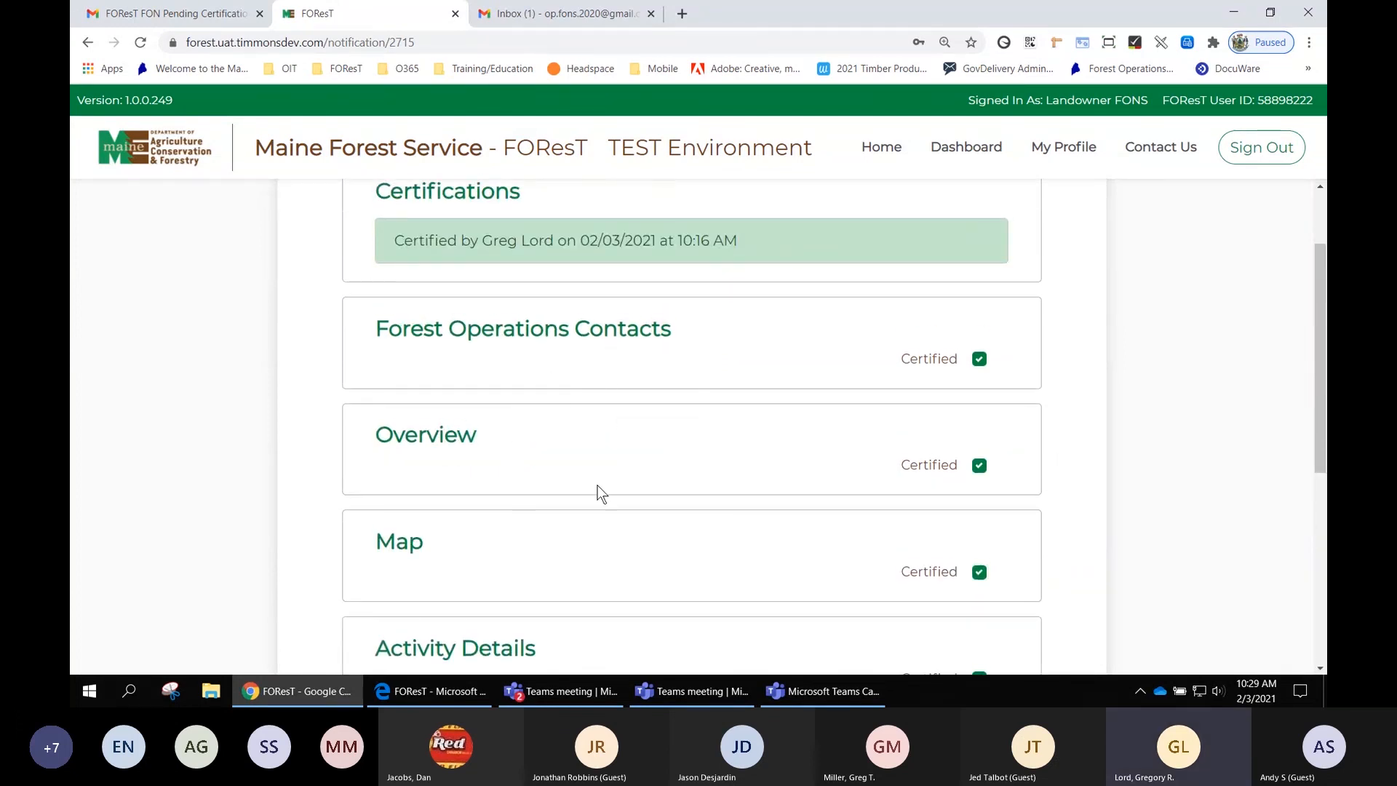
pyautogui.scroll(-1, 1070, 390)
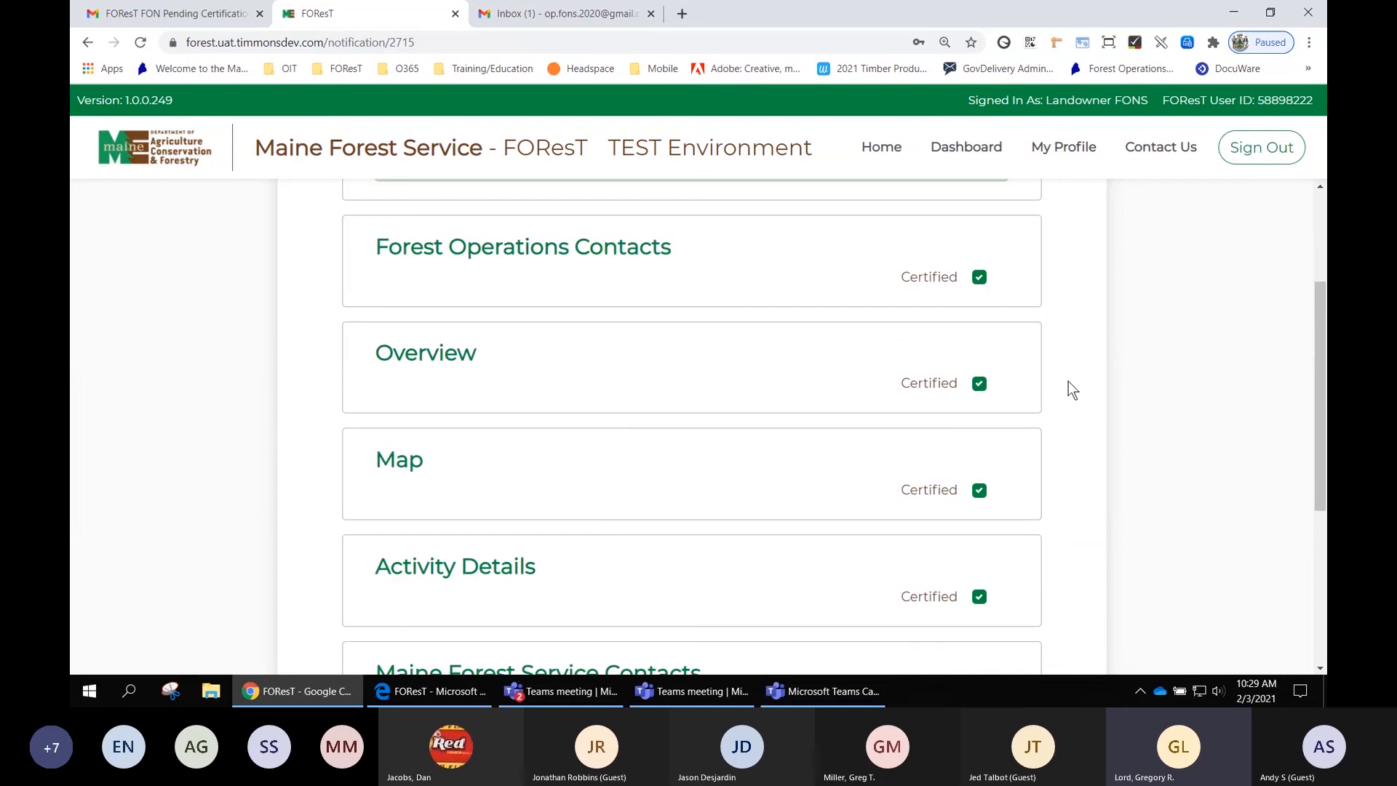
pyautogui.scroll(-3, 1068, 381)
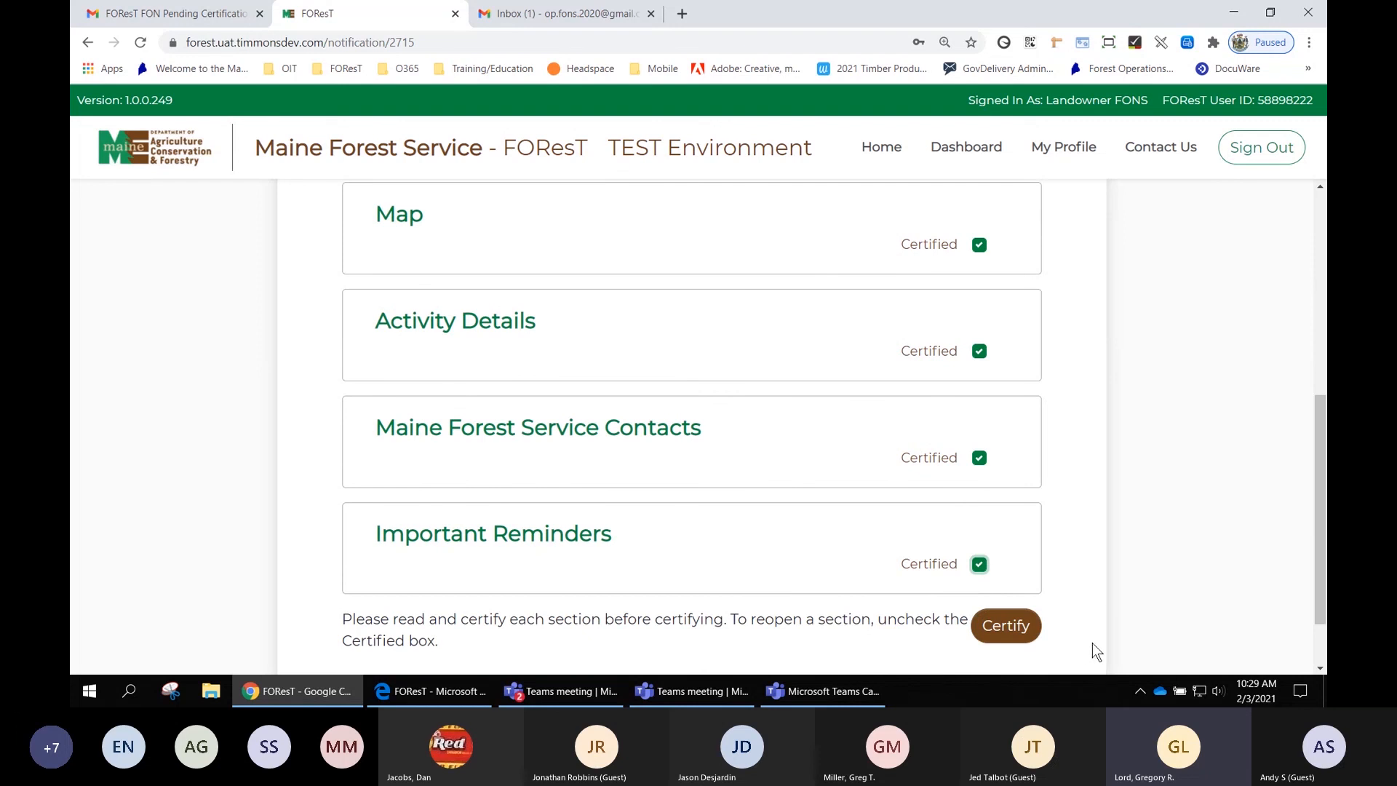
pyautogui.click(1006, 627)
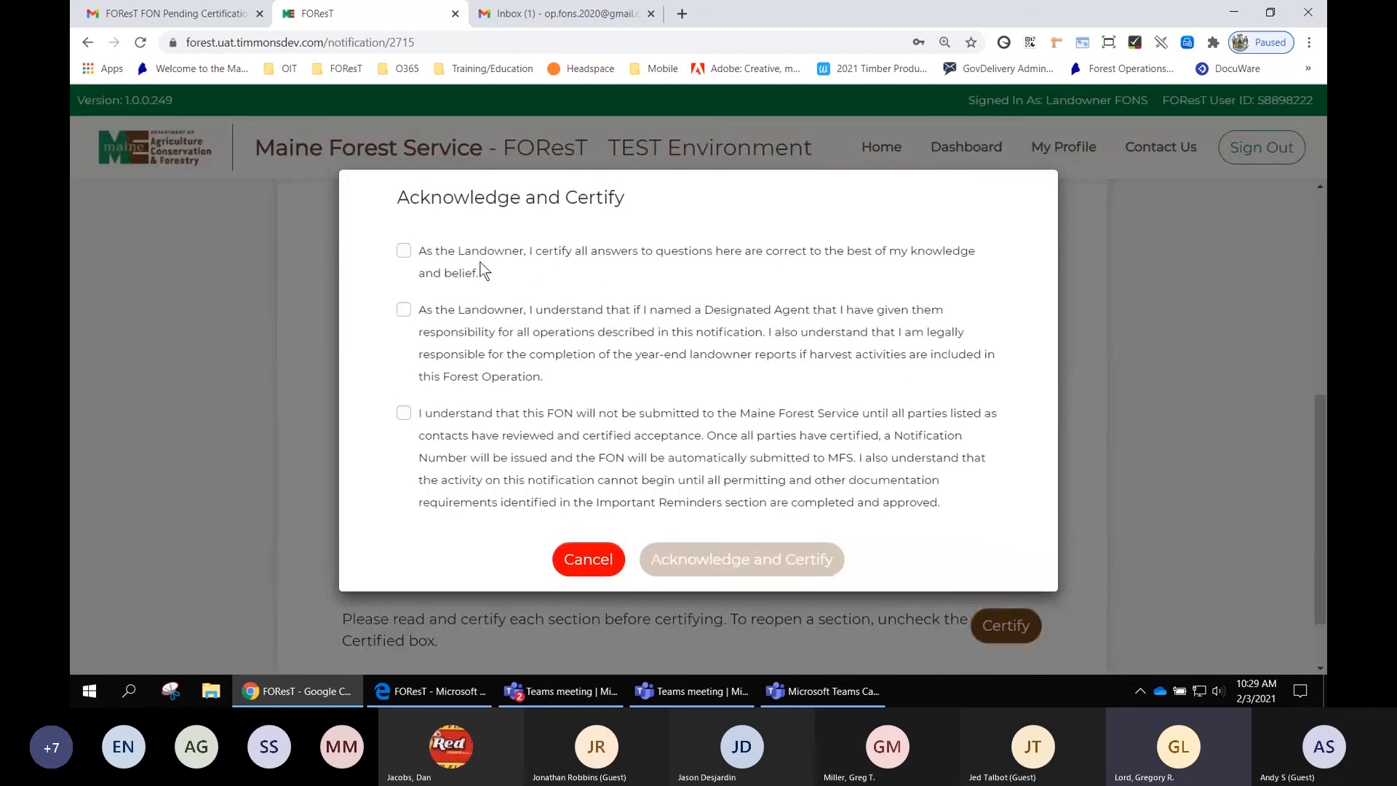
pyautogui.click(404, 251)
pyautogui.click(404, 310)
pyautogui.click(403, 414)
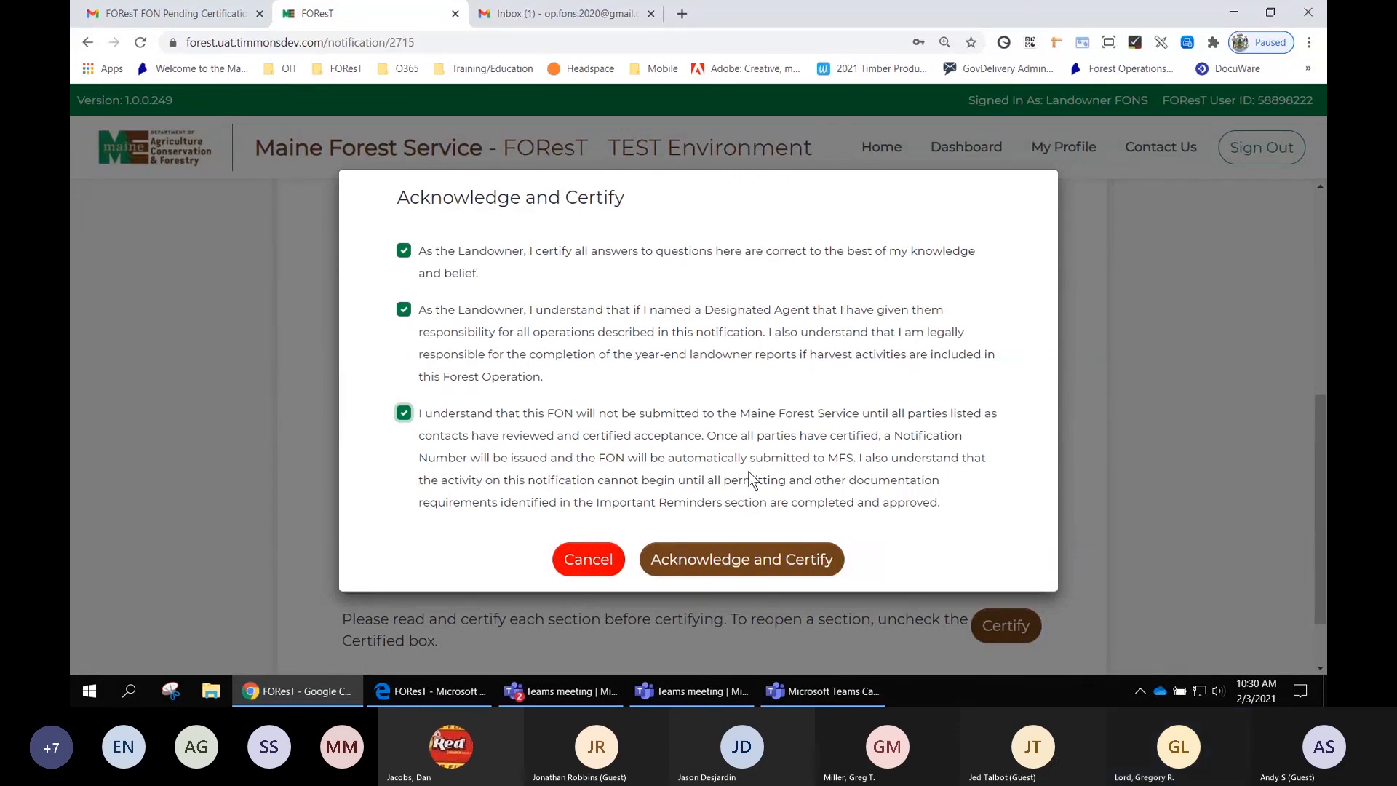
pyautogui.click(738, 565)
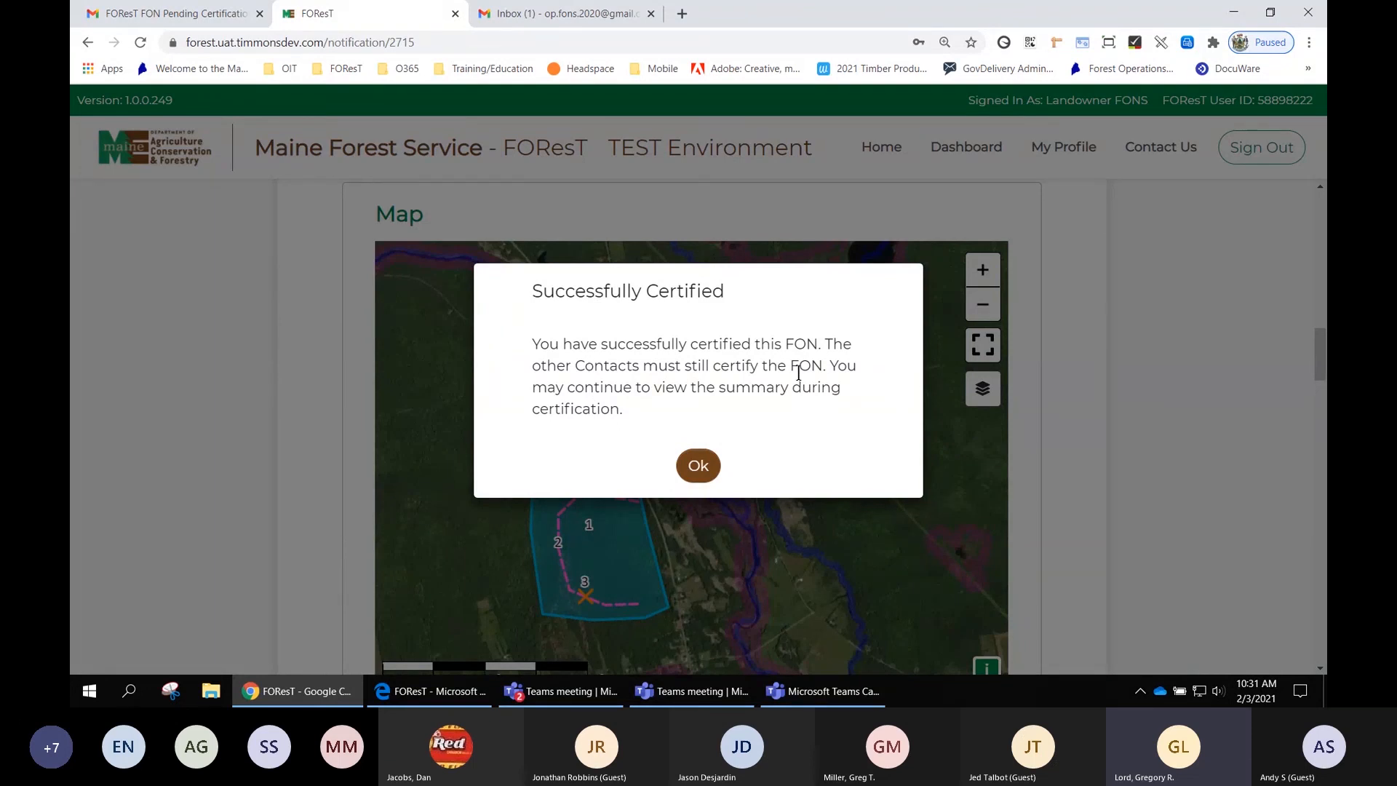
pyautogui.click(703, 467)
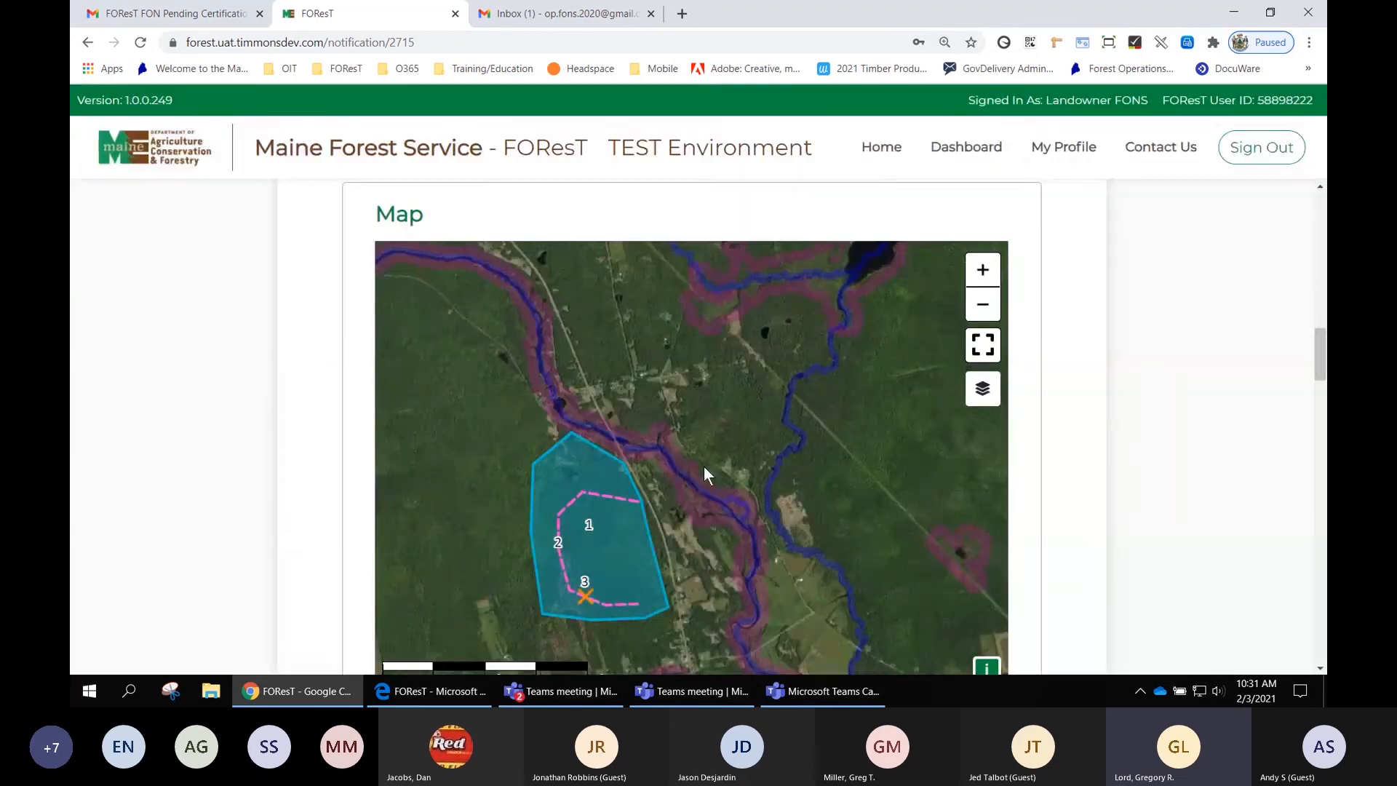
# - Review the Certifications list and contacts at the top of the FON Summary
pyautogui.scroll(8, 1109, 513)
pyautogui.scroll(10, 1112, 514)
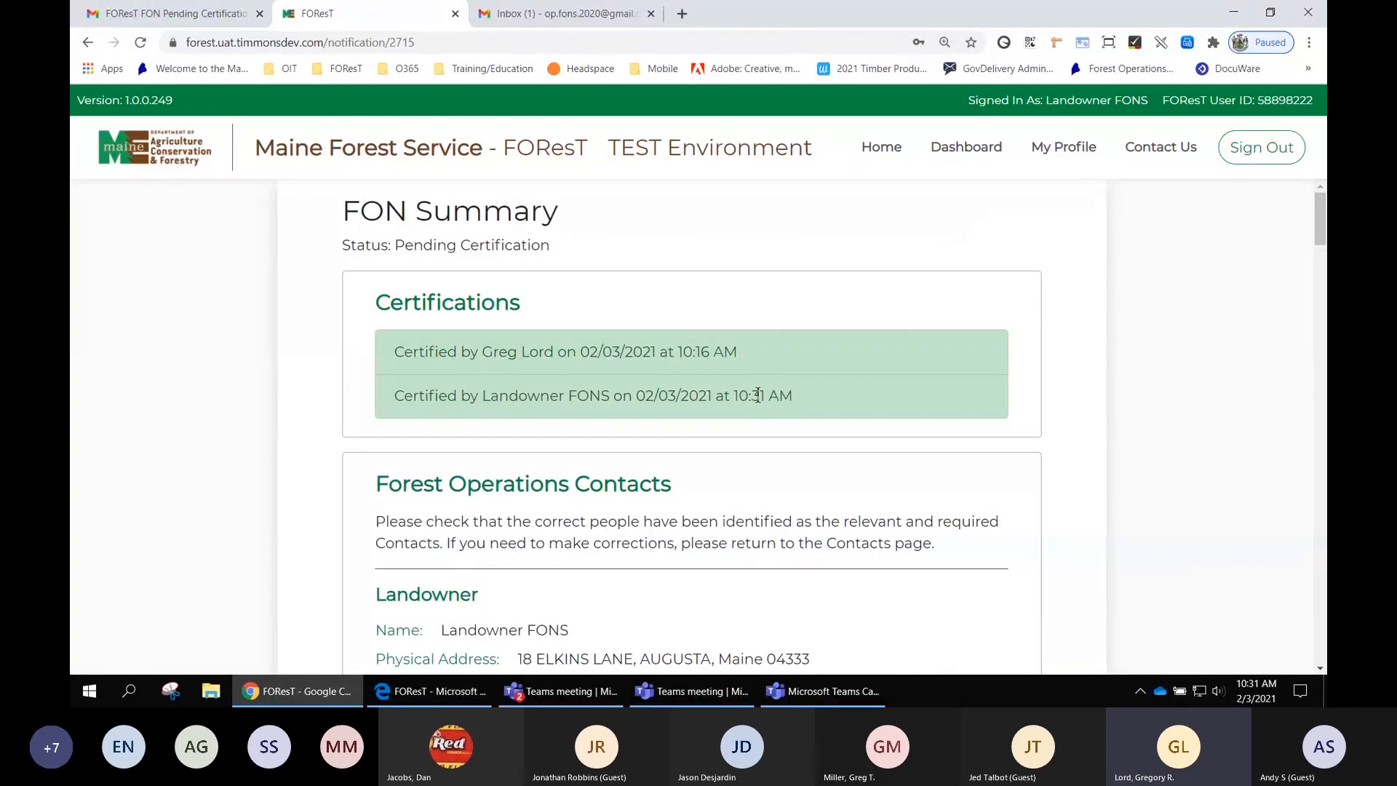
pyautogui.moveTo(792, 396); pyautogui.dragTo(402, 395)
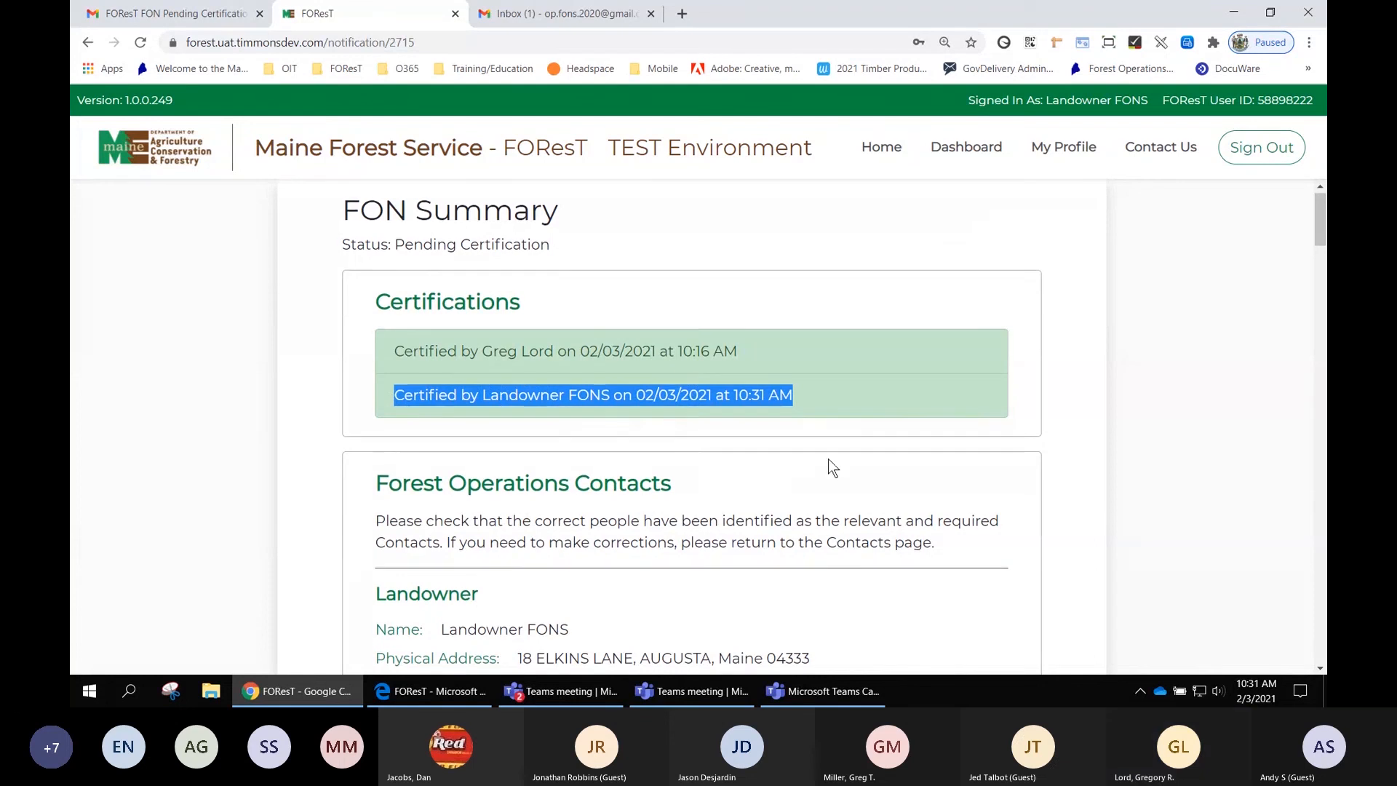
pyautogui.scroll(-2, 828, 458)
pyautogui.scroll(-4, 855, 434)
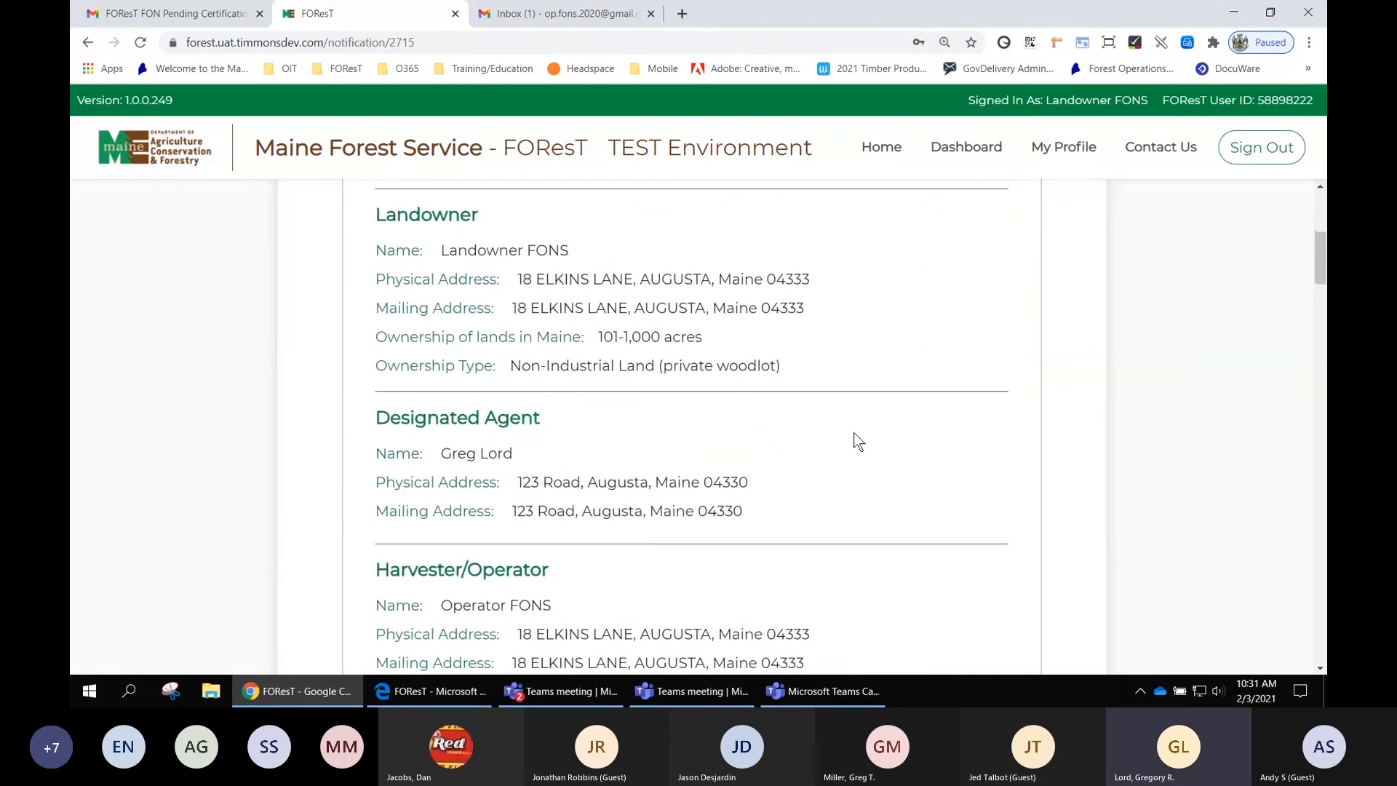
pyautogui.scroll(-4, 855, 434)
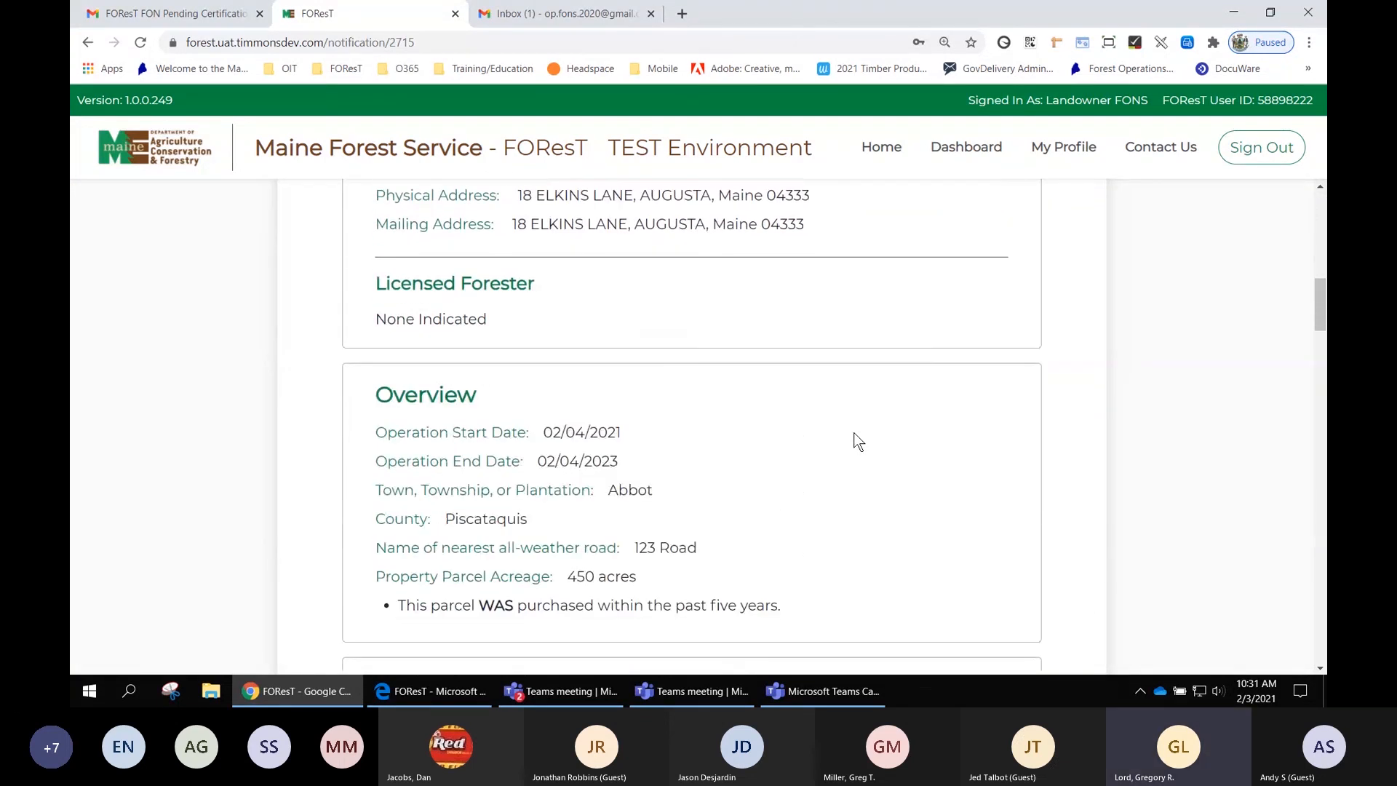
pyautogui.scroll(9, 859, 442)
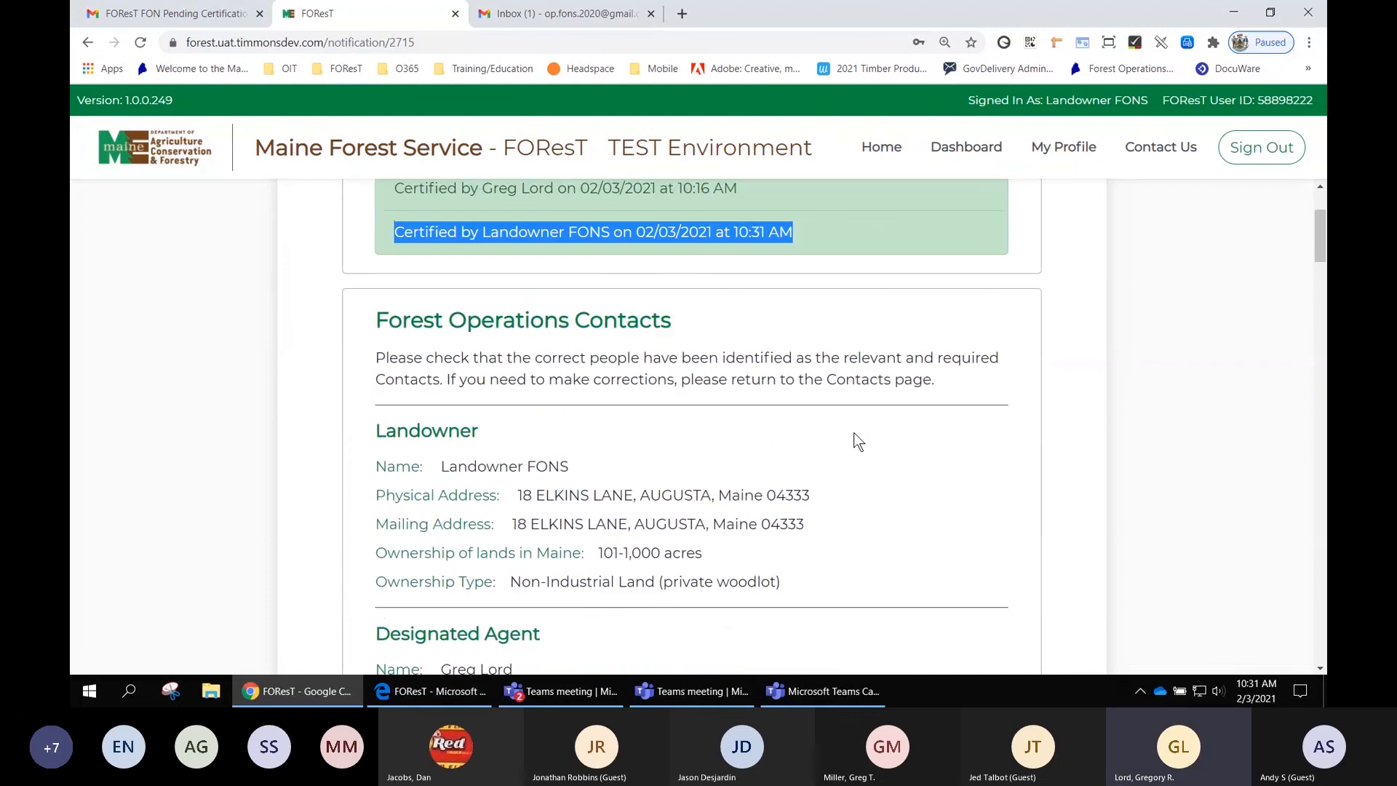
pyautogui.scroll(2, 859, 442)
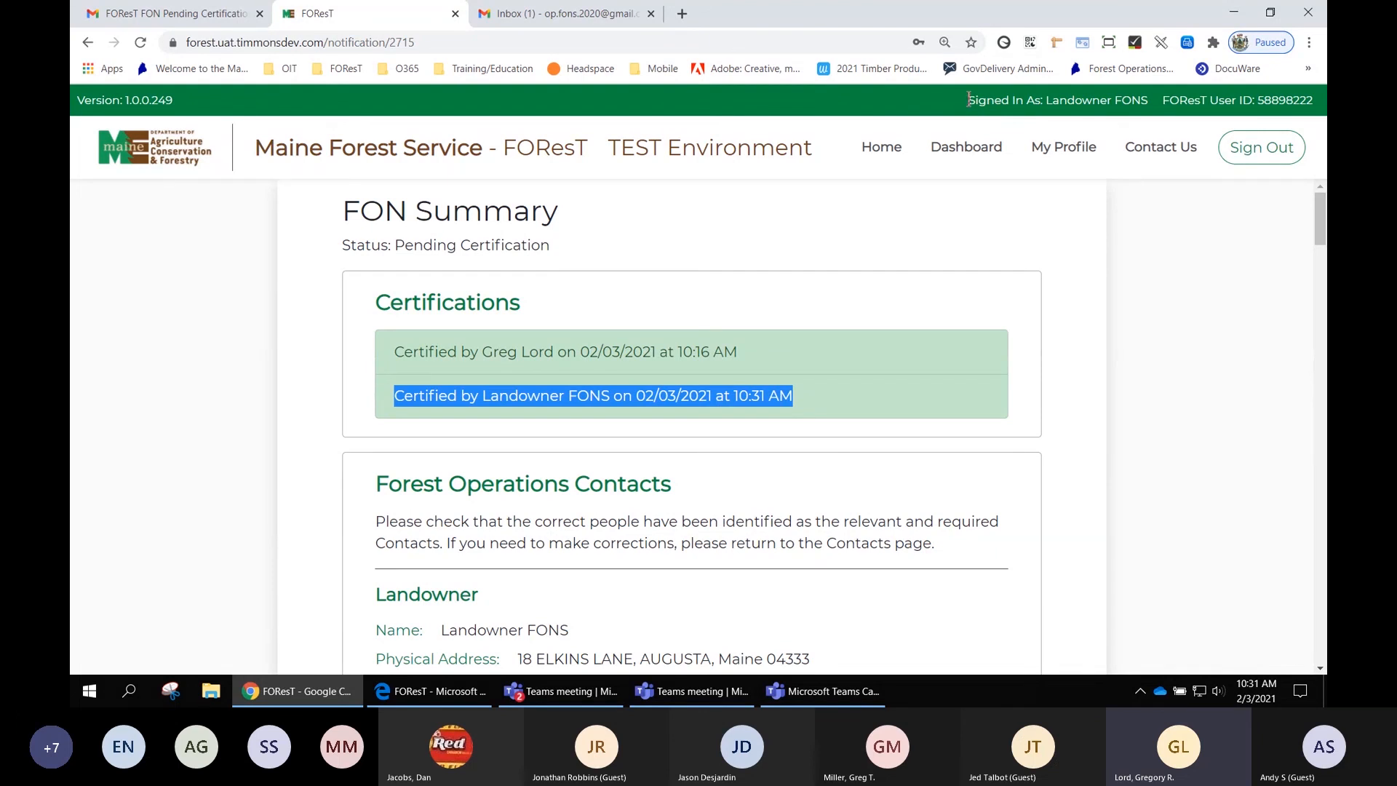
# - Sign the landowner out of FOReST
pyautogui.moveTo(966, 100); pyautogui.dragTo(1318, 99)
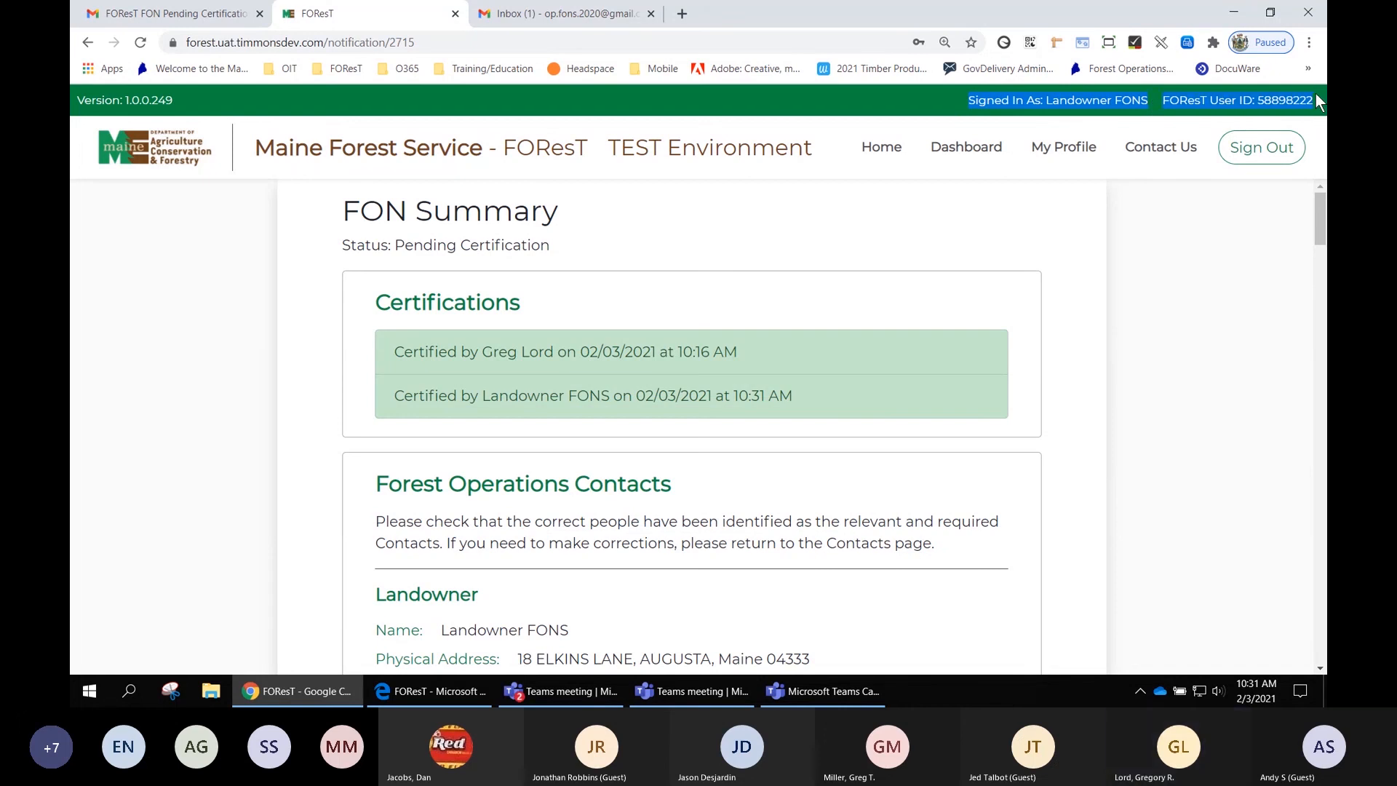
pyautogui.click(1230, 269)
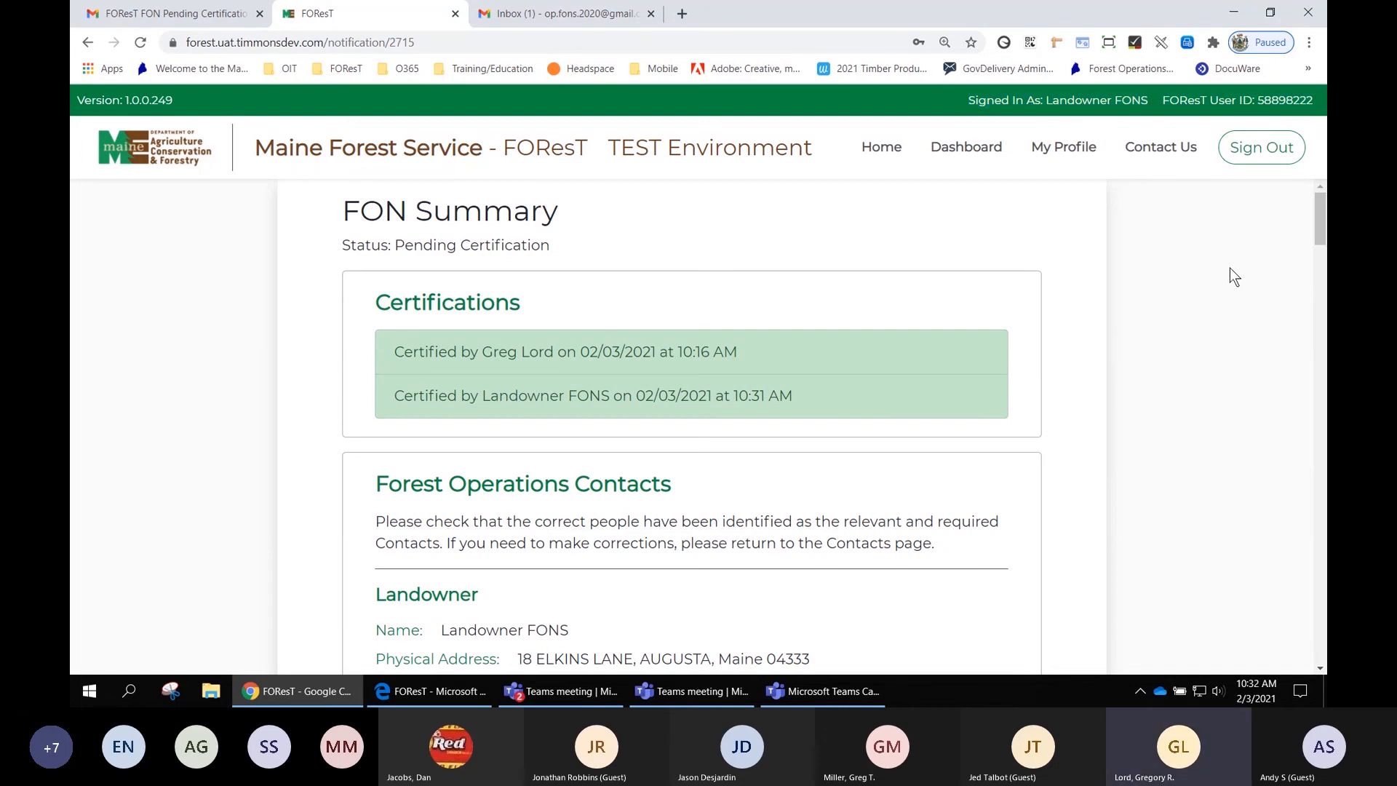
pyautogui.click(1252, 156)
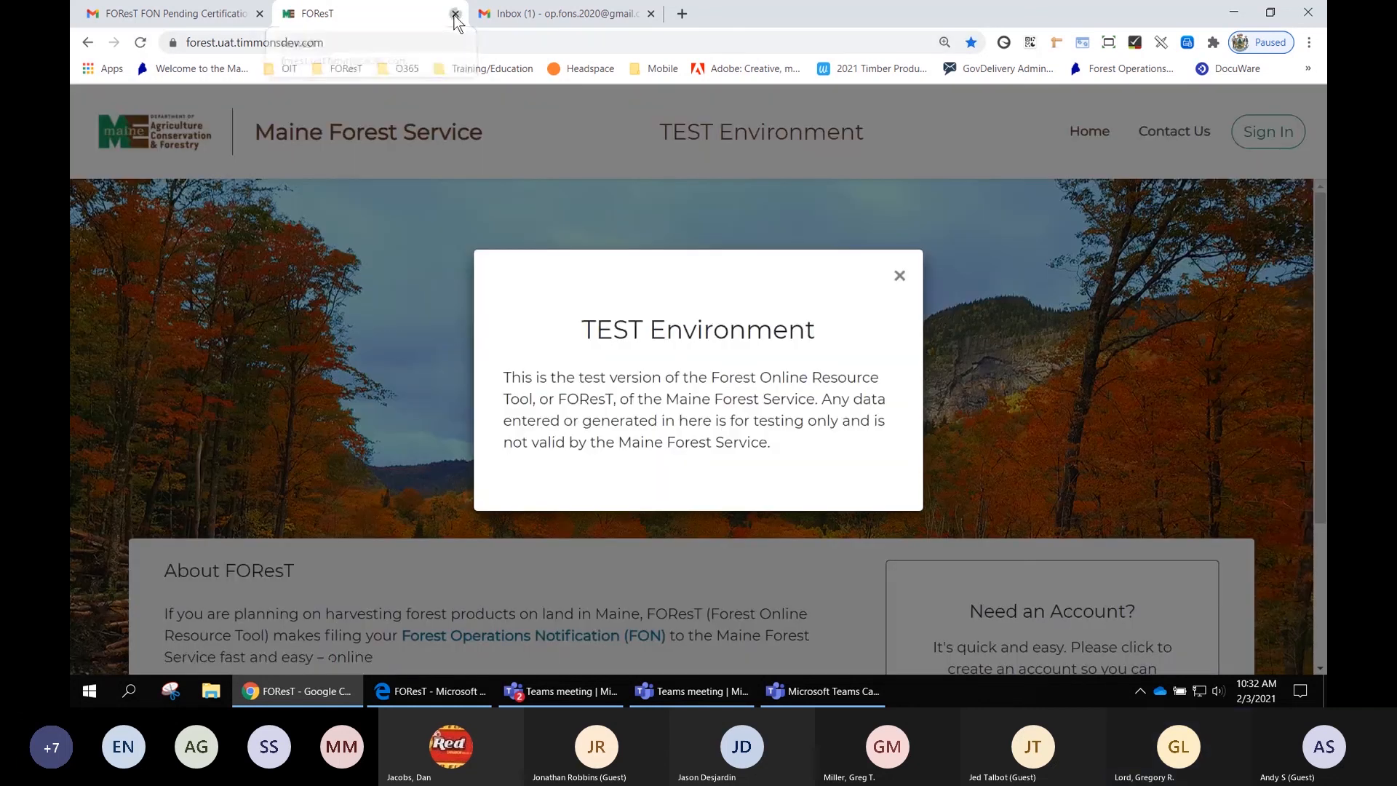
# - Close the FOReST and landowner email tabs and open the FON Pending Certification email in the operator's inbox
pyautogui.click(454, 13)
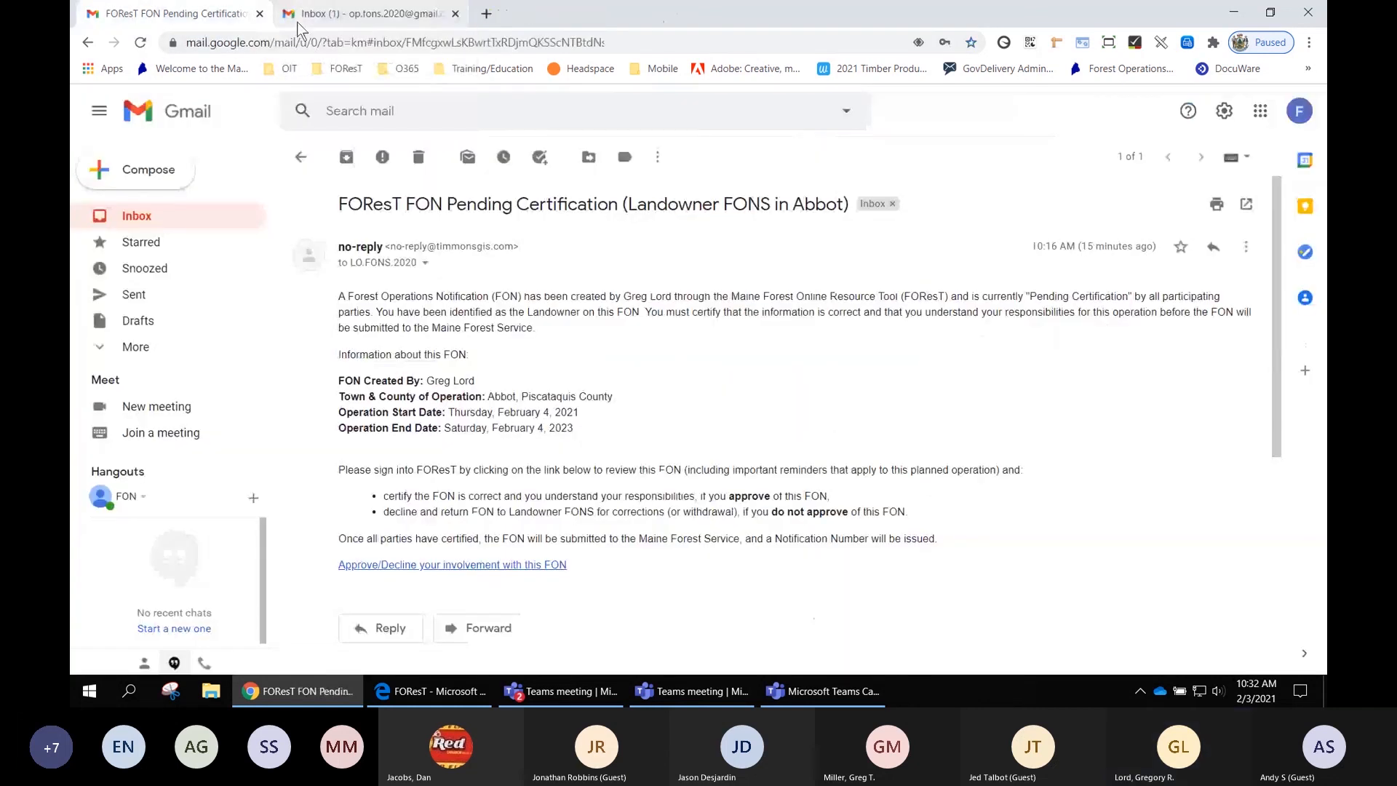
pyautogui.click(259, 14)
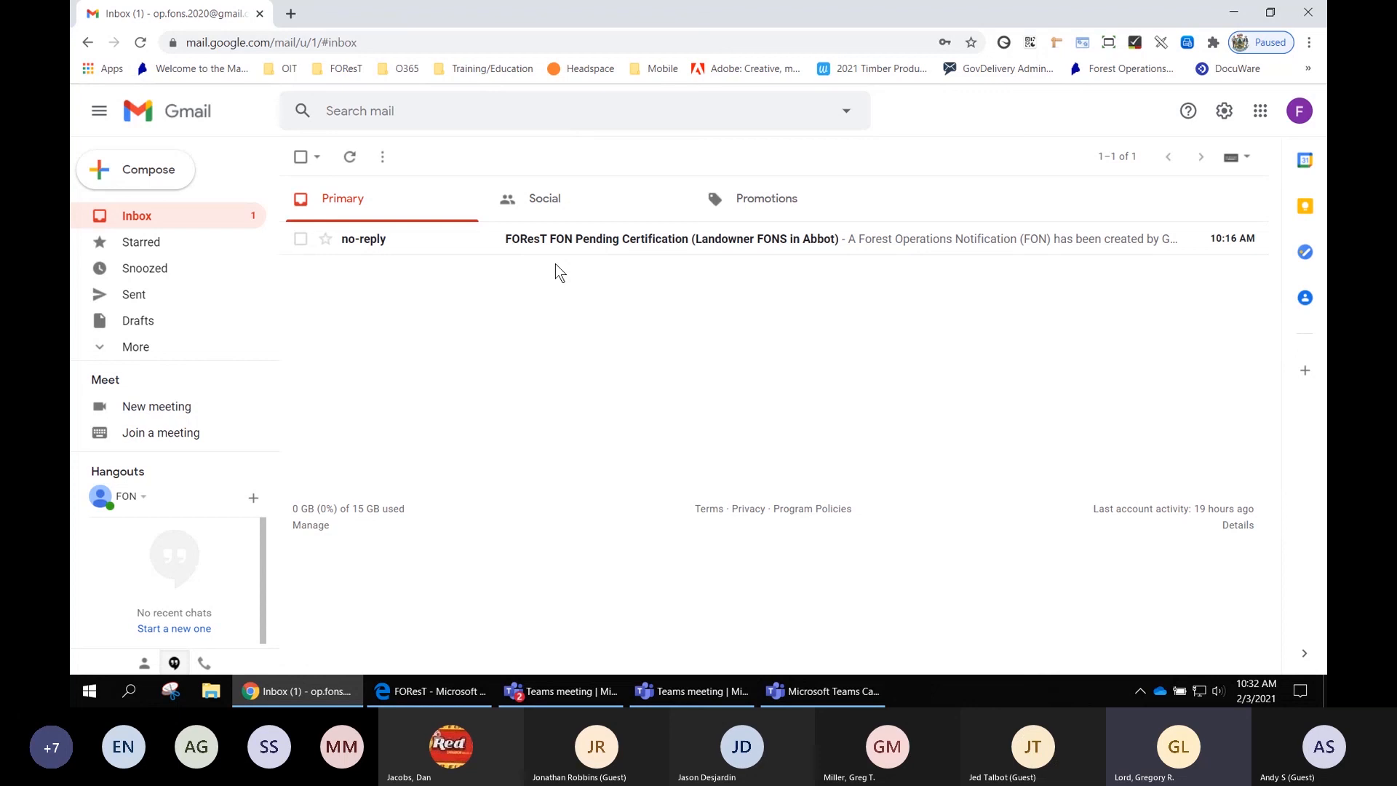
pyautogui.click(608, 246)
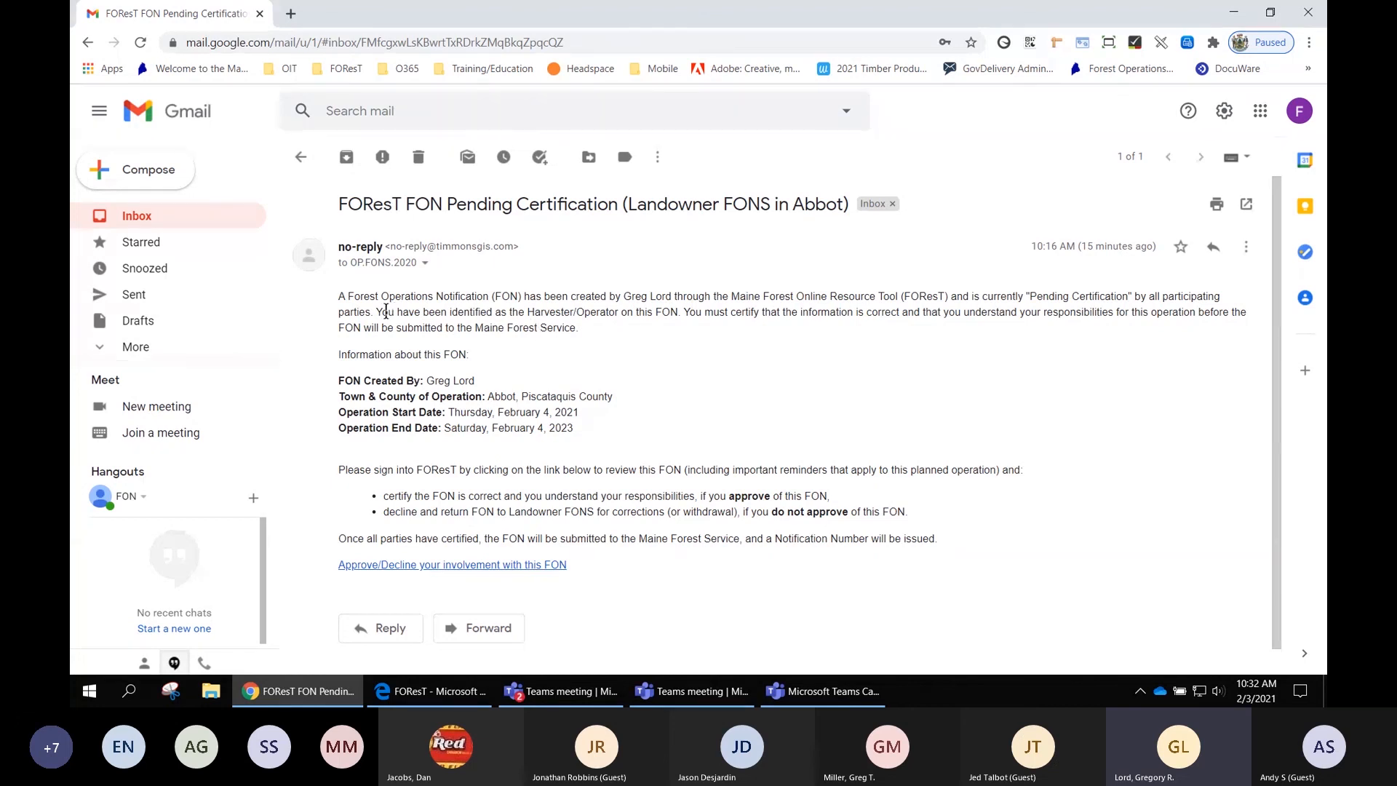
pyautogui.moveTo(382, 311); pyautogui.dragTo(678, 316)
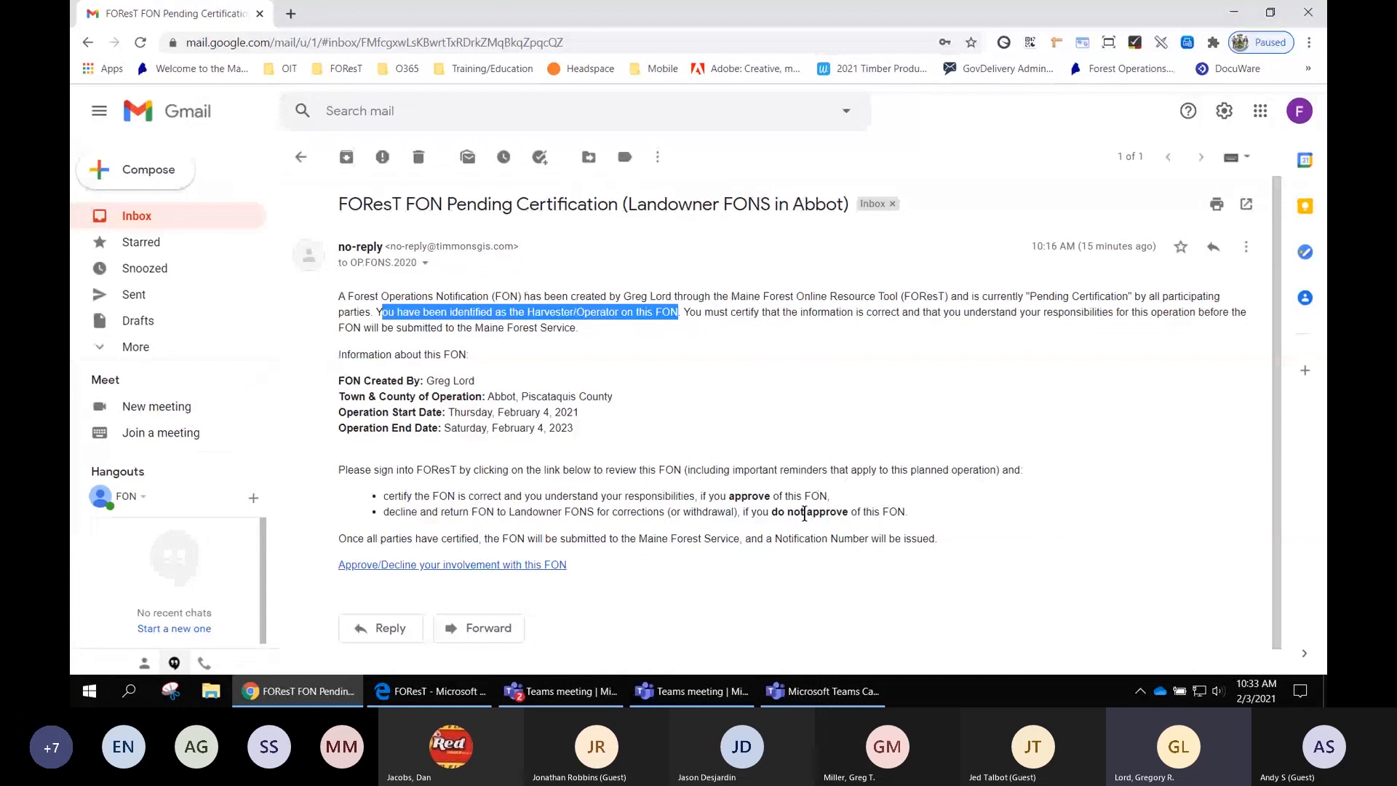
# - Follow the email's approve/decline link, dismiss the test notice, and sign in to FOReST with the operator's e-mail and password
pyautogui.click(425, 566)
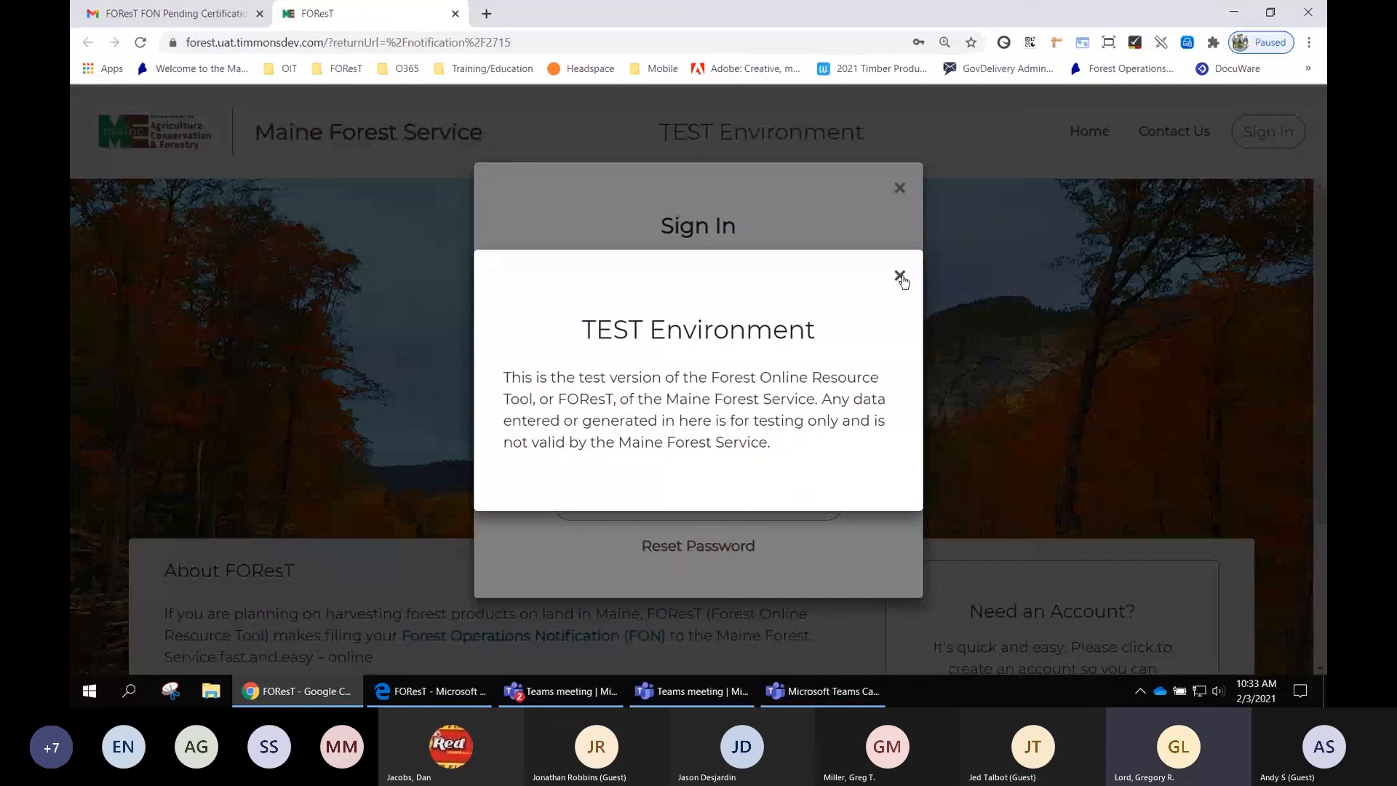
pyautogui.click(900, 276)
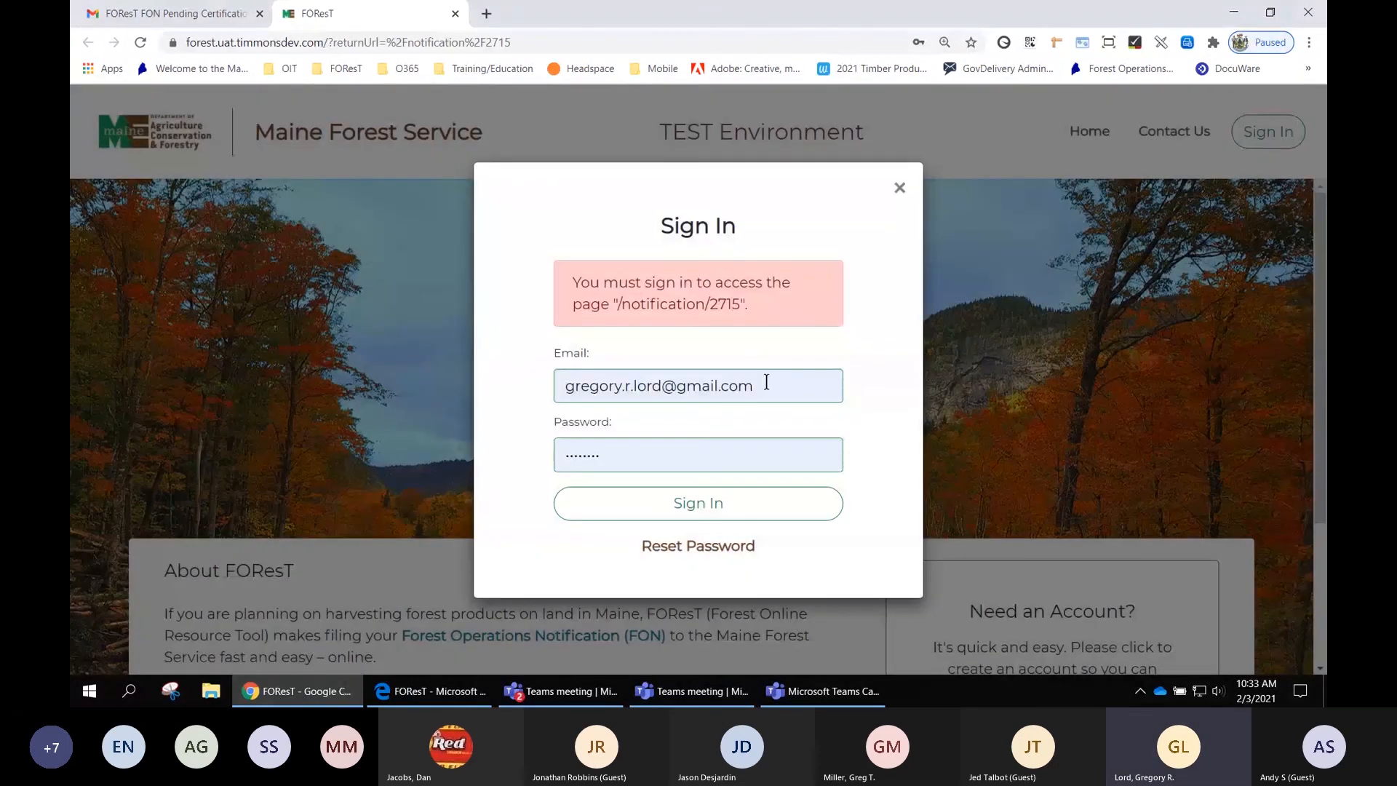
pyautogui.click(604, 374)
pyautogui.moveTo(605, 371); pyautogui.dragTo(414, 362)
pyautogui.press('BackSpace')
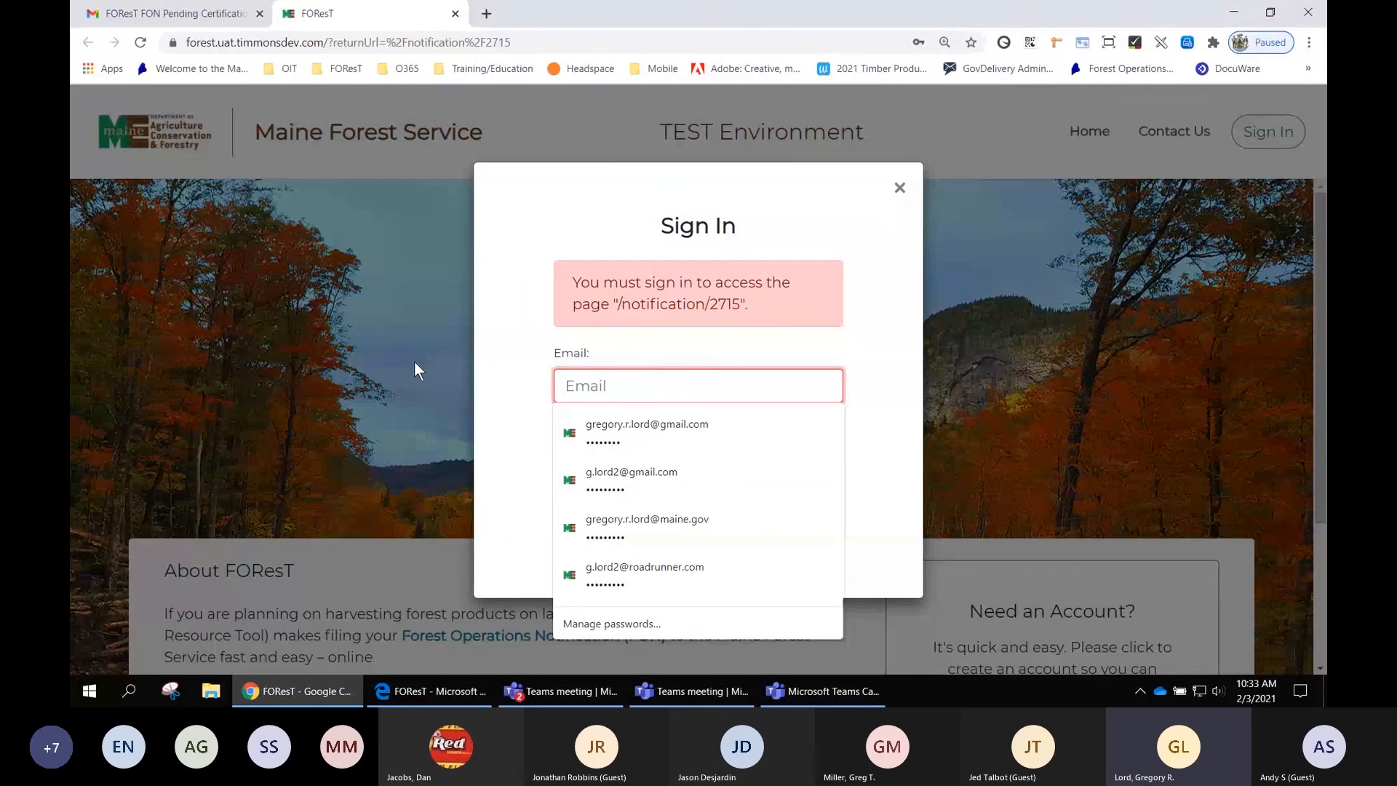
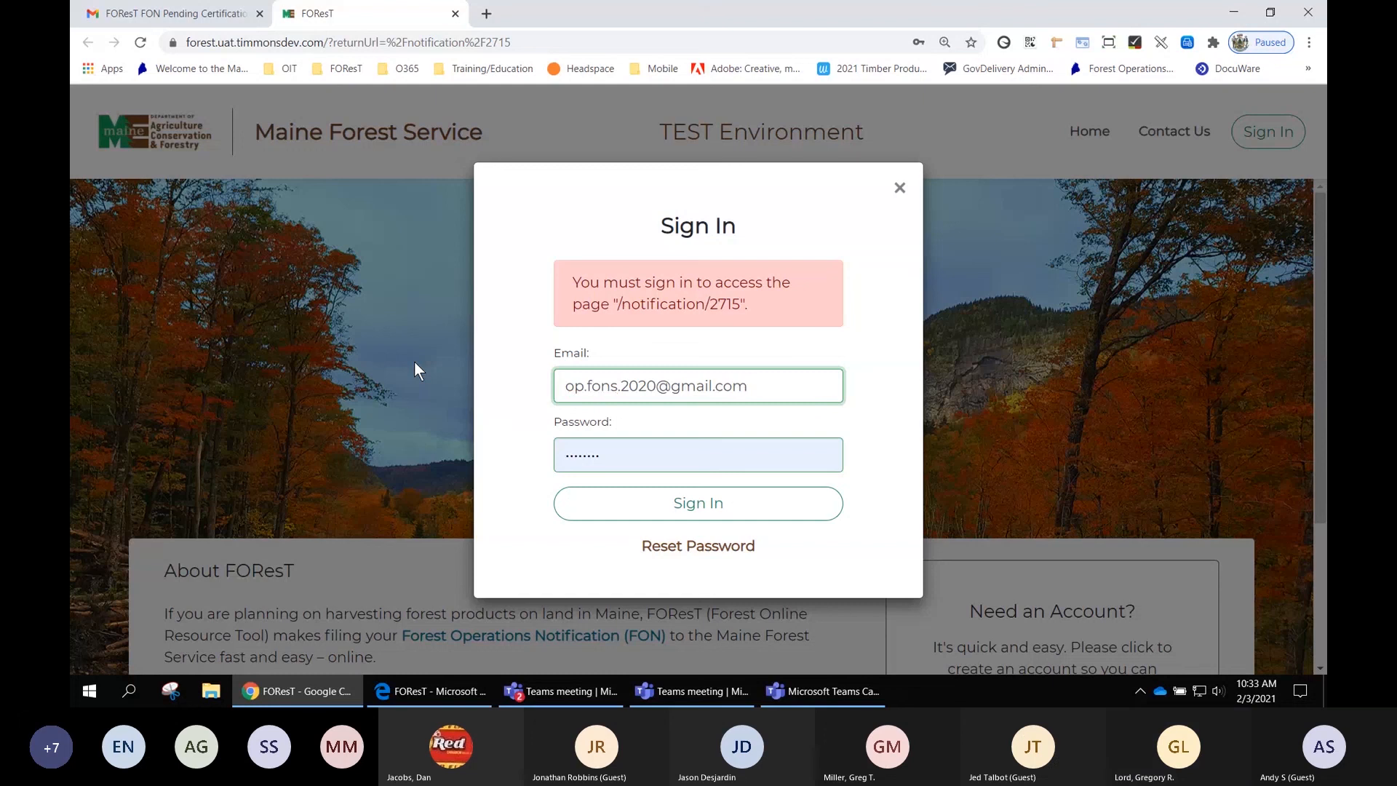
pyautogui.press('Tab')
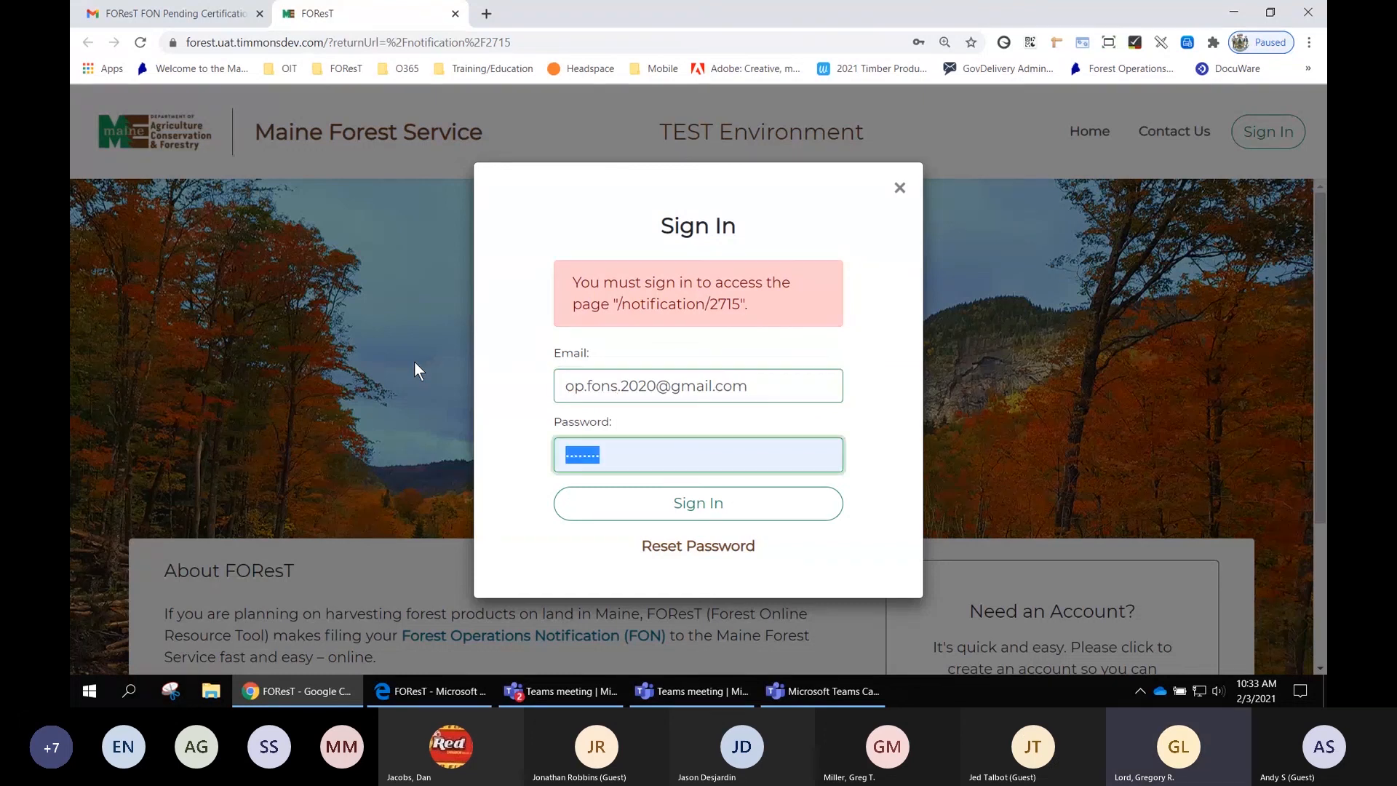
pyautogui.write('•••••')
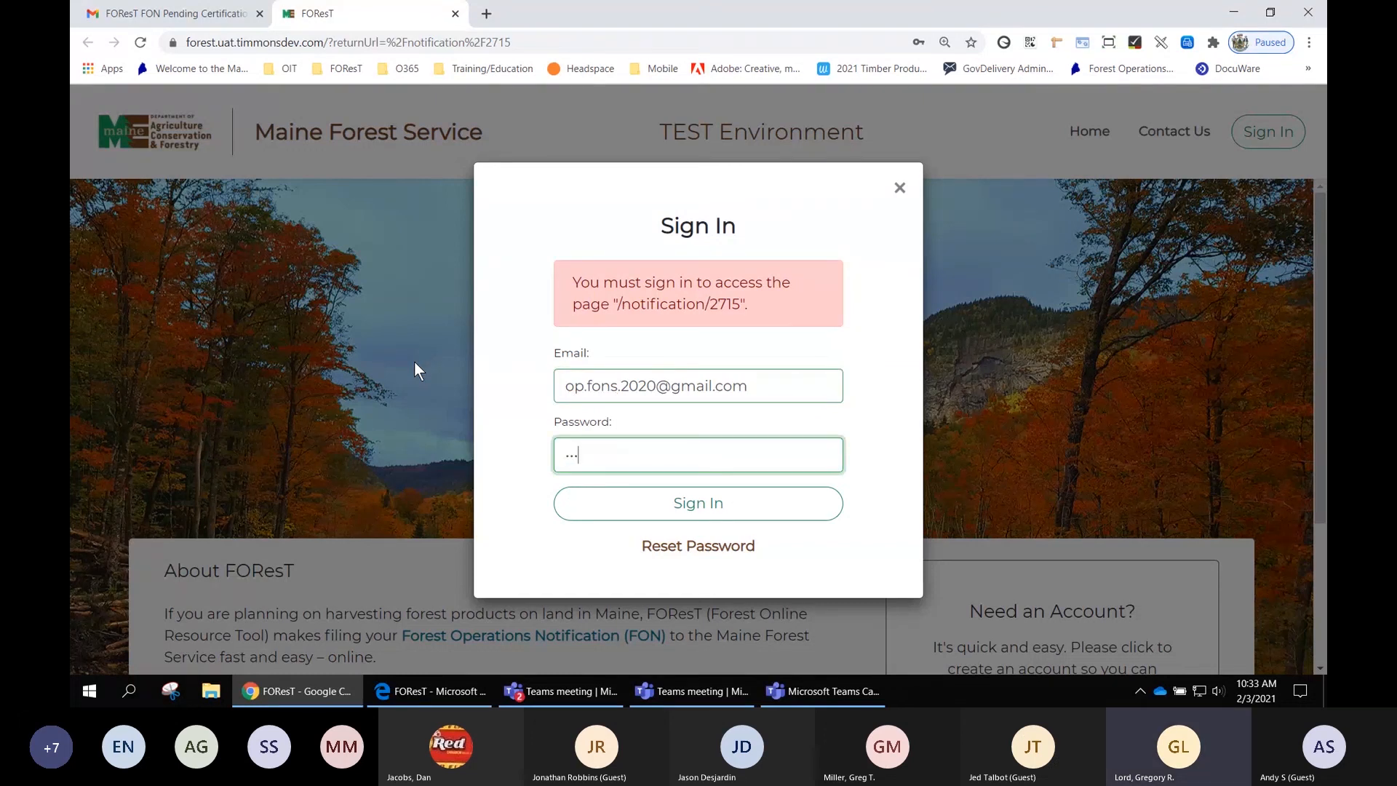
pyautogui.write('•')
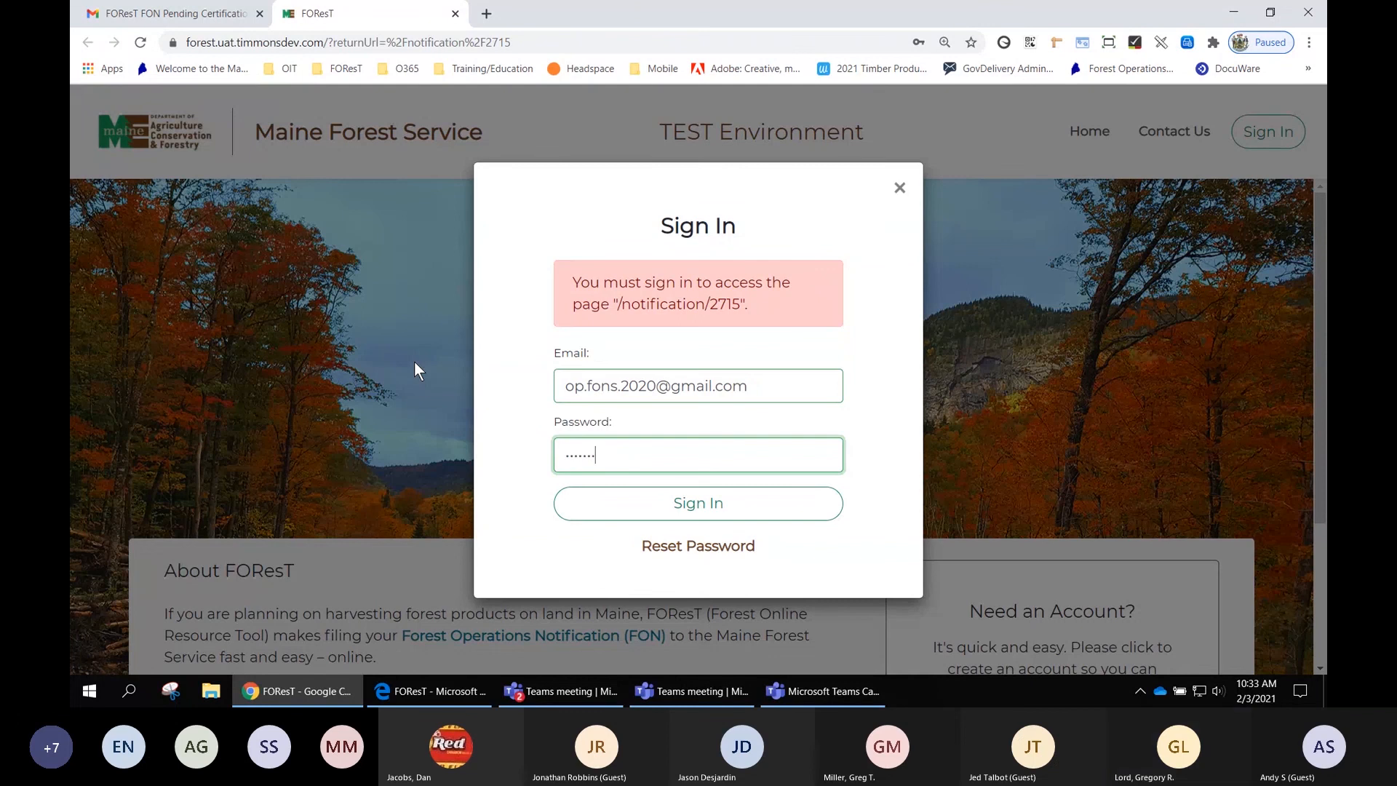
pyautogui.write('•')
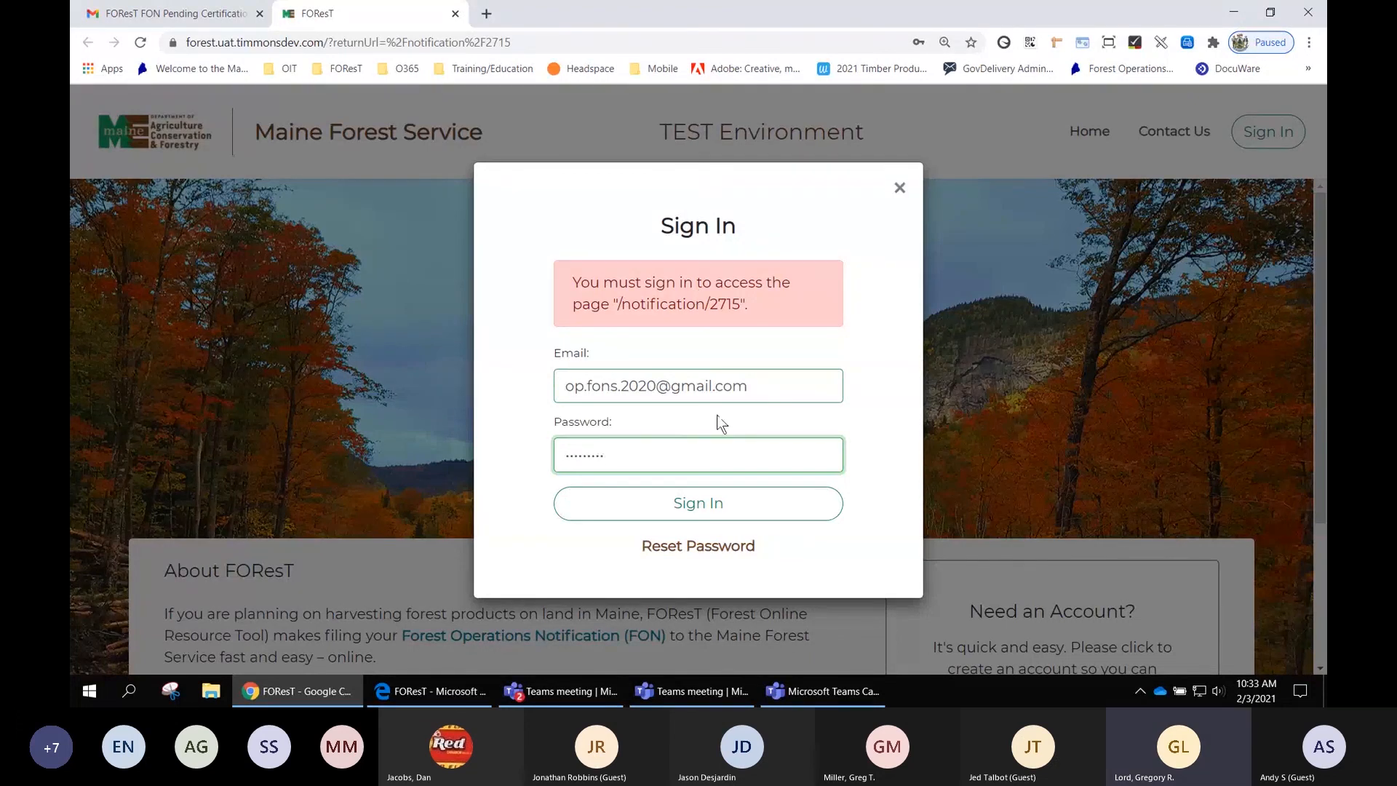
pyautogui.click(724, 504)
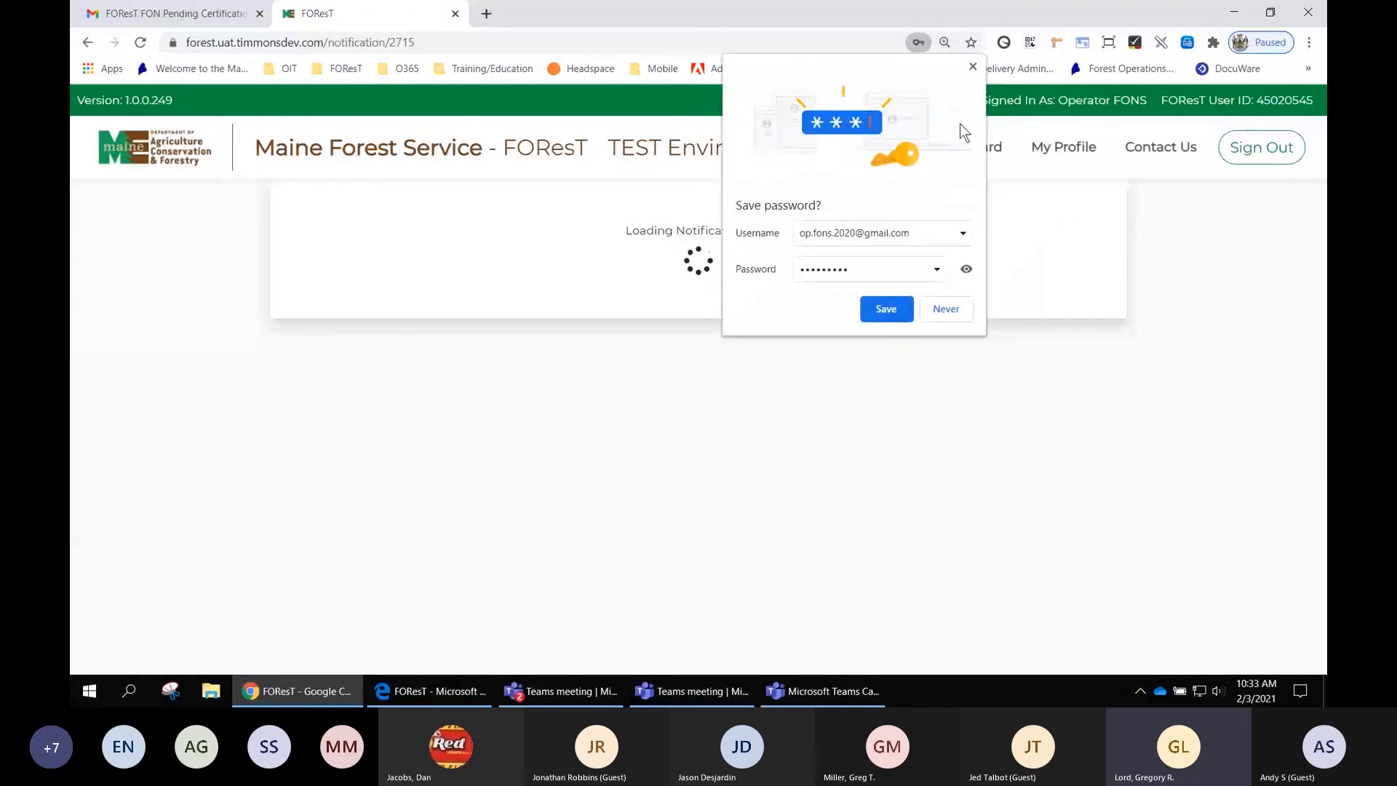
pyautogui.click(973, 66)
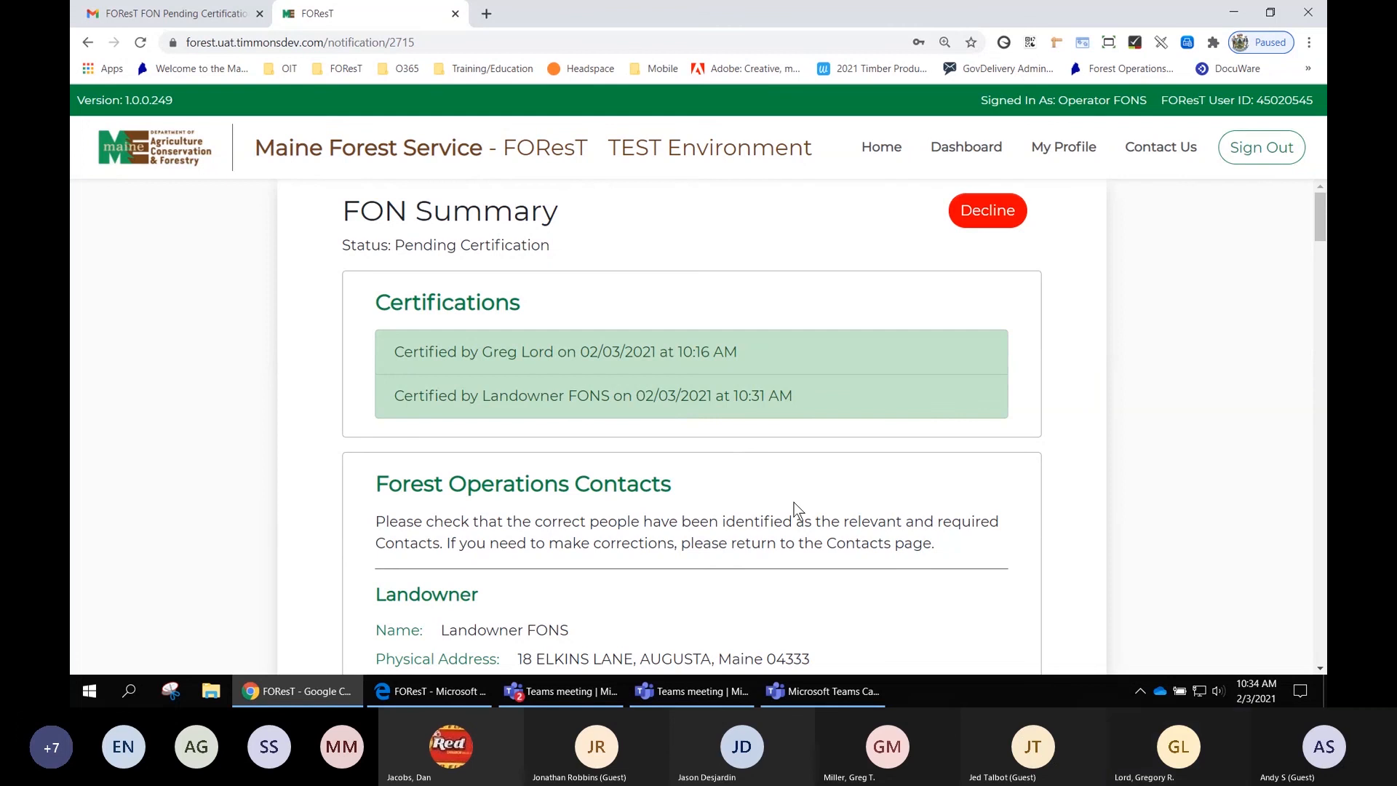
# - Review the Forest Operations Contacts in the FON Summary and certify that information as correct
pyautogui.scroll(-2, 794, 502)
pyautogui.scroll(-1, 793, 503)
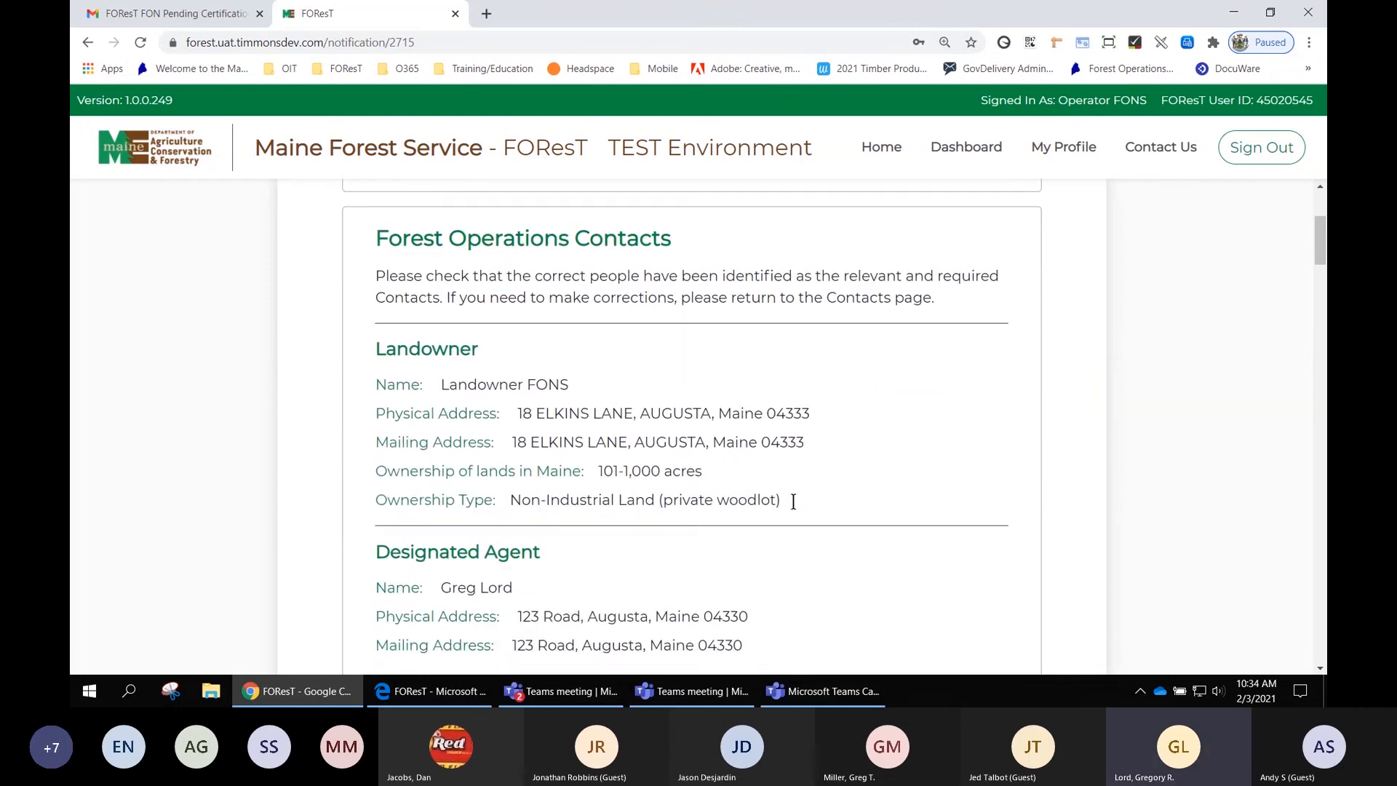
pyautogui.scroll(-2, 794, 508)
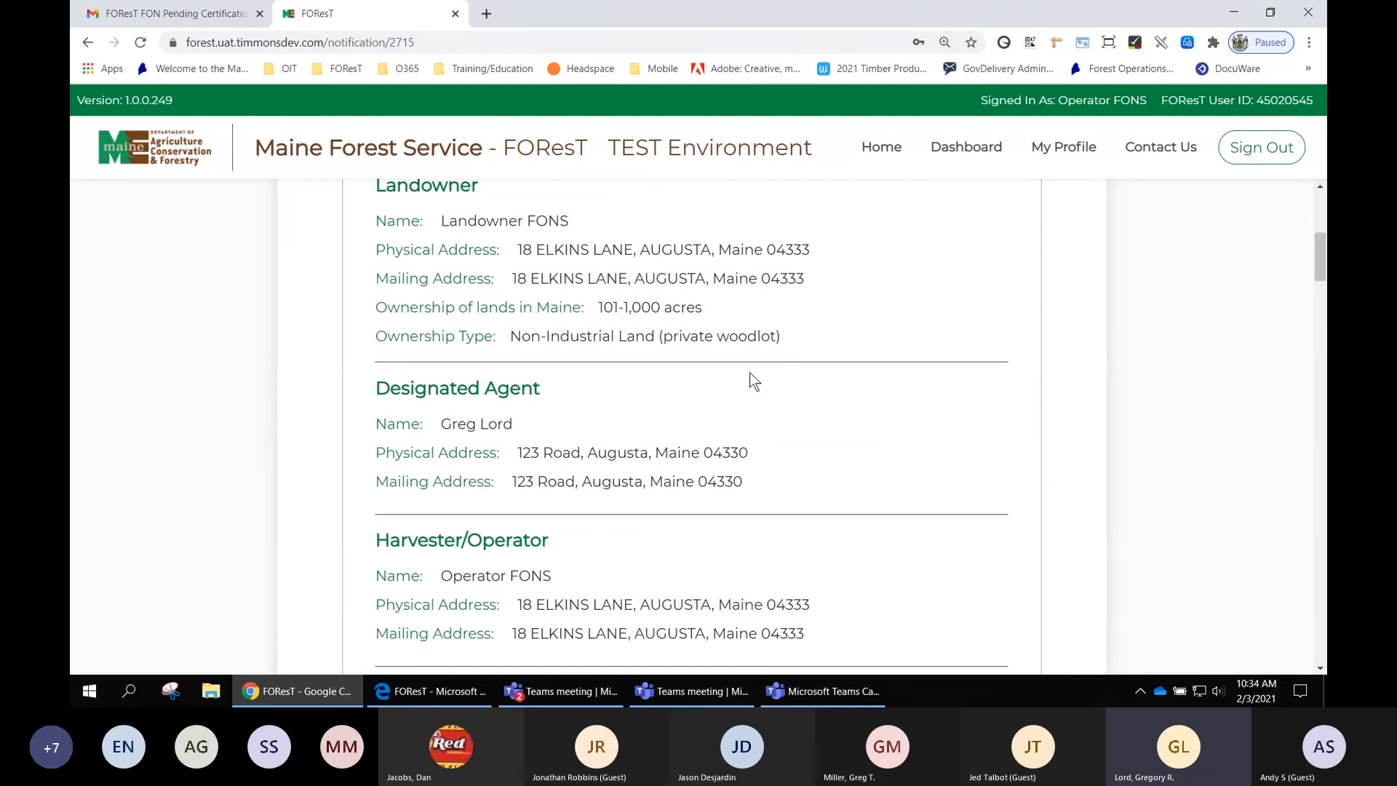
pyautogui.scroll(-1, 751, 376)
pyautogui.scroll(1, 751, 376)
pyautogui.scroll(-1, 751, 375)
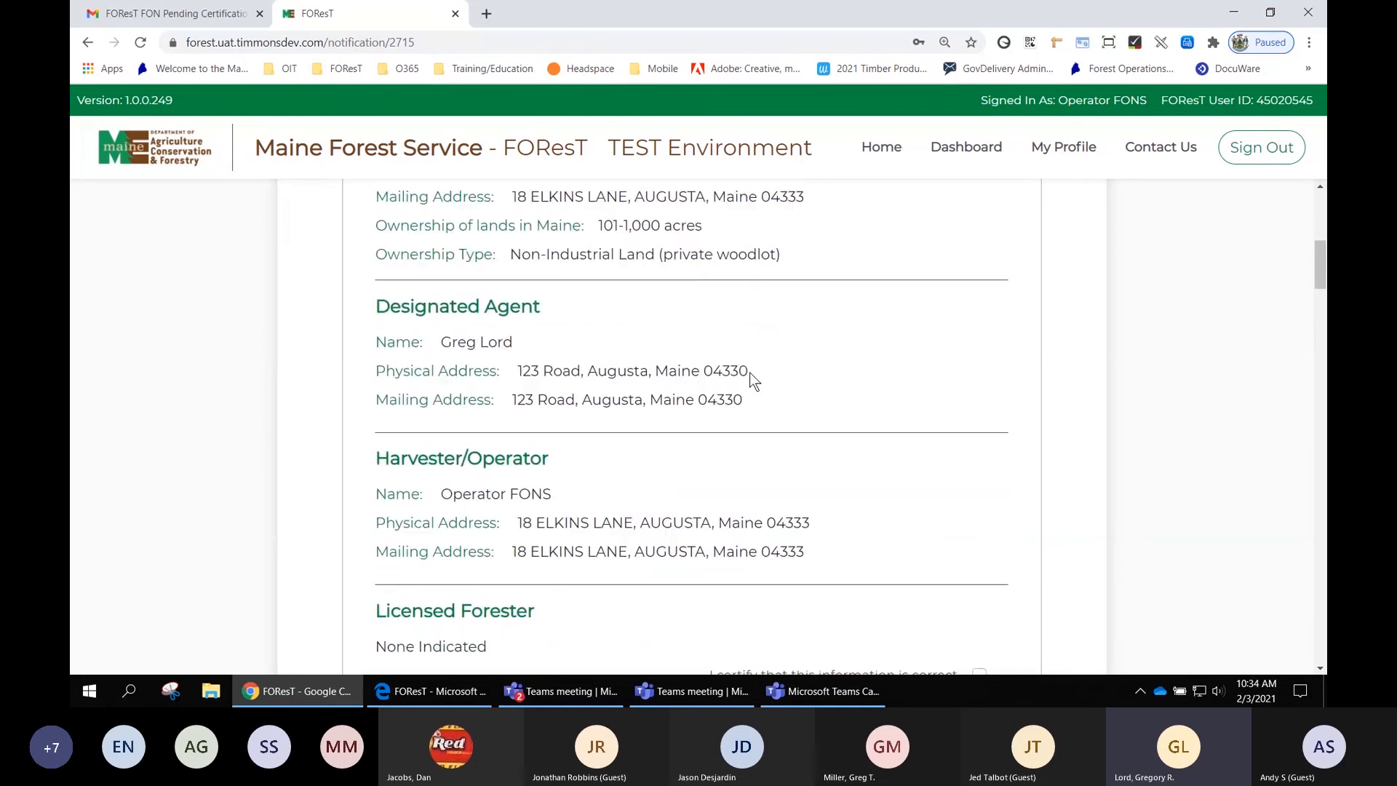
pyautogui.scroll(-1, 750, 373)
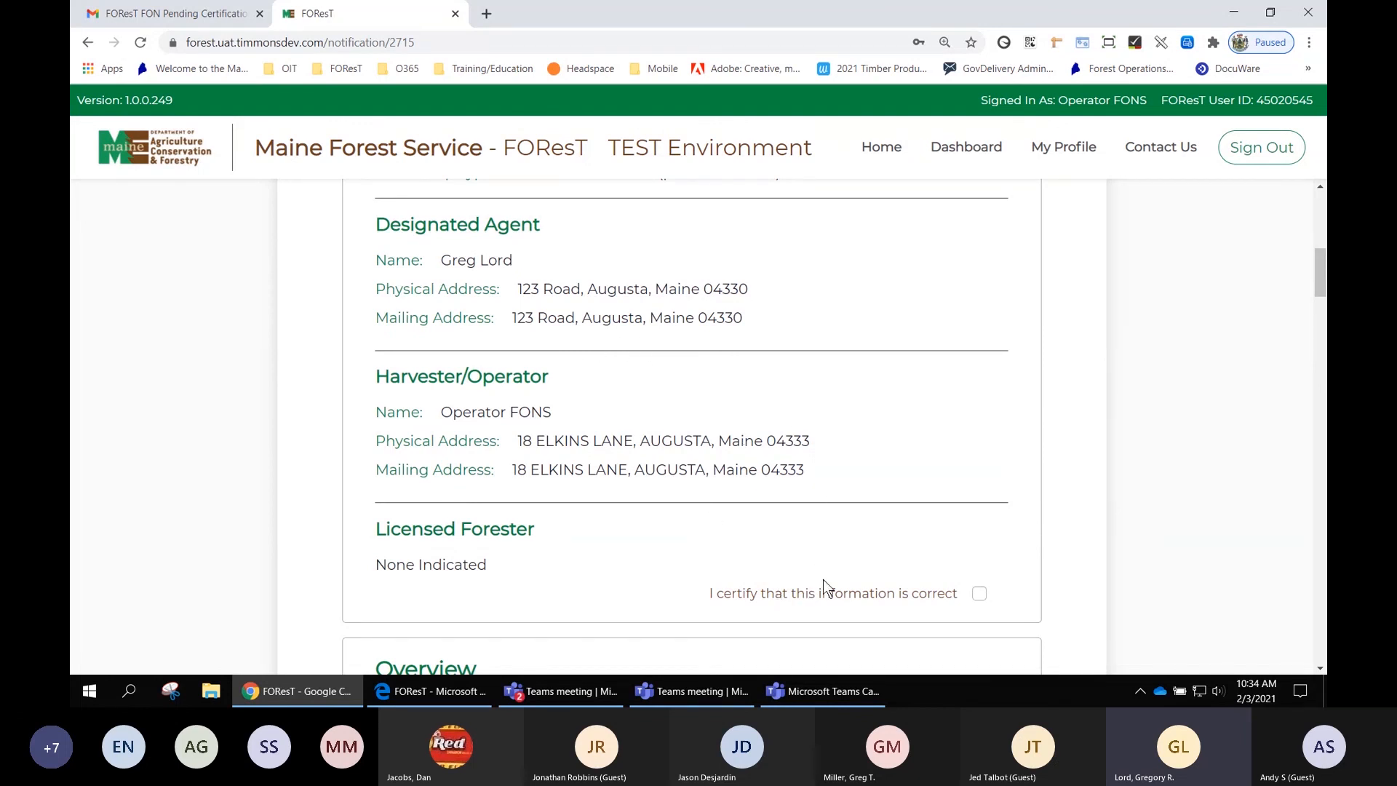
pyautogui.scroll(5, 942, 469)
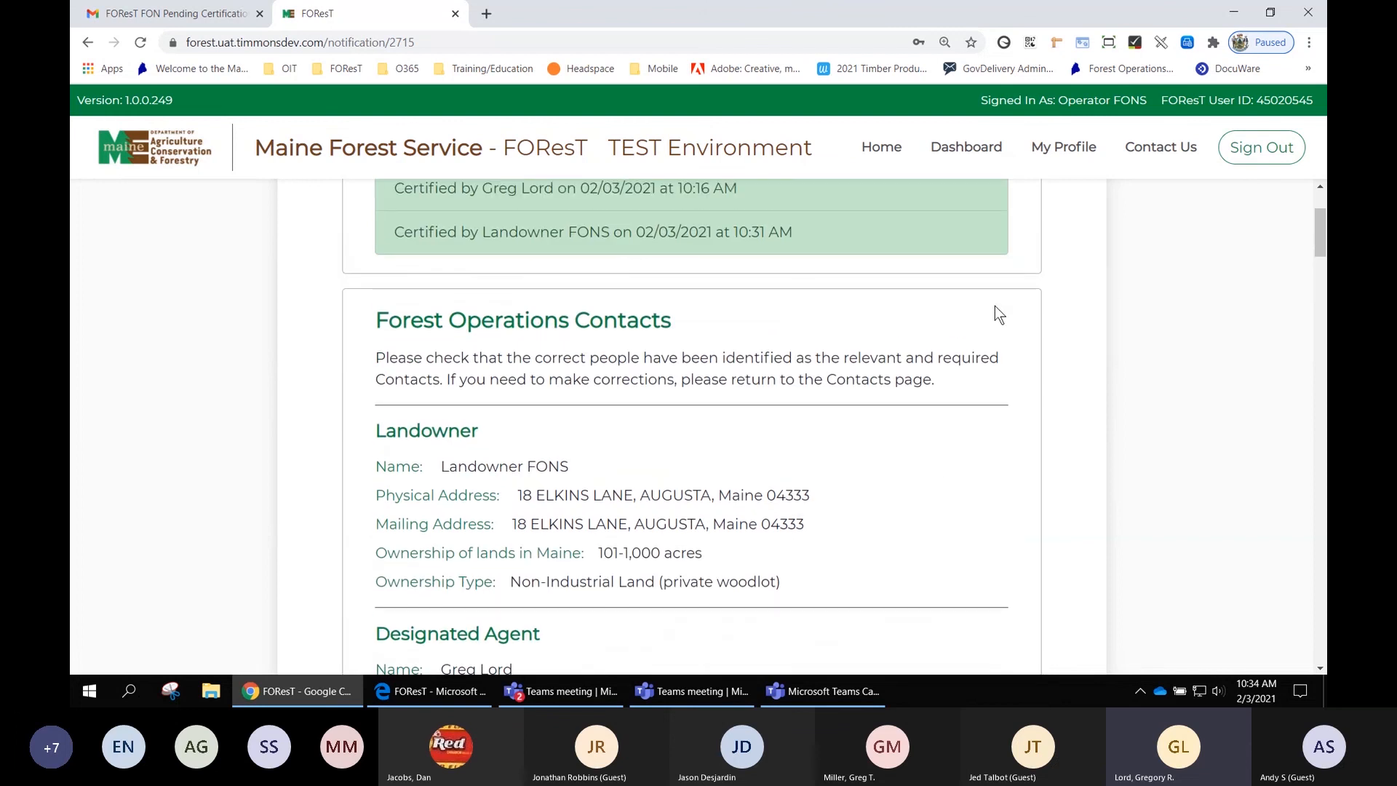
pyautogui.scroll(2, 998, 314)
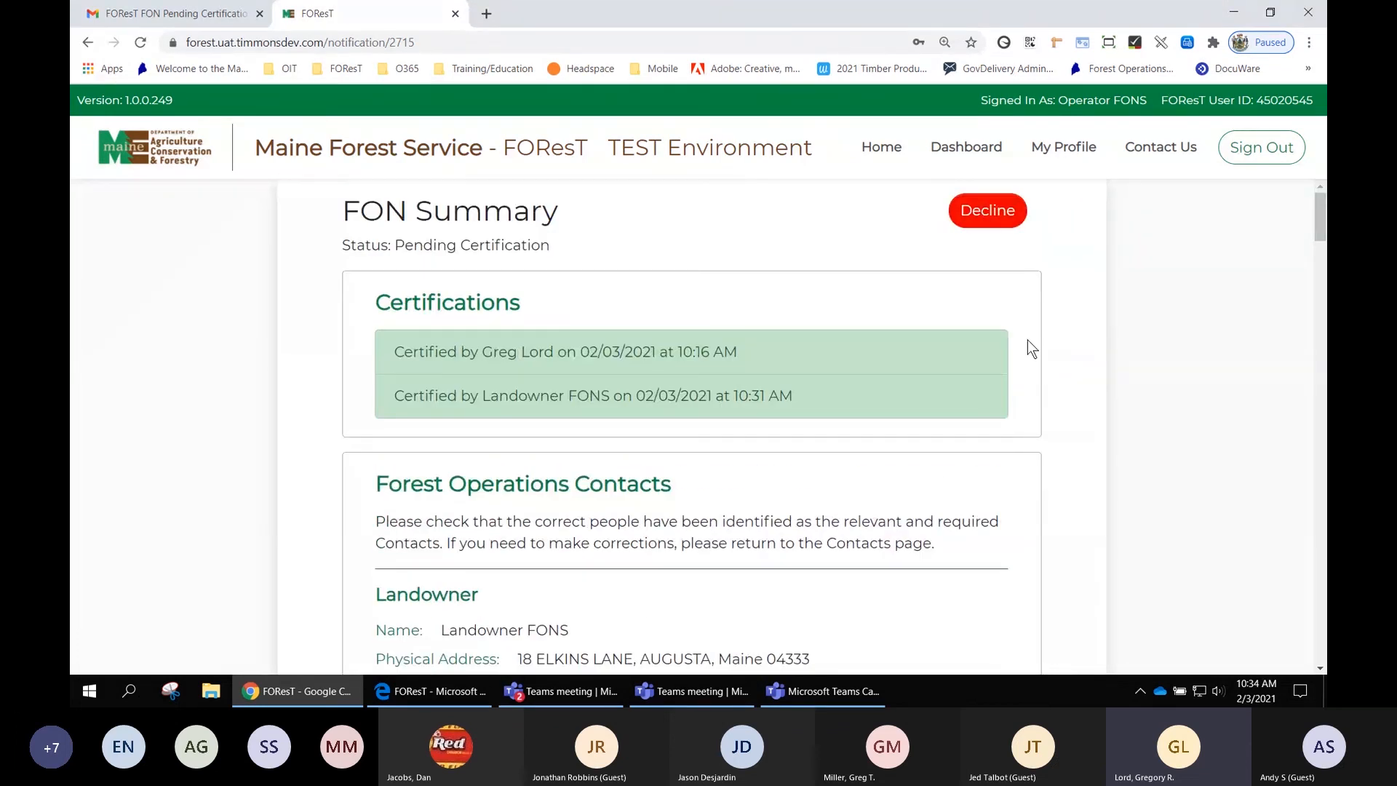
pyautogui.scroll(-3, 1032, 349)
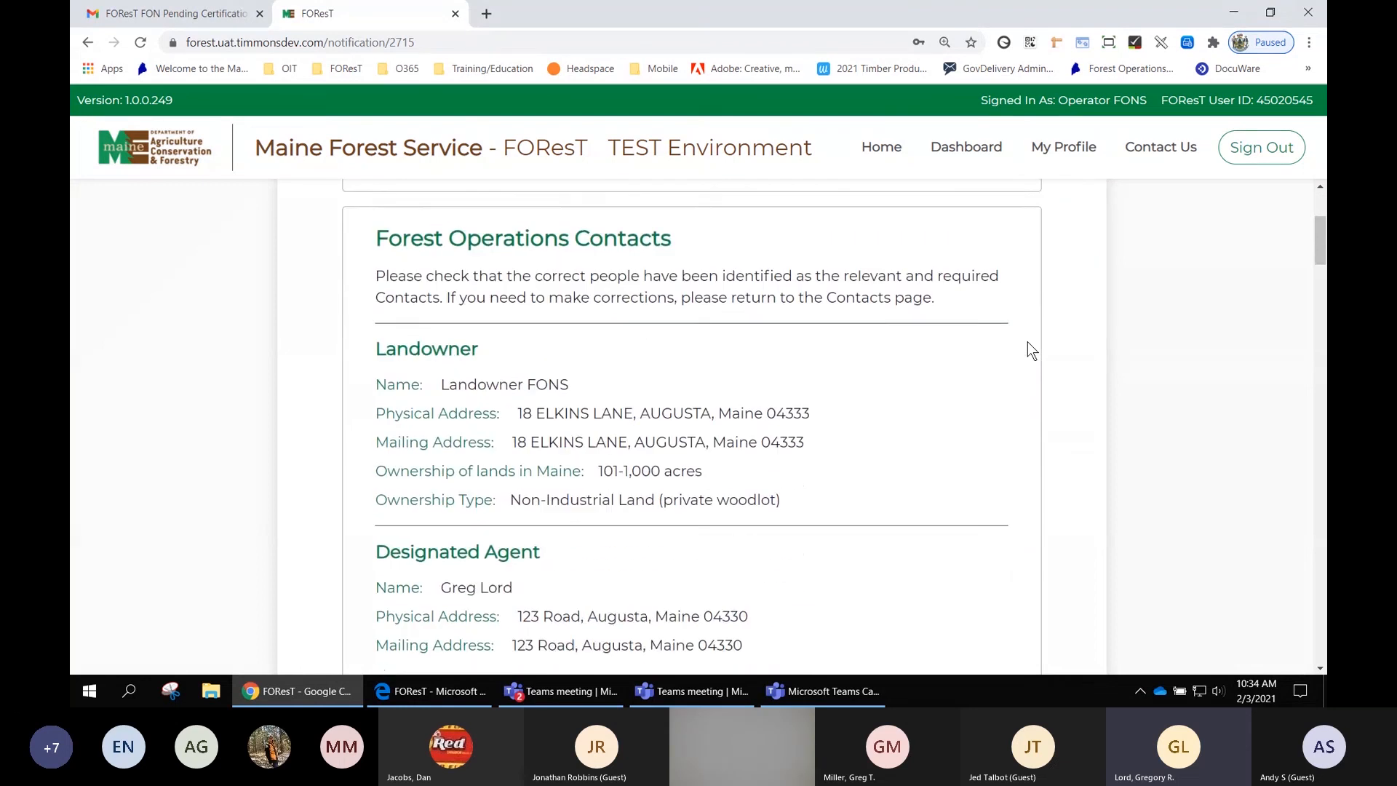
pyautogui.scroll(-3, 1027, 342)
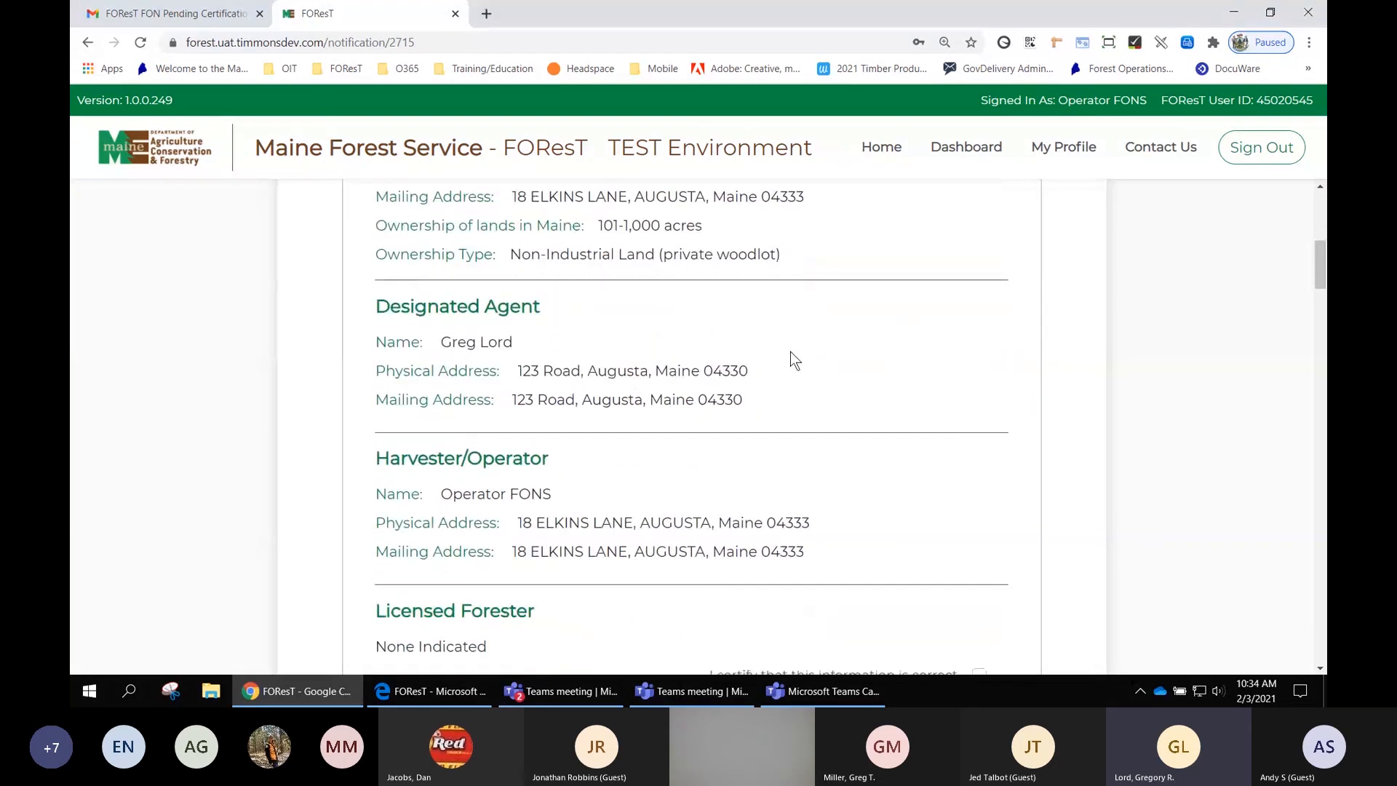
pyautogui.scroll(-1, 807, 358)
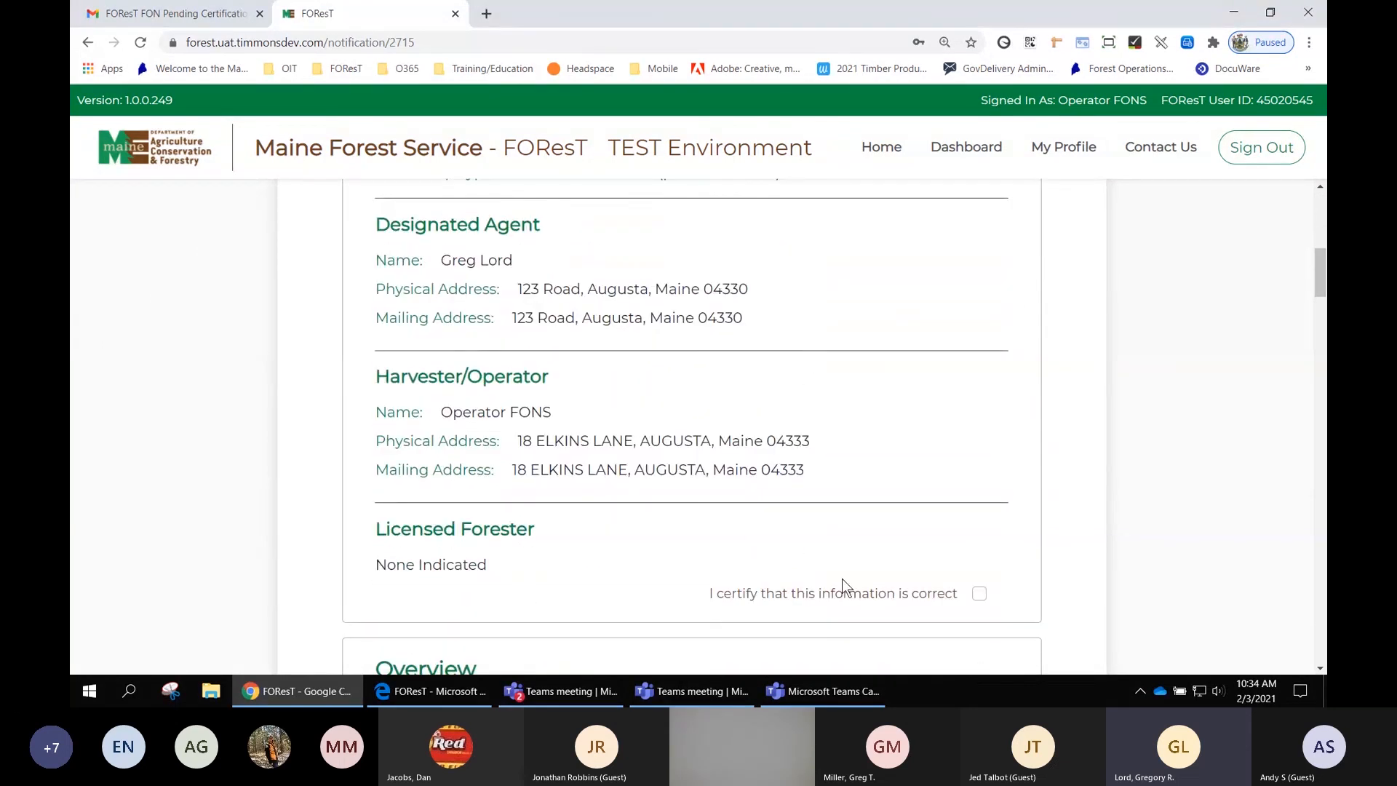
pyautogui.click(979, 594)
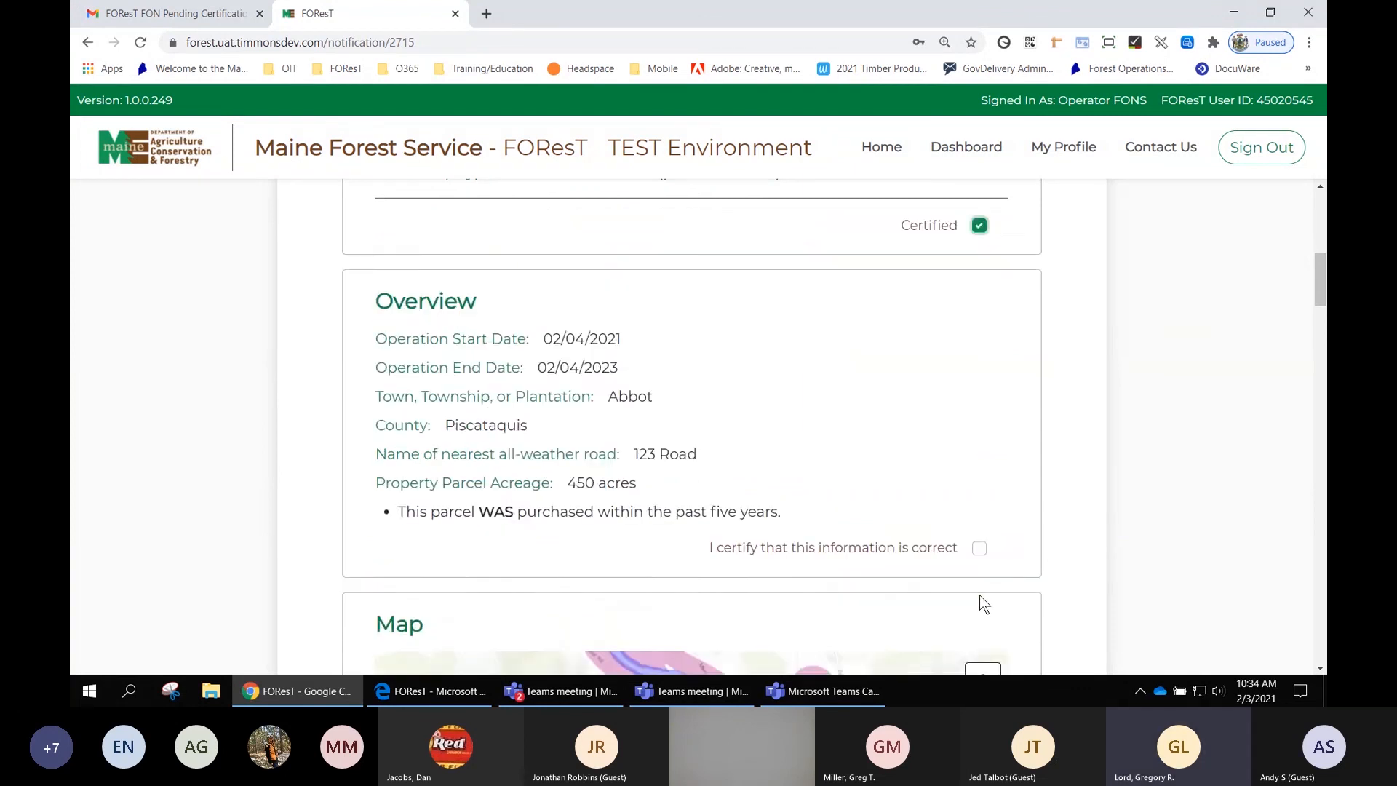
# - Certify the Overview section's operation dates, location and acreage as correct
pyautogui.scroll(-4, 1041, 374)
pyautogui.scroll(4, 1041, 374)
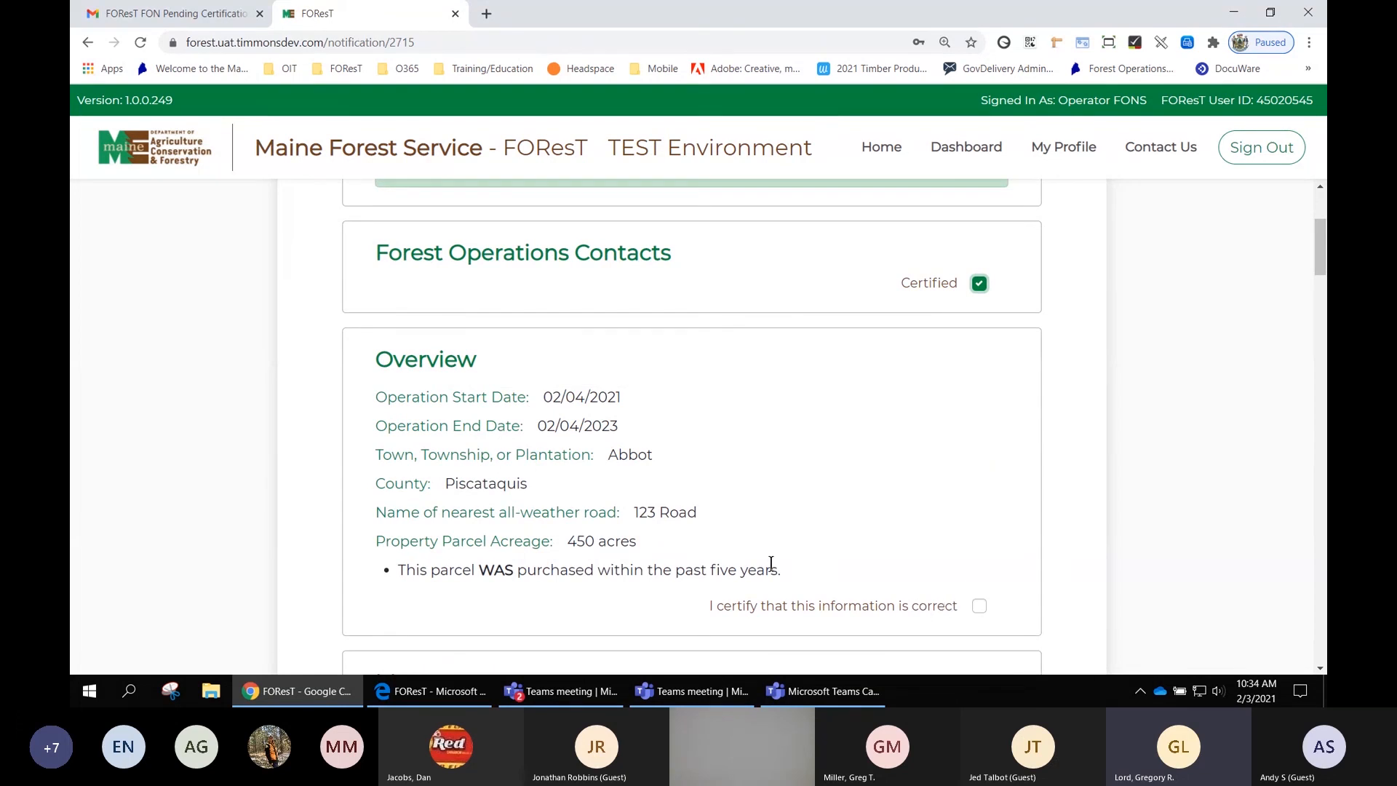
pyautogui.click(979, 606)
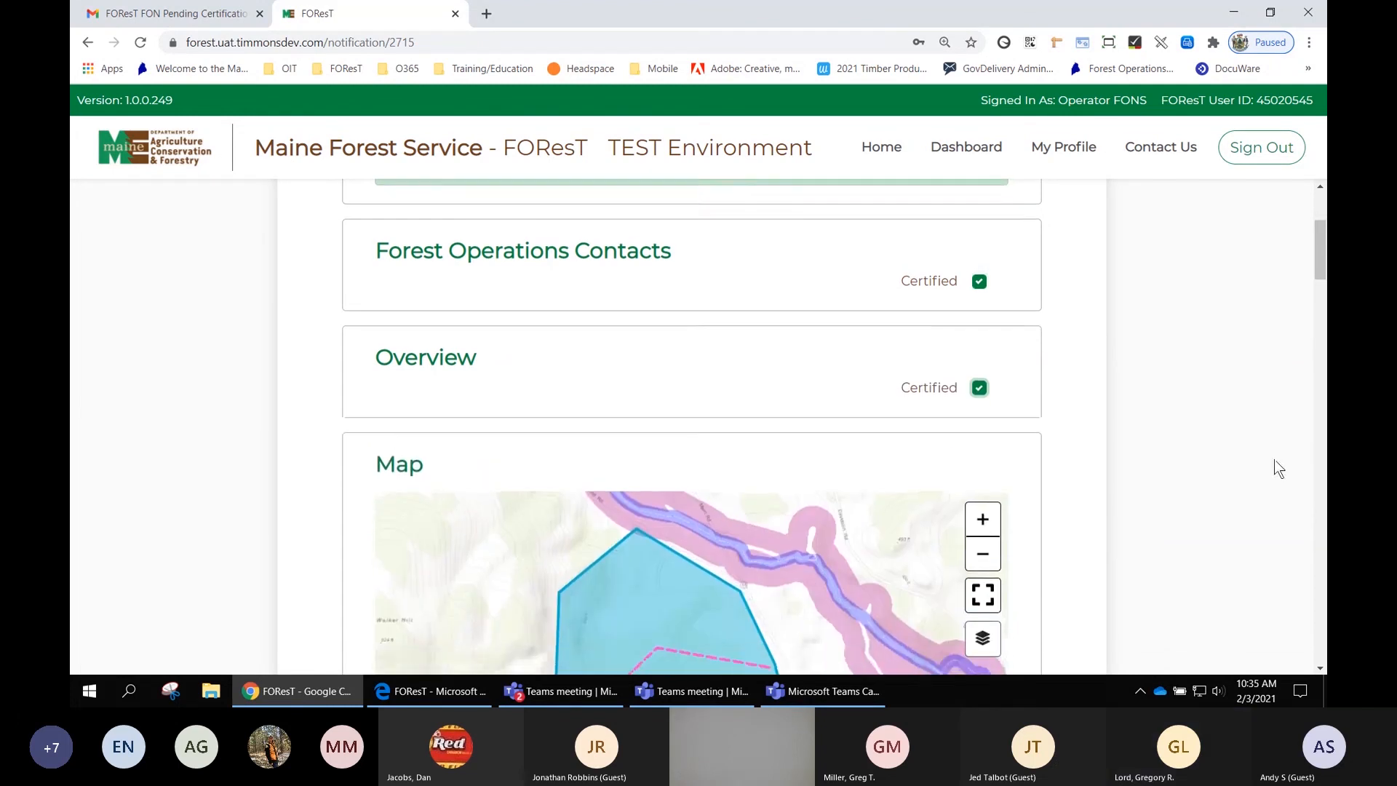
# - Switch the FON map's basemap to Imagery and zoom in to inspect the harvest area and activities
pyautogui.scroll(-5, 1280, 469)
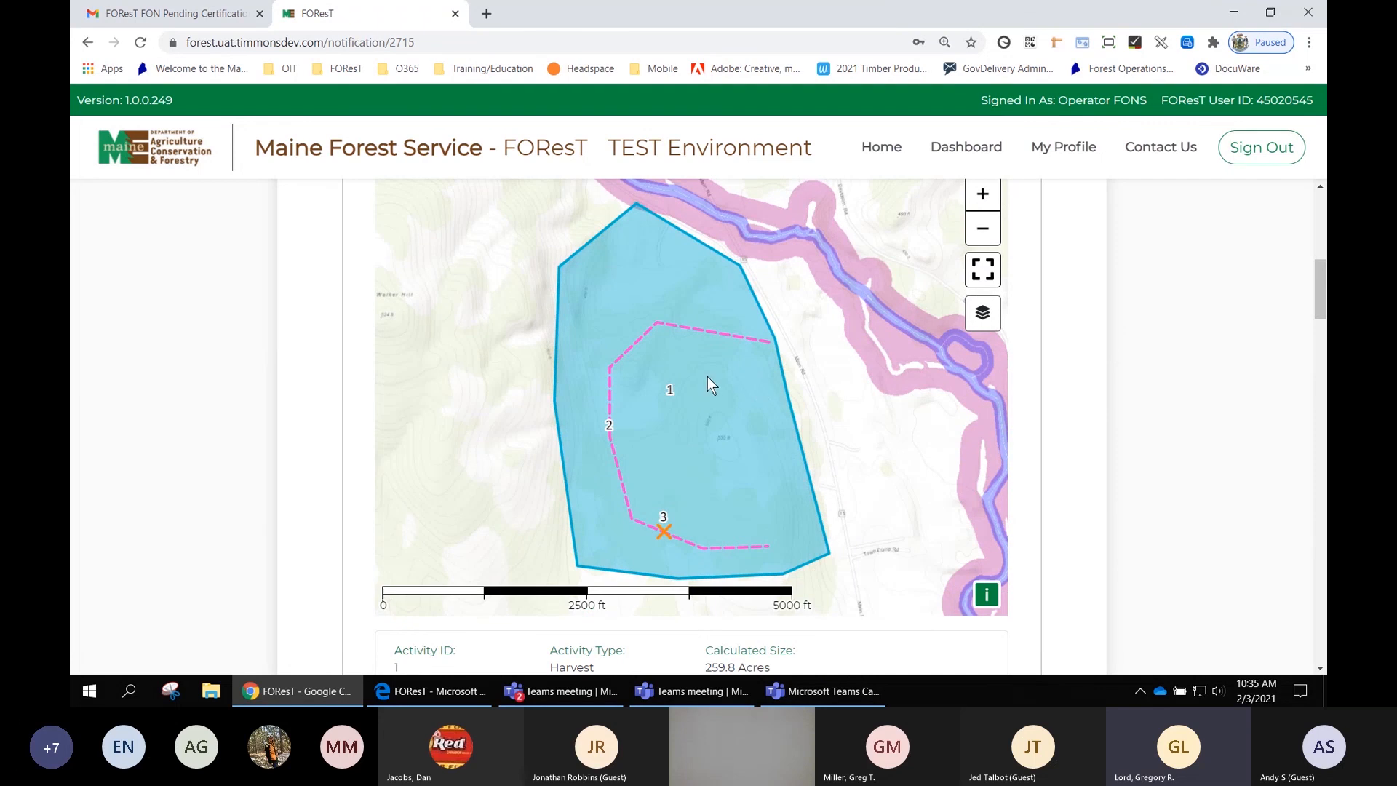
pyautogui.moveTo(708, 378); pyautogui.dragTo(726, 370)
pyautogui.moveTo(982, 313)
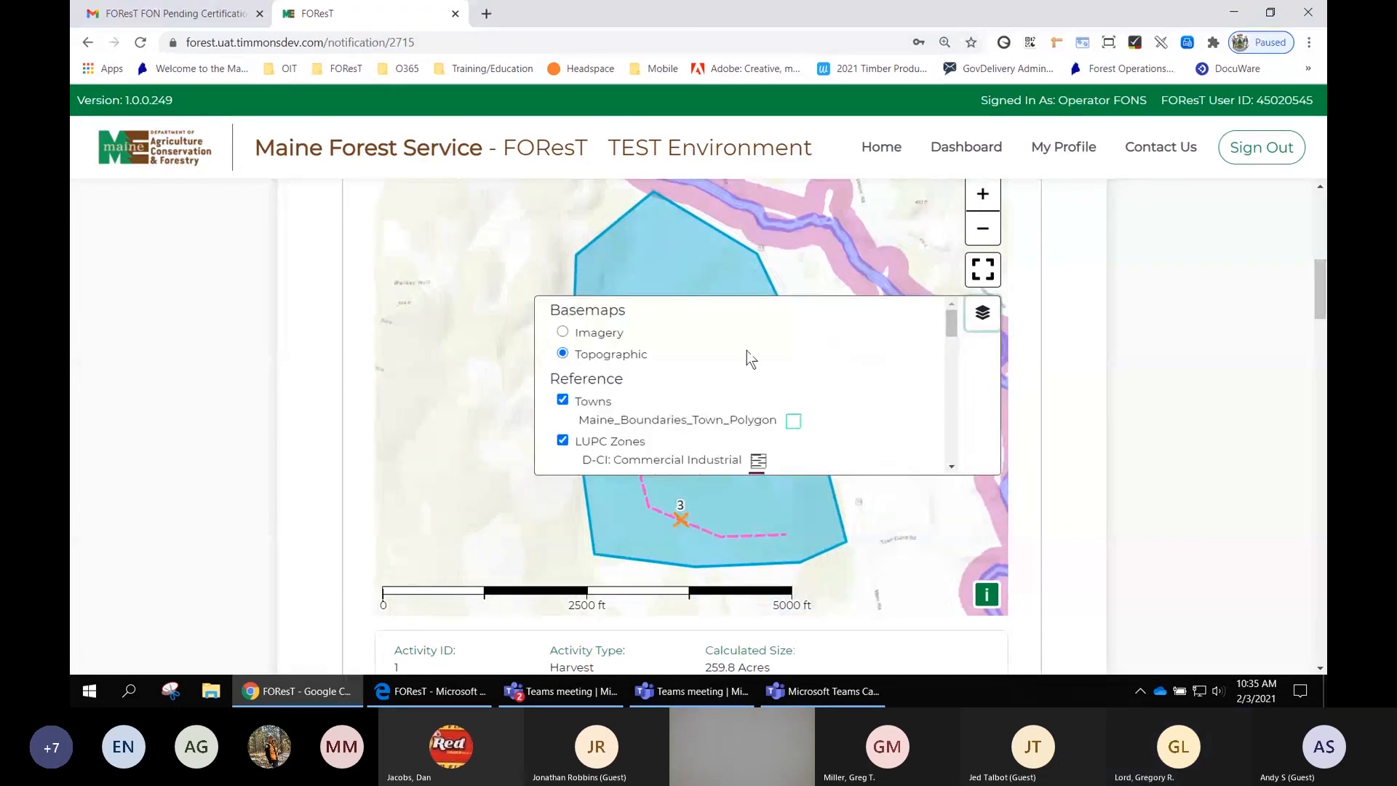
pyautogui.click(591, 335)
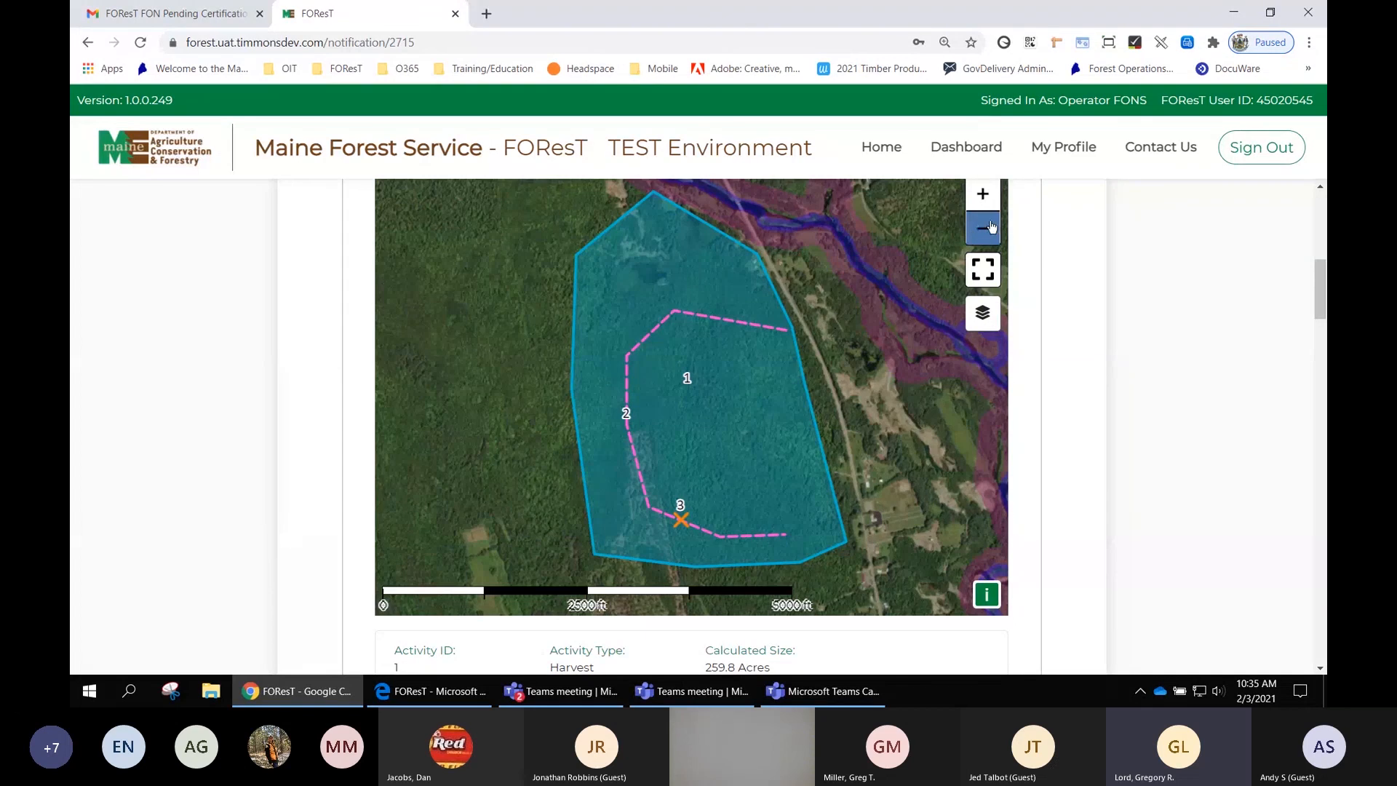
pyautogui.click(984, 195)
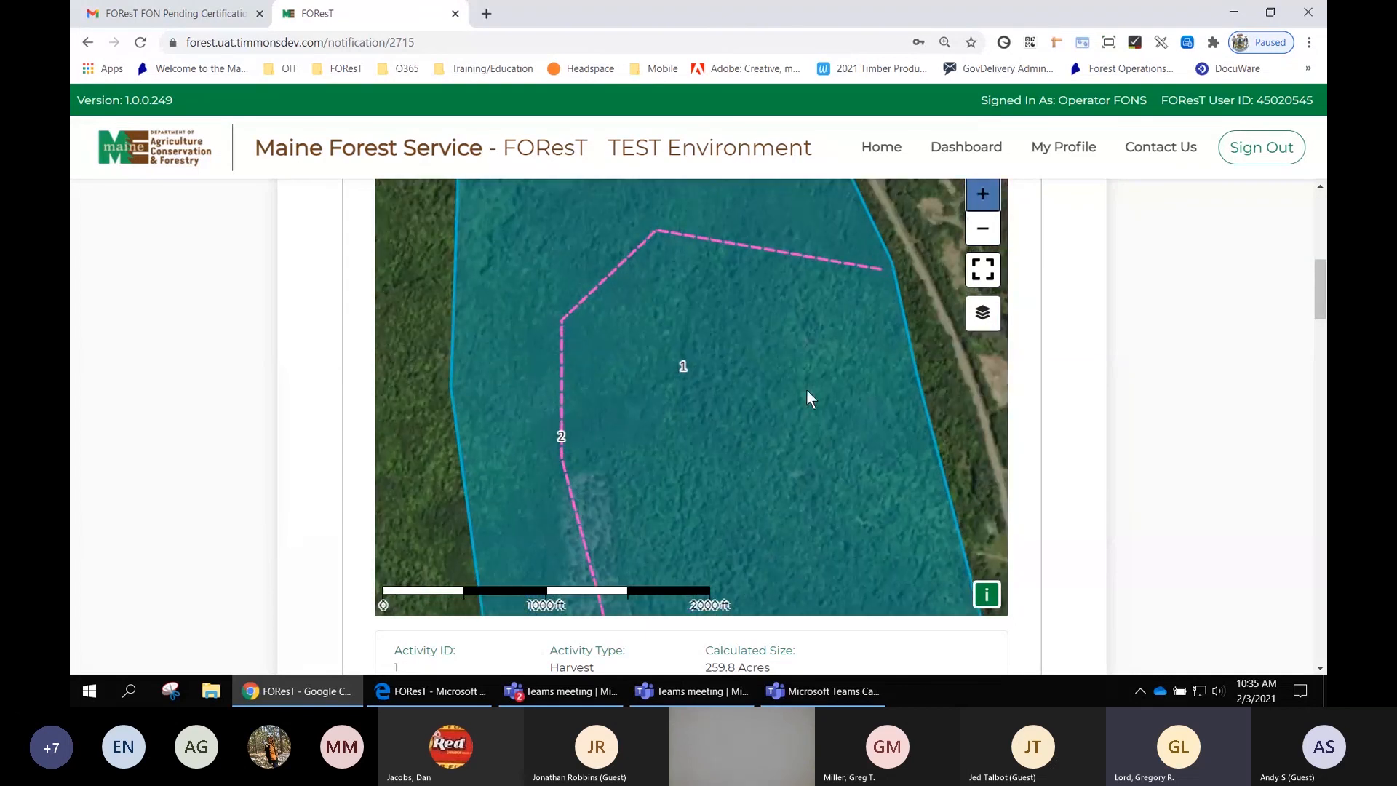
pyautogui.scroll(1, 809, 388)
pyautogui.scroll(-2, 809, 396)
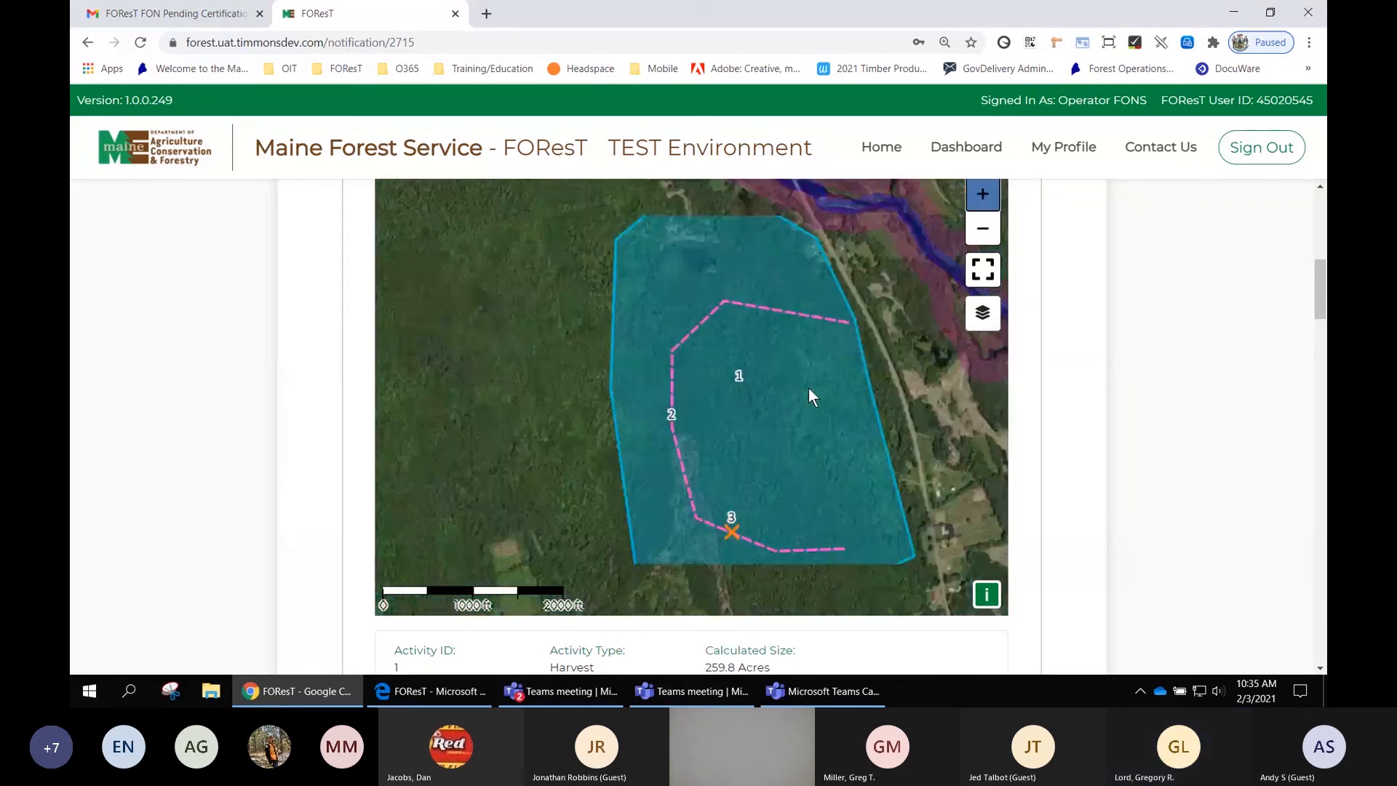
pyautogui.scroll(-5, 1082, 438)
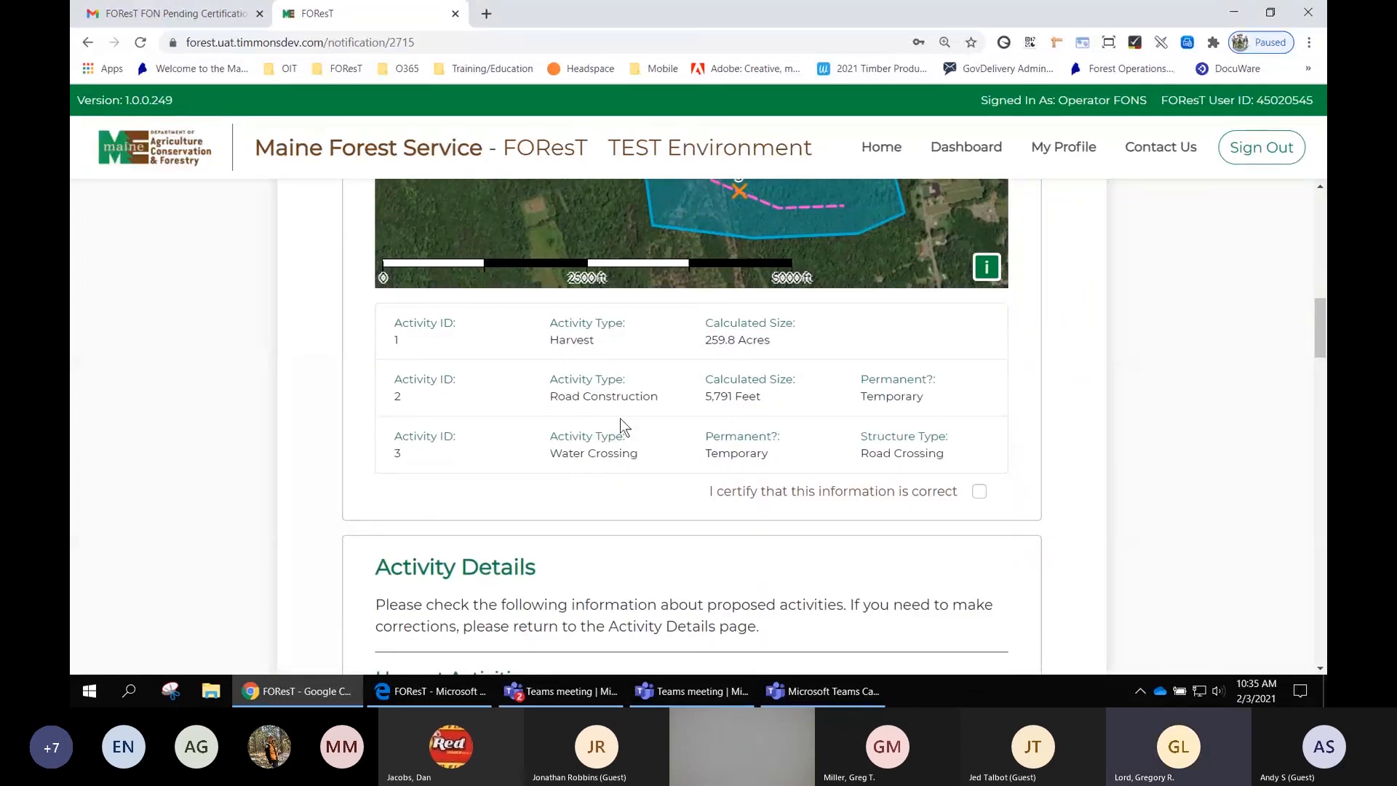
# - Certify the Map section's activity list as correct
pyautogui.click(980, 491)
pyautogui.scroll(5, 1186, 413)
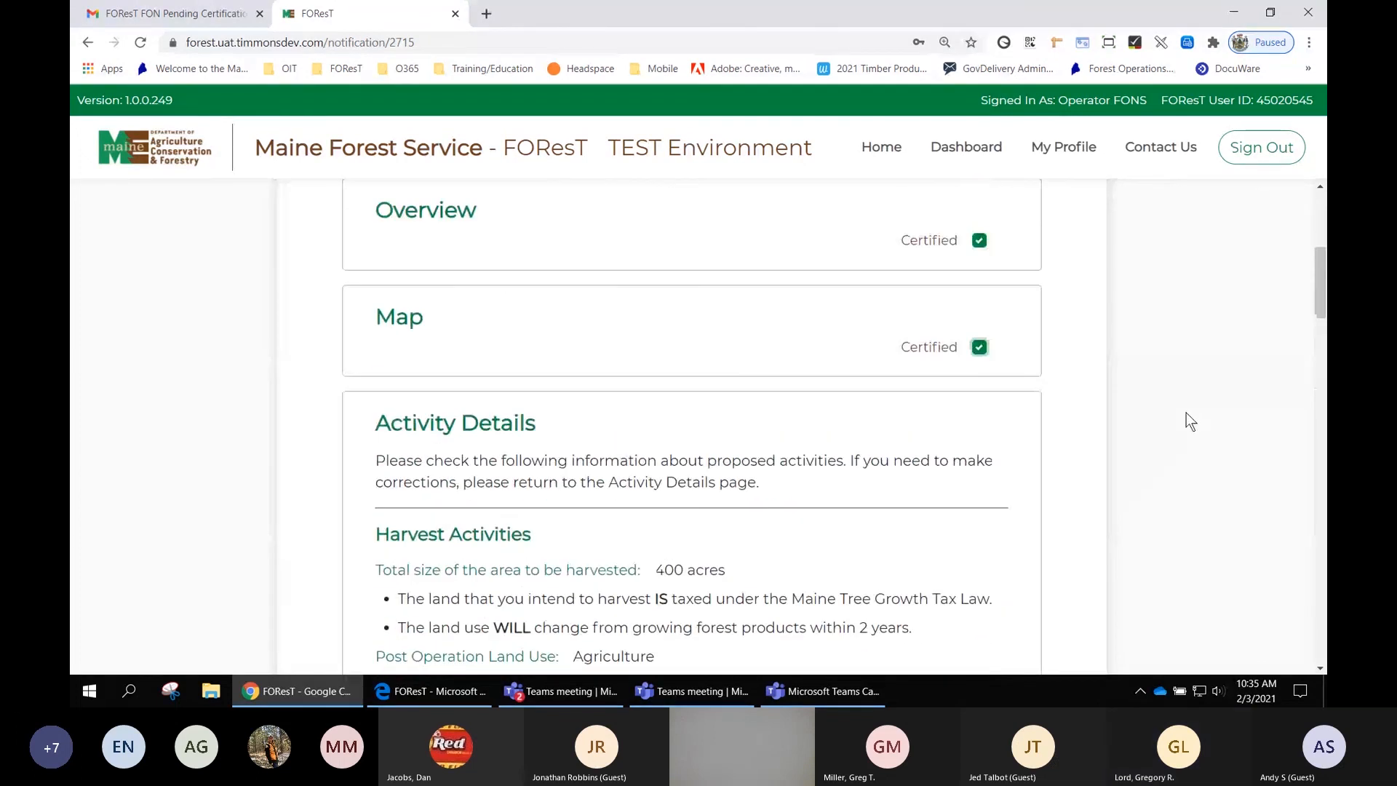
pyautogui.scroll(-3, 1186, 412)
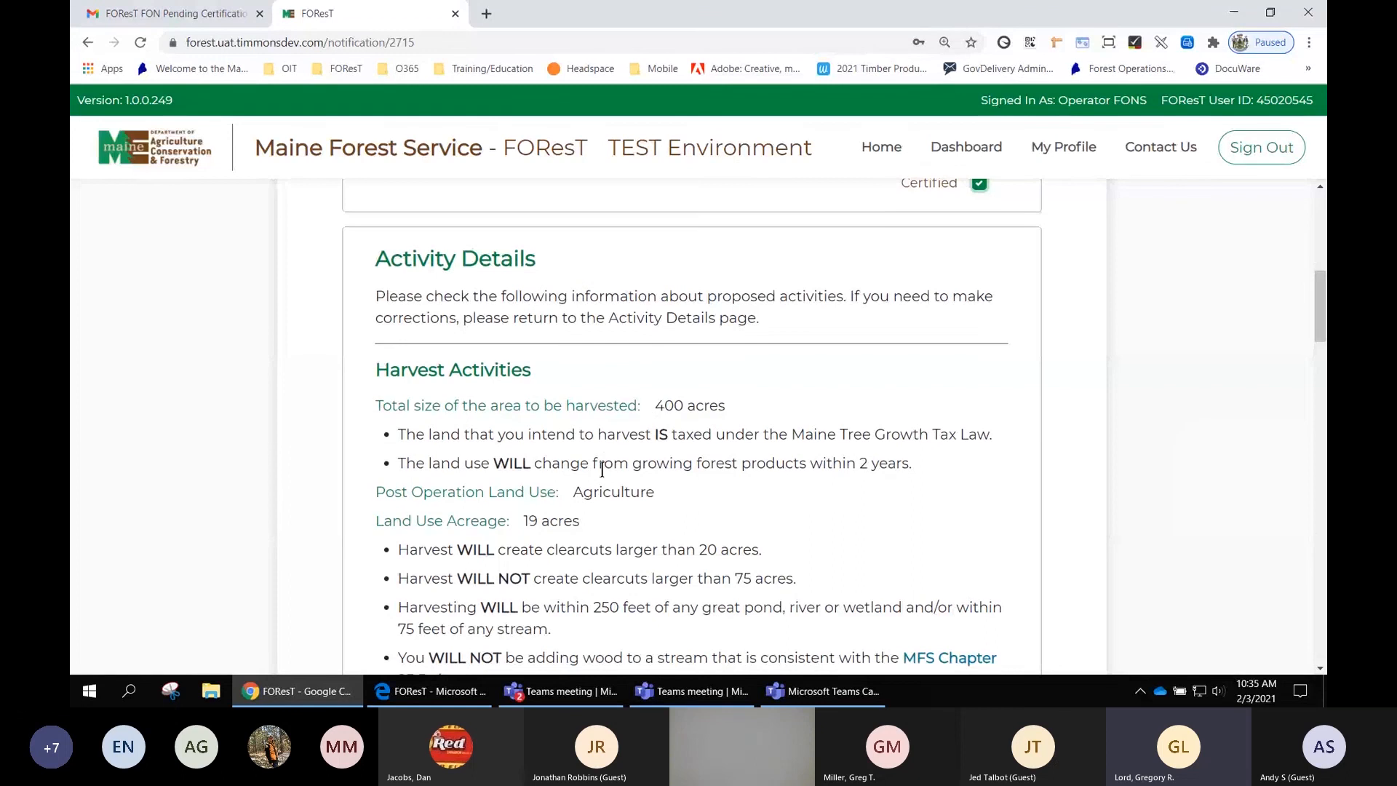
# - Review the harvest, road construction and water crossing activity details and certify them as correct
pyautogui.scroll(-7, 601, 469)
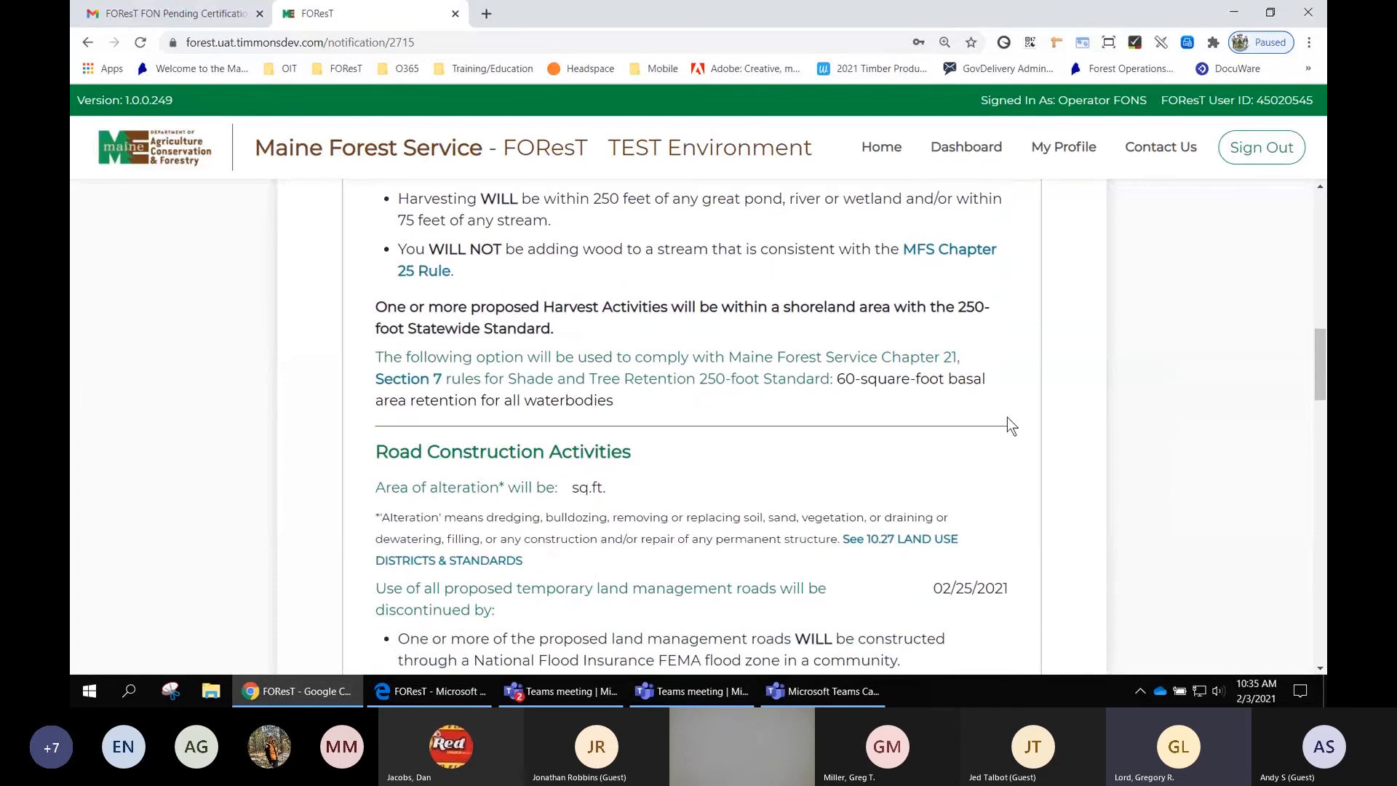
pyautogui.scroll(-4, 1010, 425)
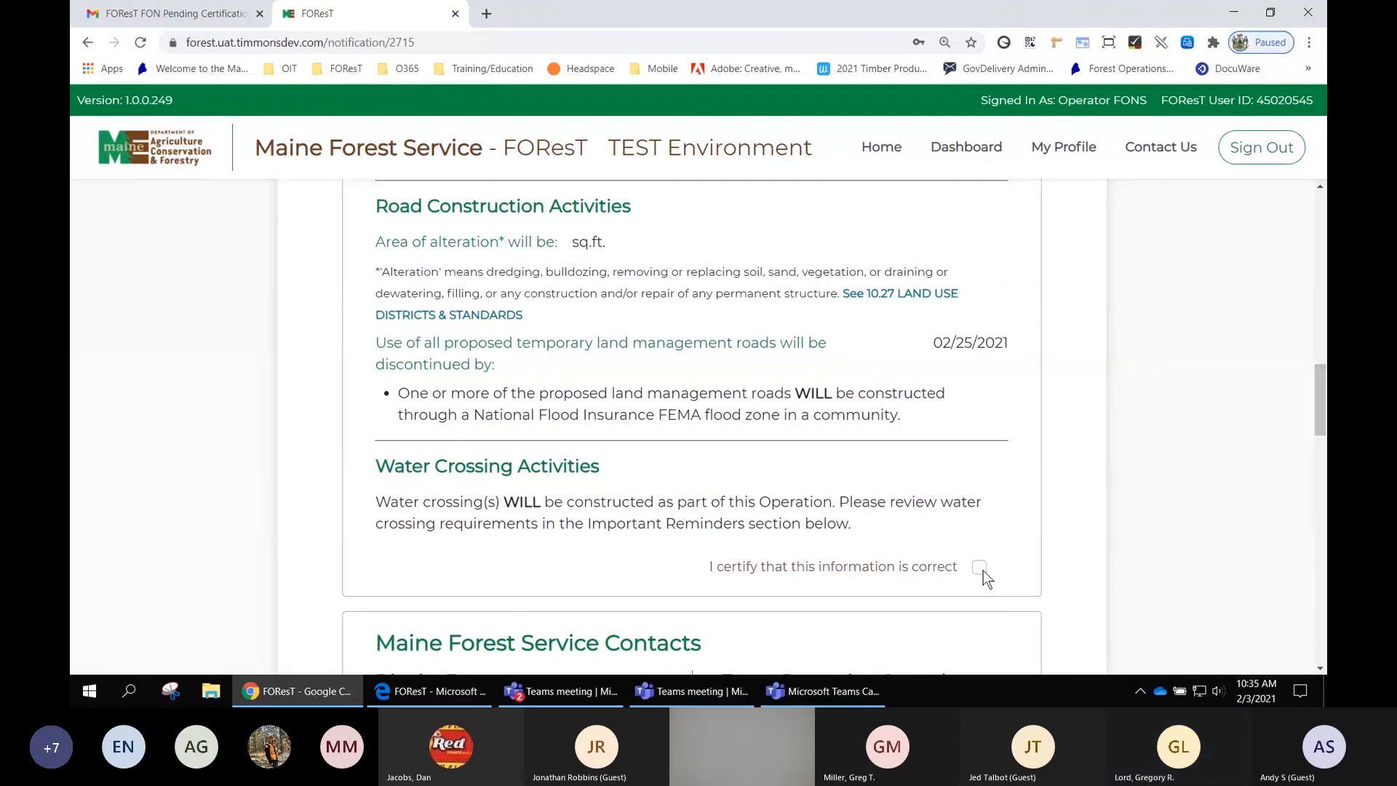
pyautogui.click(979, 567)
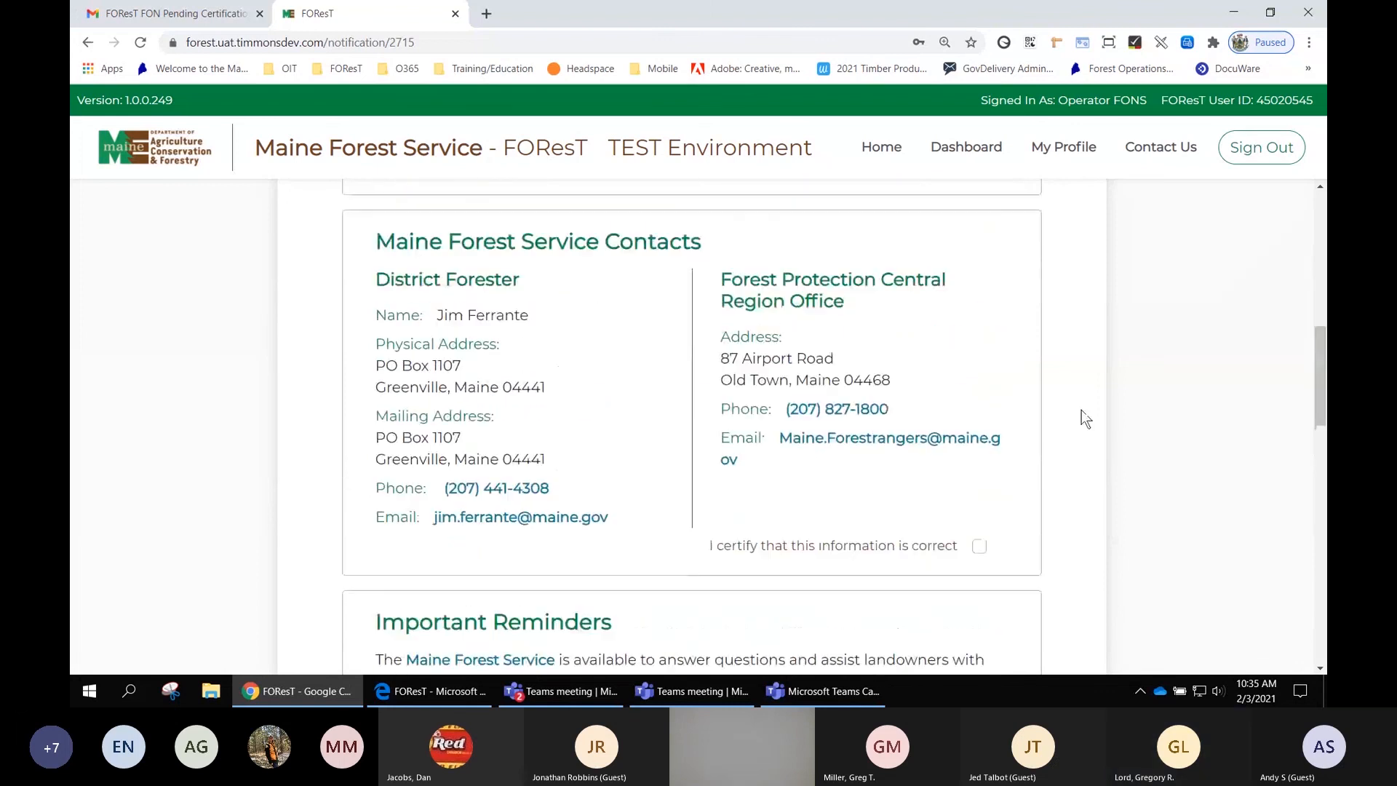
# - Certify the Maine Forest Service Contacts and the Important Reminders sections as correct
pyautogui.scroll(1, 1081, 409)
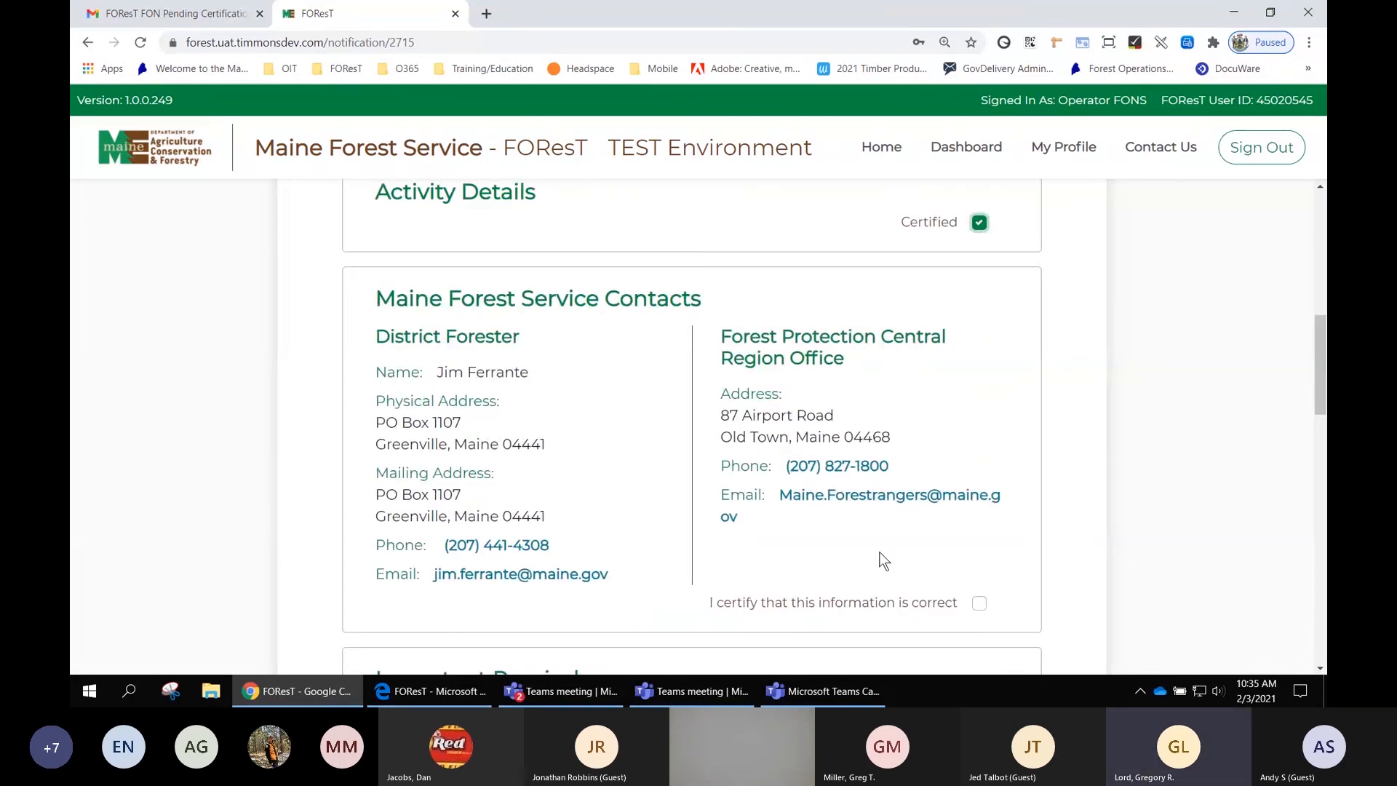
pyautogui.click(980, 603)
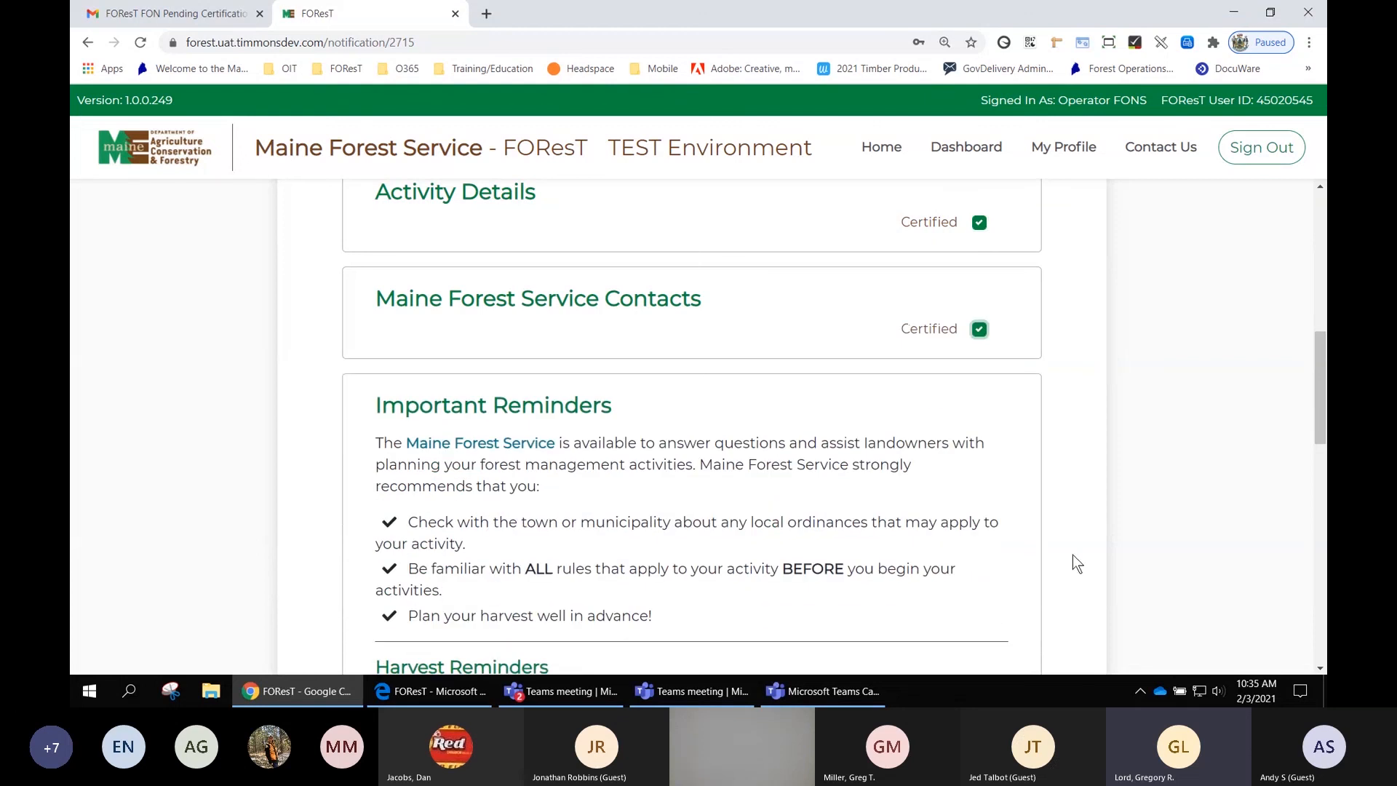
pyautogui.scroll(-1, 1130, 526)
pyautogui.scroll(-2, 1130, 526)
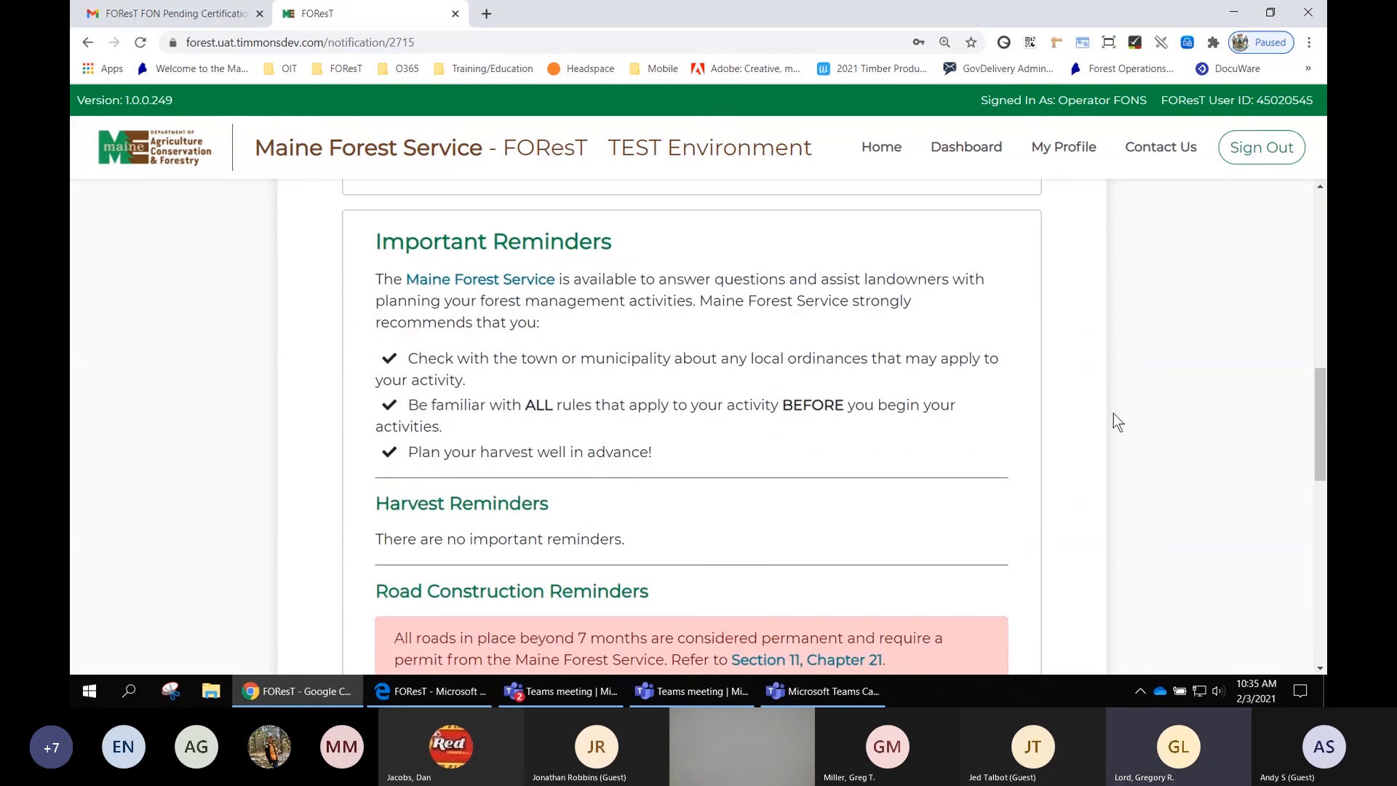
pyautogui.scroll(-3, 1114, 414)
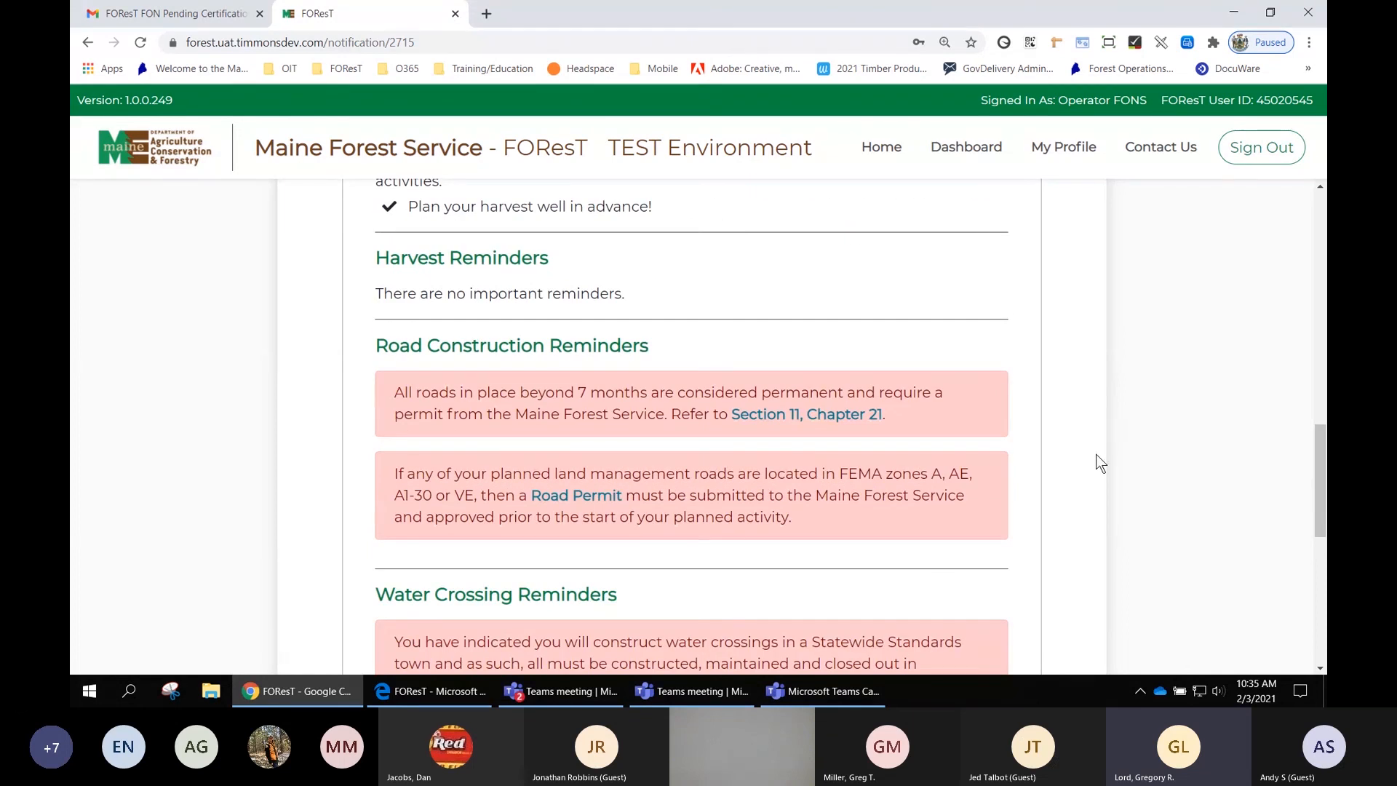
pyautogui.scroll(-5, 1100, 462)
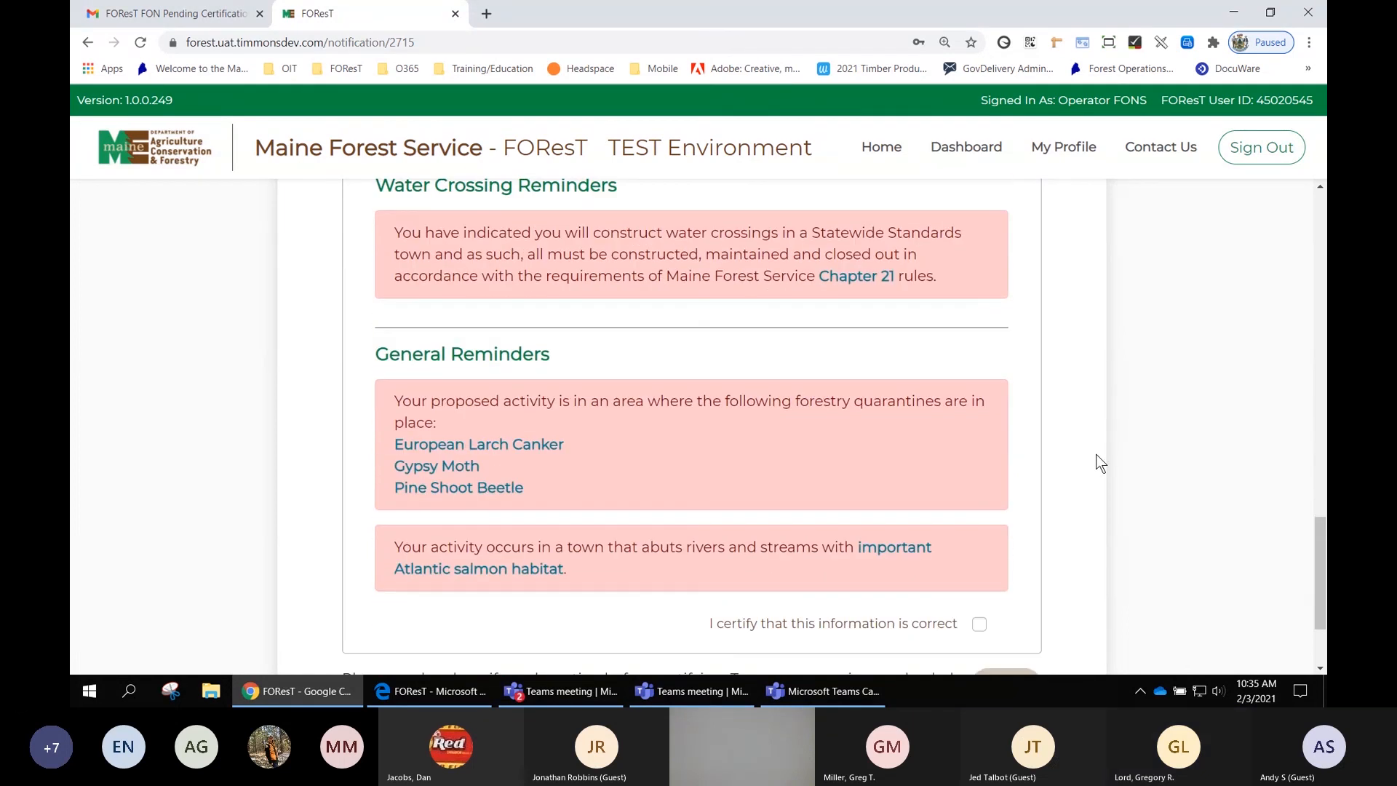
pyautogui.scroll(-1, 1099, 460)
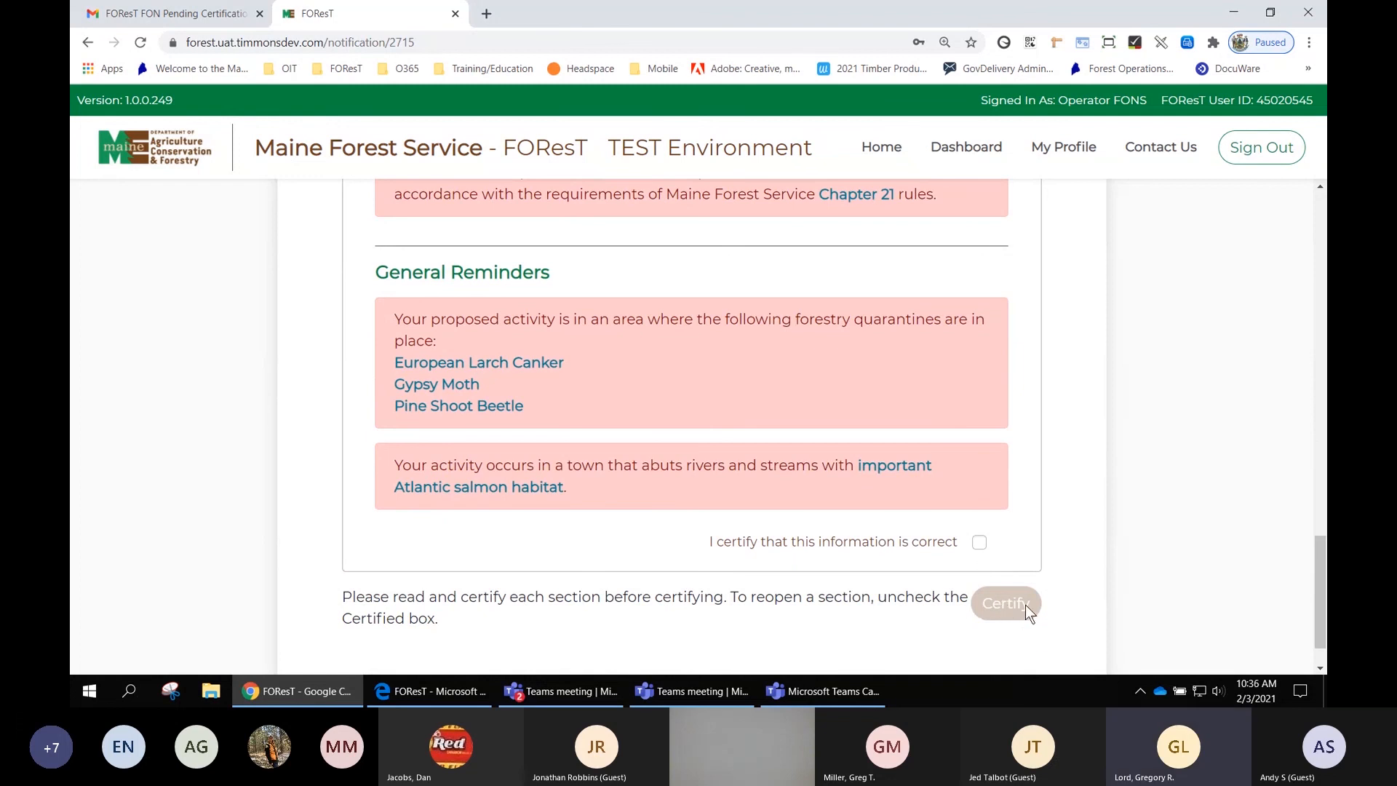
pyautogui.click(980, 542)
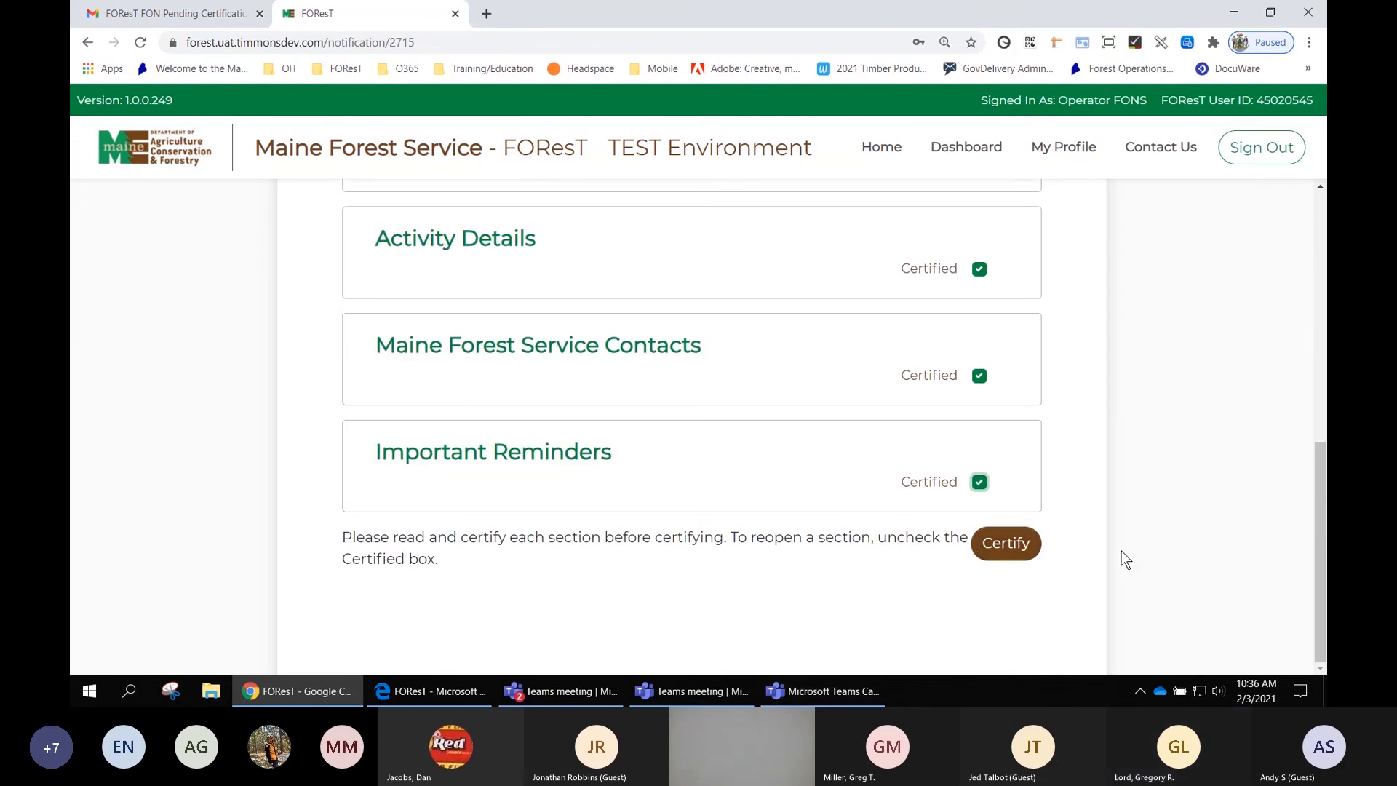
# - Certify the FON, accepting both Harvester/Operator acknowledgement statements, and close the confirmation
pyautogui.click(1016, 551)
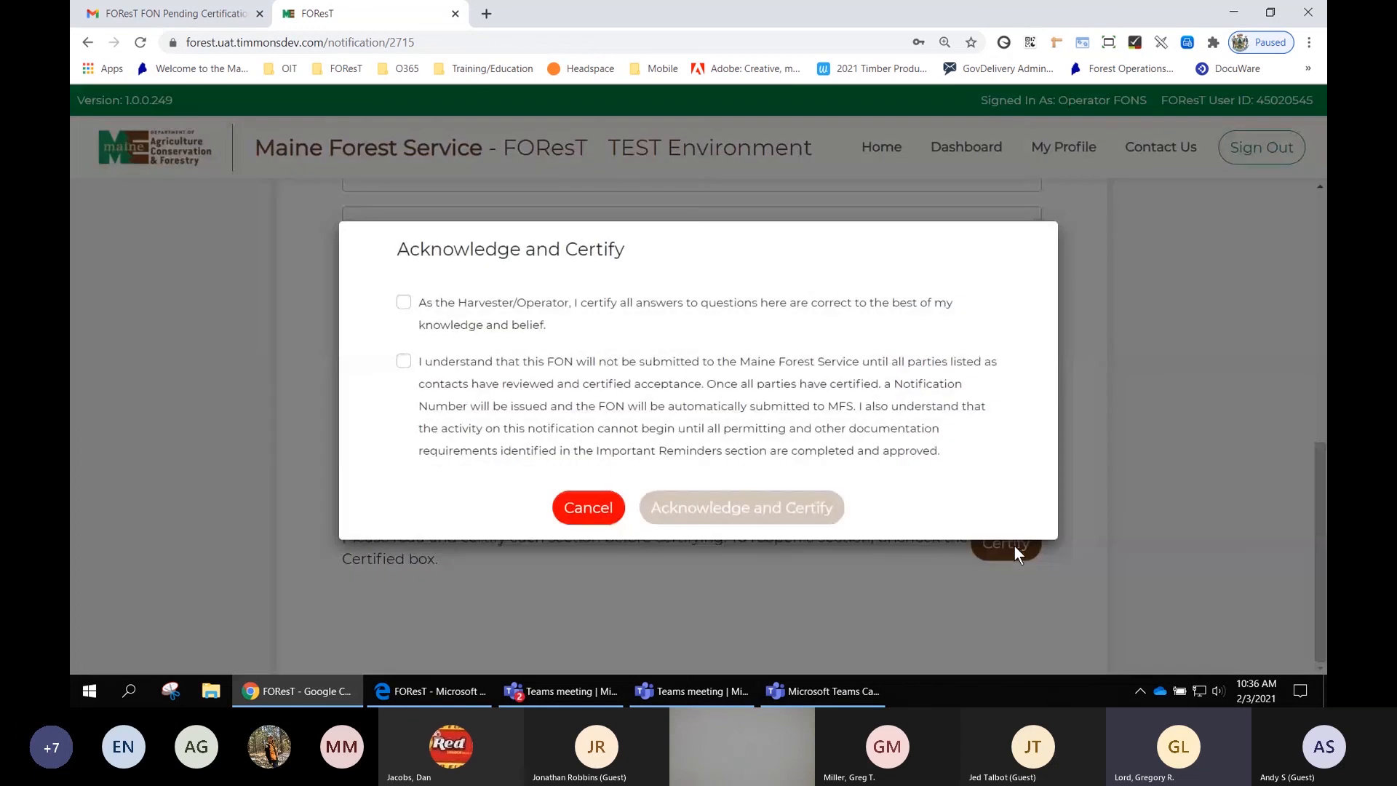
pyautogui.click(405, 304)
pyautogui.click(404, 363)
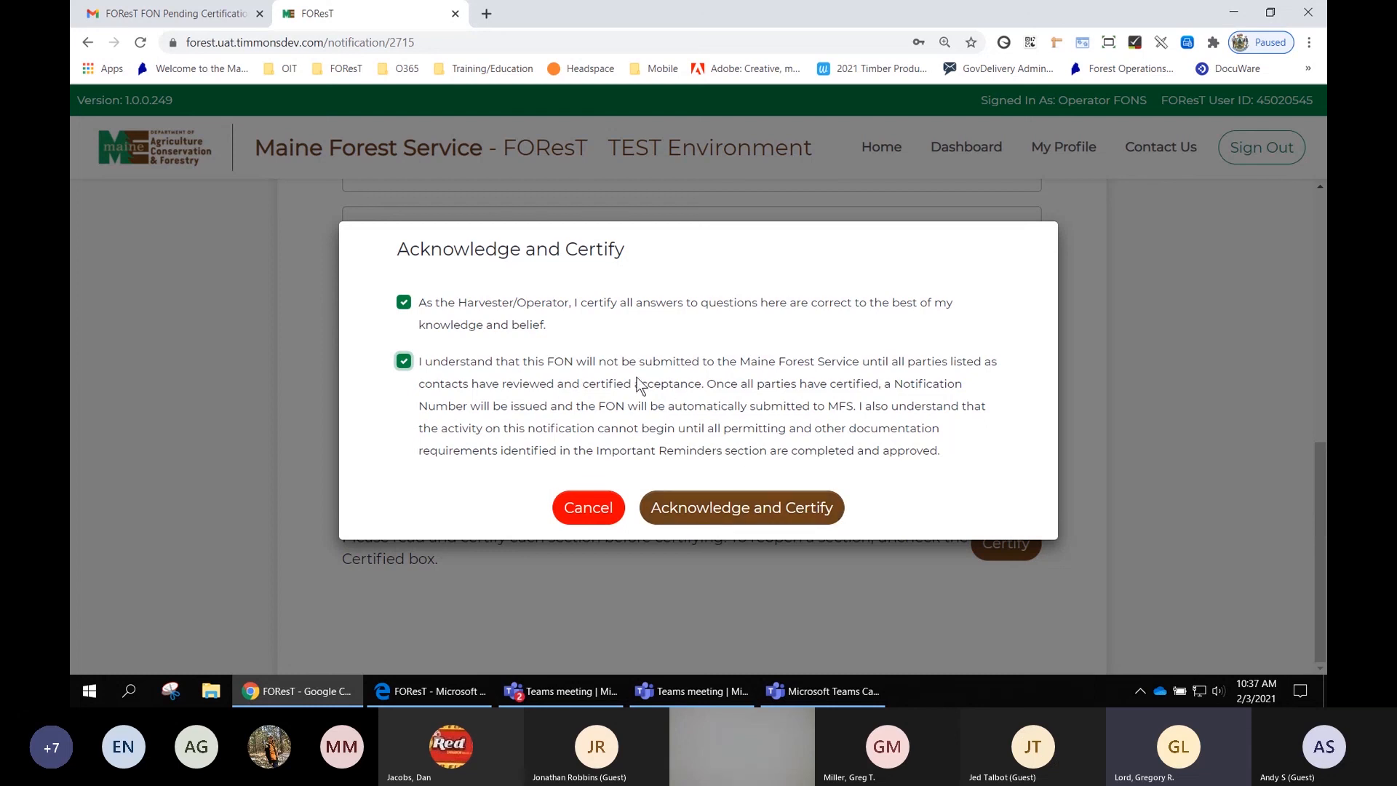
pyautogui.click(742, 513)
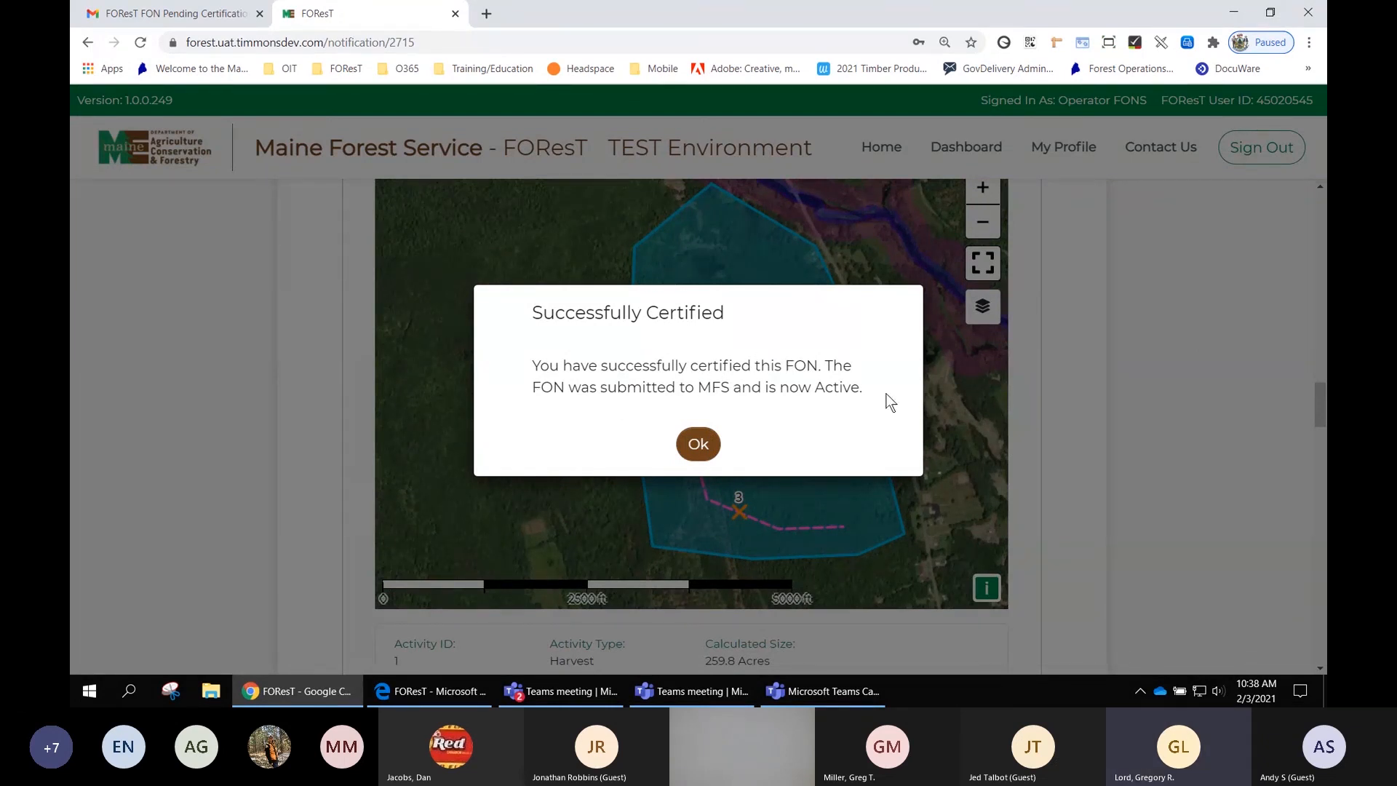
pyautogui.click(699, 446)
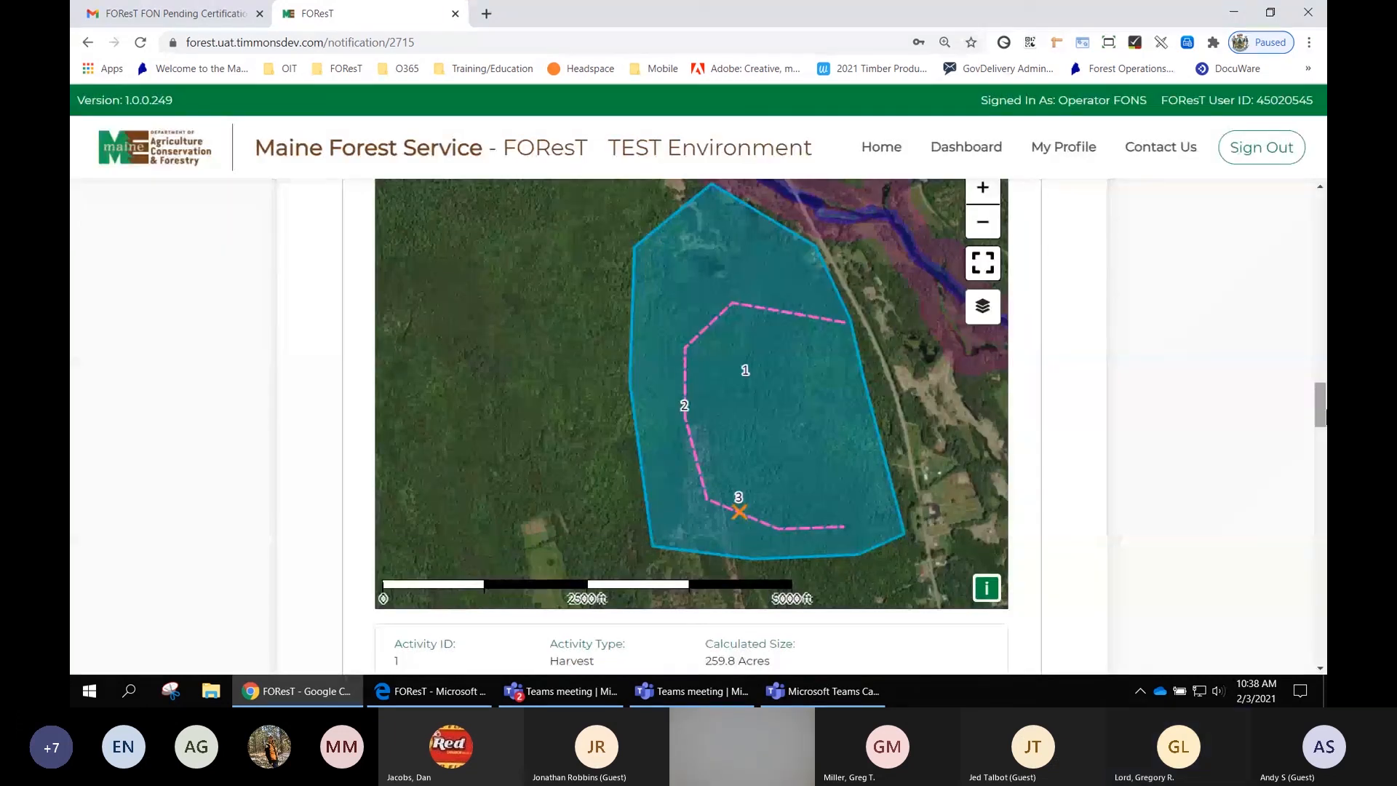
# - Return to the top of the FON summary and highlight the FON number and its status
pyautogui.scroll(8, 1269, 378)
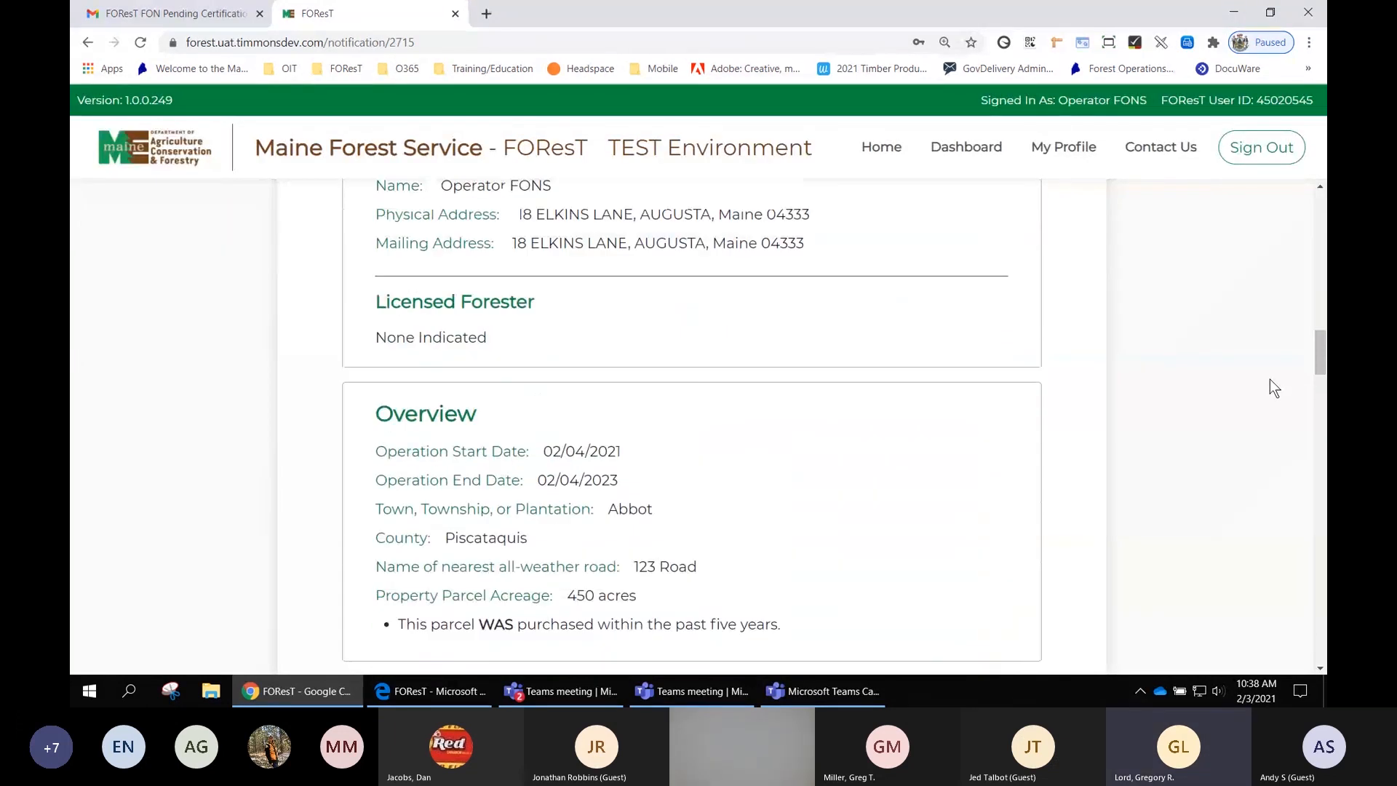
pyautogui.scroll(10, 1270, 380)
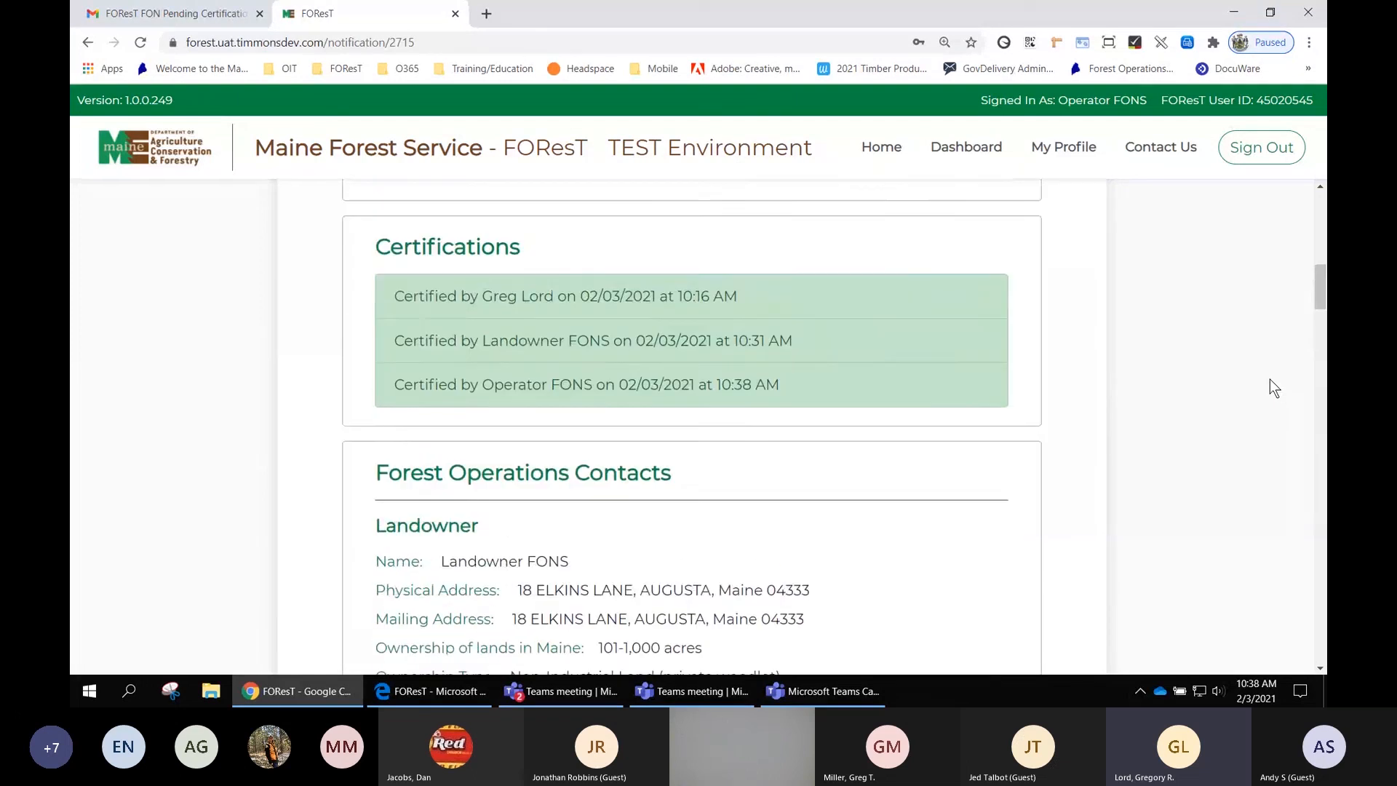
pyautogui.scroll(6, 1270, 379)
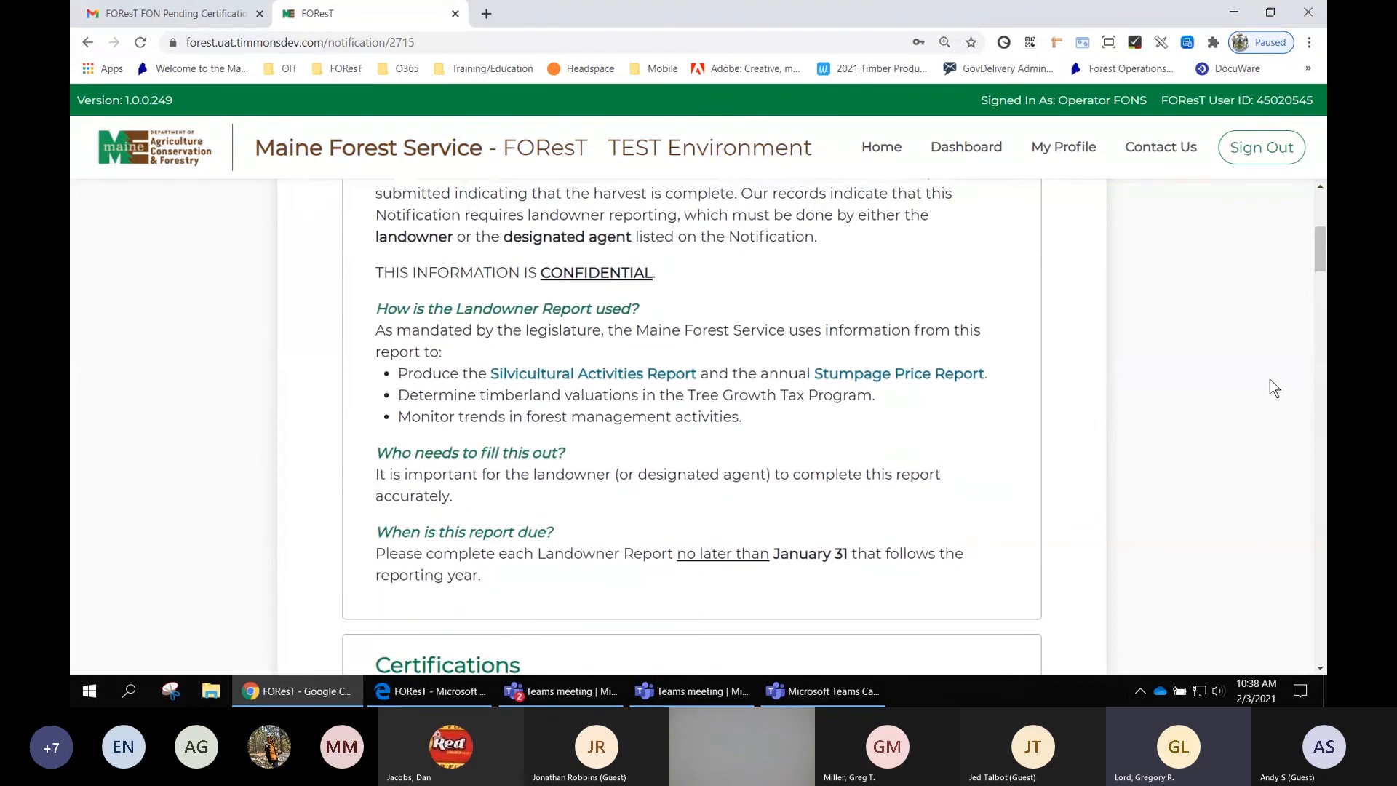
pyautogui.scroll(5, 1269, 378)
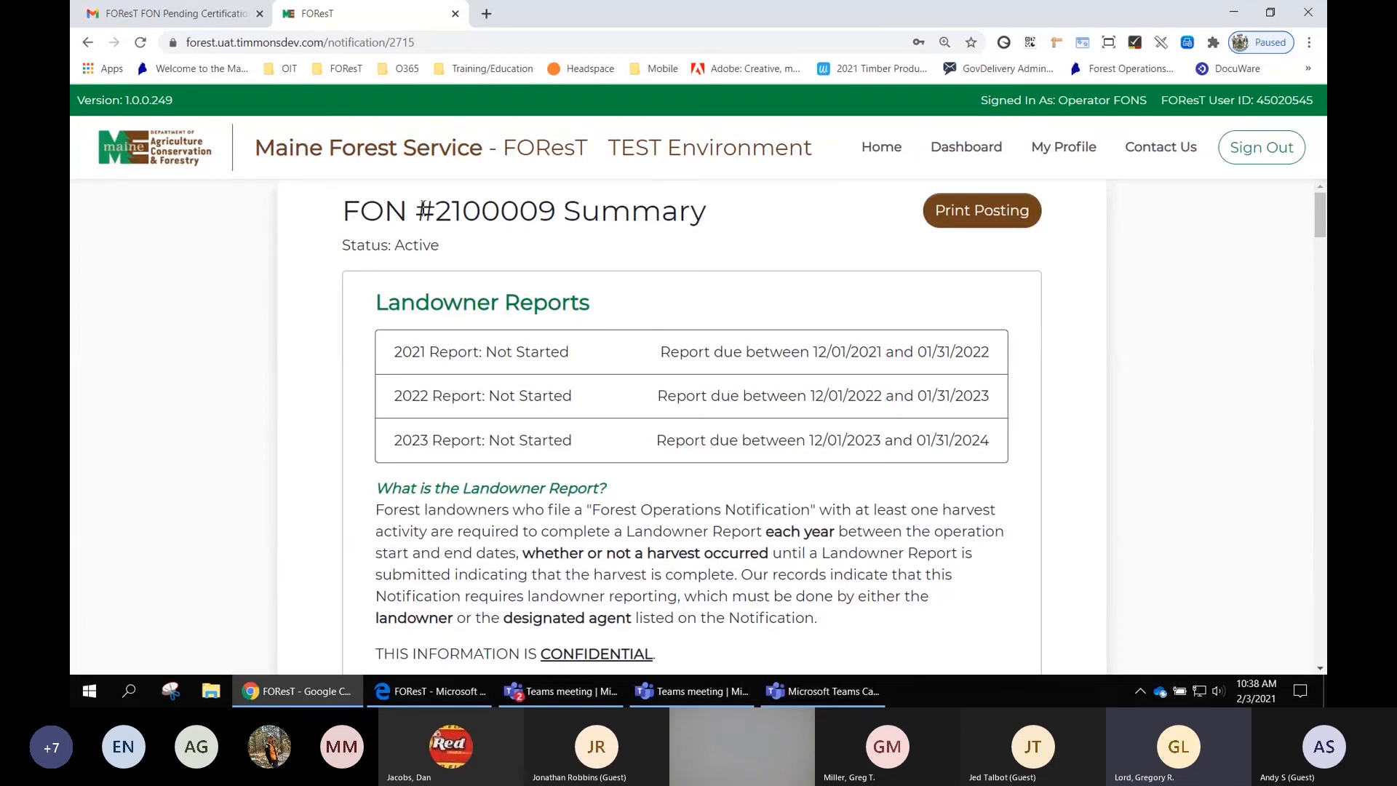
pyautogui.moveTo(423, 208); pyautogui.dragTo(551, 210)
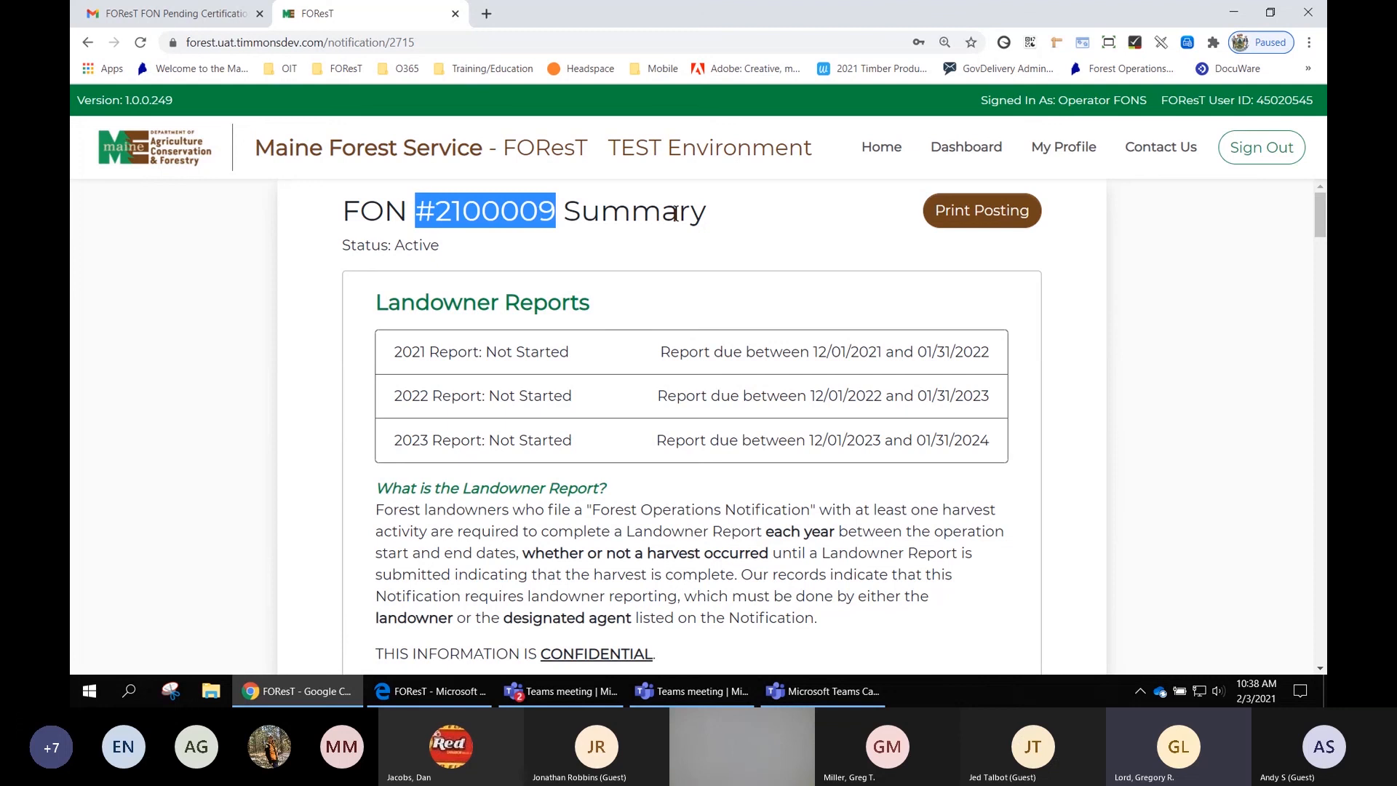
pyautogui.moveTo(443, 243); pyautogui.dragTo(346, 246)
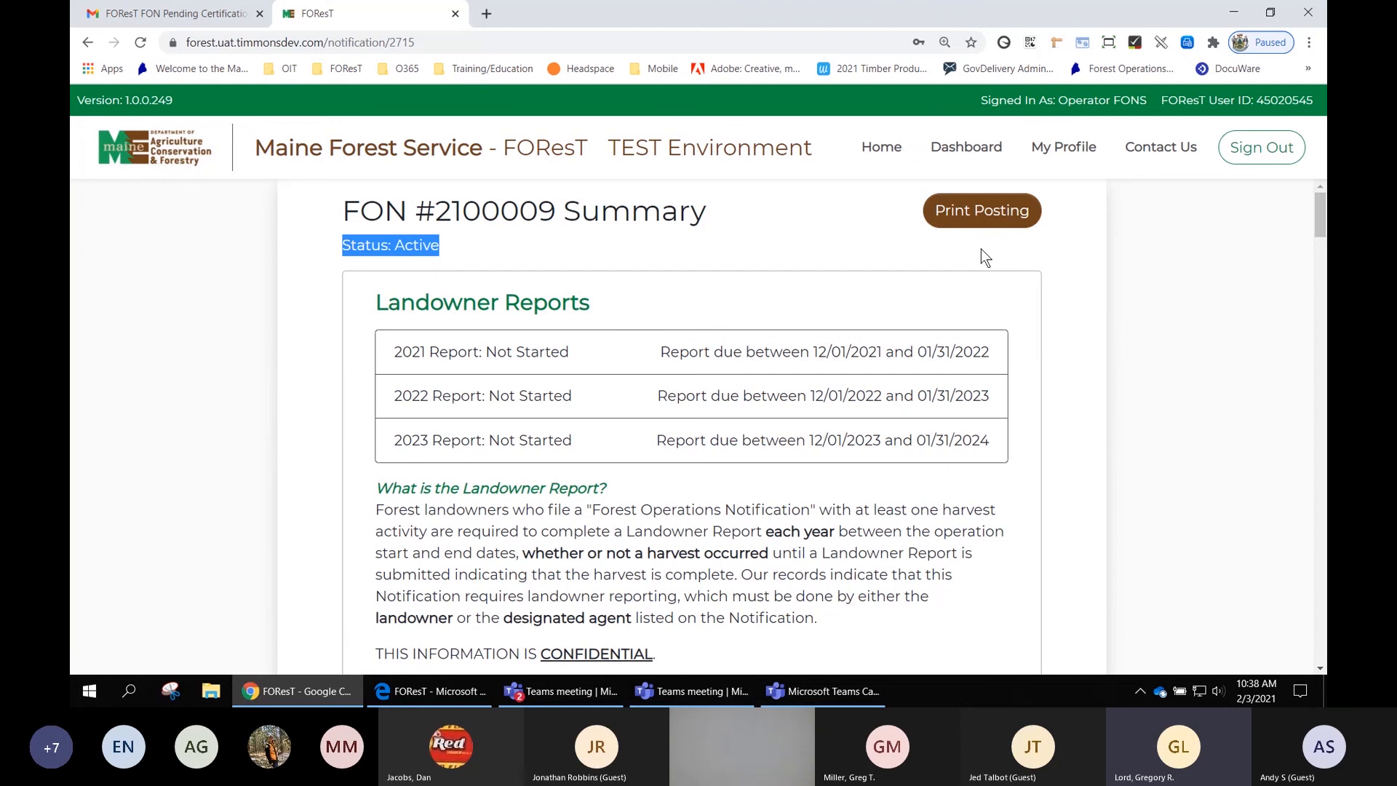
# - Open the Print Posting preview and the browser's print preview, cancelling printing each time
pyautogui.click(1002, 213)
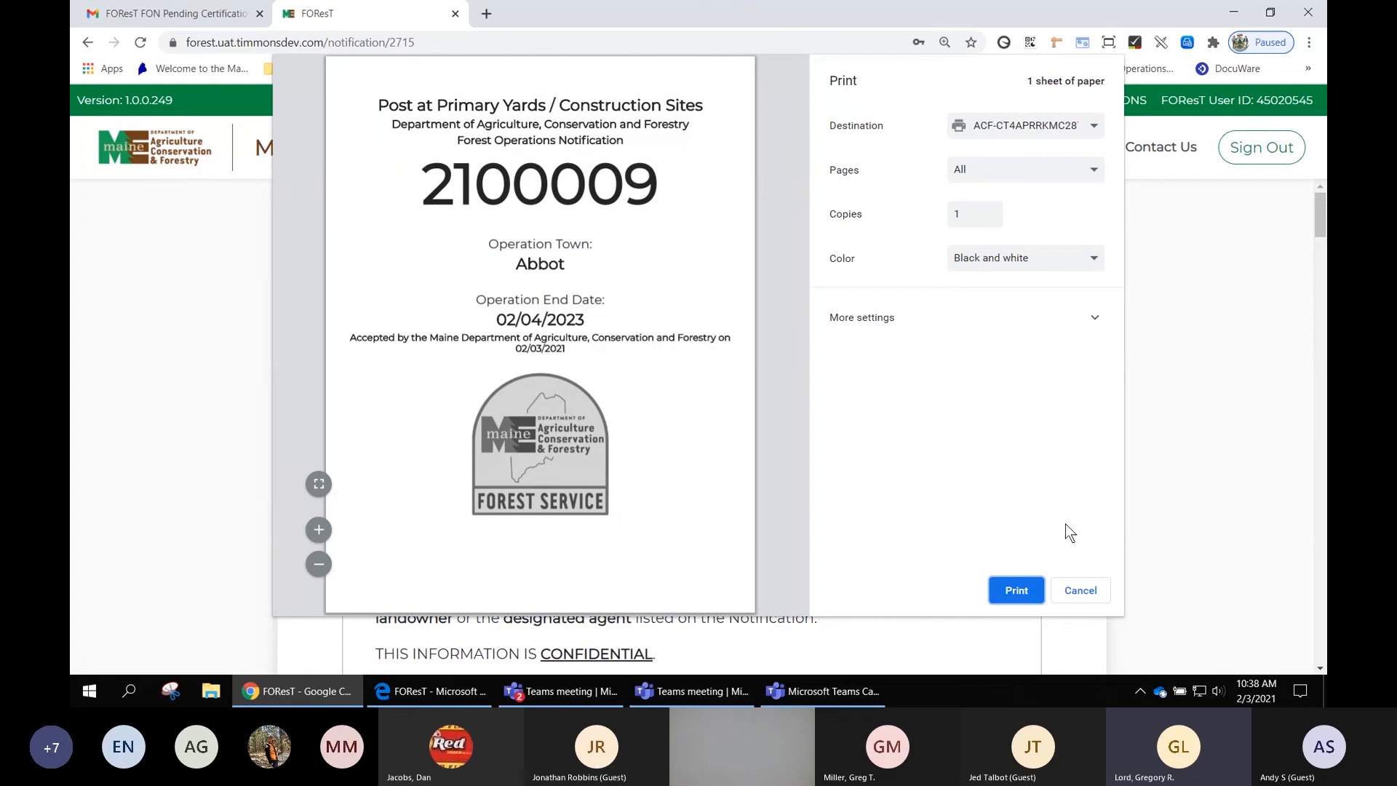
pyautogui.click(1080, 591)
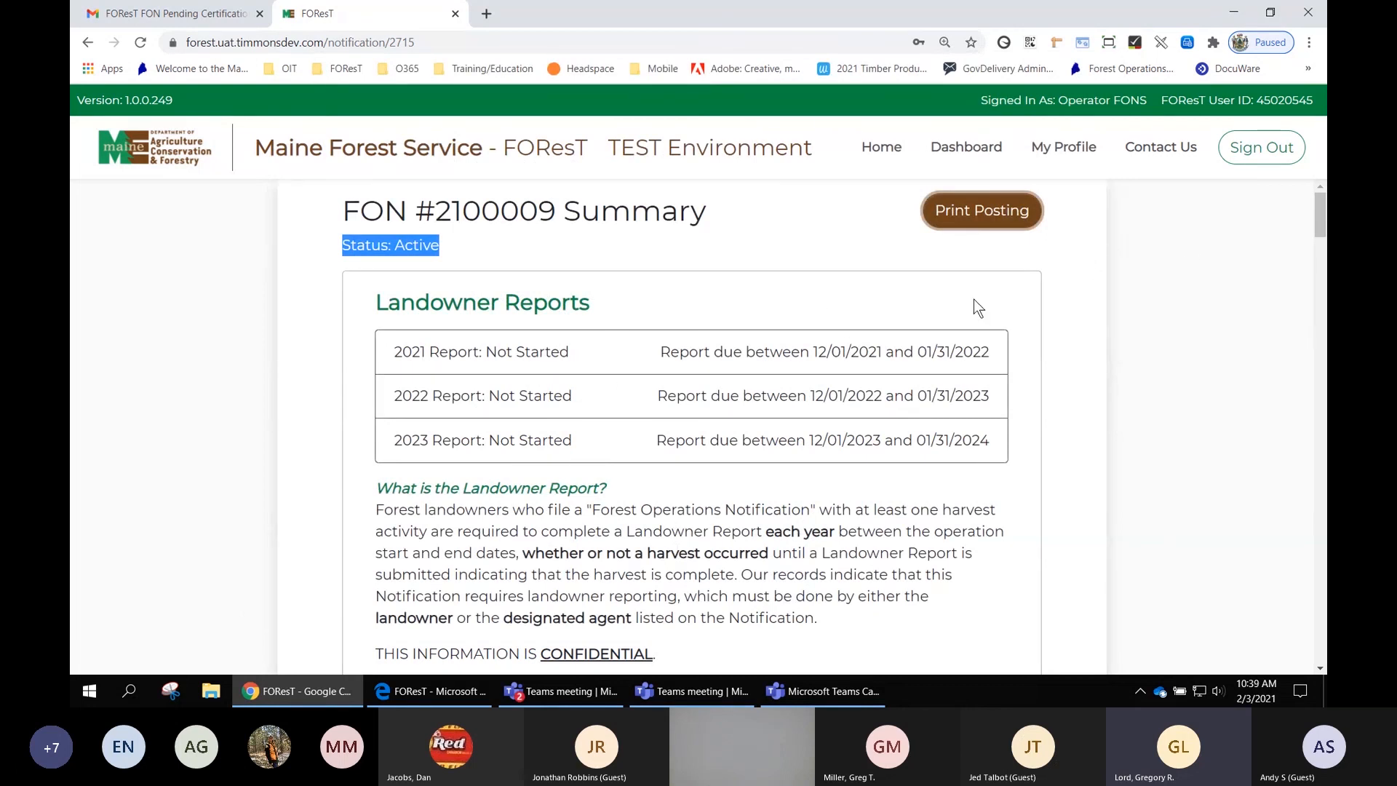
pyautogui.click(1310, 43)
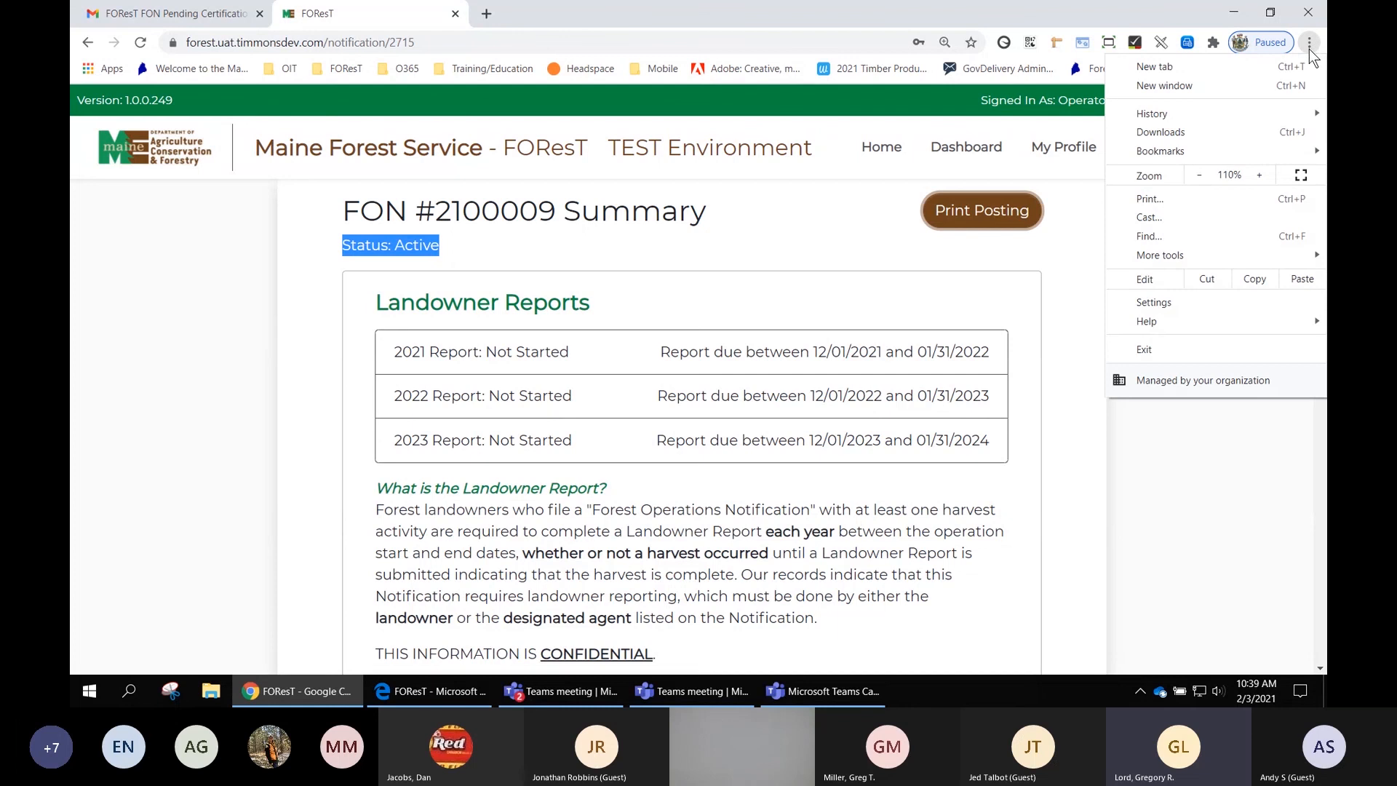
pyautogui.click(1072, 268)
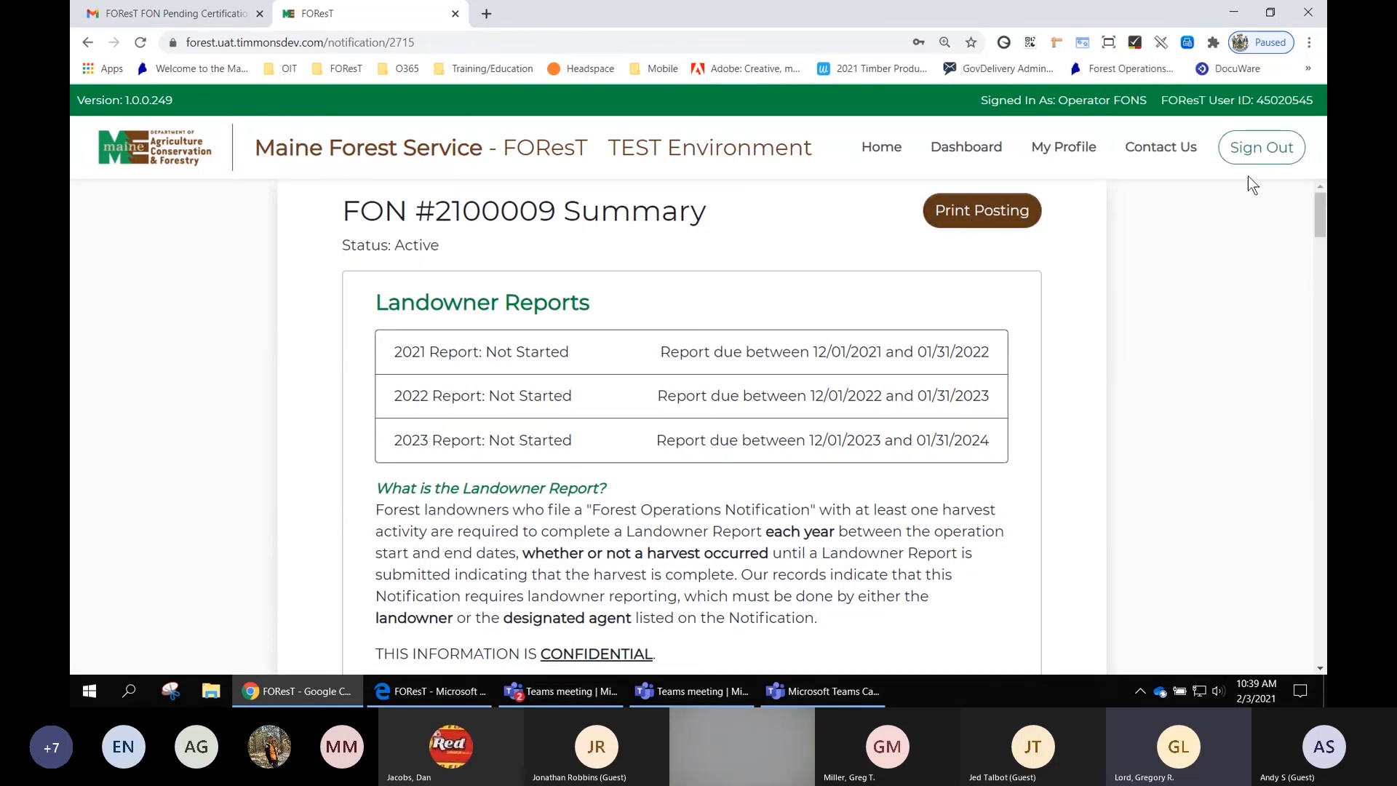
pyautogui.click(1309, 42)
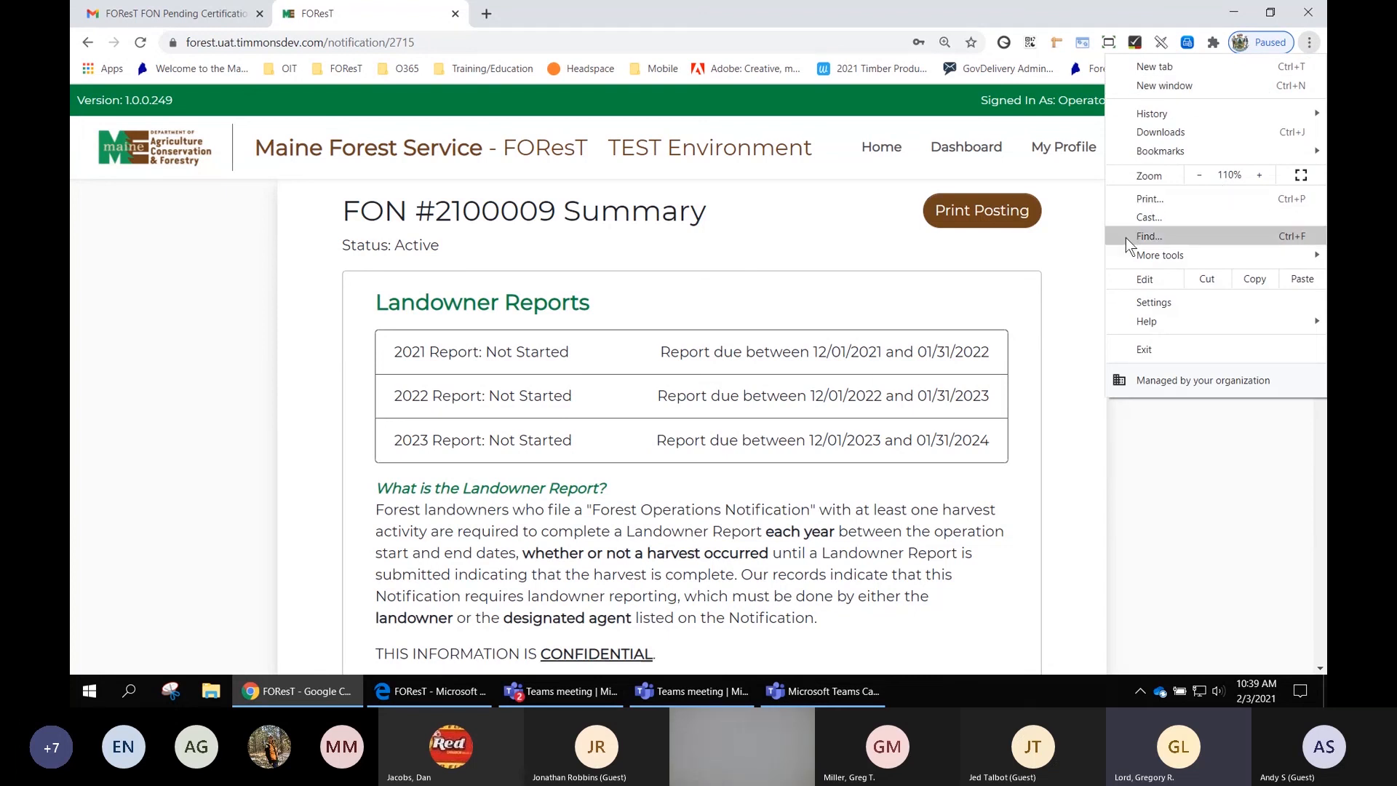
pyautogui.click(1152, 203)
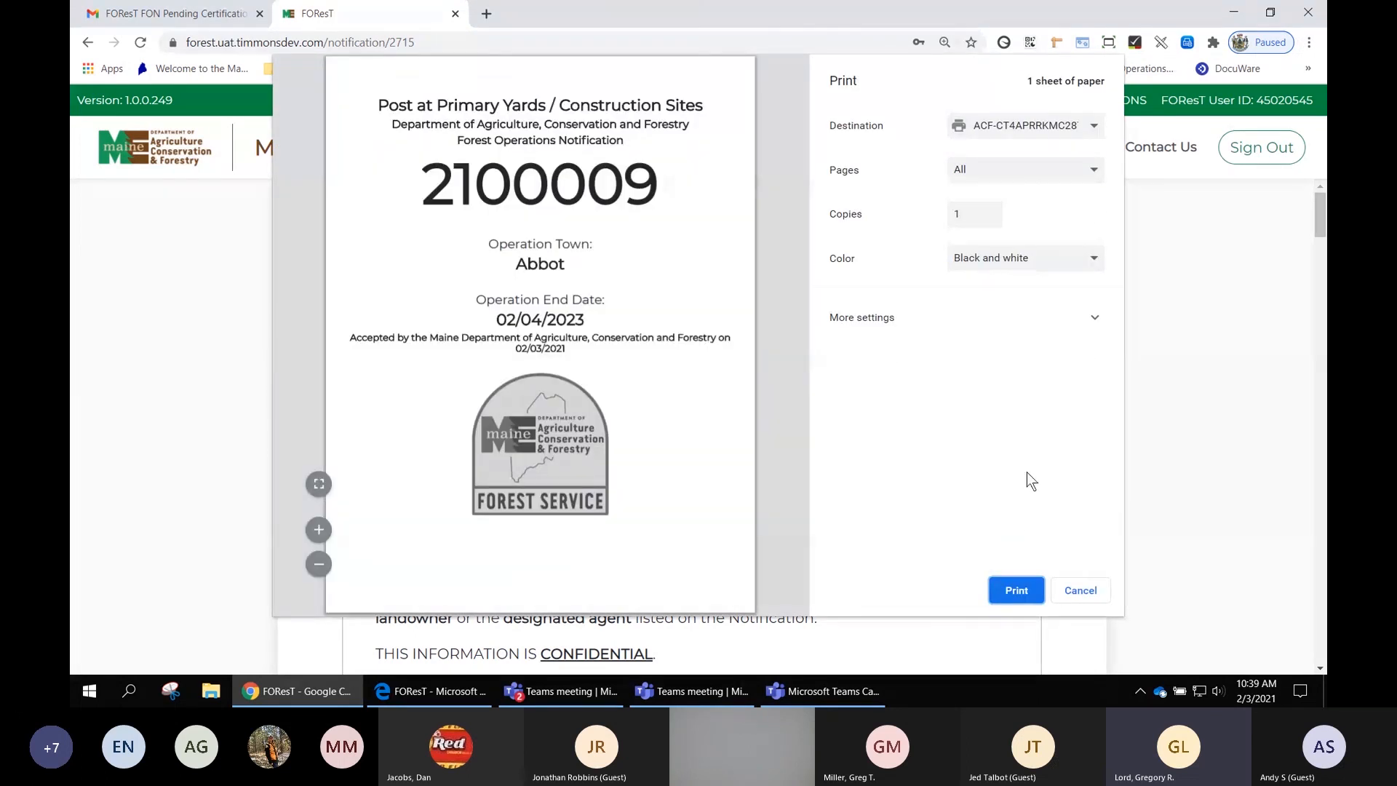
pyautogui.click(1078, 593)
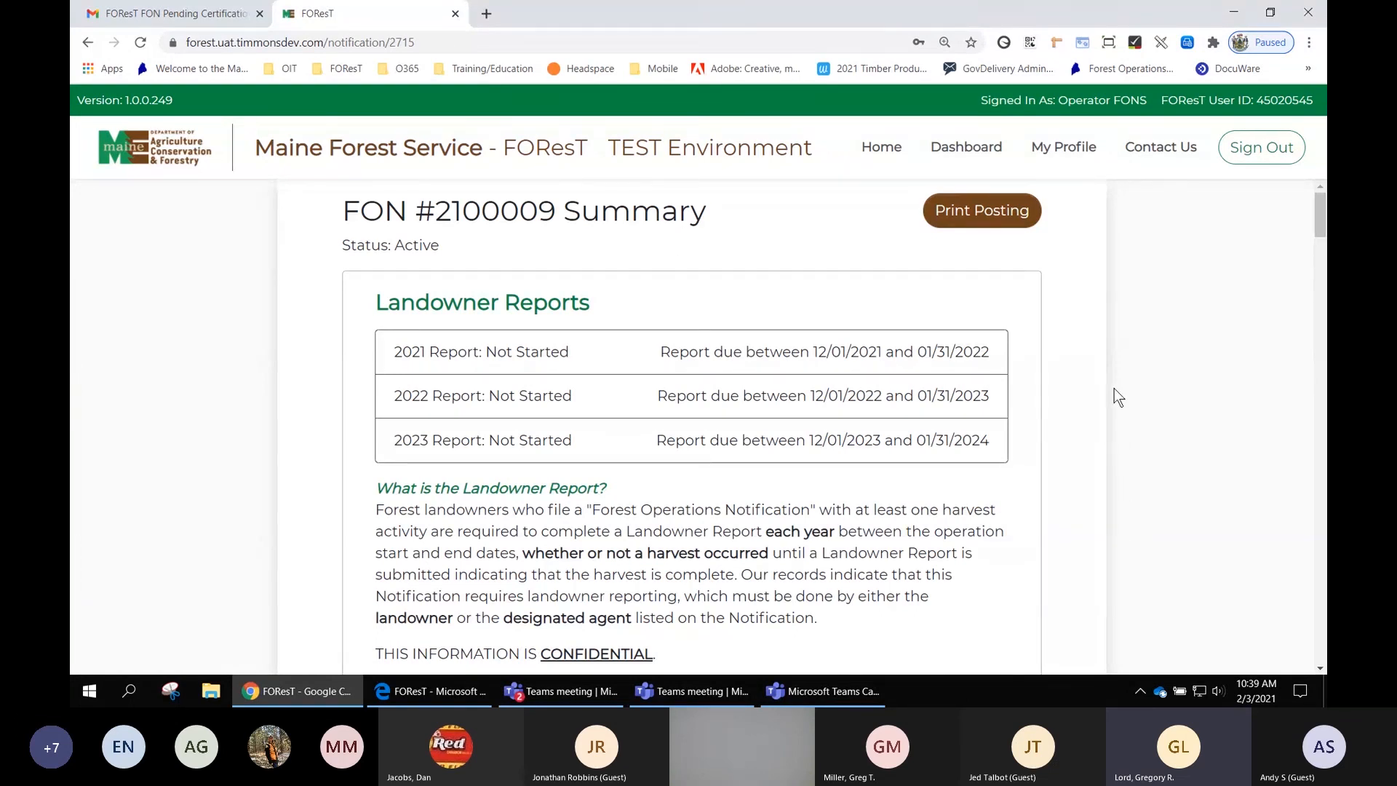
# - Review the Landowner Reports section and the Certifications list on the FON summary
pyautogui.scroll(-1, 1115, 387)
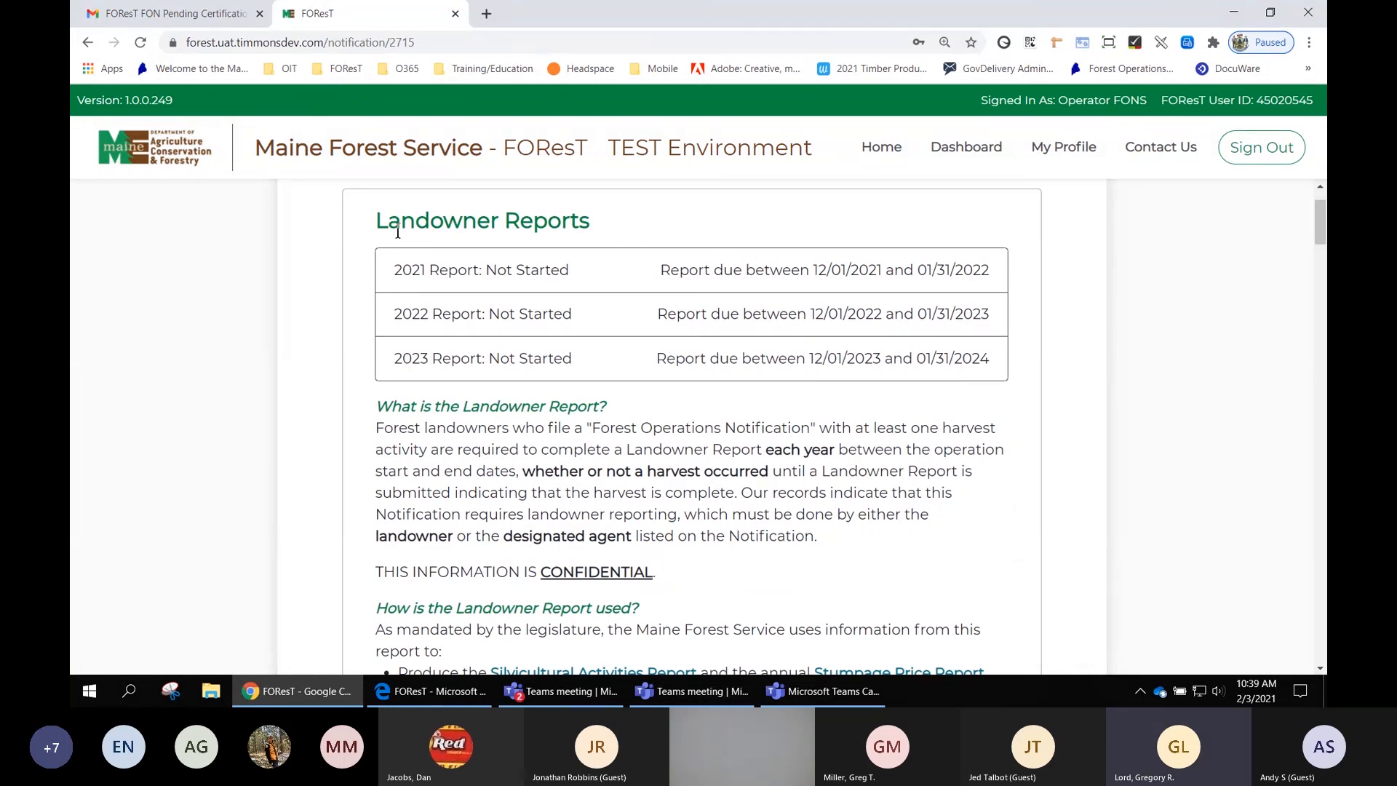
pyautogui.moveTo(376, 221); pyautogui.dragTo(598, 231)
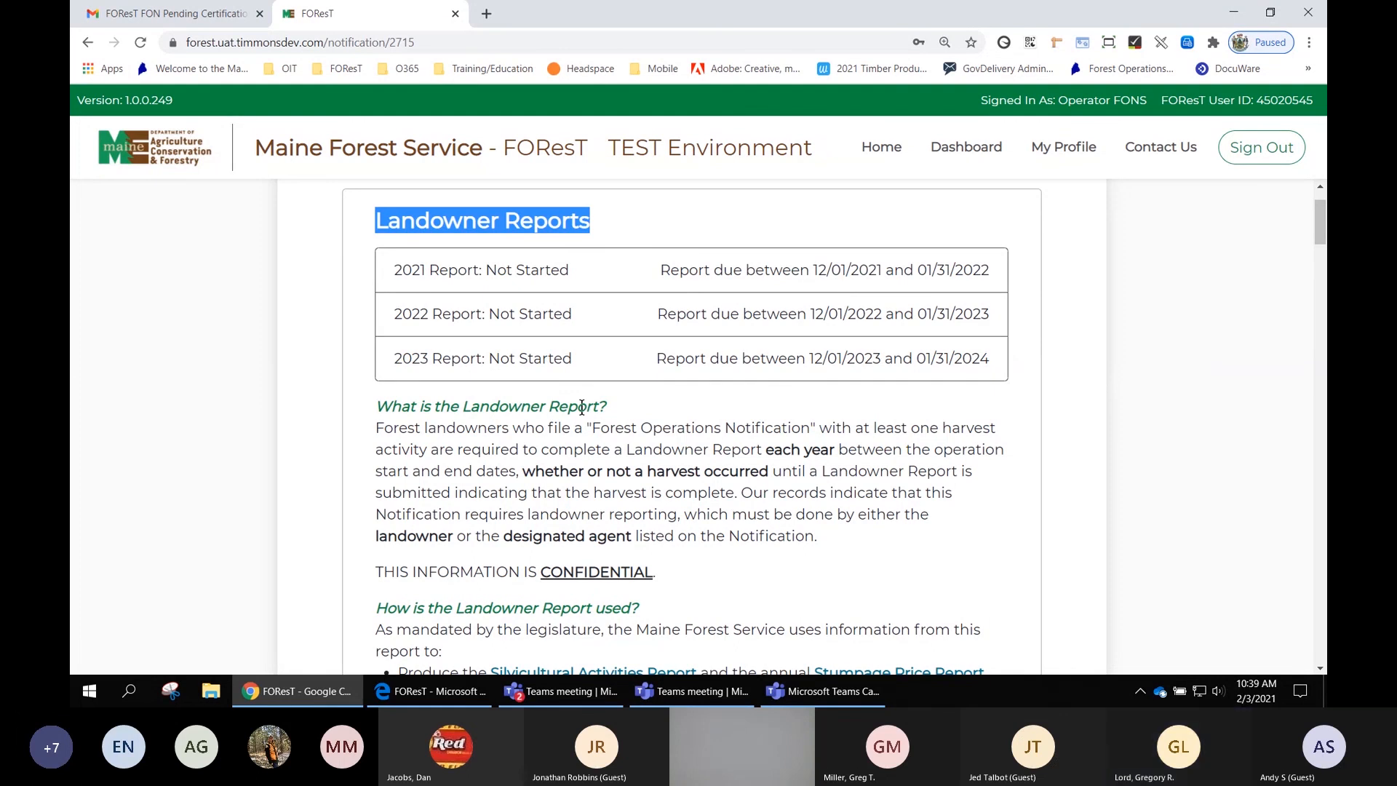
pyautogui.scroll(-1, 580, 408)
pyautogui.scroll(-1, 614, 388)
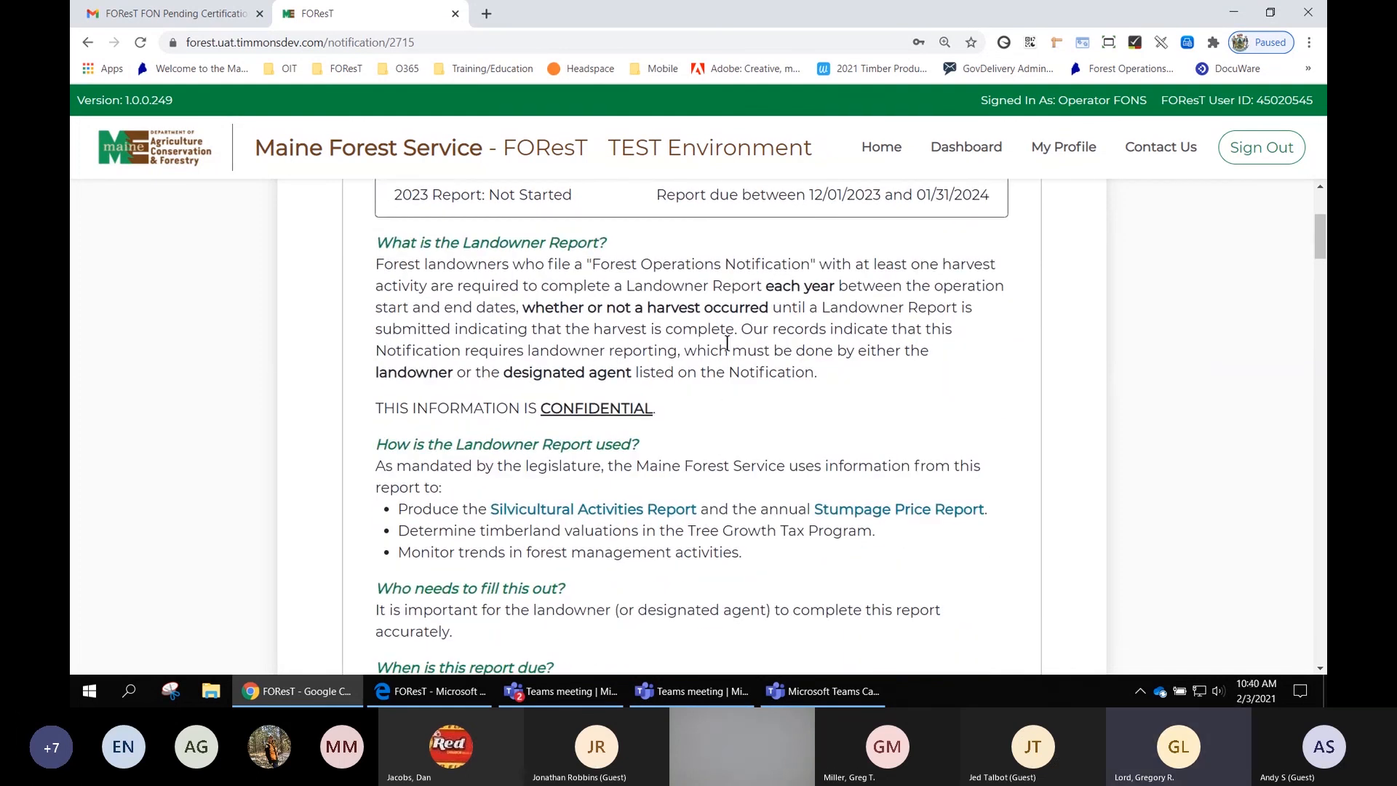
pyautogui.scroll(-3, 726, 356)
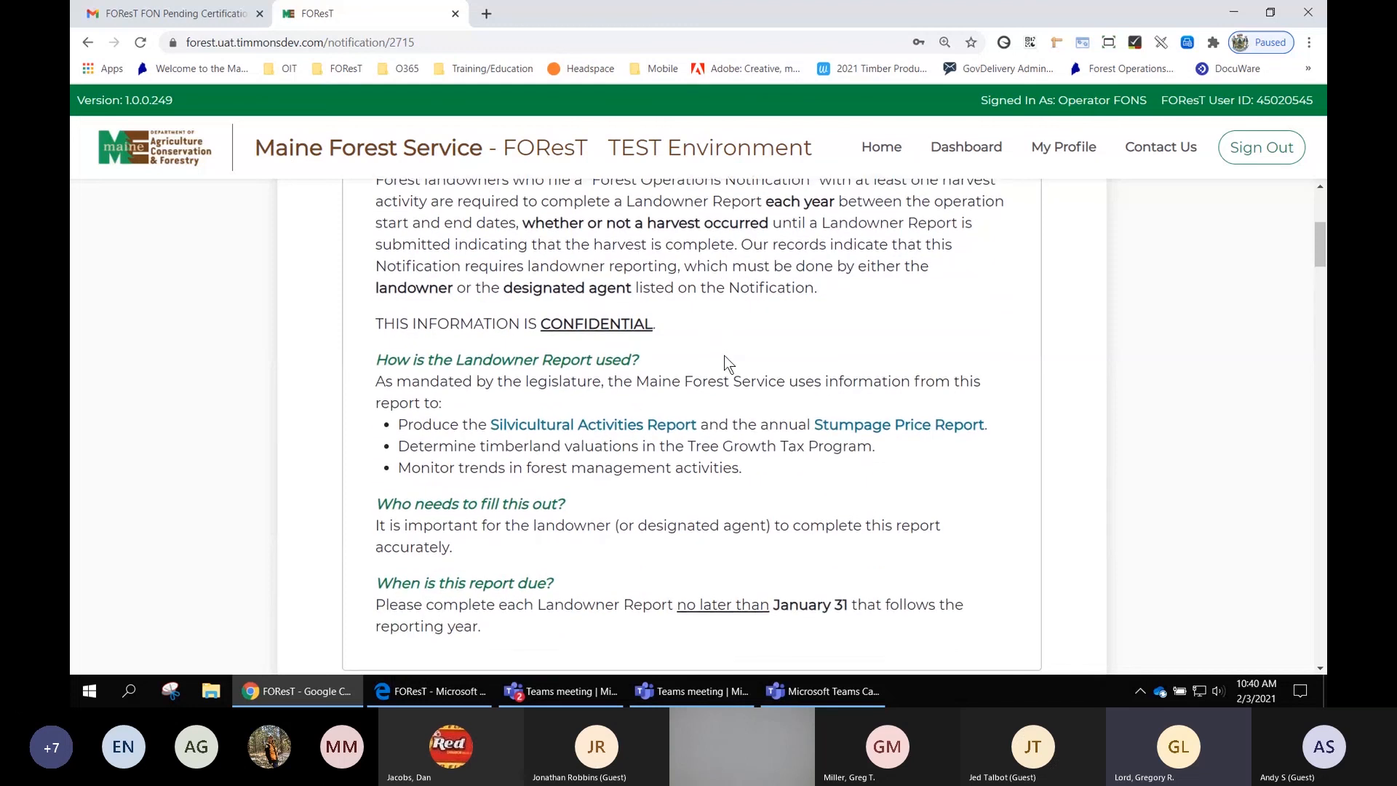
pyautogui.scroll(-1, 931, 399)
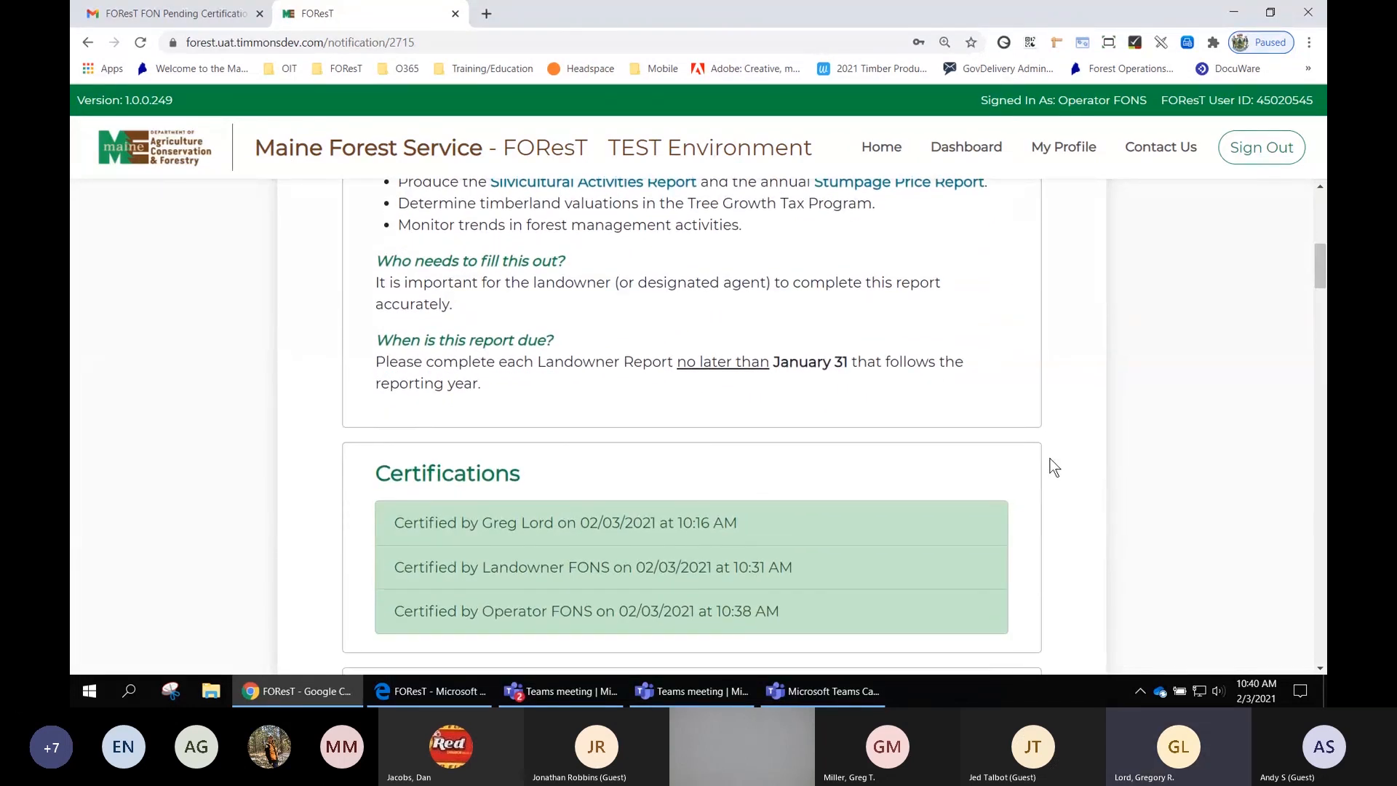
pyautogui.scroll(-1, 1064, 502)
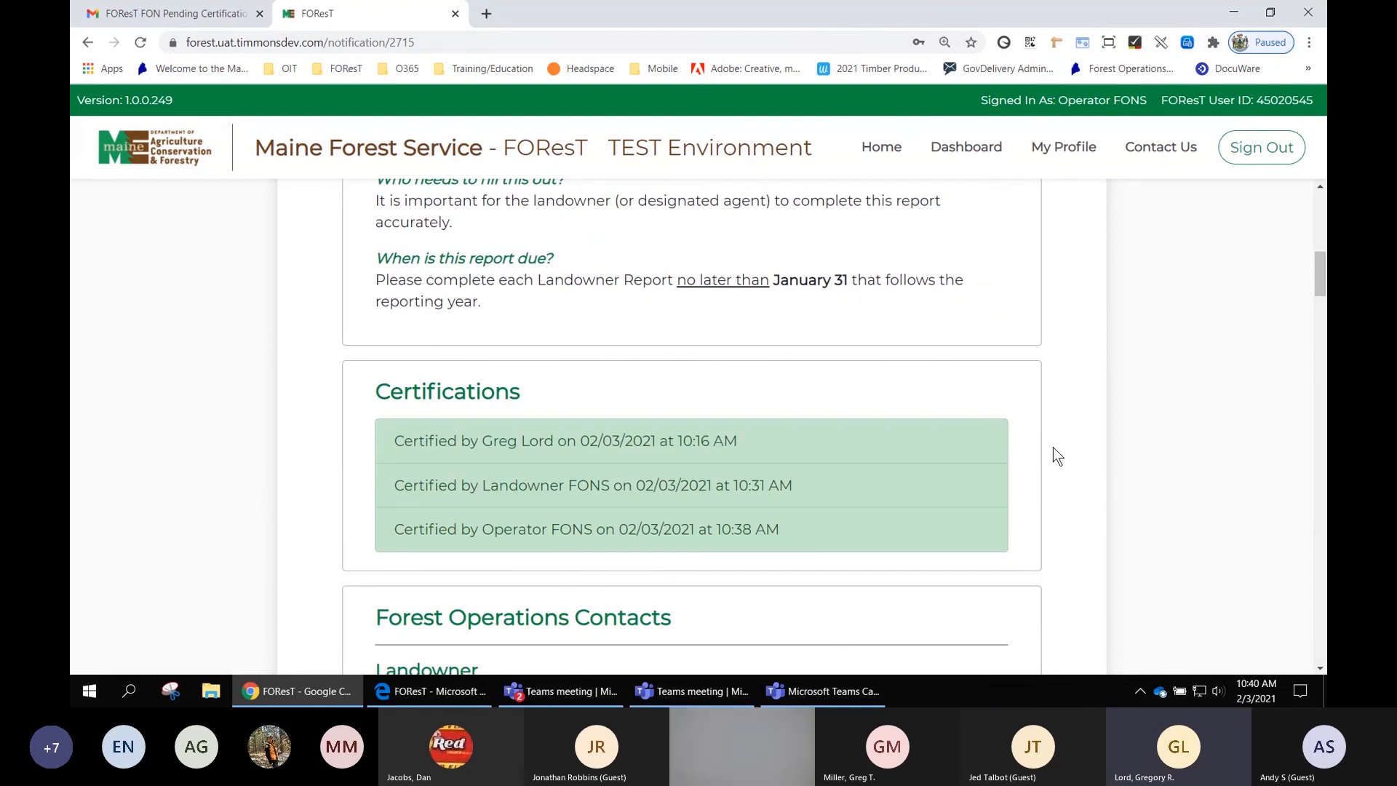
# - Review the Certifications, Forest Operations Contacts and Overview sections of the FON summary
pyautogui.scroll(-1, 1054, 446)
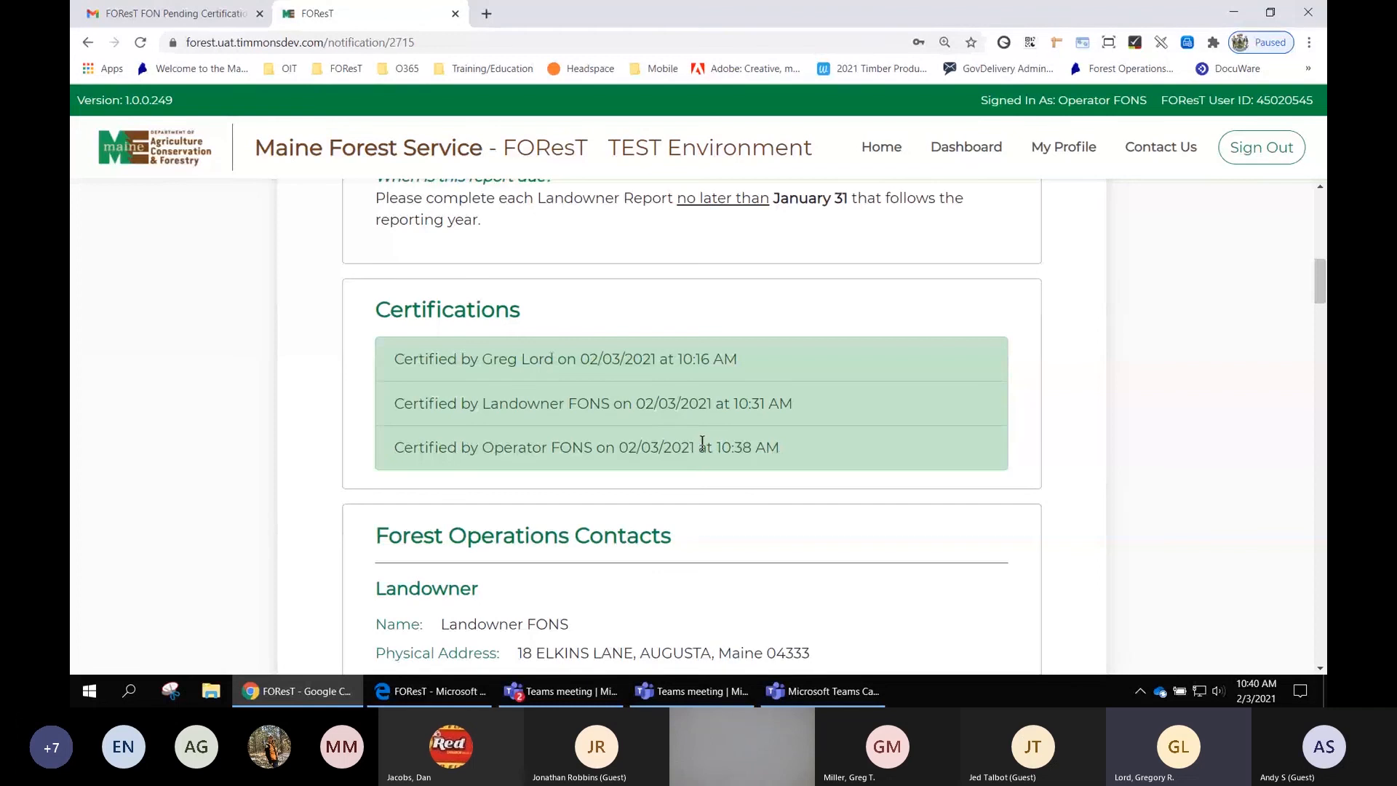
pyautogui.scroll(-2, 1008, 524)
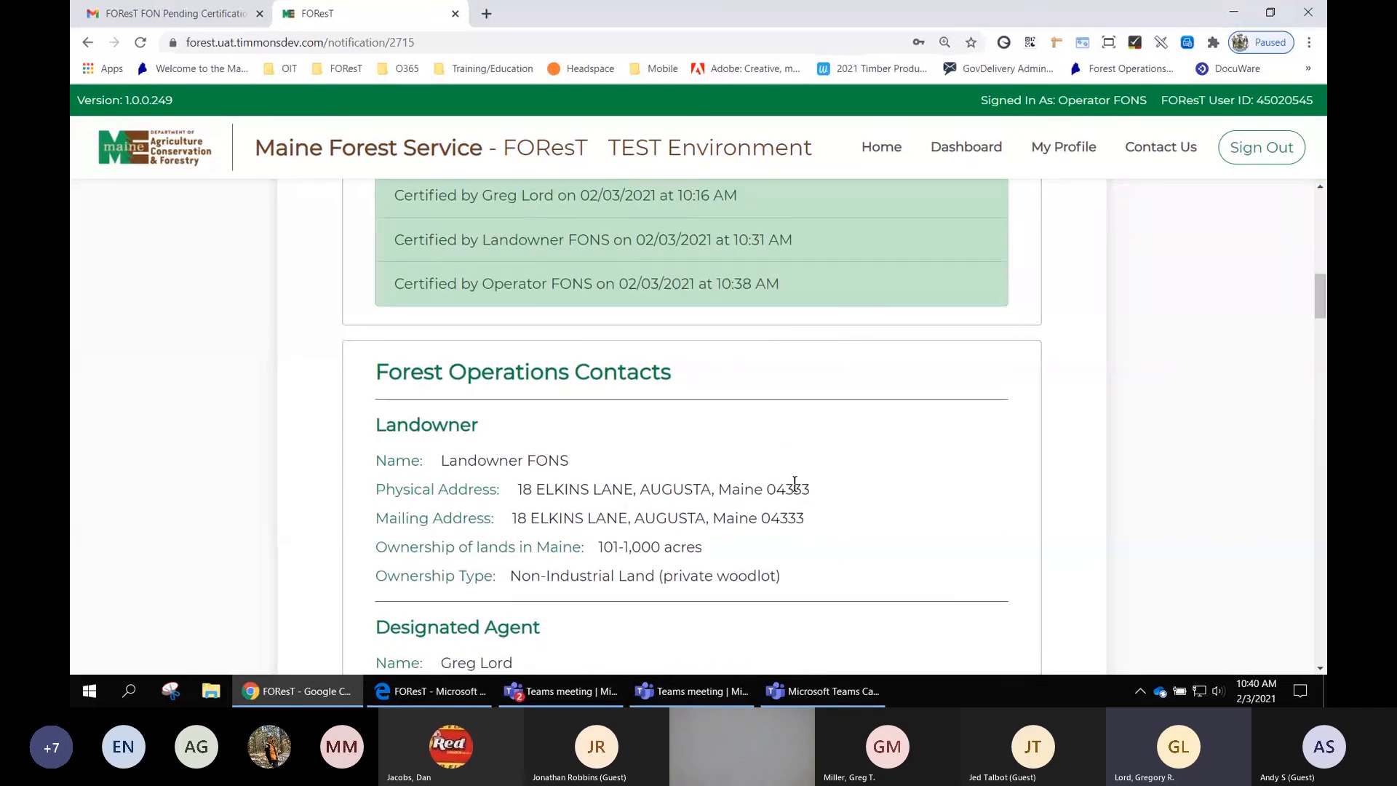
pyautogui.scroll(-3, 815, 414)
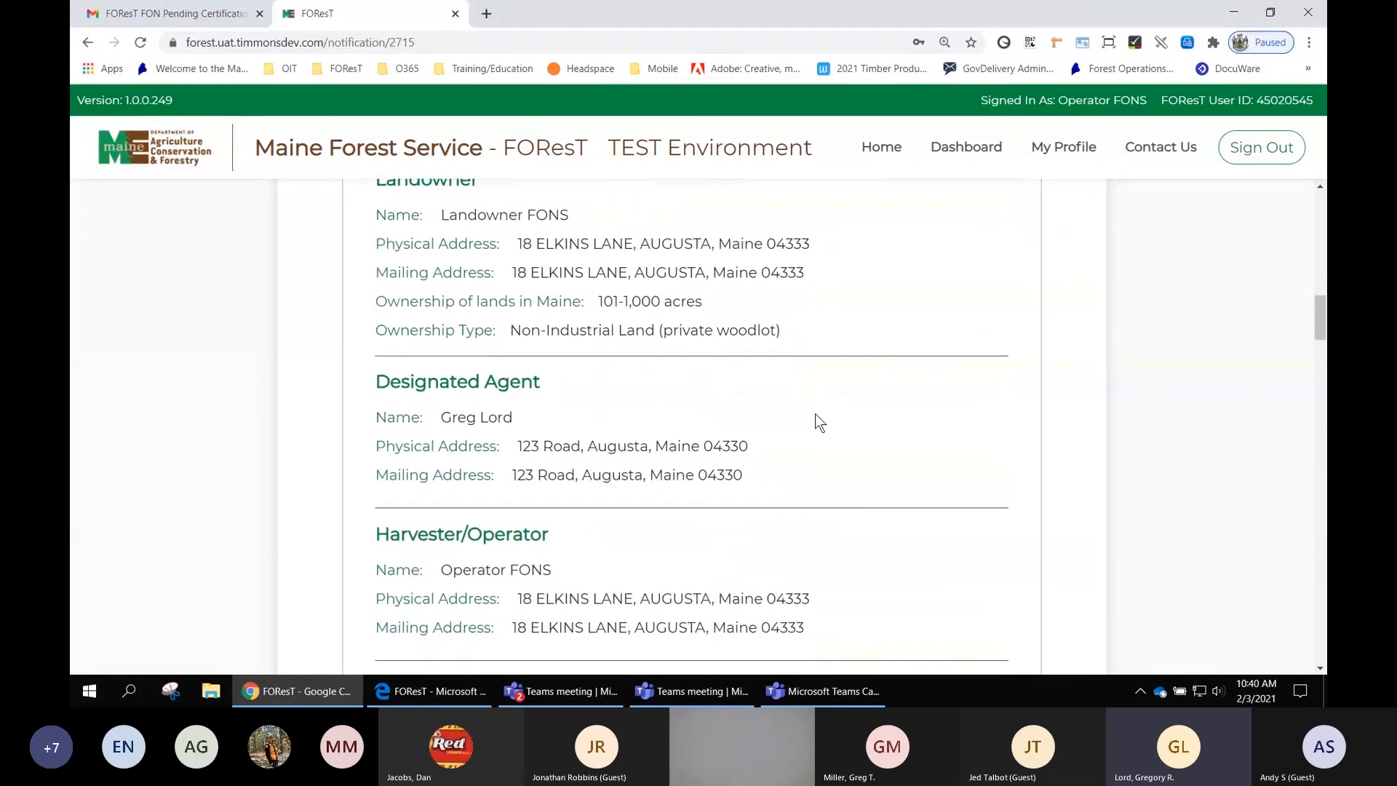
pyautogui.scroll(-5, 815, 413)
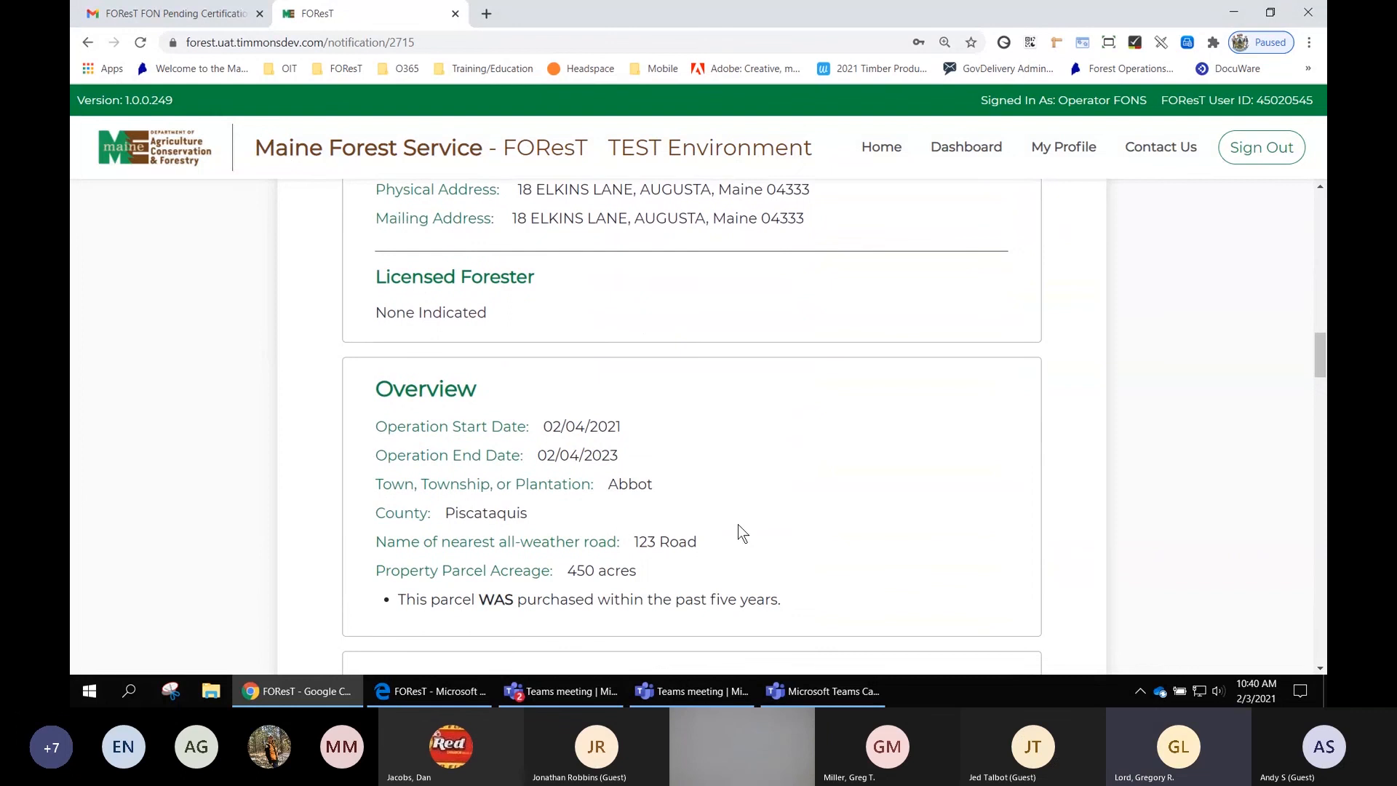
pyautogui.scroll(-5, 665, 477)
pyautogui.scroll(-2, 1120, 477)
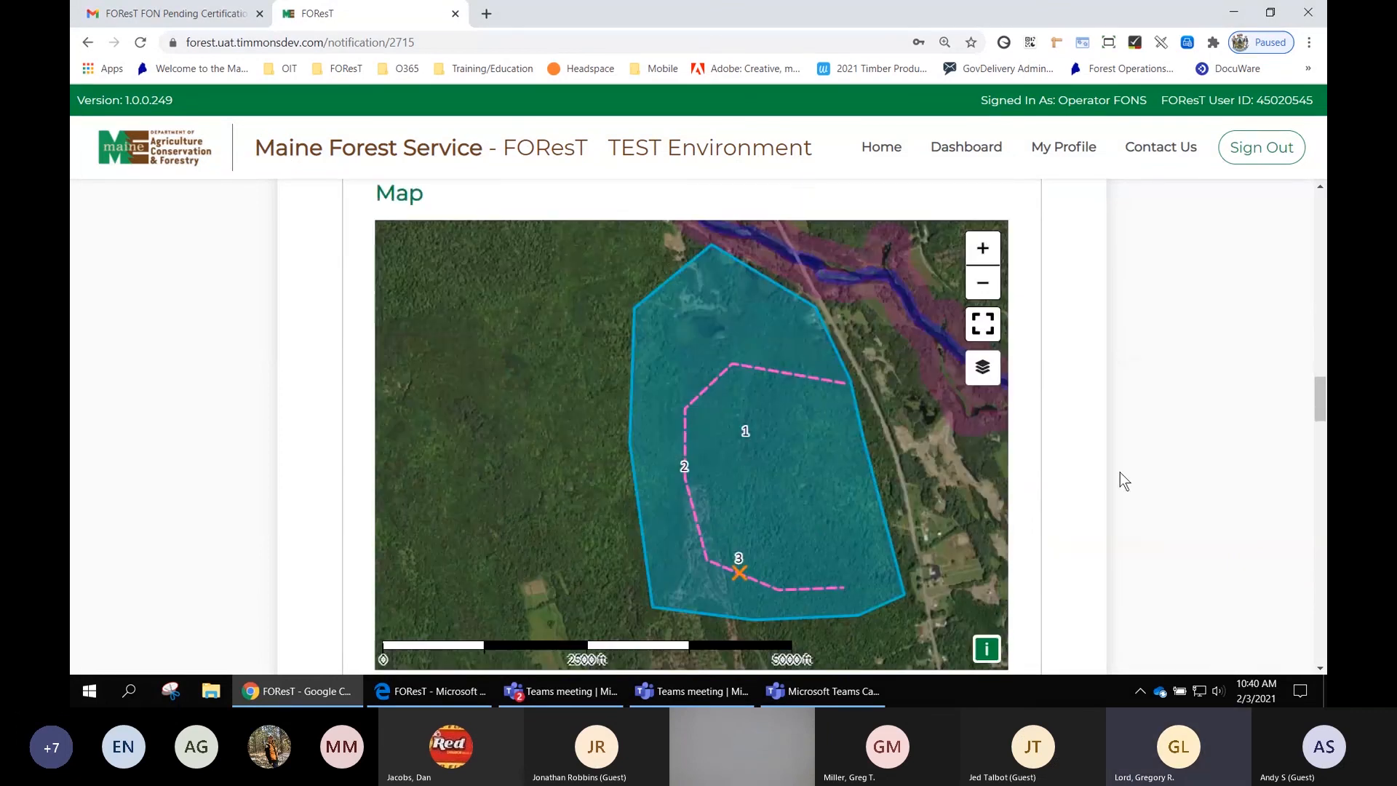
# - Examine the FON's operation map by panning and zooming into the harvest area and road
pyautogui.moveTo(689, 451); pyautogui.dragTo(665, 466)
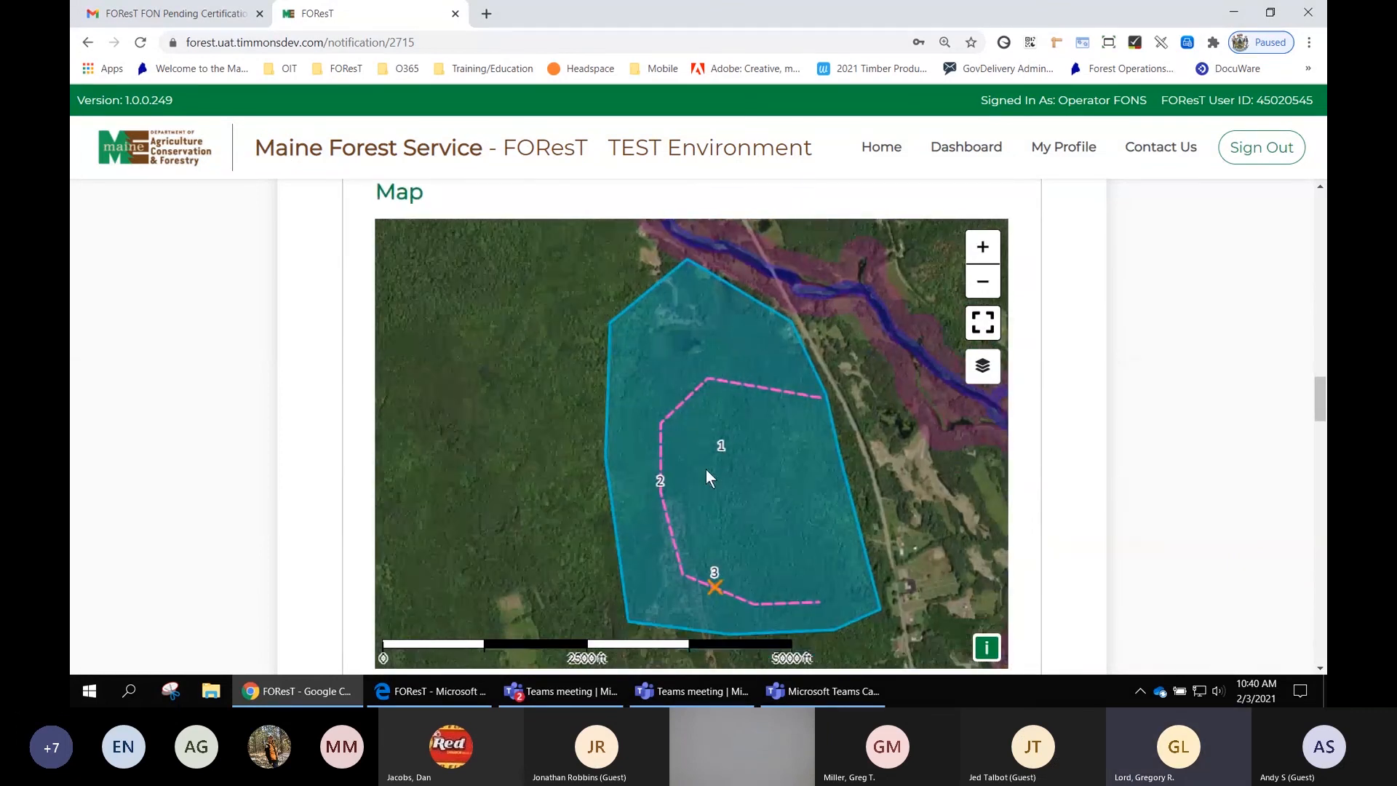
pyautogui.scroll(1, 739, 439)
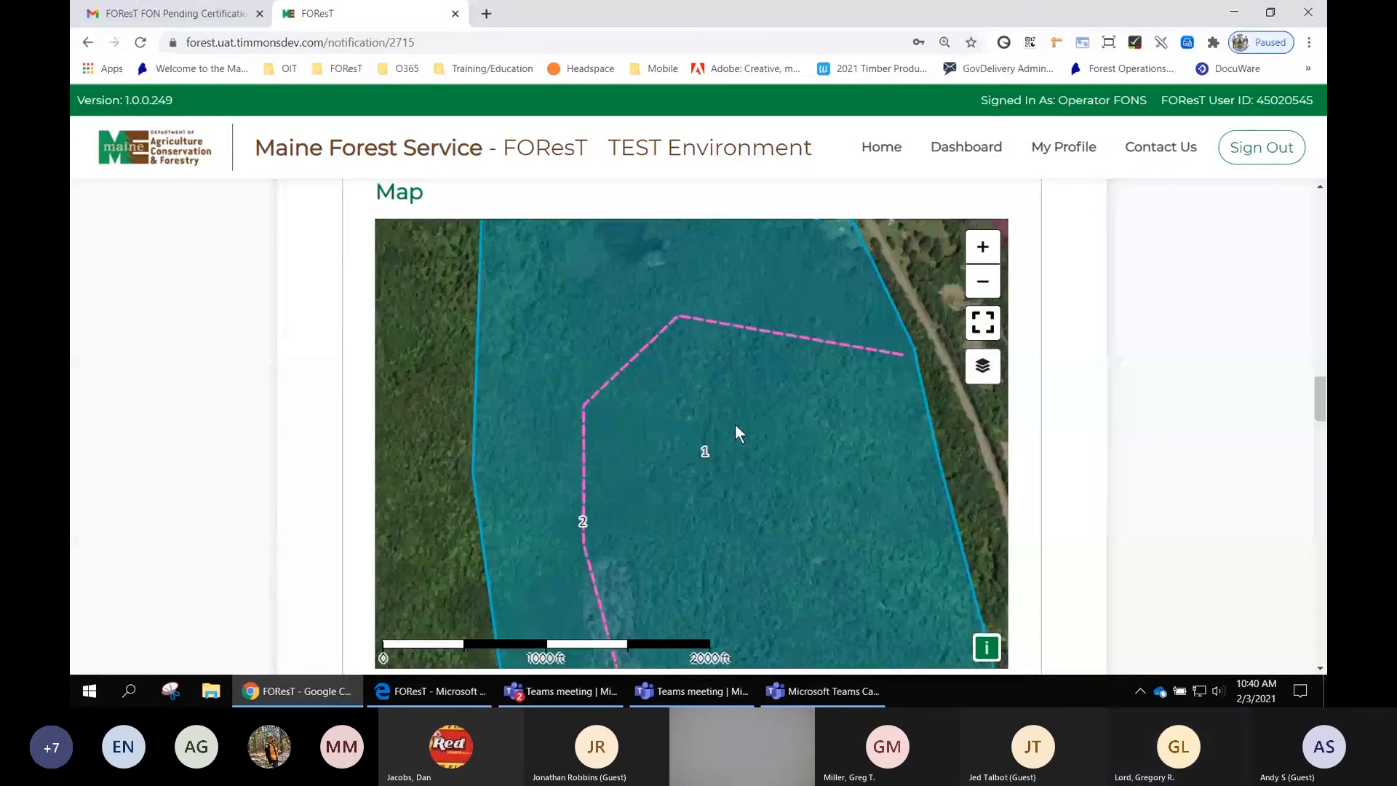
pyautogui.scroll(1, 713, 405)
pyautogui.scroll(-2, 713, 405)
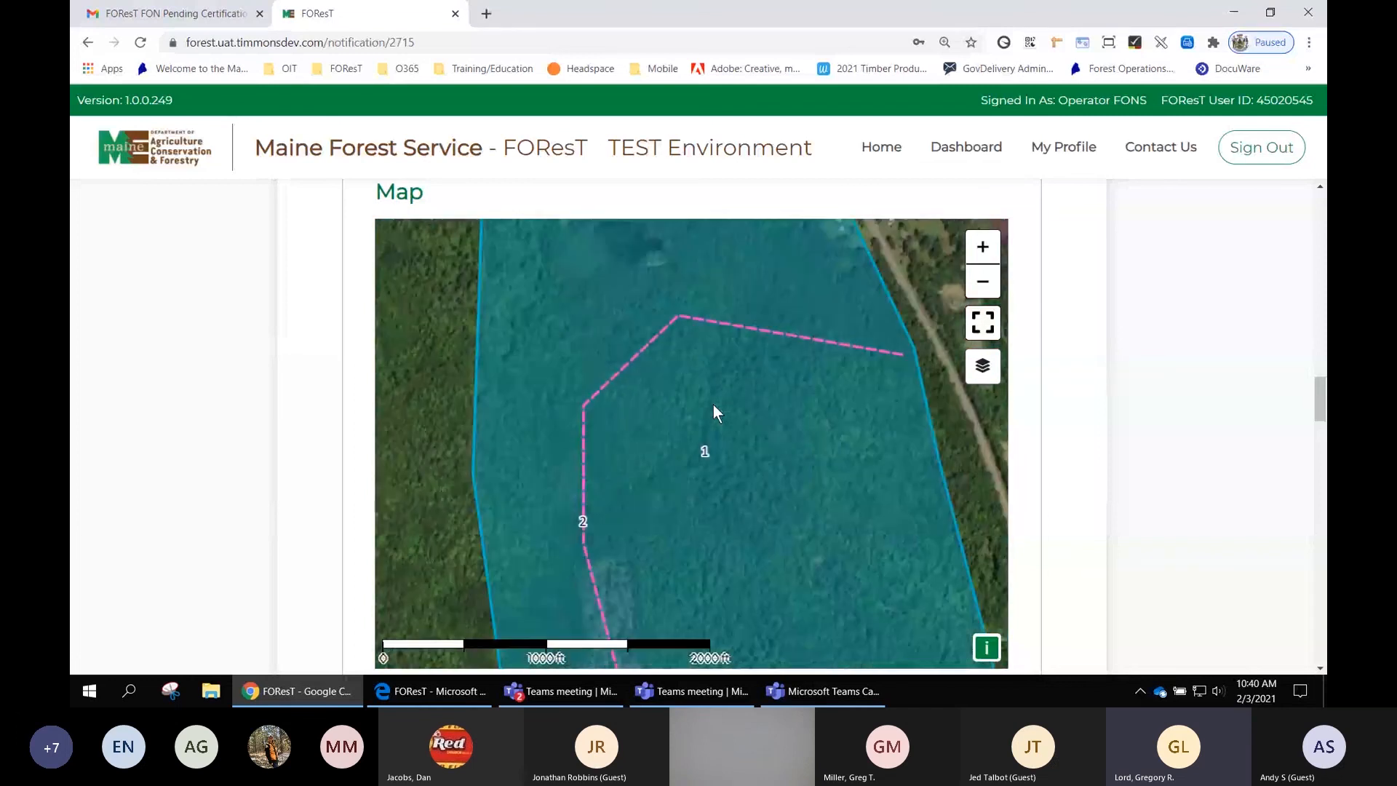
pyautogui.scroll(-1, 713, 404)
pyautogui.scroll(-5, 1061, 448)
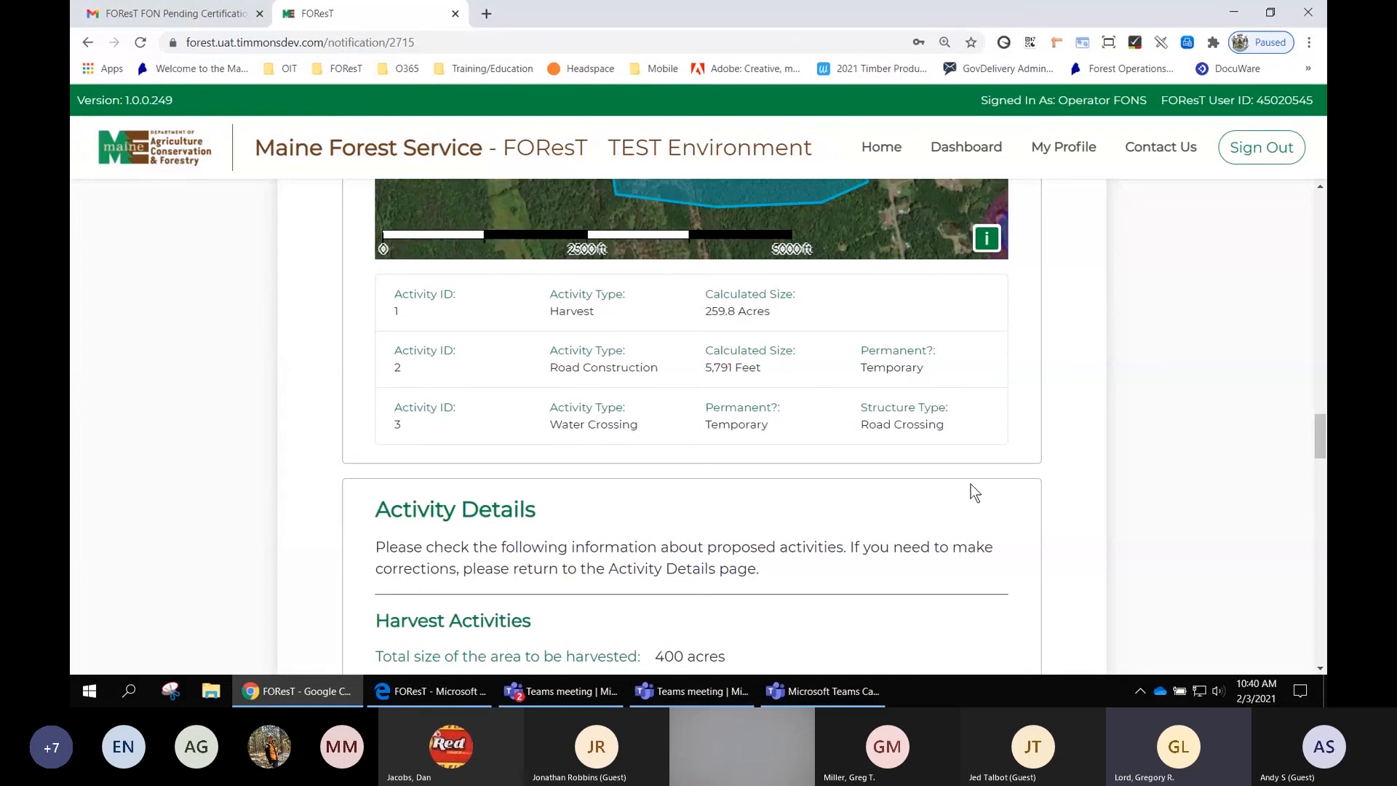
# - Review the activity list, Activity Details, Maine Forest Service Contacts and Important Reminders sections
pyautogui.scroll(-2, 1012, 534)
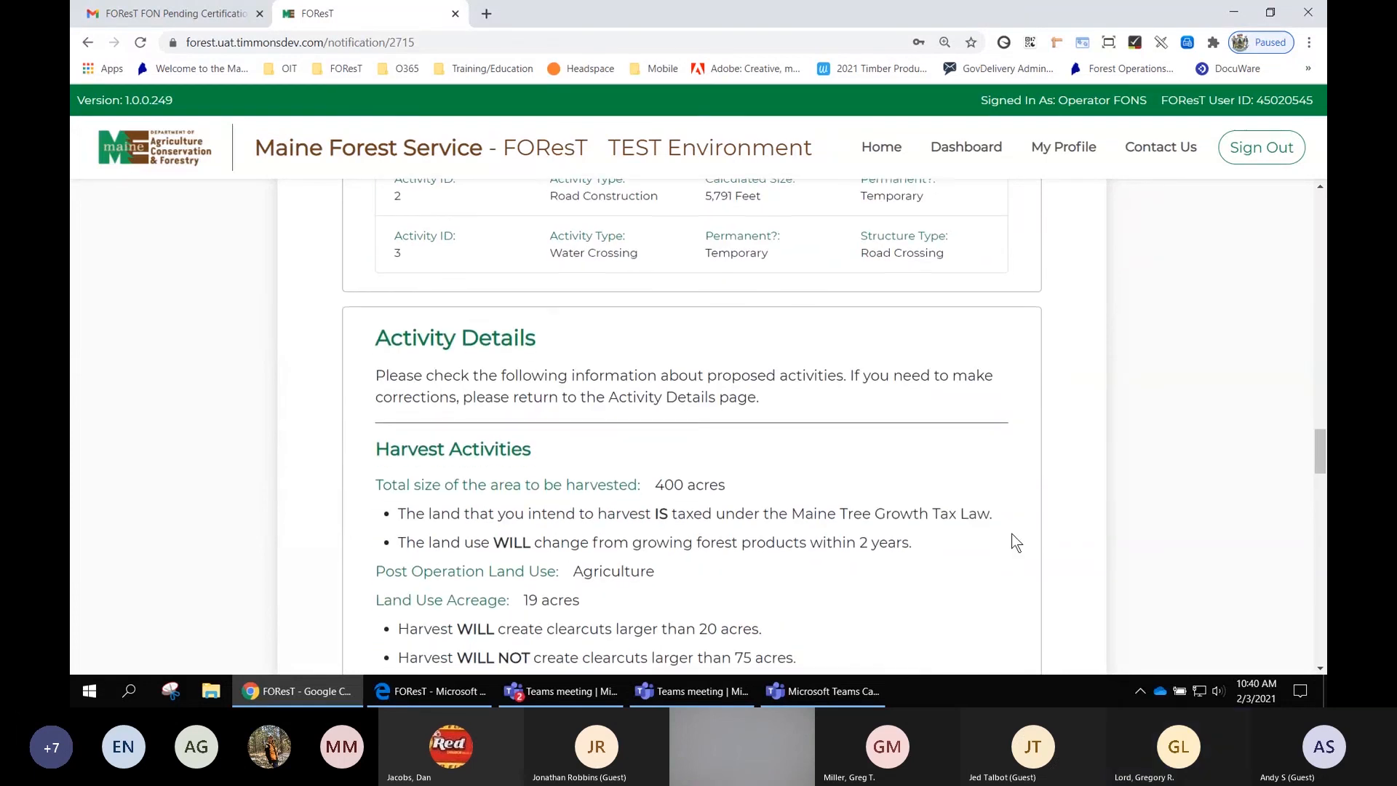
pyautogui.scroll(-2, 1011, 543)
pyautogui.scroll(-6, 936, 446)
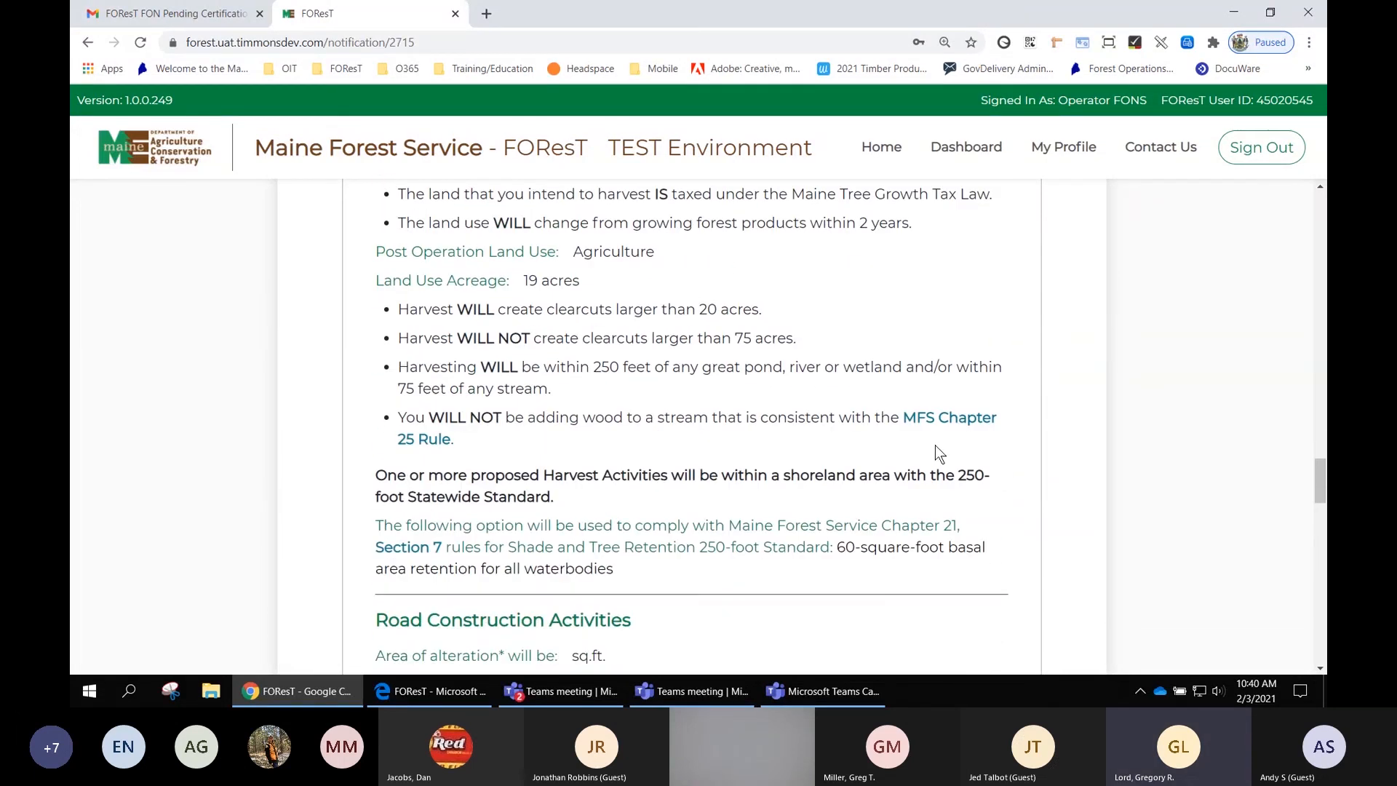
pyautogui.scroll(-4, 1078, 429)
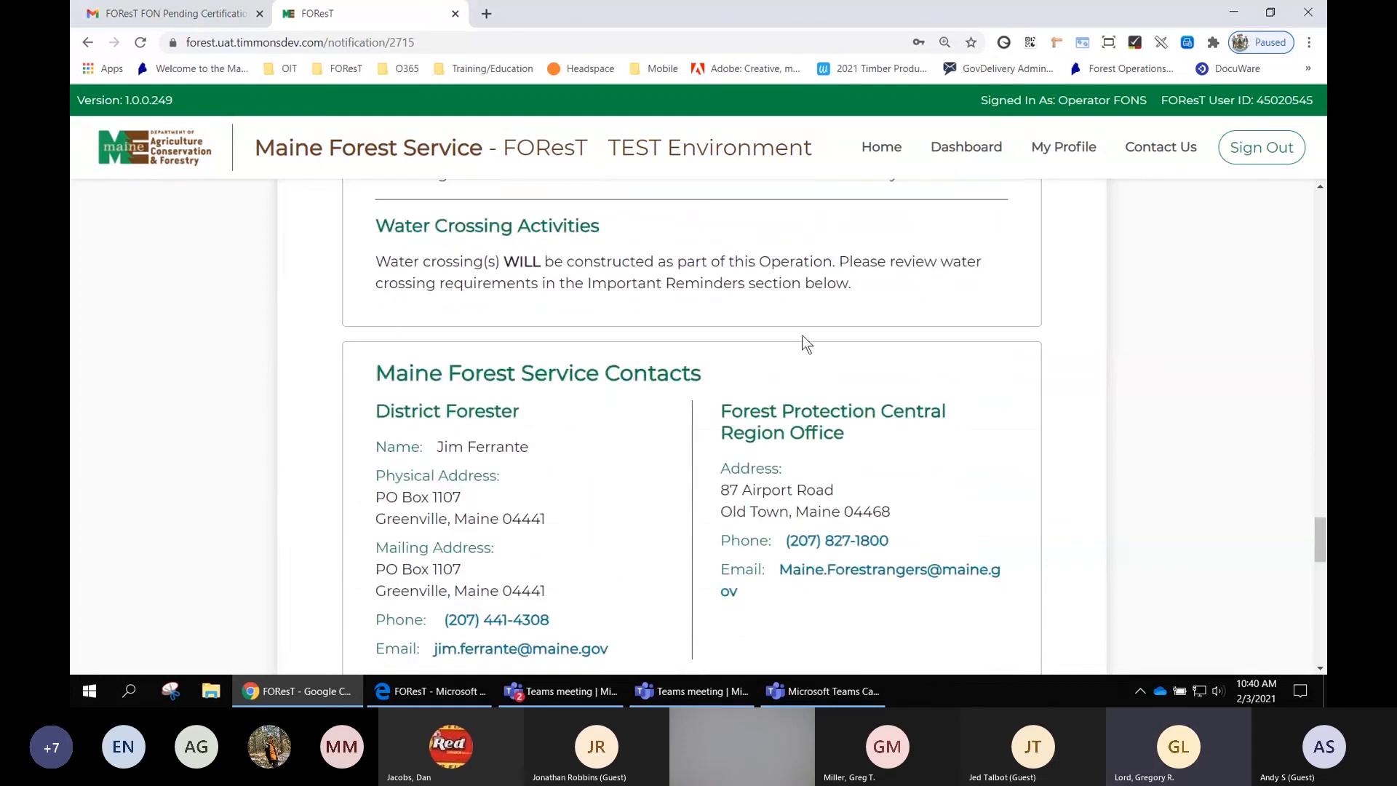
pyautogui.scroll(-6, 1089, 415)
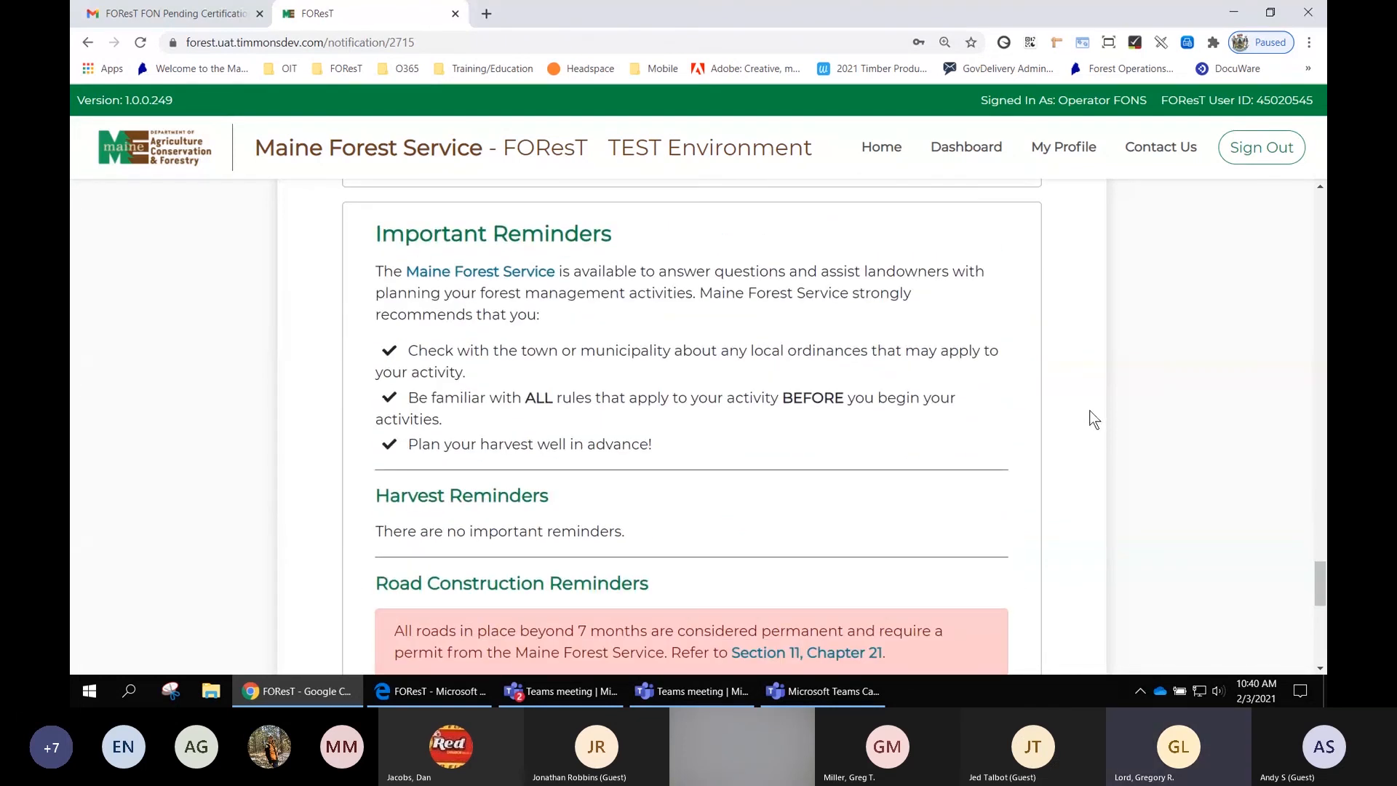
pyautogui.scroll(-4, 780, 404)
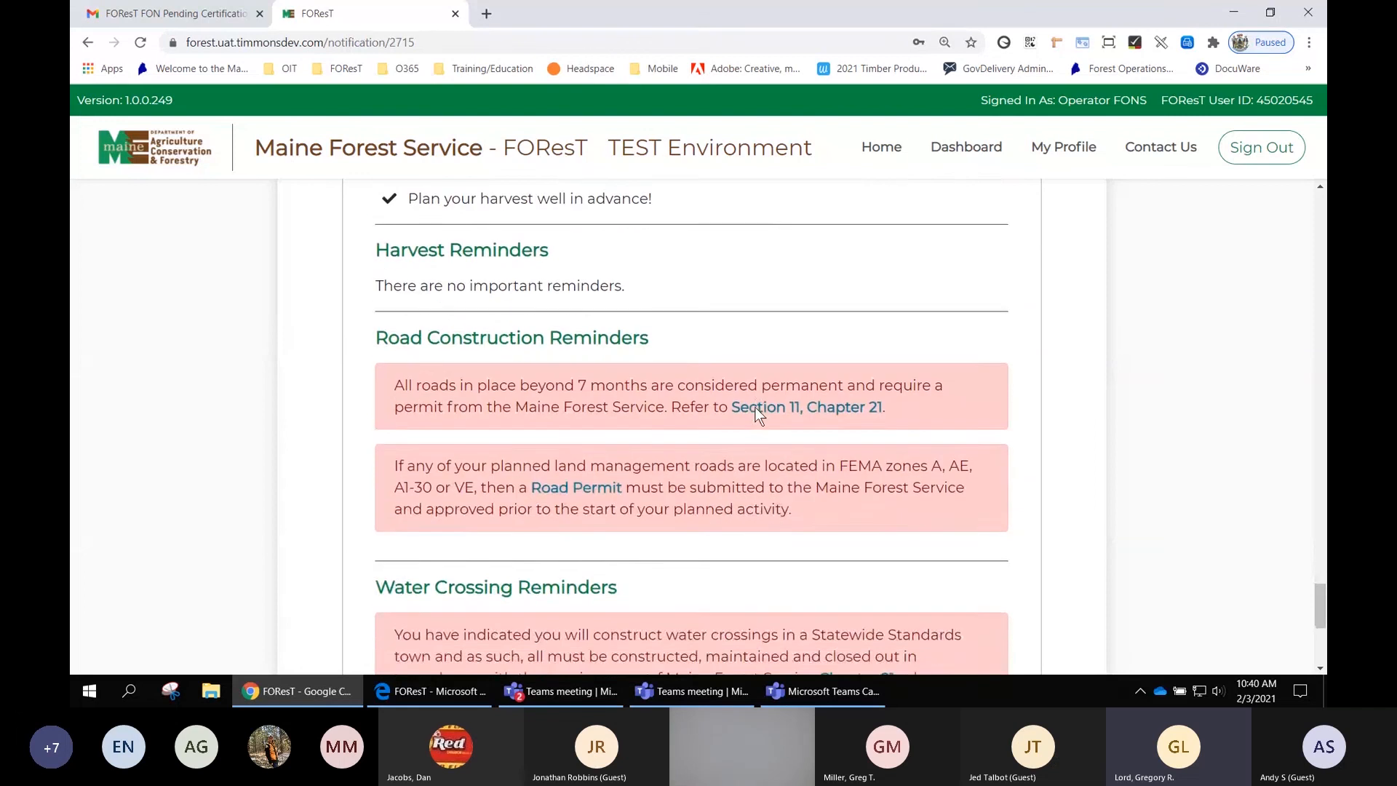
pyautogui.scroll(-3, 757, 412)
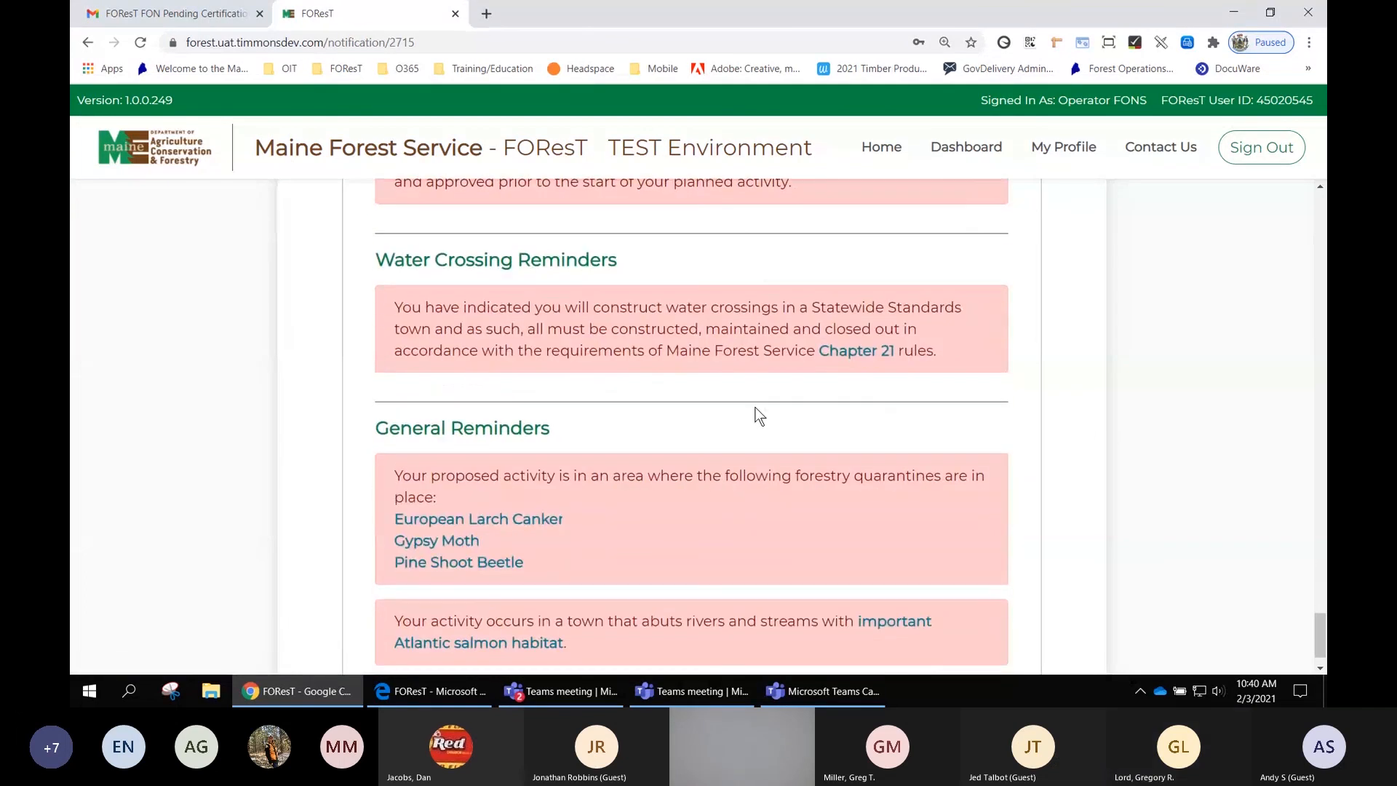
# - Open the Gypsy Moth quarantine information link from the General Reminders, then close that tab
pyautogui.click(435, 542)
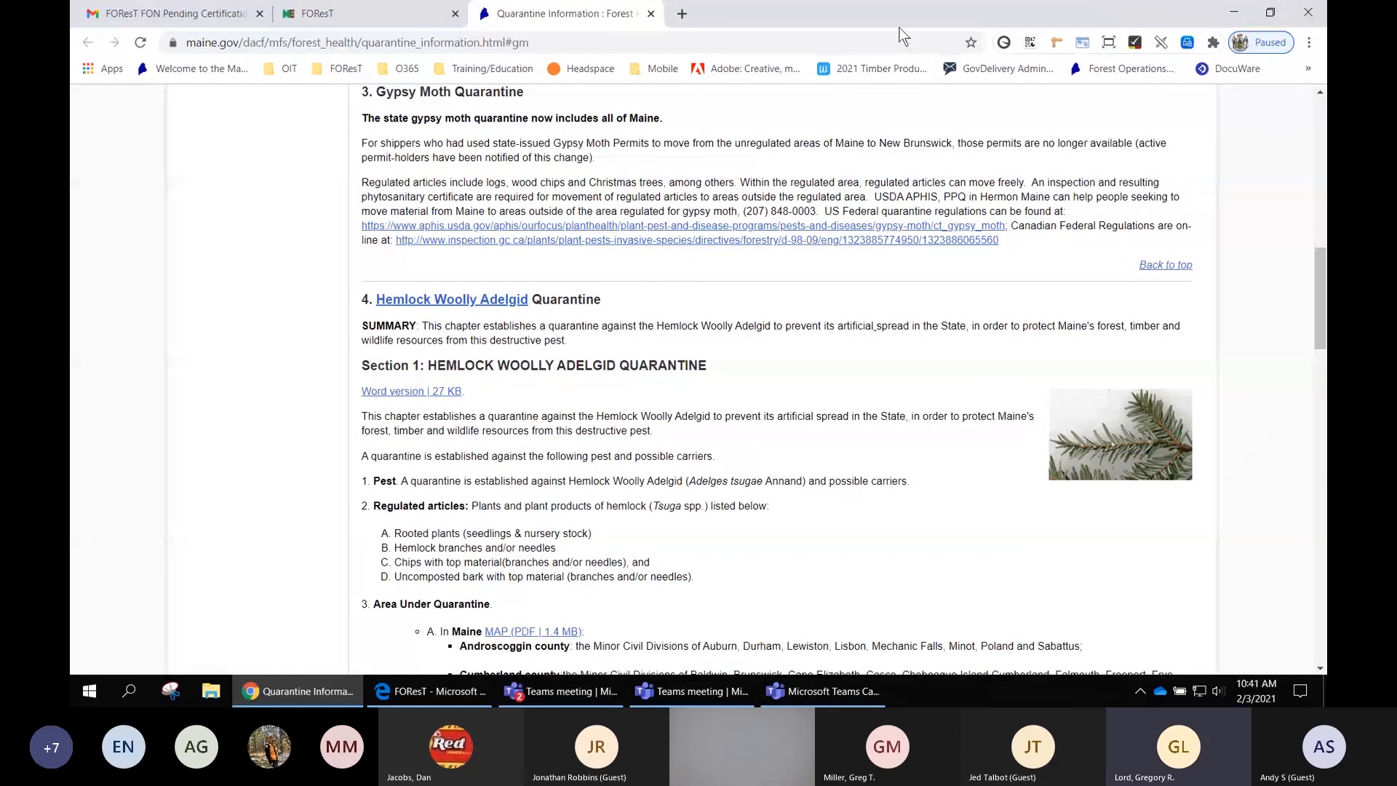
pyautogui.click(650, 13)
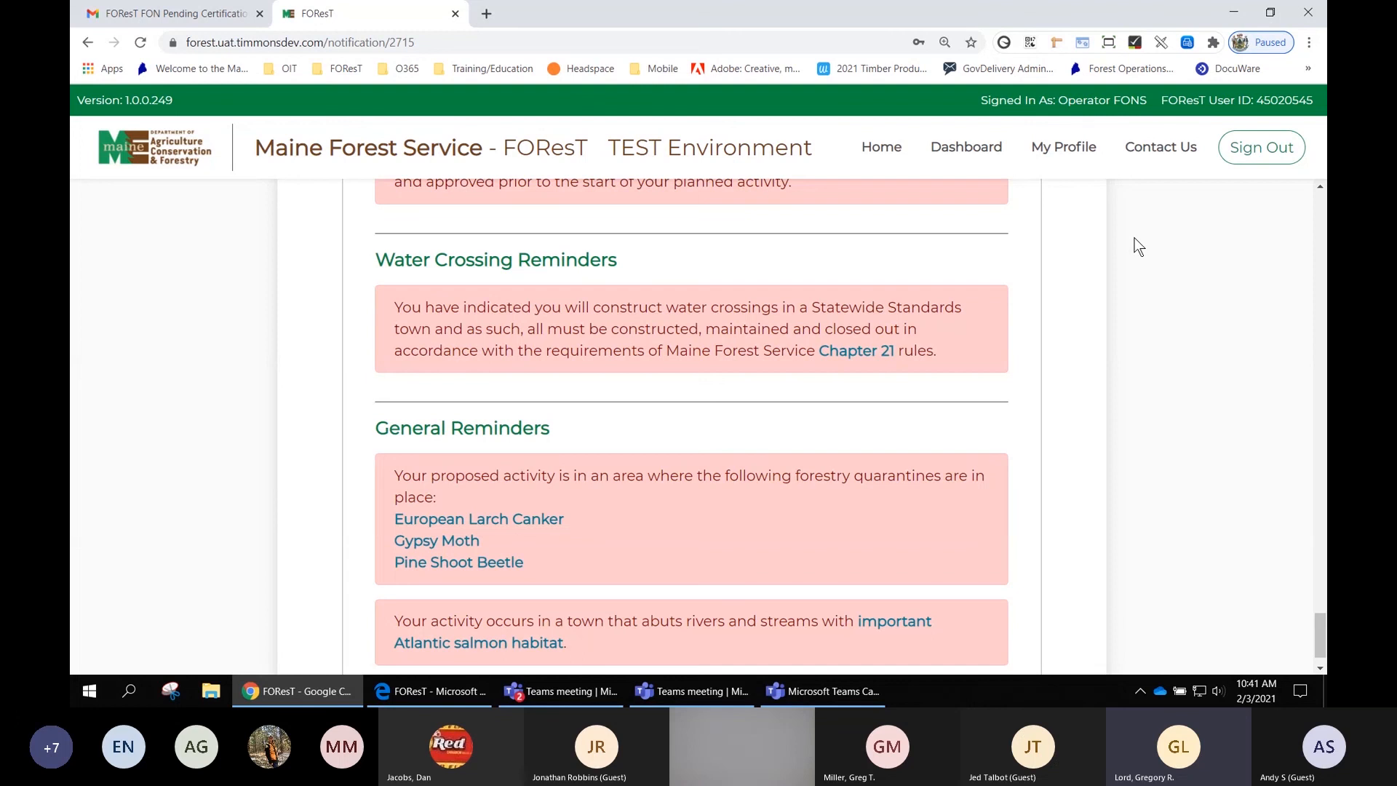
# - Return to the top of the FON summary
pyautogui.scroll(10, 1064, 262)
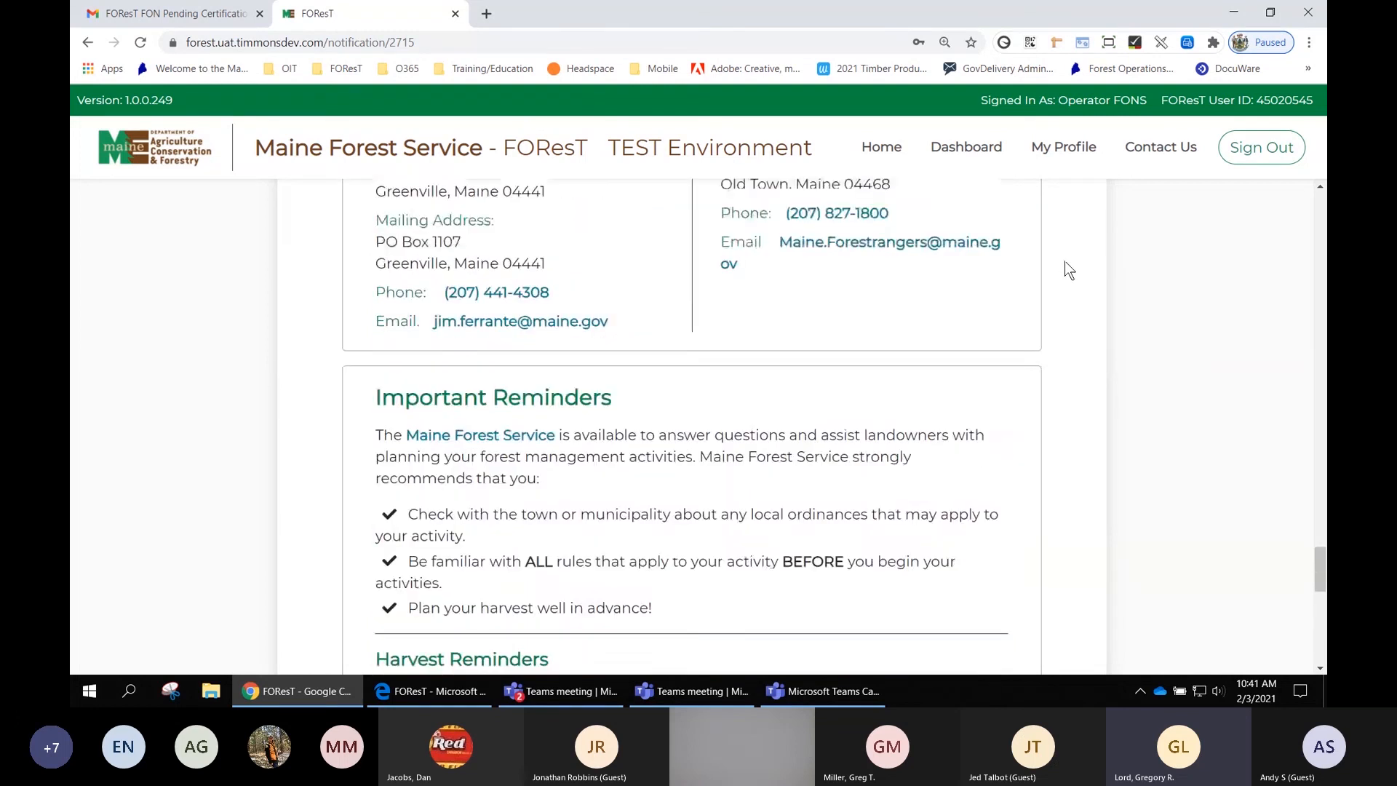
pyautogui.scroll(10, 1066, 262)
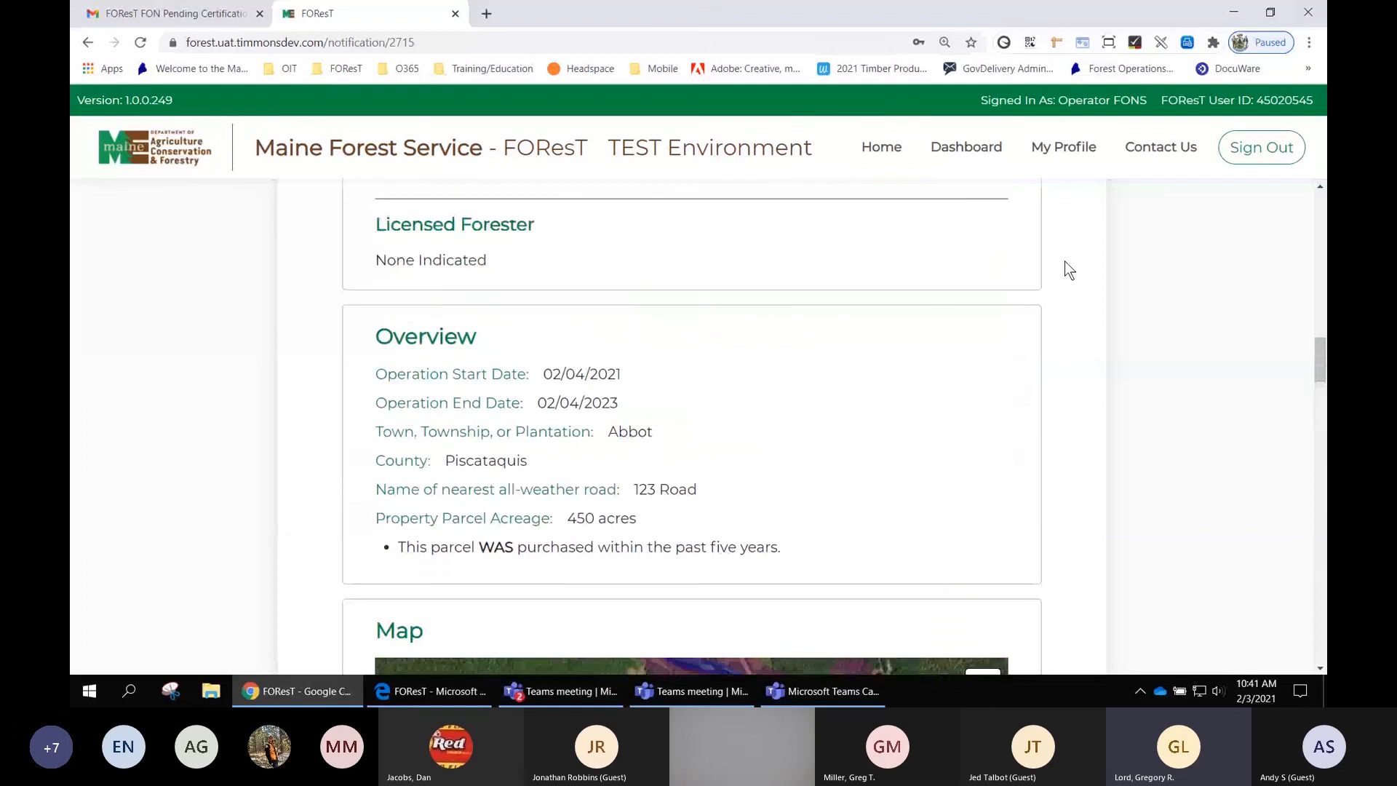
pyautogui.scroll(10, 1065, 262)
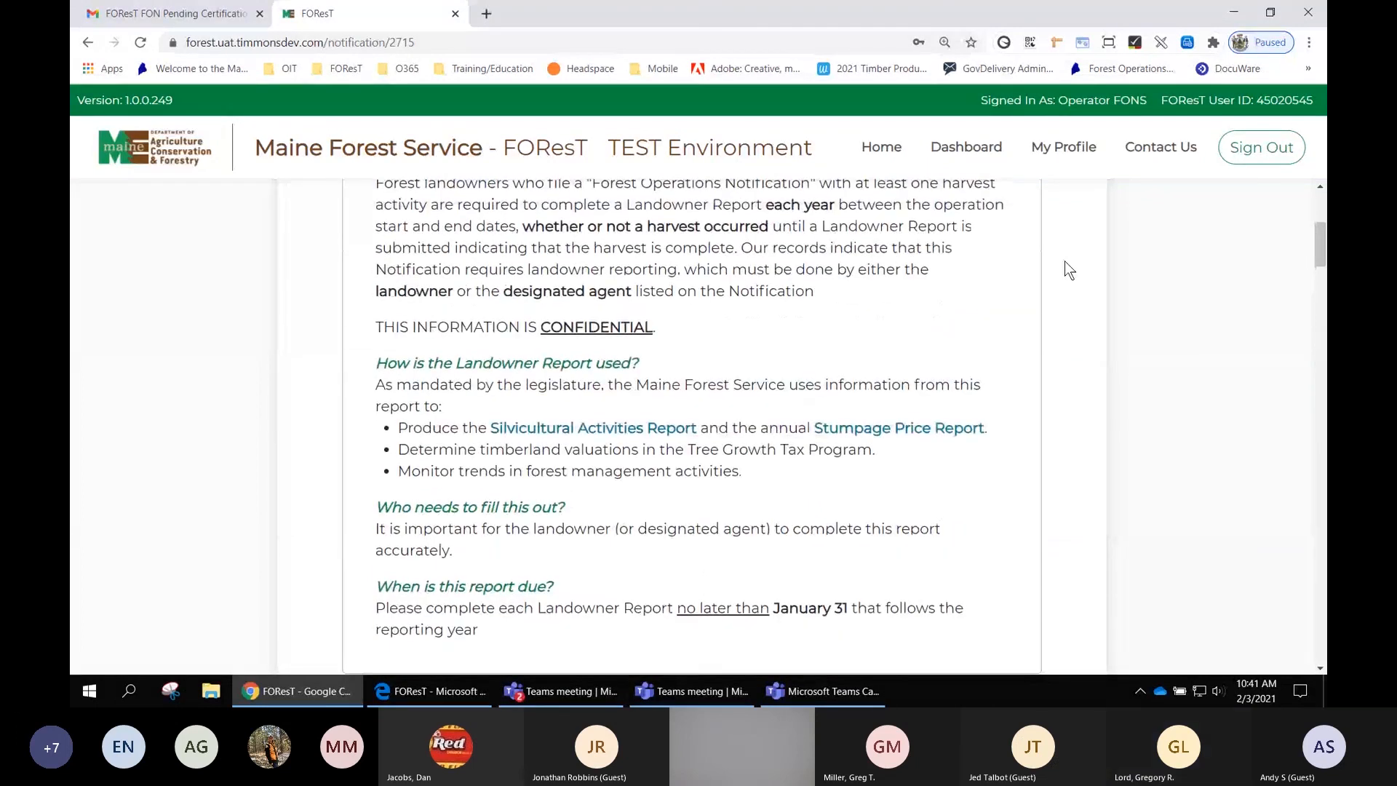
pyautogui.scroll(5, 1064, 261)
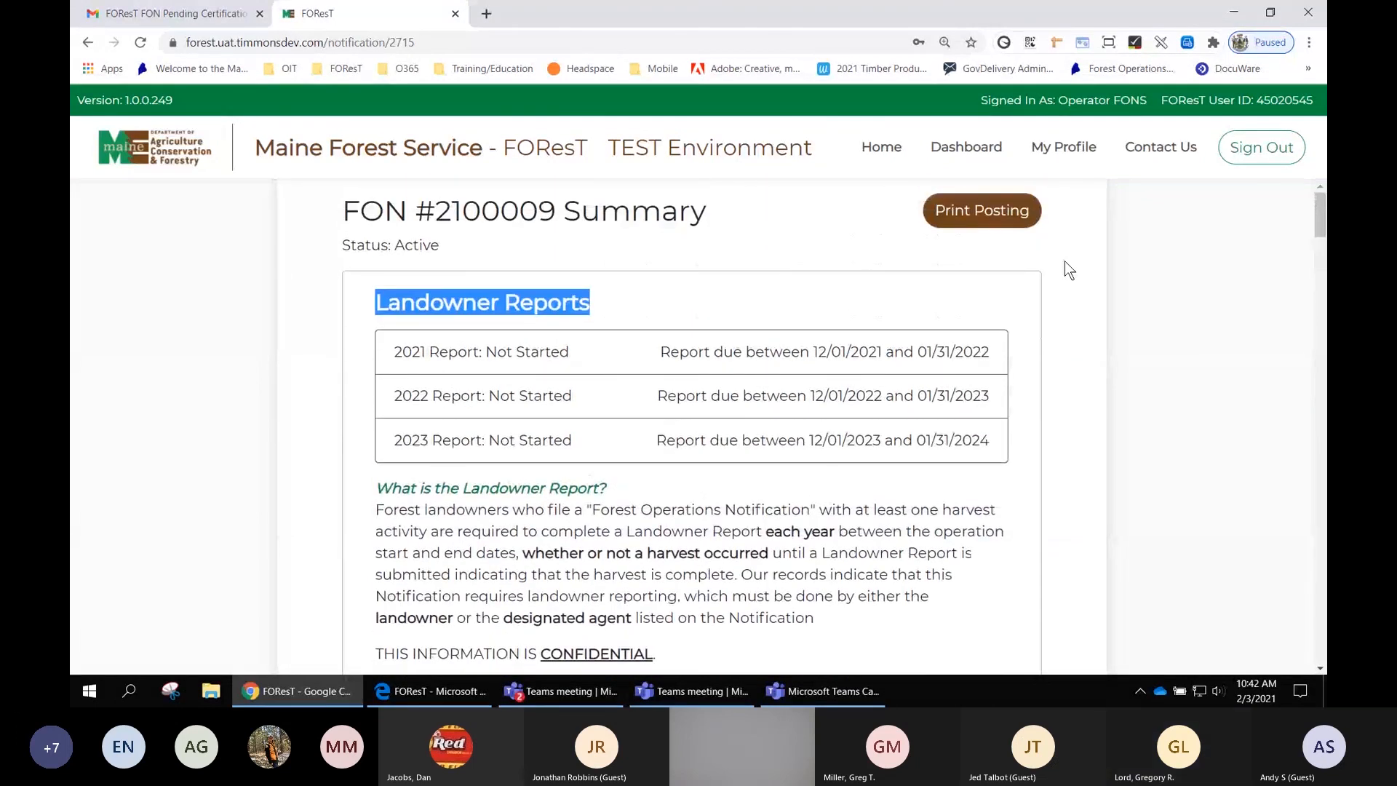
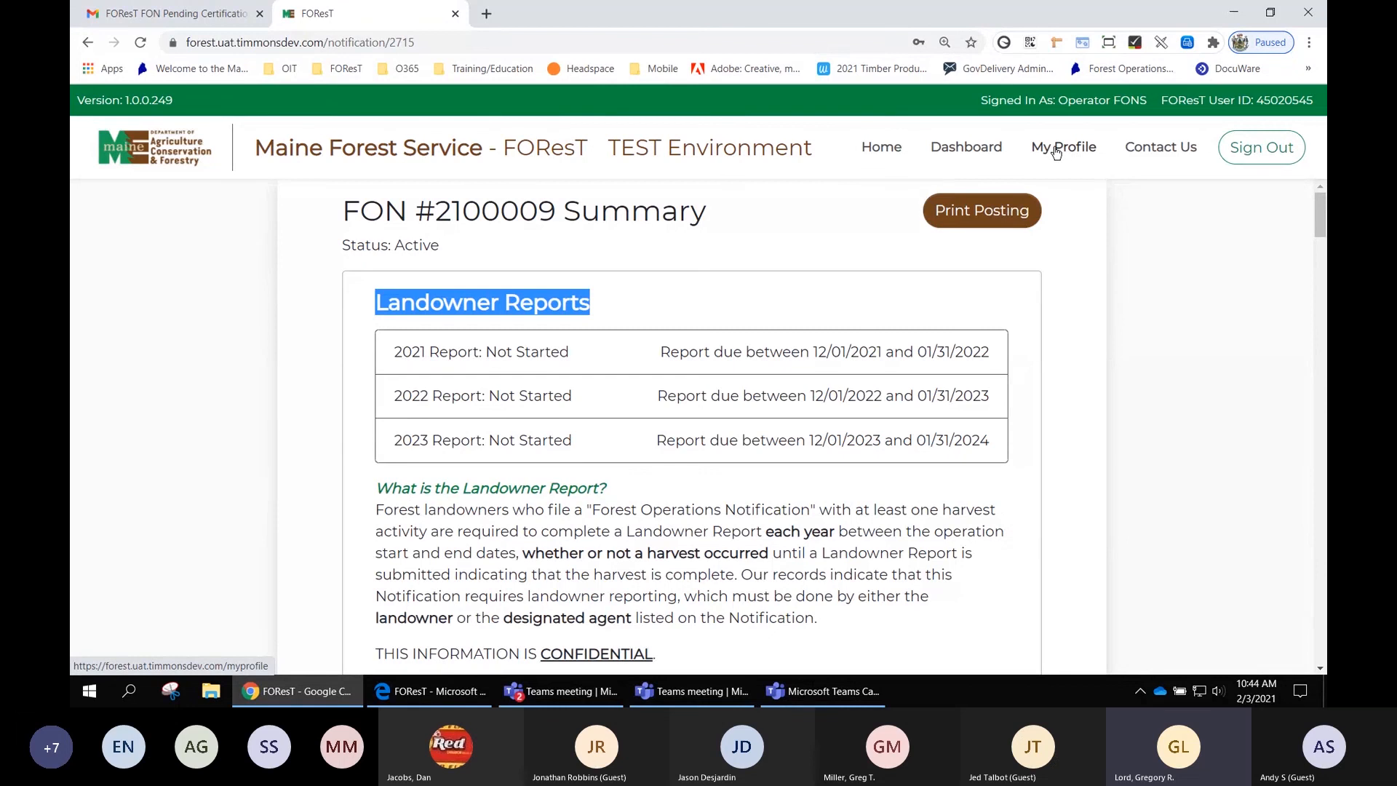
# - Open the operator's profile, highlight the account email, and save it with Update My Profile
pyautogui.click(1057, 151)
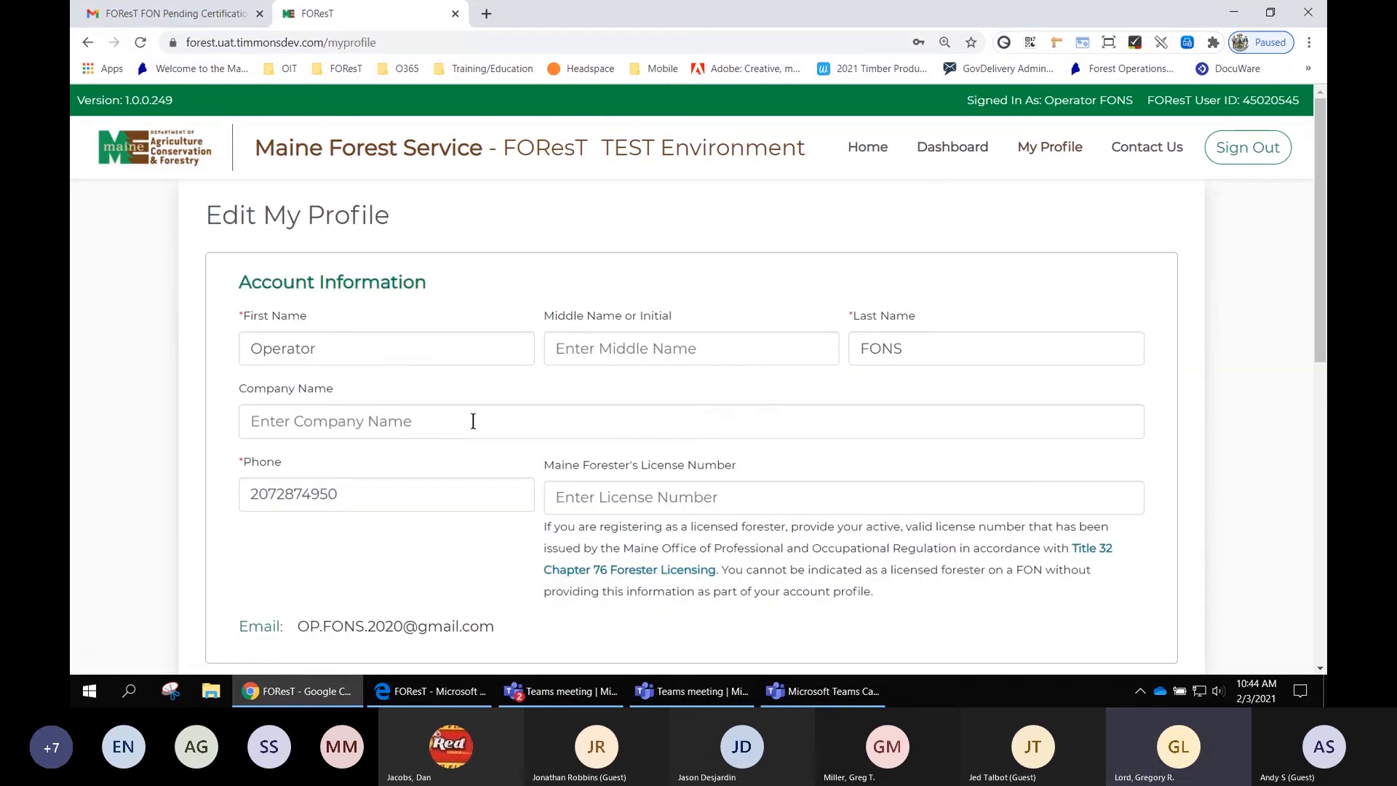
pyautogui.scroll(-2, 705, 491)
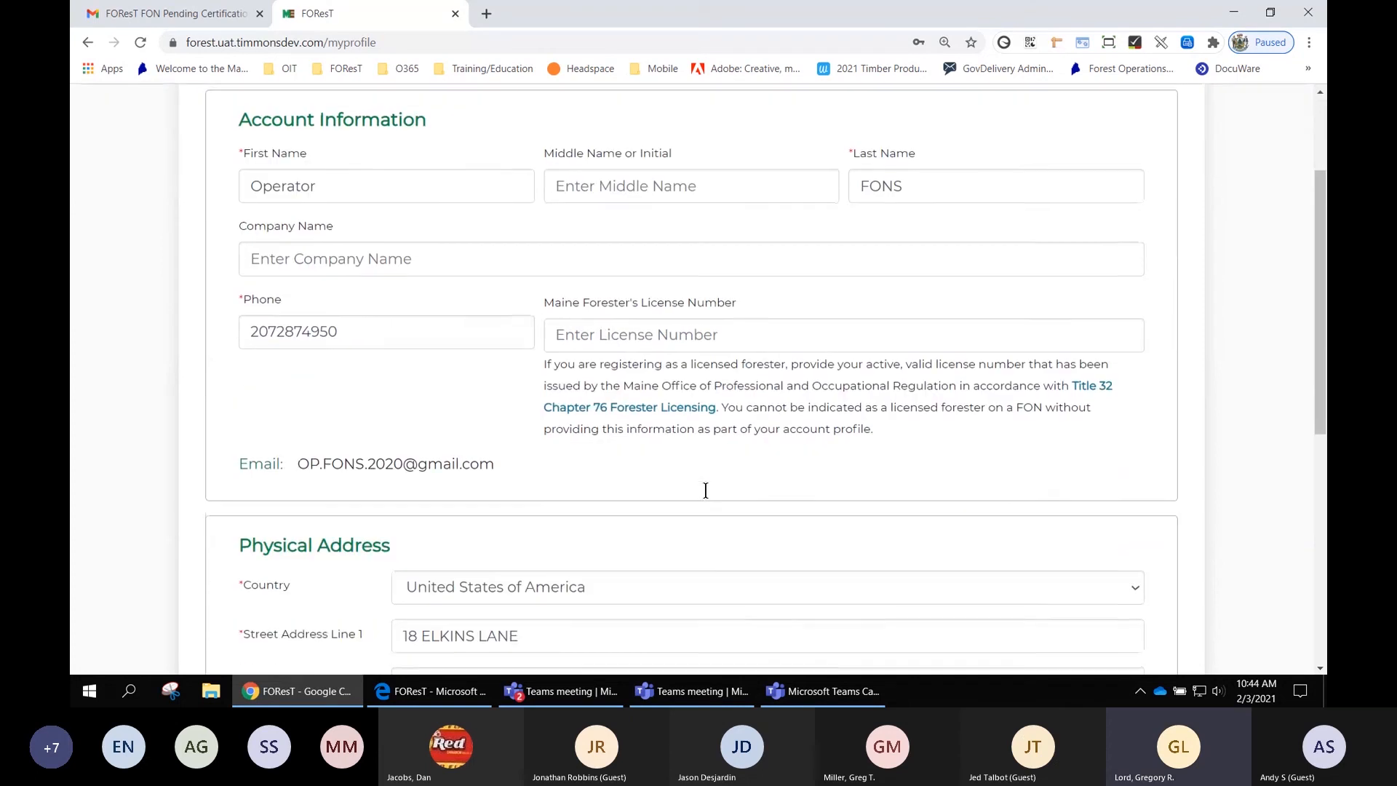
pyautogui.scroll(-1, 706, 491)
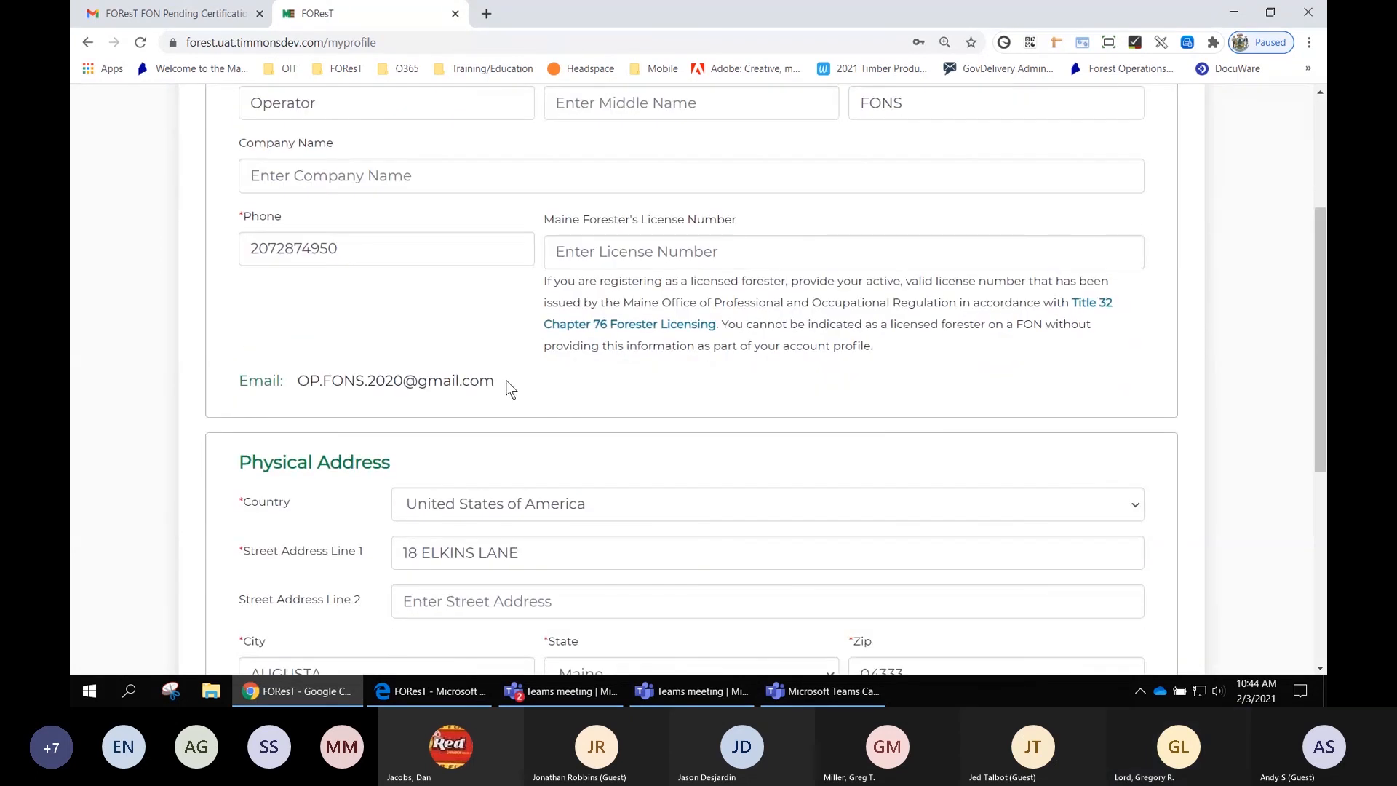
pyautogui.moveTo(510, 389); pyautogui.dragTo(250, 381)
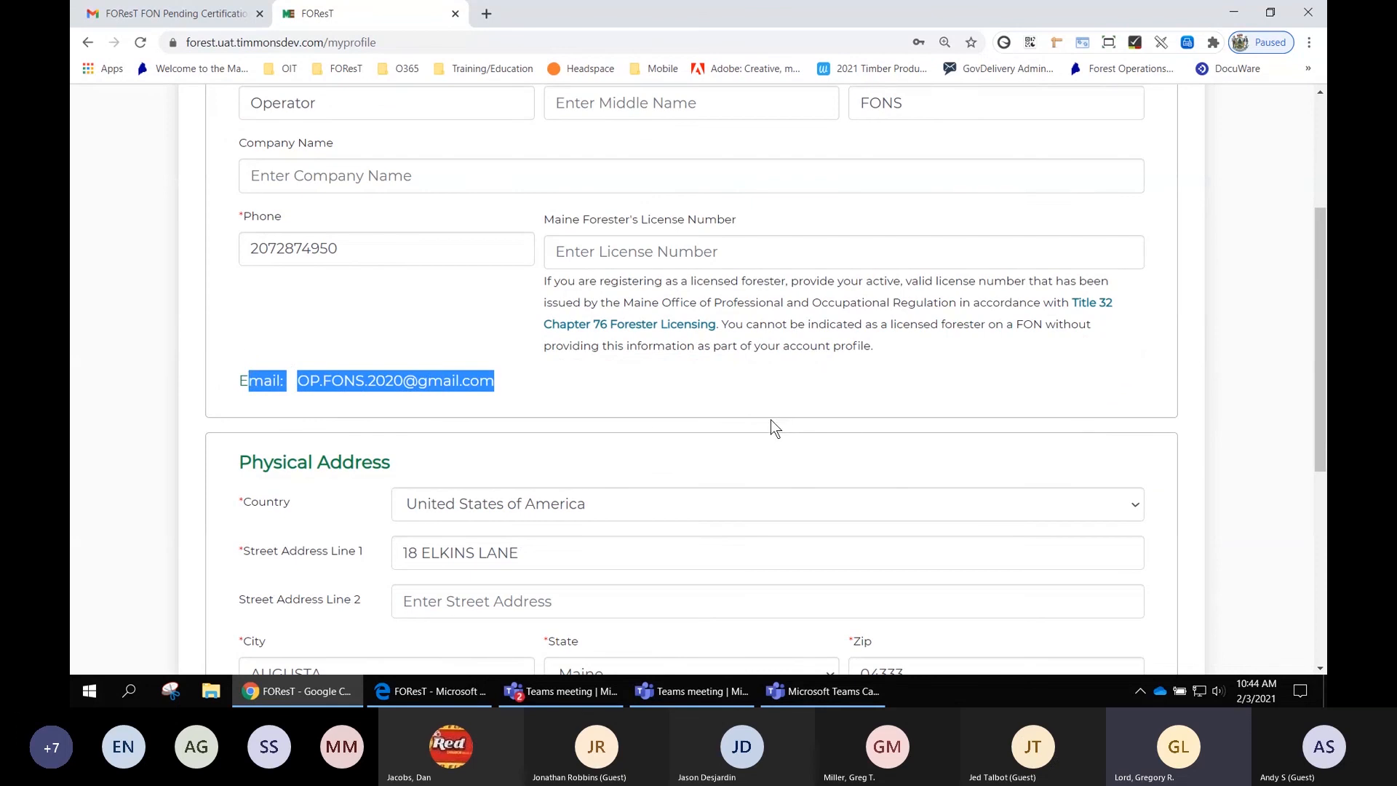
pyautogui.scroll(-2, 771, 419)
pyautogui.scroll(-3, 780, 474)
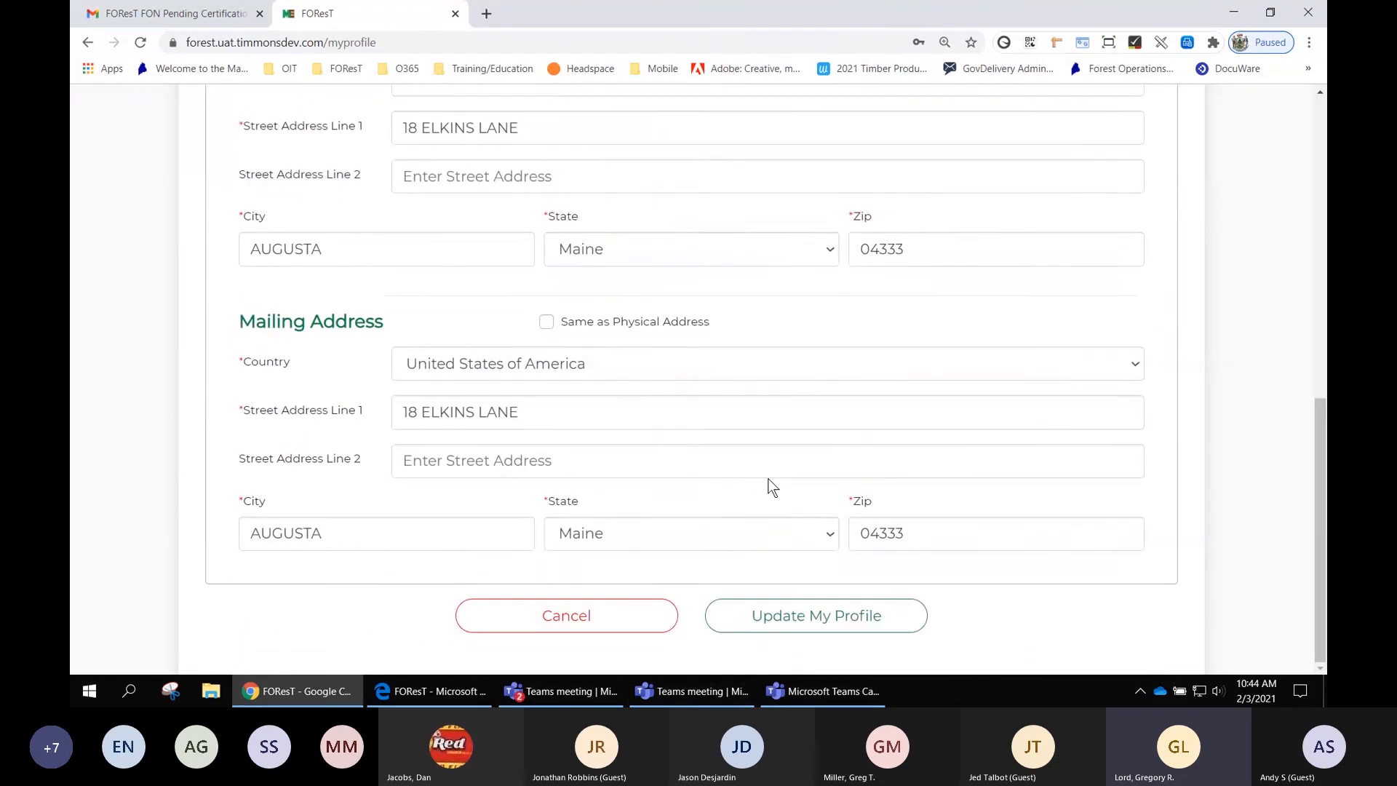
pyautogui.click(820, 625)
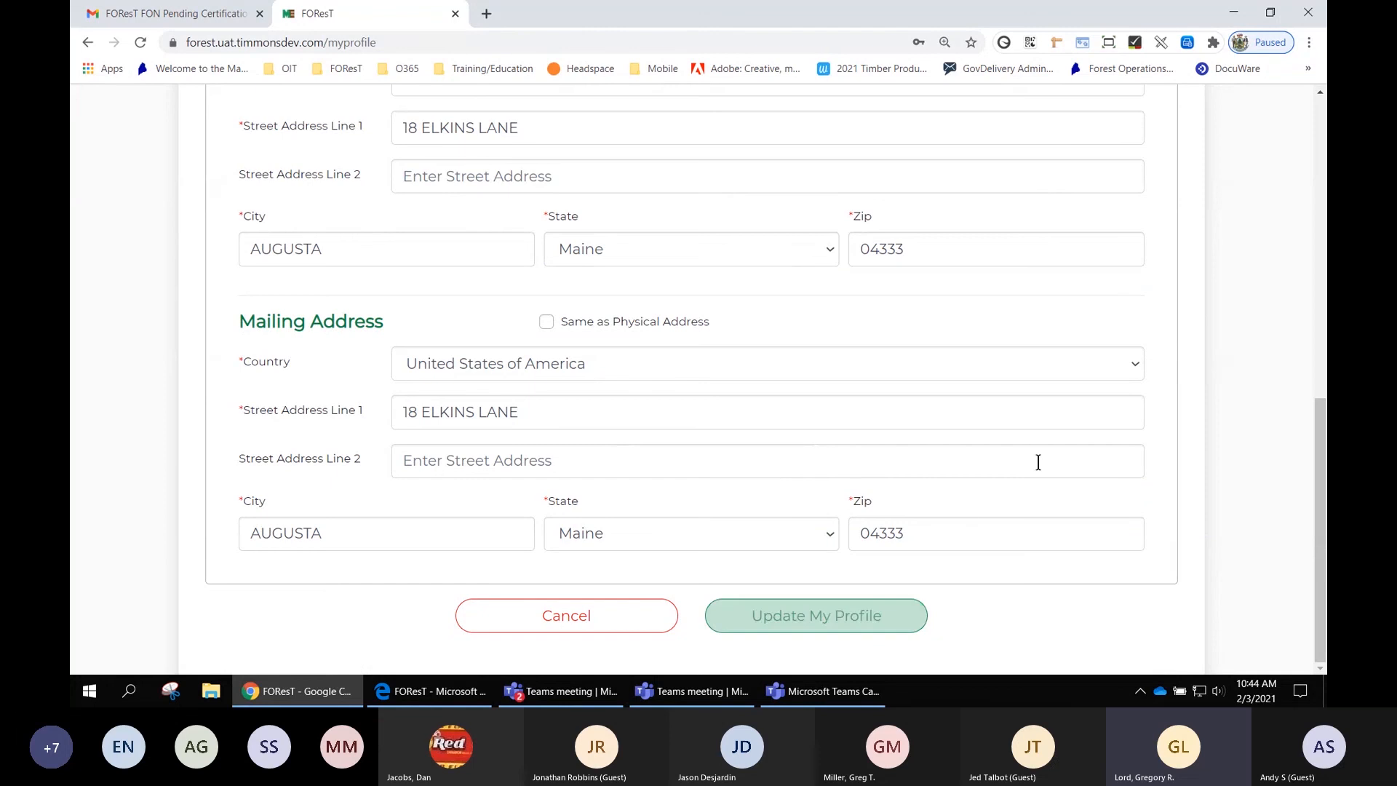
# - Return to the top of the profile and highlight the FOReST User ID in the header
pyautogui.scroll(1, 1016, 319)
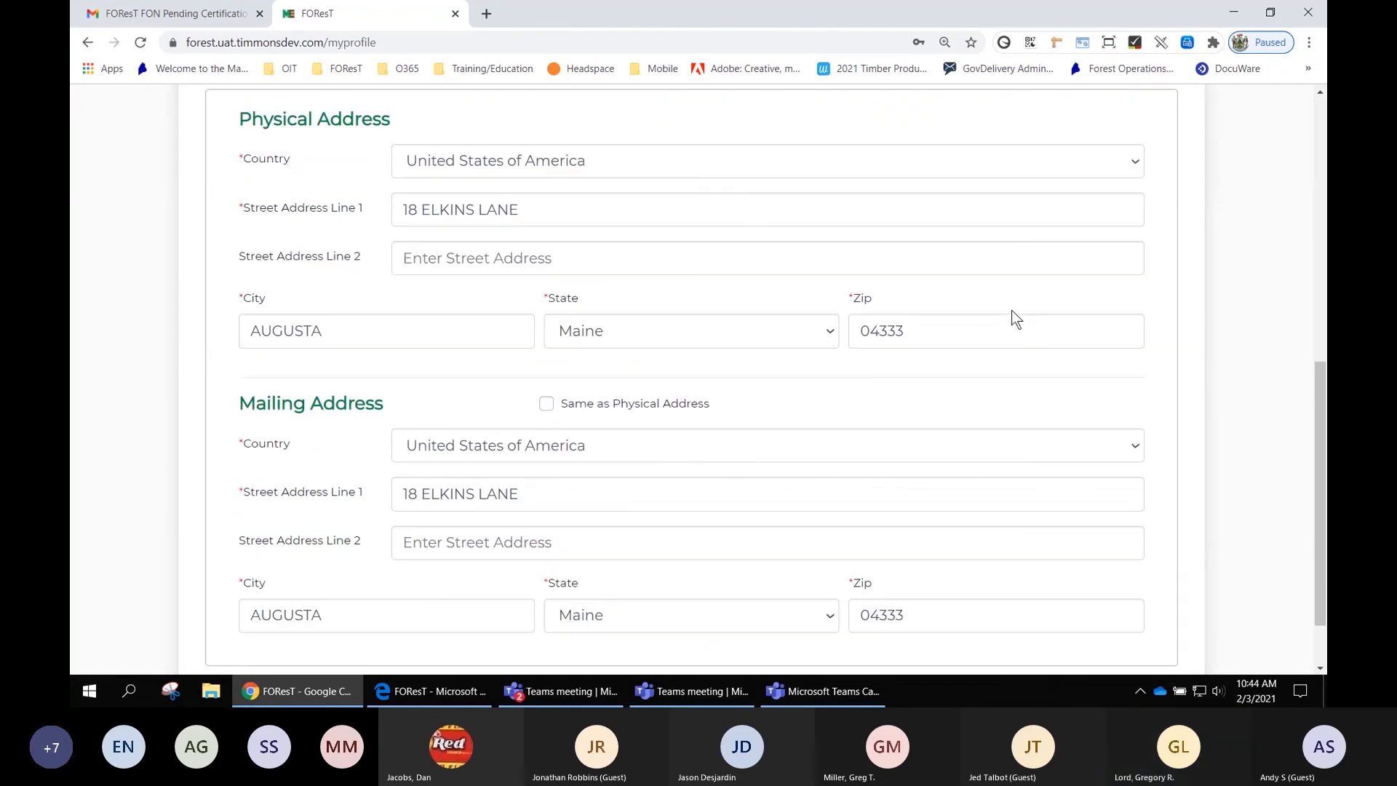
pyautogui.scroll(3, 1015, 319)
pyautogui.scroll(5, 1012, 310)
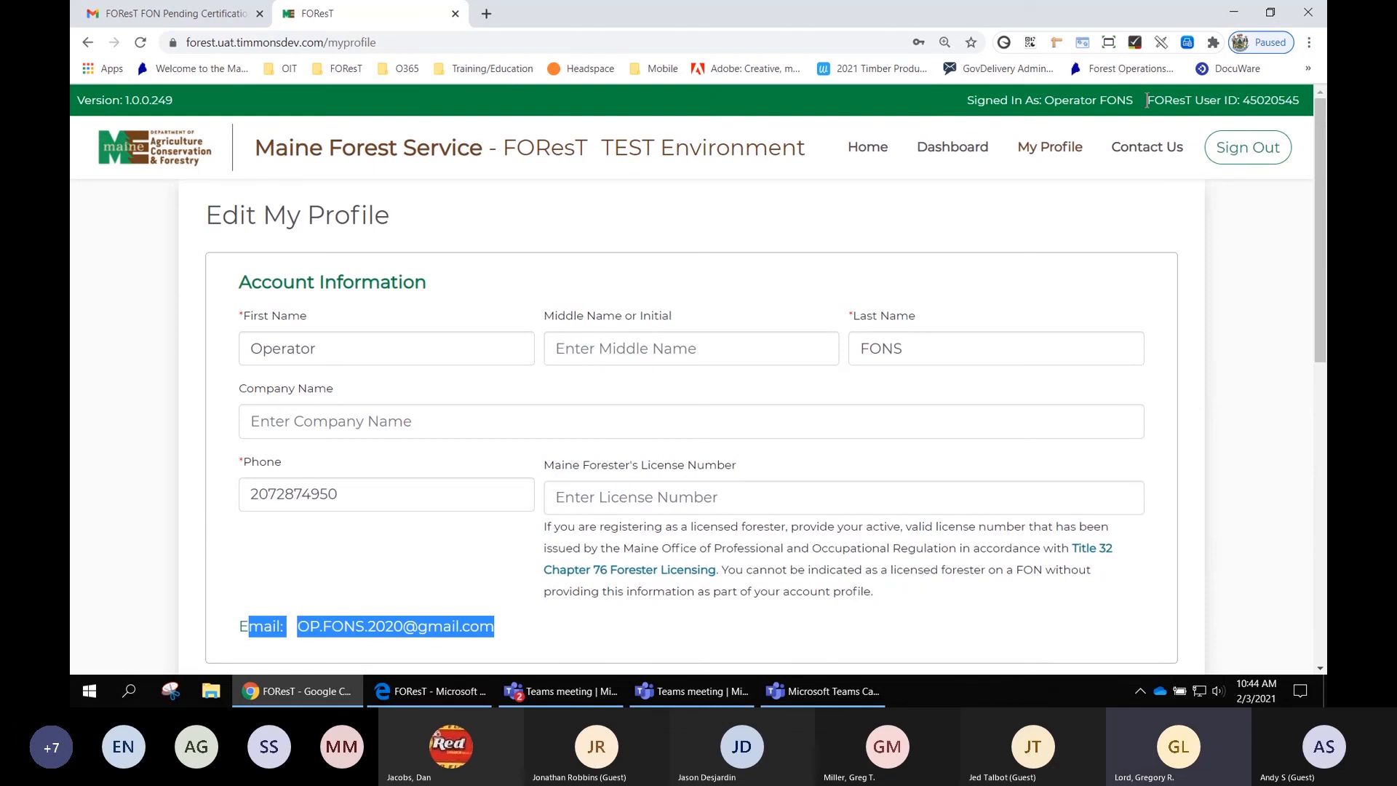
pyautogui.moveTo(1147, 101); pyautogui.dragTo(1314, 101)
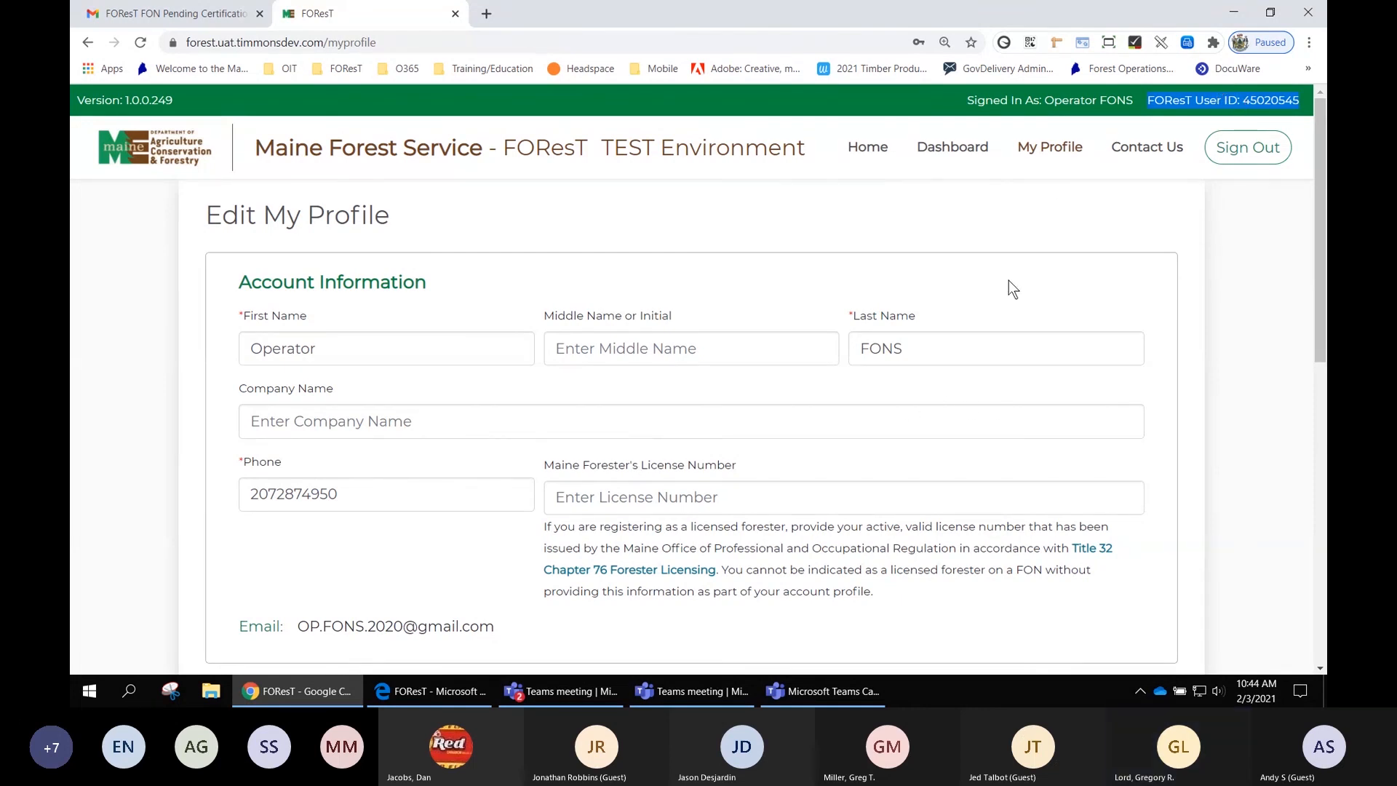
# - Go to the dashboard and highlight the Pending Certification status of the pending notification
pyautogui.click(957, 151)
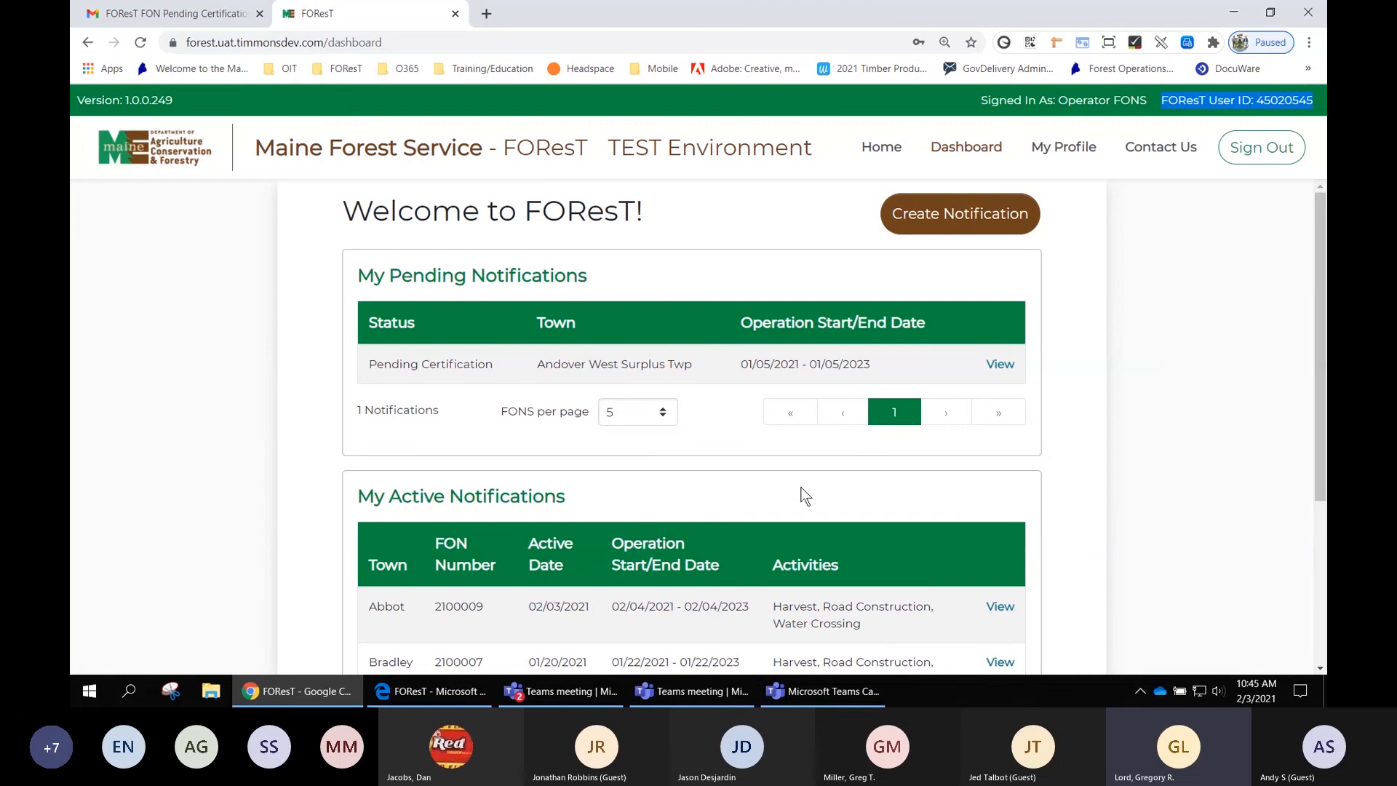
pyautogui.scroll(-1, 1006, 467)
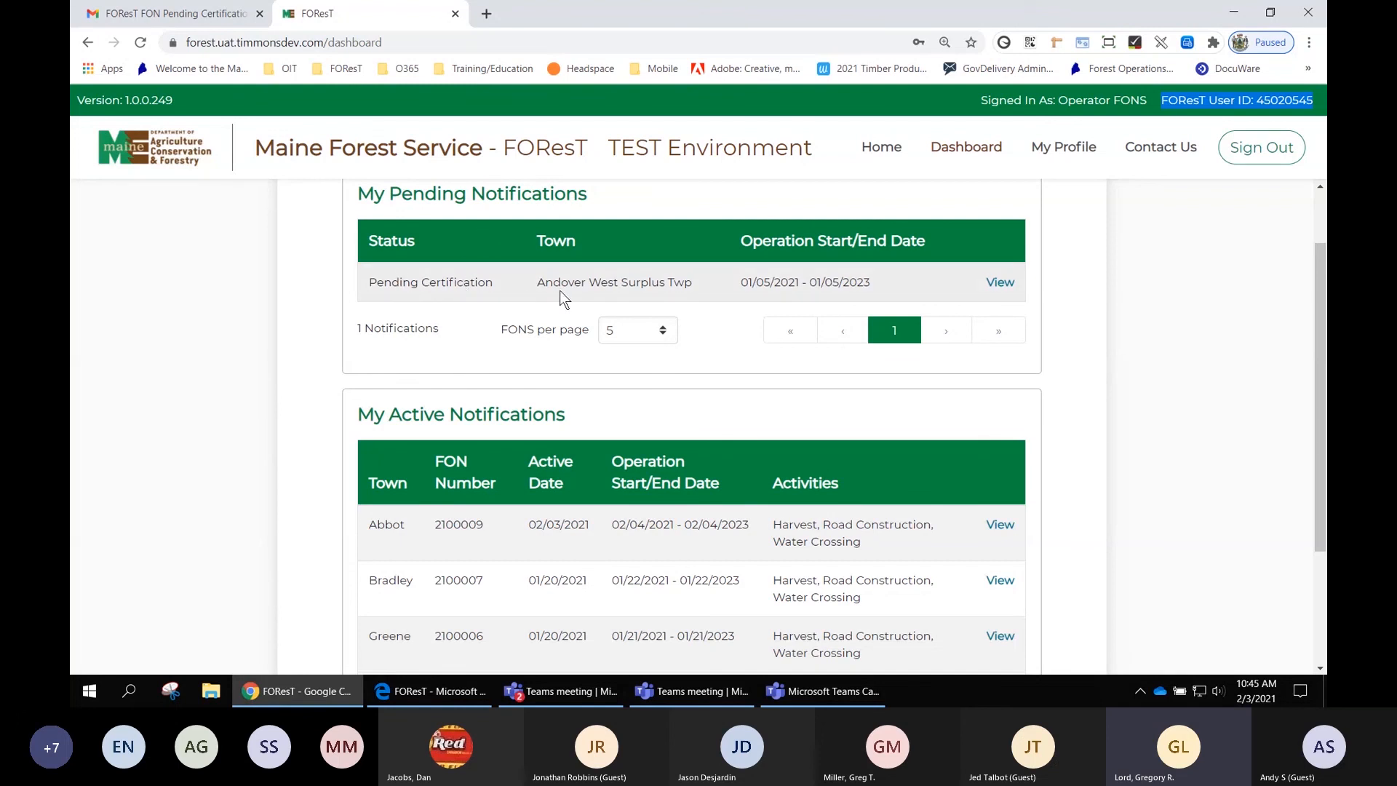
pyautogui.moveTo(494, 284); pyautogui.dragTo(368, 282)
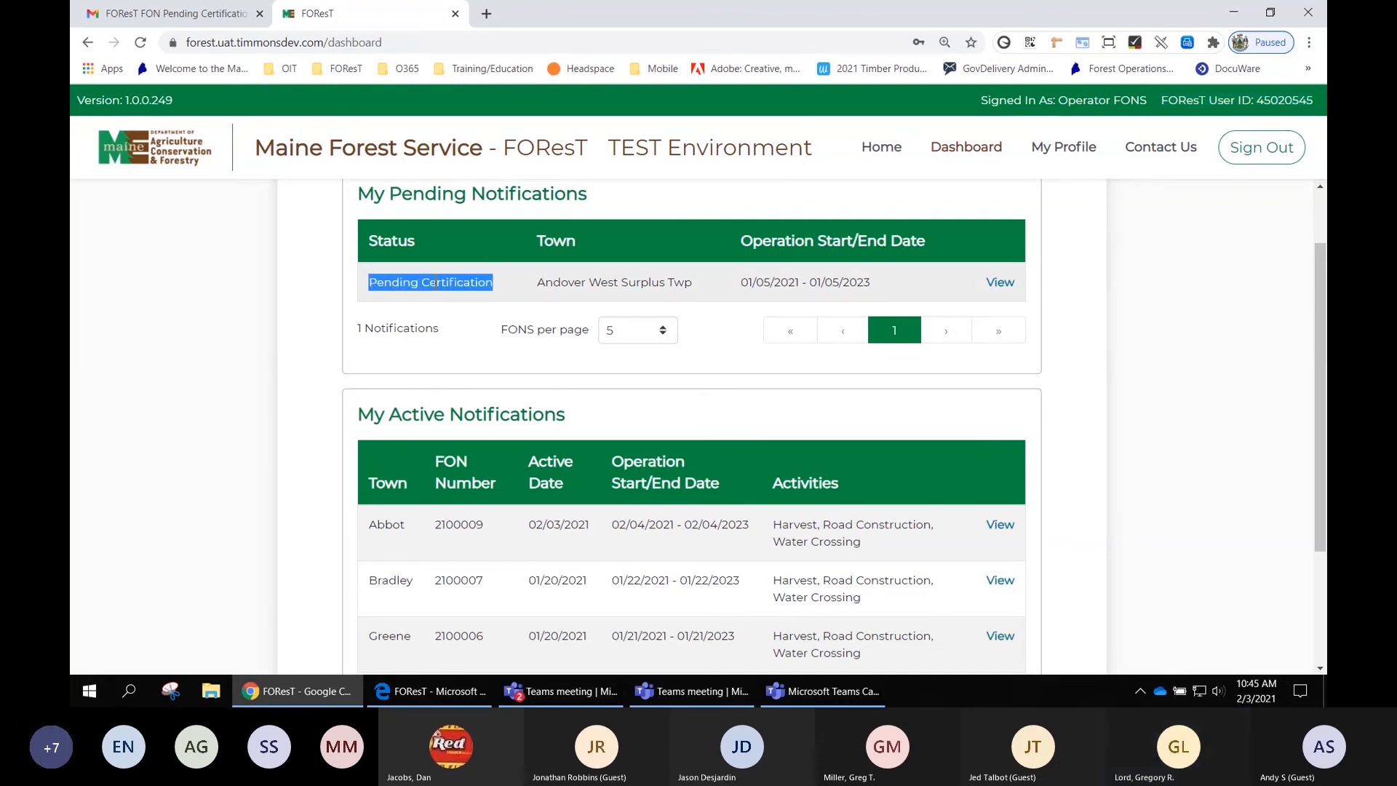
# - Open the pending notification's summary and return to the dashboard
pyautogui.click(1002, 284)
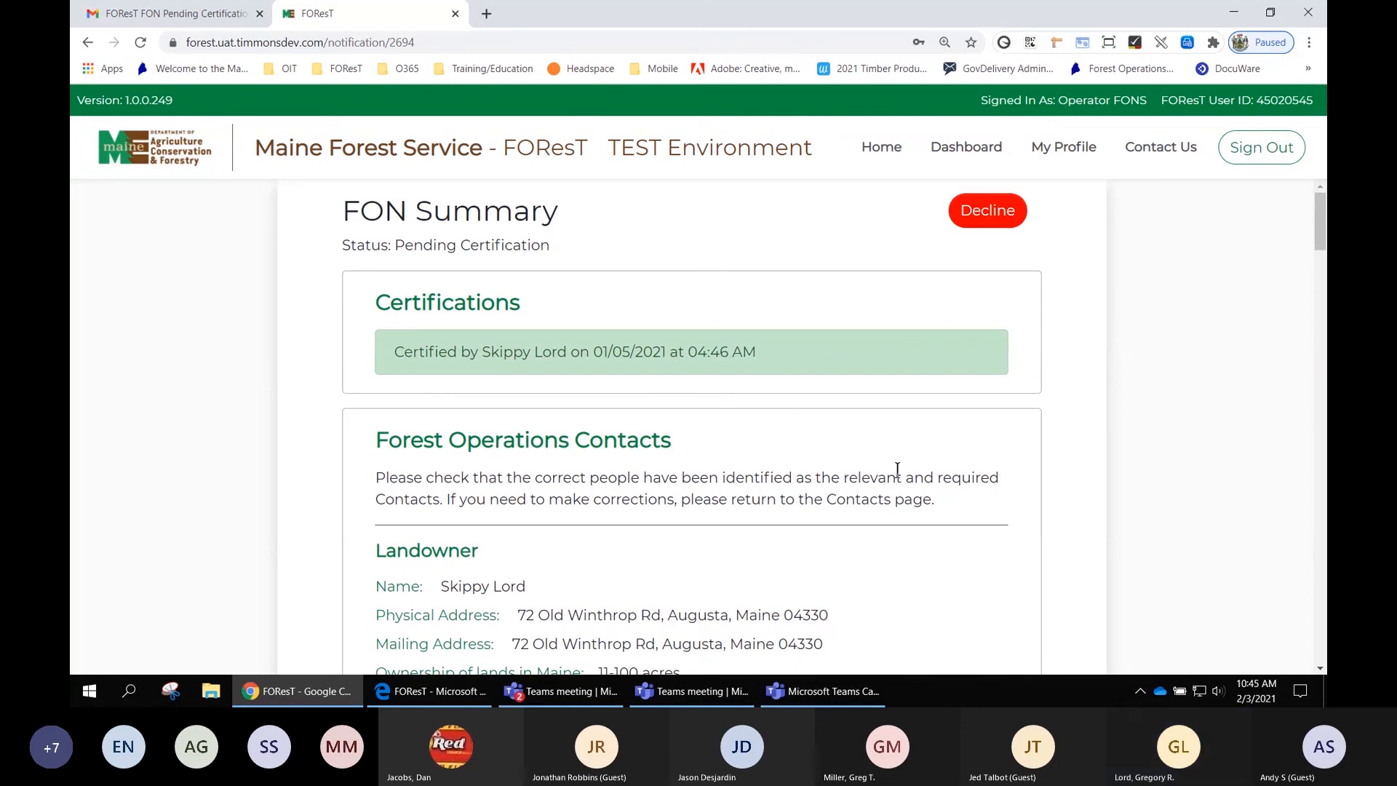
pyautogui.click(962, 148)
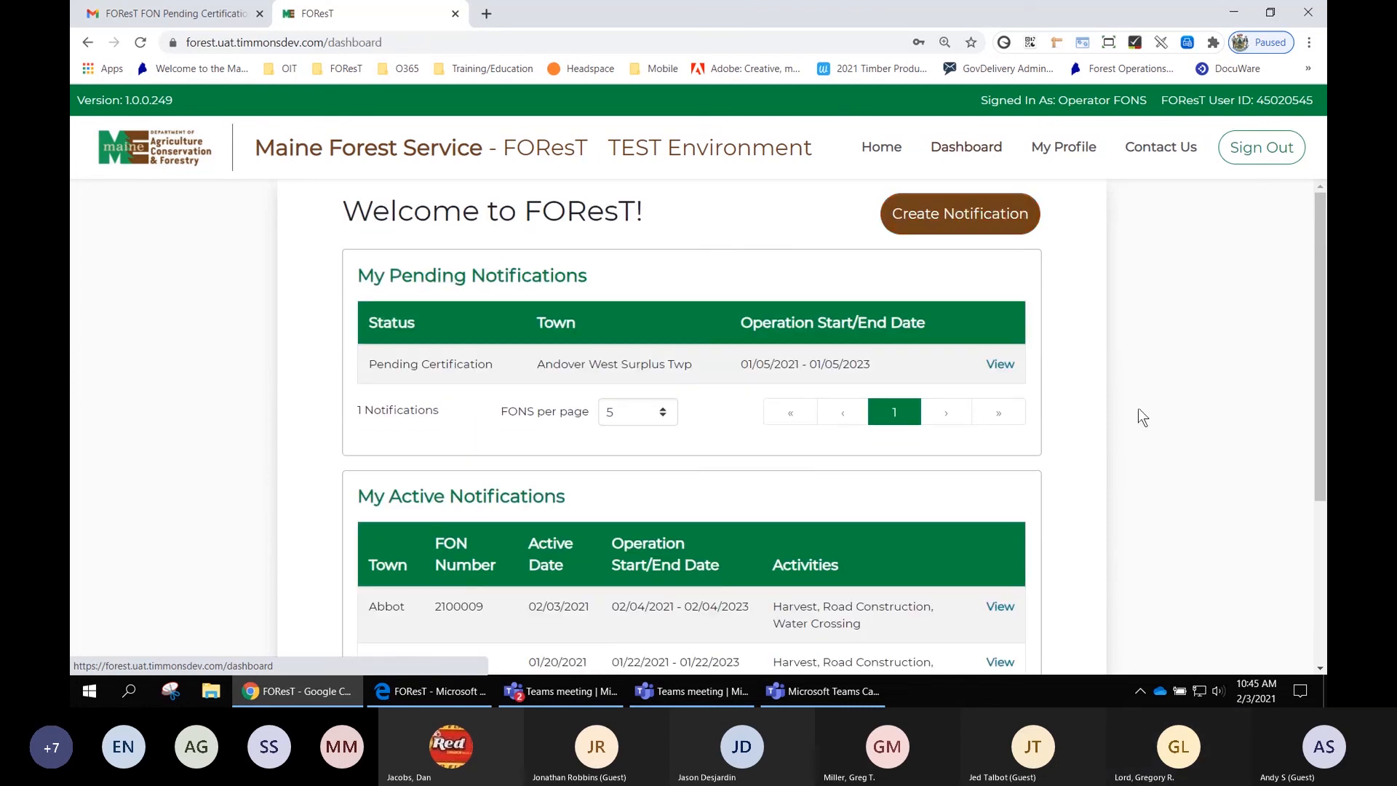
# - Scroll to My Active Notifications, highlight FON number 2100009, and open its summary
pyautogui.scroll(-1, 1099, 421)
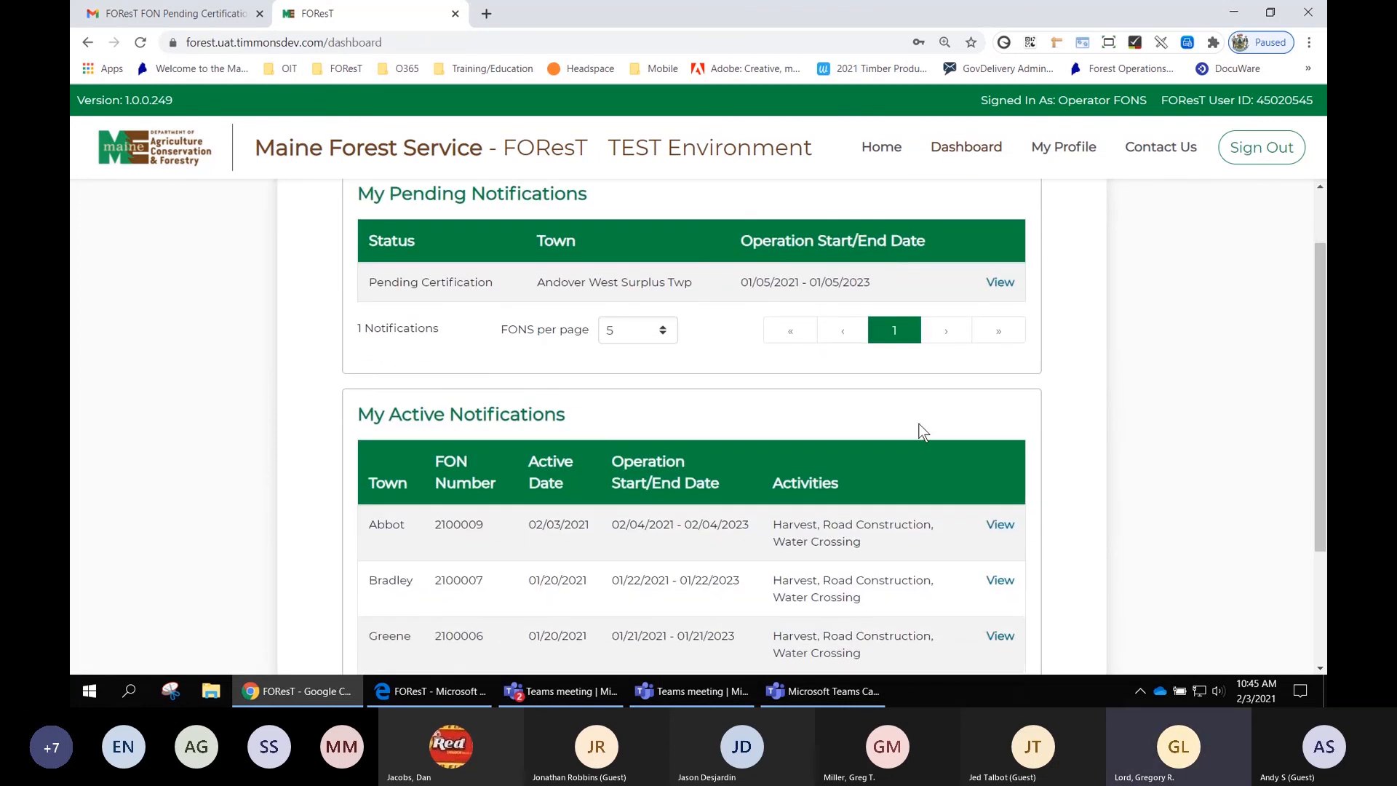
pyautogui.scroll(-2, 451, 430)
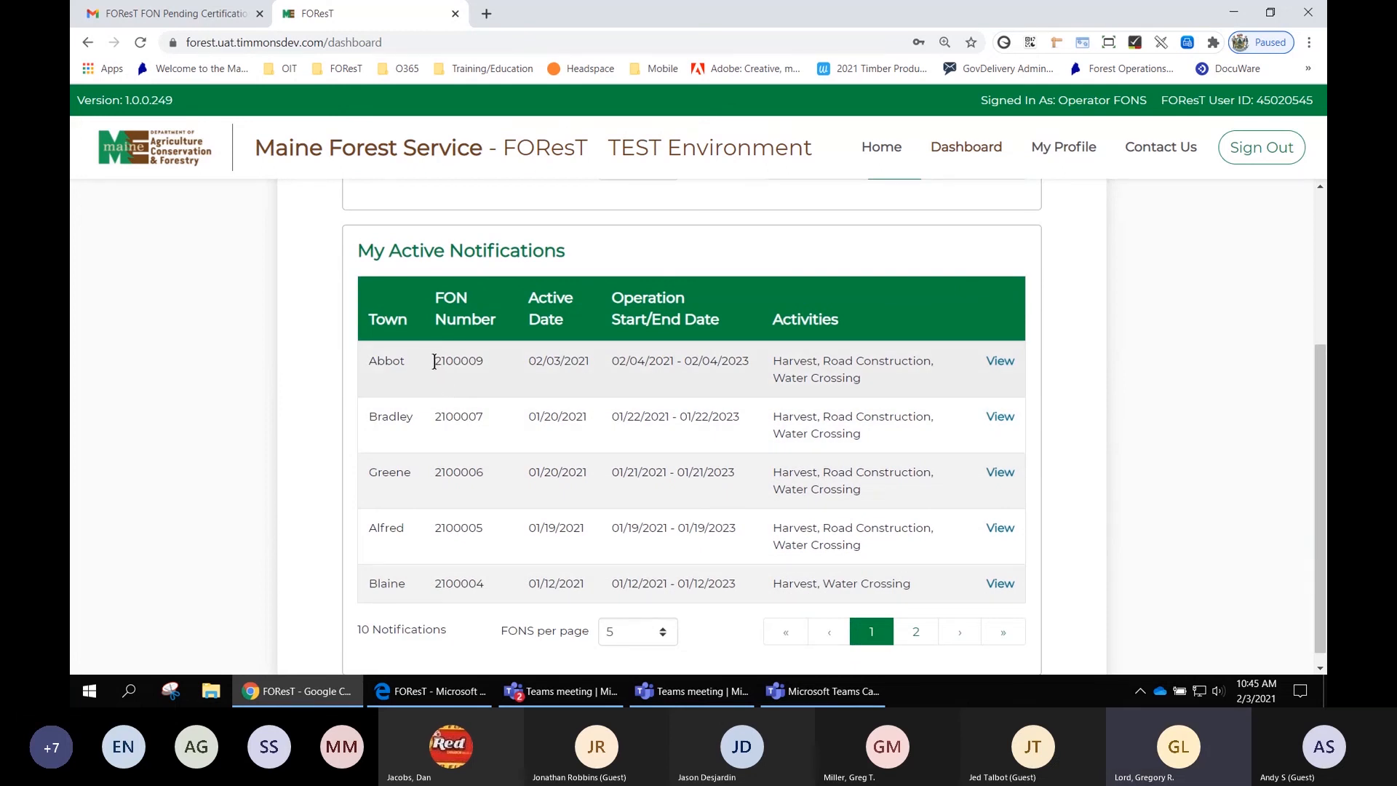
pyautogui.moveTo(434, 361); pyautogui.dragTo(459, 358)
pyautogui.click(1000, 362)
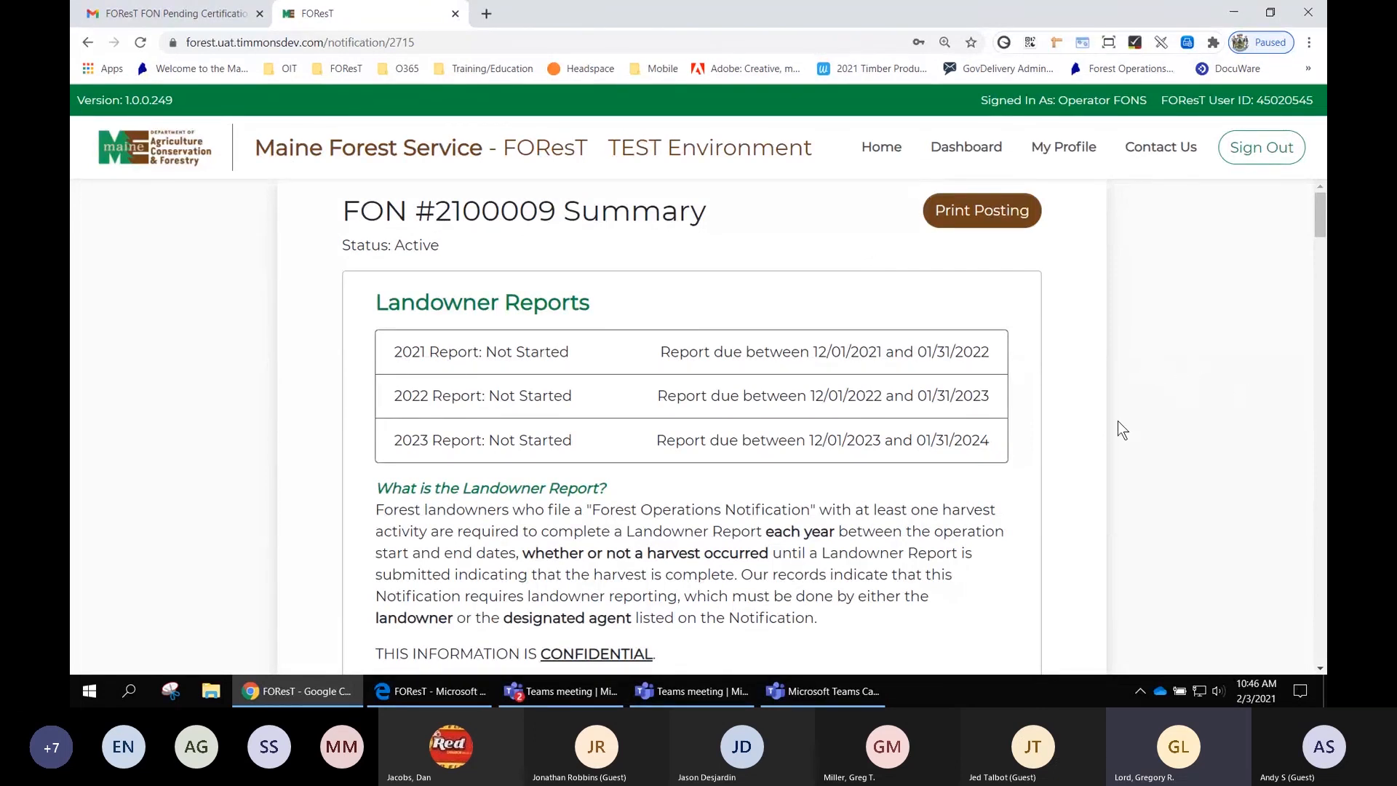
# - Review the certifications and Forest Operations Contacts on the FON 2100009 summary, then return to the dashboard
pyautogui.scroll(-7, 1118, 422)
pyautogui.scroll(-6, 1118, 422)
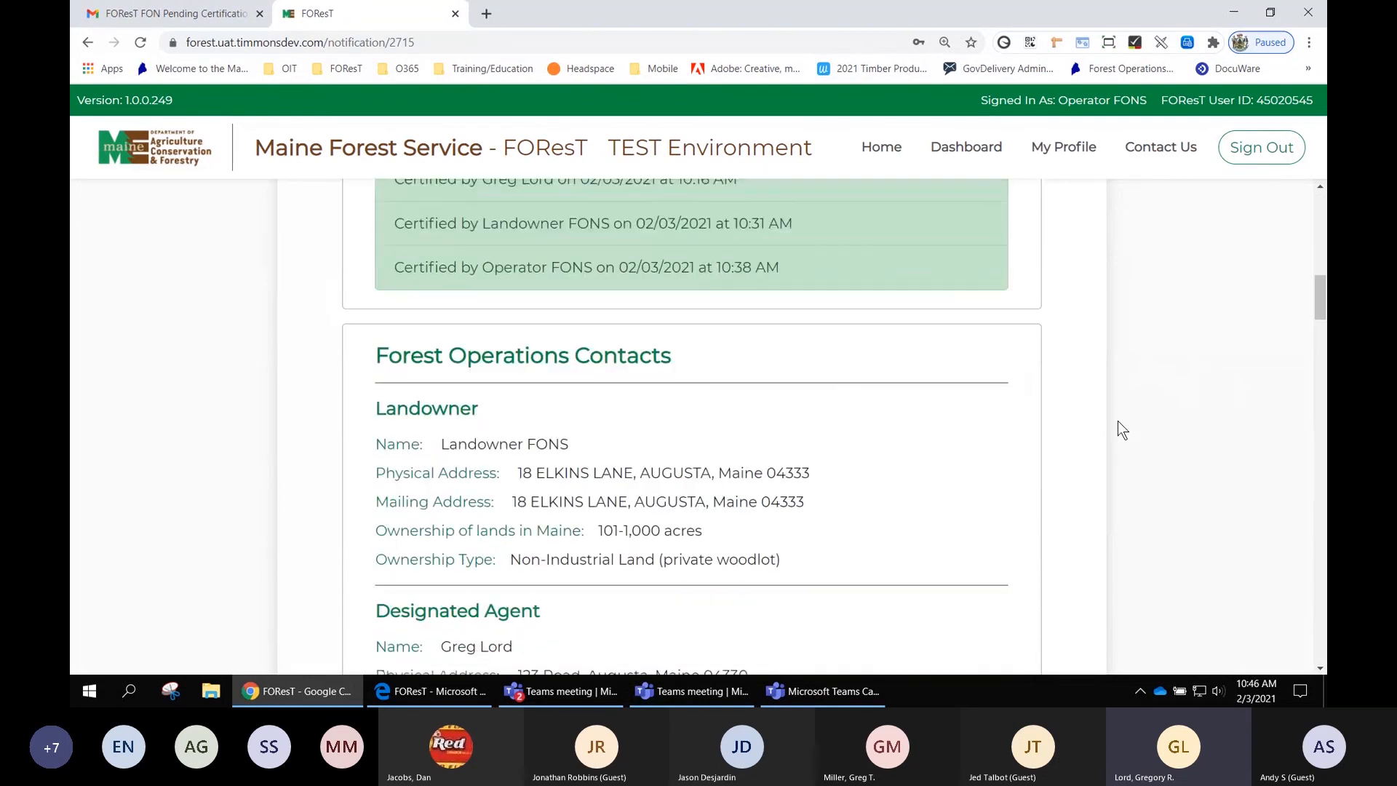
pyautogui.scroll(2, 1117, 429)
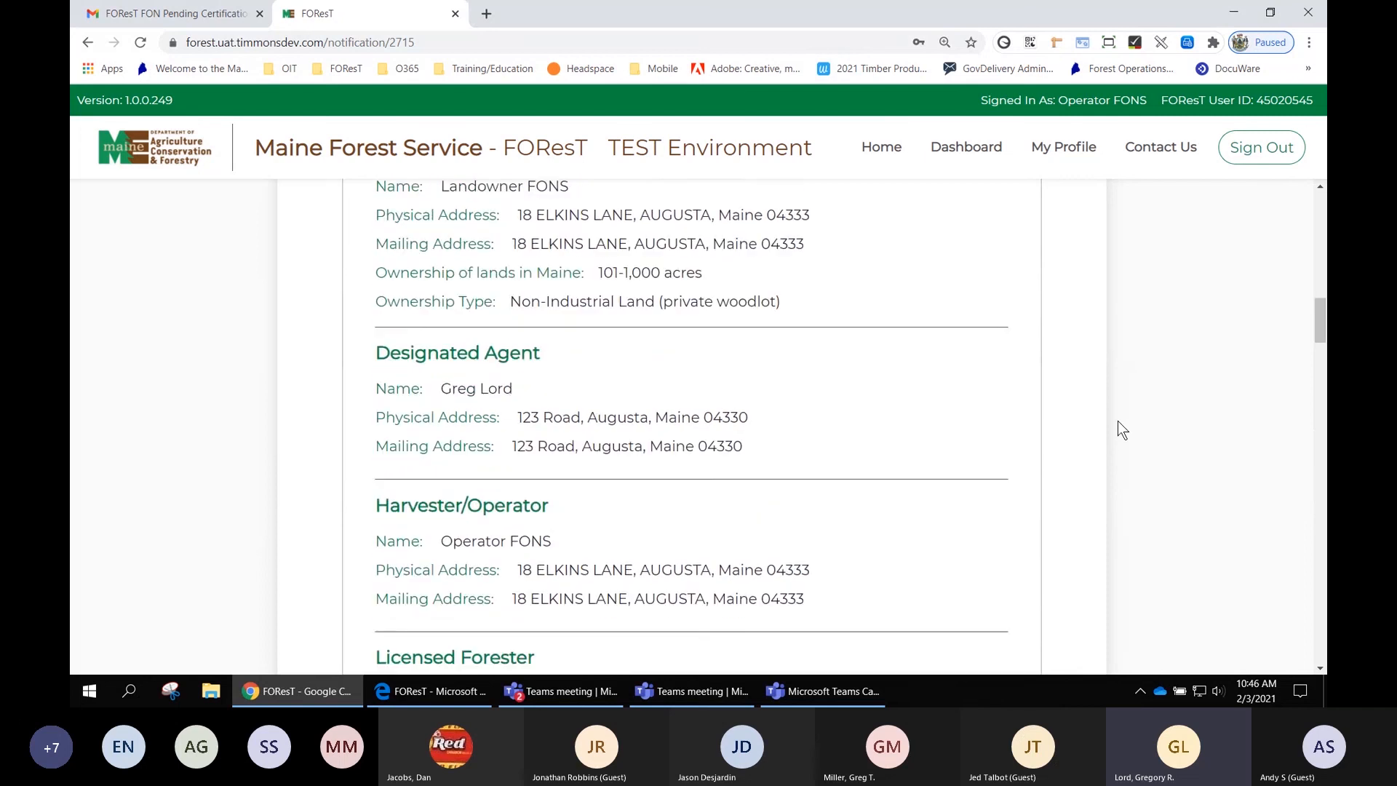
pyautogui.click(967, 149)
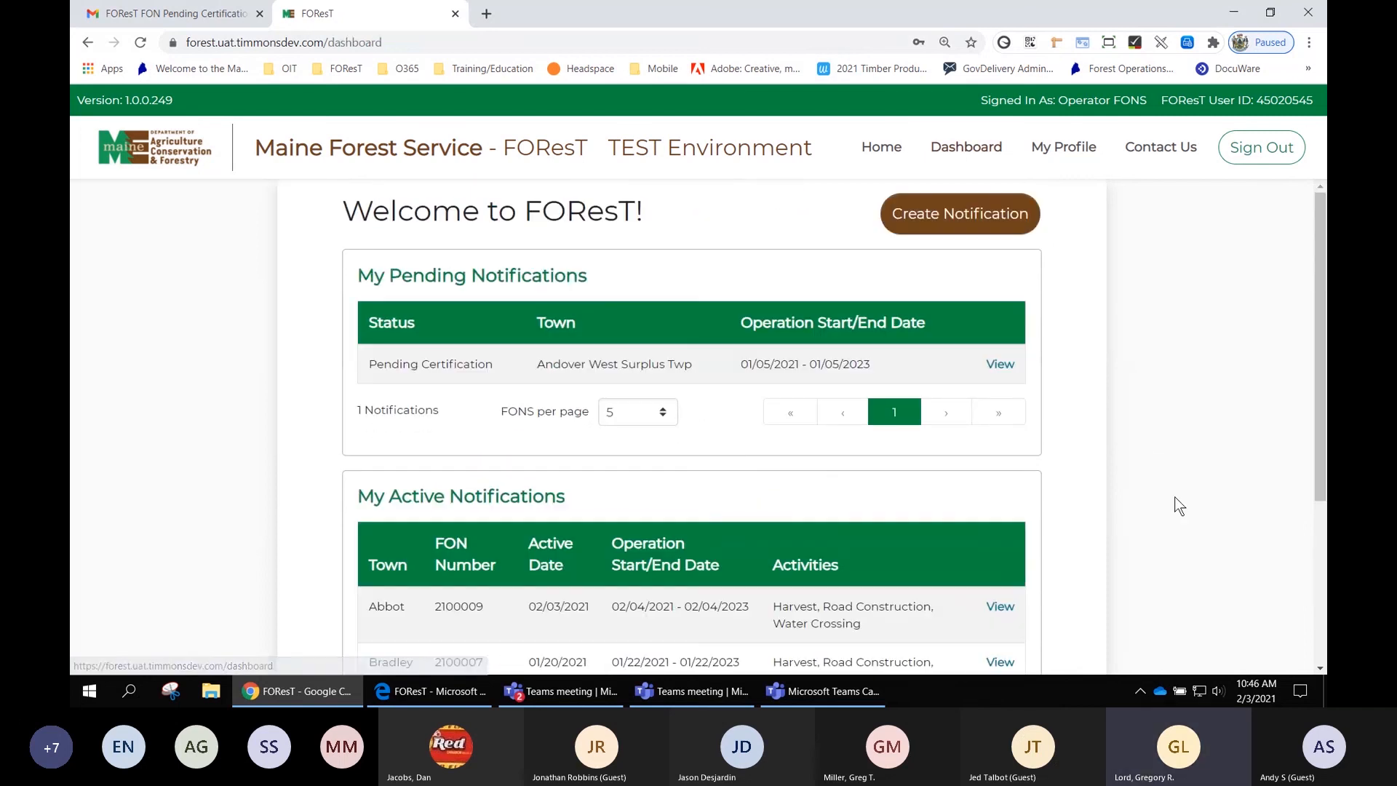
pyautogui.scroll(-3, 1175, 497)
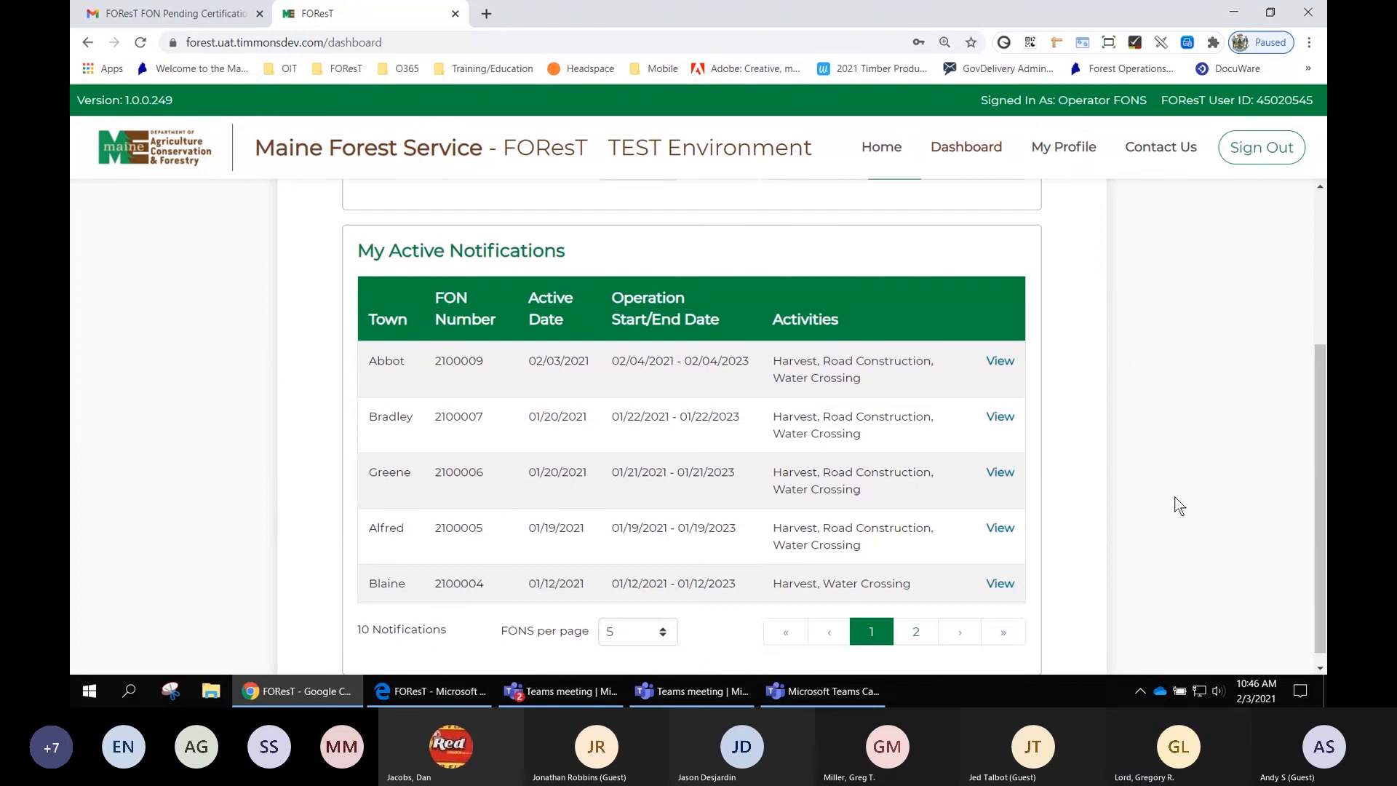
pyautogui.scroll(-1, 1179, 506)
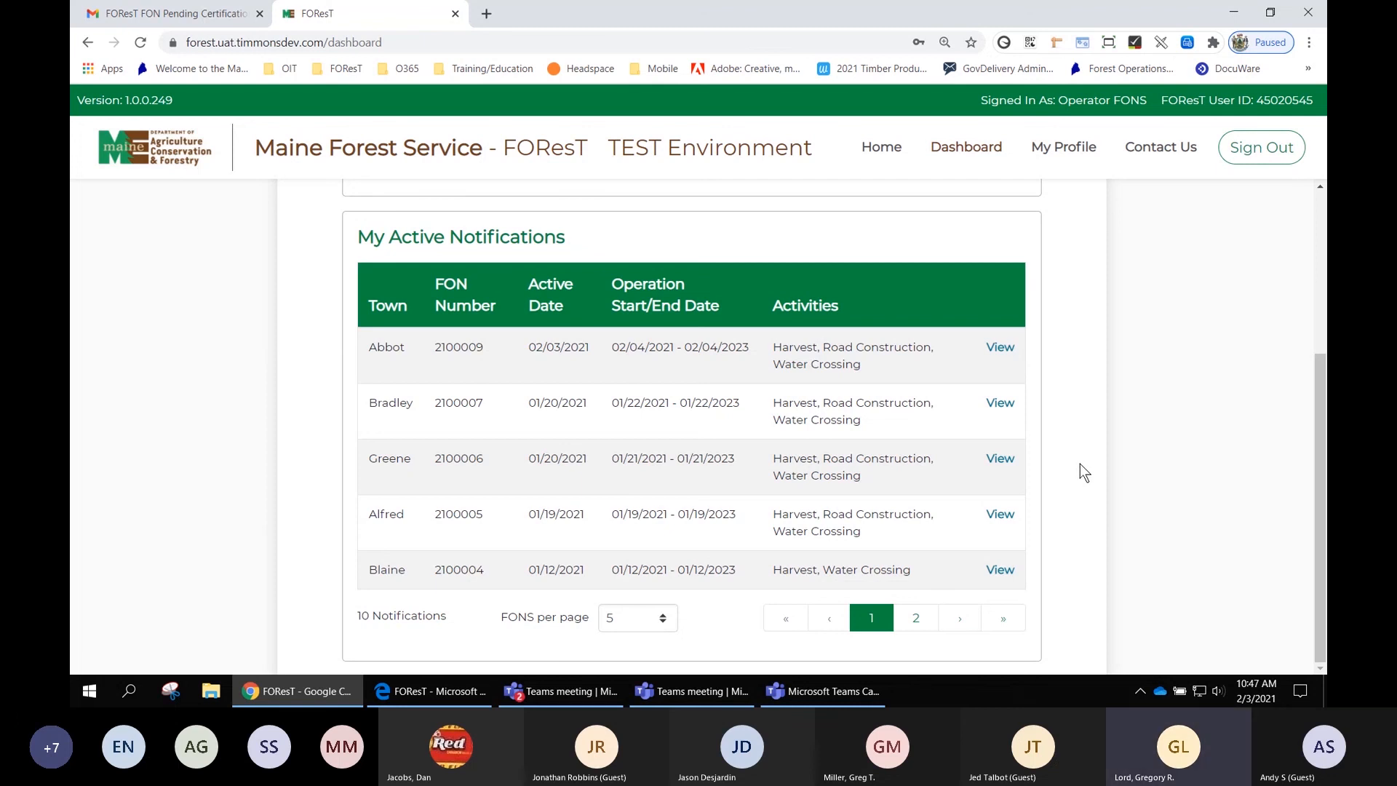
pyautogui.click(436, 692)
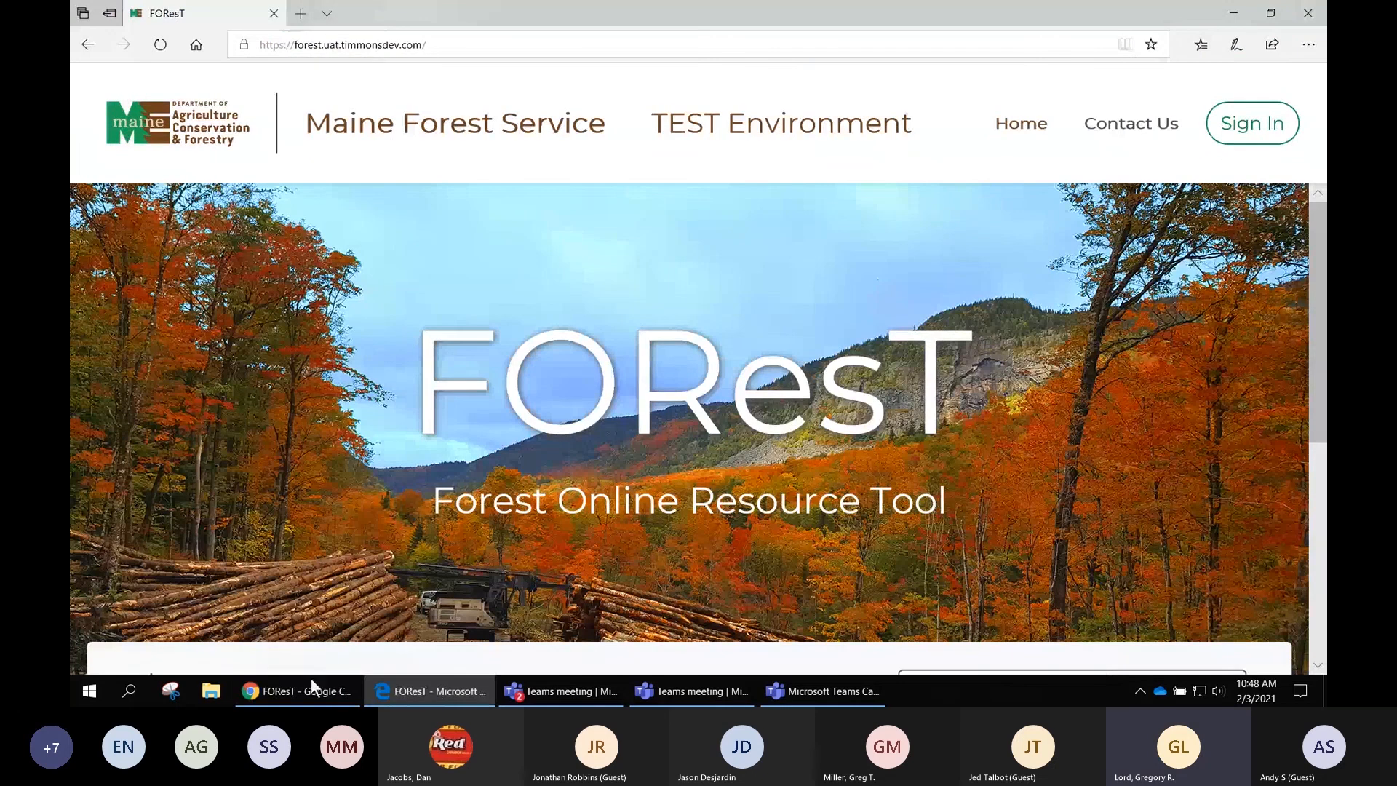
pyautogui.click(310, 691)
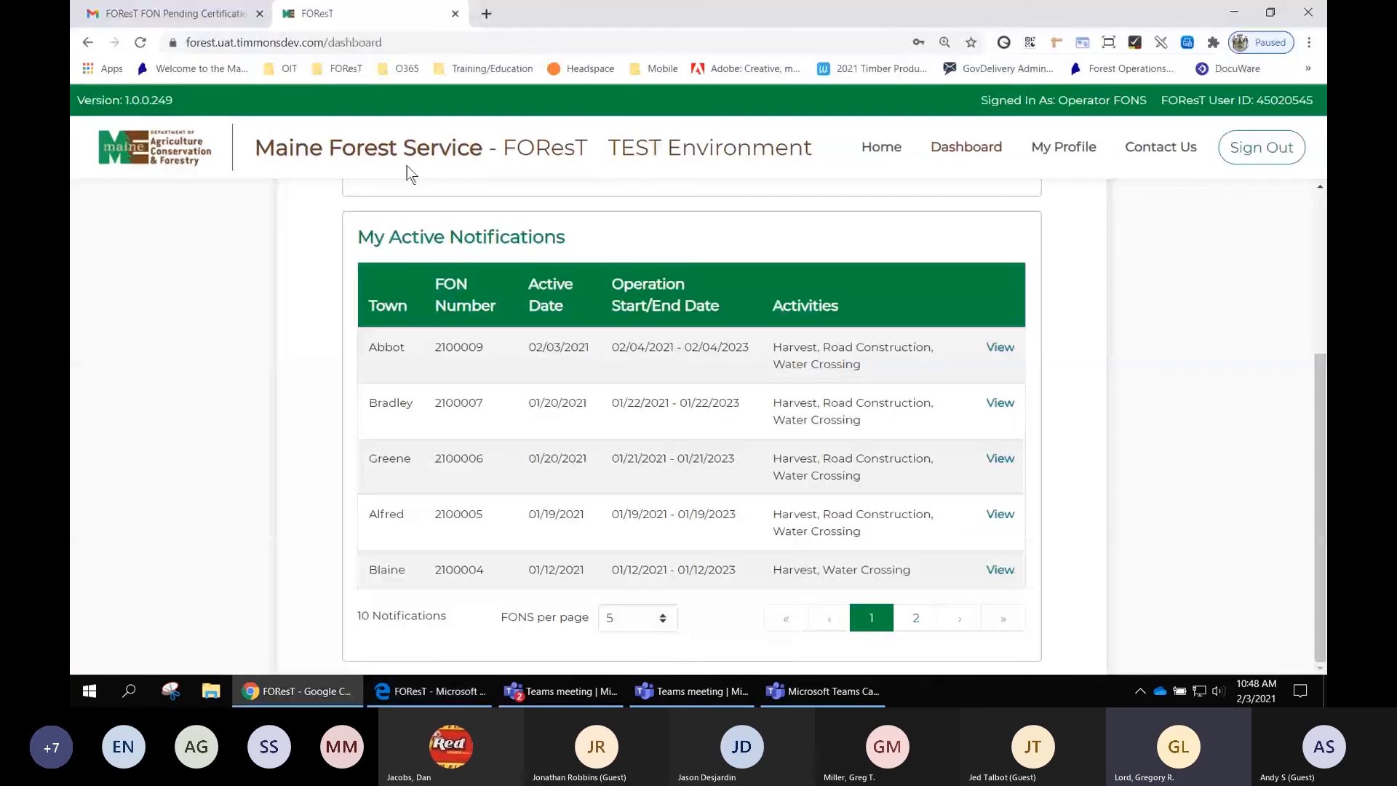
# - Open the FOReST bookmark page and locate the FAQs and Video Resources links
pyautogui.click(339, 69)
pyautogui.click(360, 225)
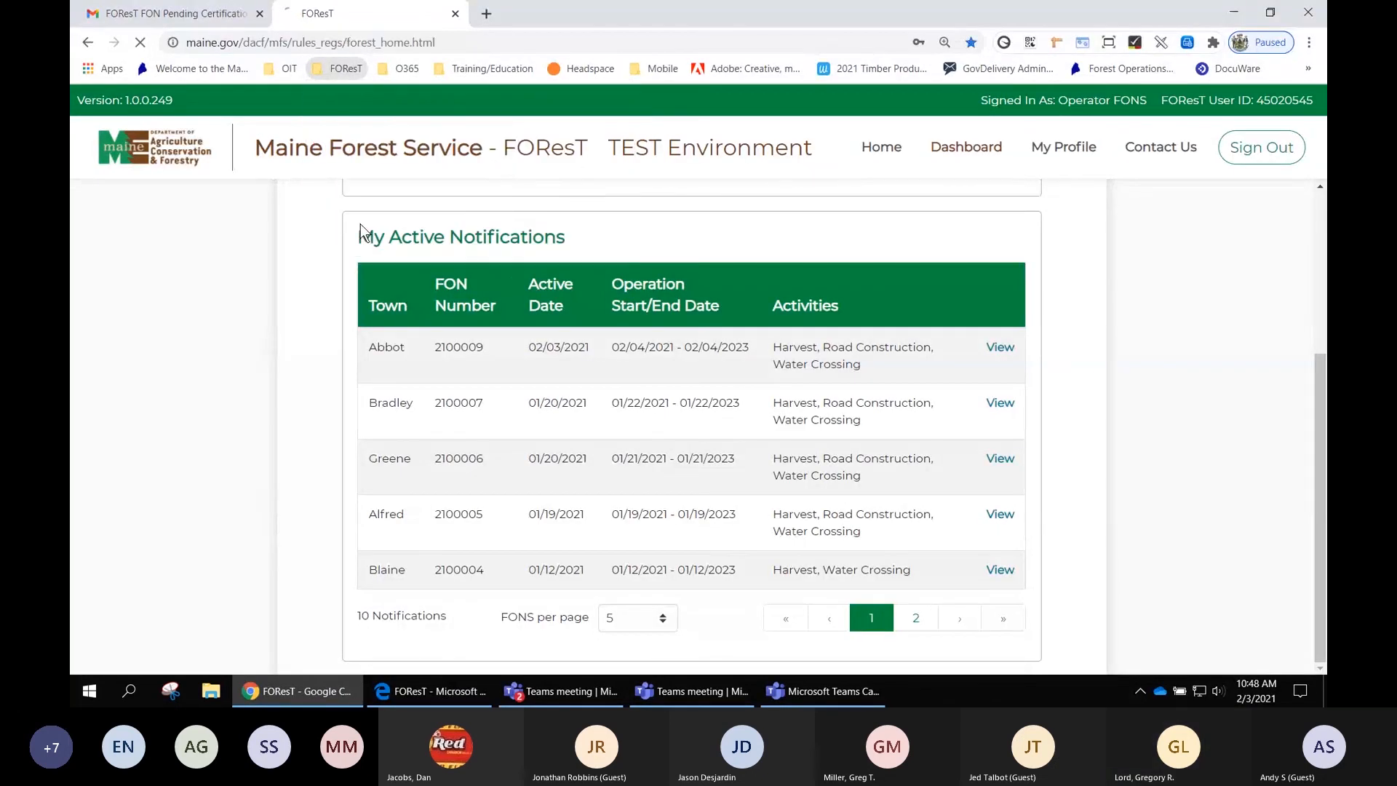
pyautogui.scroll(-10, 765, 364)
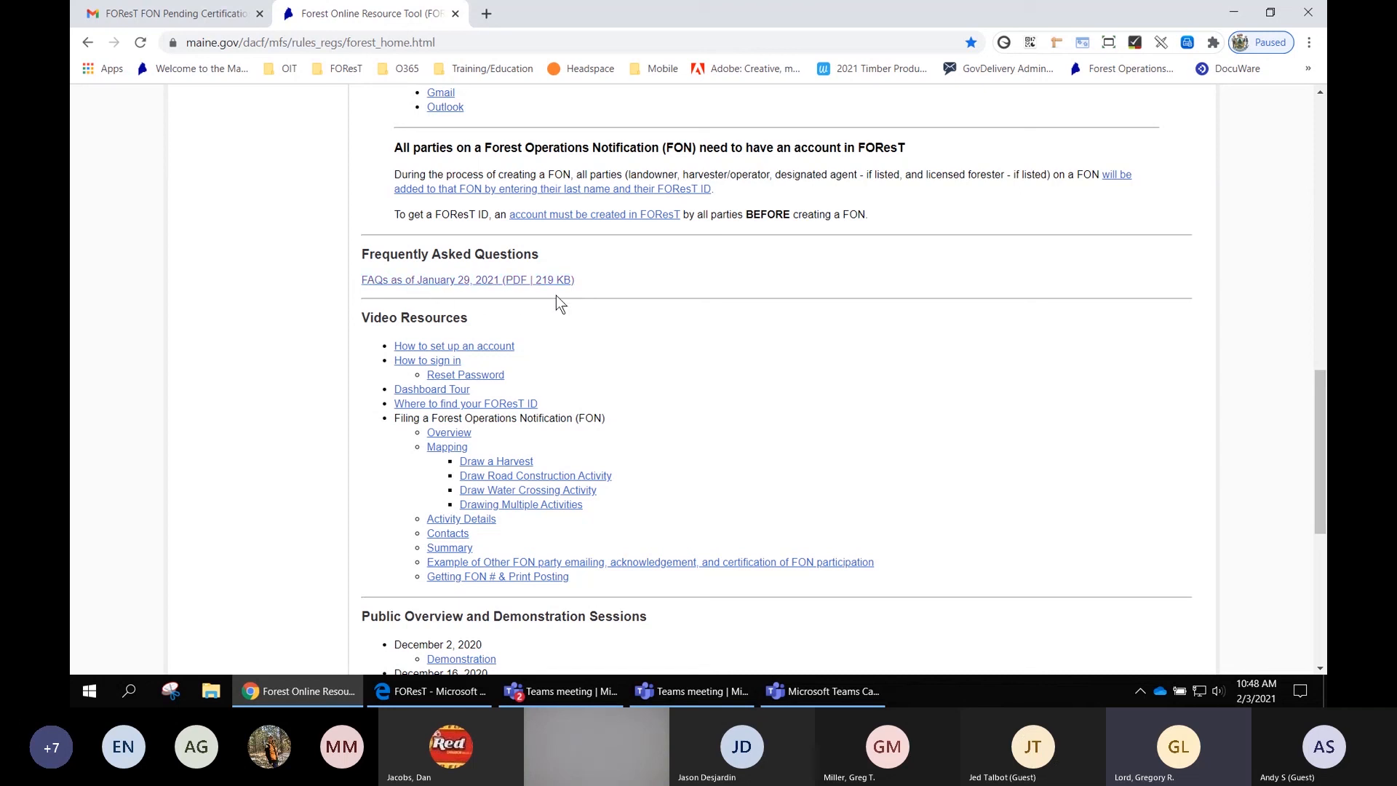
pyautogui.click(446, 283)
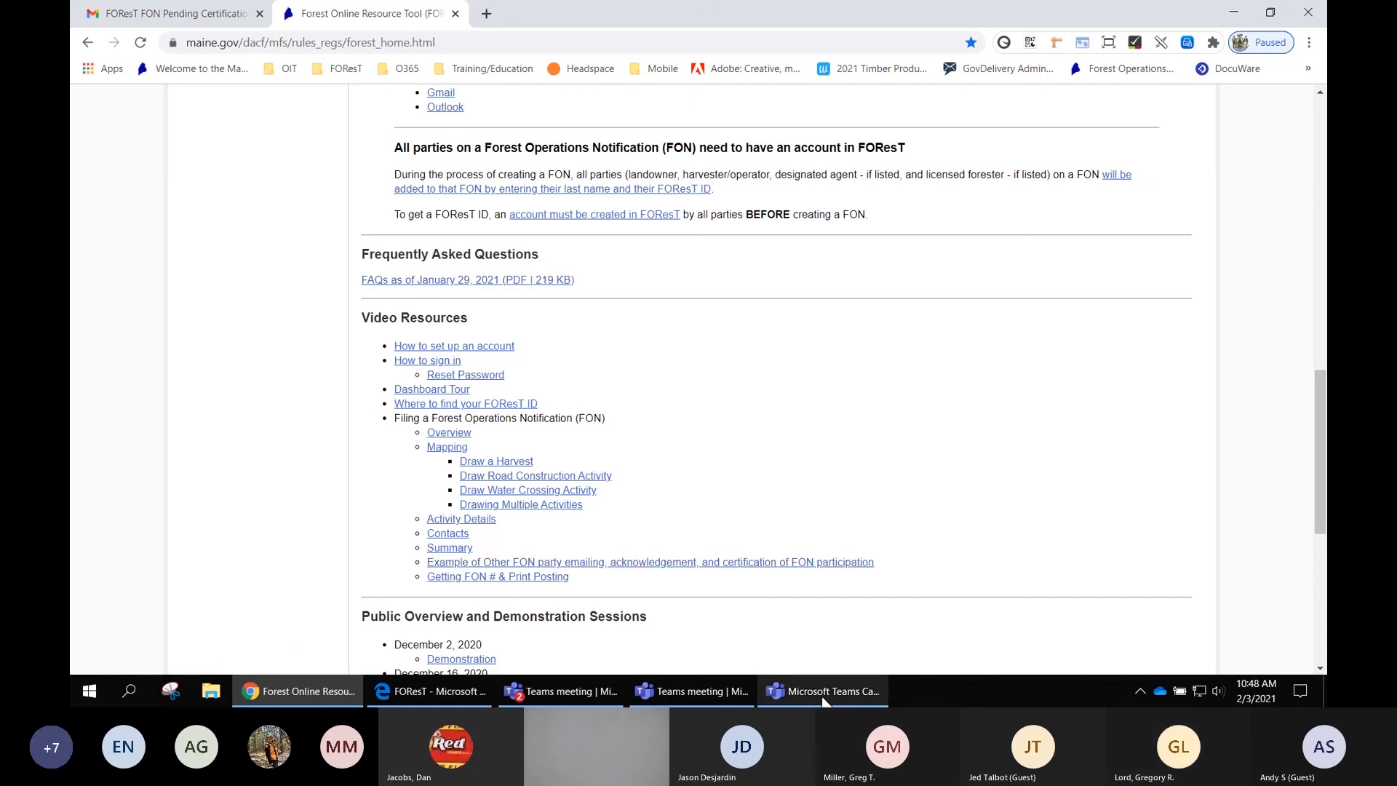
# - Switch to the Microsoft Teams meeting window
pyautogui.moveTo(822, 691)
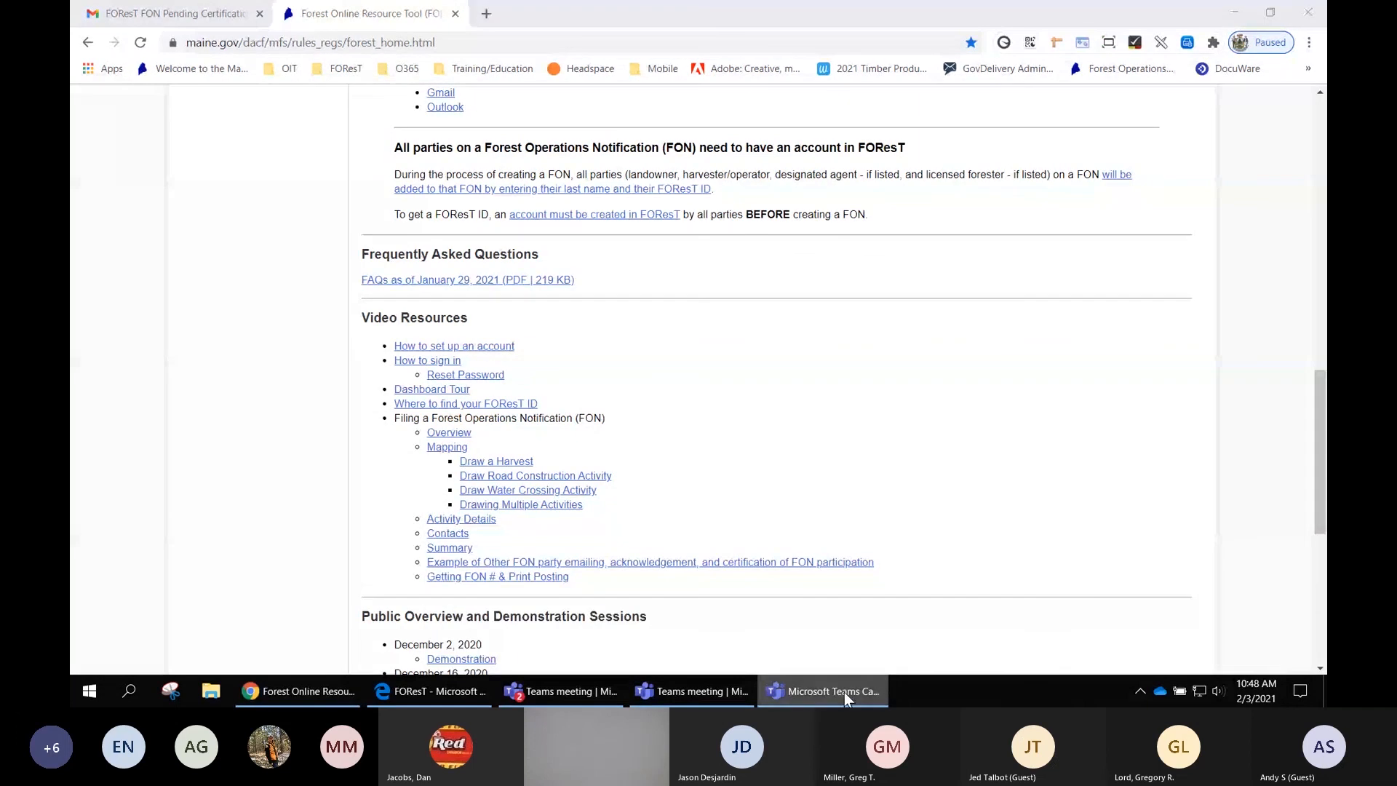
pyautogui.click(703, 690)
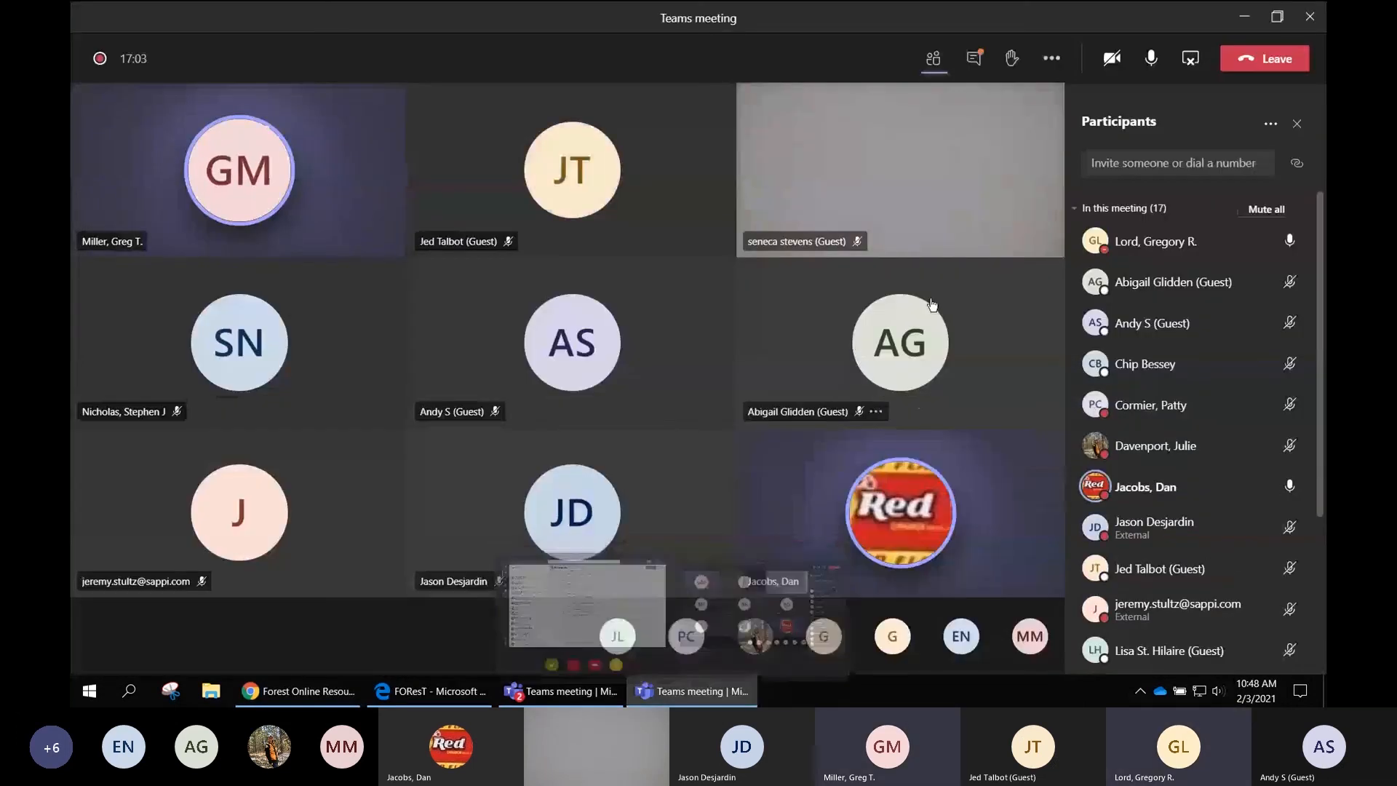